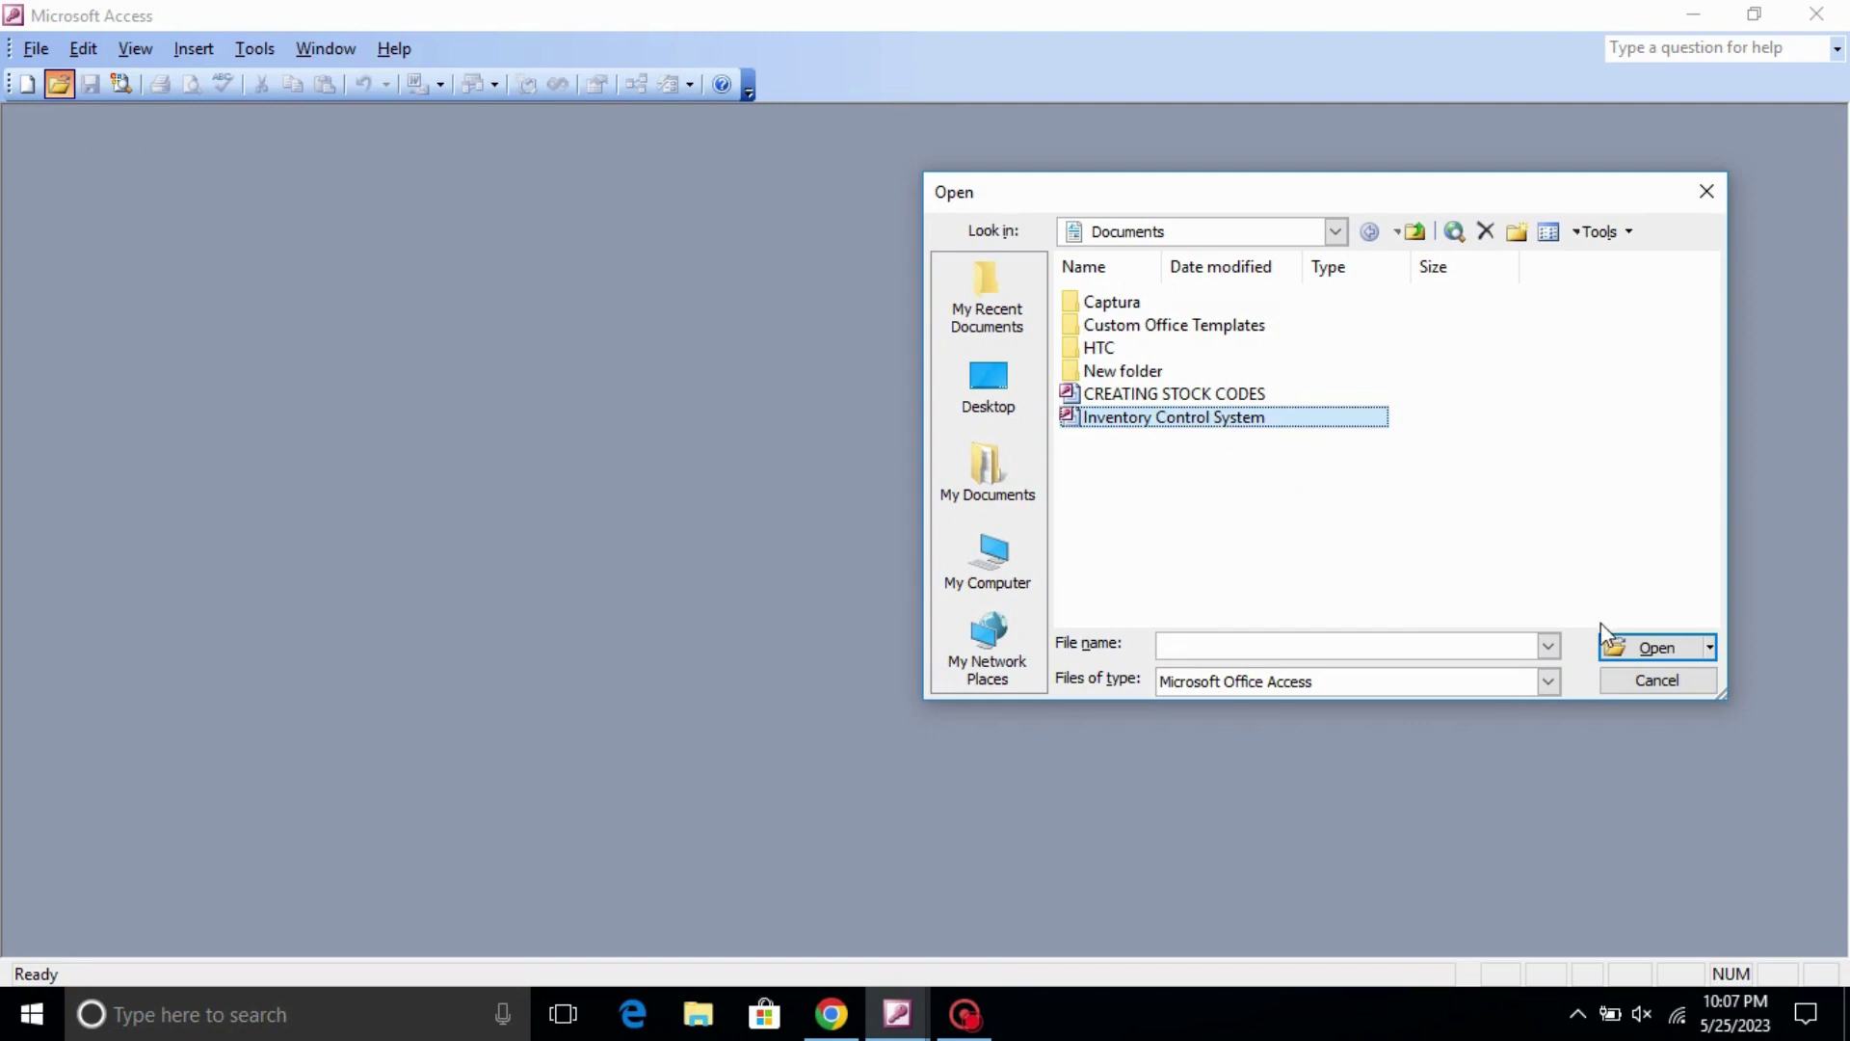
- Open the Inventory Control System database and open its Goods Receivings table in Design view
click(1651, 648)
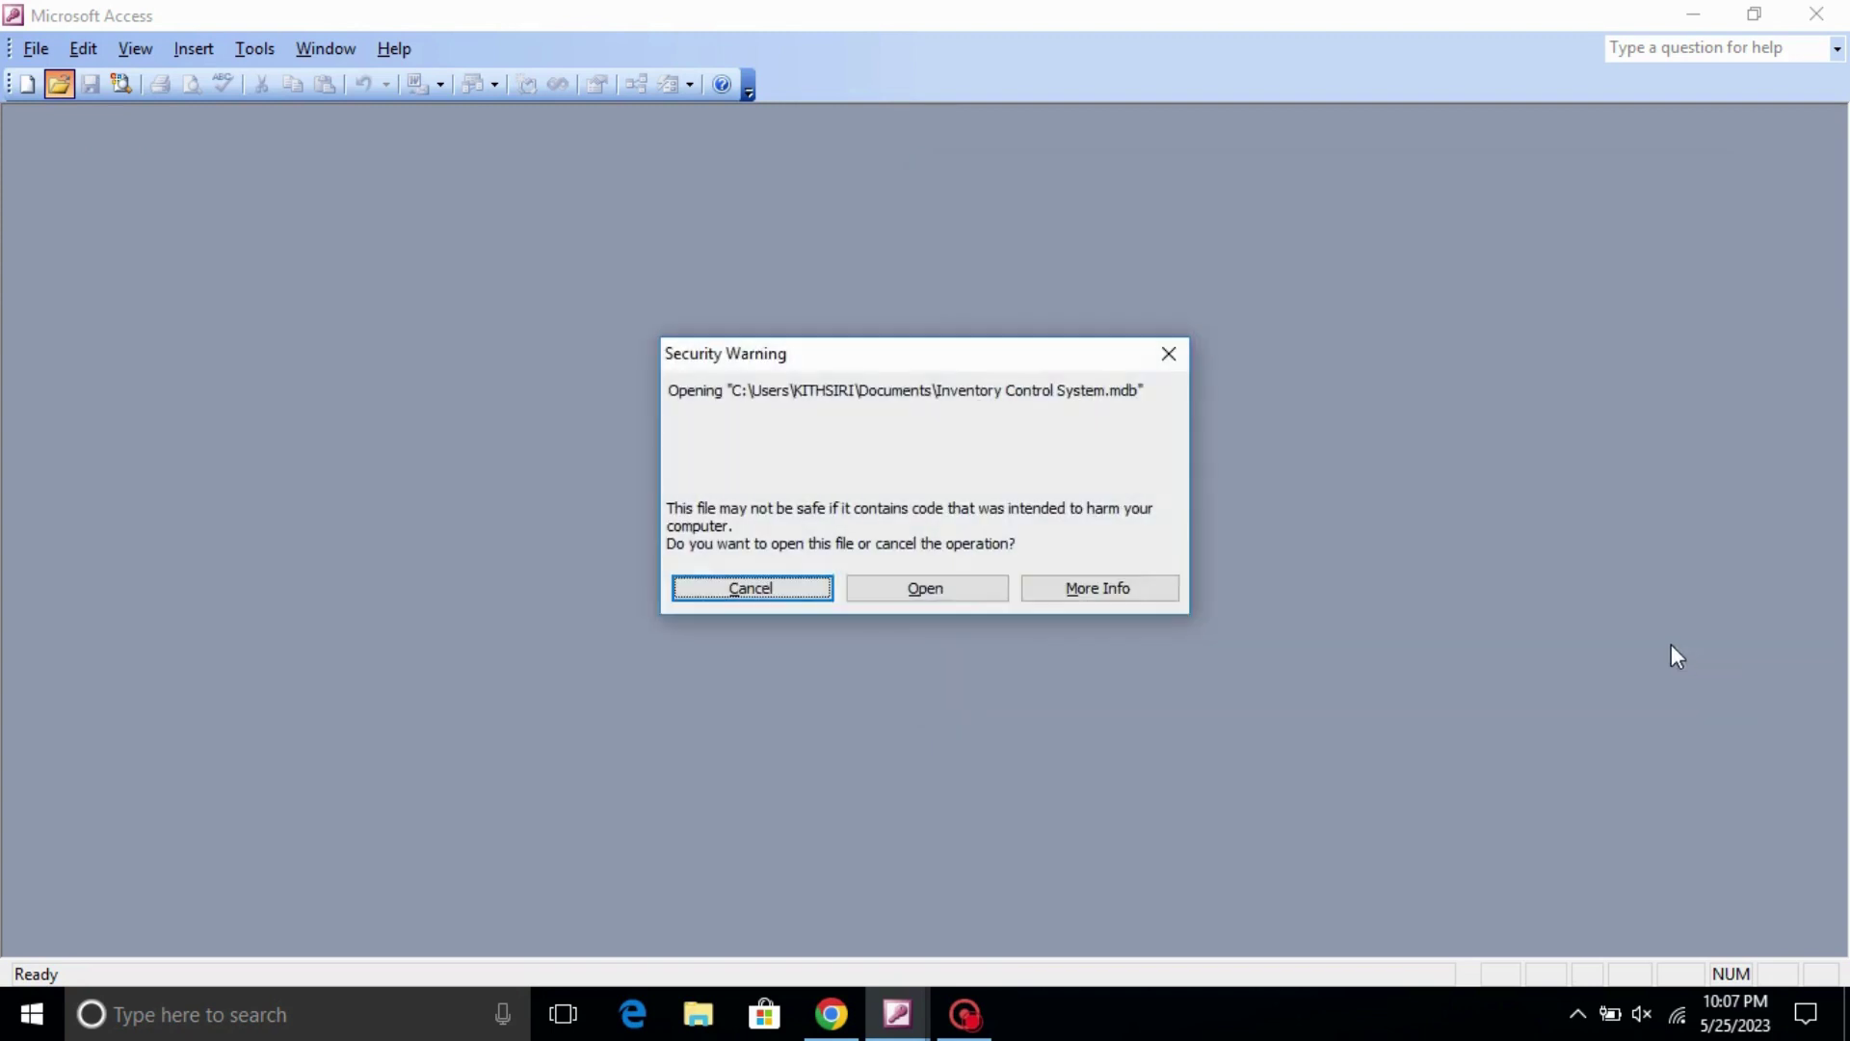
click(962, 591)
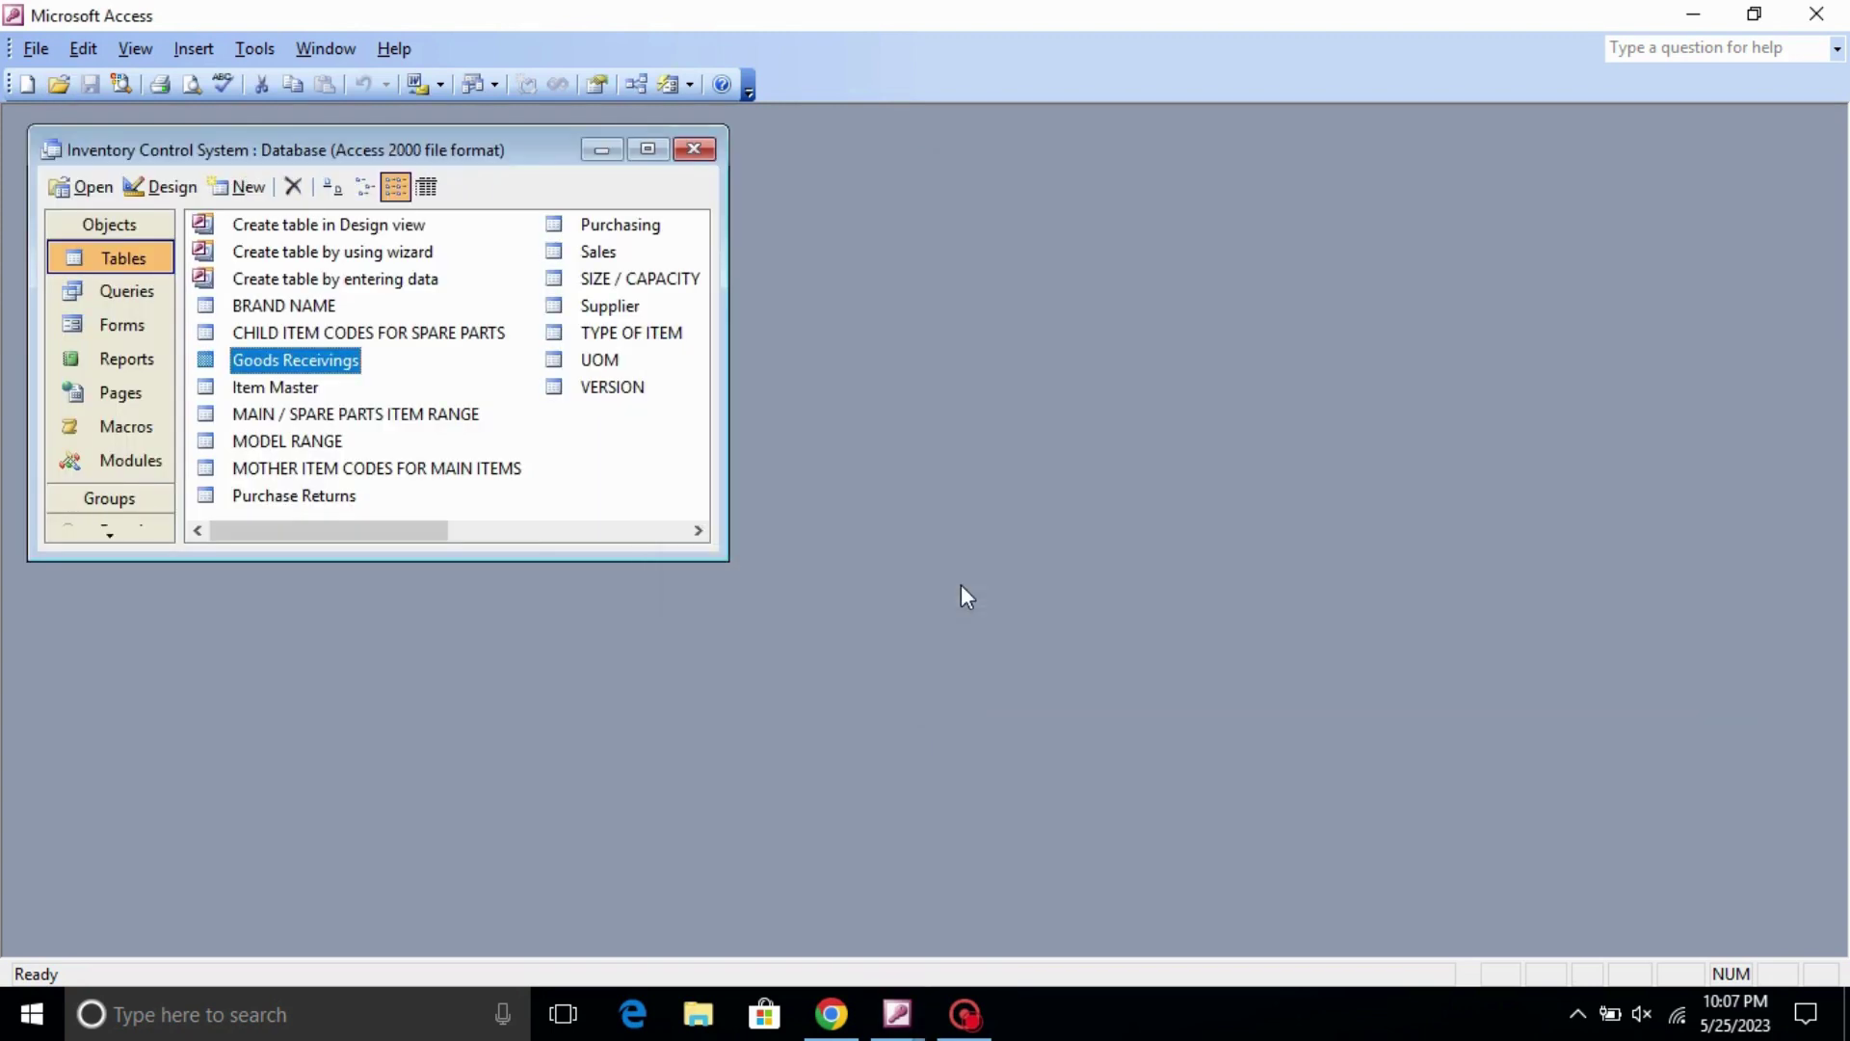
right_click(285, 365)
click(366, 403)
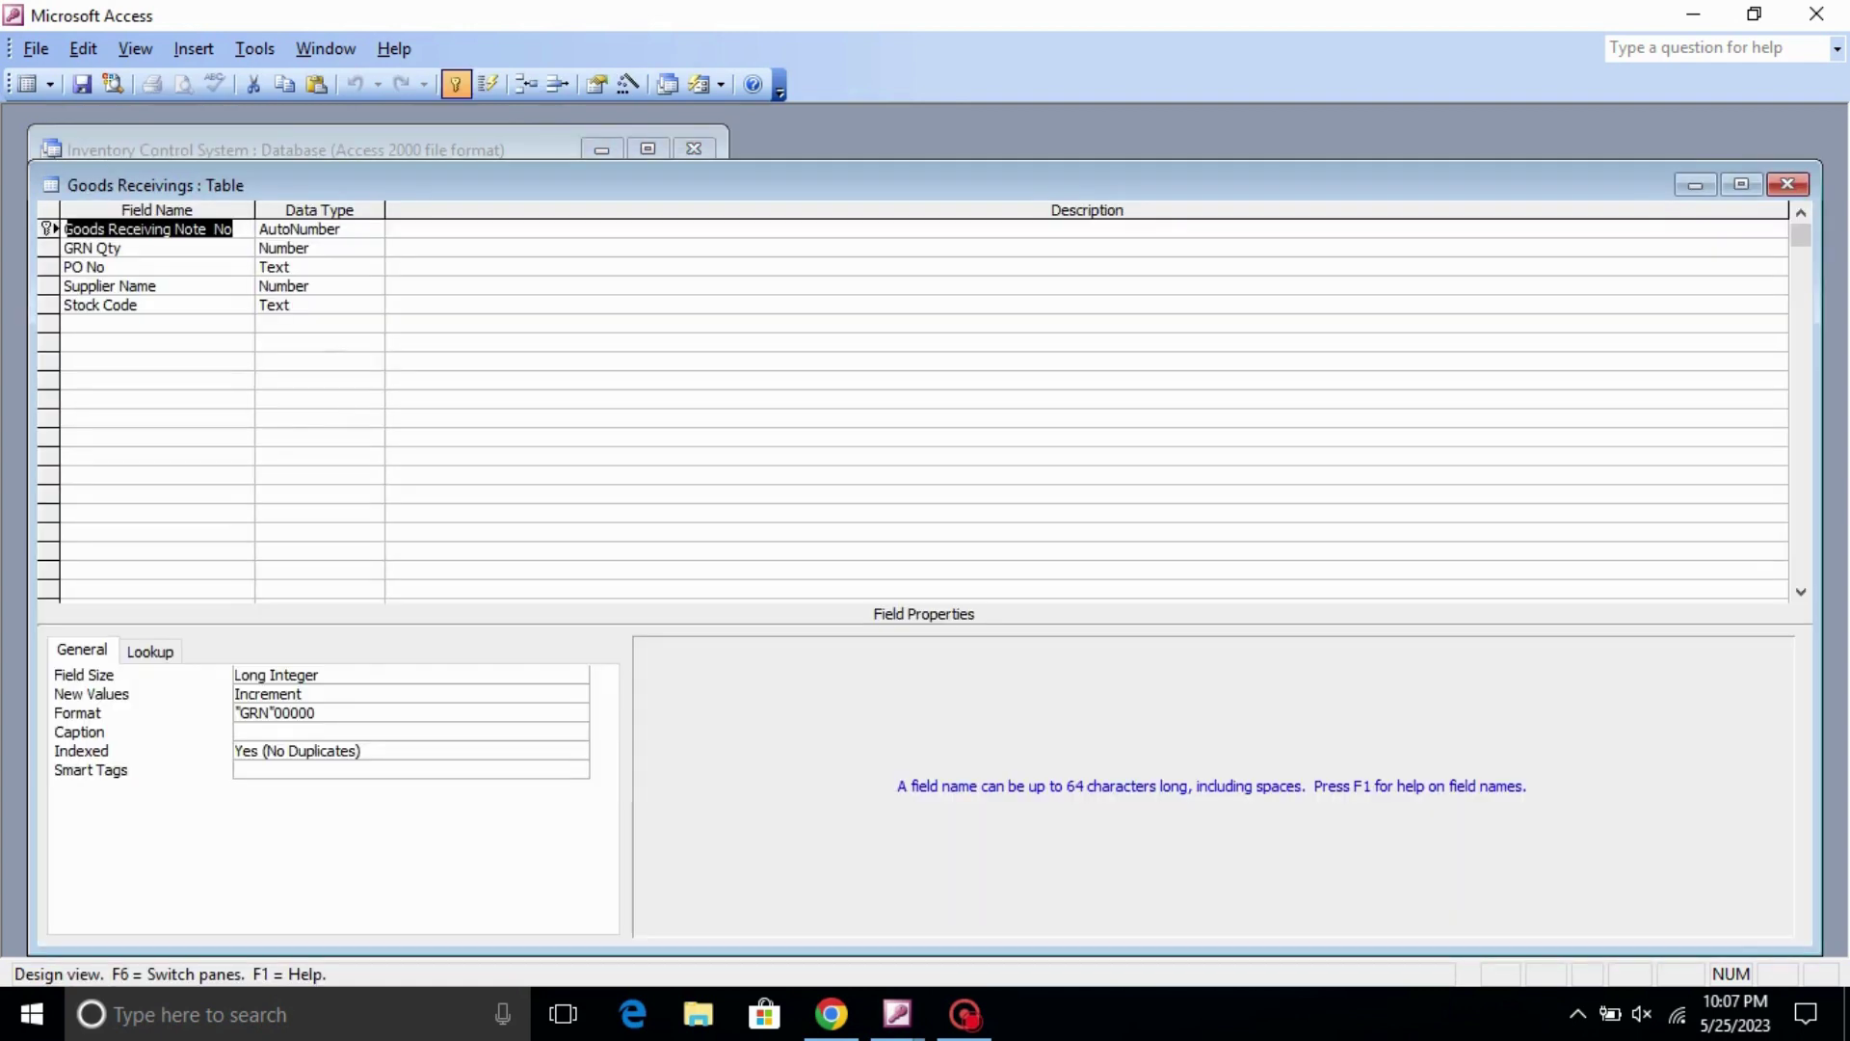
- Add a Date field with the Date/Time data type to the Goods Receivings table, then save and close the table
click(87, 324)
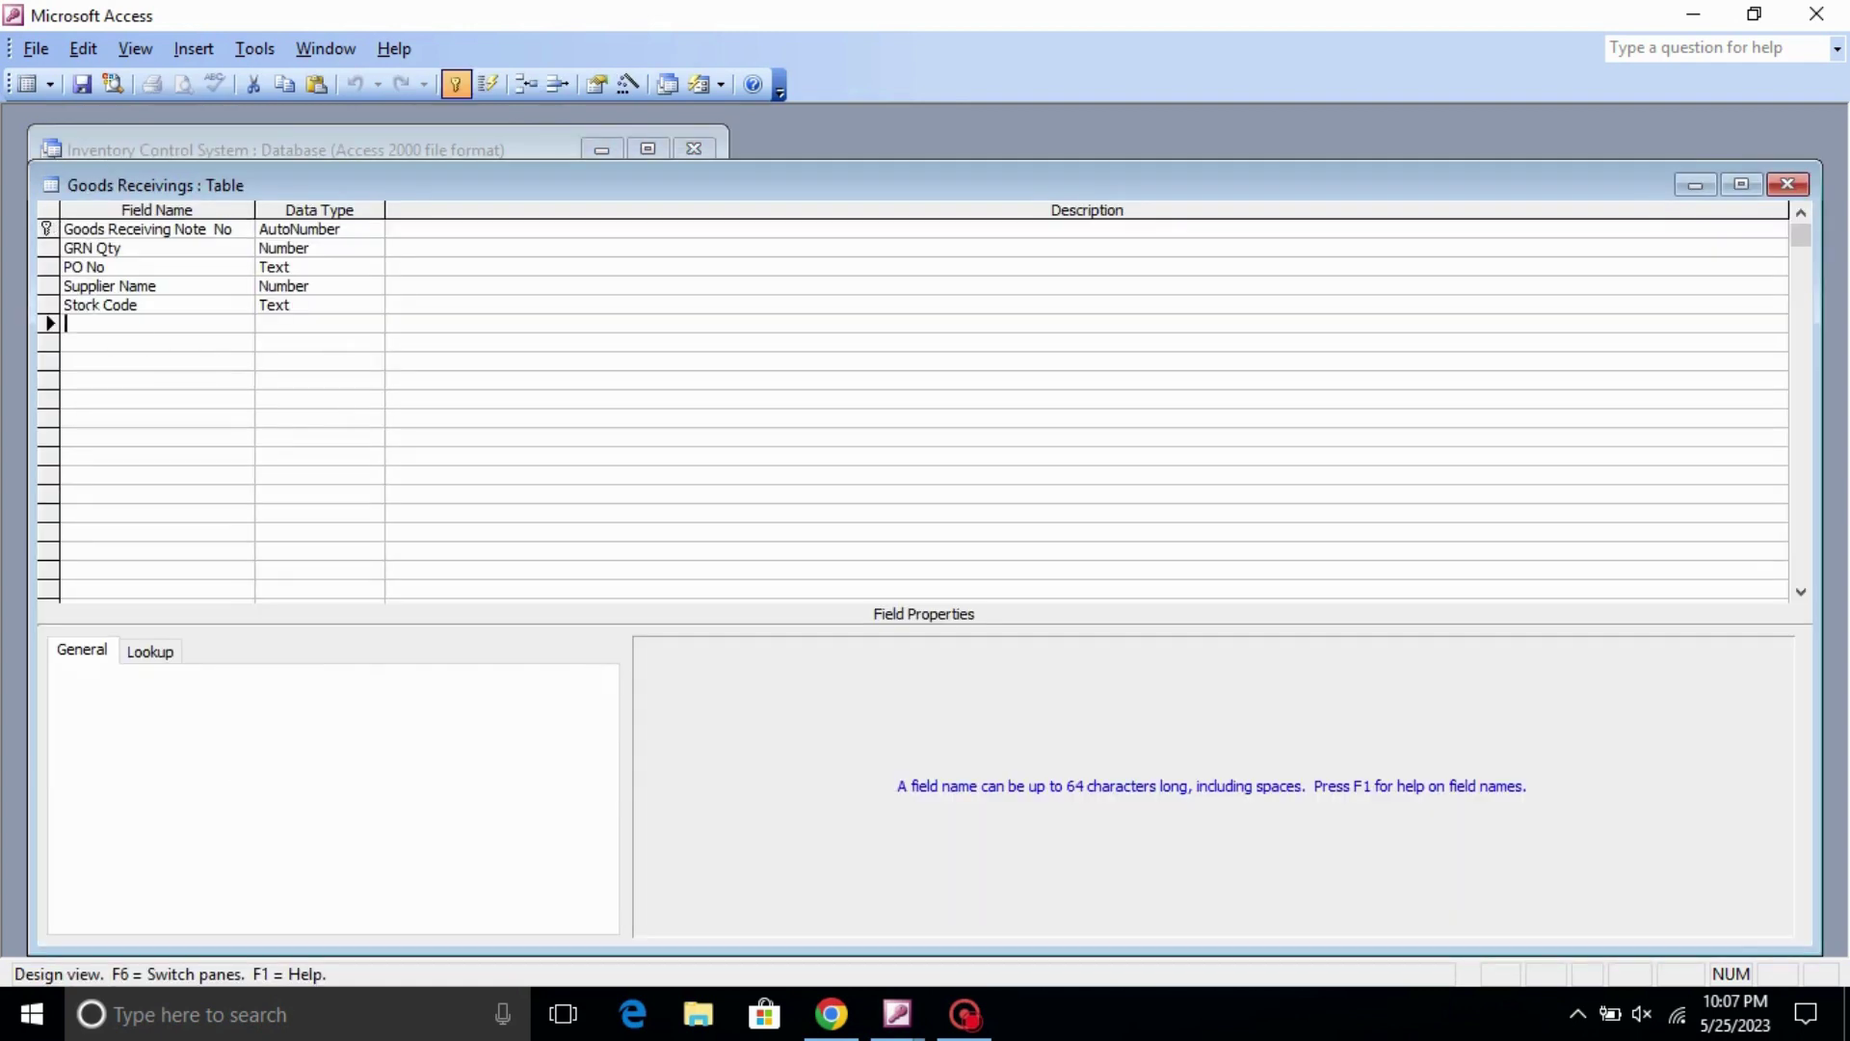
text(D)
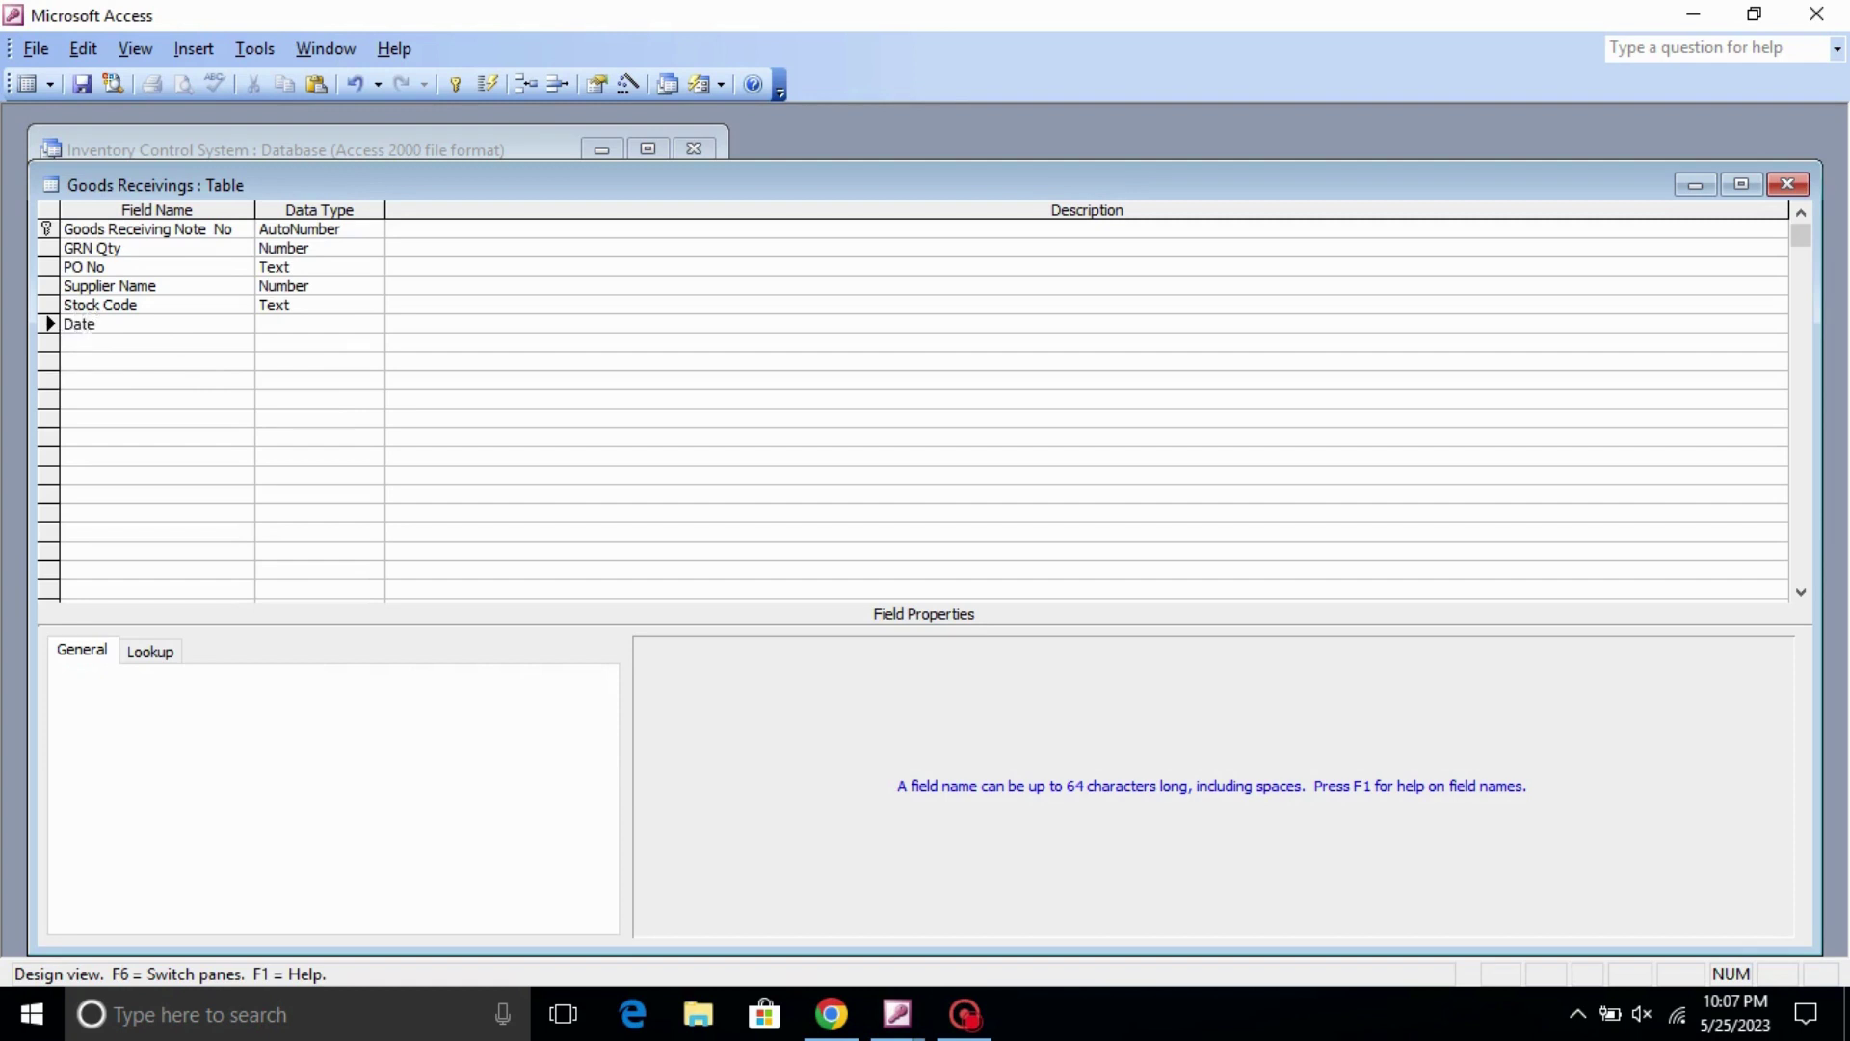
text(ate)
key(Tab)
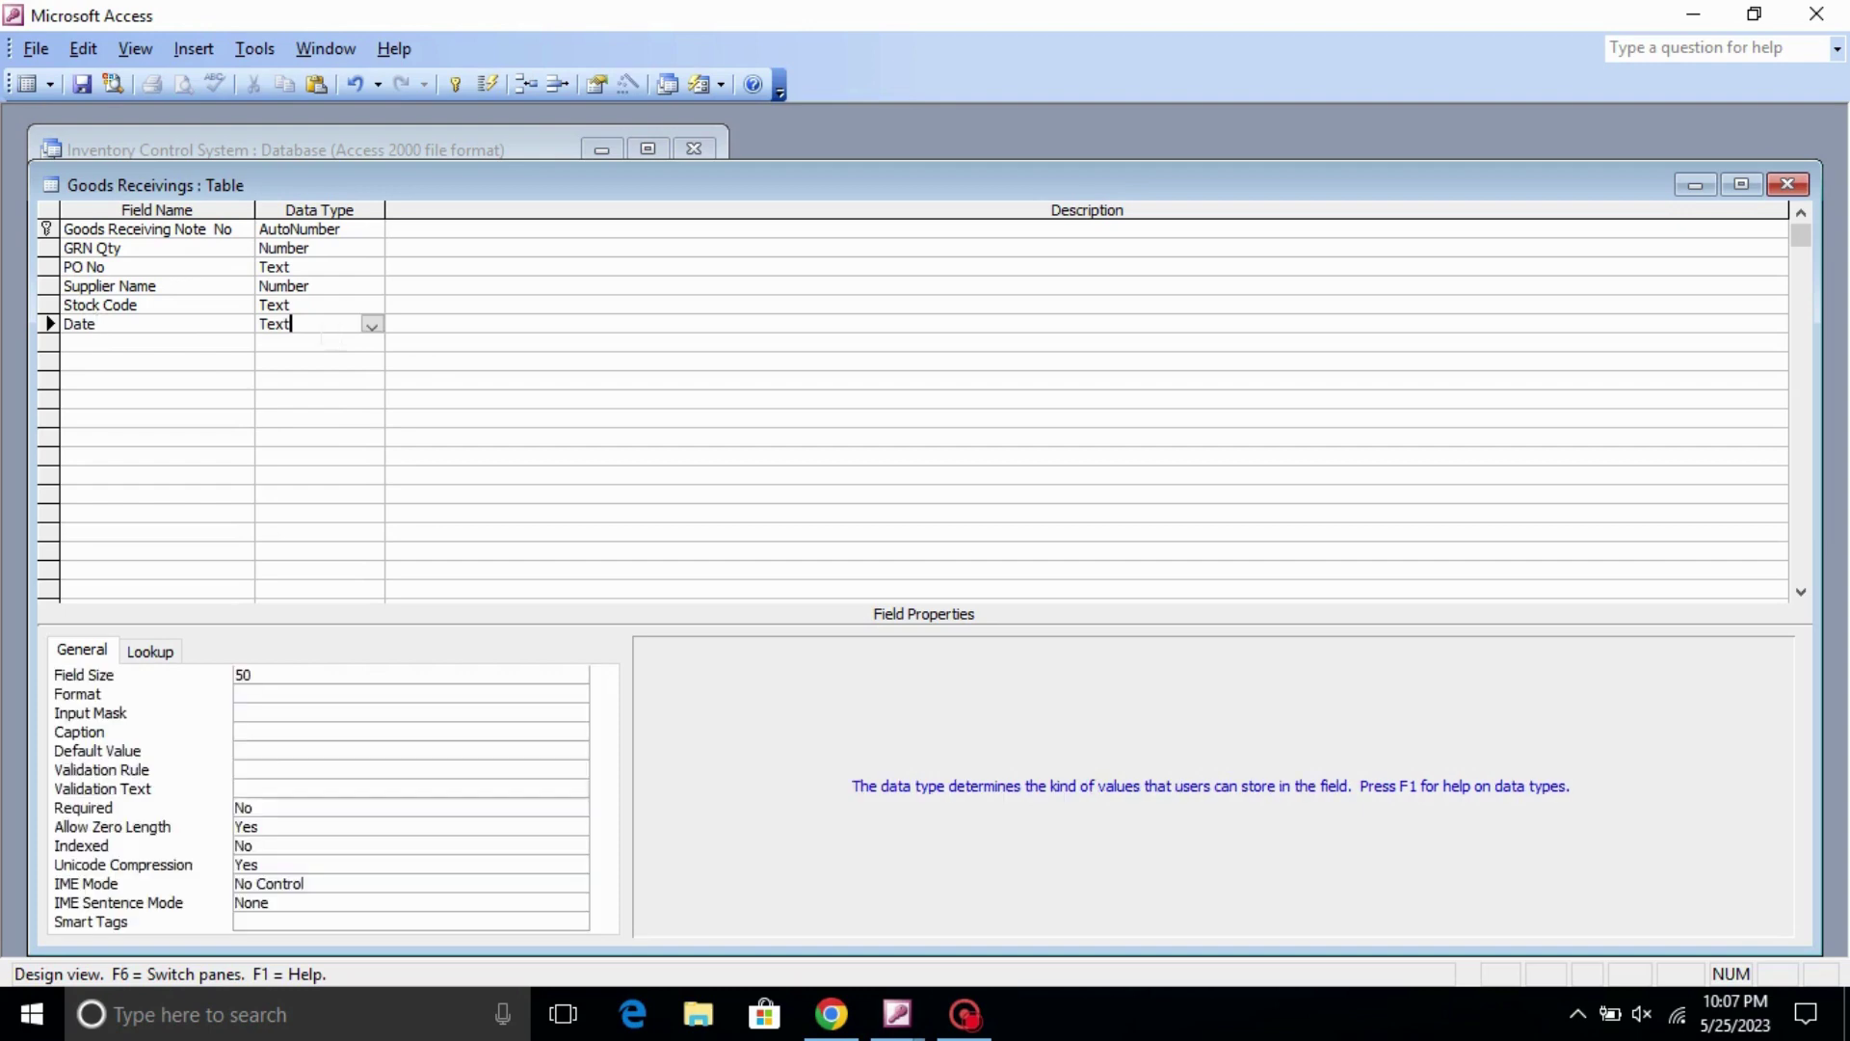
click(373, 326)
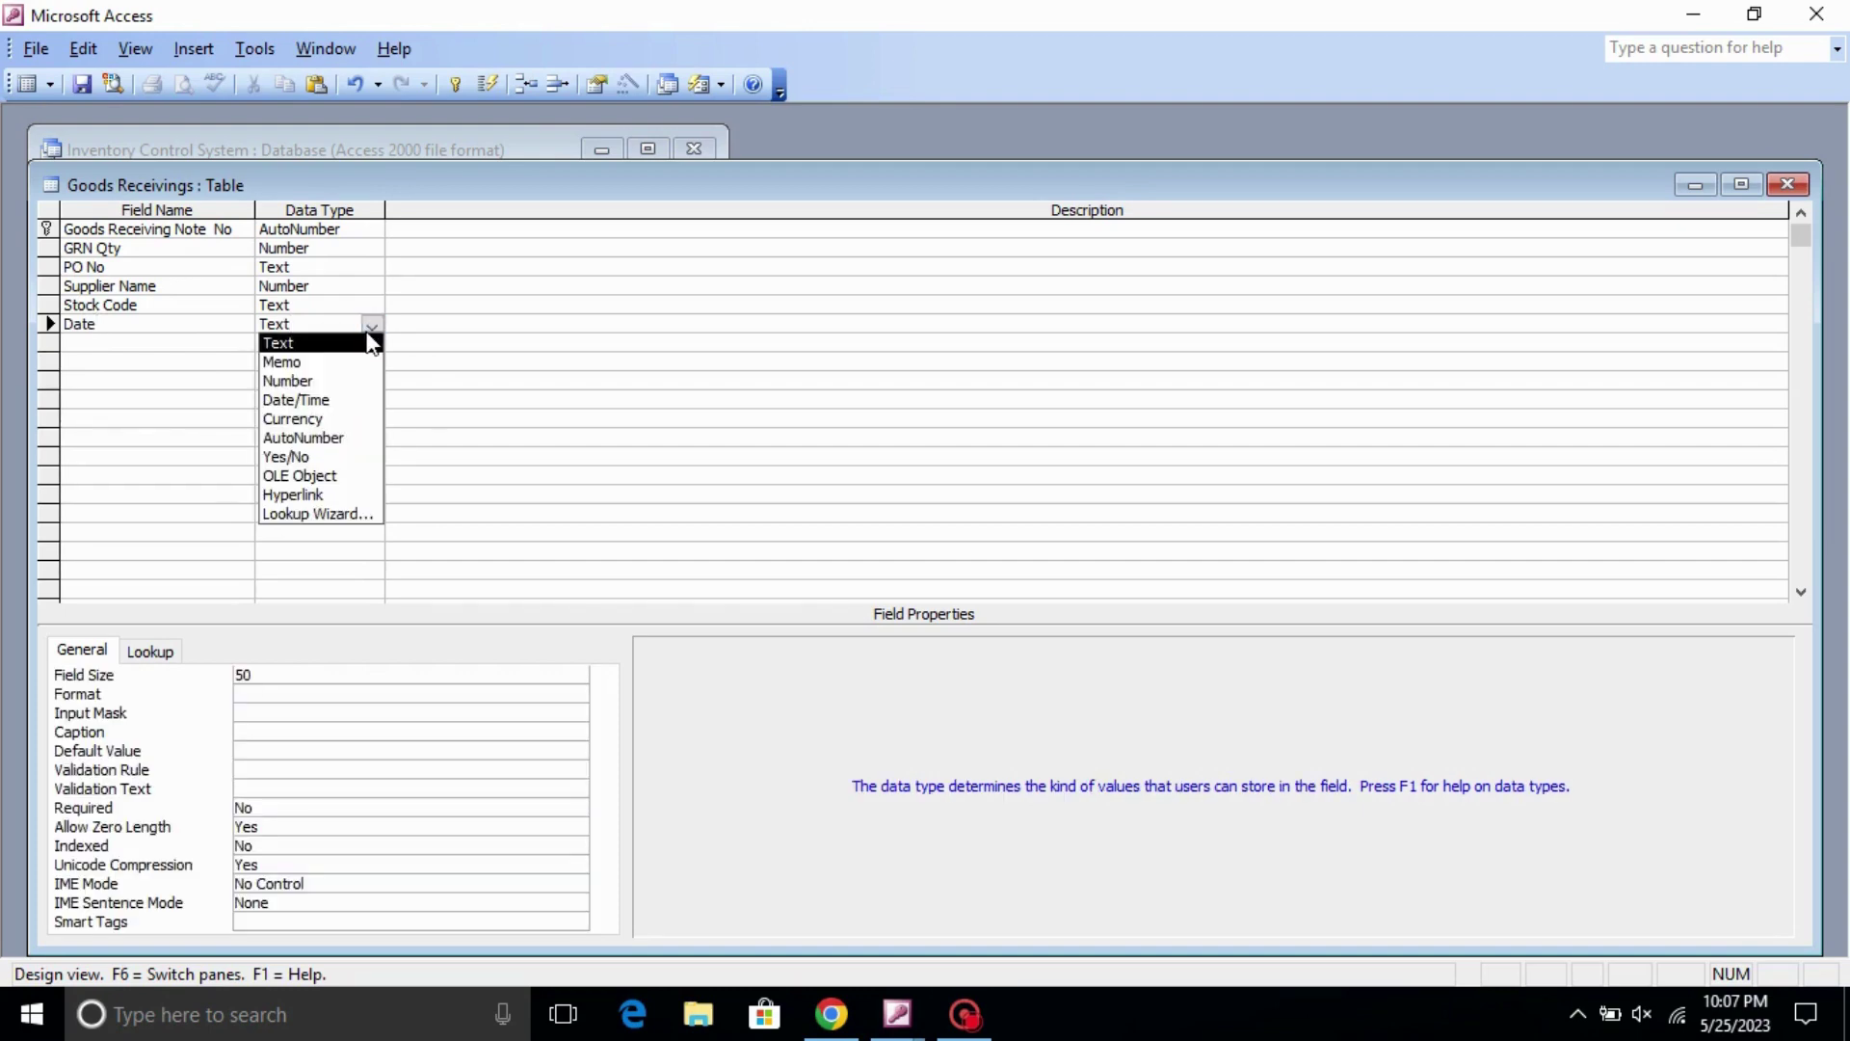
click(360, 400)
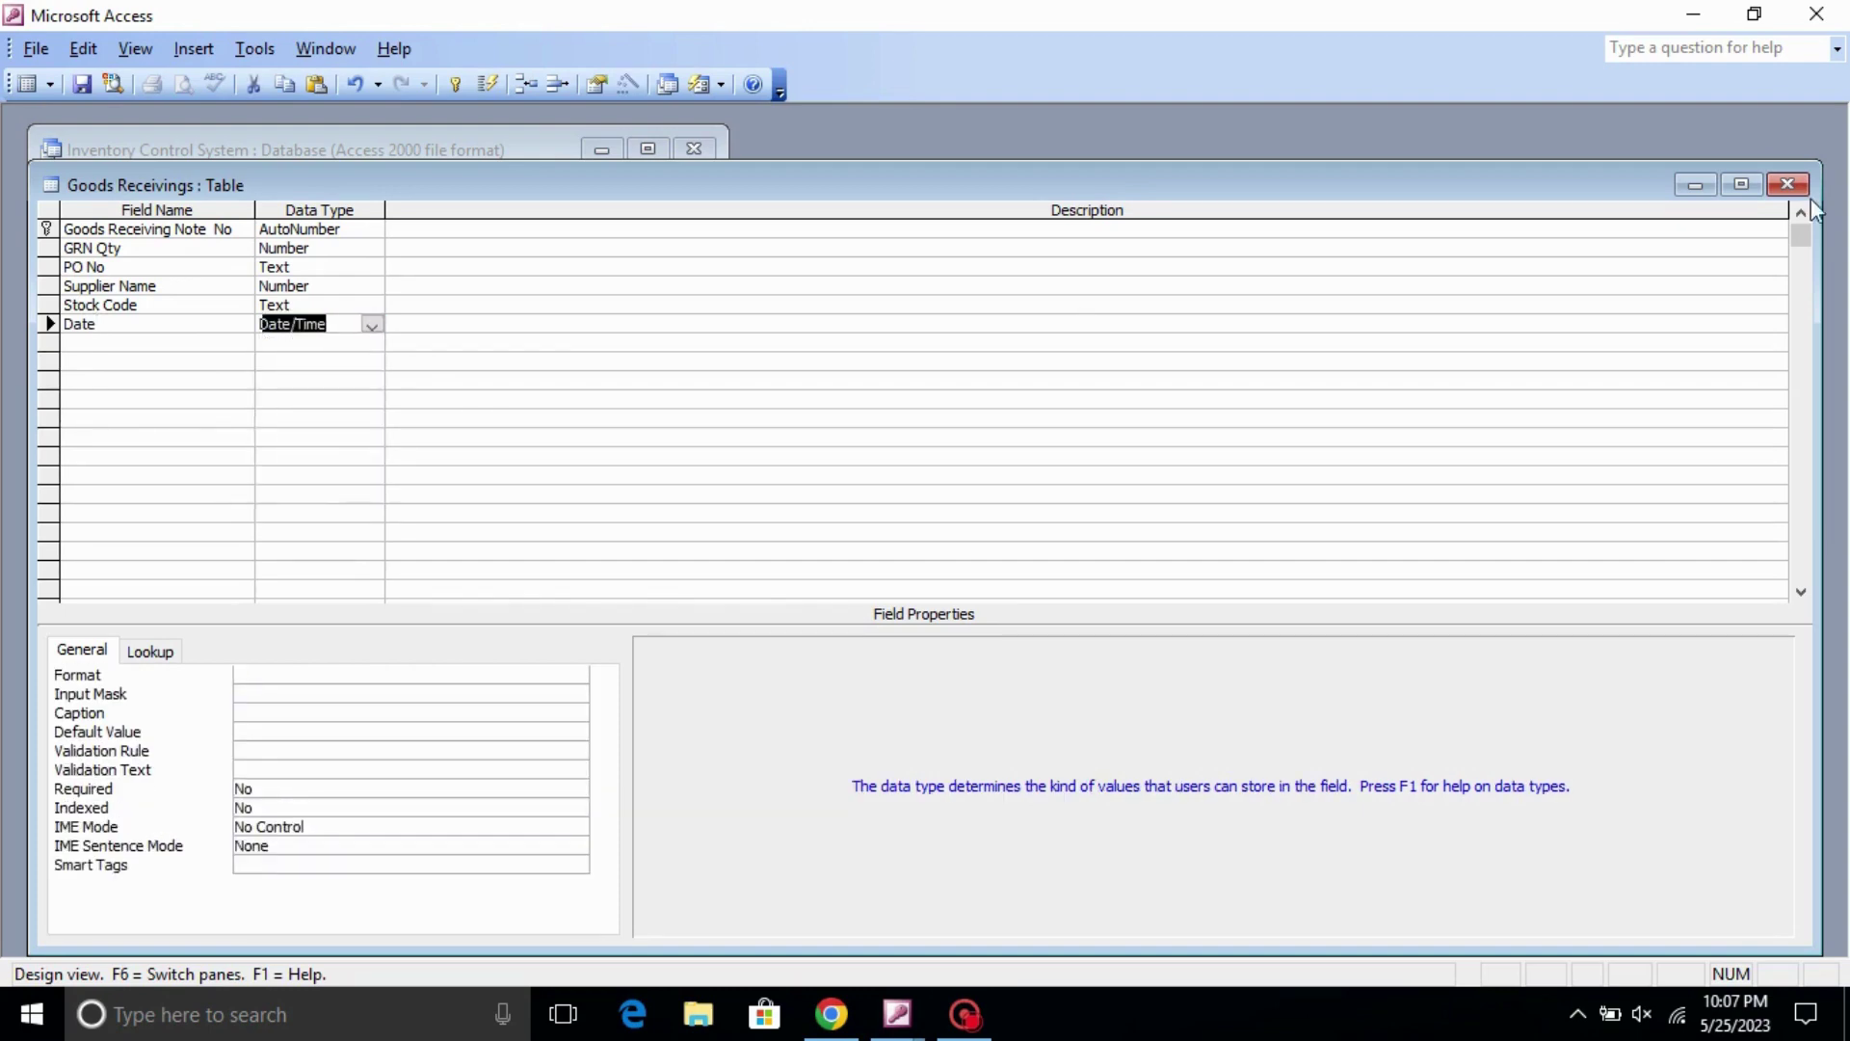
click(1788, 184)
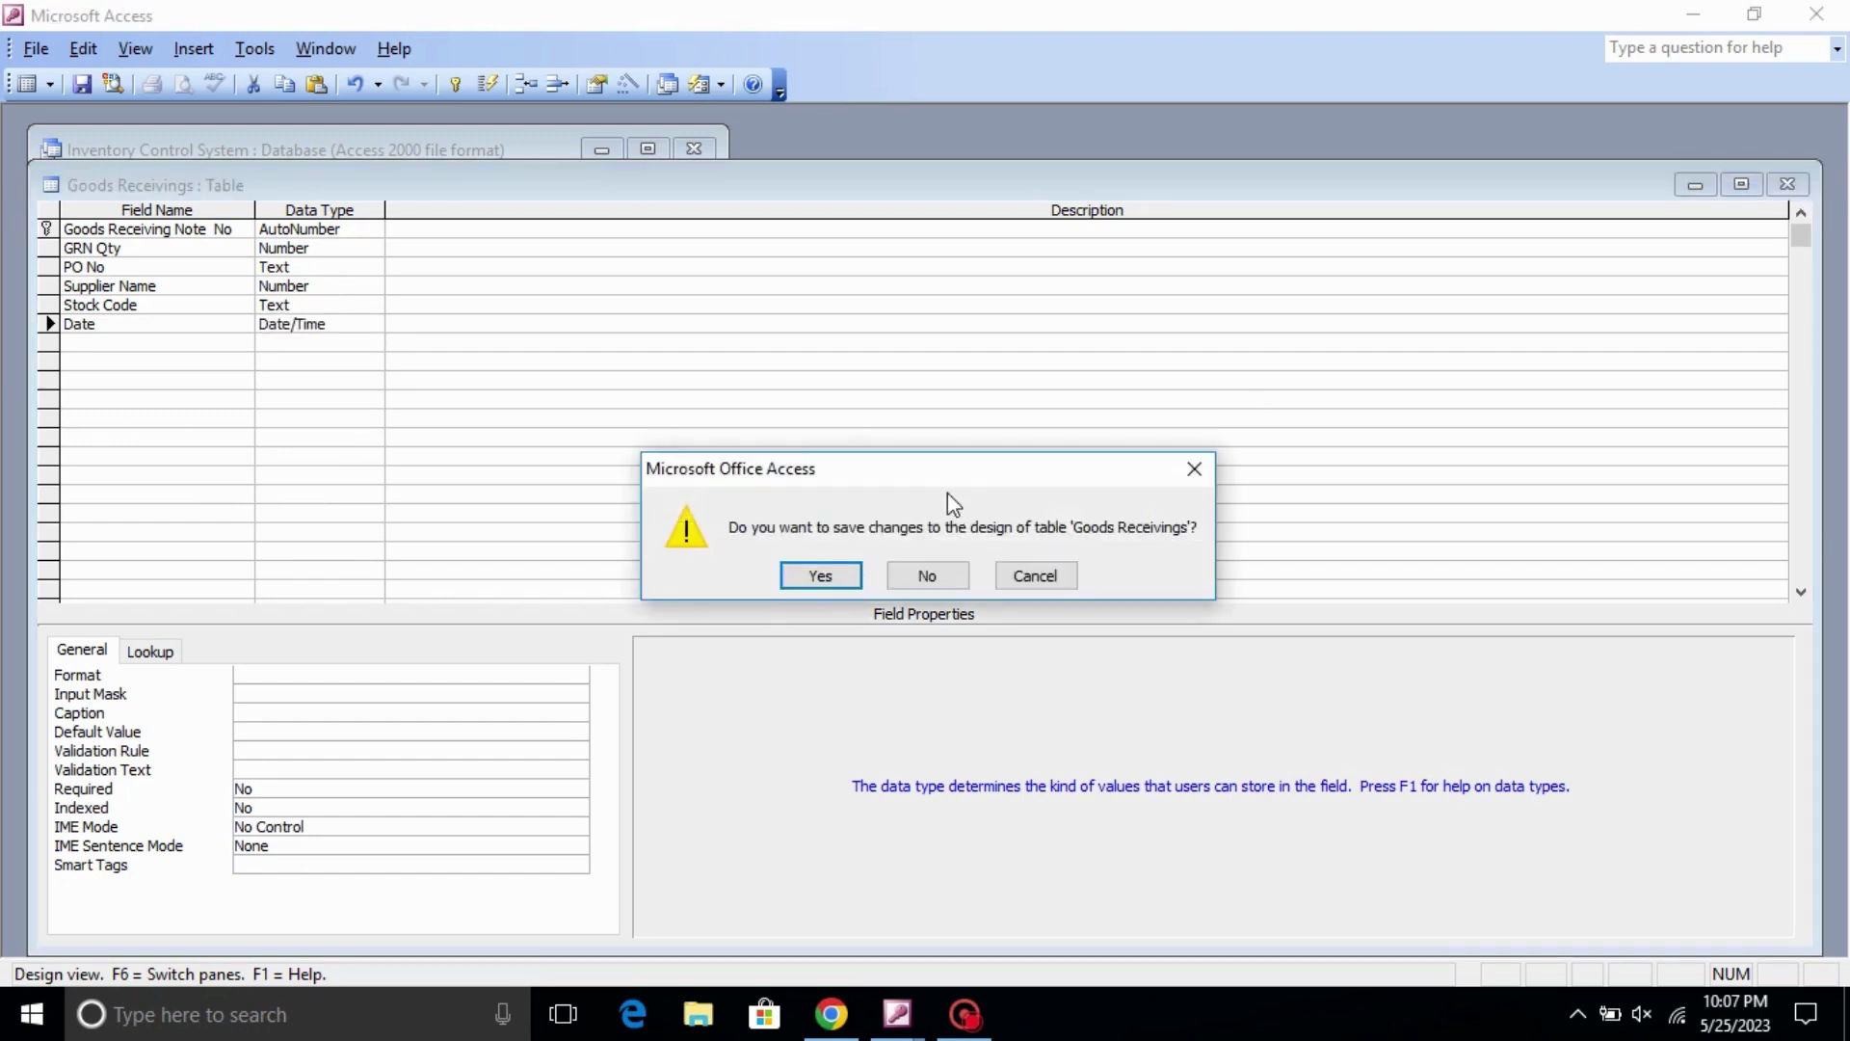
click(817, 578)
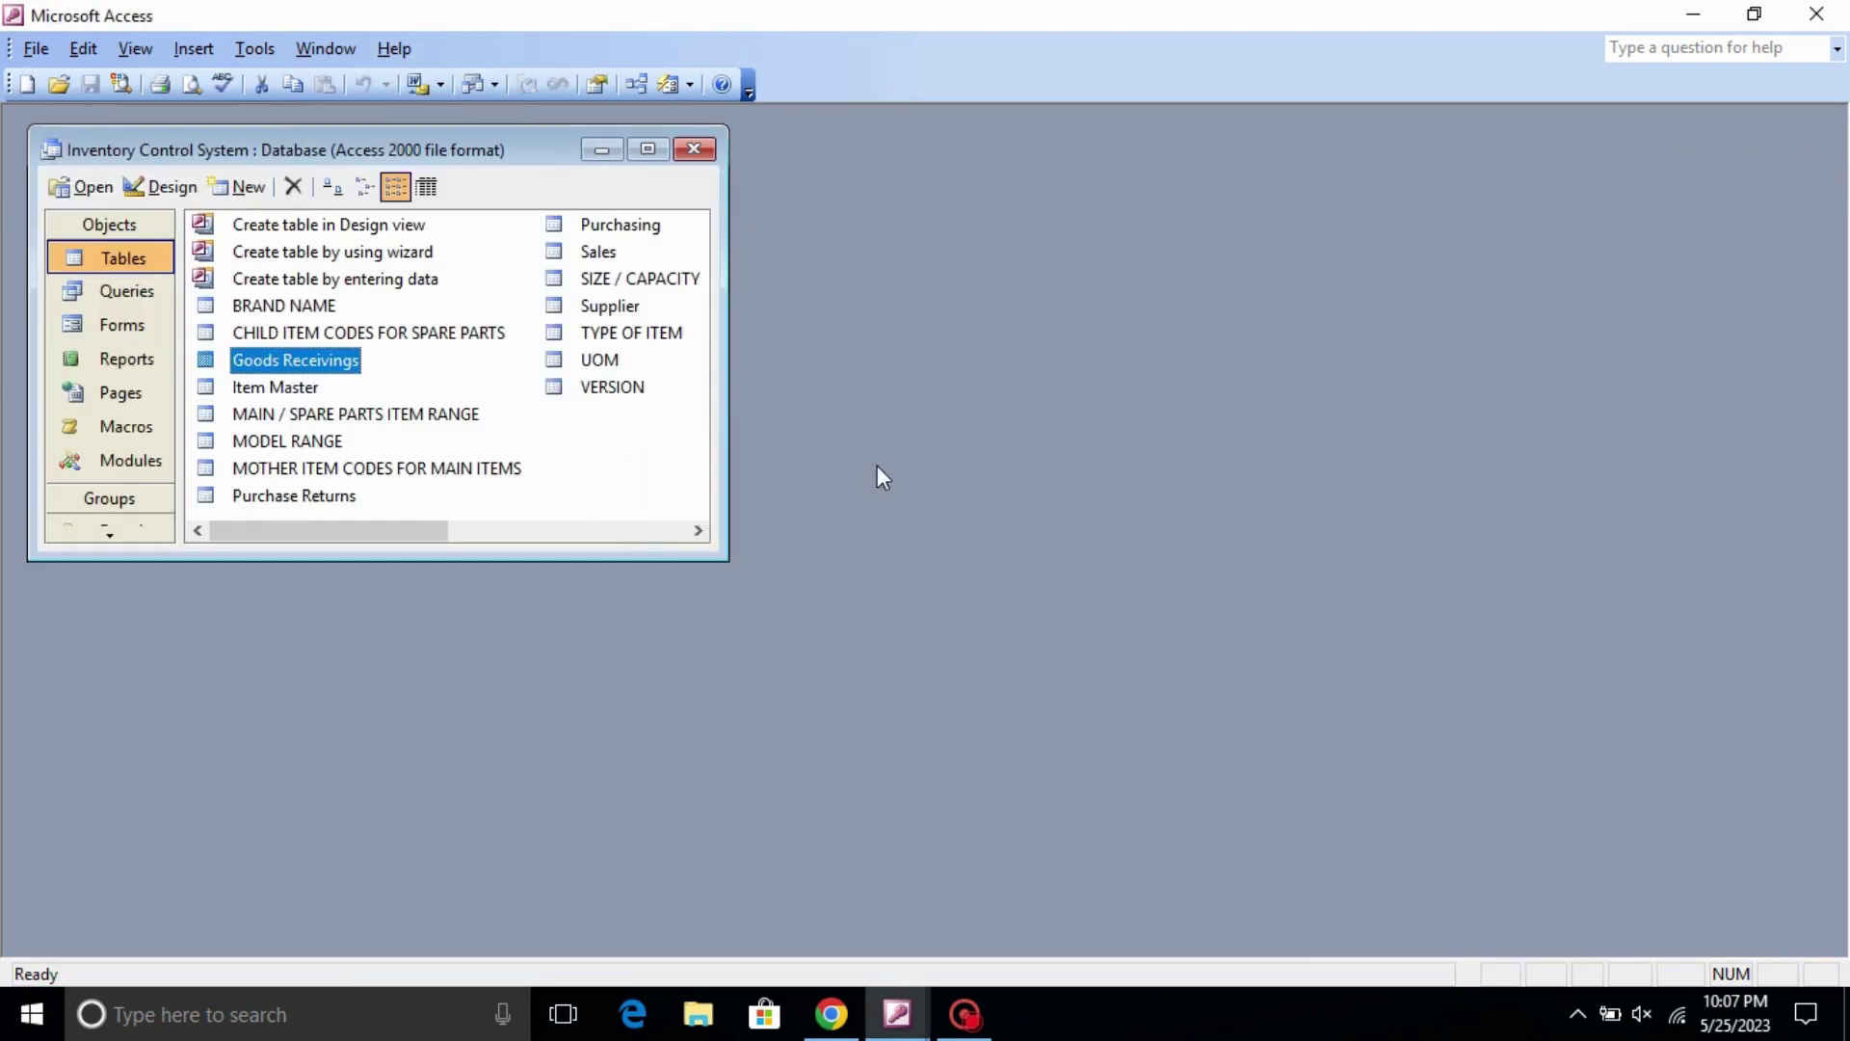
- Create a new table in Design view and paste the copied field rows starting at its first row
right_click(508, 269)
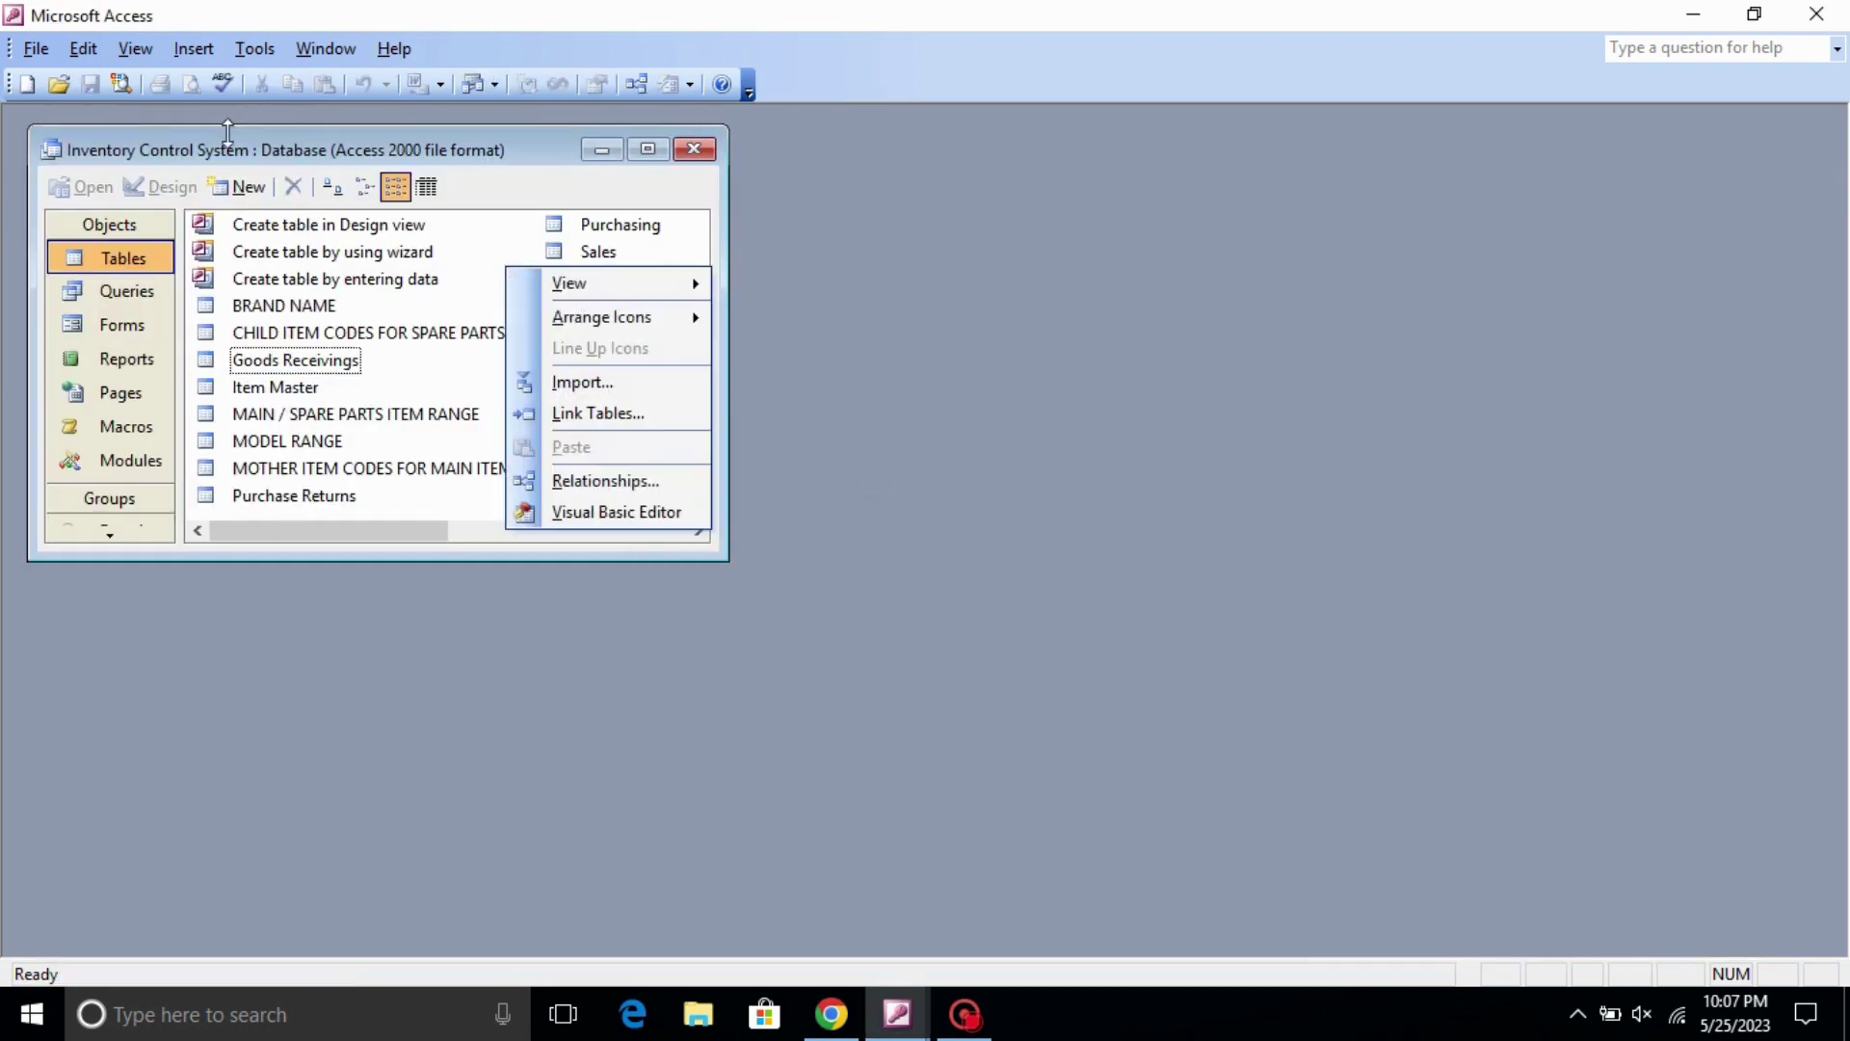
click(249, 189)
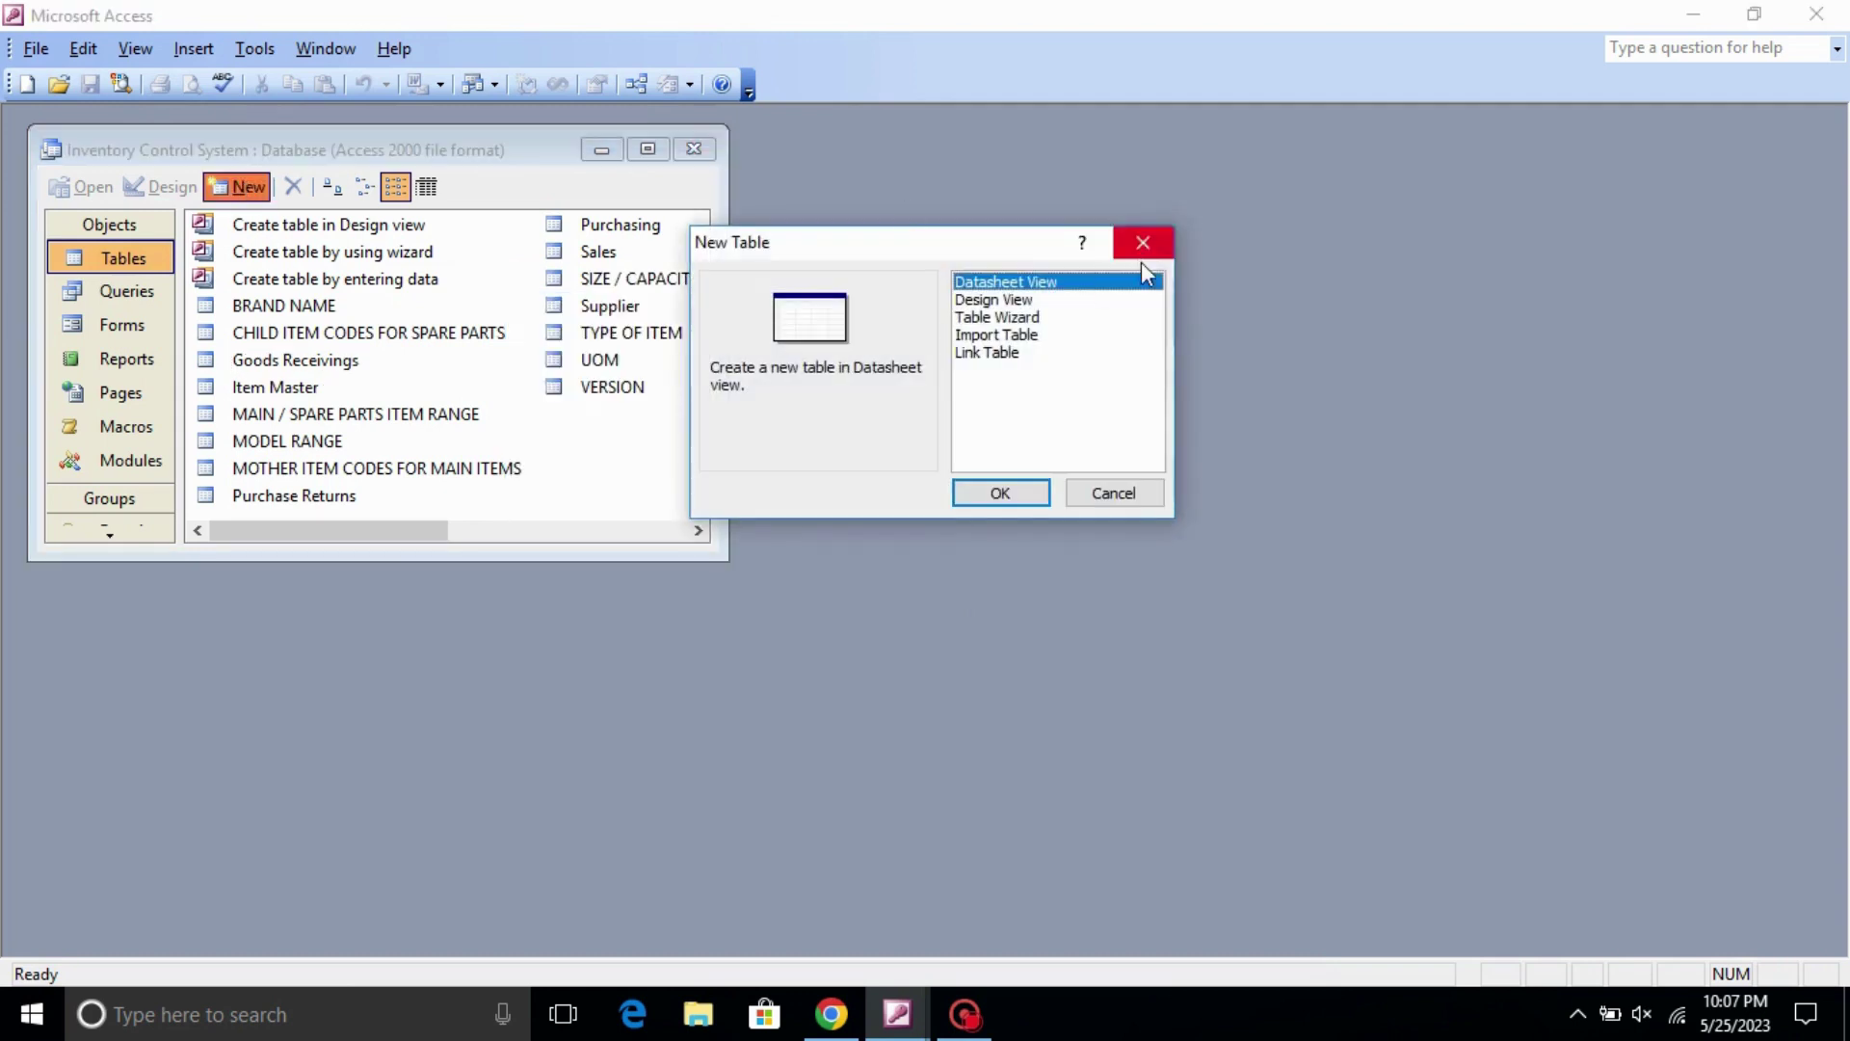
click(1002, 301)
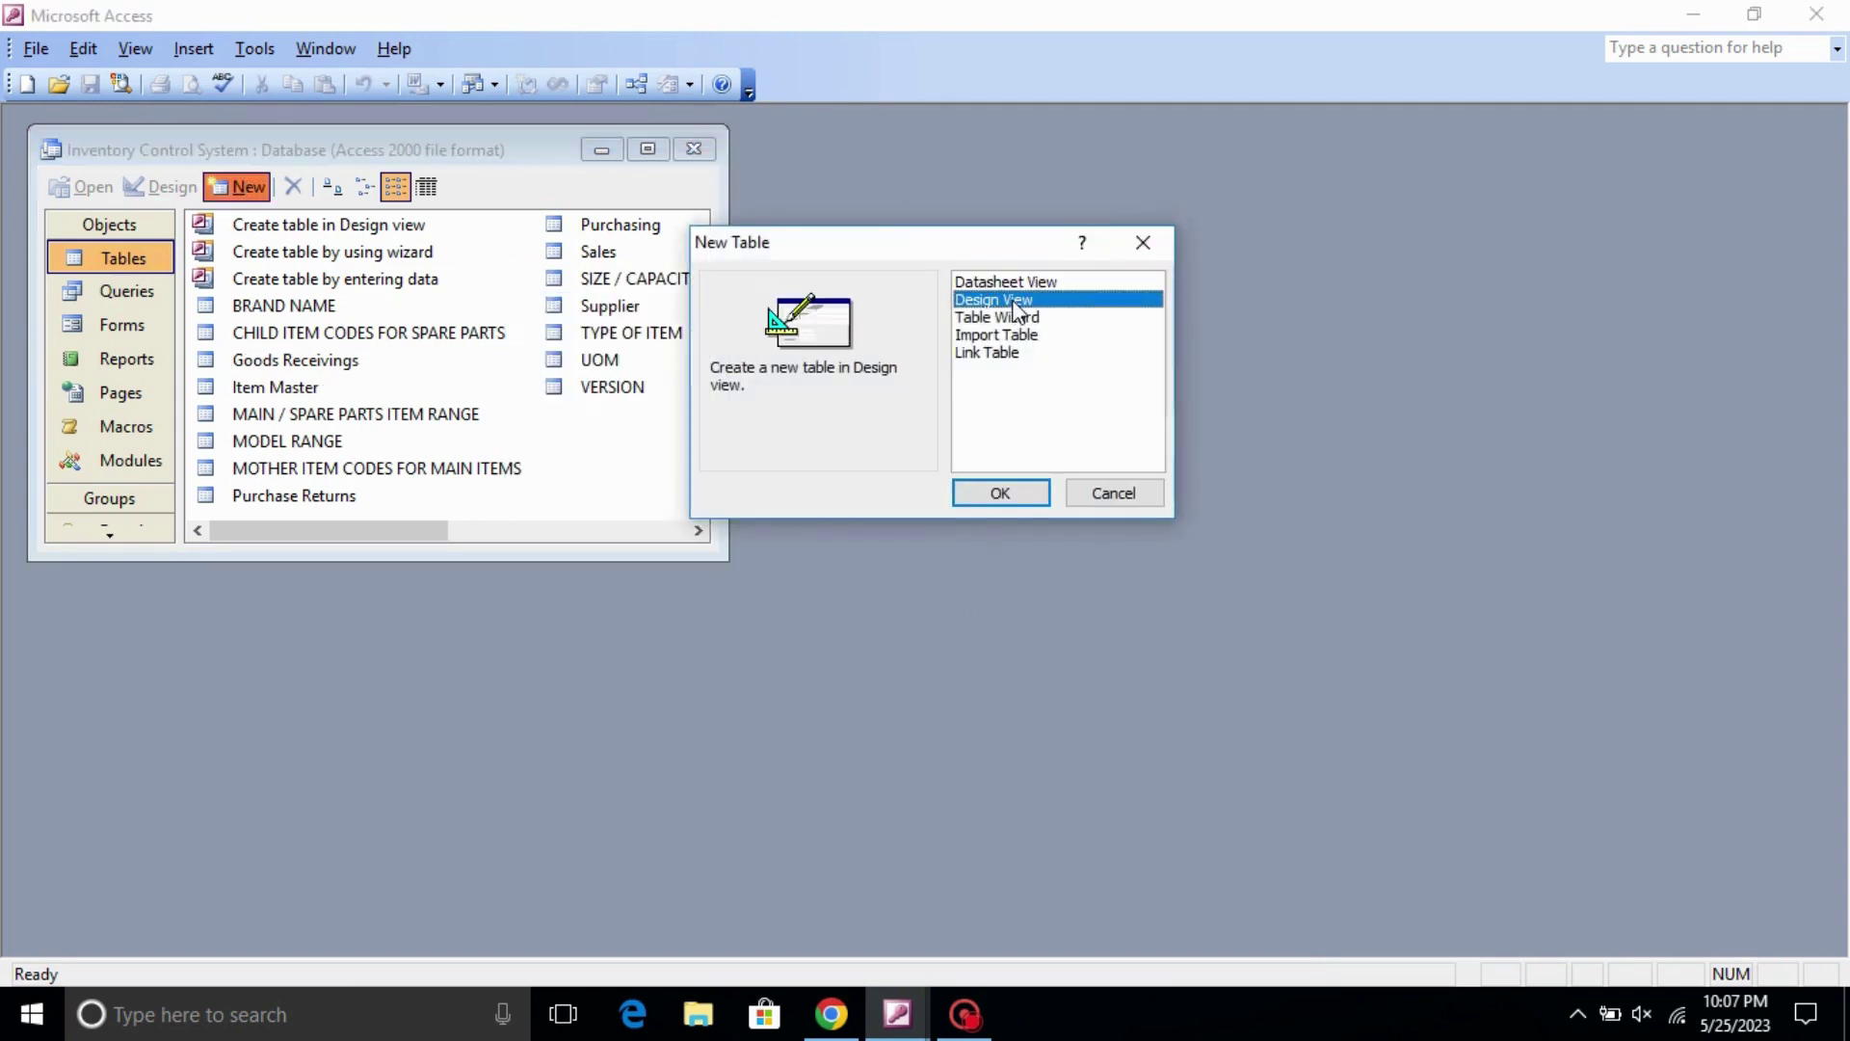
click(1003, 493)
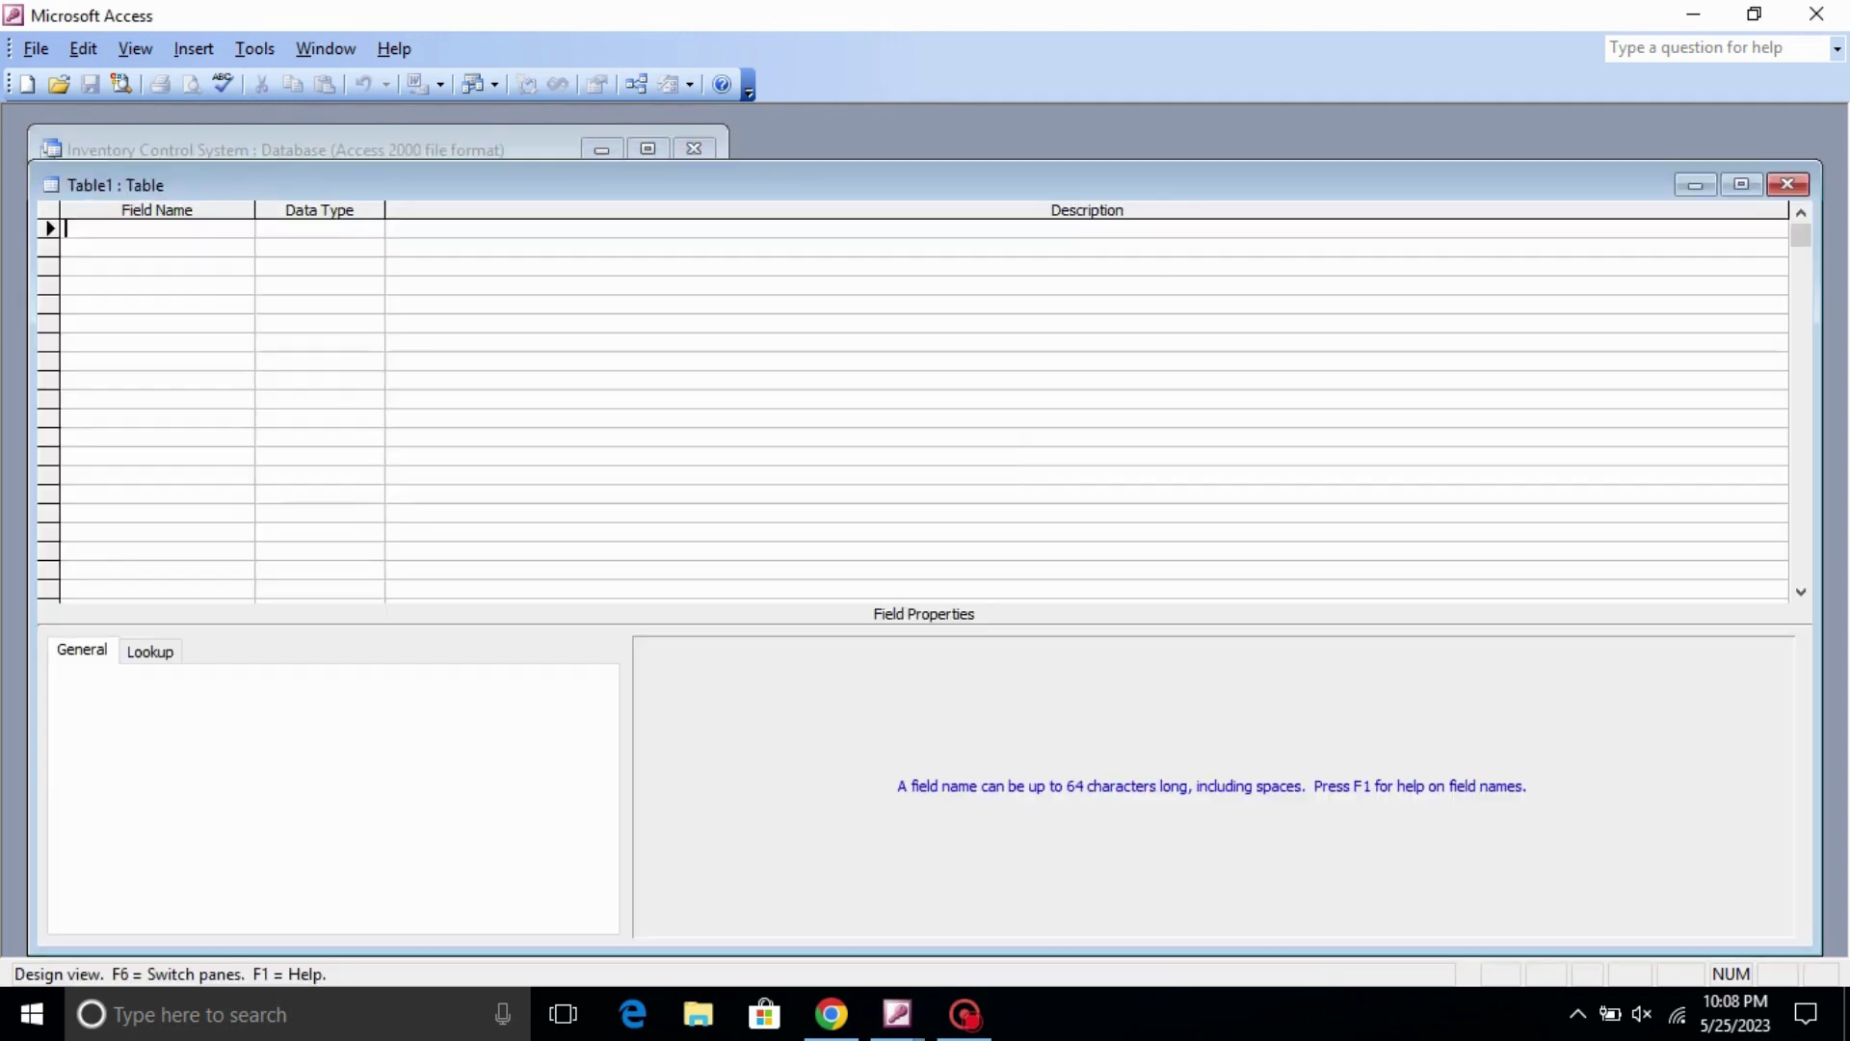
click(49, 229)
right_click(49, 231)
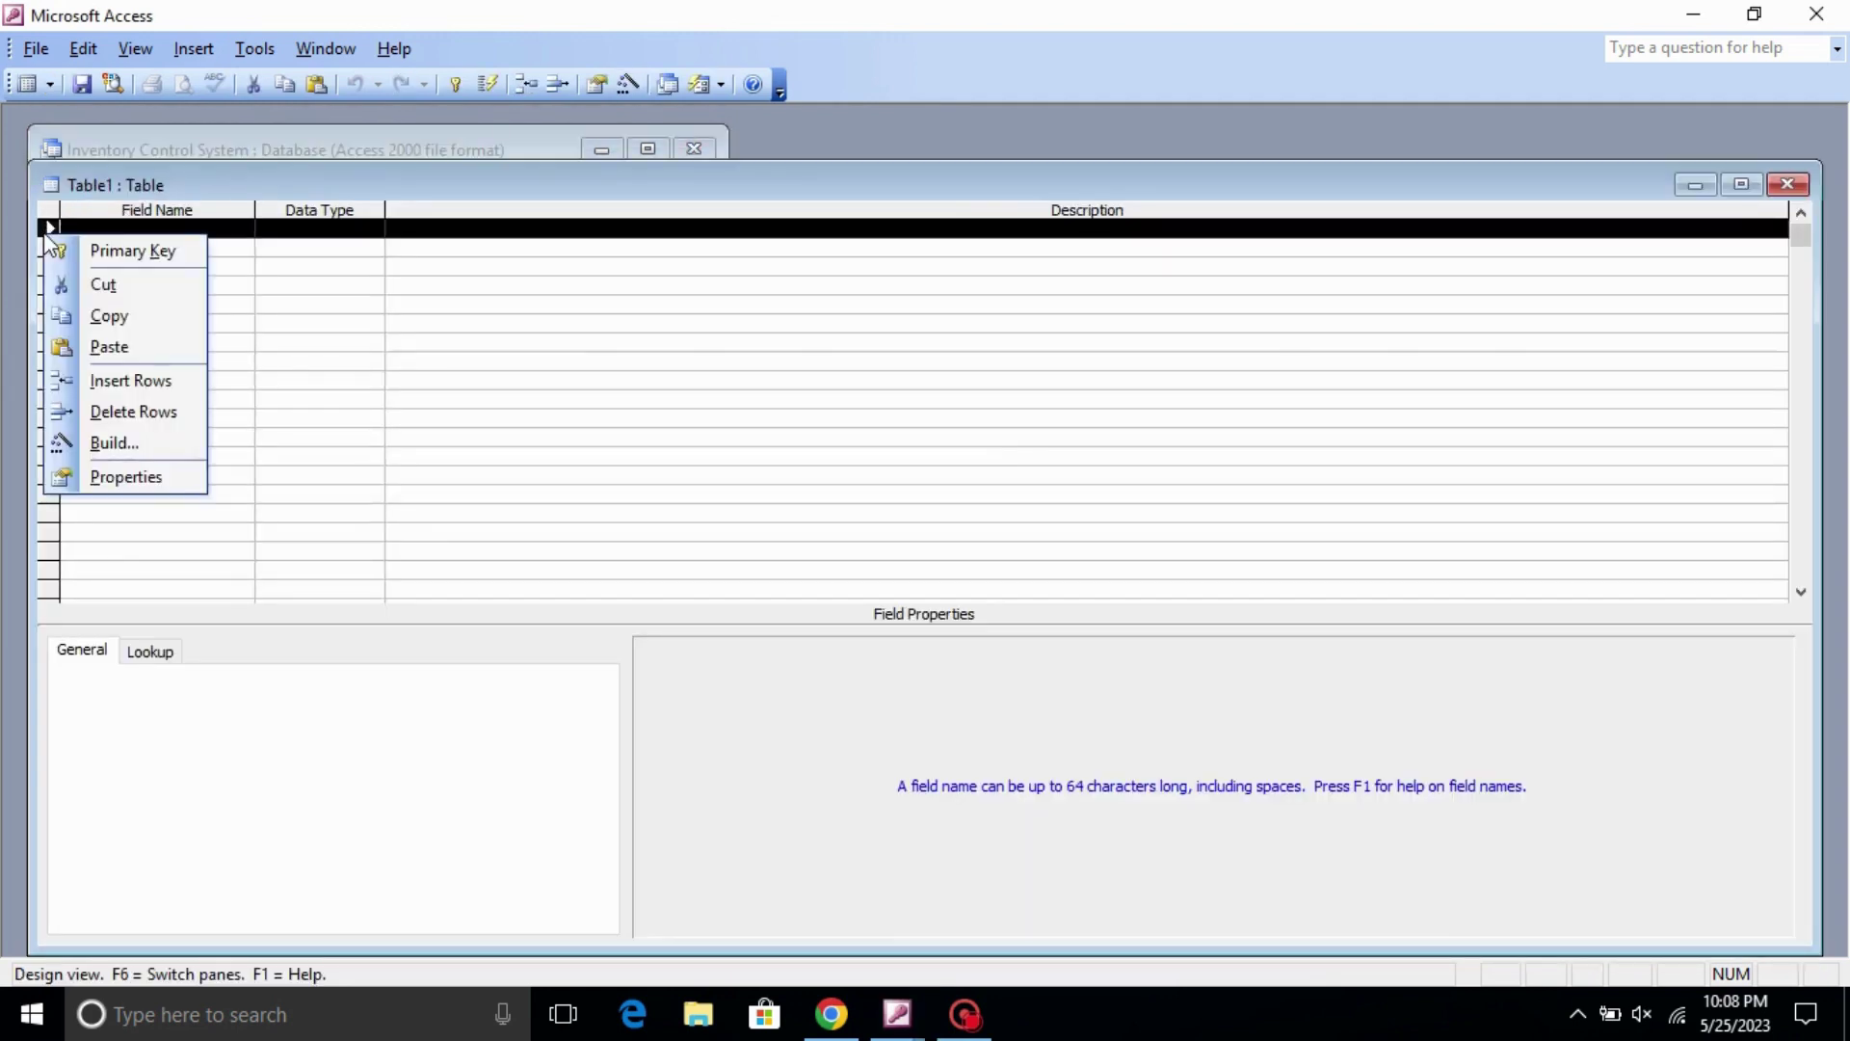
click(107, 347)
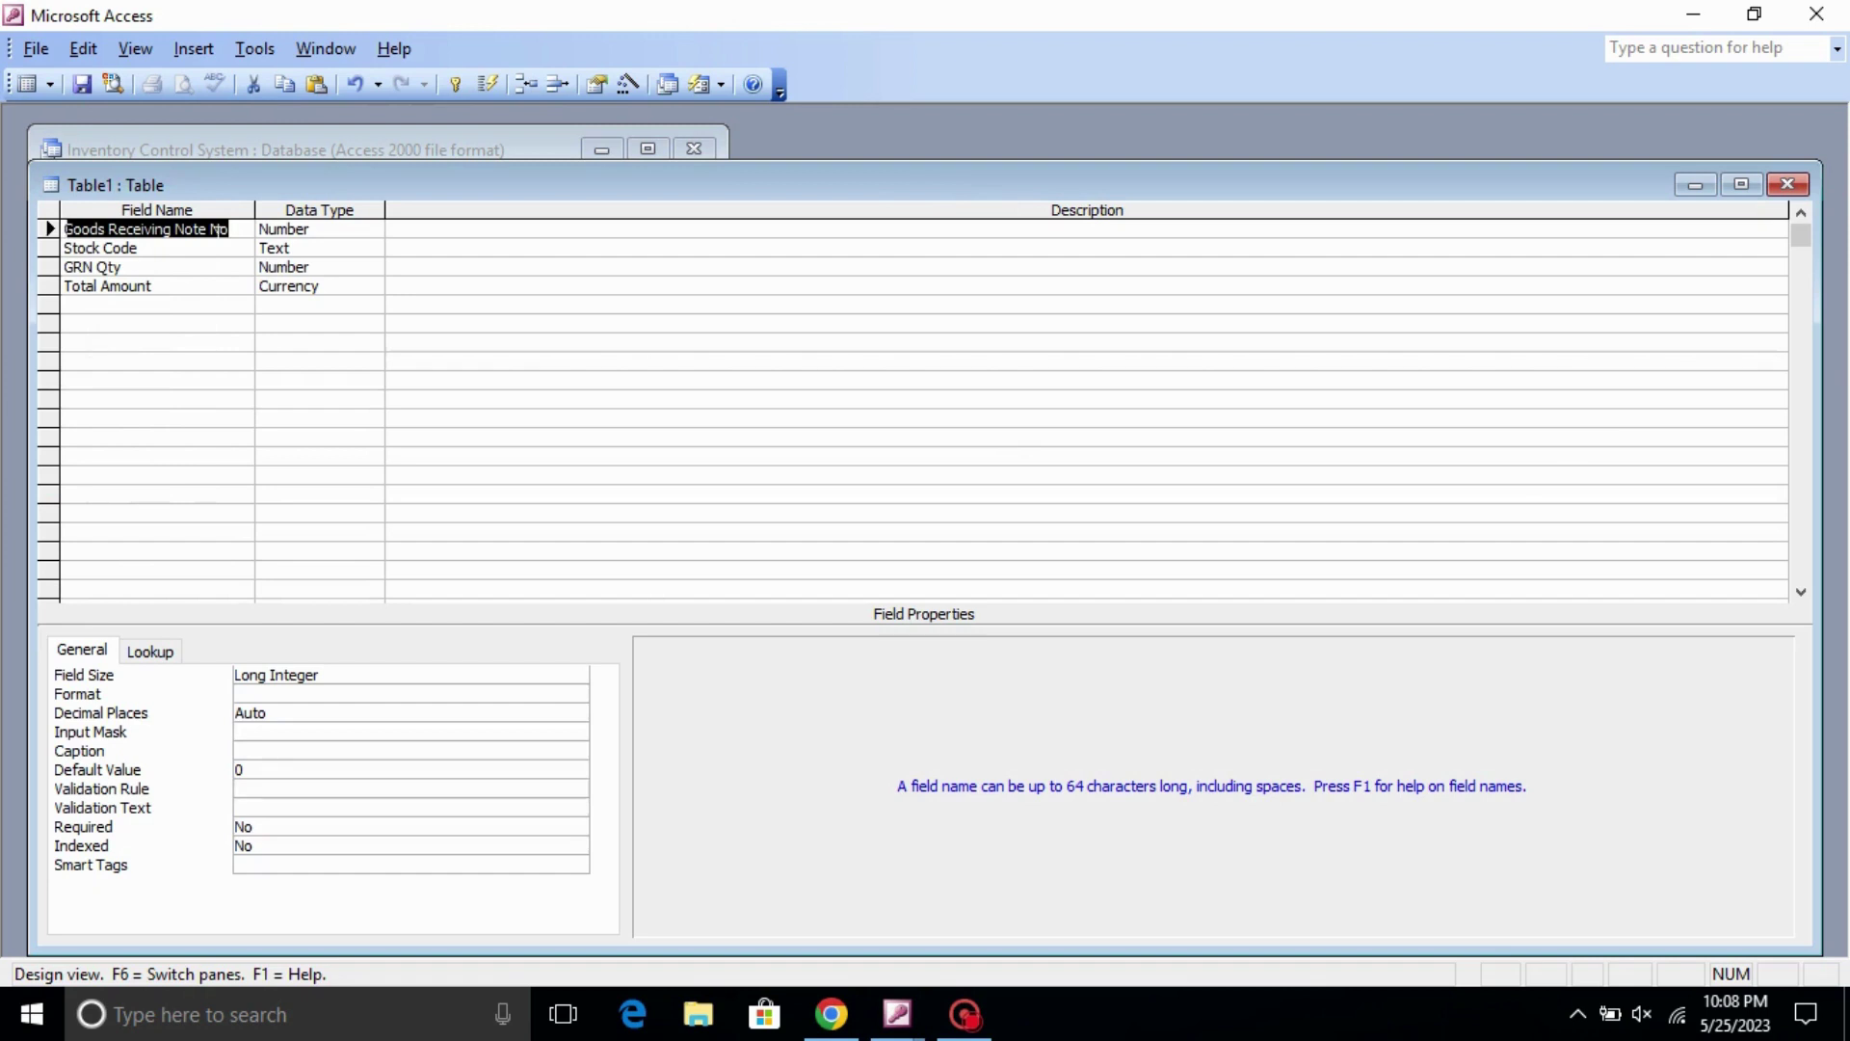
- Examine the general and lookup properties of the pasted fields in the new table
click(214, 229)
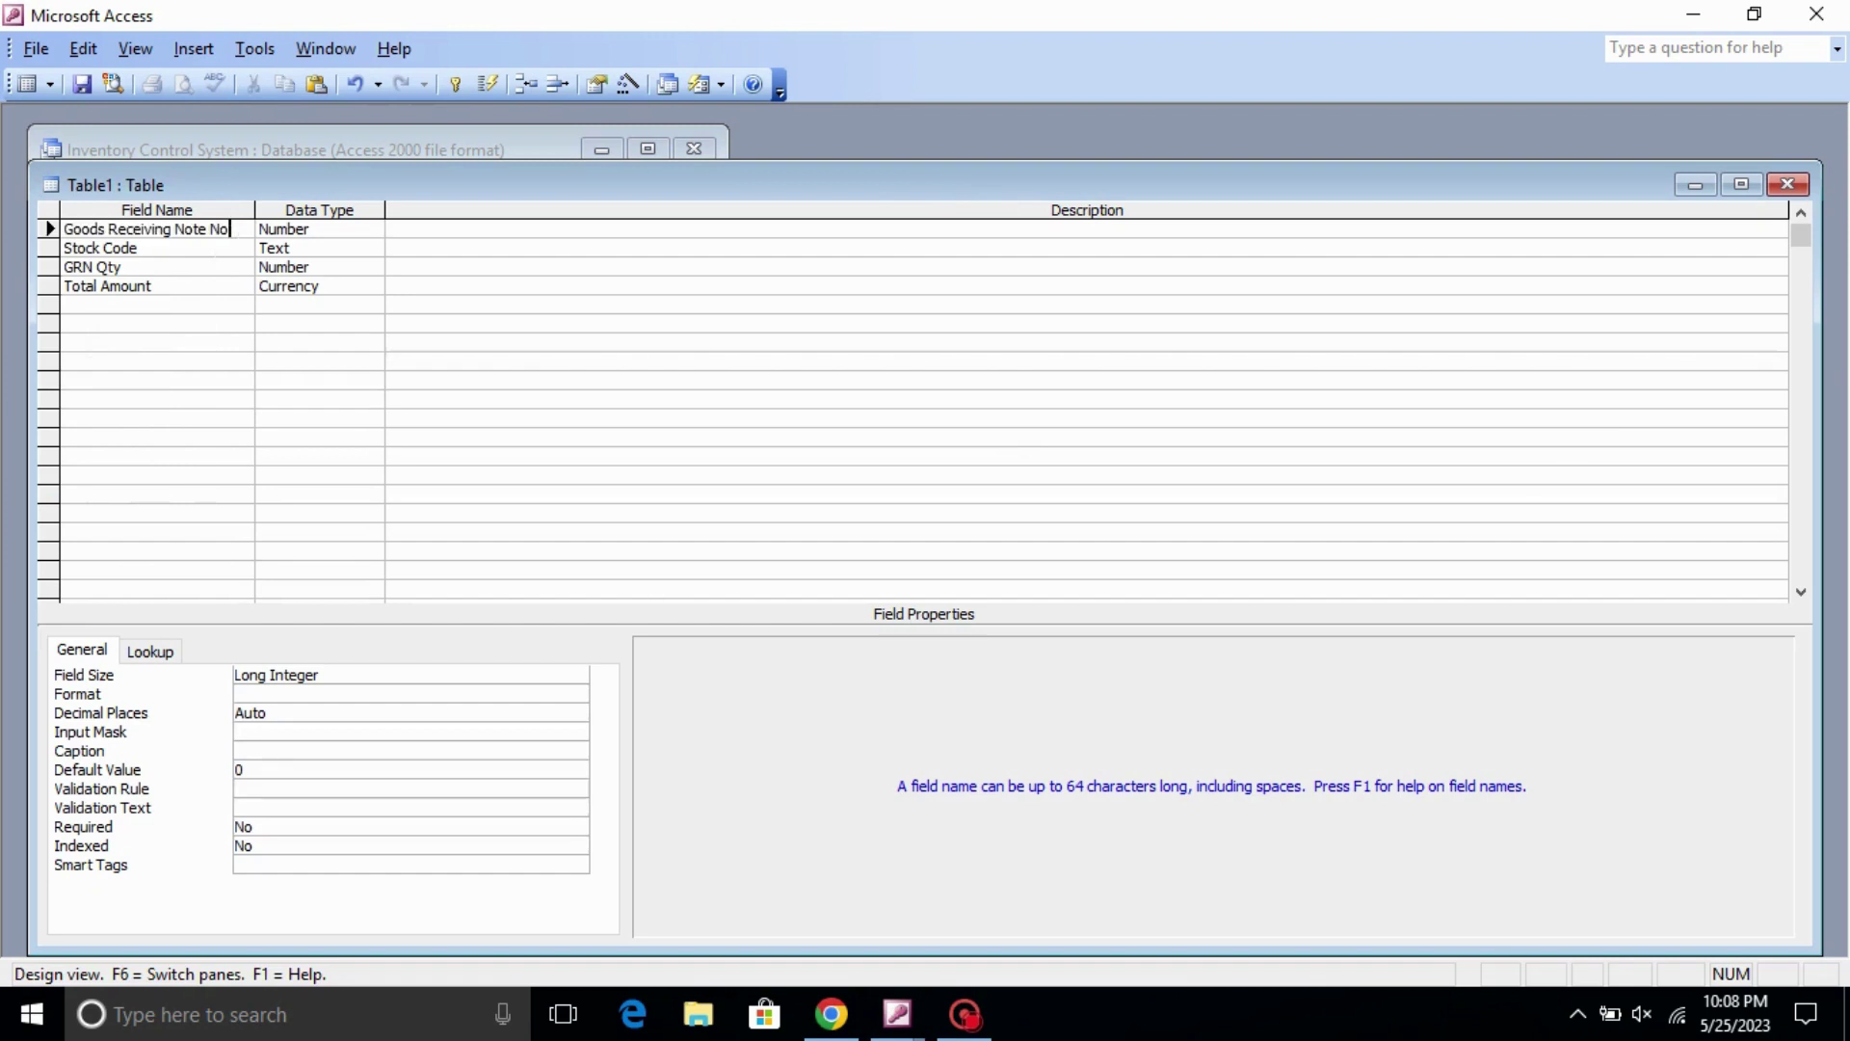
click(140, 248)
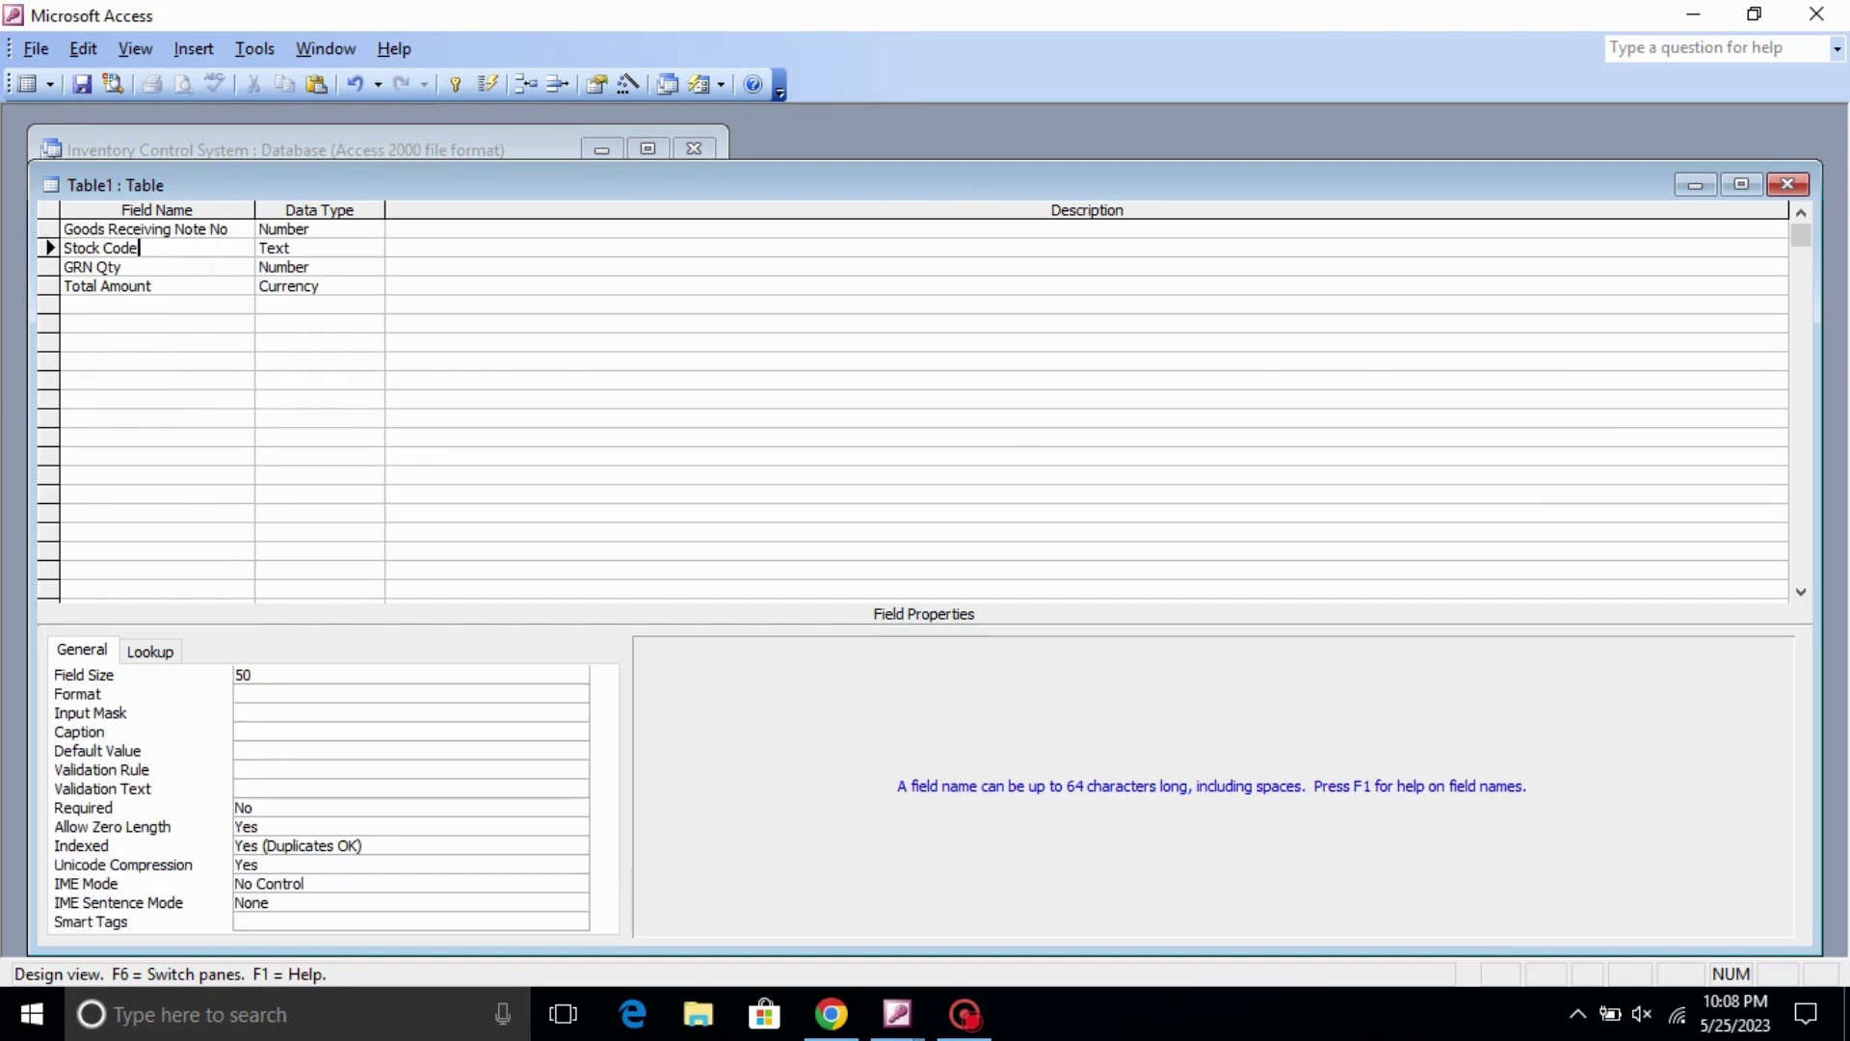
click(123, 267)
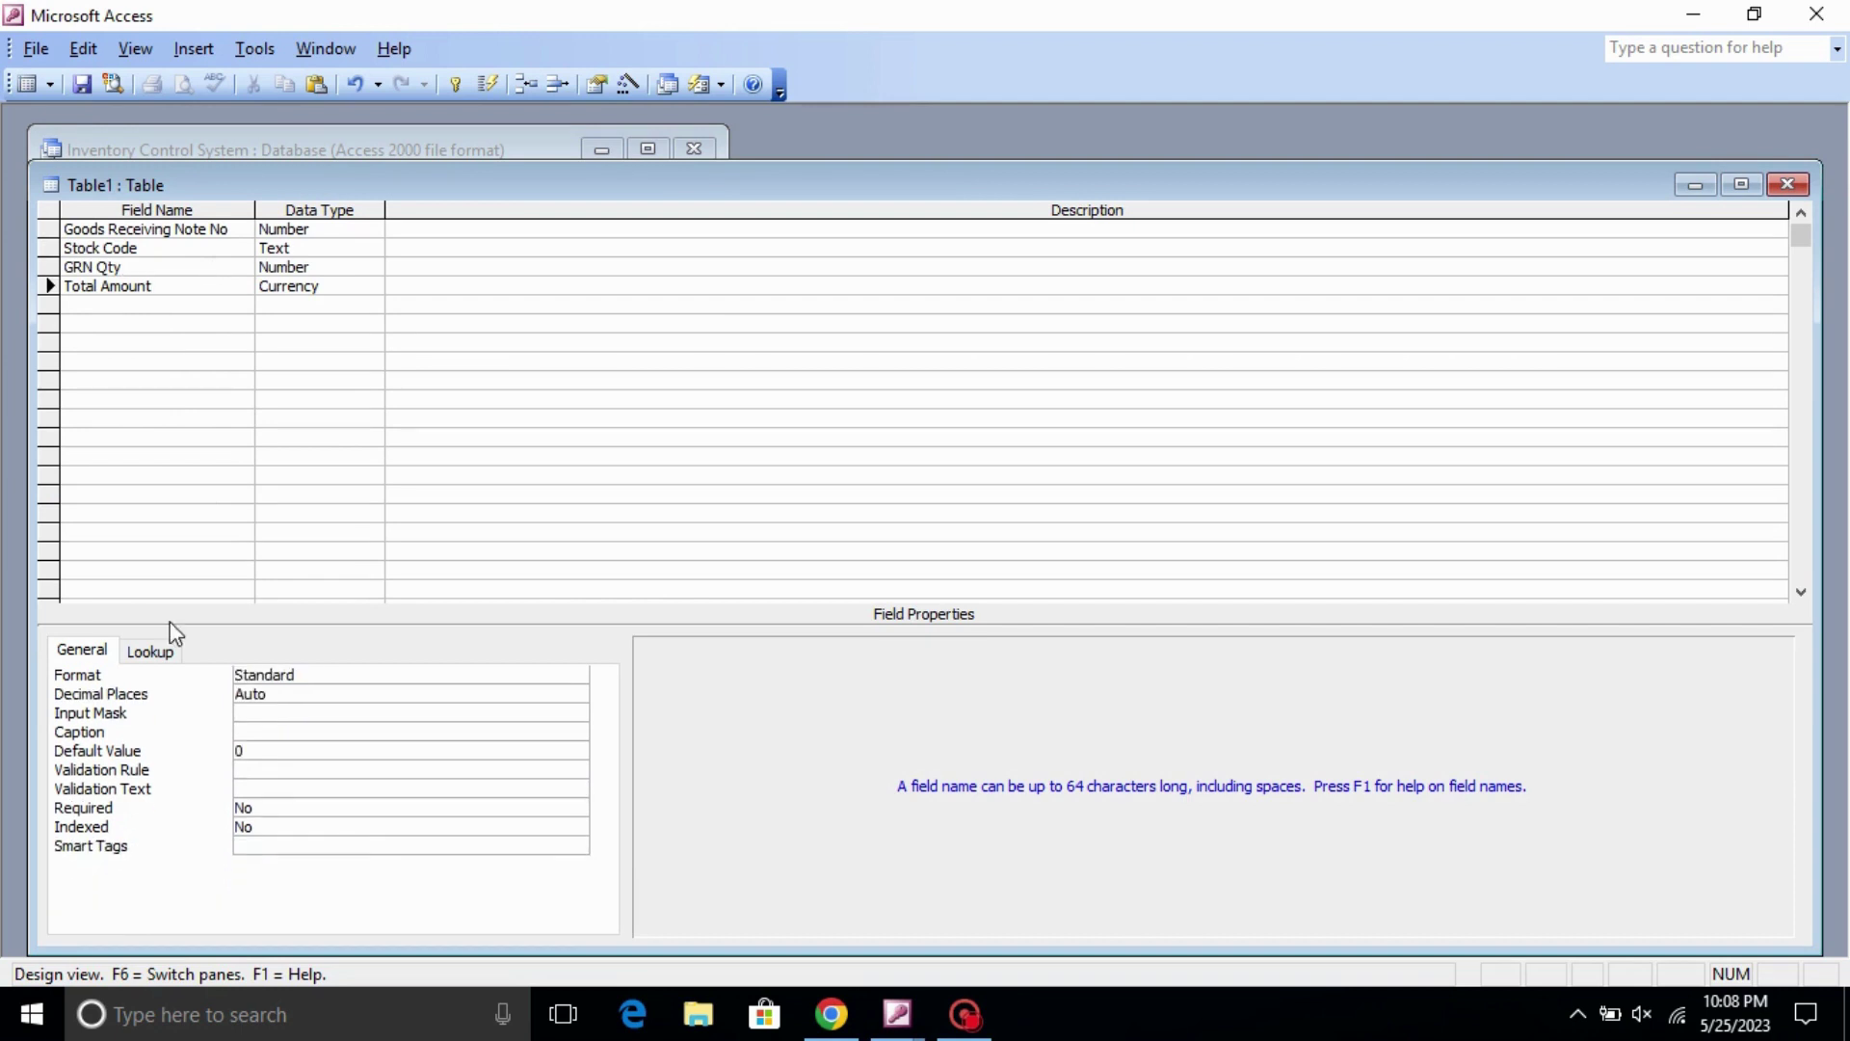
click(150, 652)
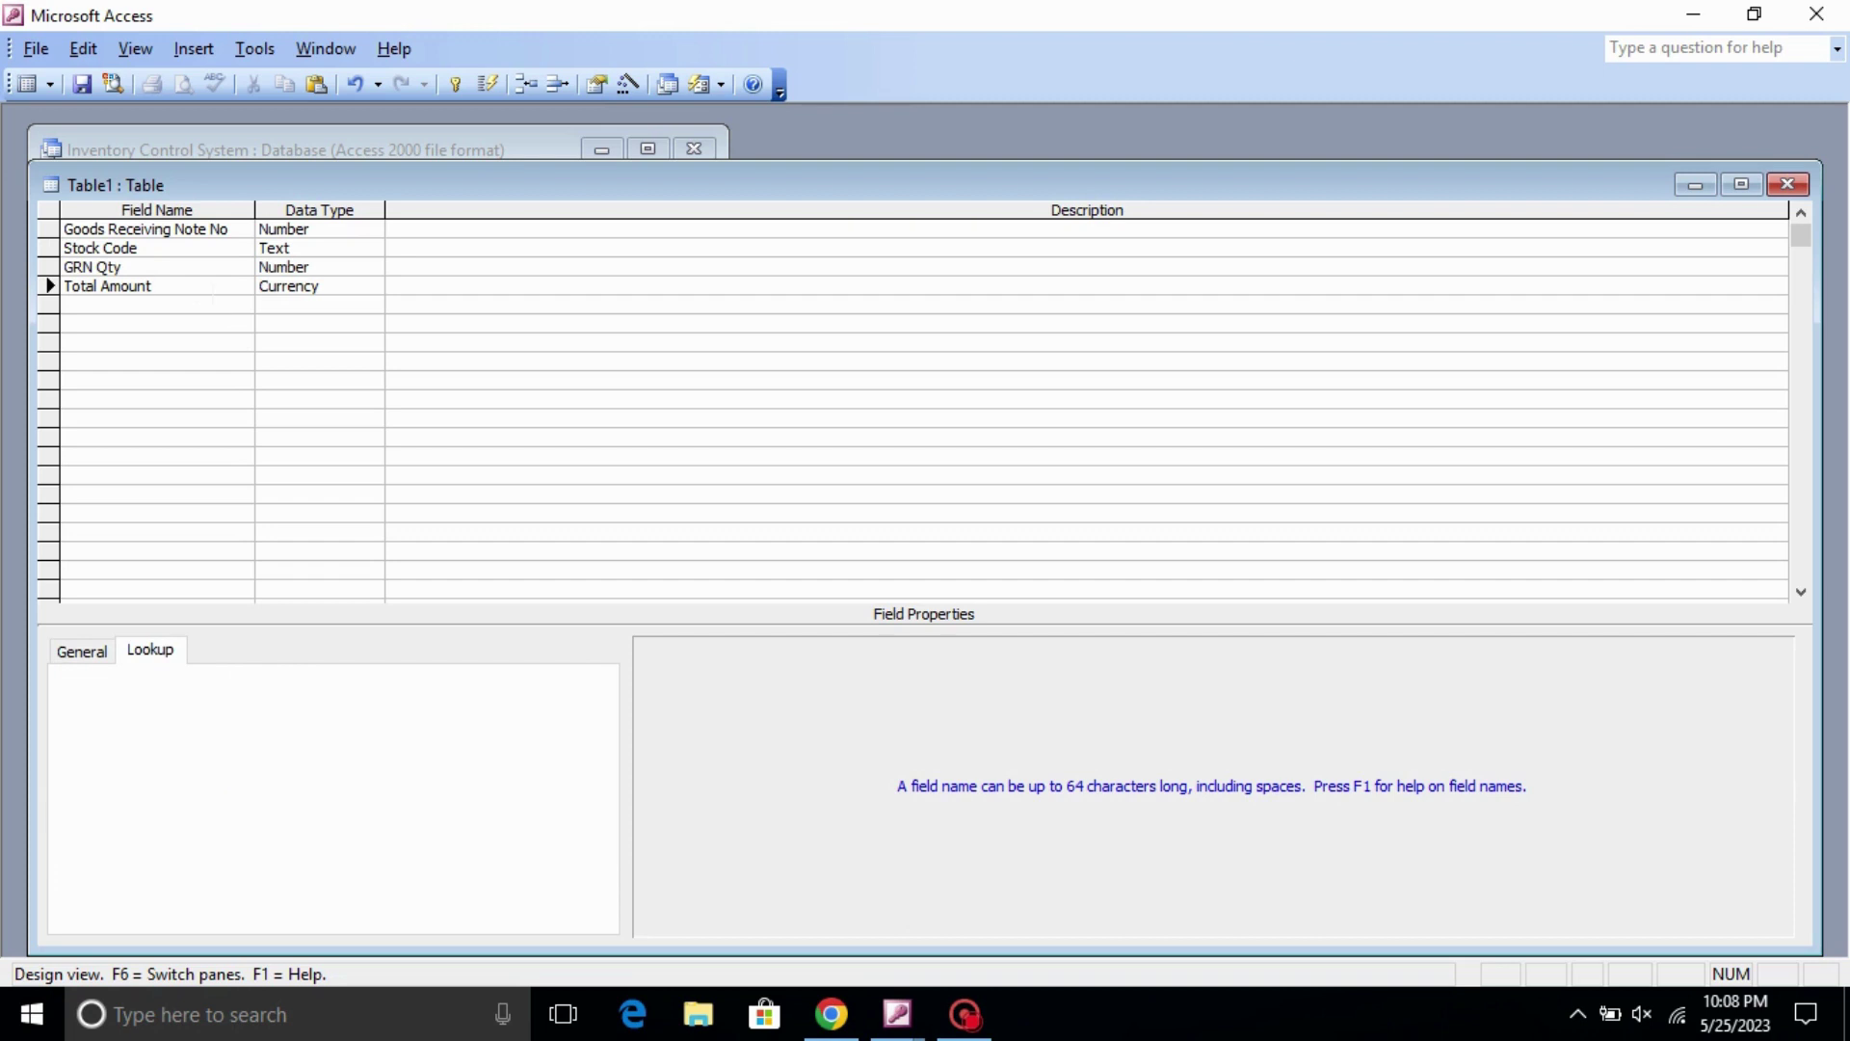
click(163, 268)
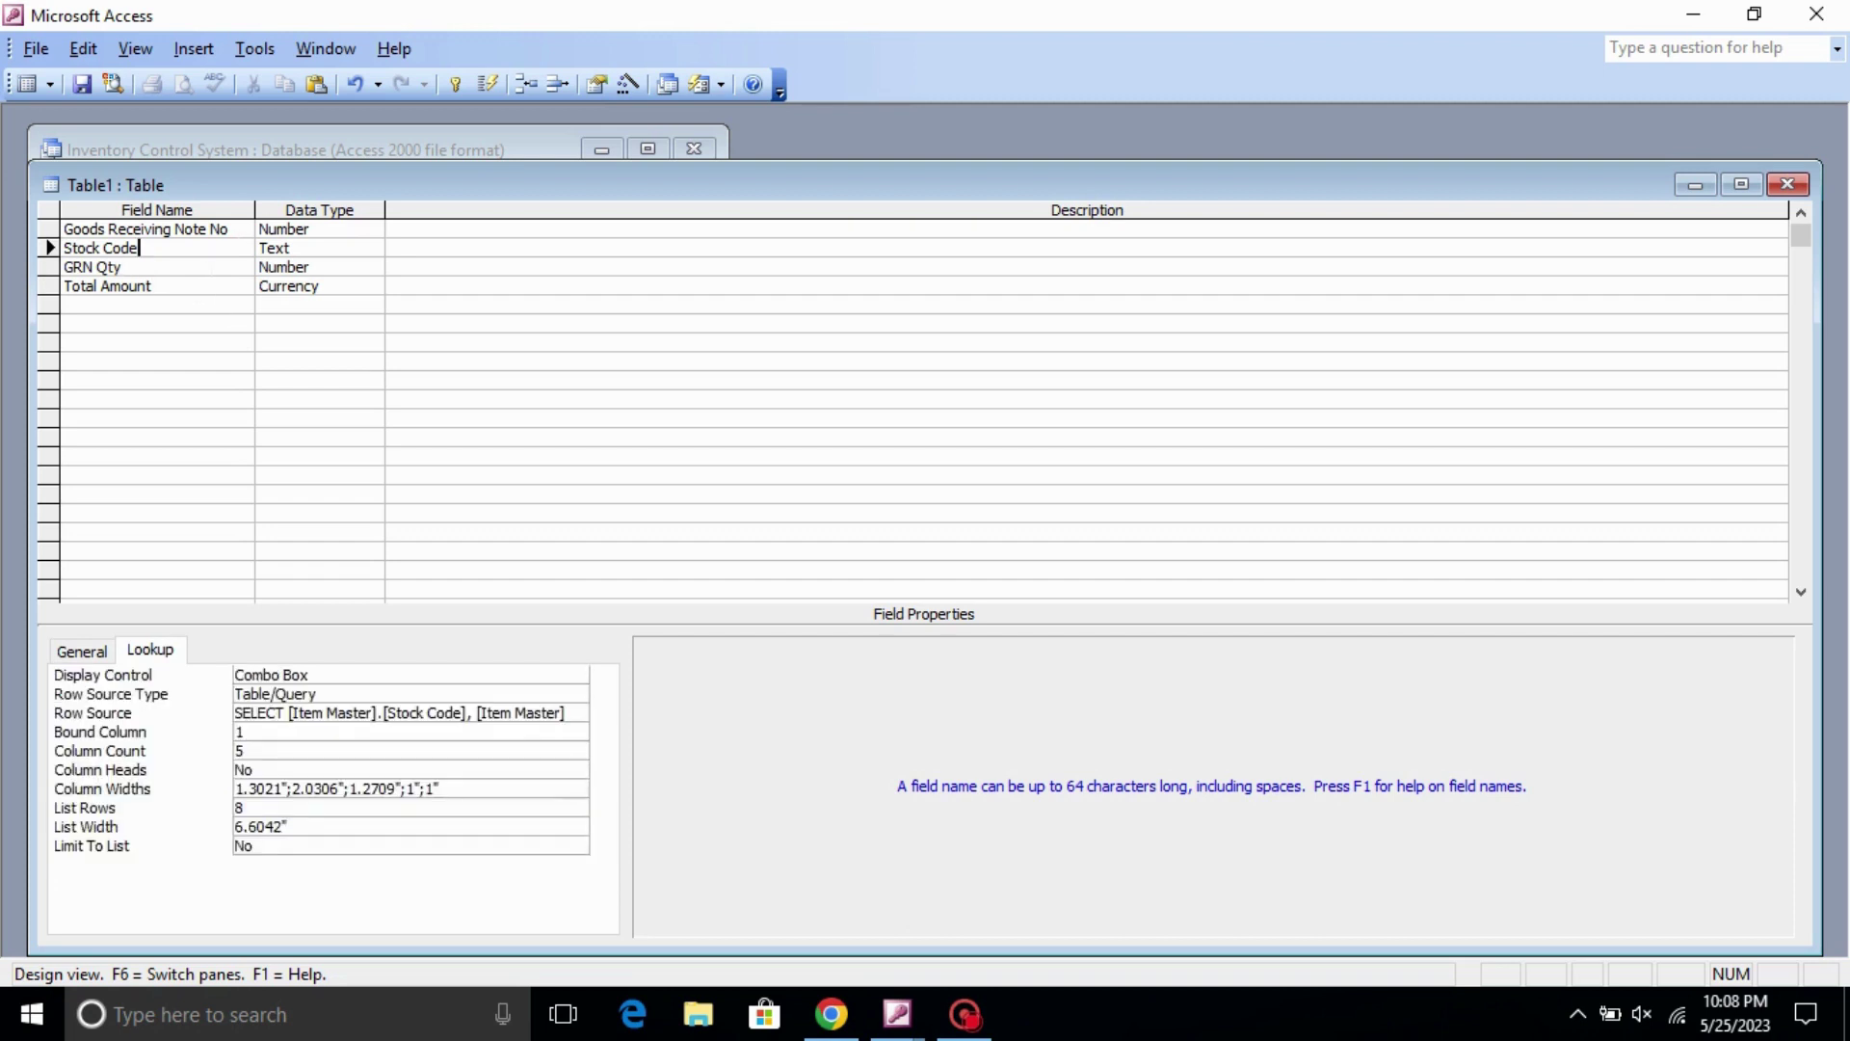
key(Up)
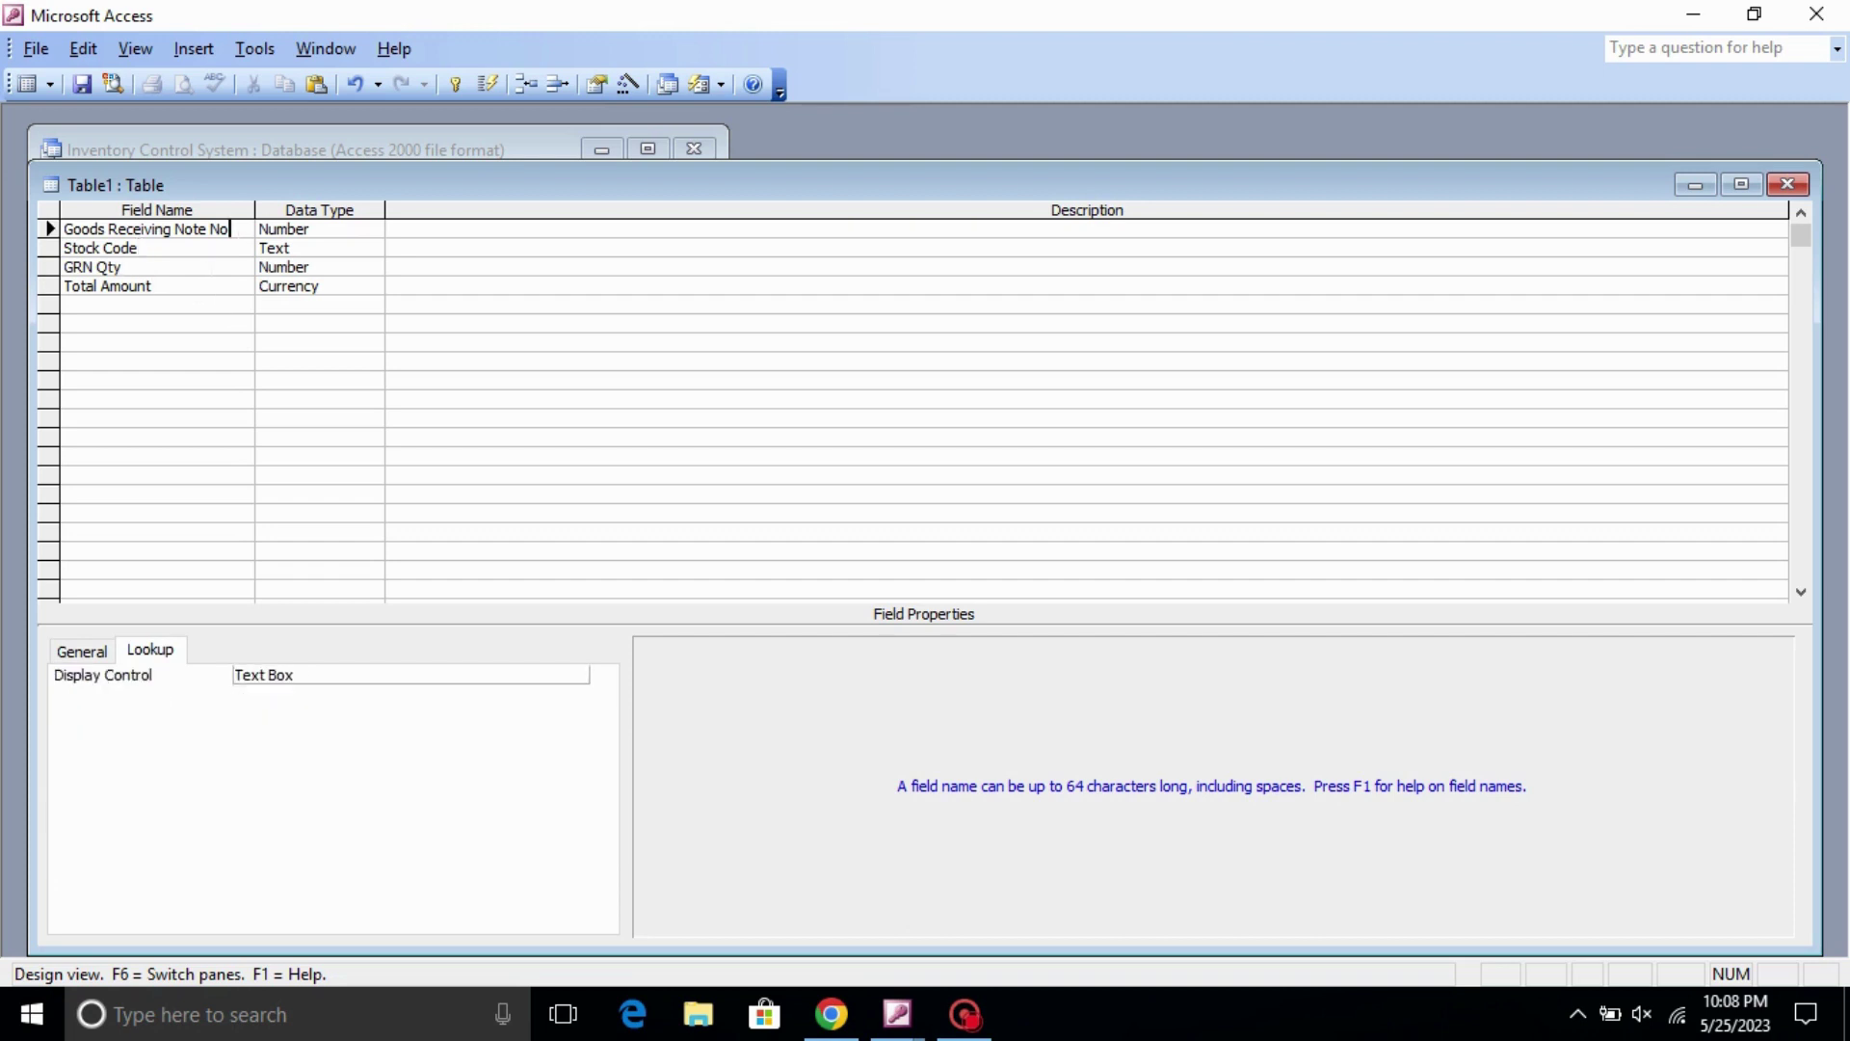
- Close the new table and save it as GRN Details without creating a primary key
click(1796, 190)
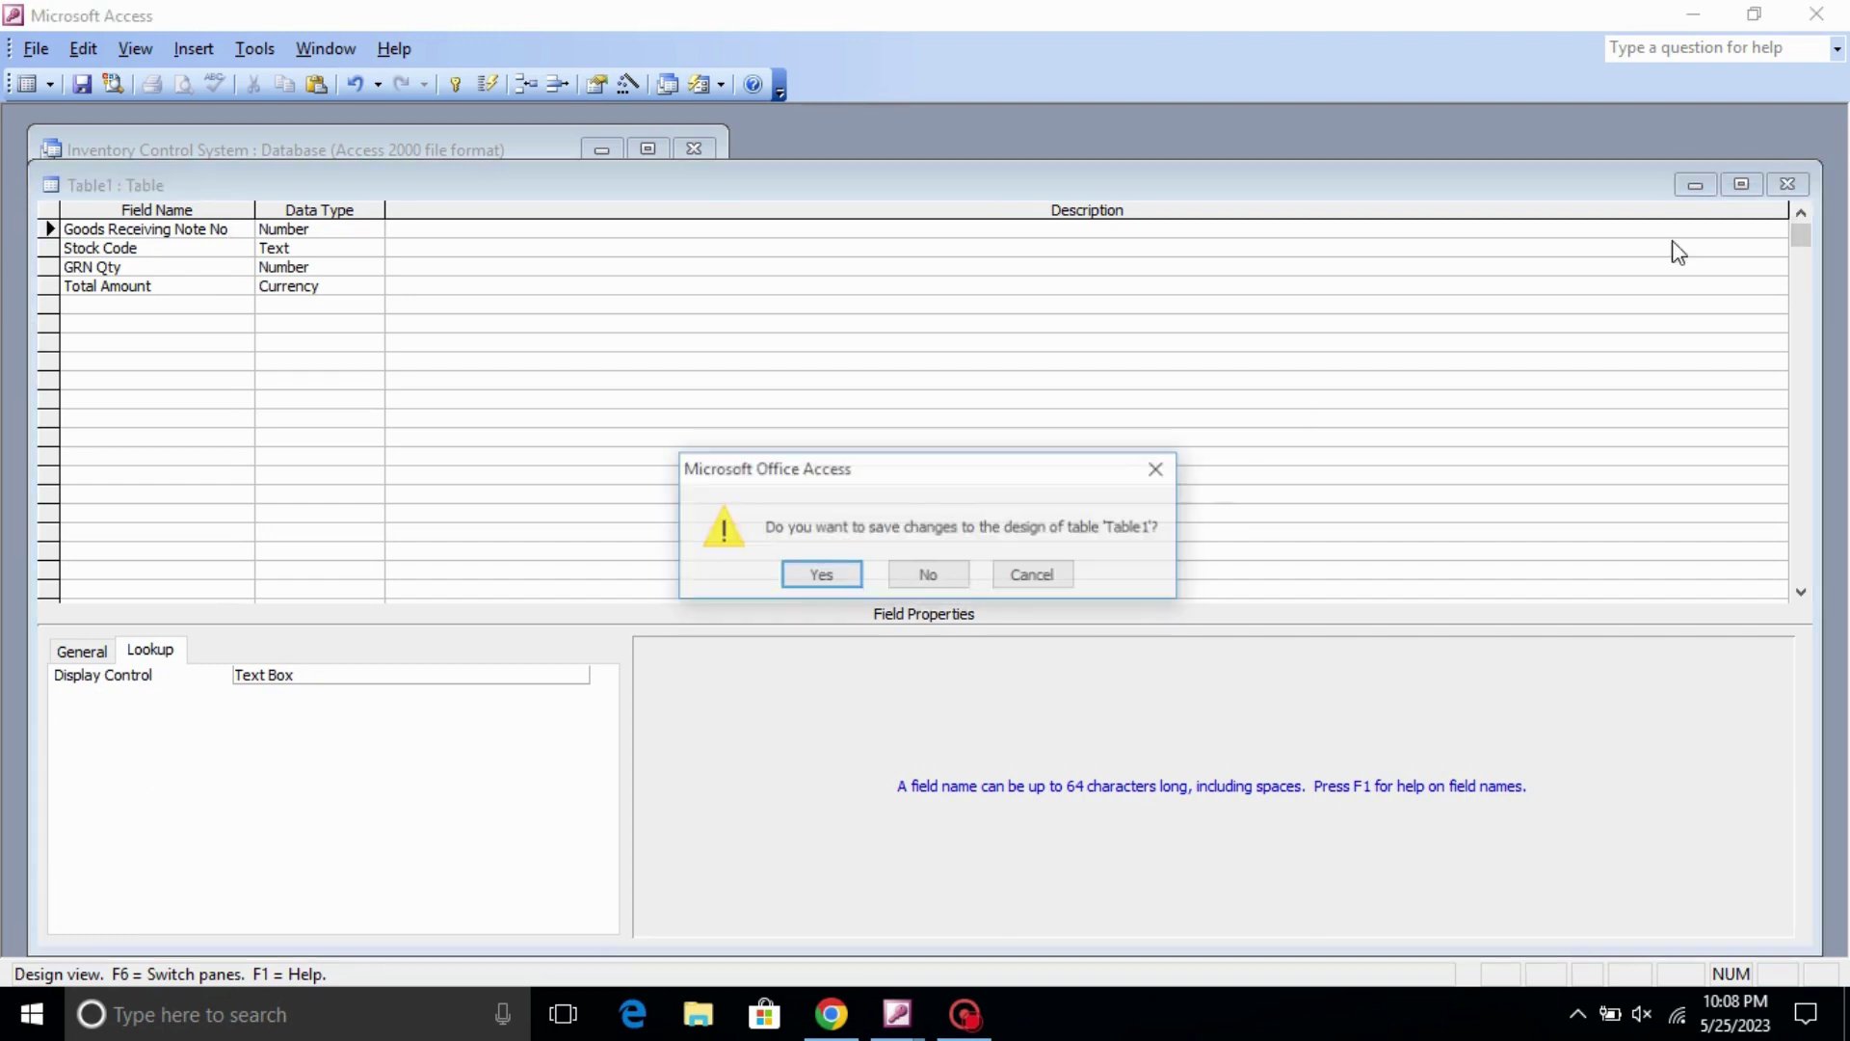
click(825, 583)
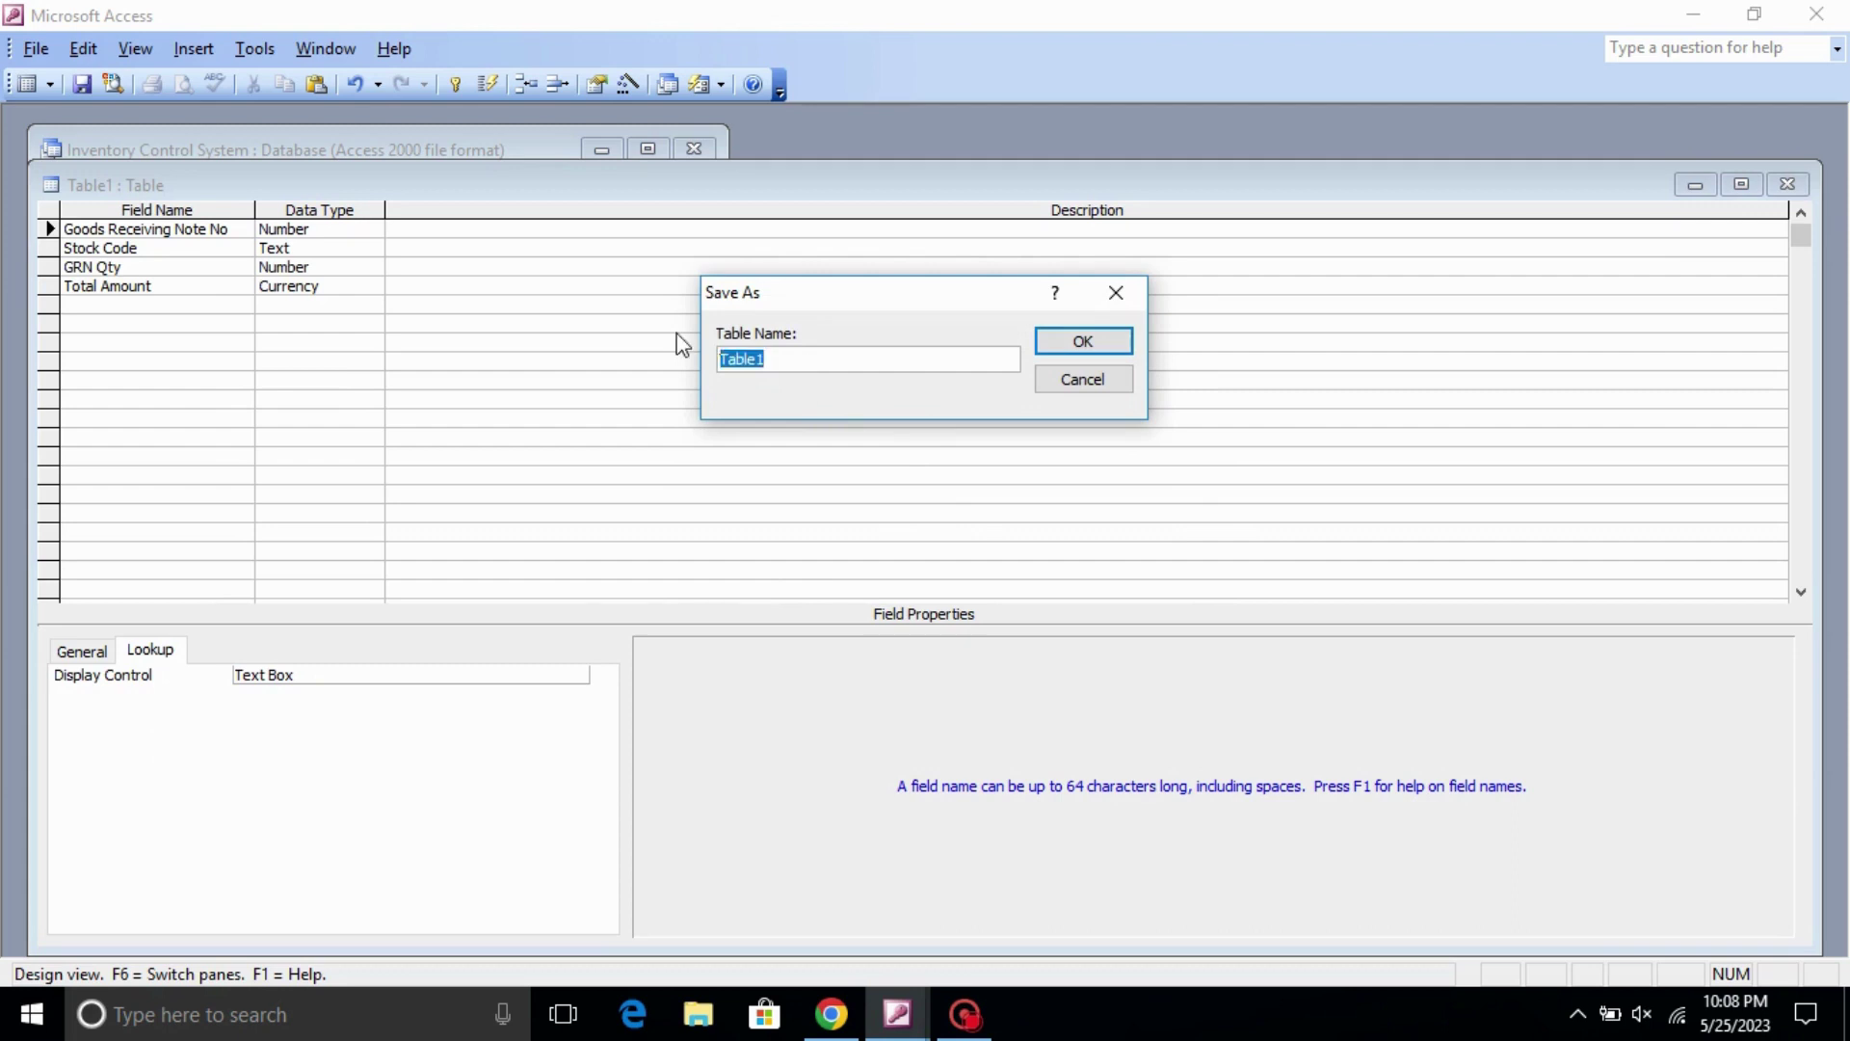
text(GRN Details)
click(1060, 349)
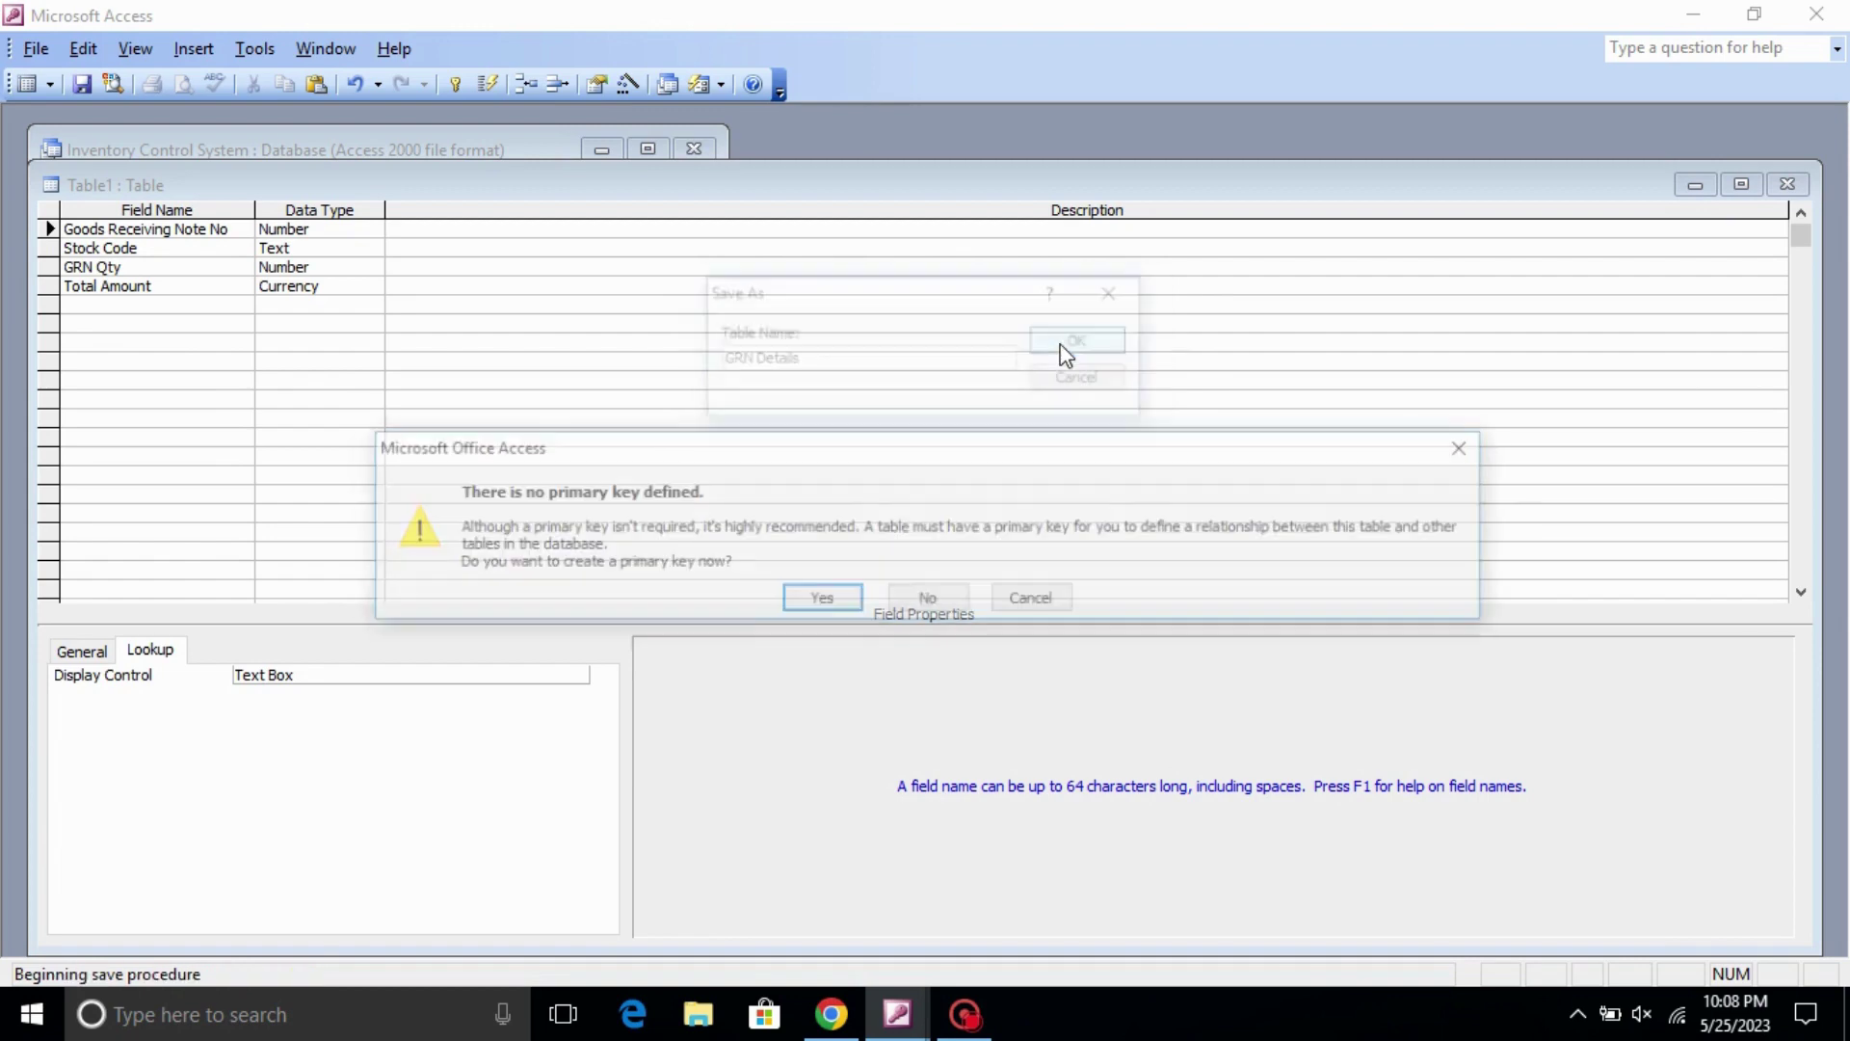
click(918, 602)
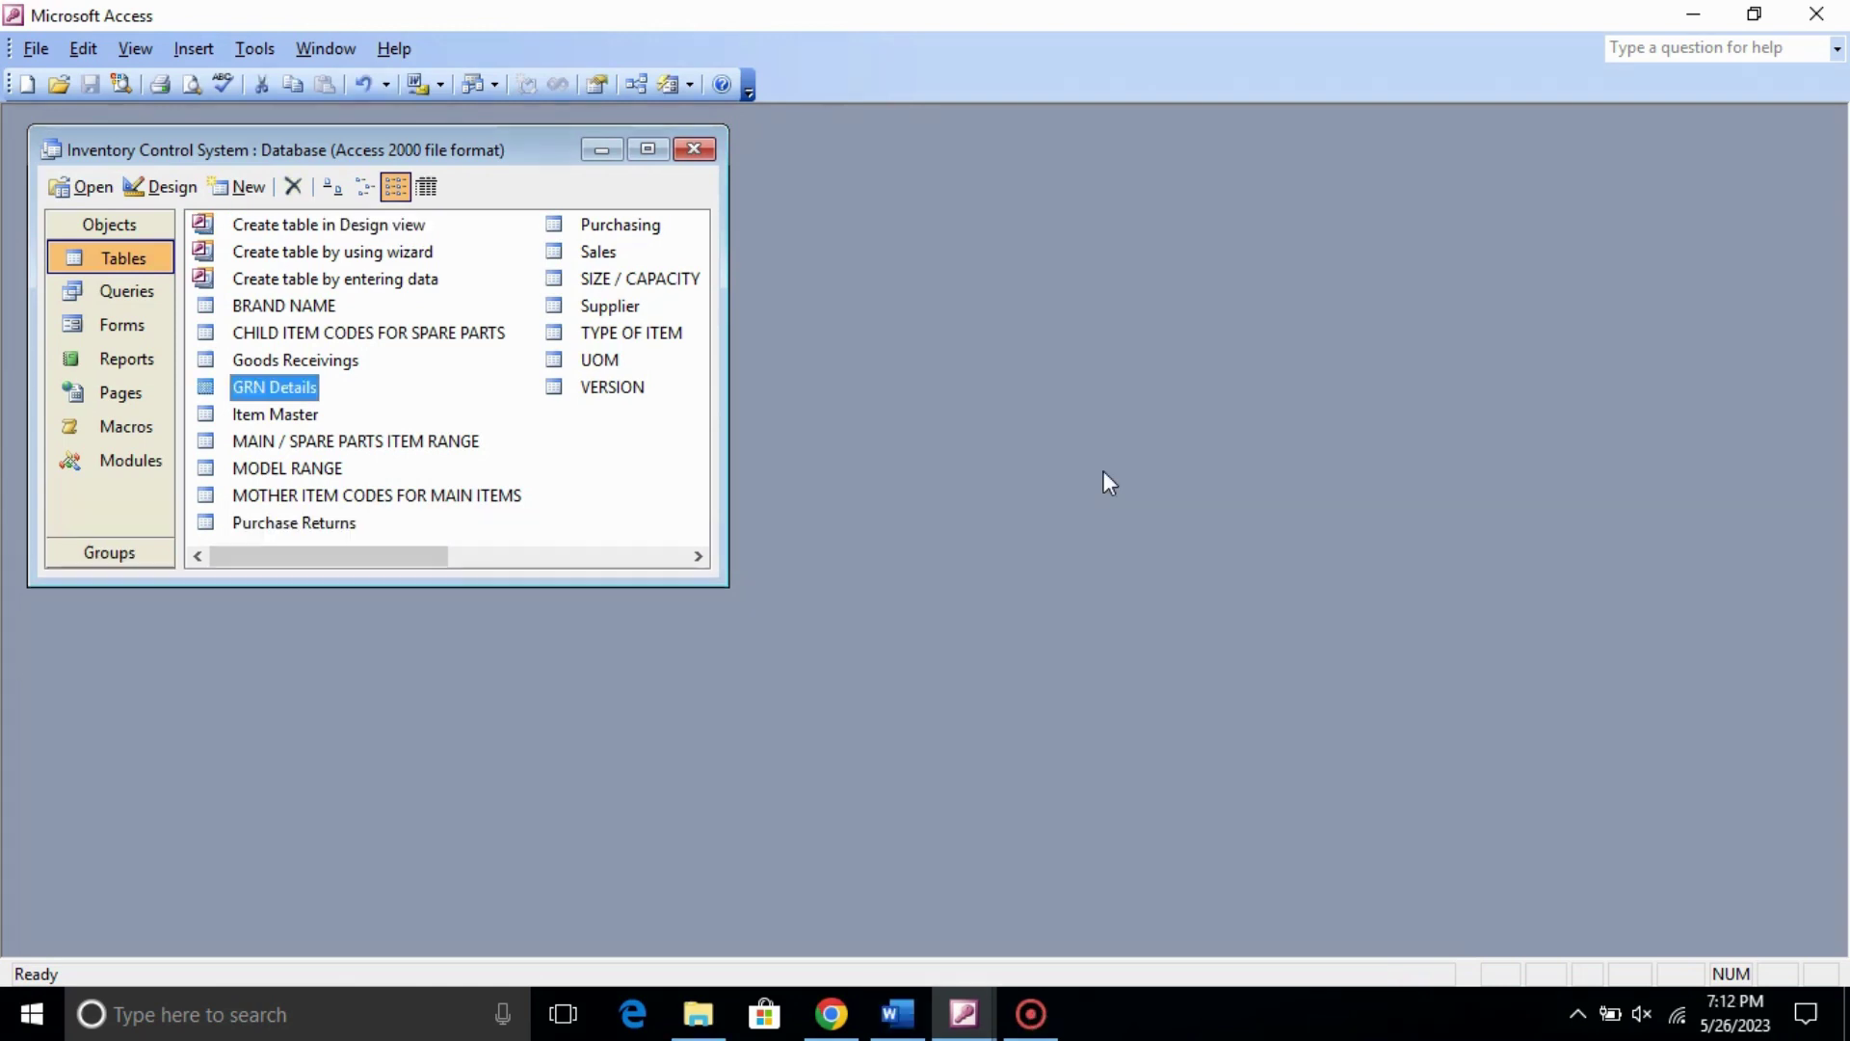
- Start a new query with the Simple Query Wizard
key(alt)
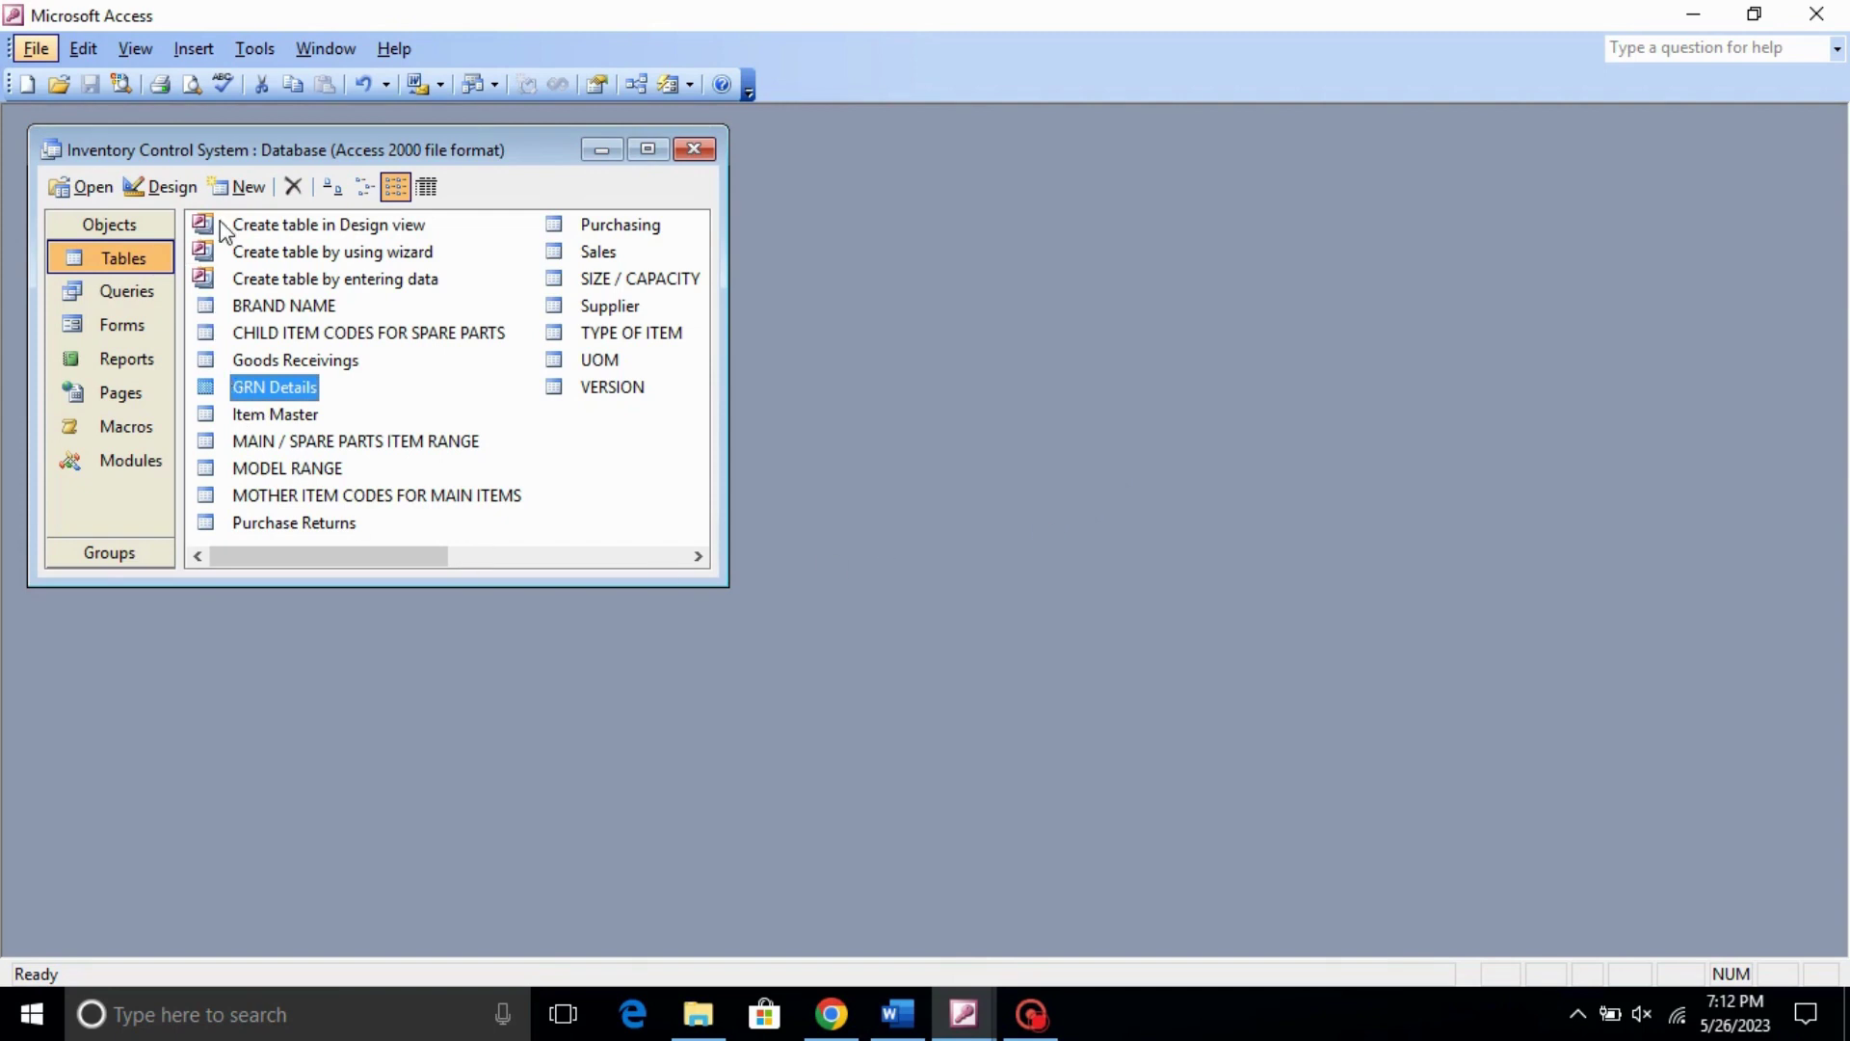
click(110, 291)
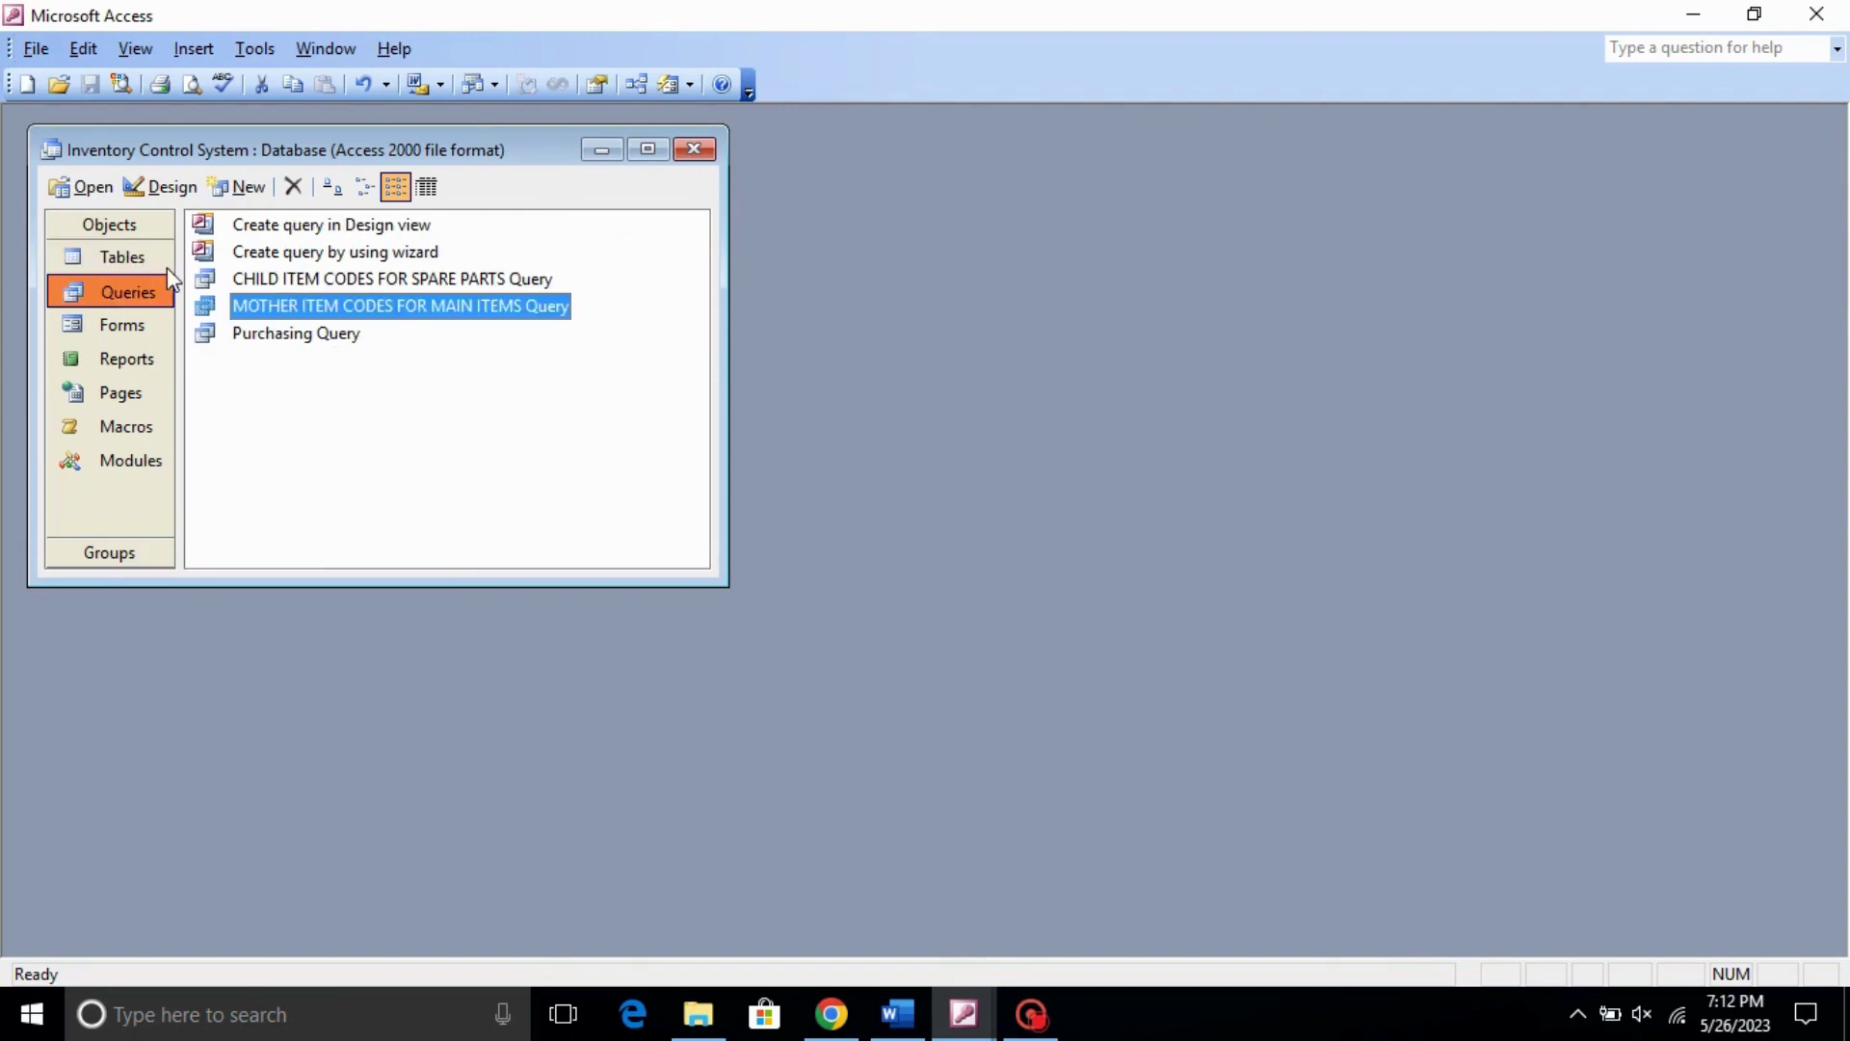
click(251, 187)
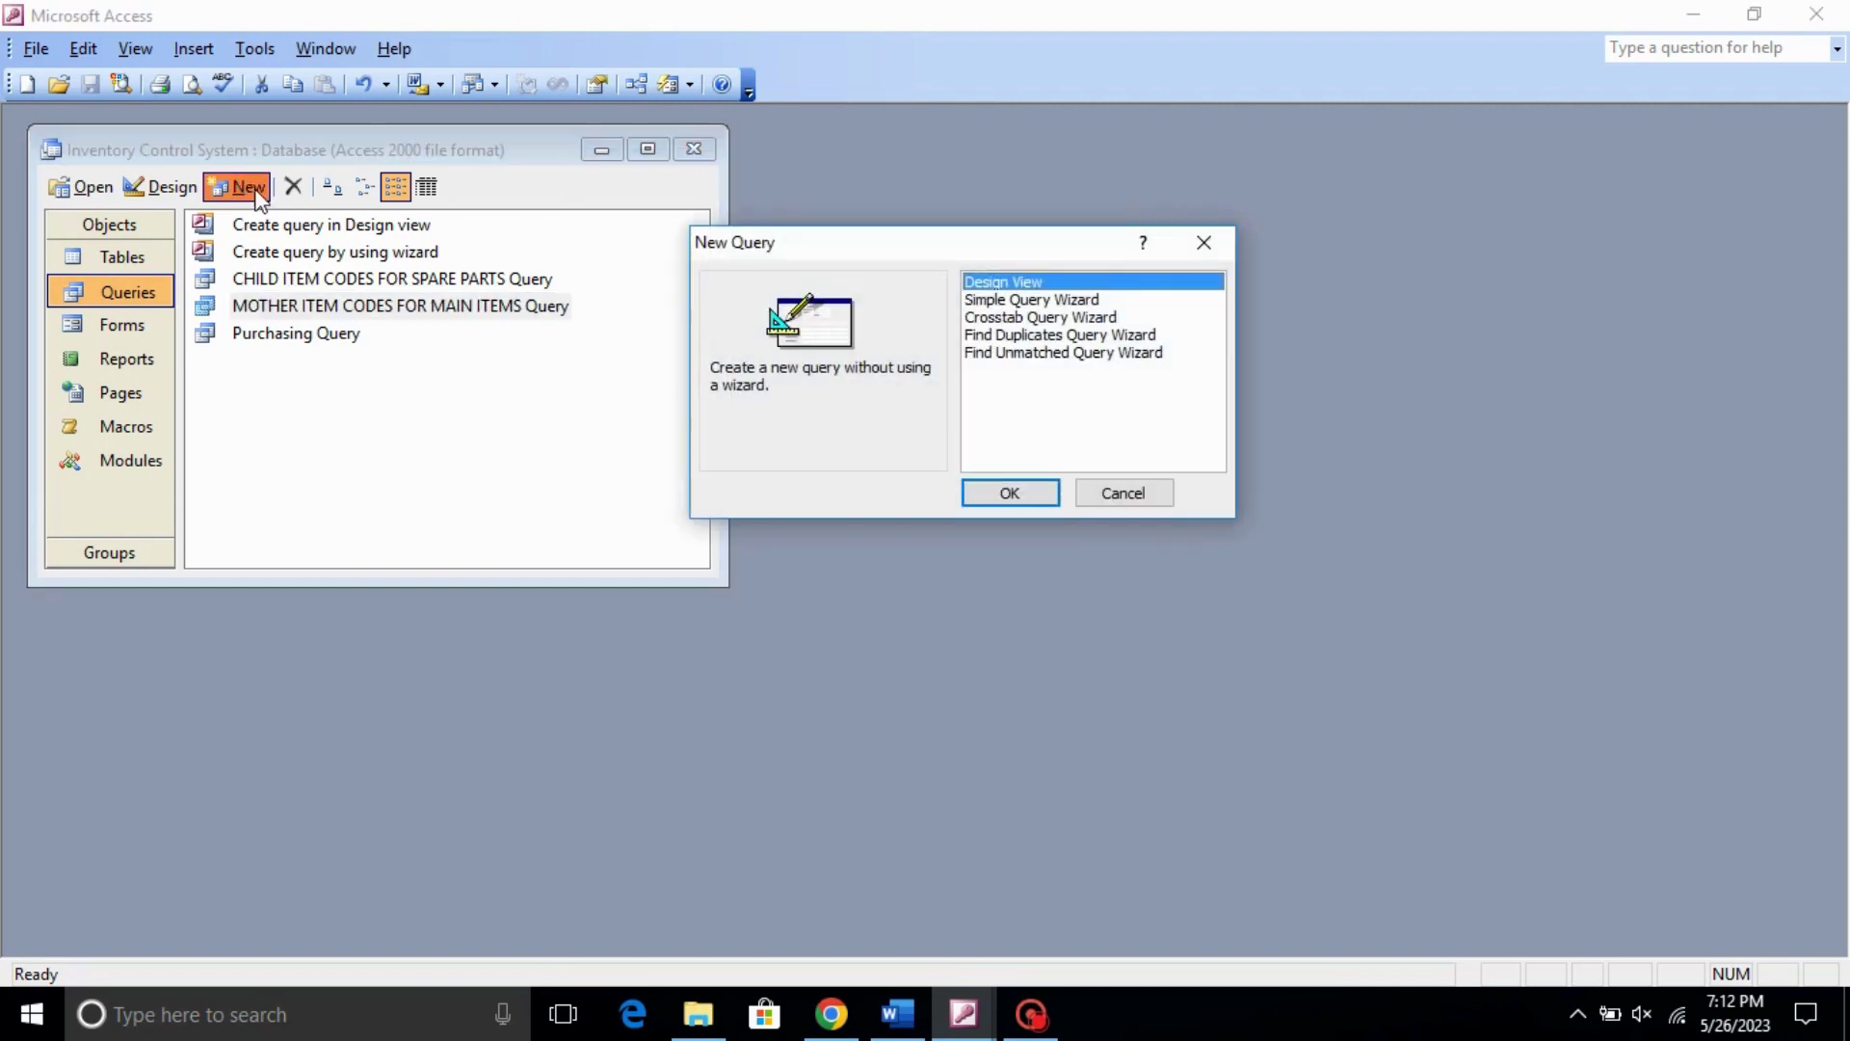
click(1069, 303)
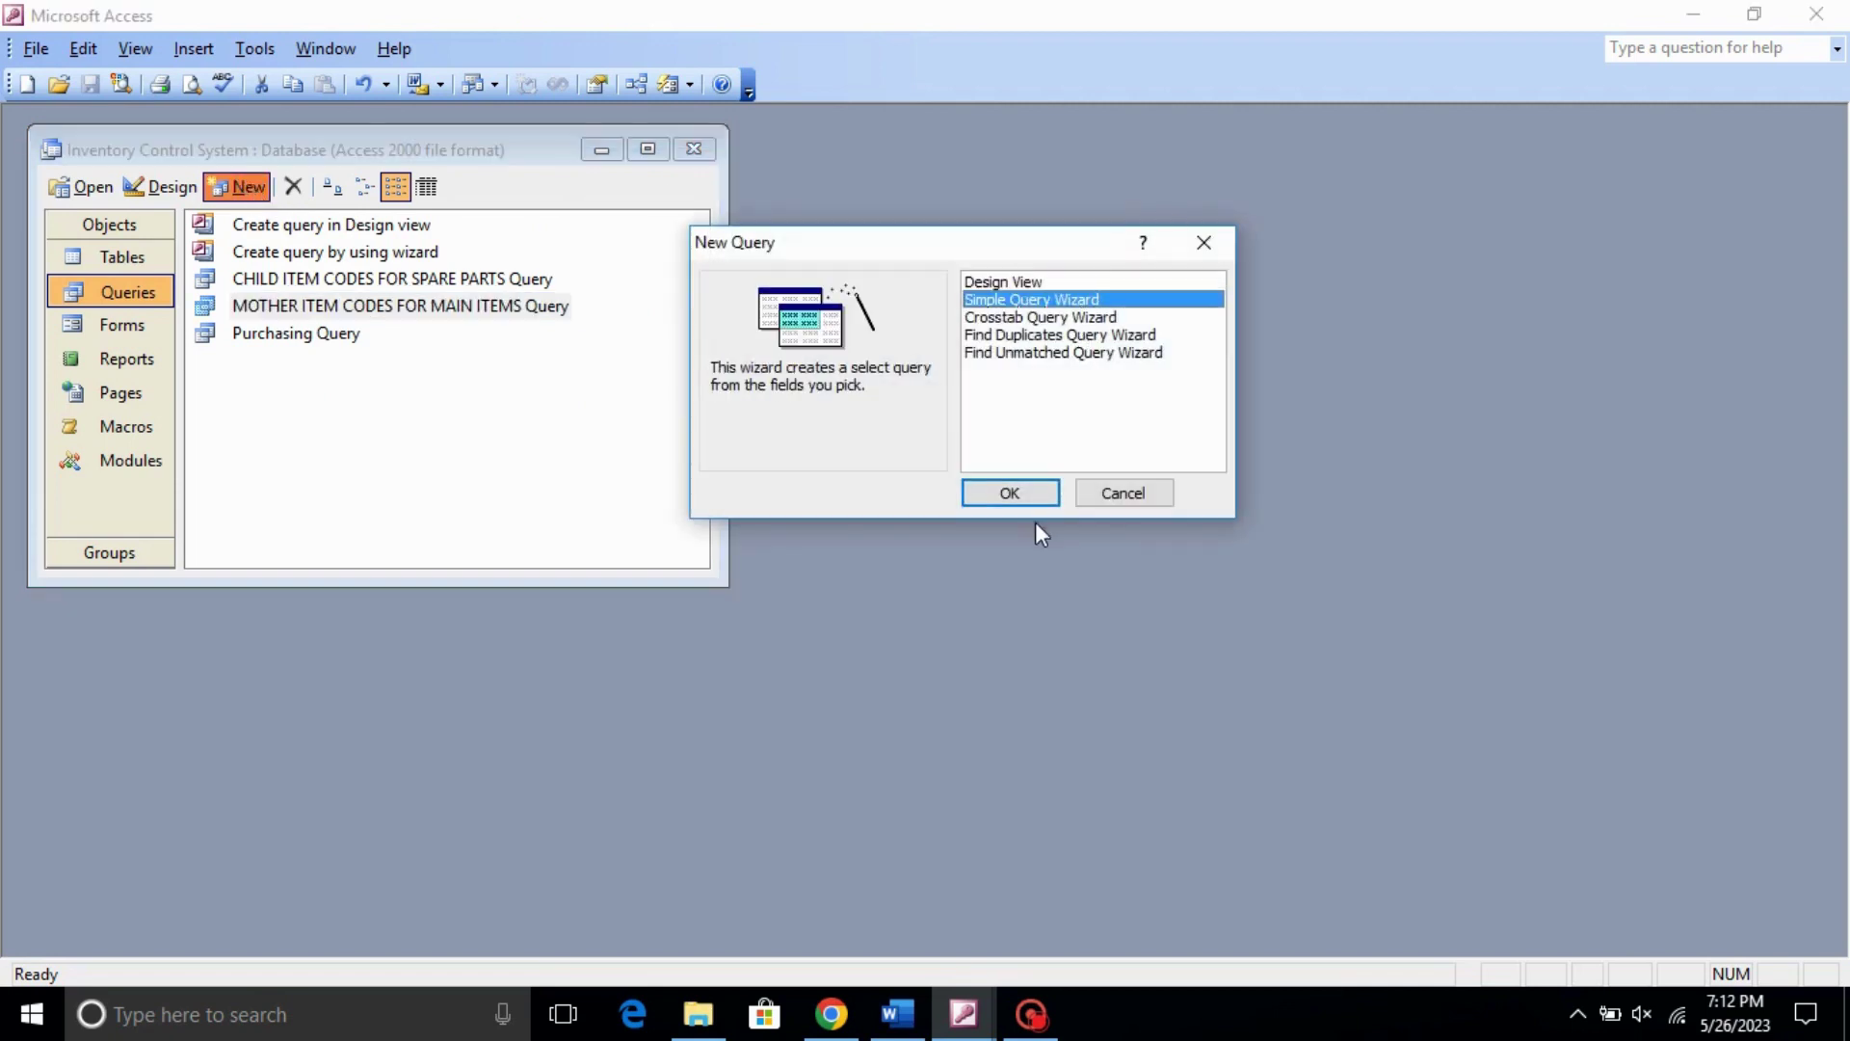
click(1025, 495)
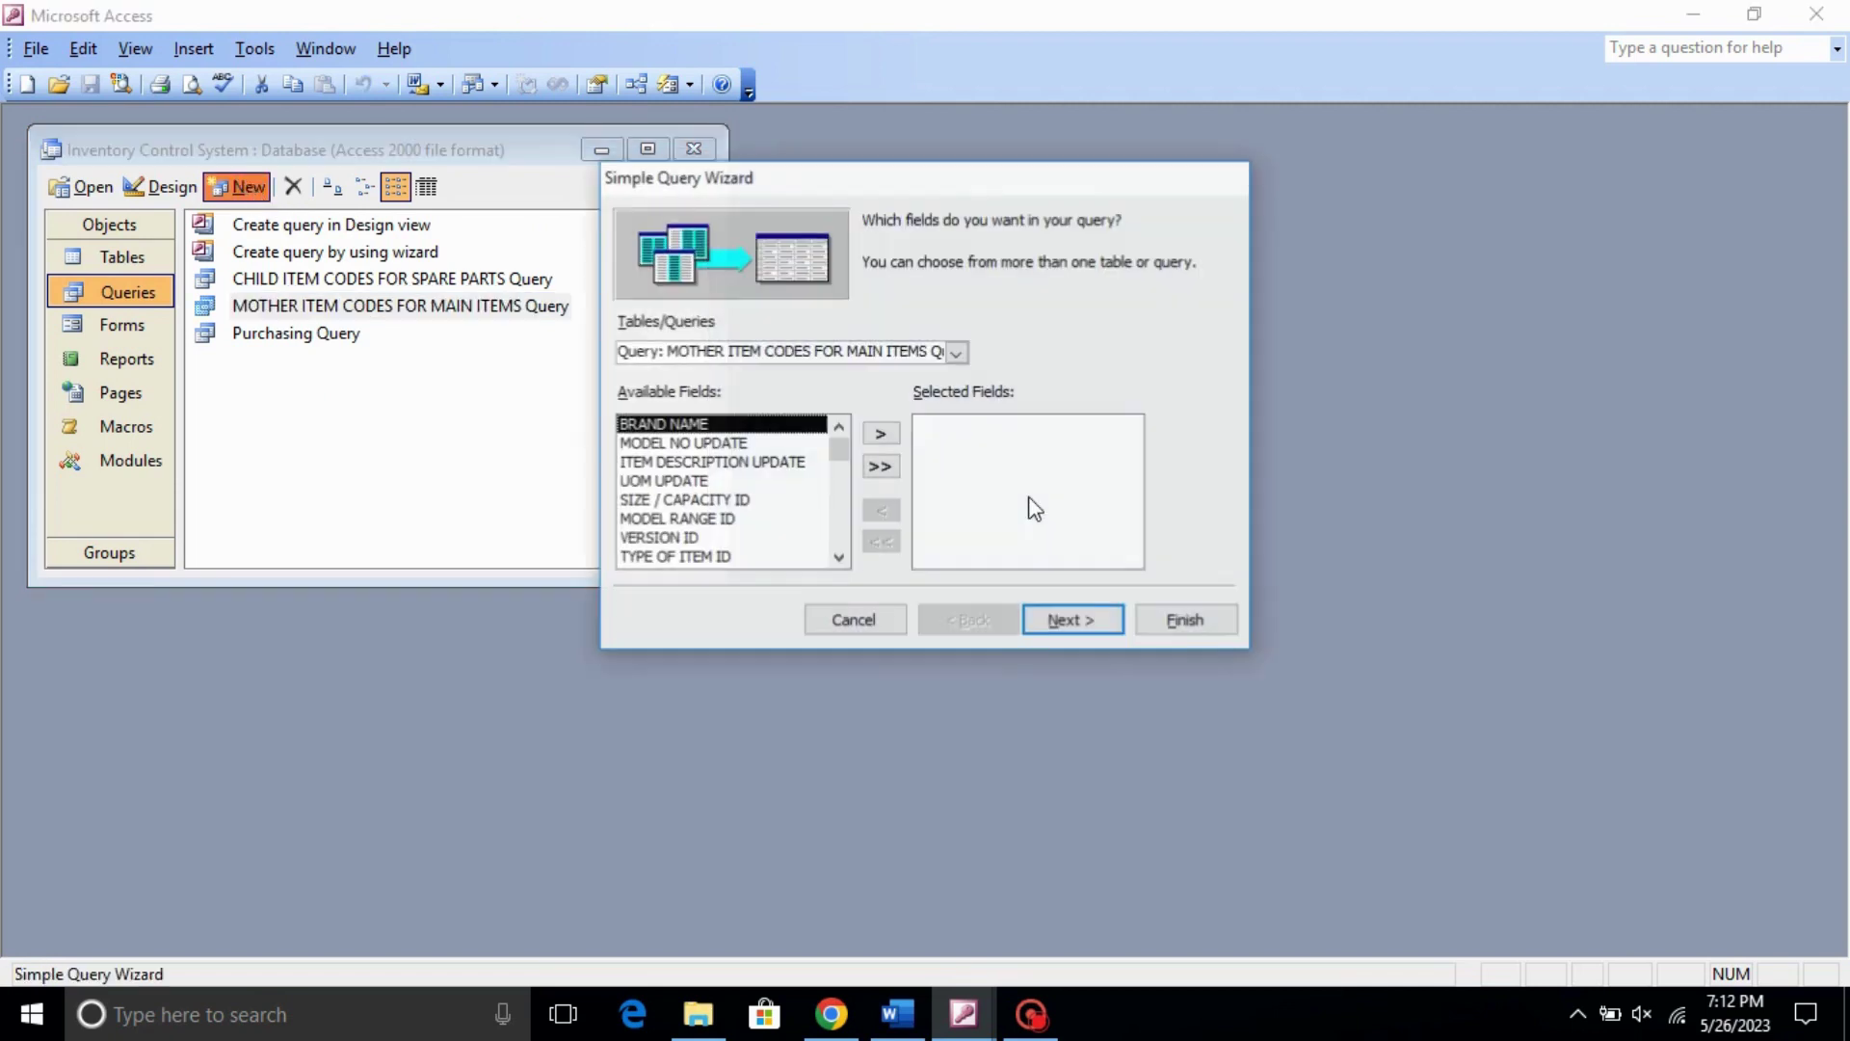
- Choose the GRN Details table as the query source and select its Goods Receiving Note No and Stock Code fields
click(957, 354)
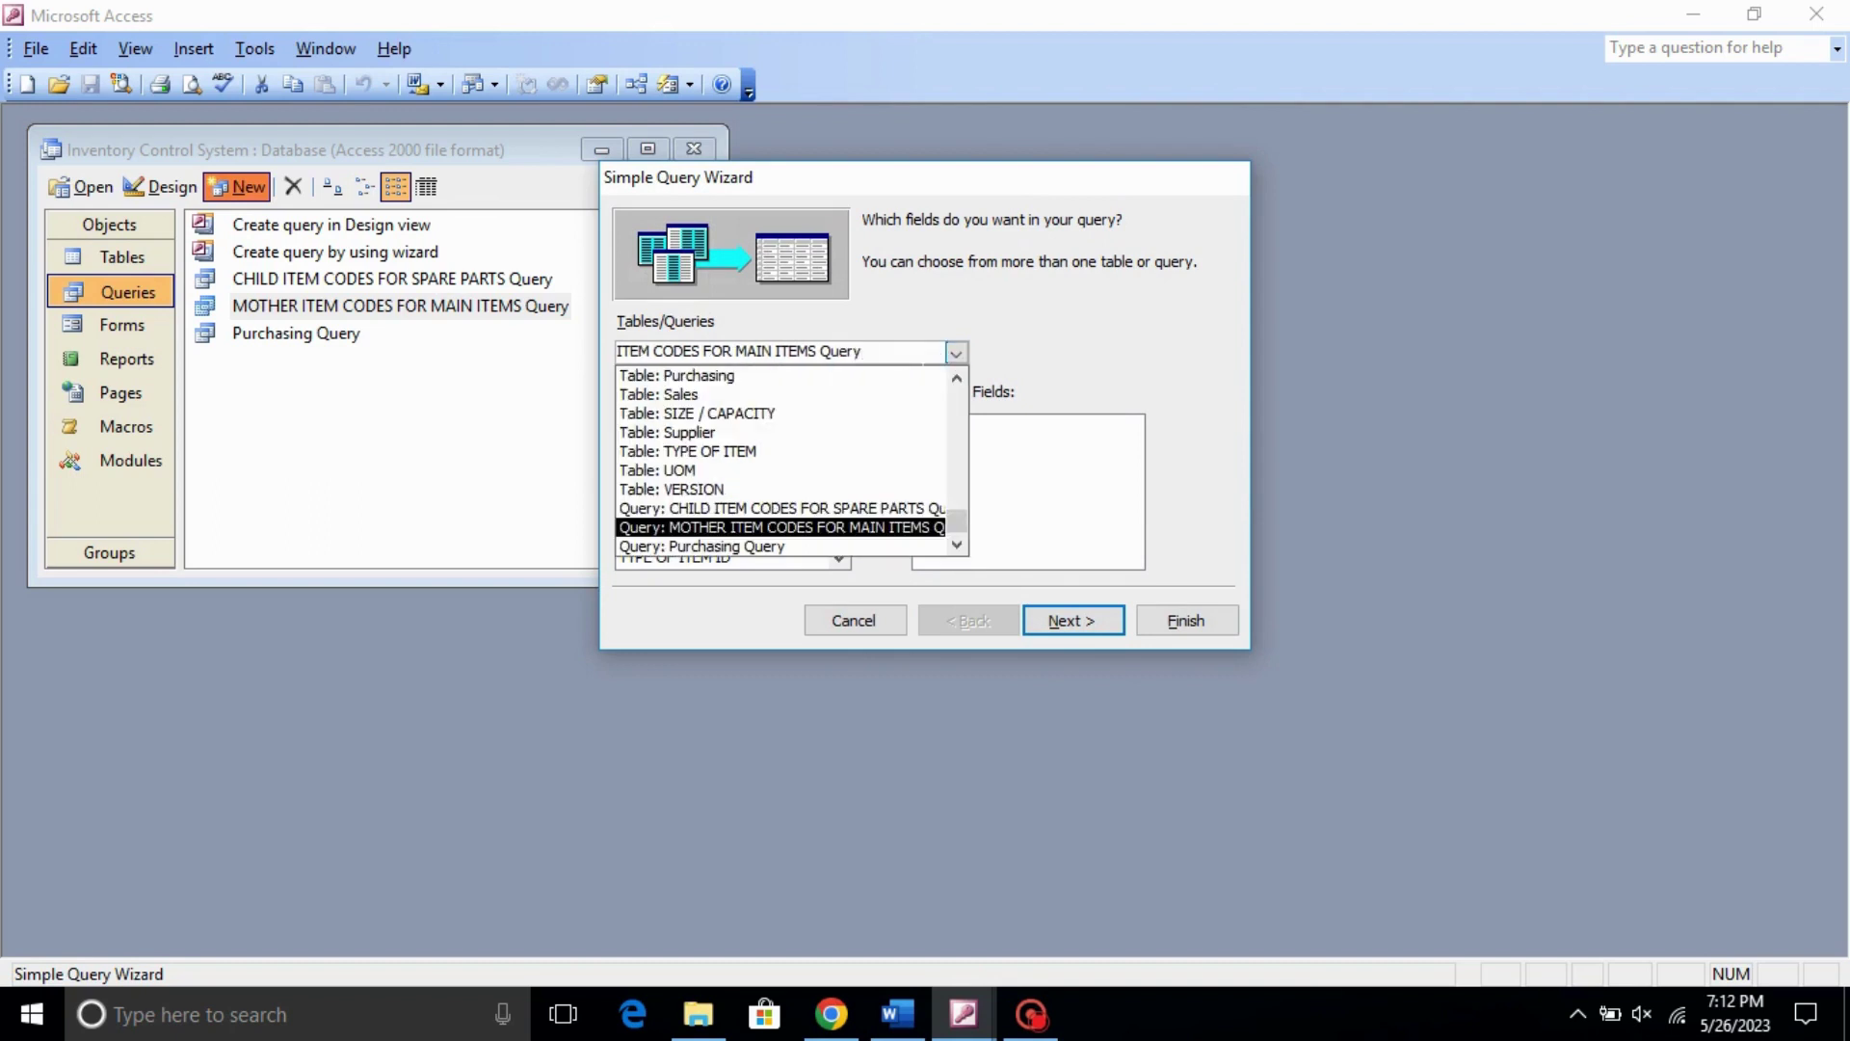
drag(957, 520, 967, 374)
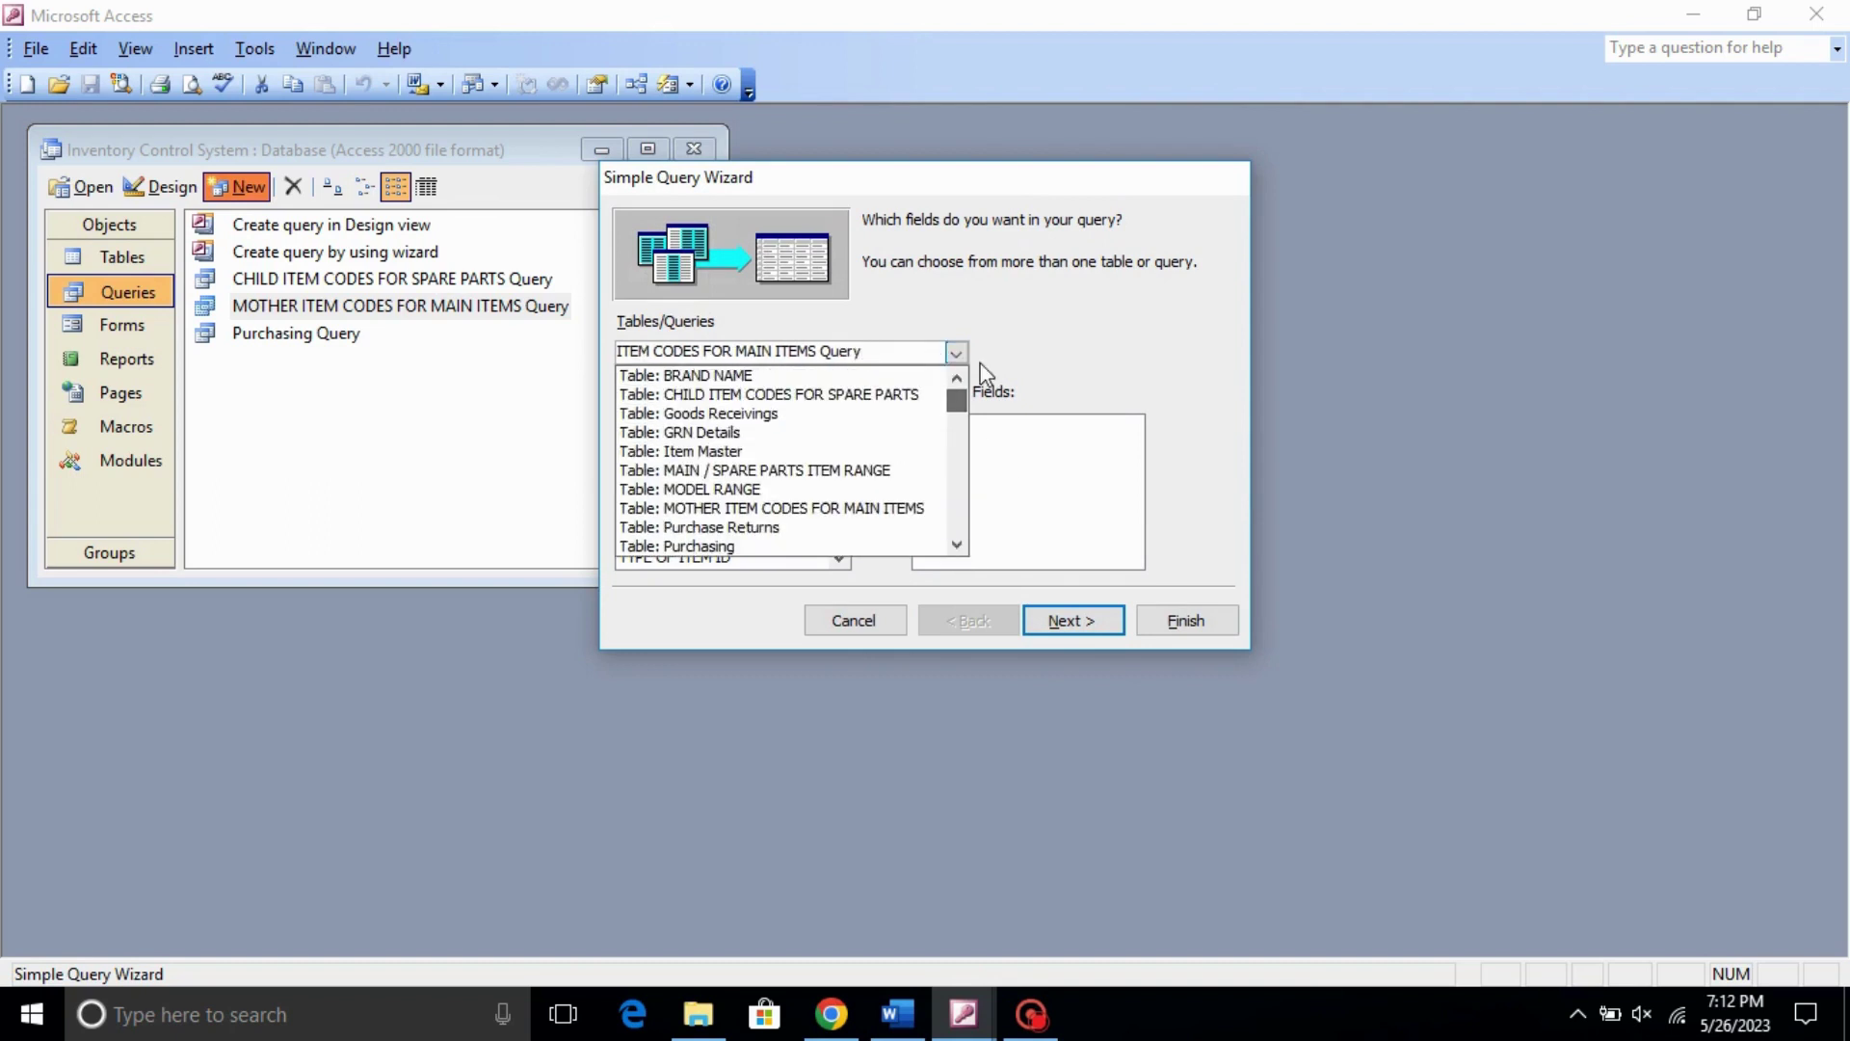
click(729, 434)
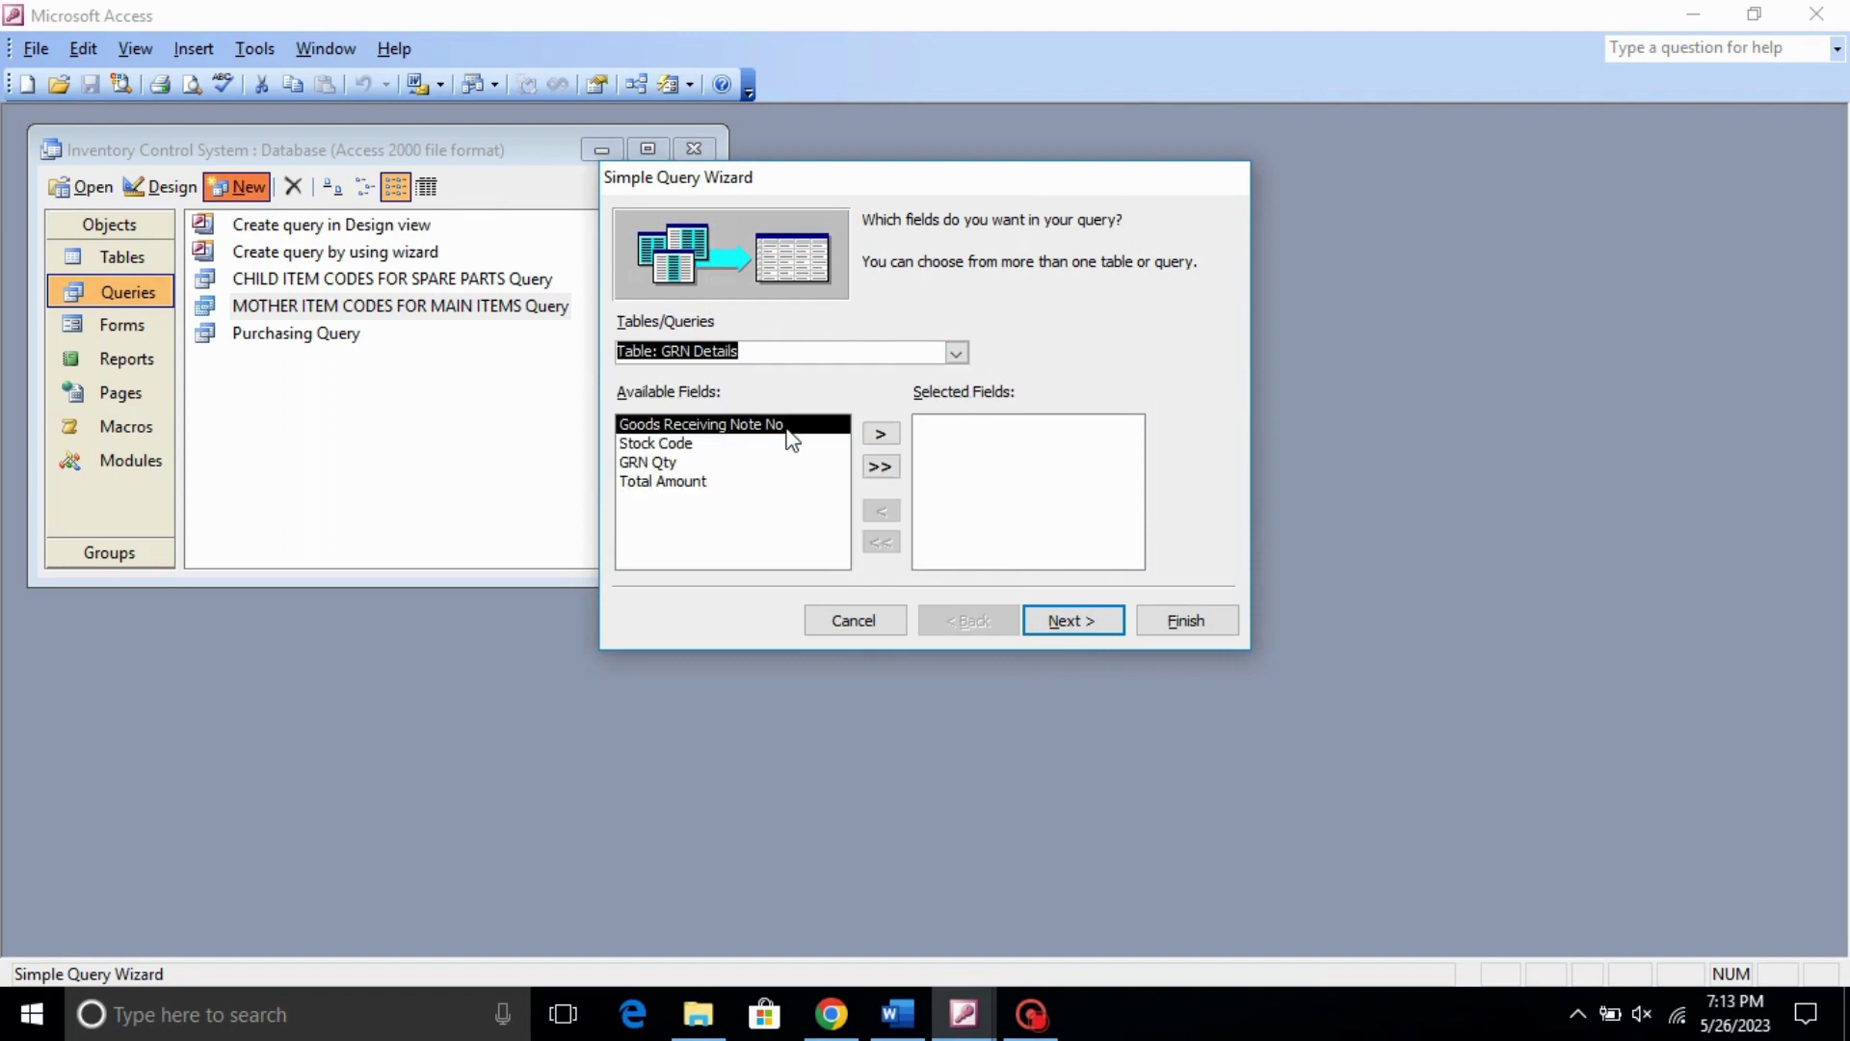
click(896, 434)
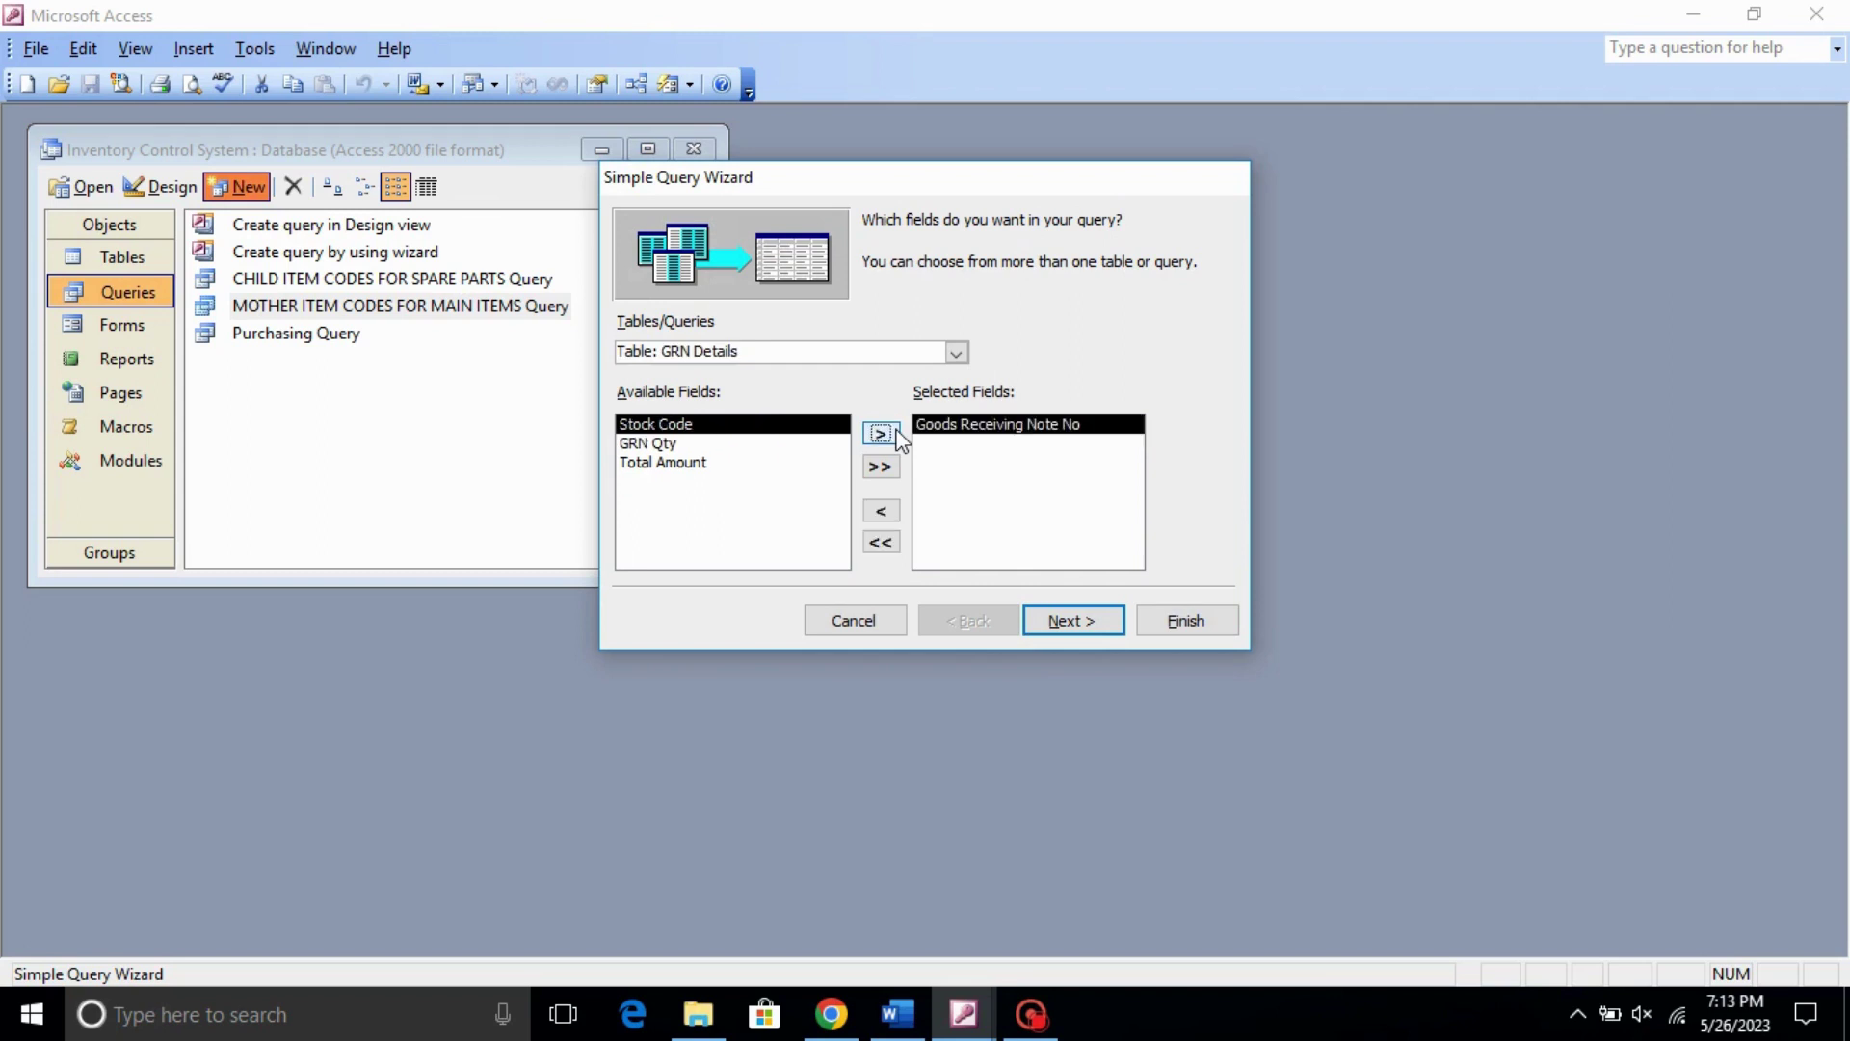
click(894, 440)
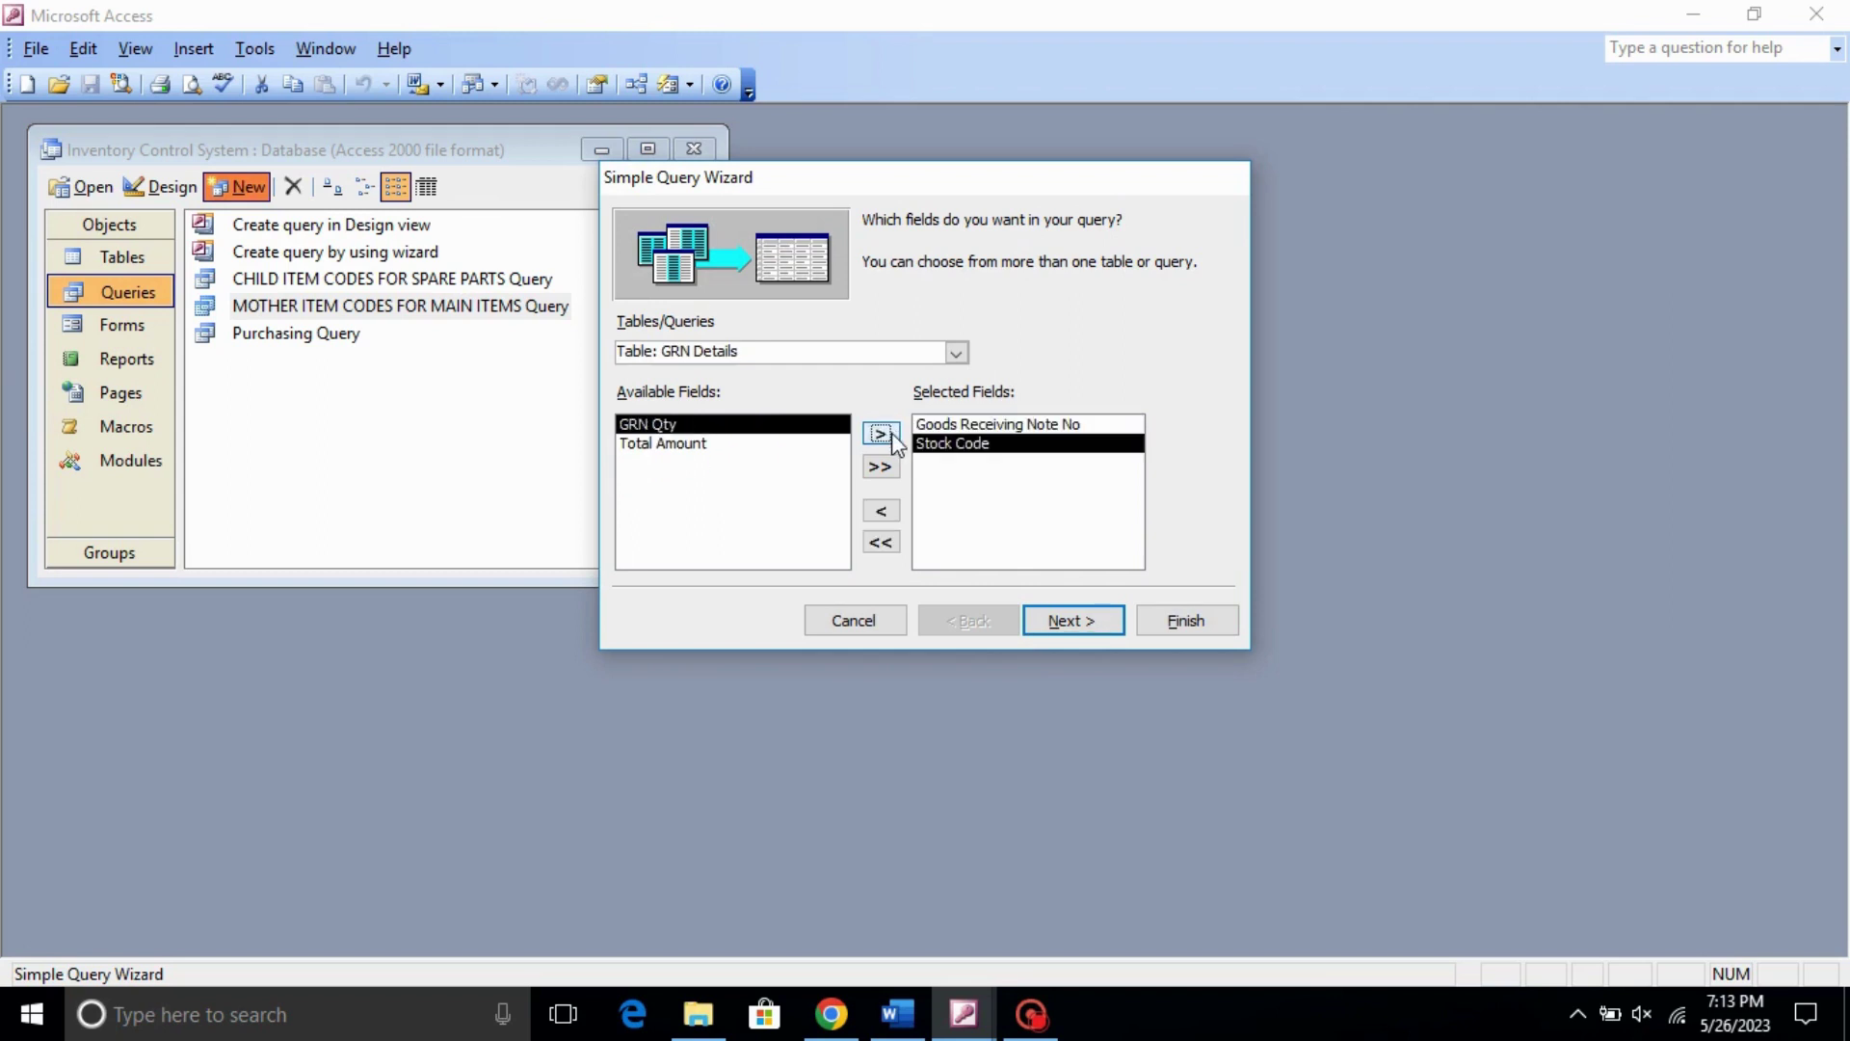
- Keep the detail query option, title the query GRN Details Extended, and finish the wizard
click(1064, 624)
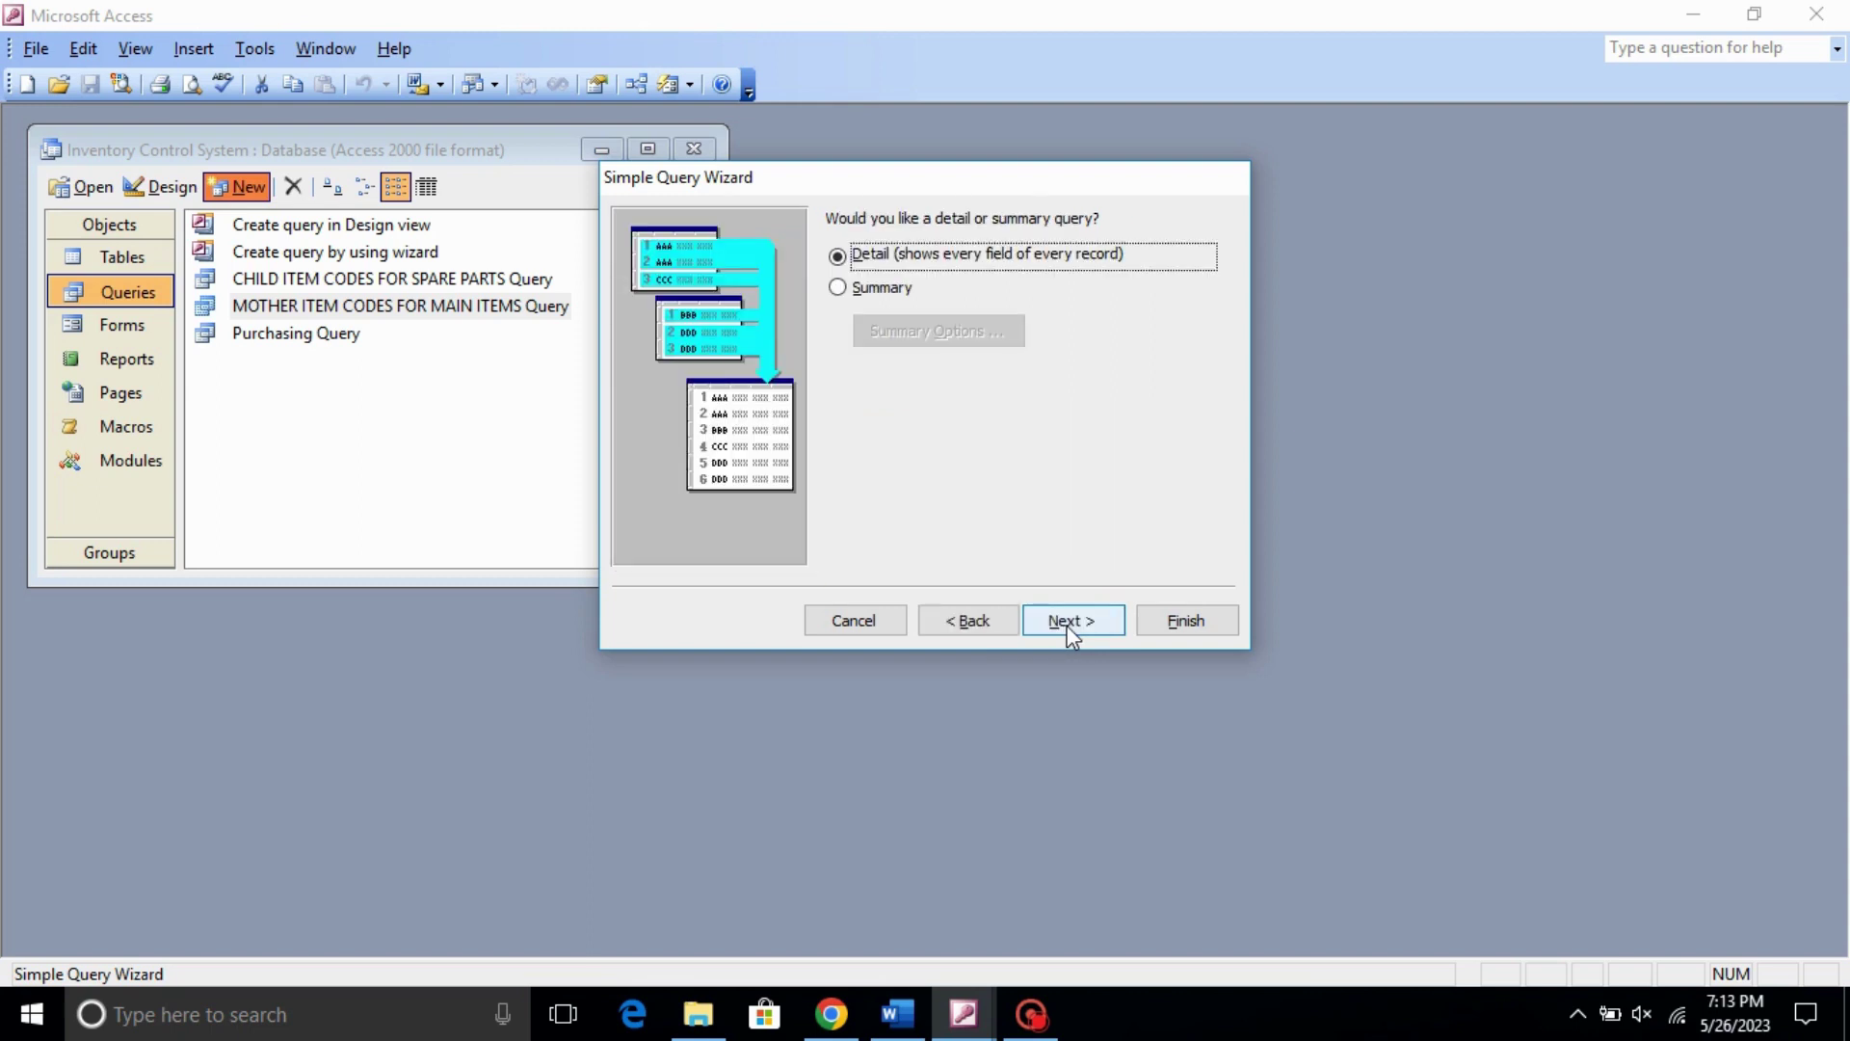
click(1068, 625)
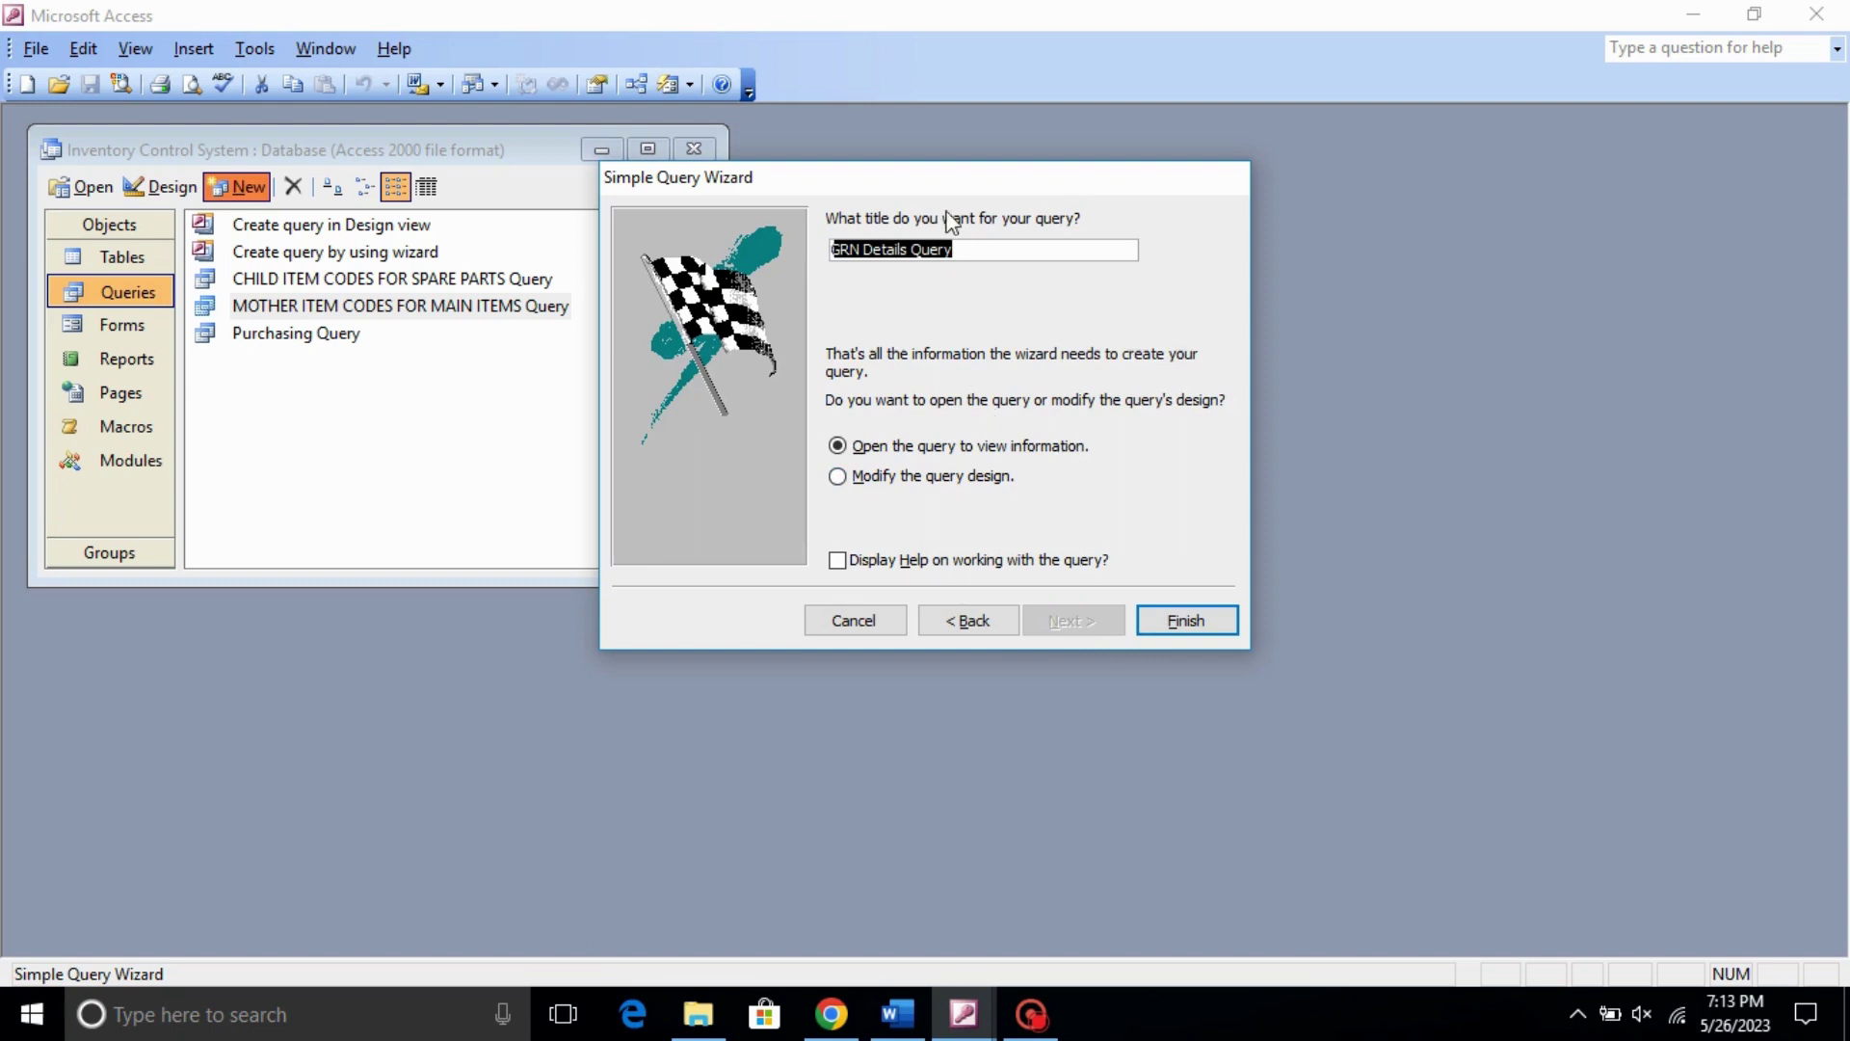
key(End)
key(BackSpace)
key(BackSpace)
key(BackSpace)
key(BackSpace)
key(BackSpace)
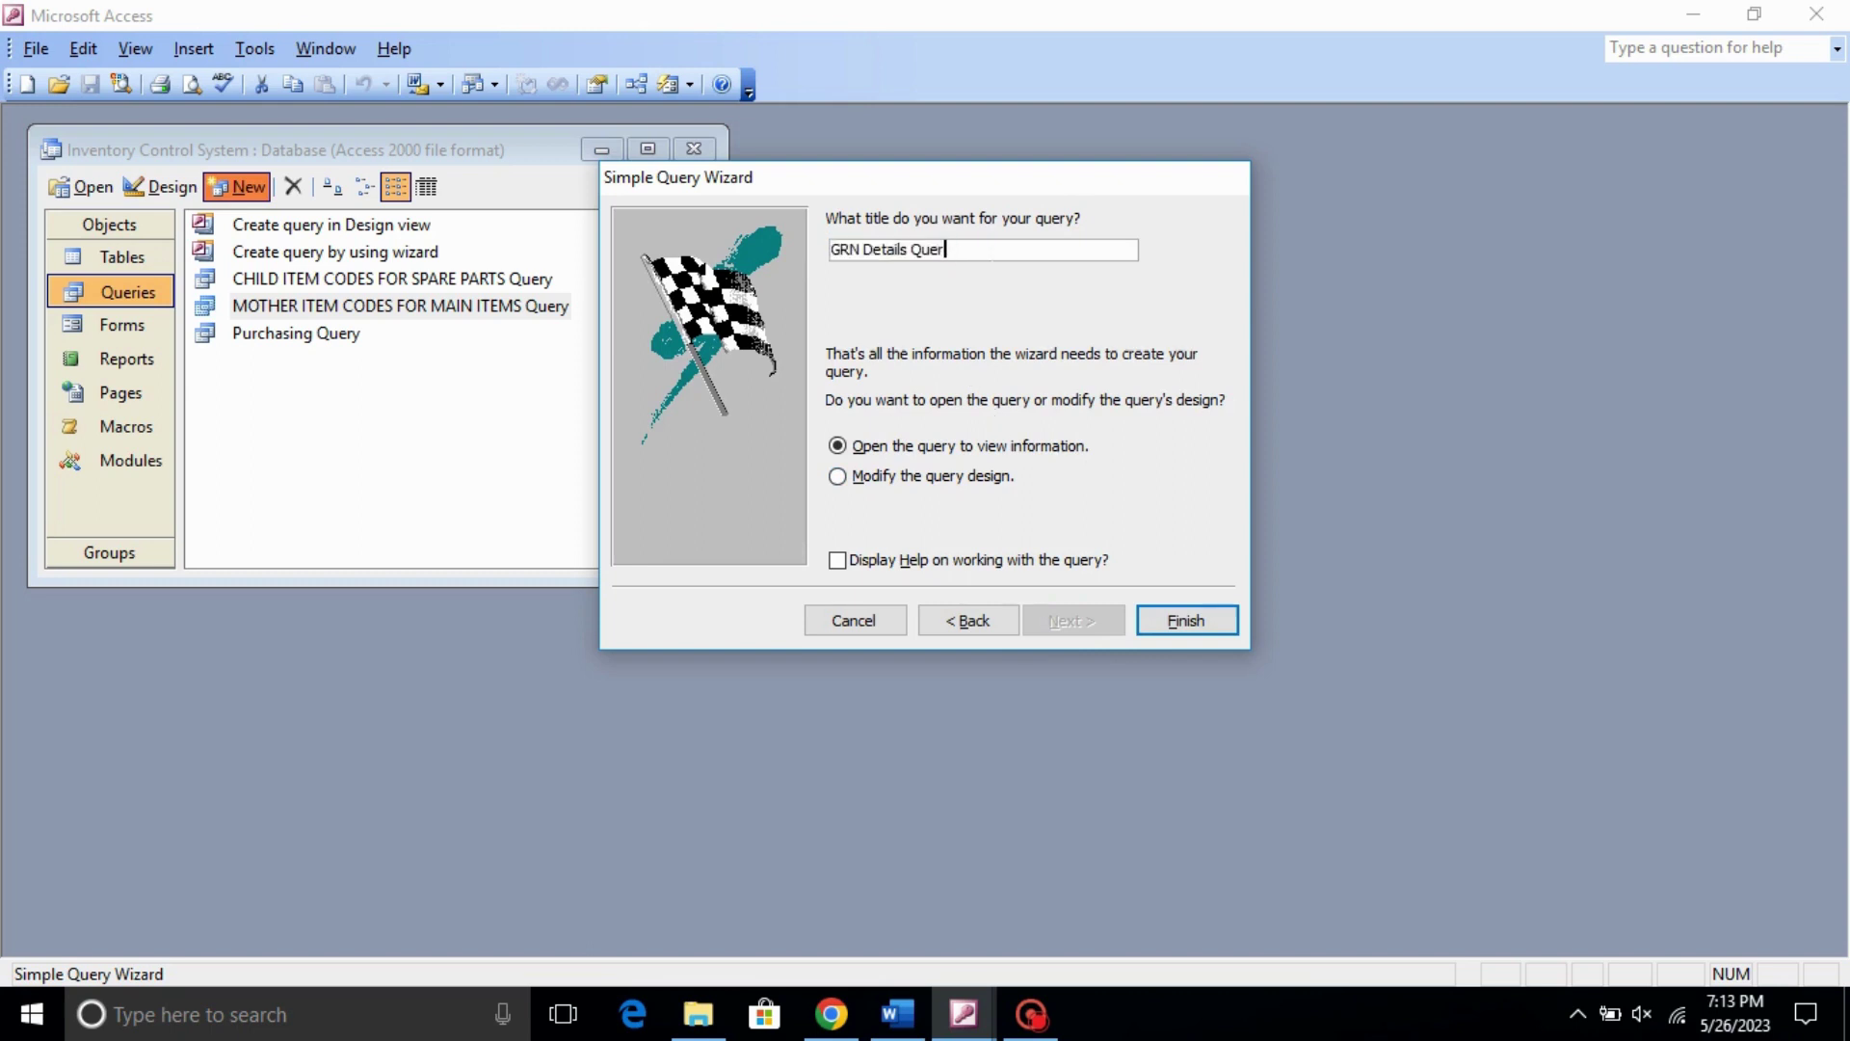
text(Extended)
click(1216, 631)
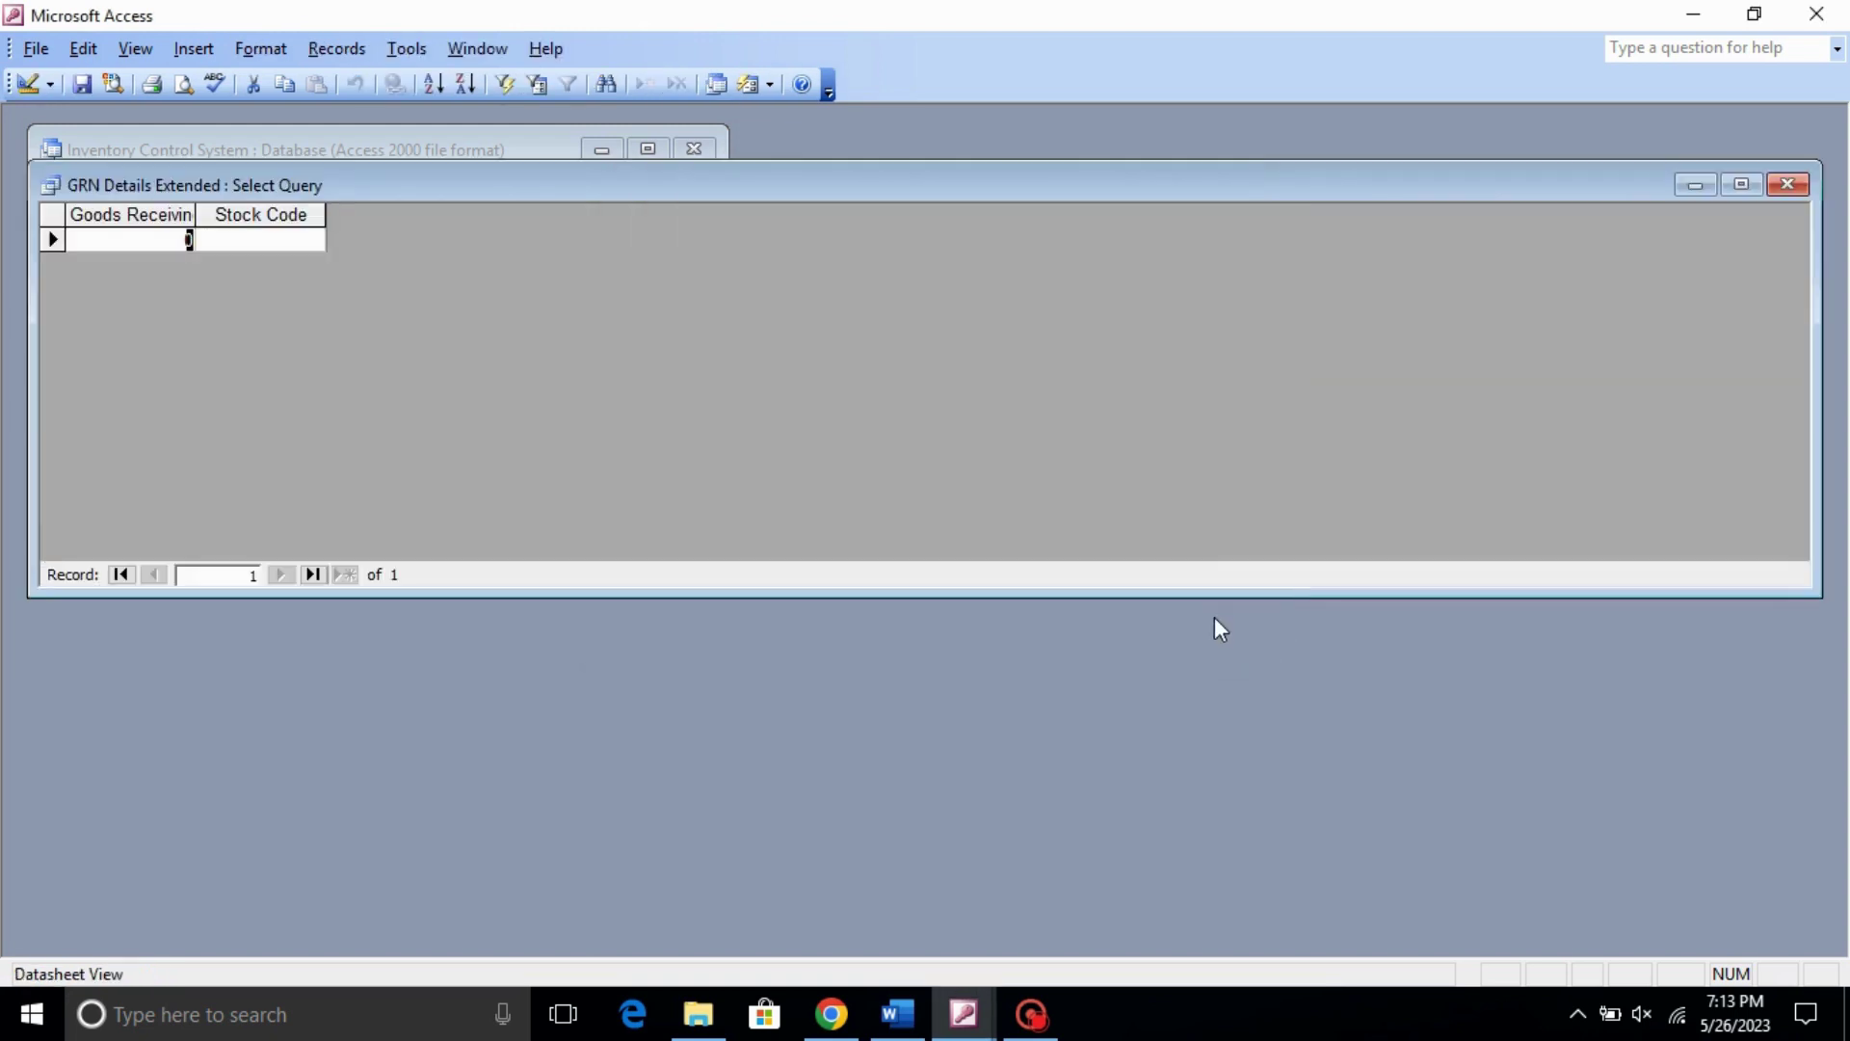
- Switch the query to Design view and enlarge its window, upper pane and GRN Details field list to show all fields
click(27, 84)
drag(273, 396, 272, 522)
drag(494, 598, 483, 804)
drag(178, 373, 175, 467)
drag(218, 406, 311, 430)
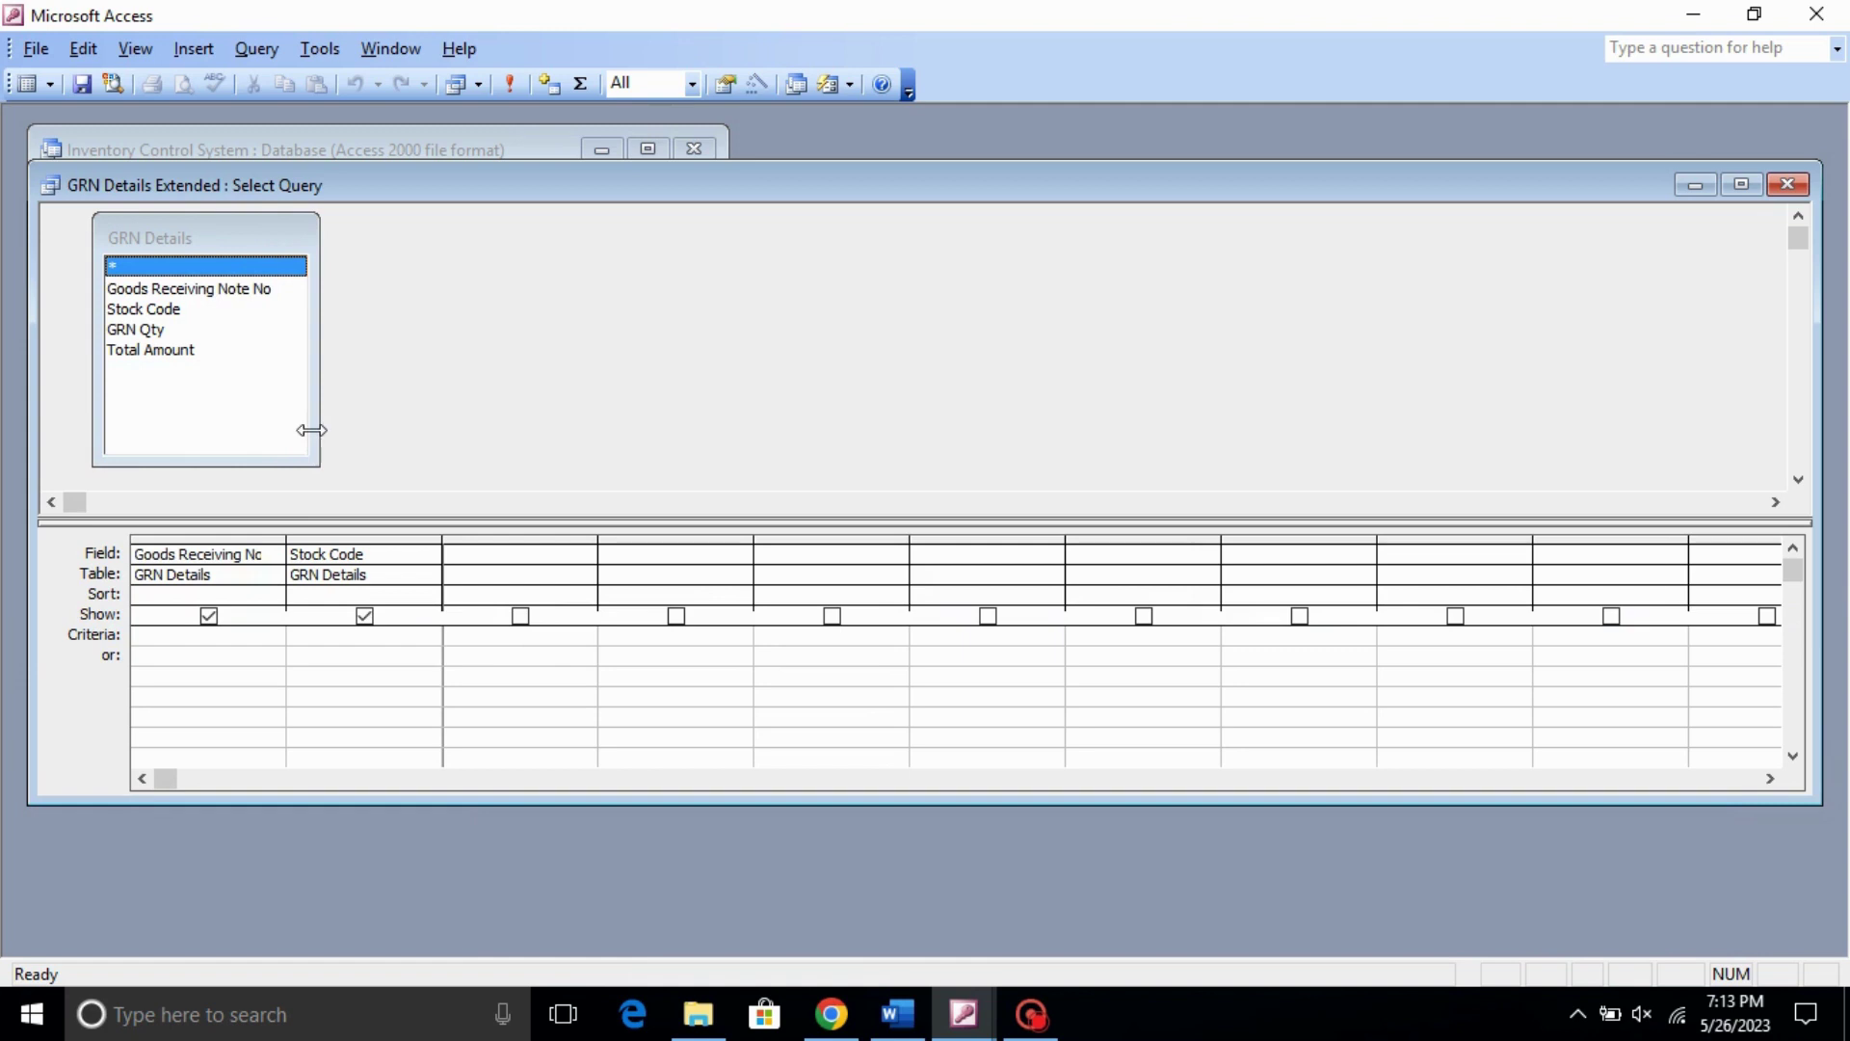
- Add the Item Master table to the query and enlarge its field list to show all field names
click(553, 90)
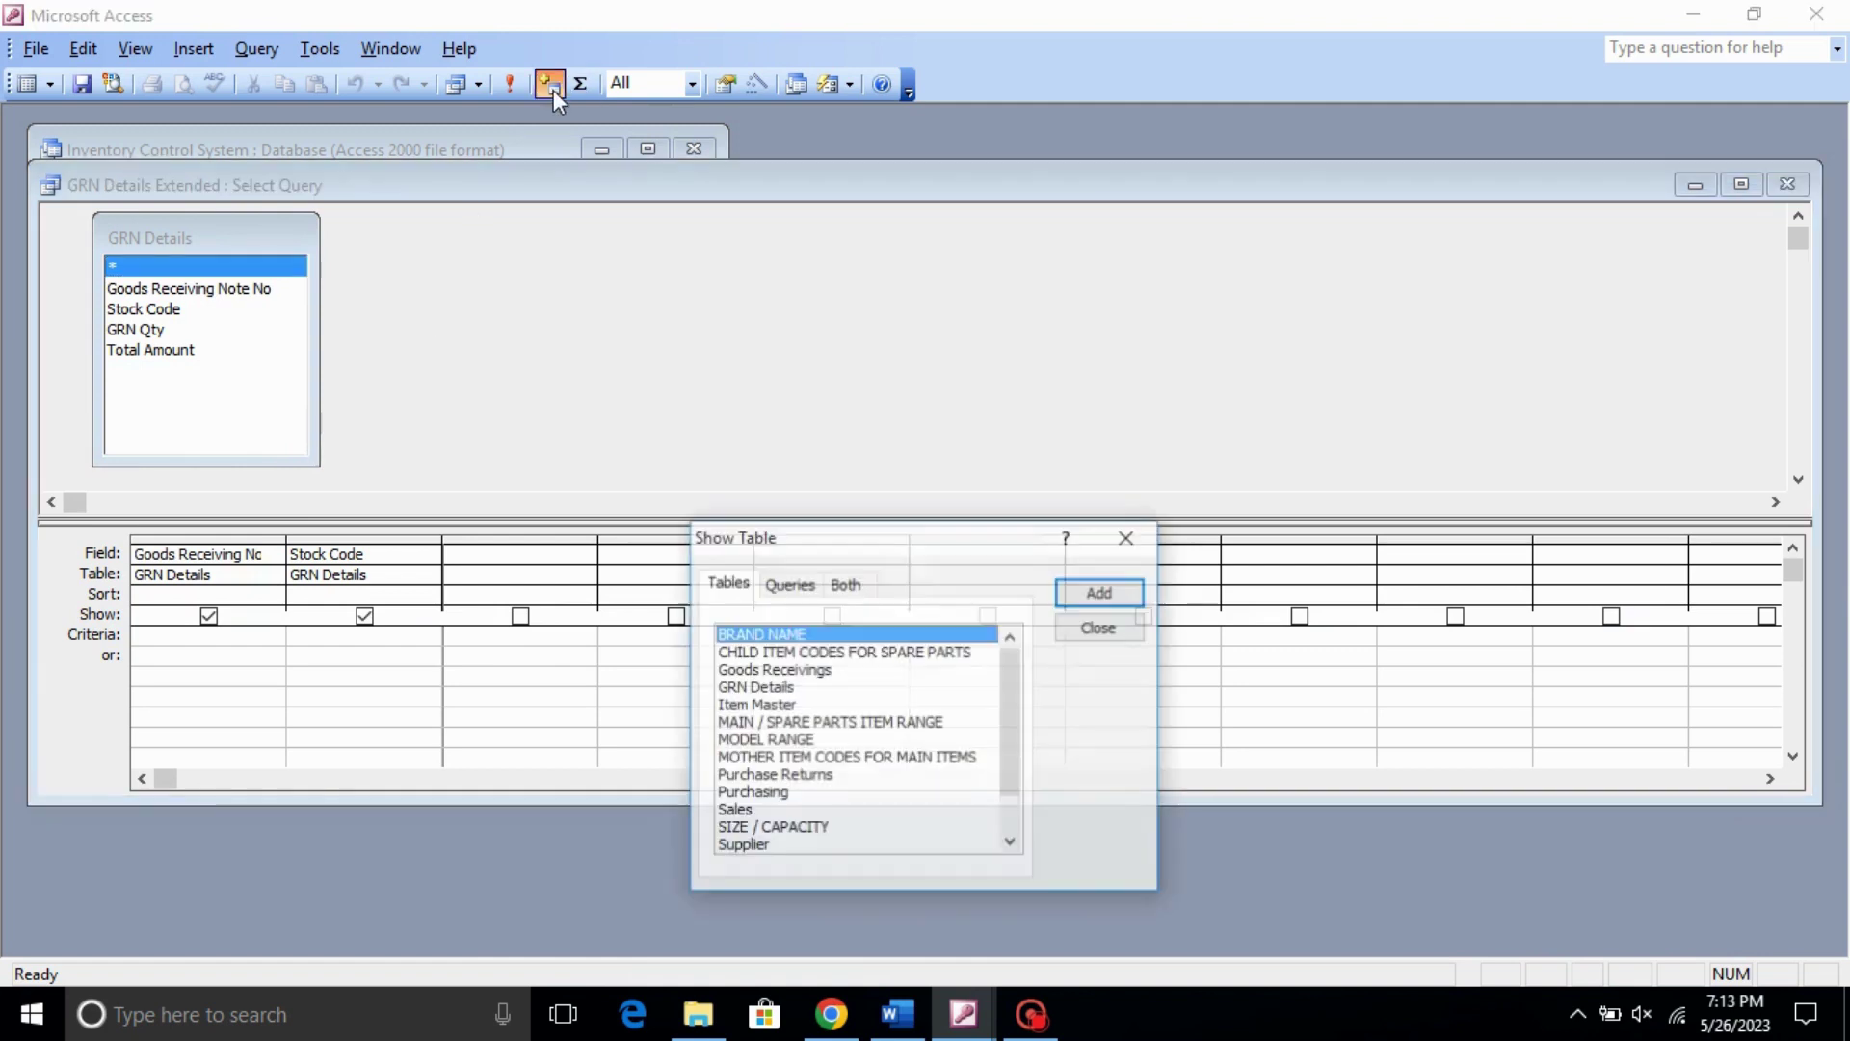
click(758, 707)
click(1101, 594)
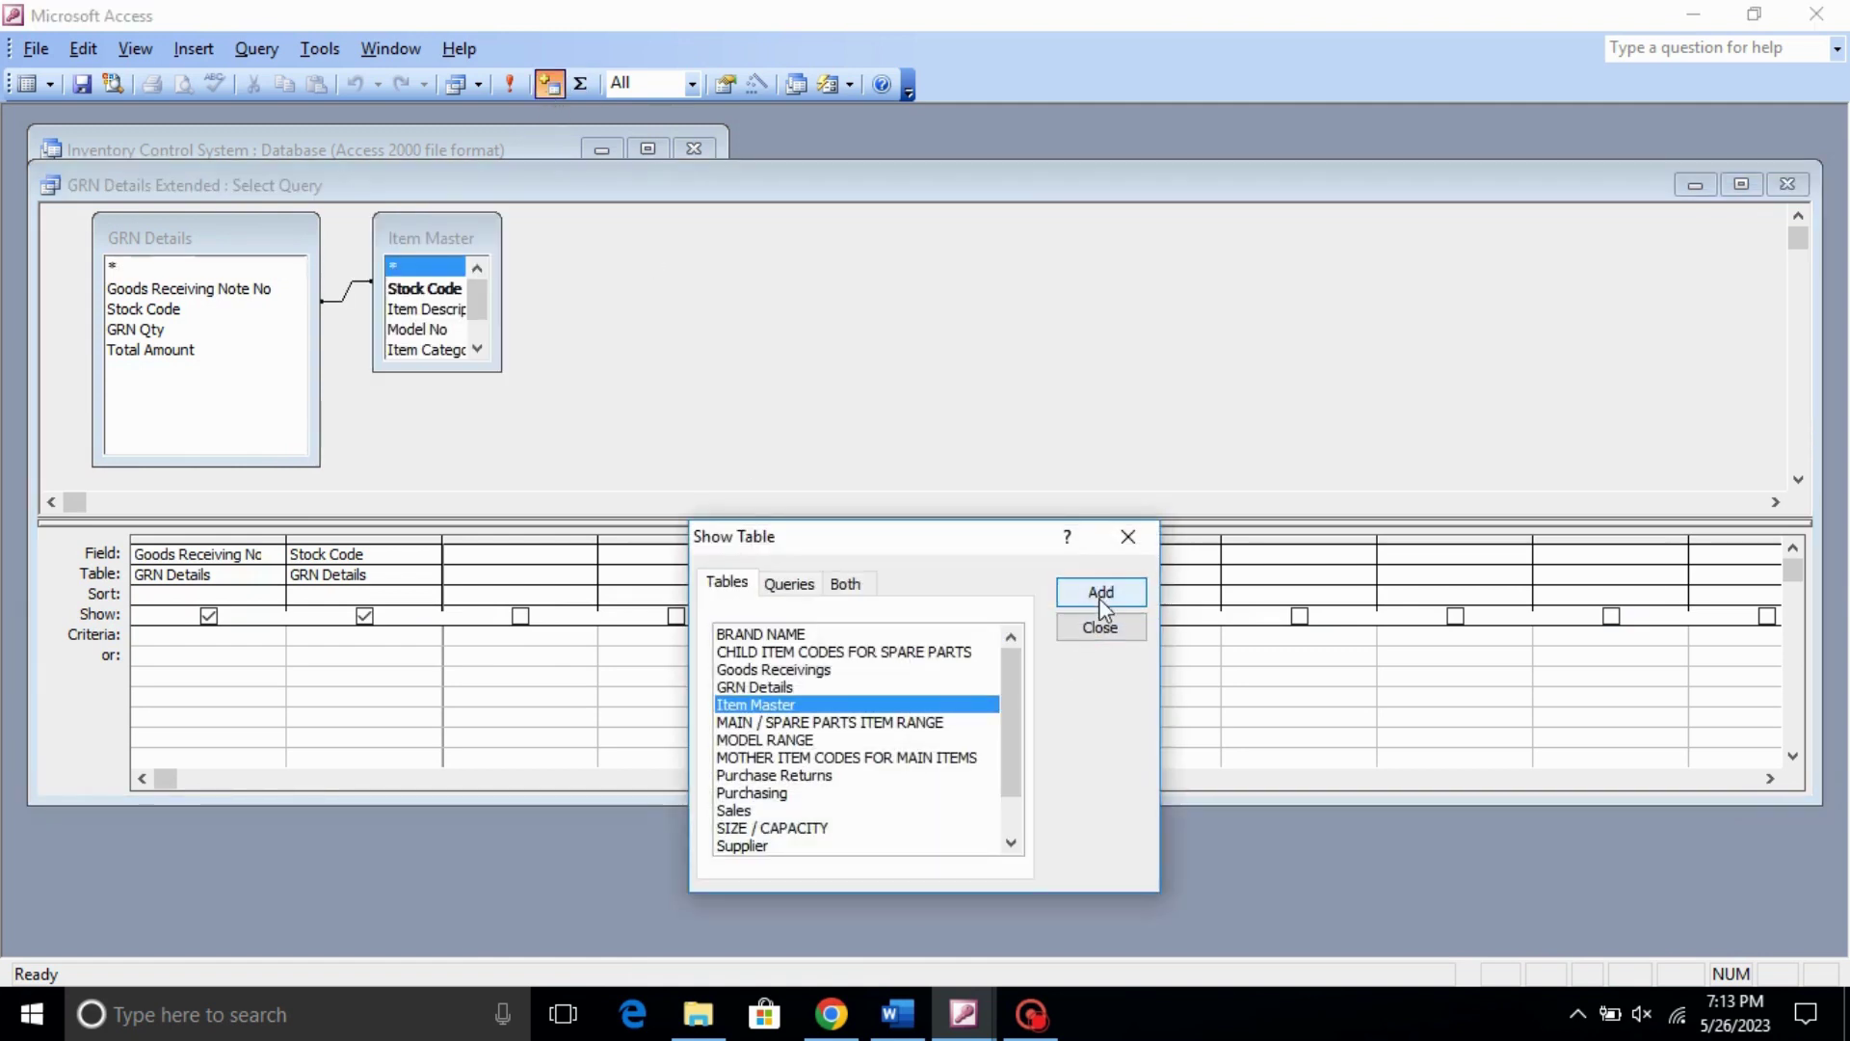
click(1101, 628)
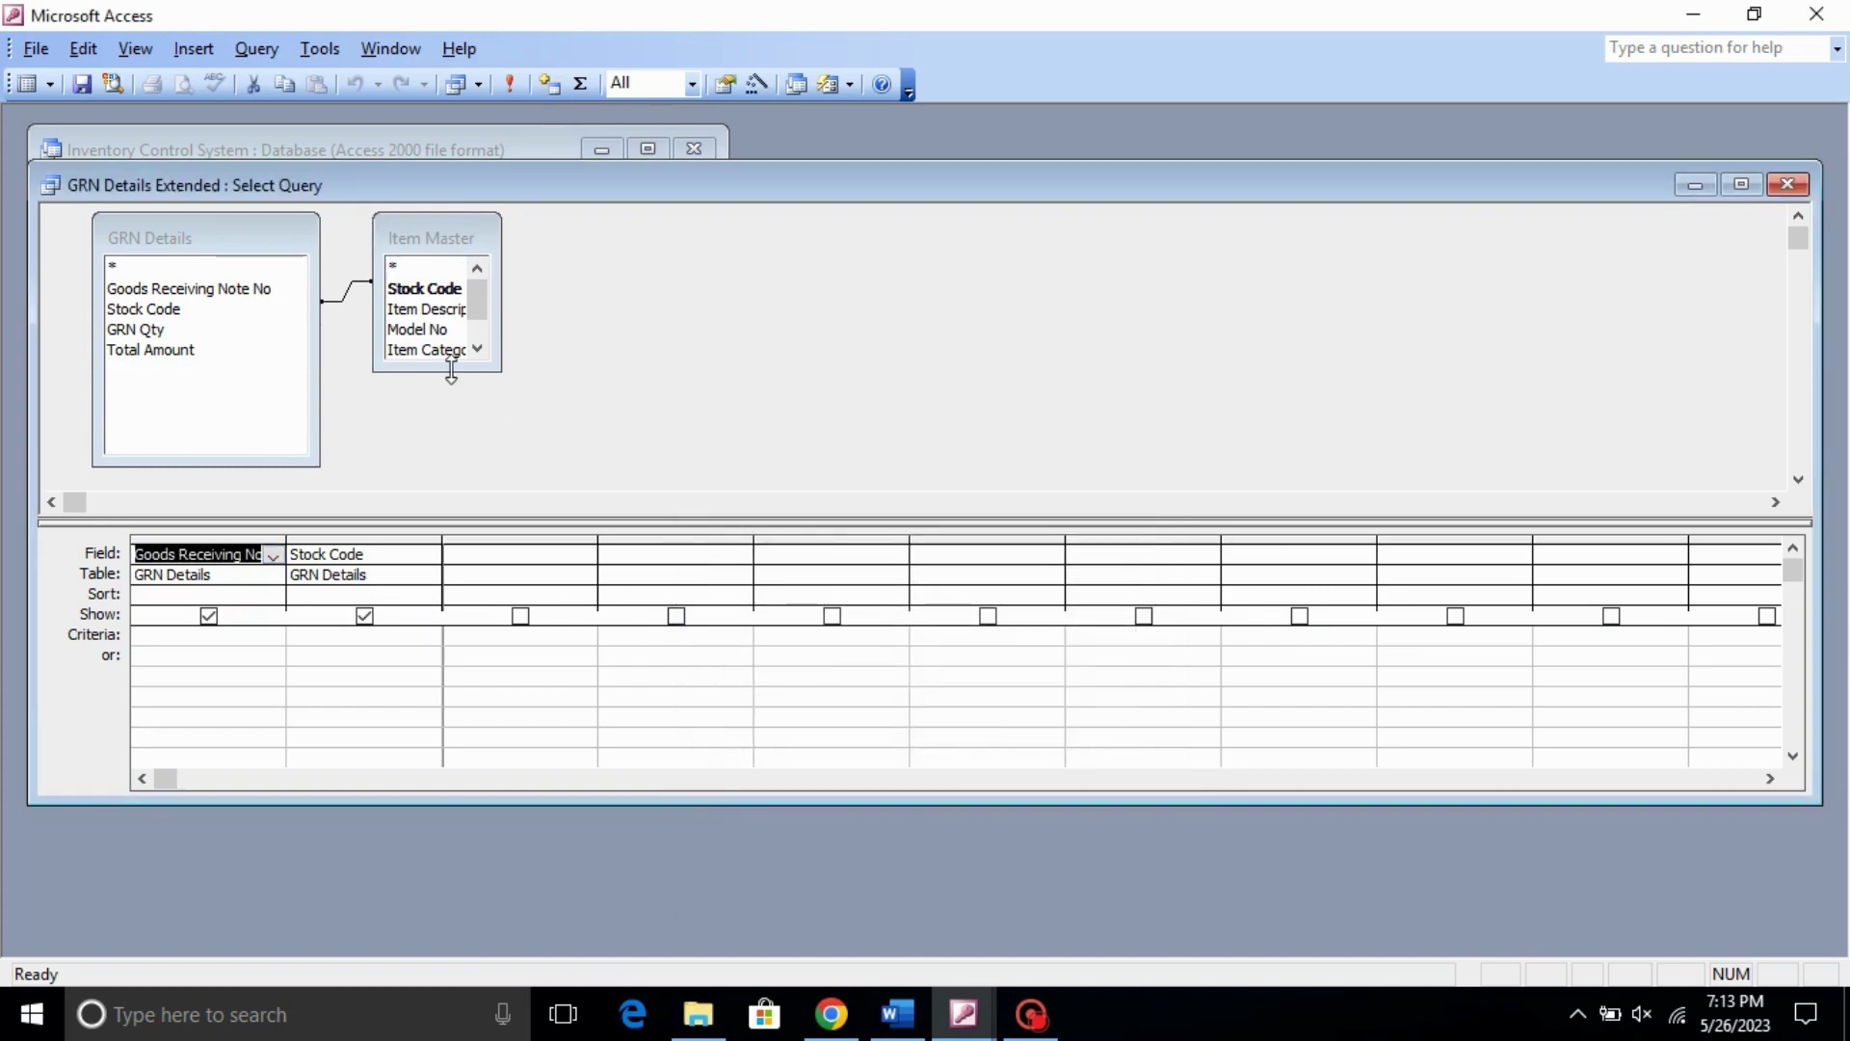
drag(451, 372, 586, 451)
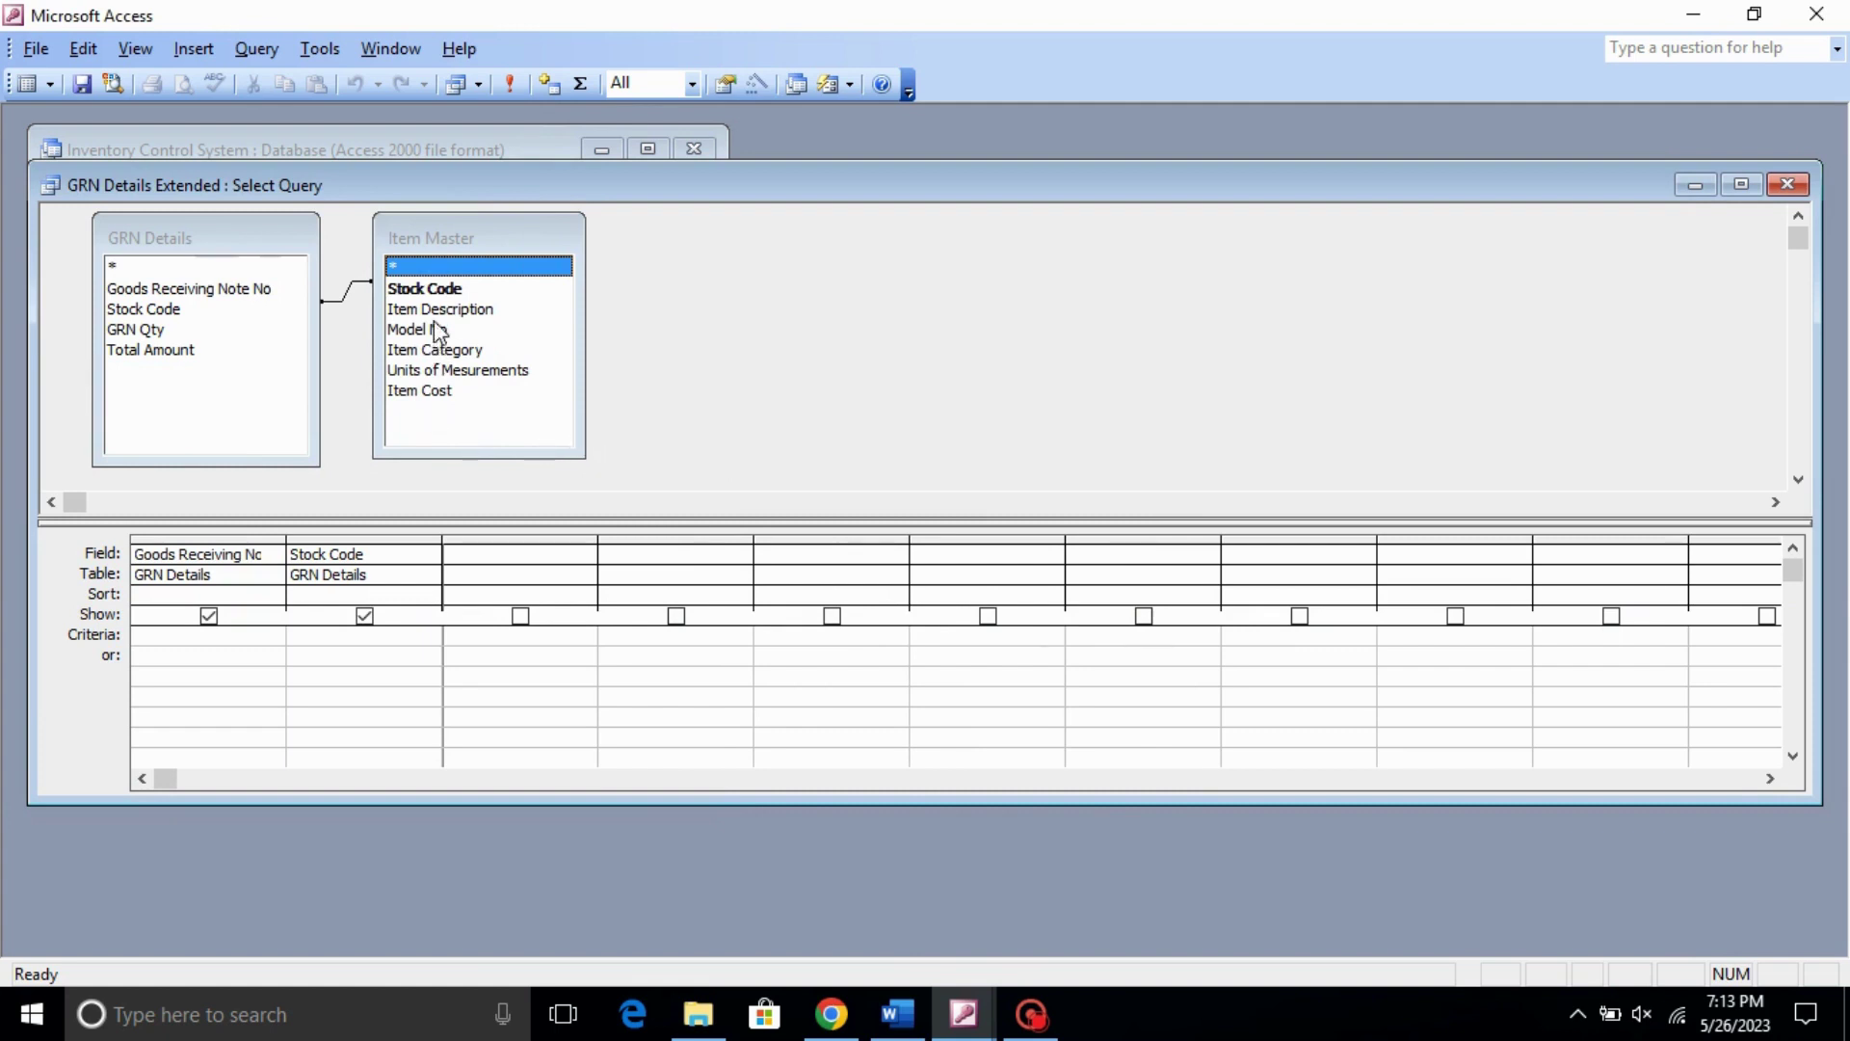
- Add Item Description, Model No, Units of Mesurements, GRN Qty, Item Cost and Total Amount to the query grid in that order, and save and close the query
drag(440, 309, 503, 561)
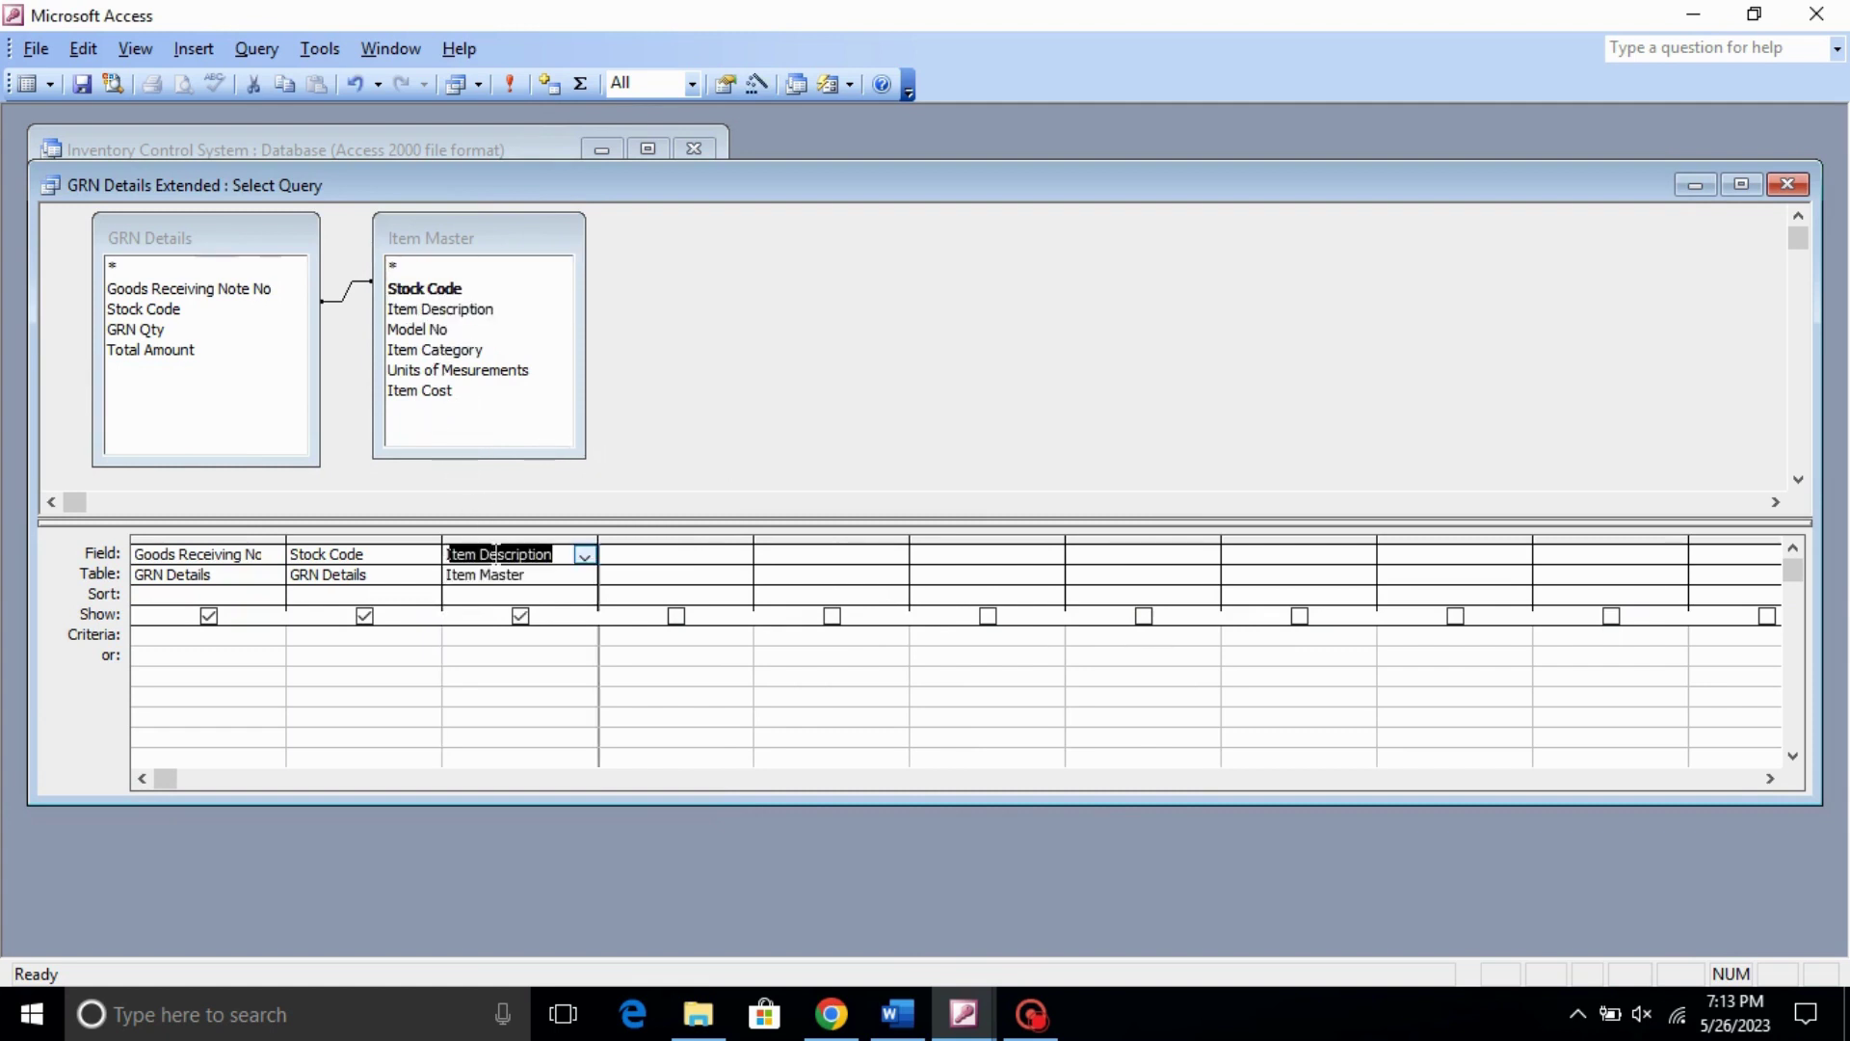
drag(423, 331, 671, 557)
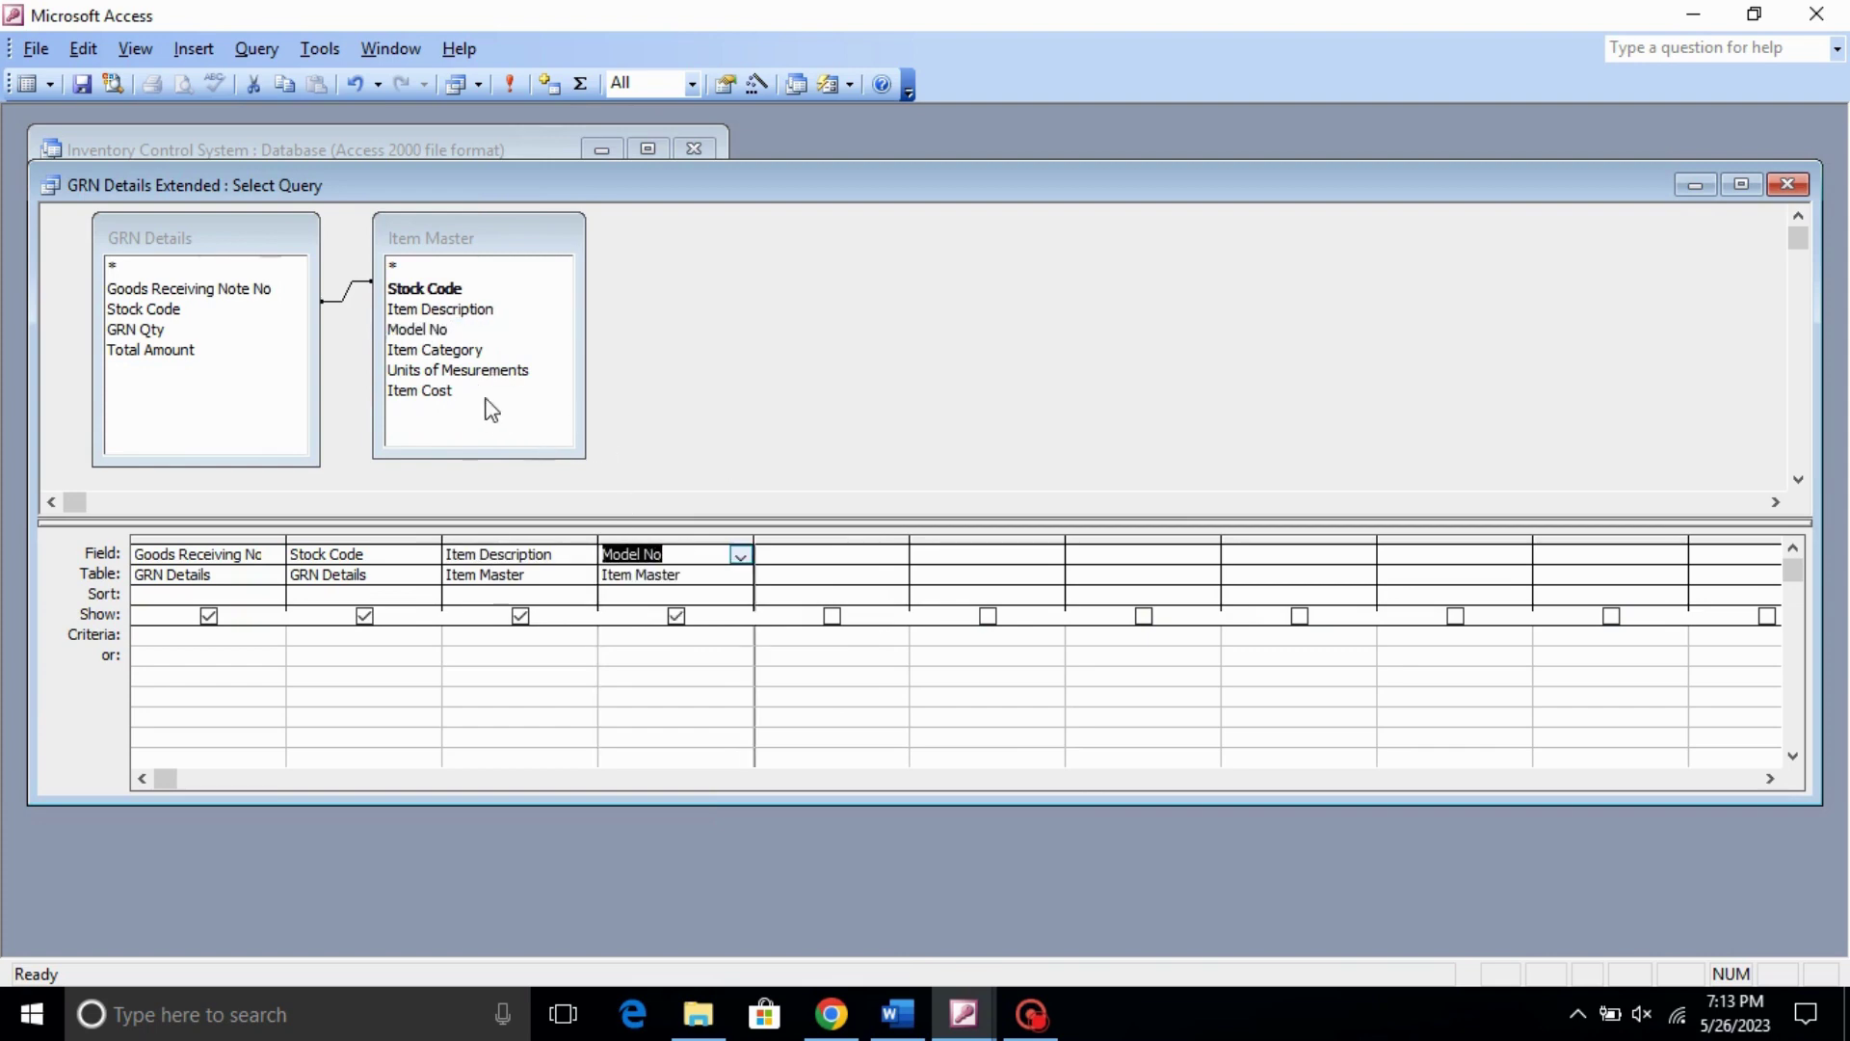
drag(431, 372, 835, 555)
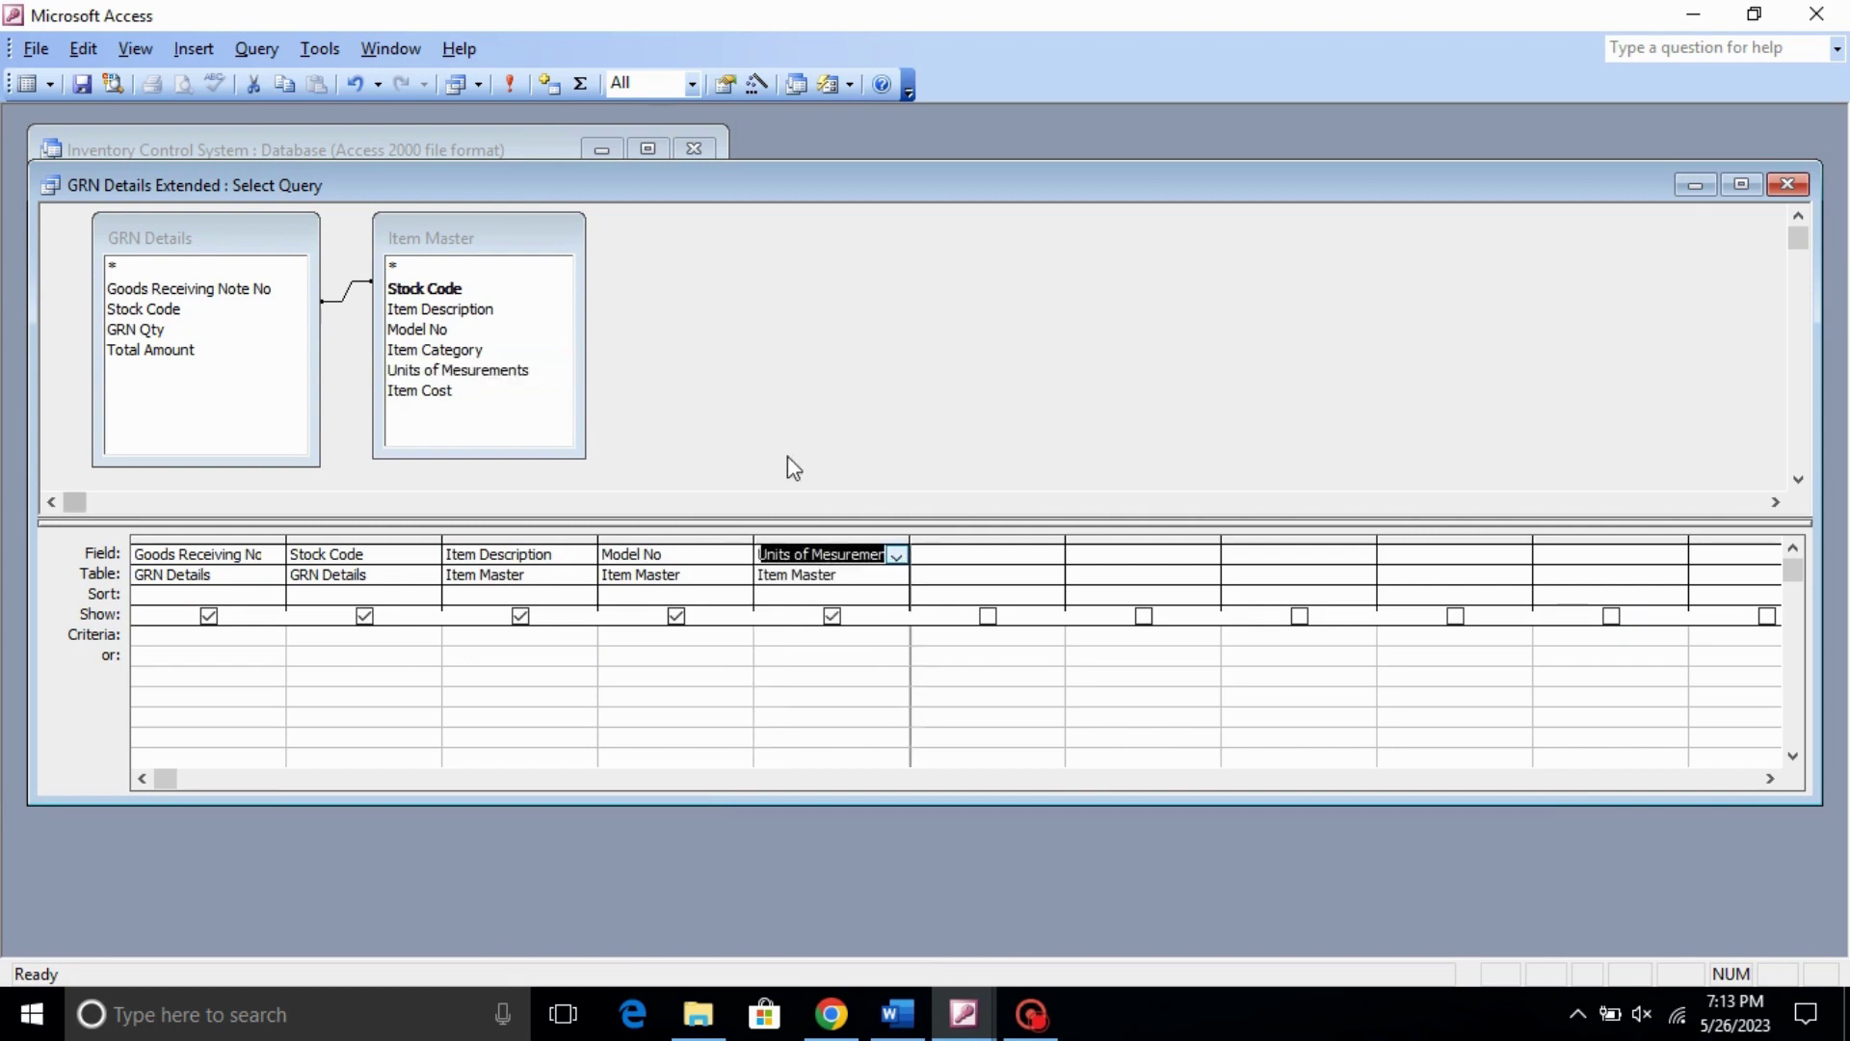
drag(144, 331, 966, 556)
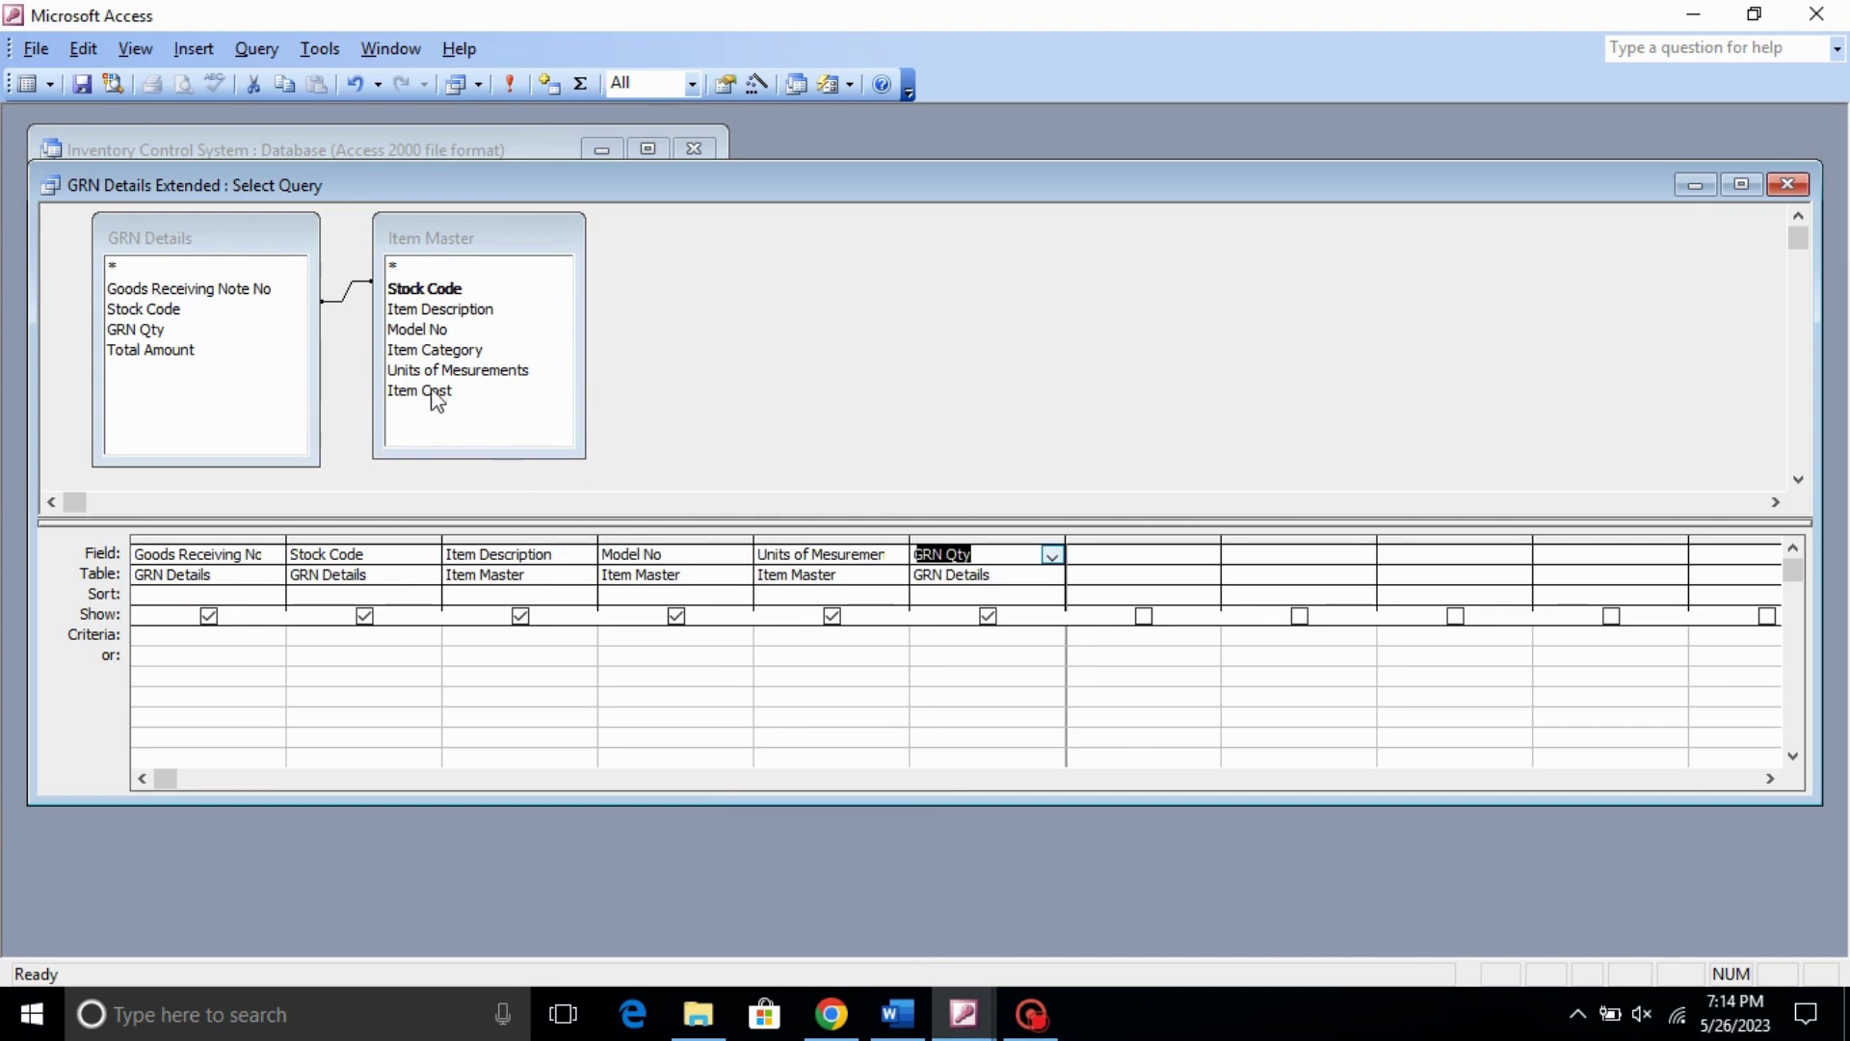
drag(436, 395, 1128, 567)
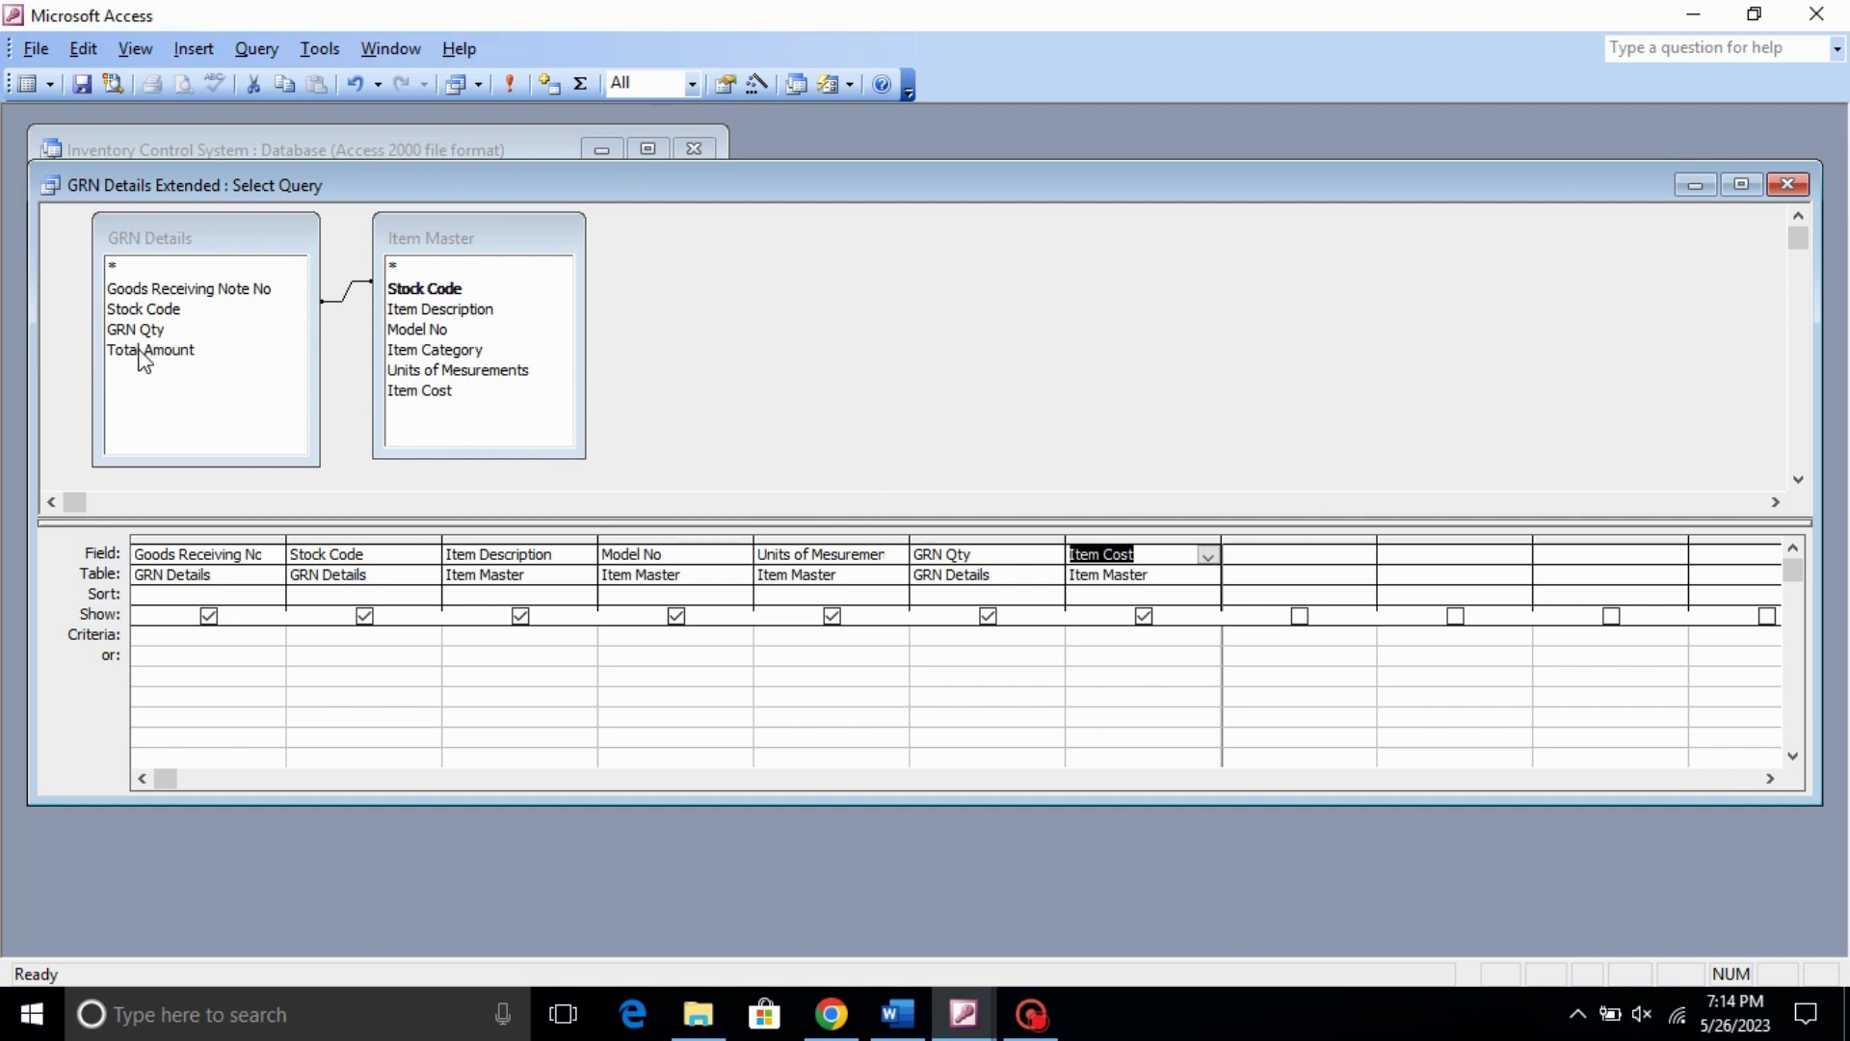
drag(151, 359, 1246, 576)
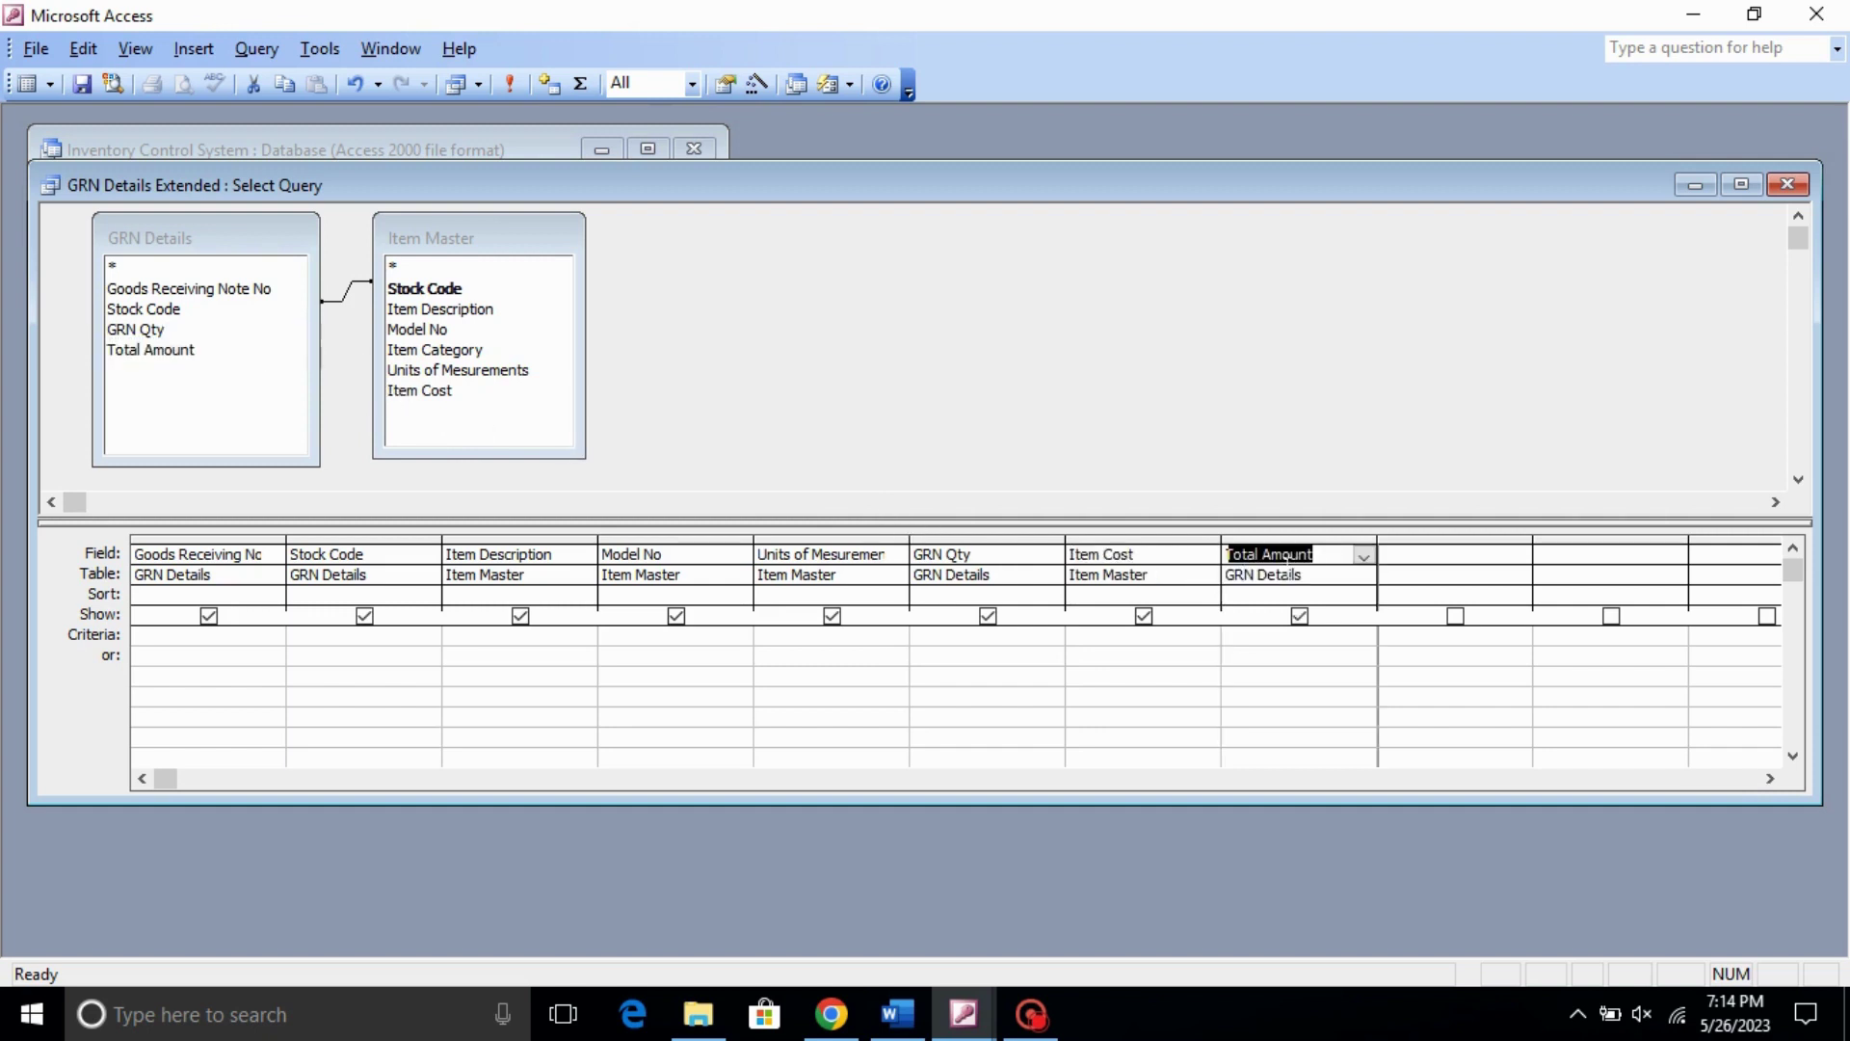
click(85, 87)
click(1788, 184)
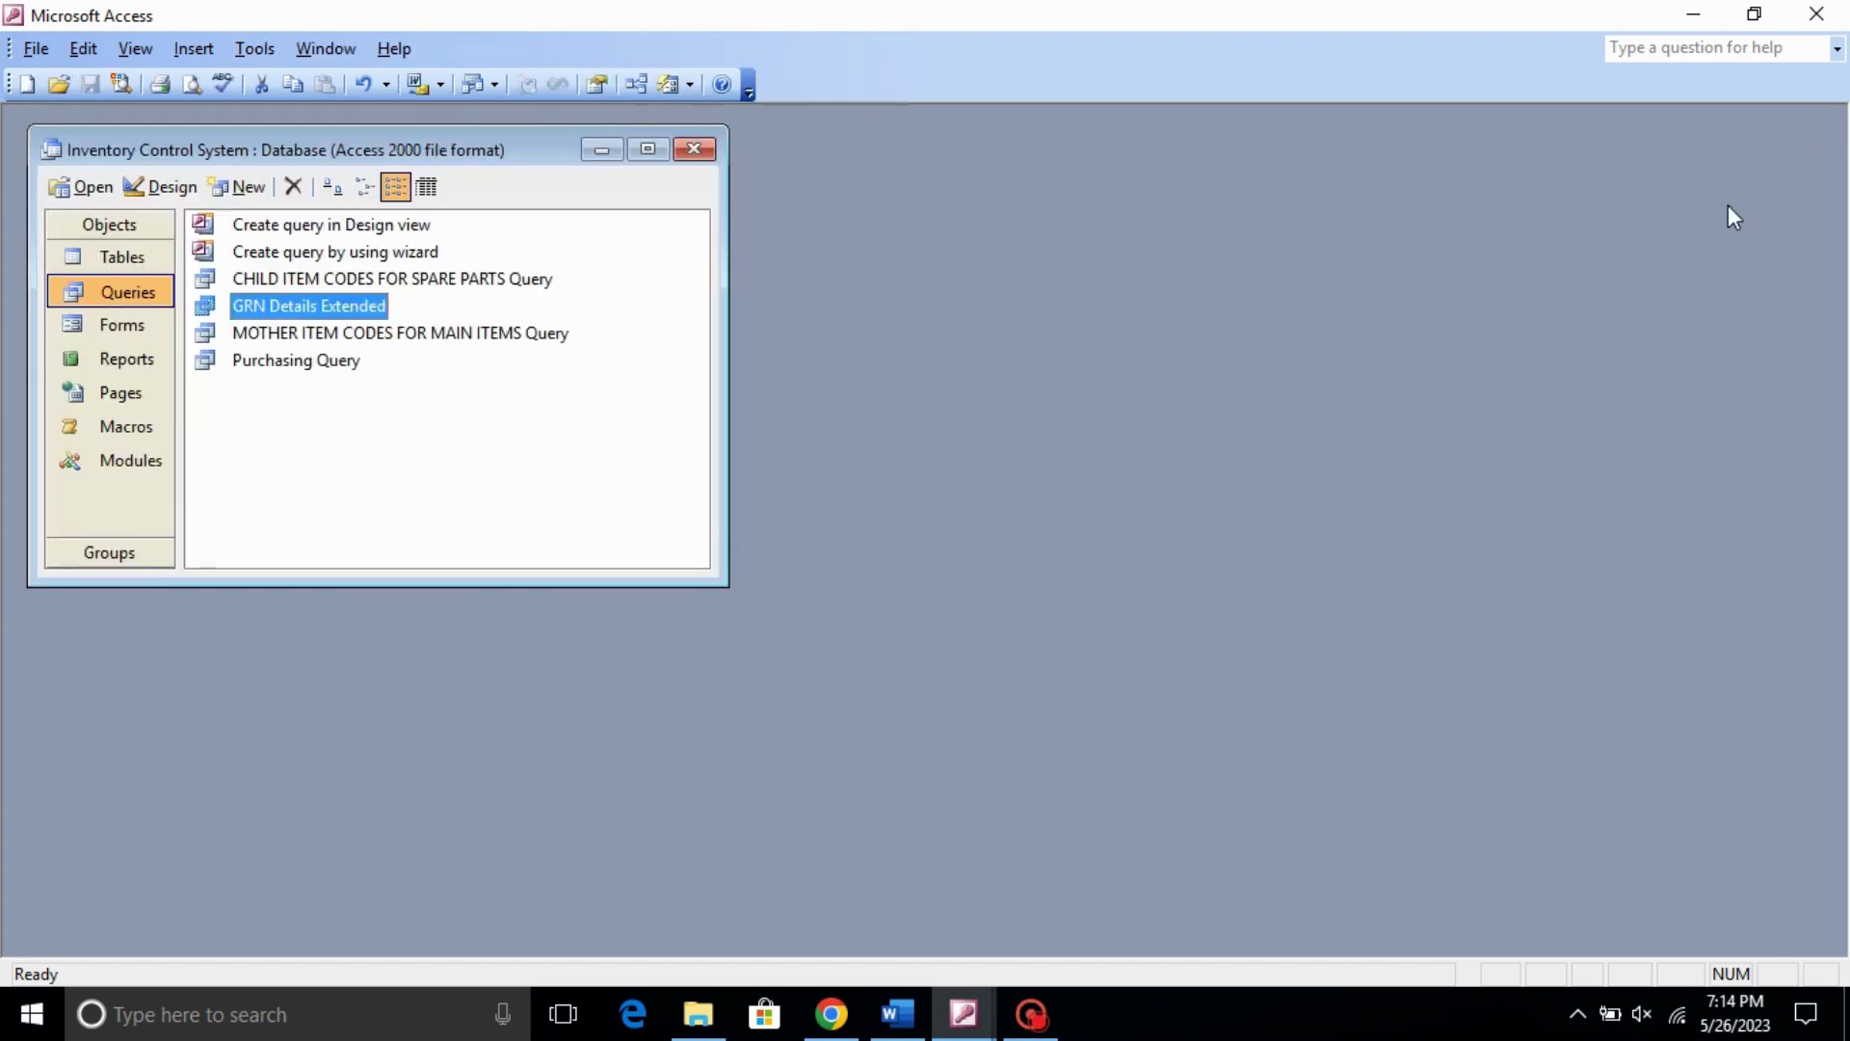
- Reopen the GRN Details Extended query in Design view and open the Expression Builder for its Total Amount field
right_click(333, 306)
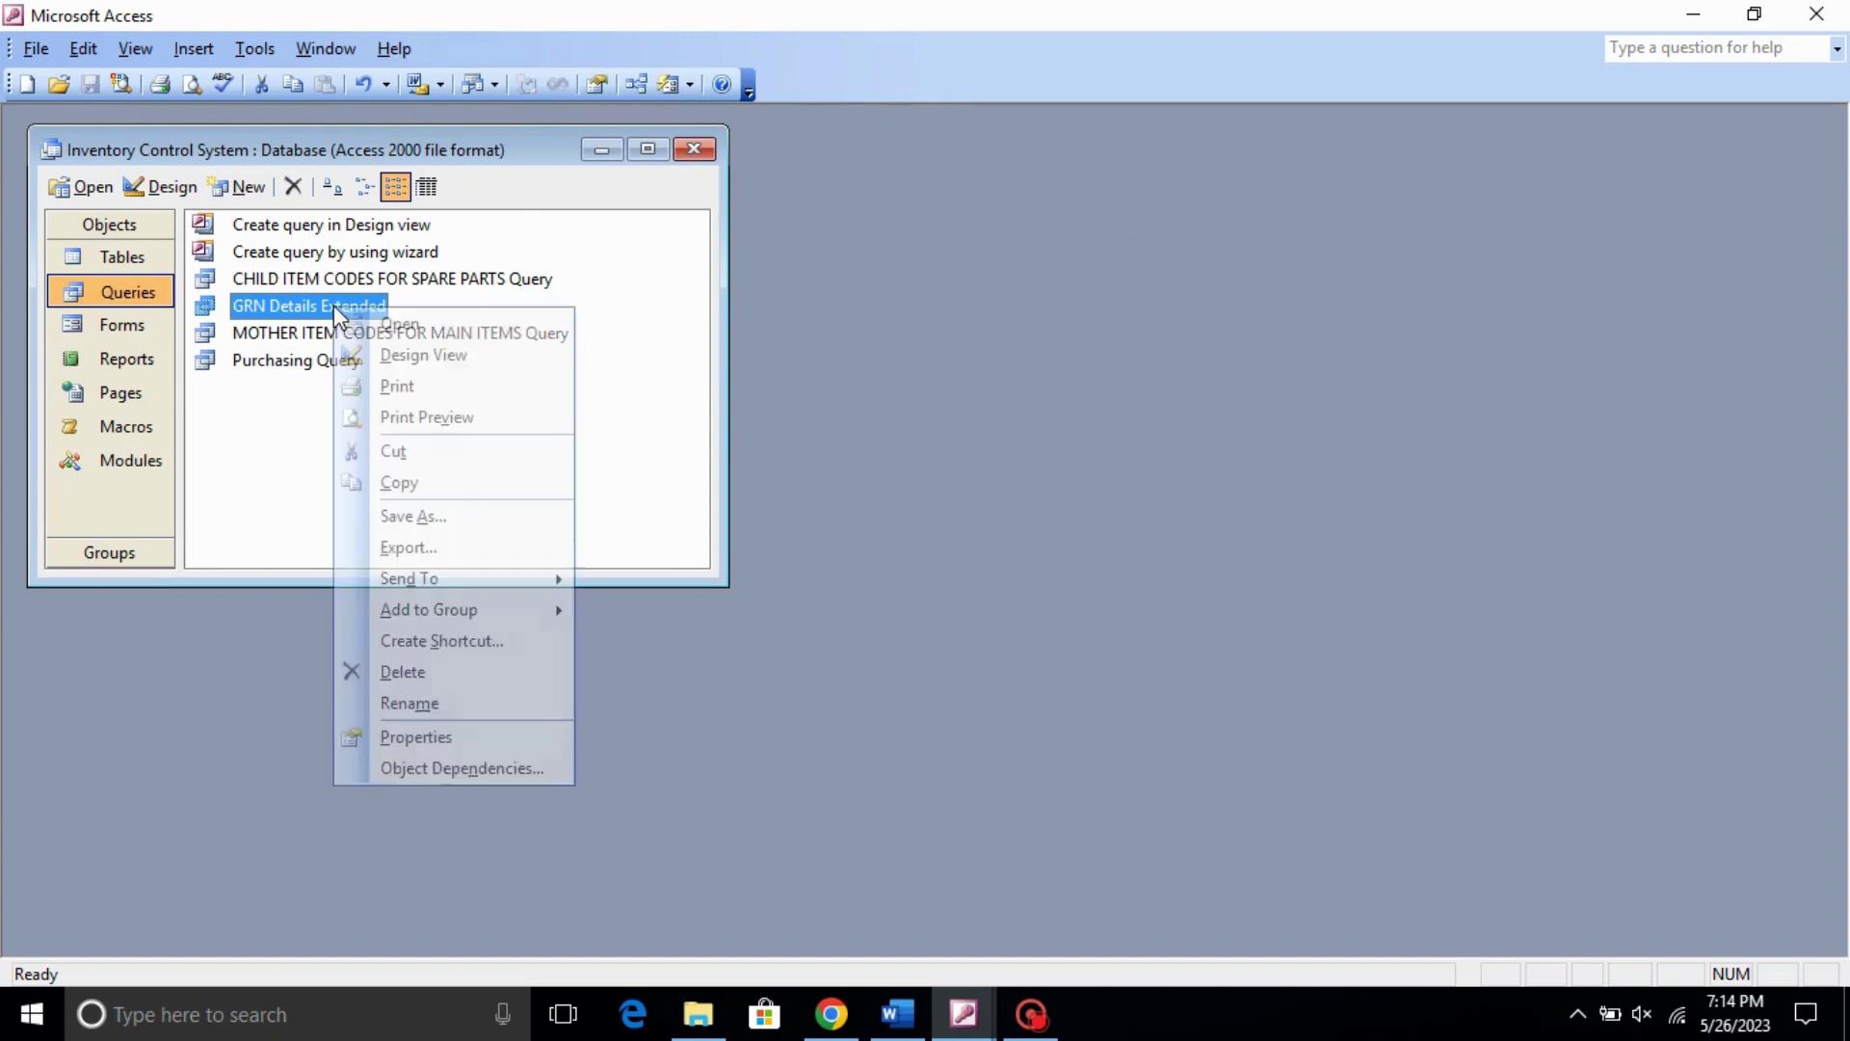
click(410, 357)
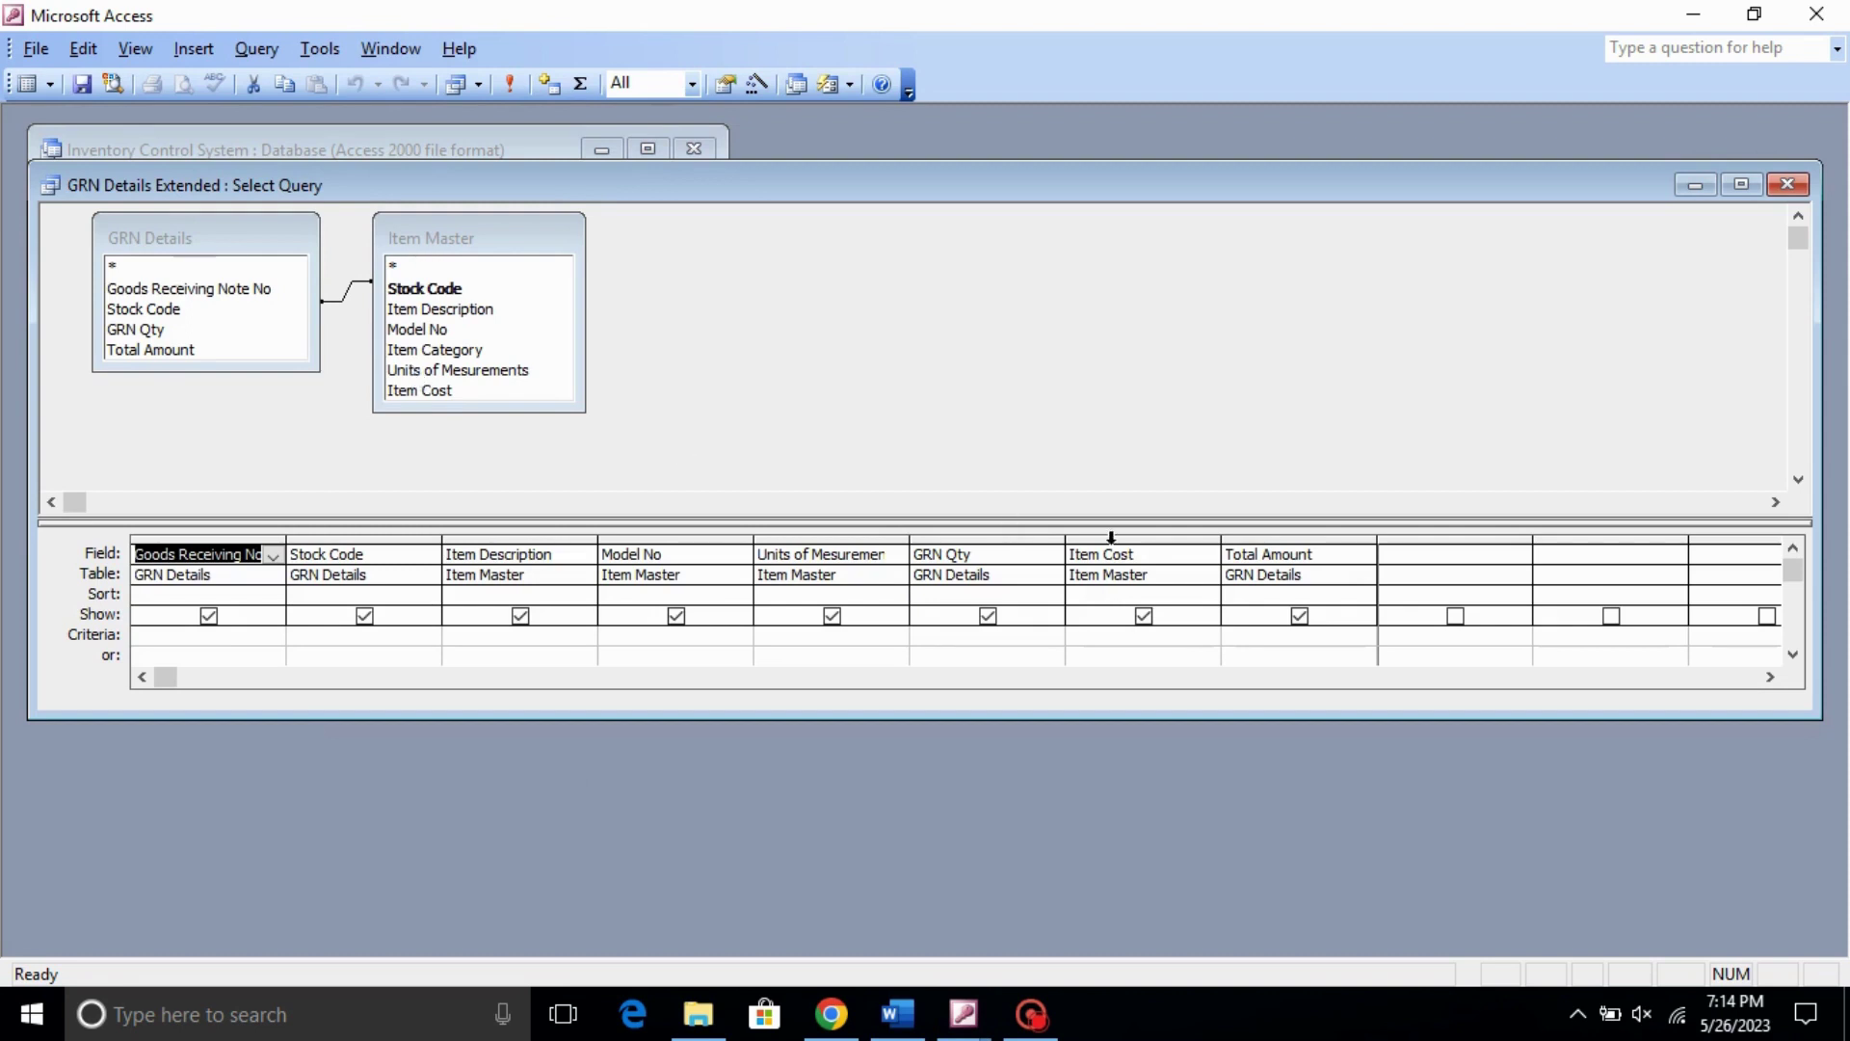
click(1322, 554)
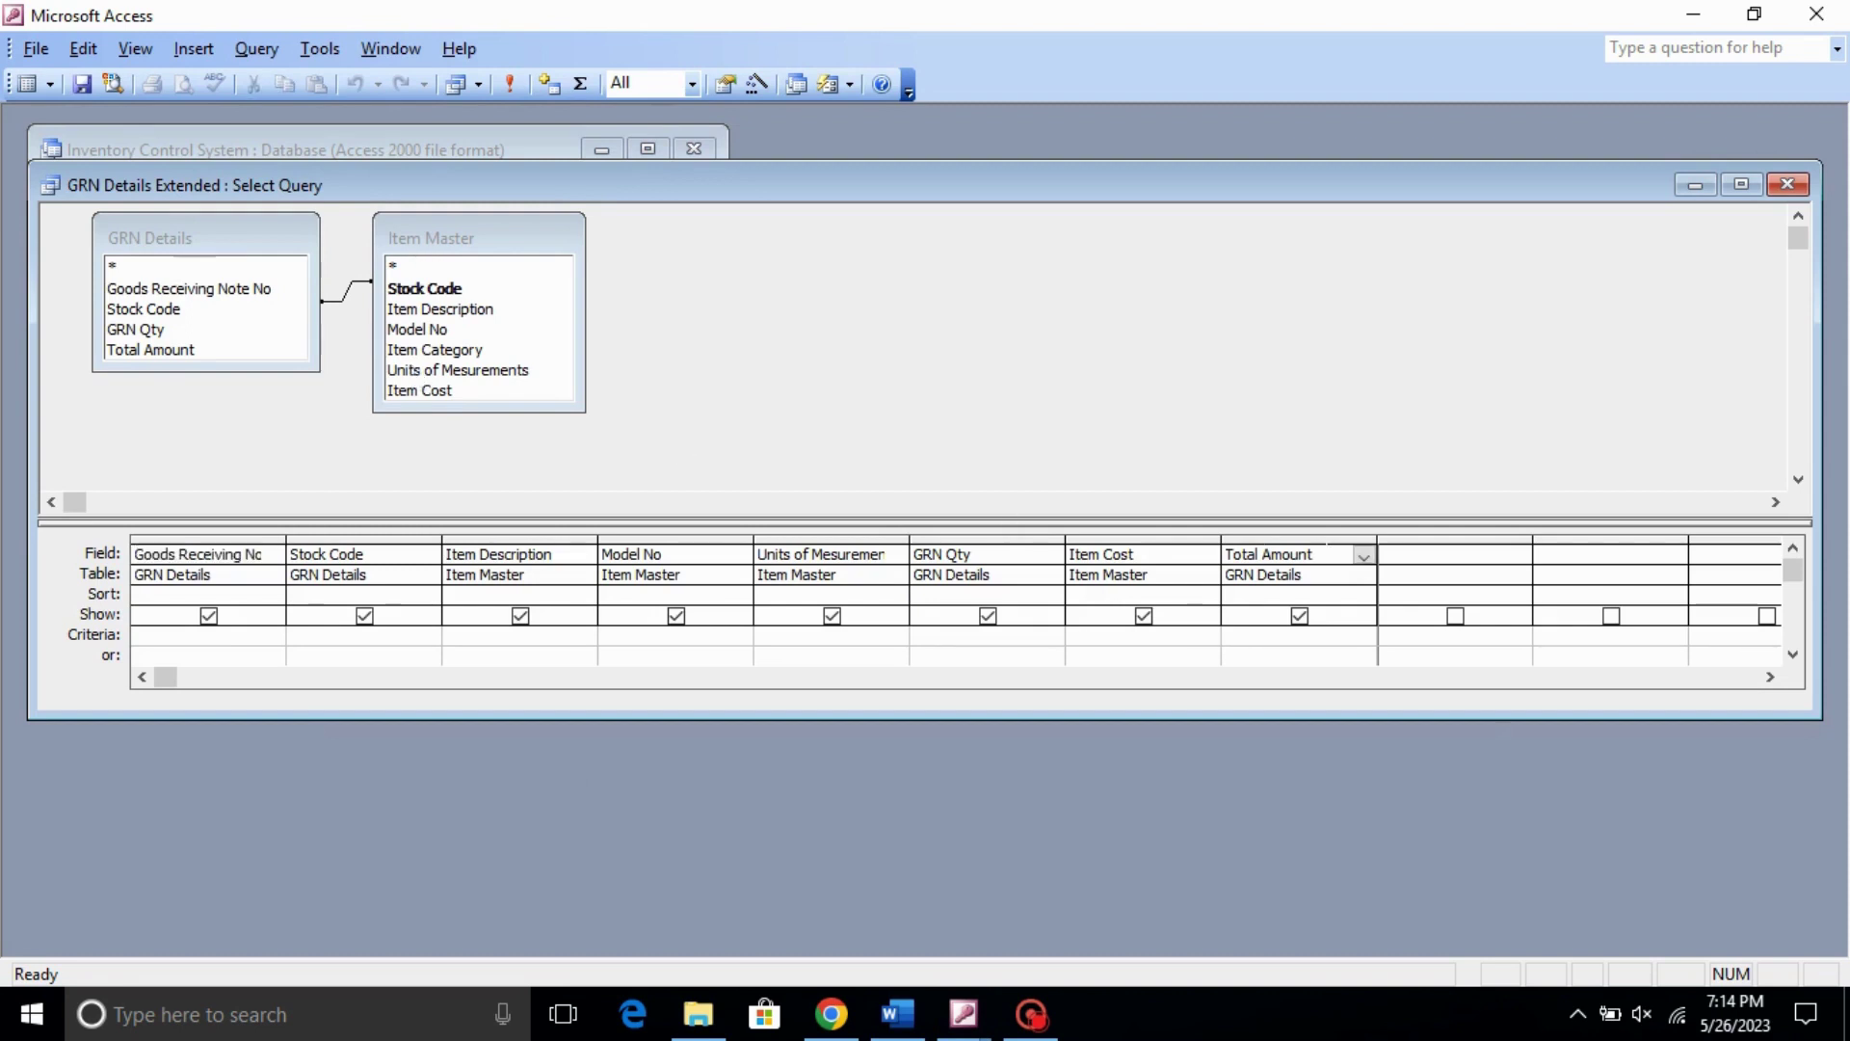
right_click(1322, 554)
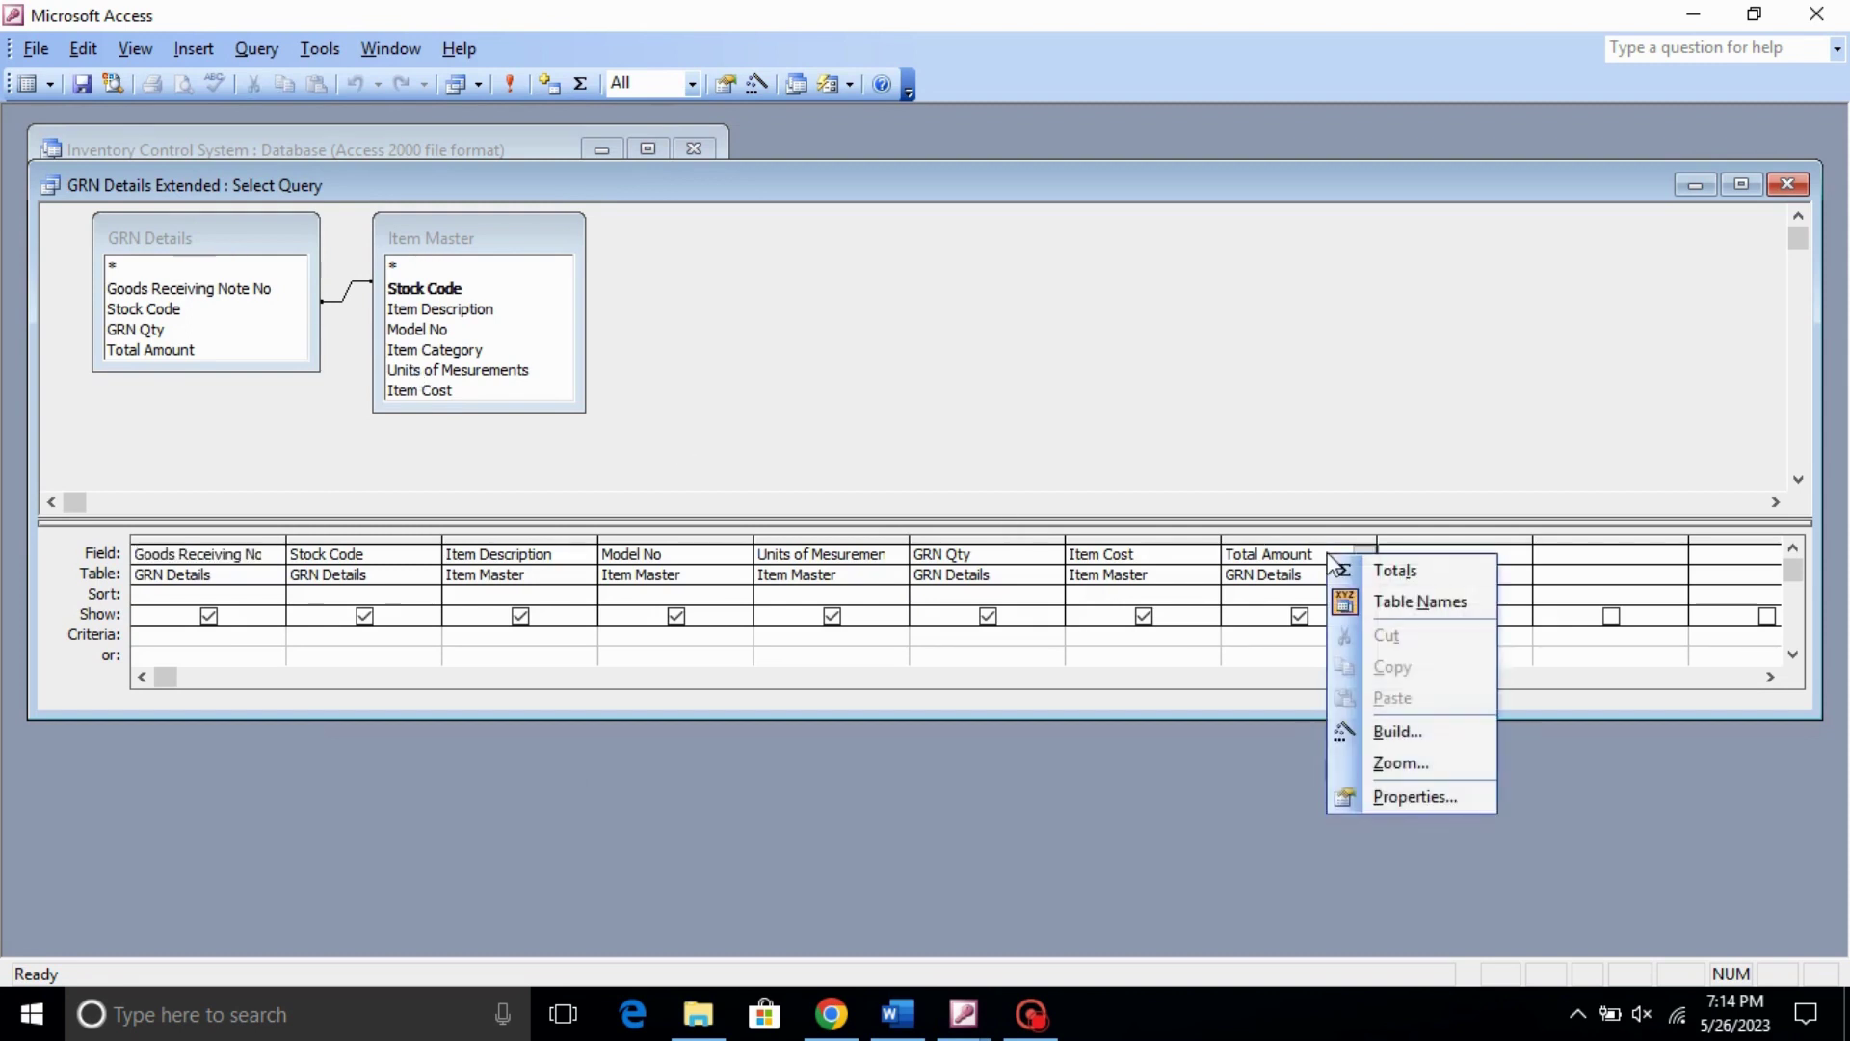
click(1405, 730)
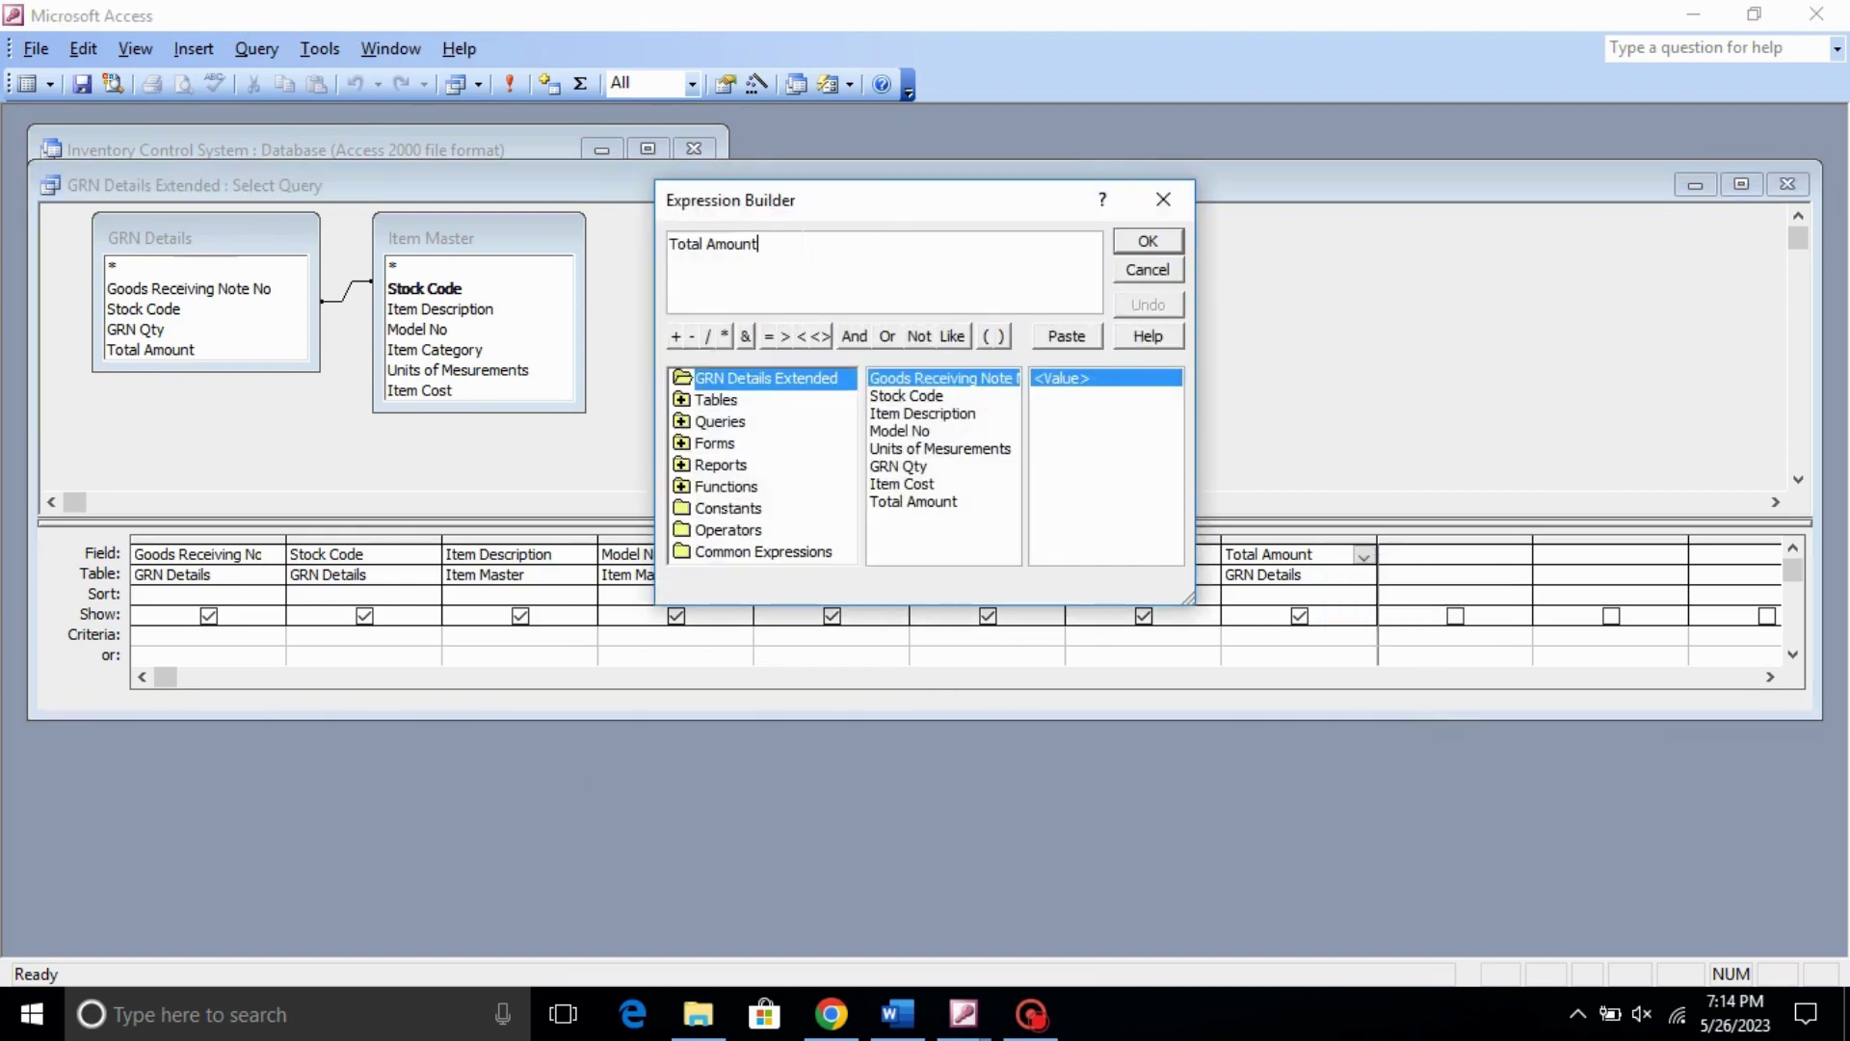
- Begin the calculated field expression as Total Amount: ([GRN Qty], removing the «Expr» placeholder
text(:)
double_click(921, 467)
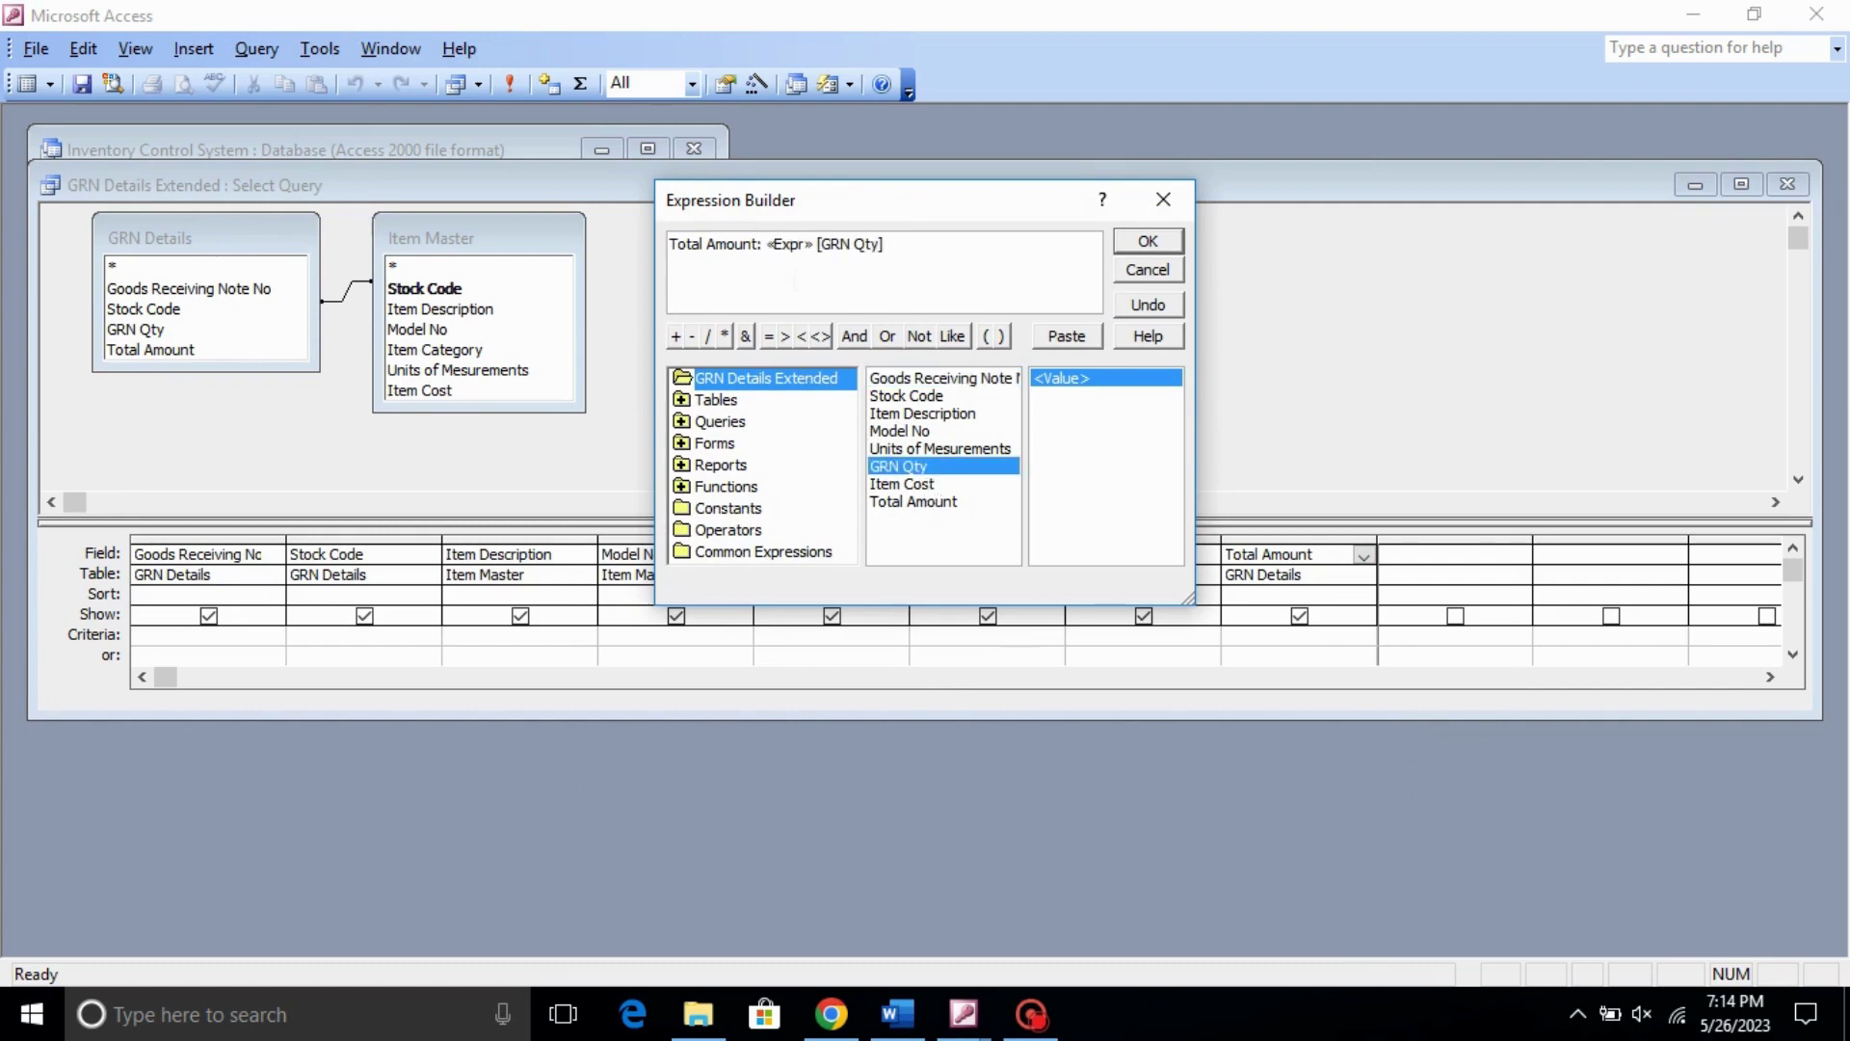
key(Delete)
key(Delete)
key(Delete)
key(Delete)
key(Delete)
key(Delete)
key(Delete)
text(()
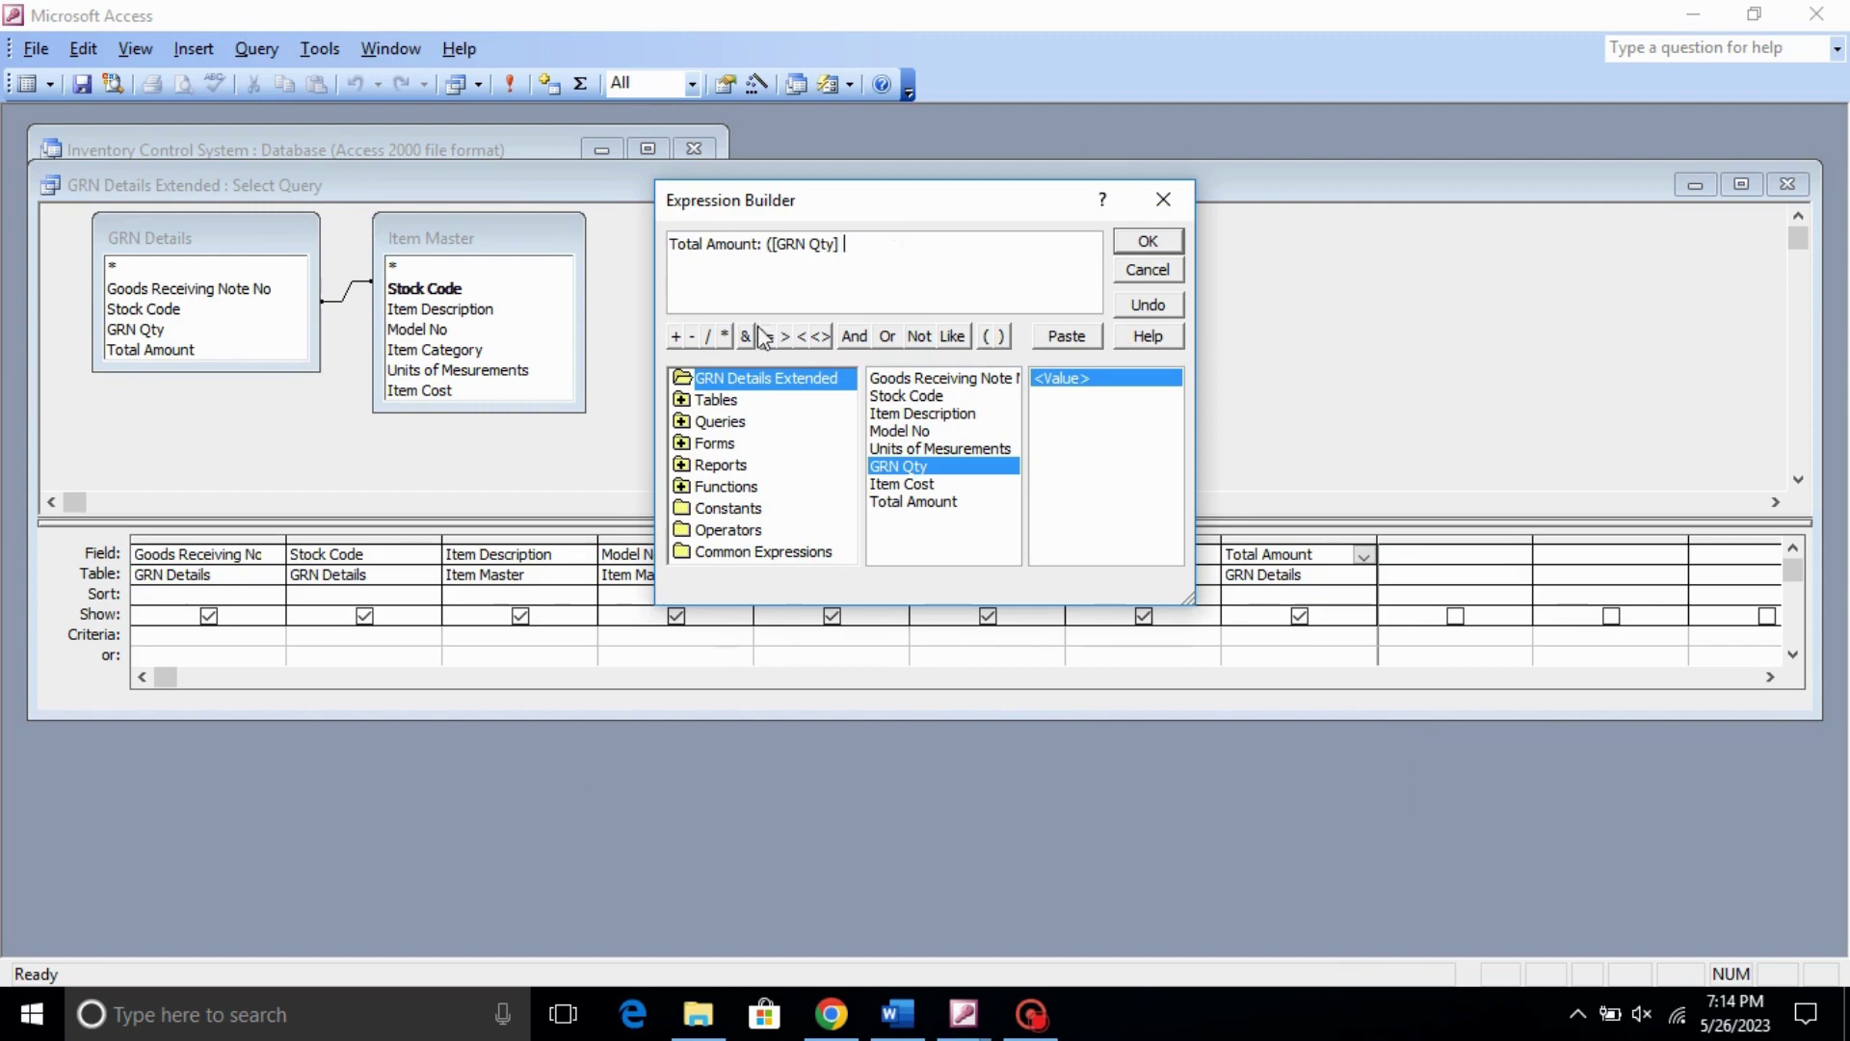
- Complete the Total Amount expression by multiplying GRN Qty by Item Cost, and apply it to the query field
click(708, 337)
key(BackSpace)
key(BackSpace)
click(723, 336)
click(925, 485)
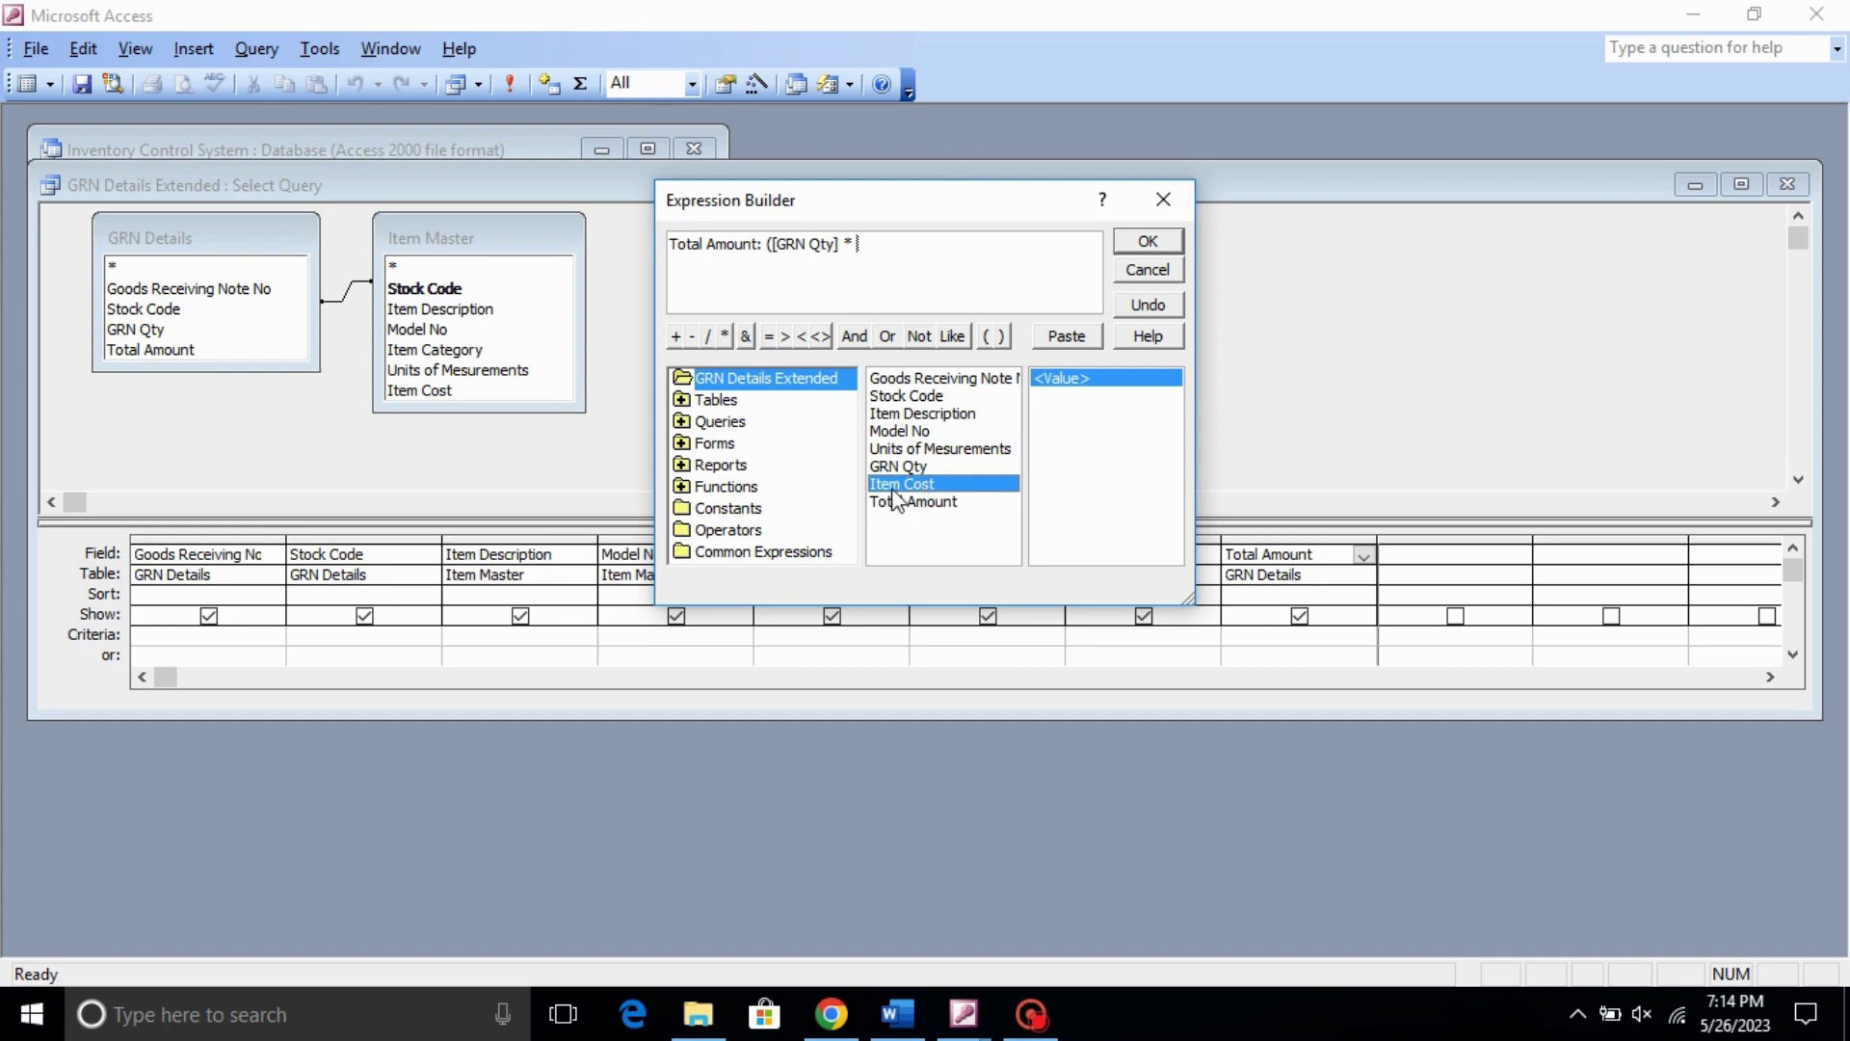
double_click(901, 485)
click(1147, 243)
click(1307, 576)
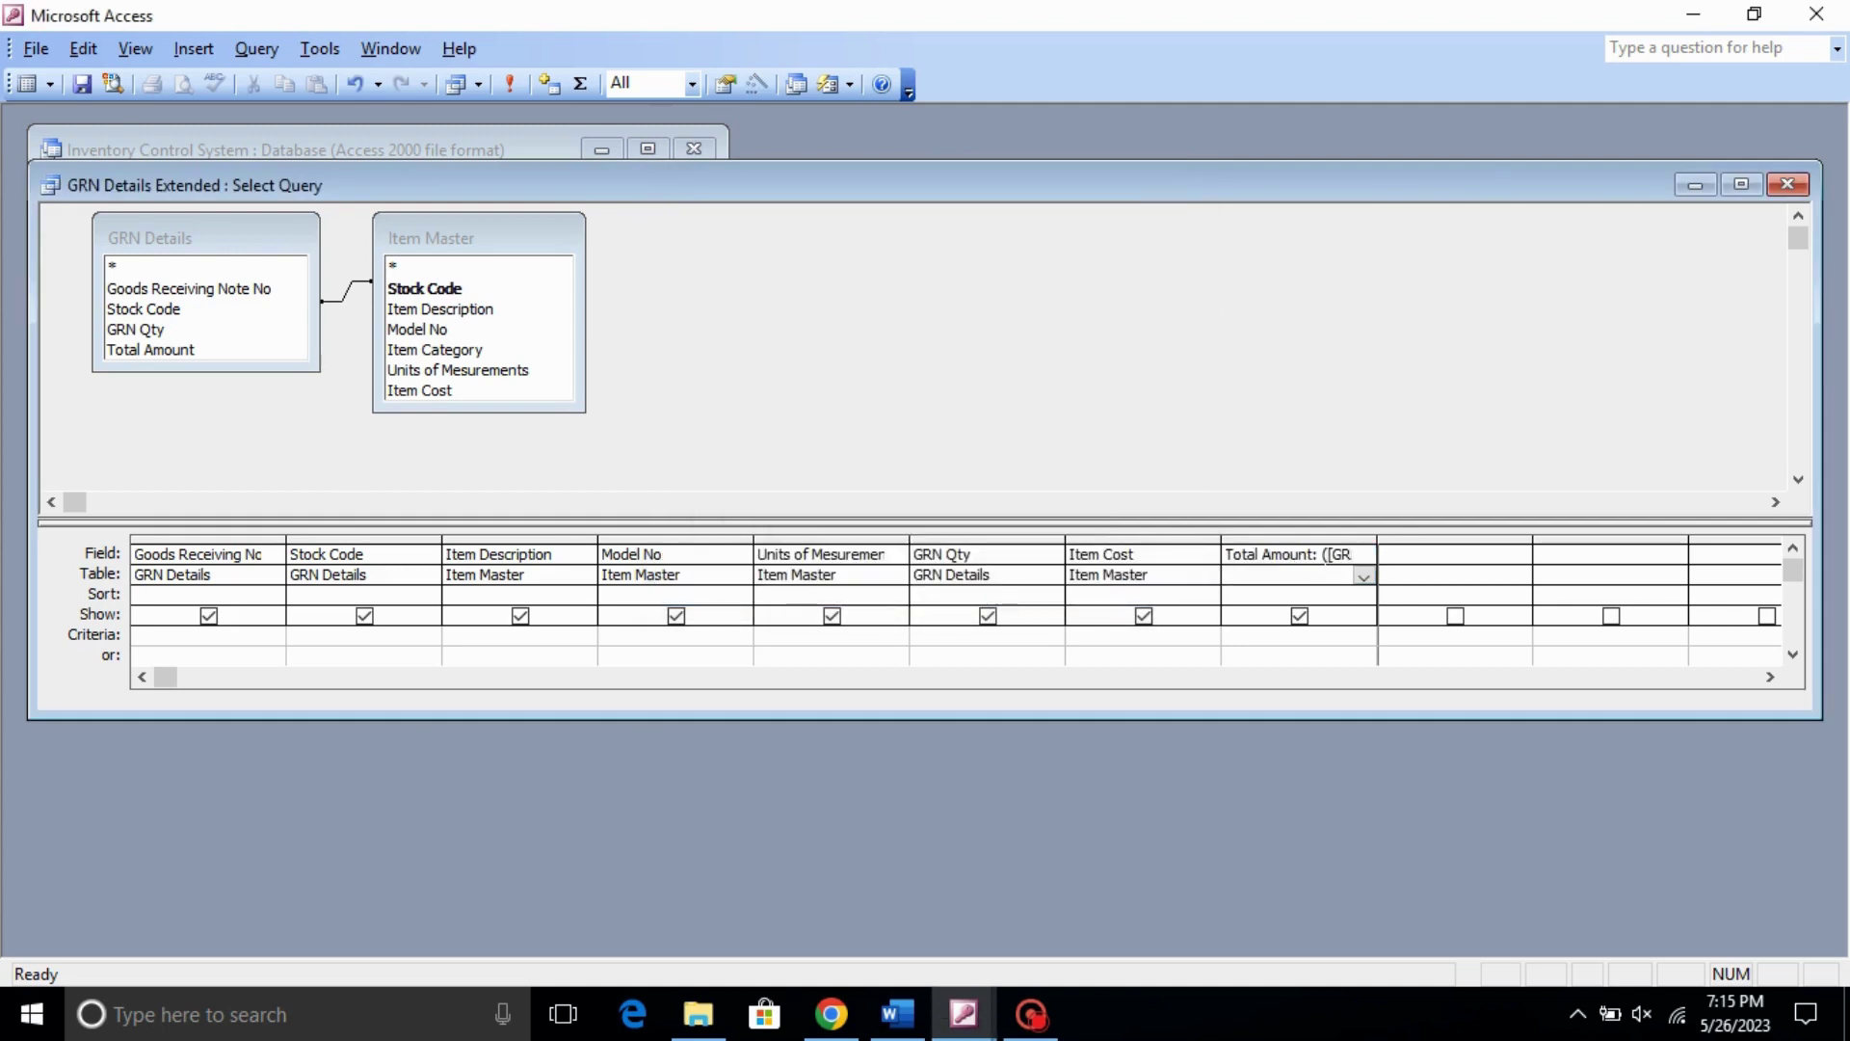
- View the query in Datasheet view, and close it with its changes saved
click(27, 85)
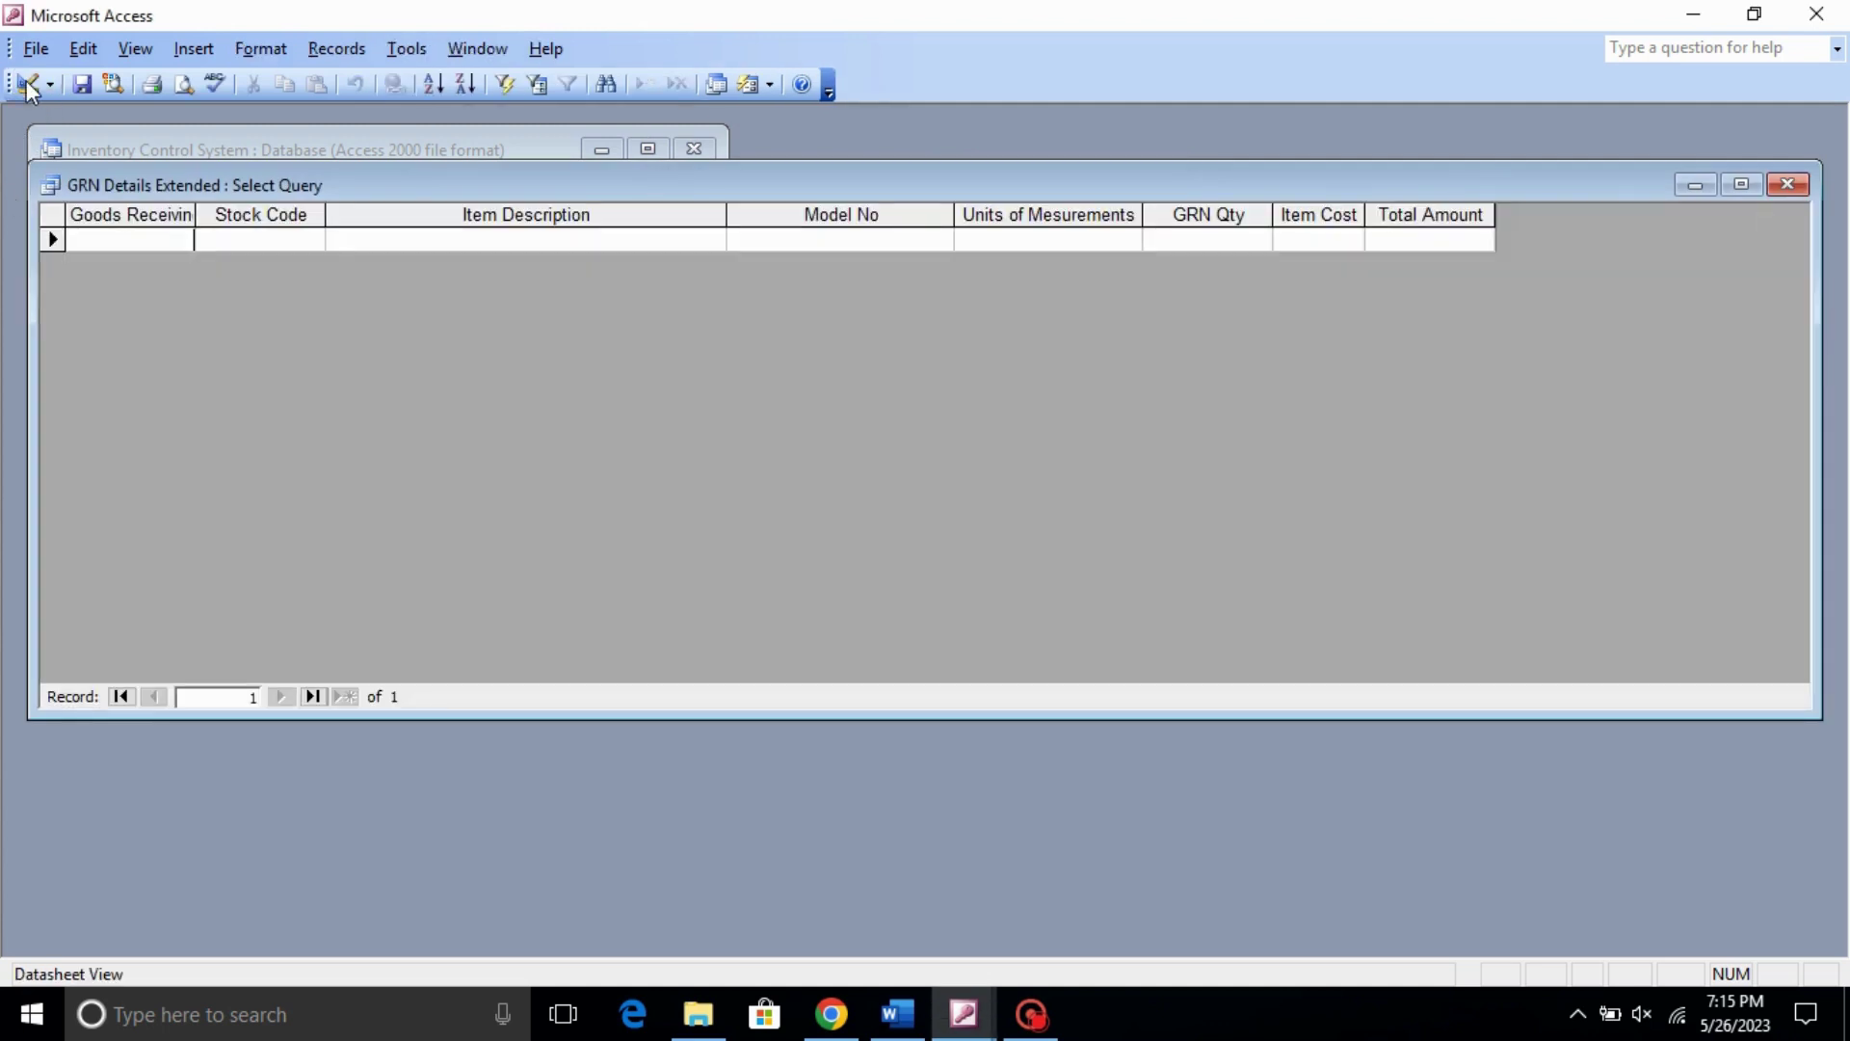
click(1789, 187)
click(821, 576)
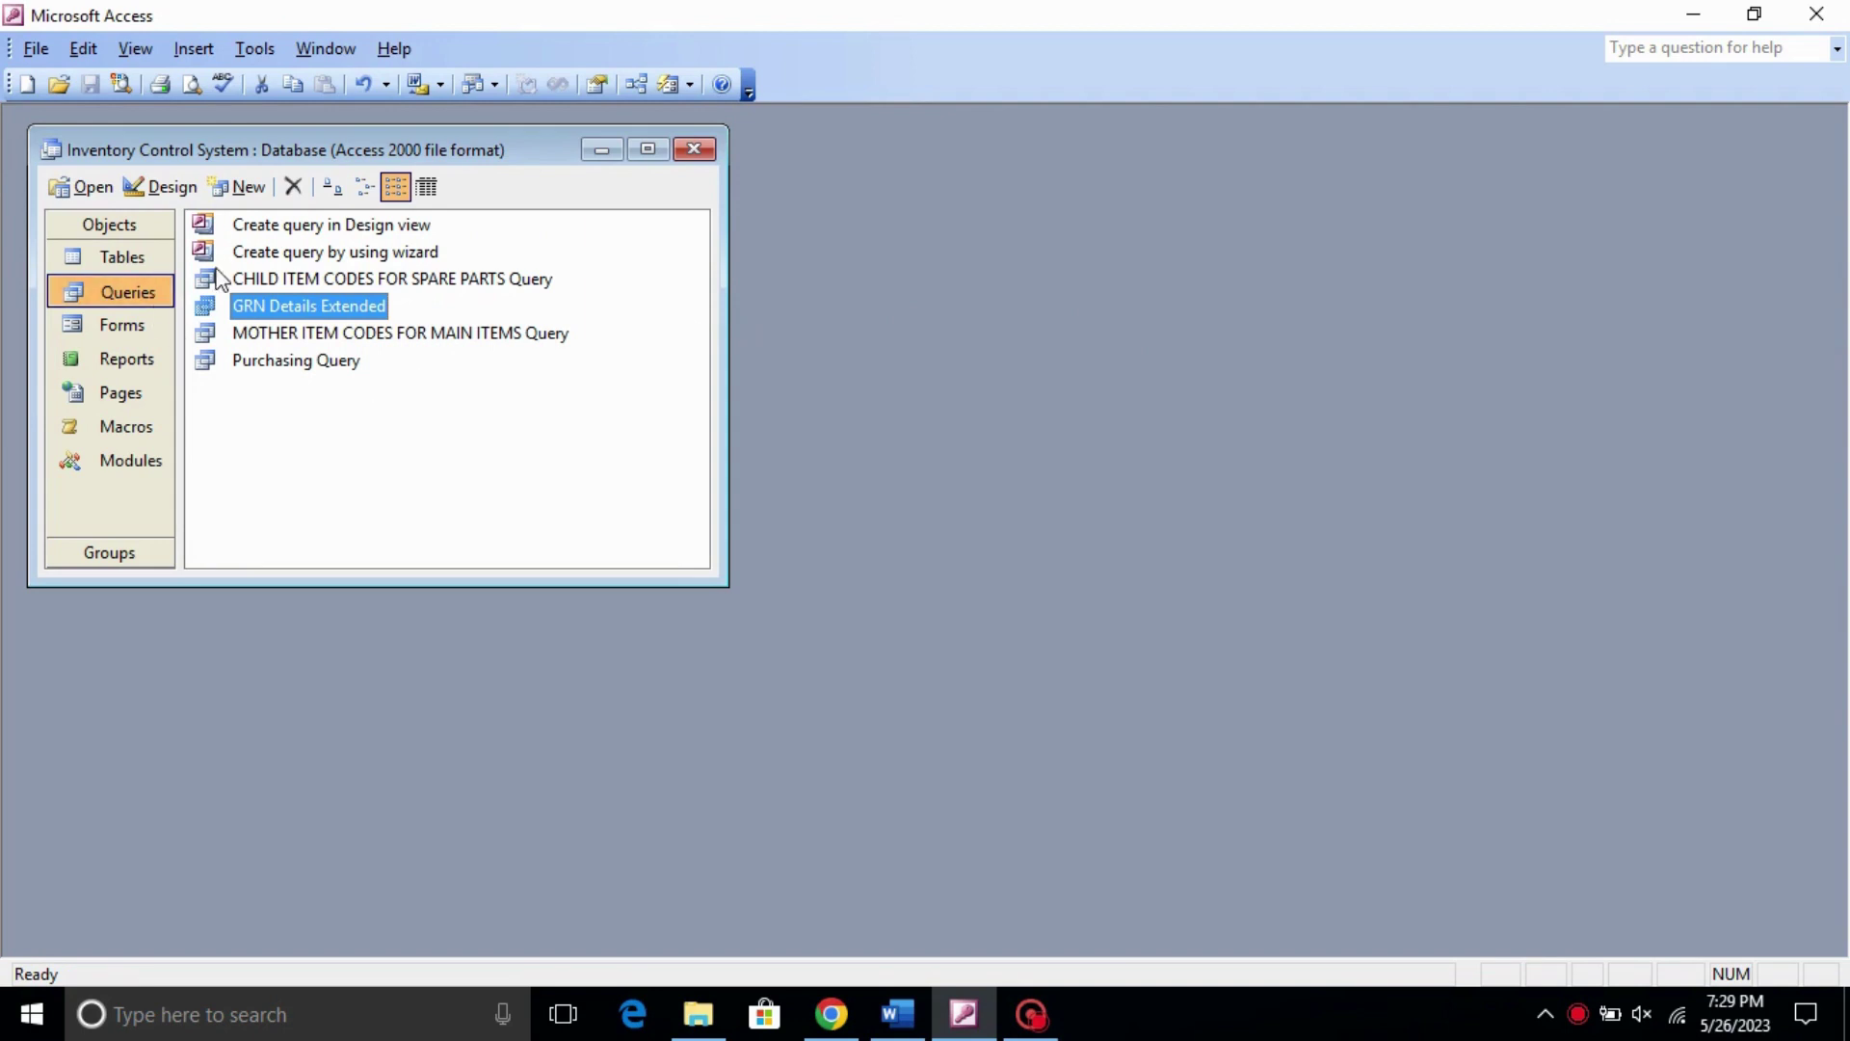
- Start a new query with the Simple Query Wizard, using the Goods Receivings table as its source
click(247, 198)
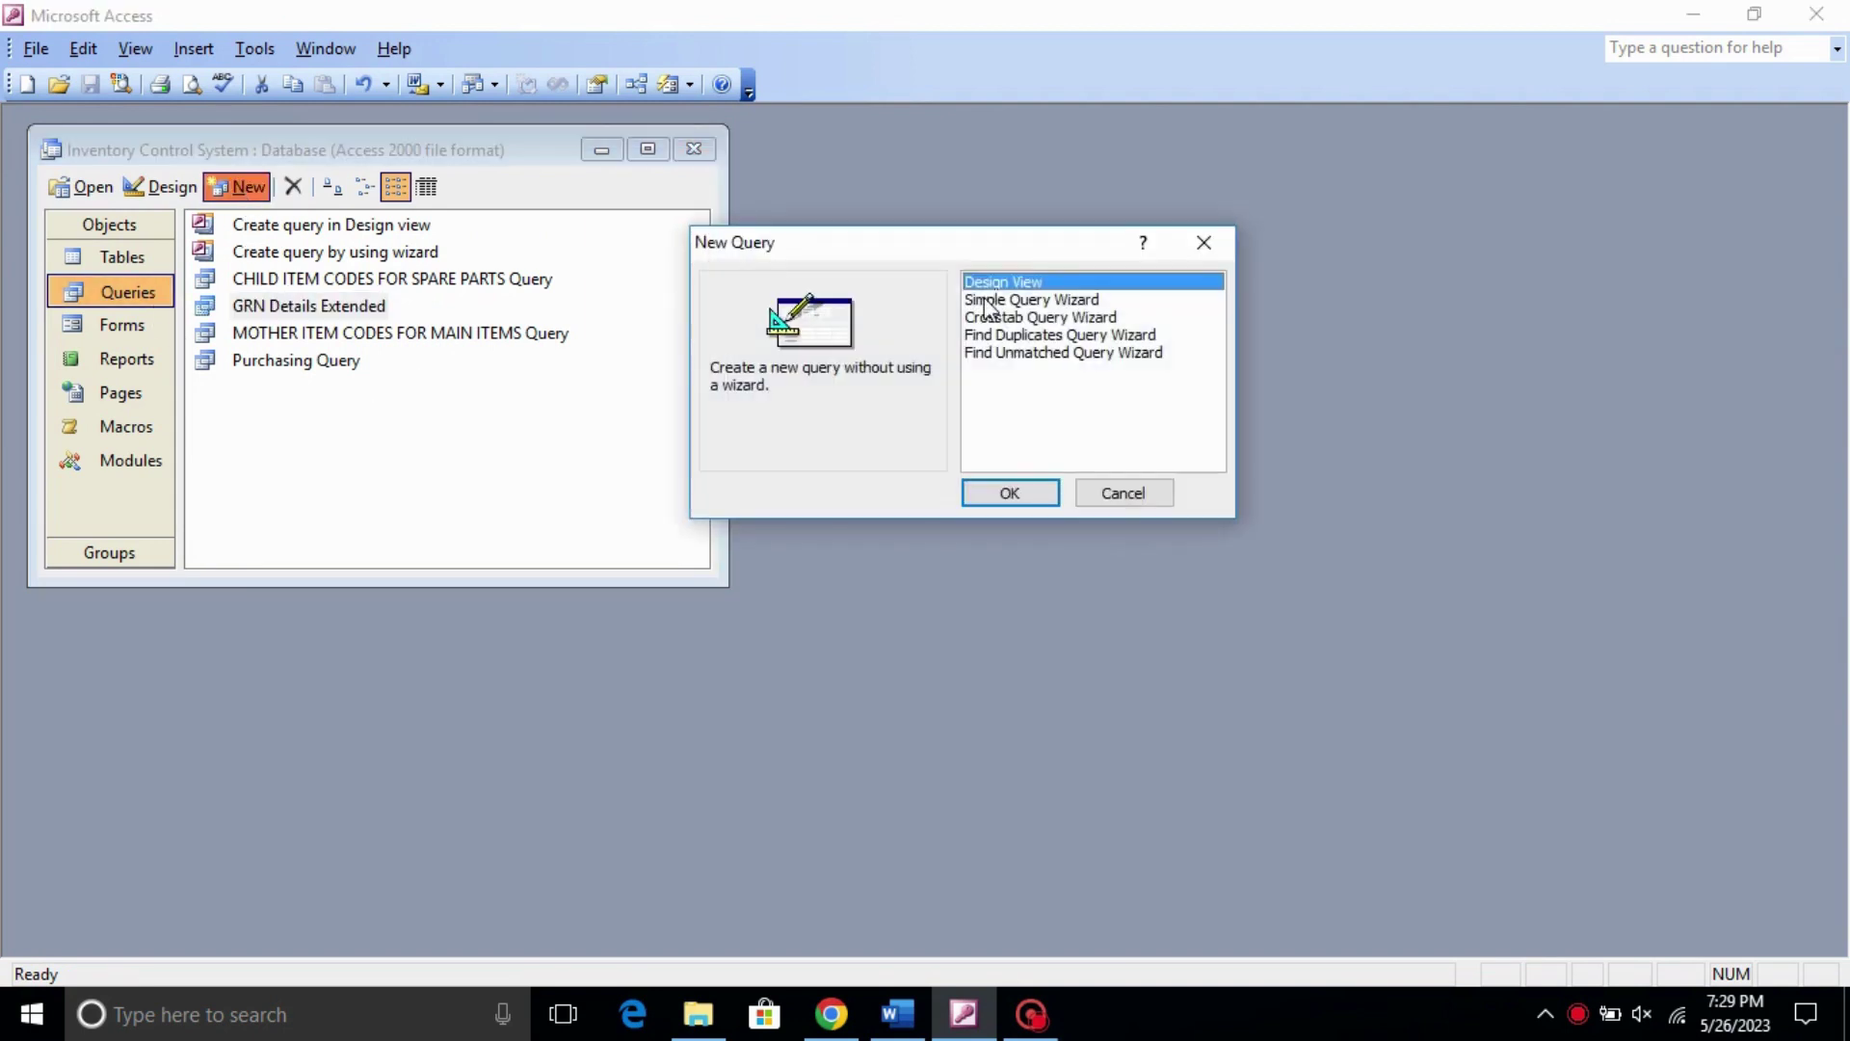
click(1029, 303)
click(1005, 492)
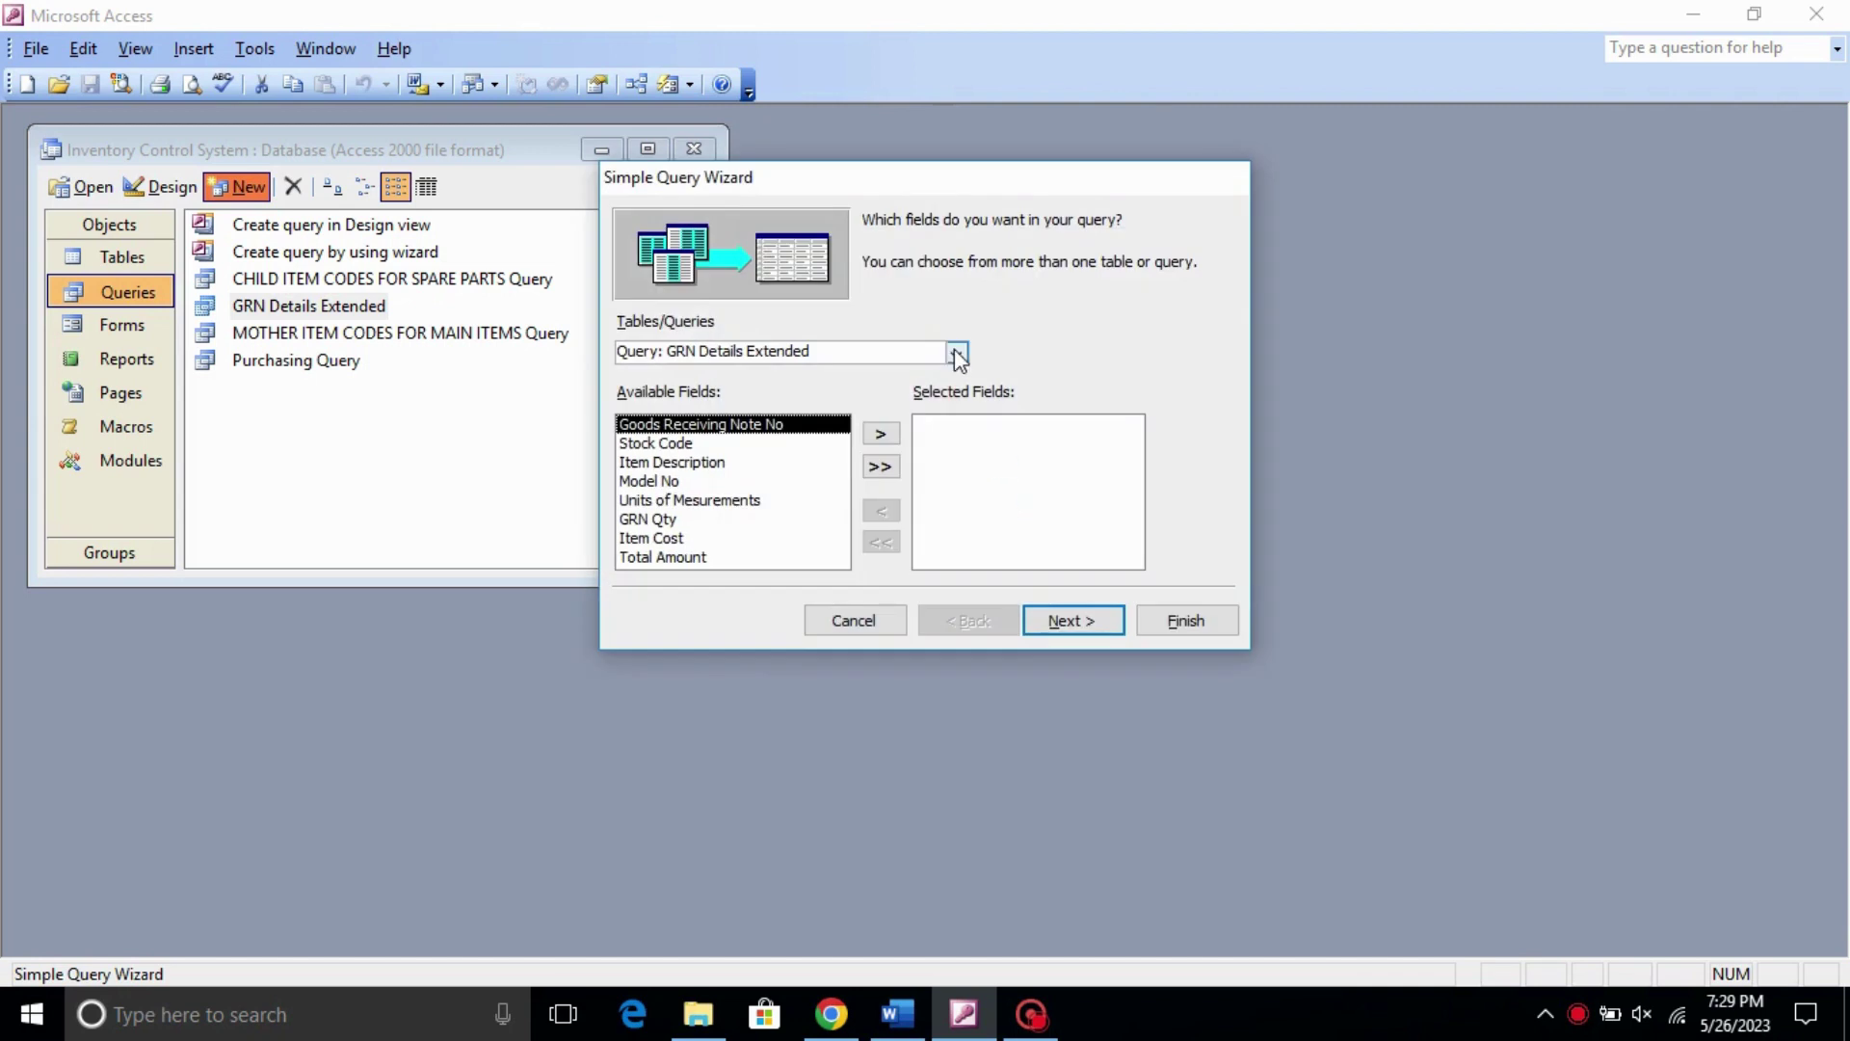
click(957, 355)
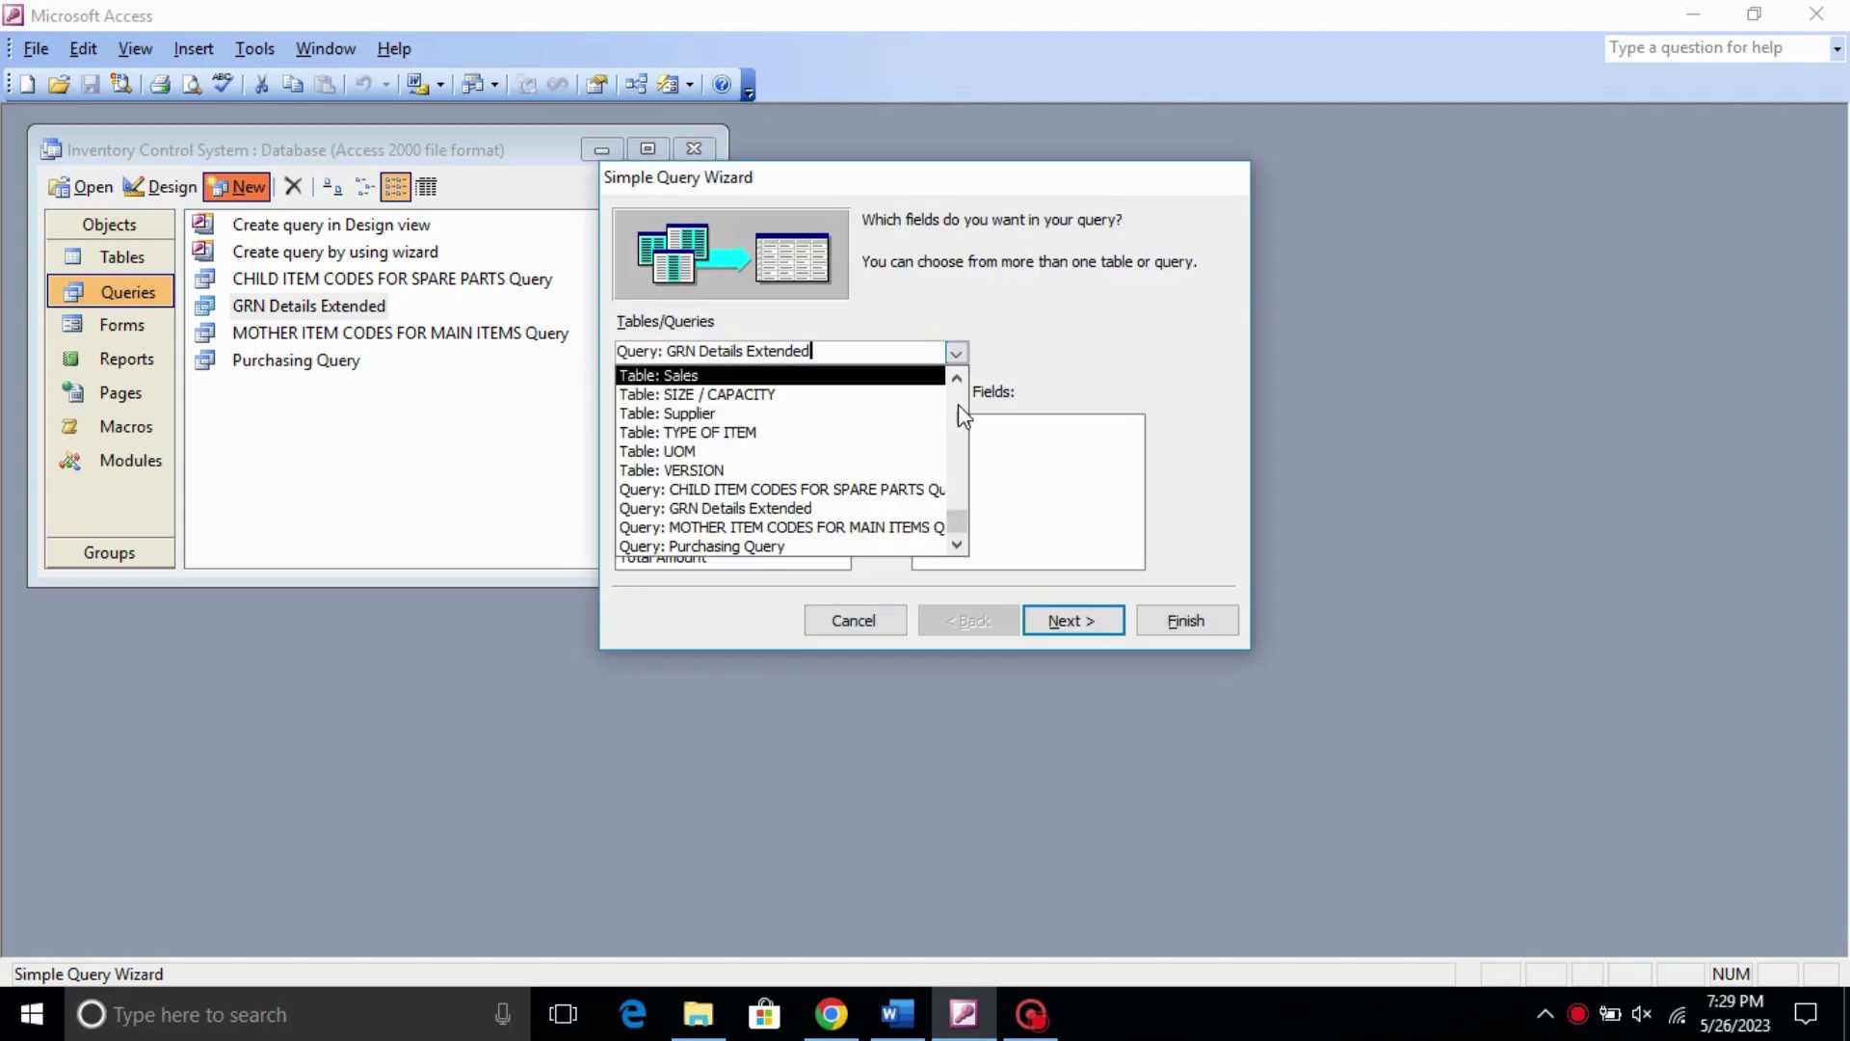
drag(953, 522, 951, 387)
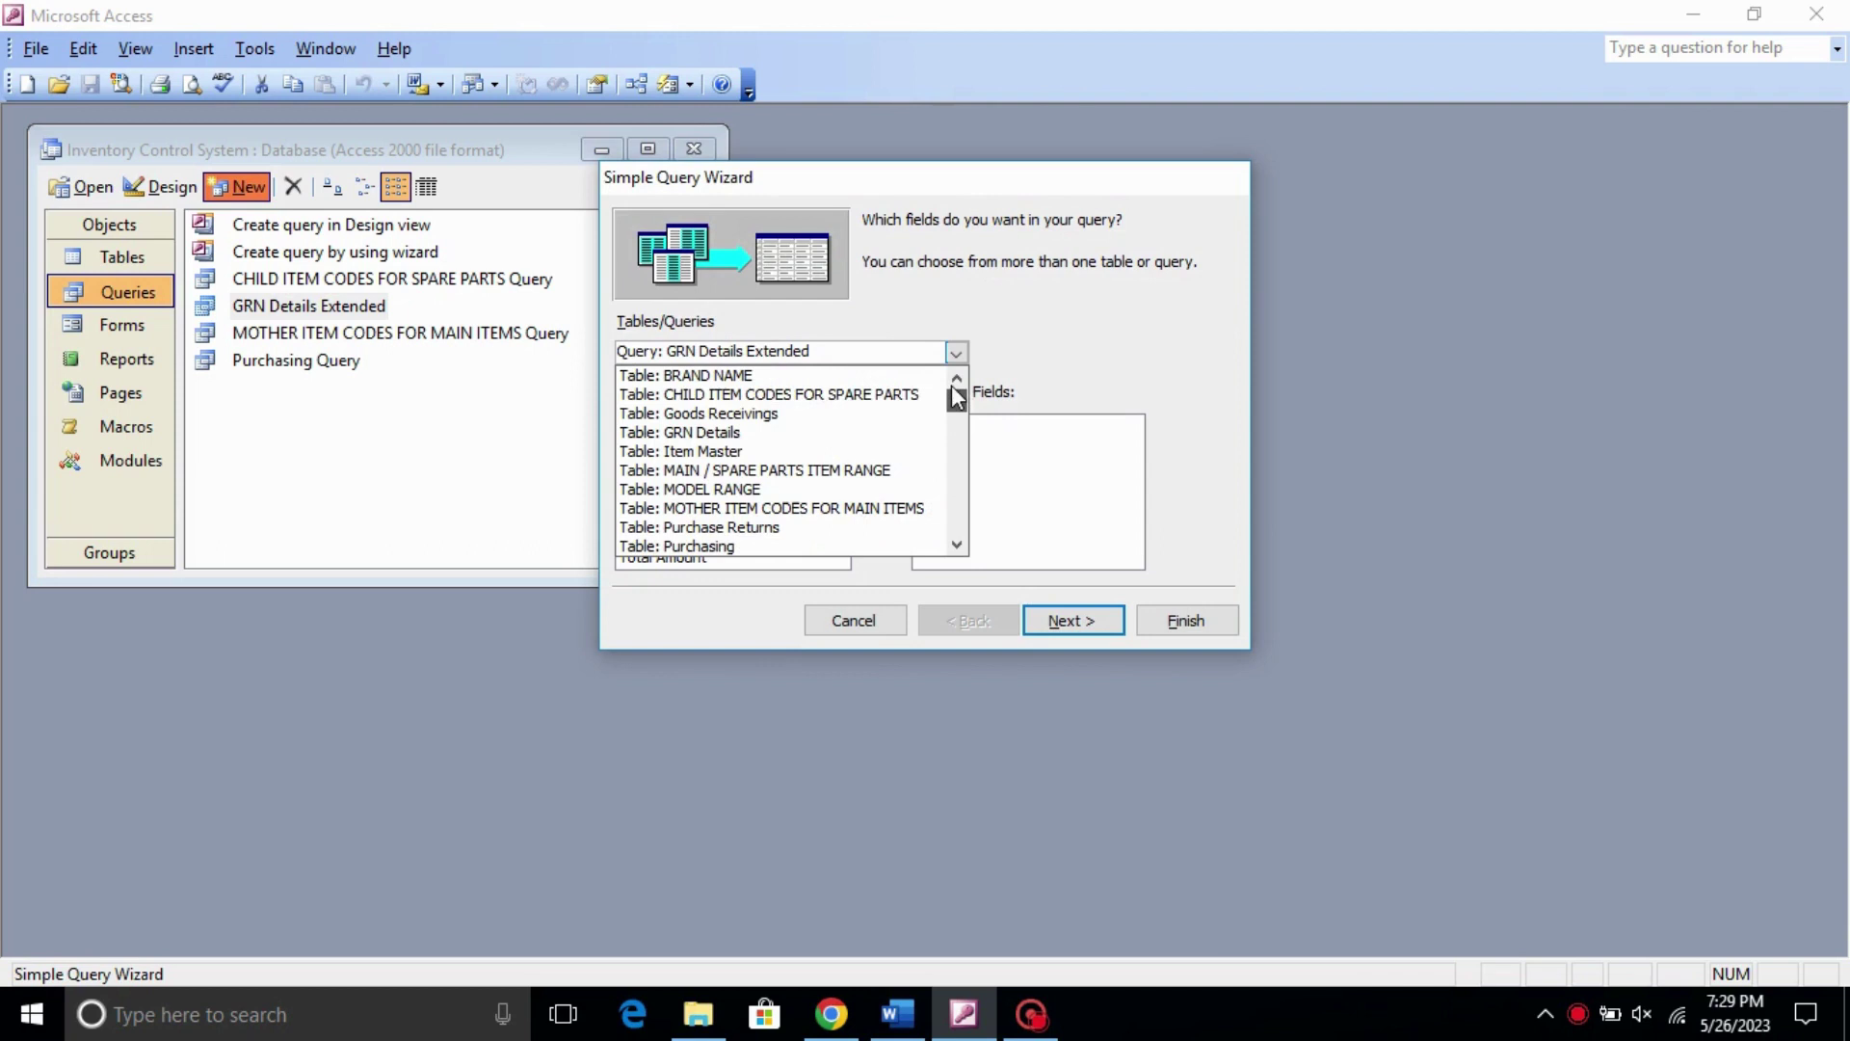
click(797, 416)
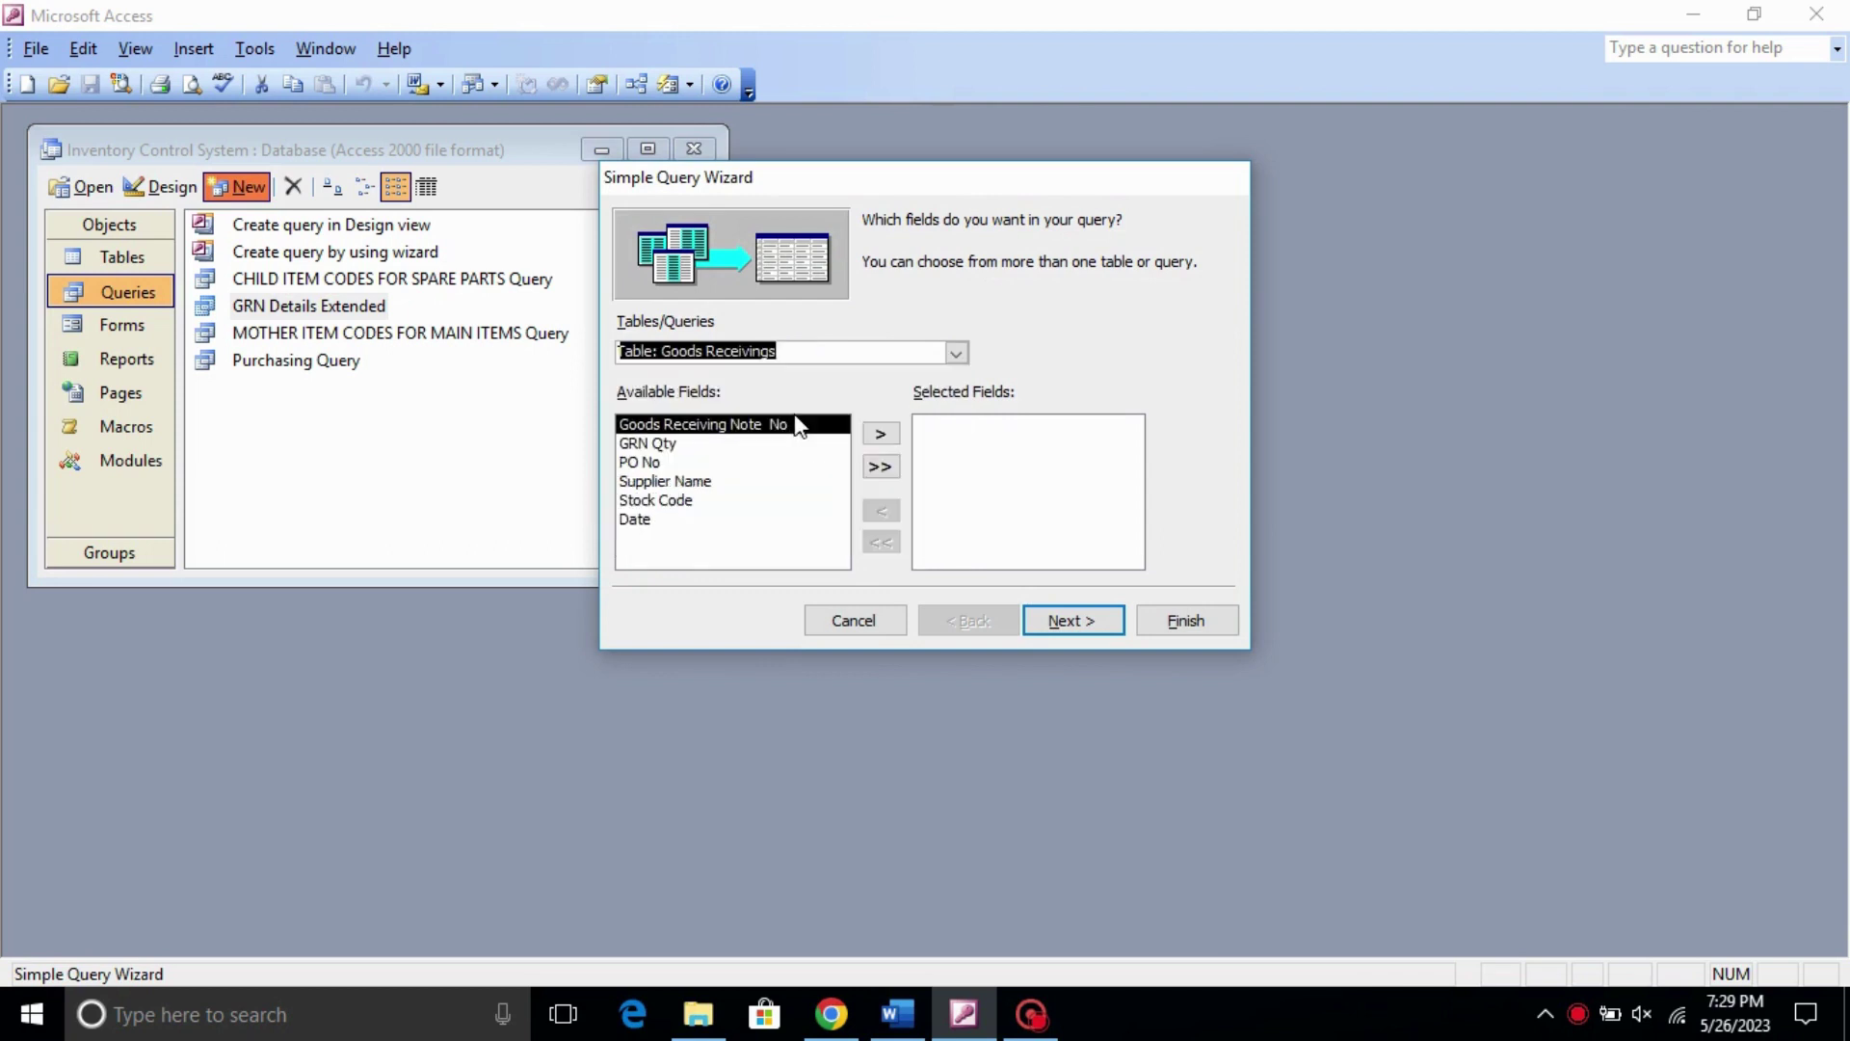
- Include the Goods Receiving Note No, Date, PO No and Supplier Name fields in the query, and proceed to its title
click(881, 435)
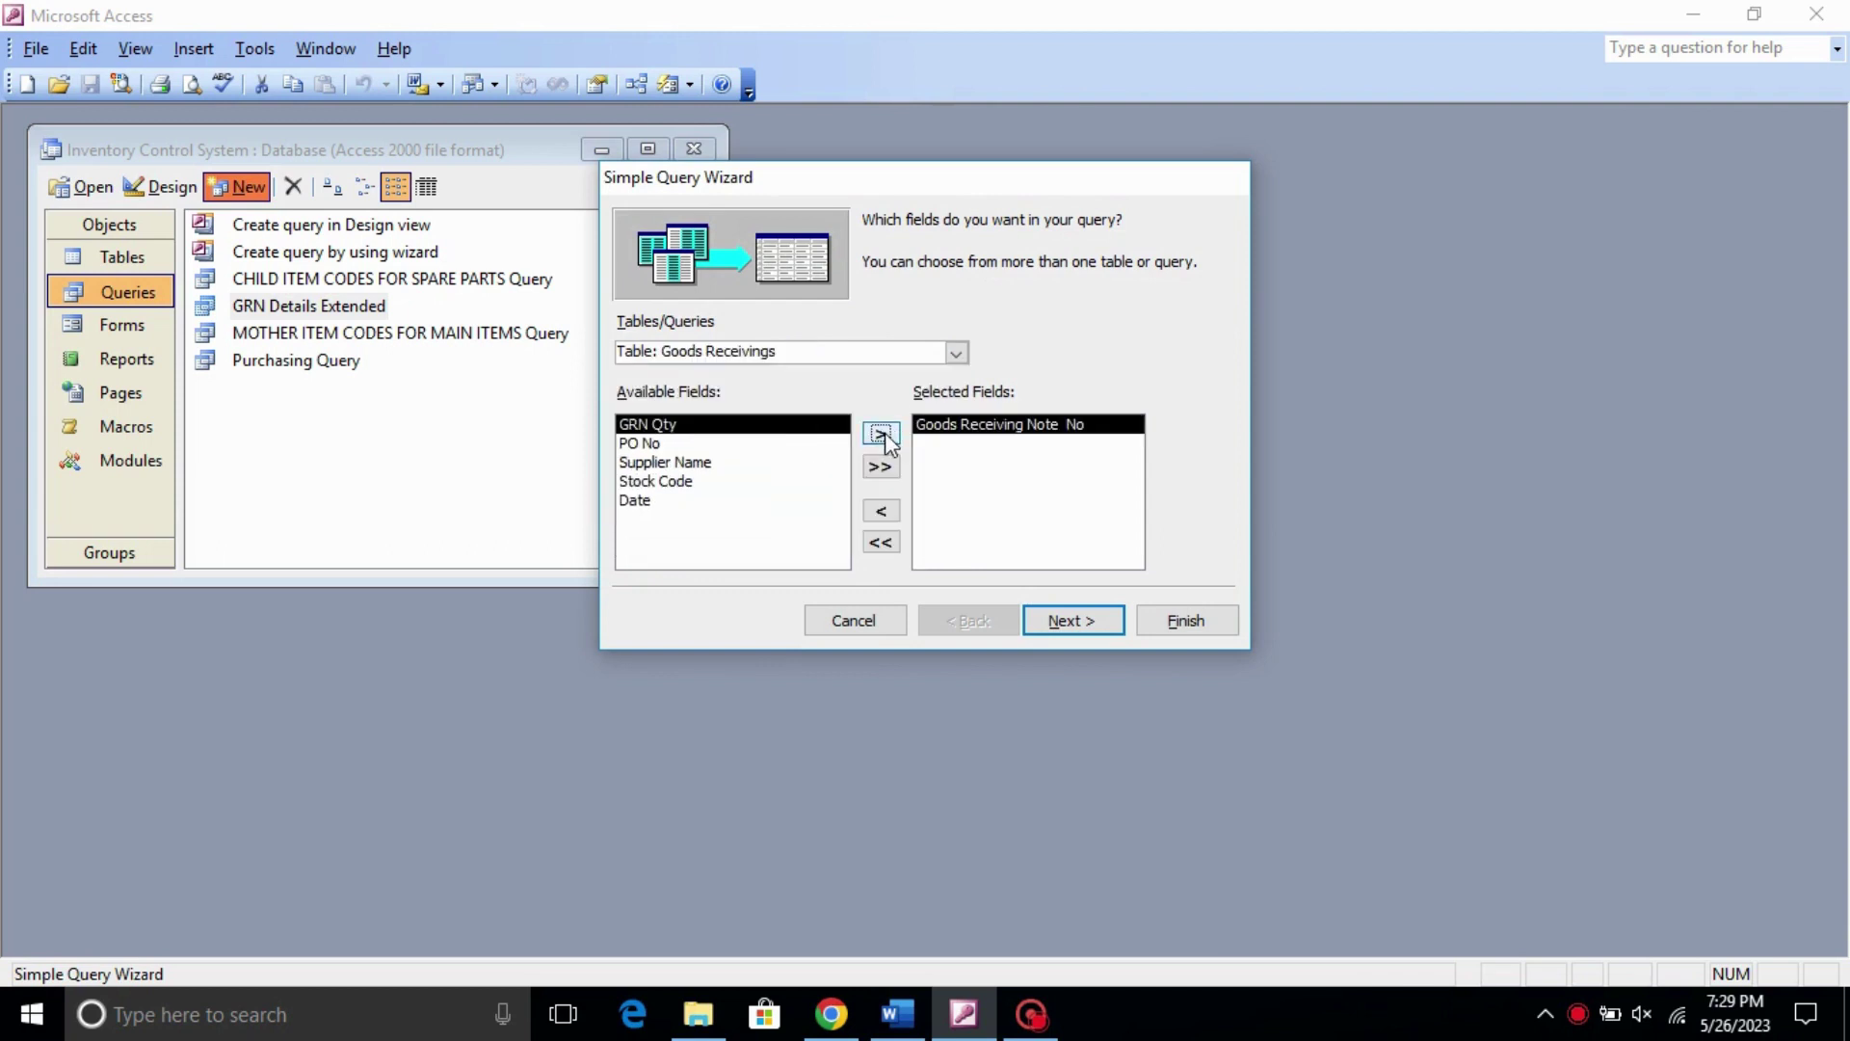
click(644, 500)
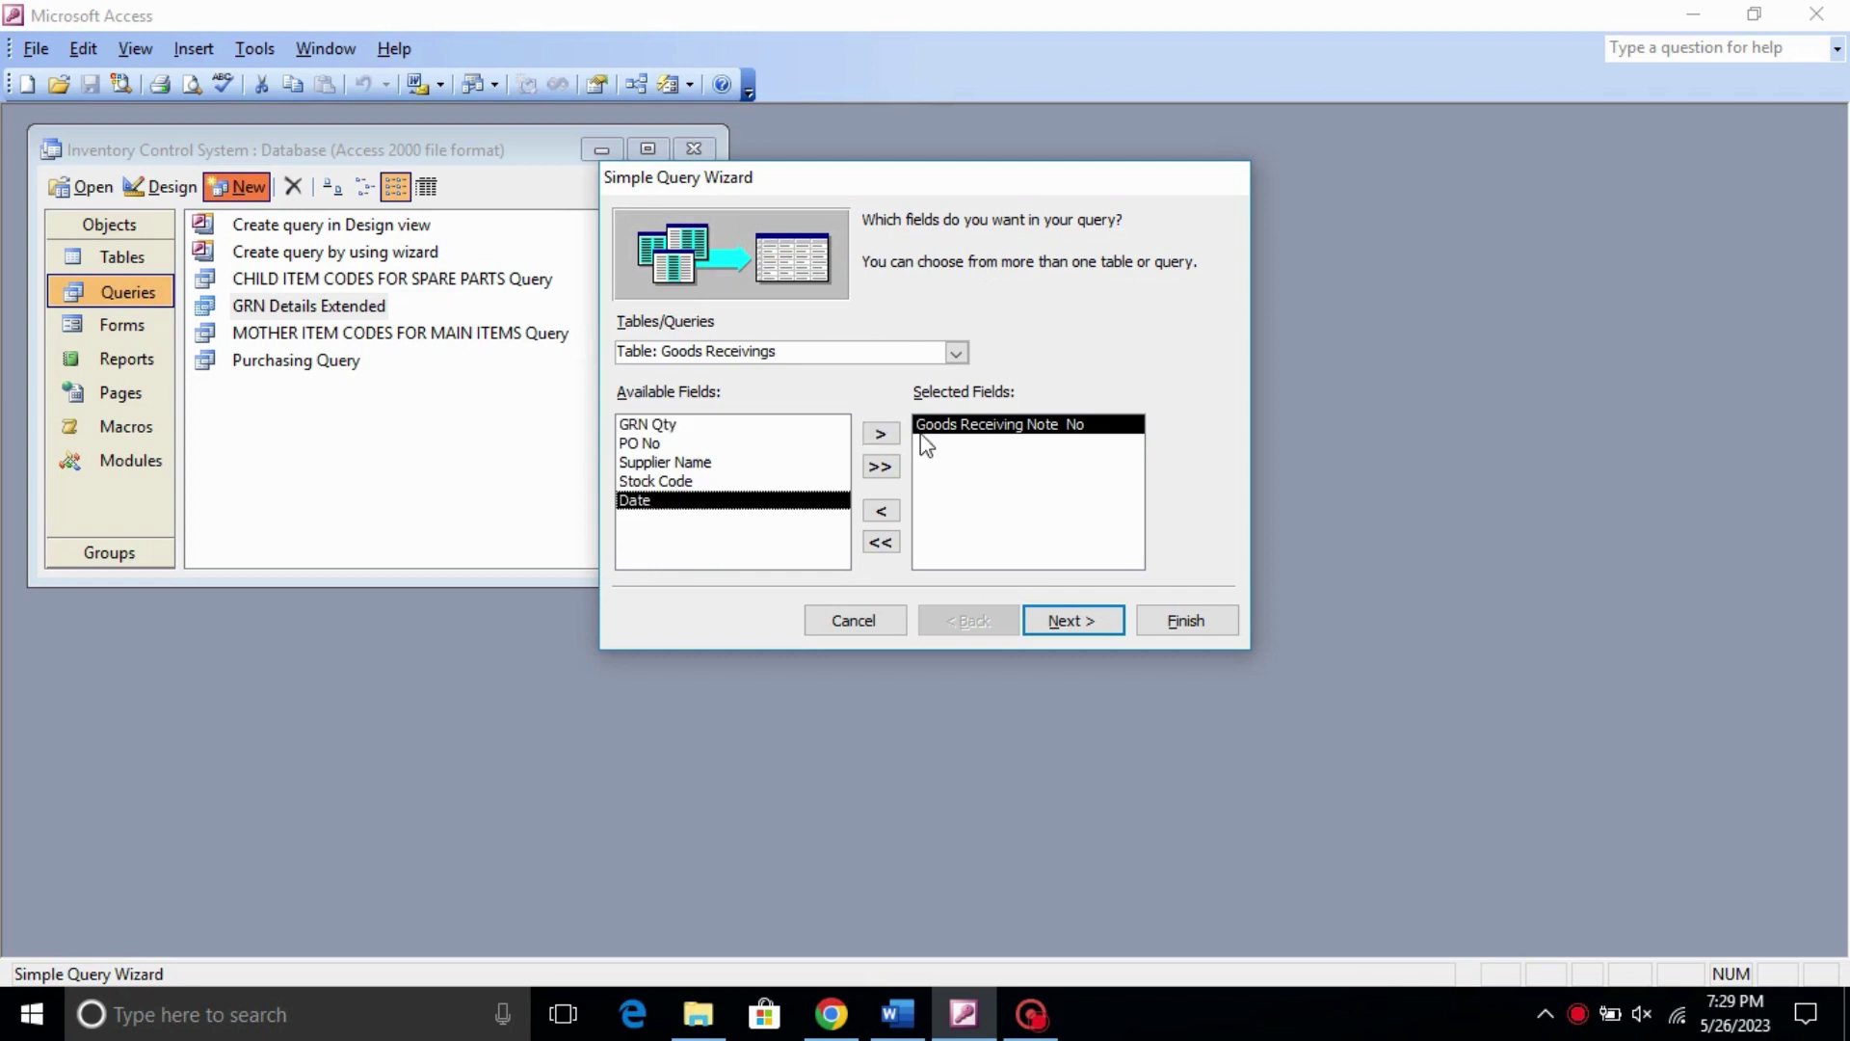
click(881, 434)
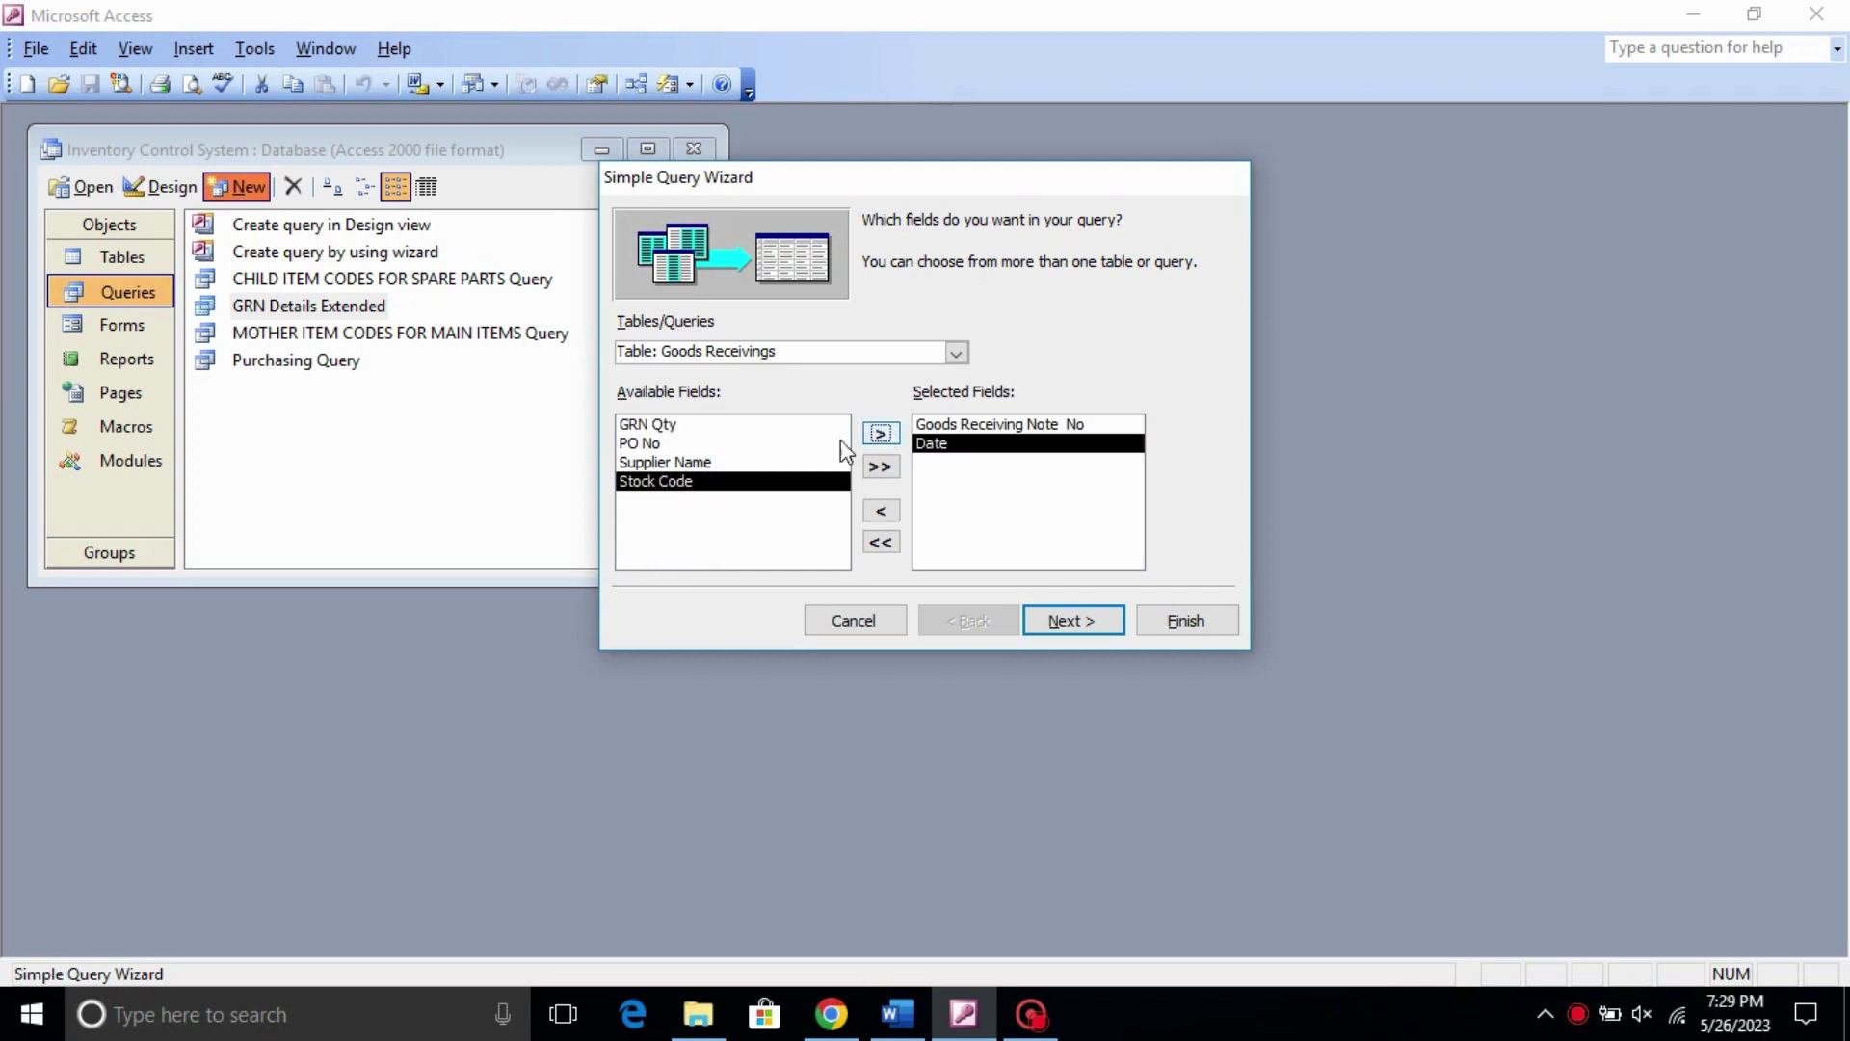
click(643, 444)
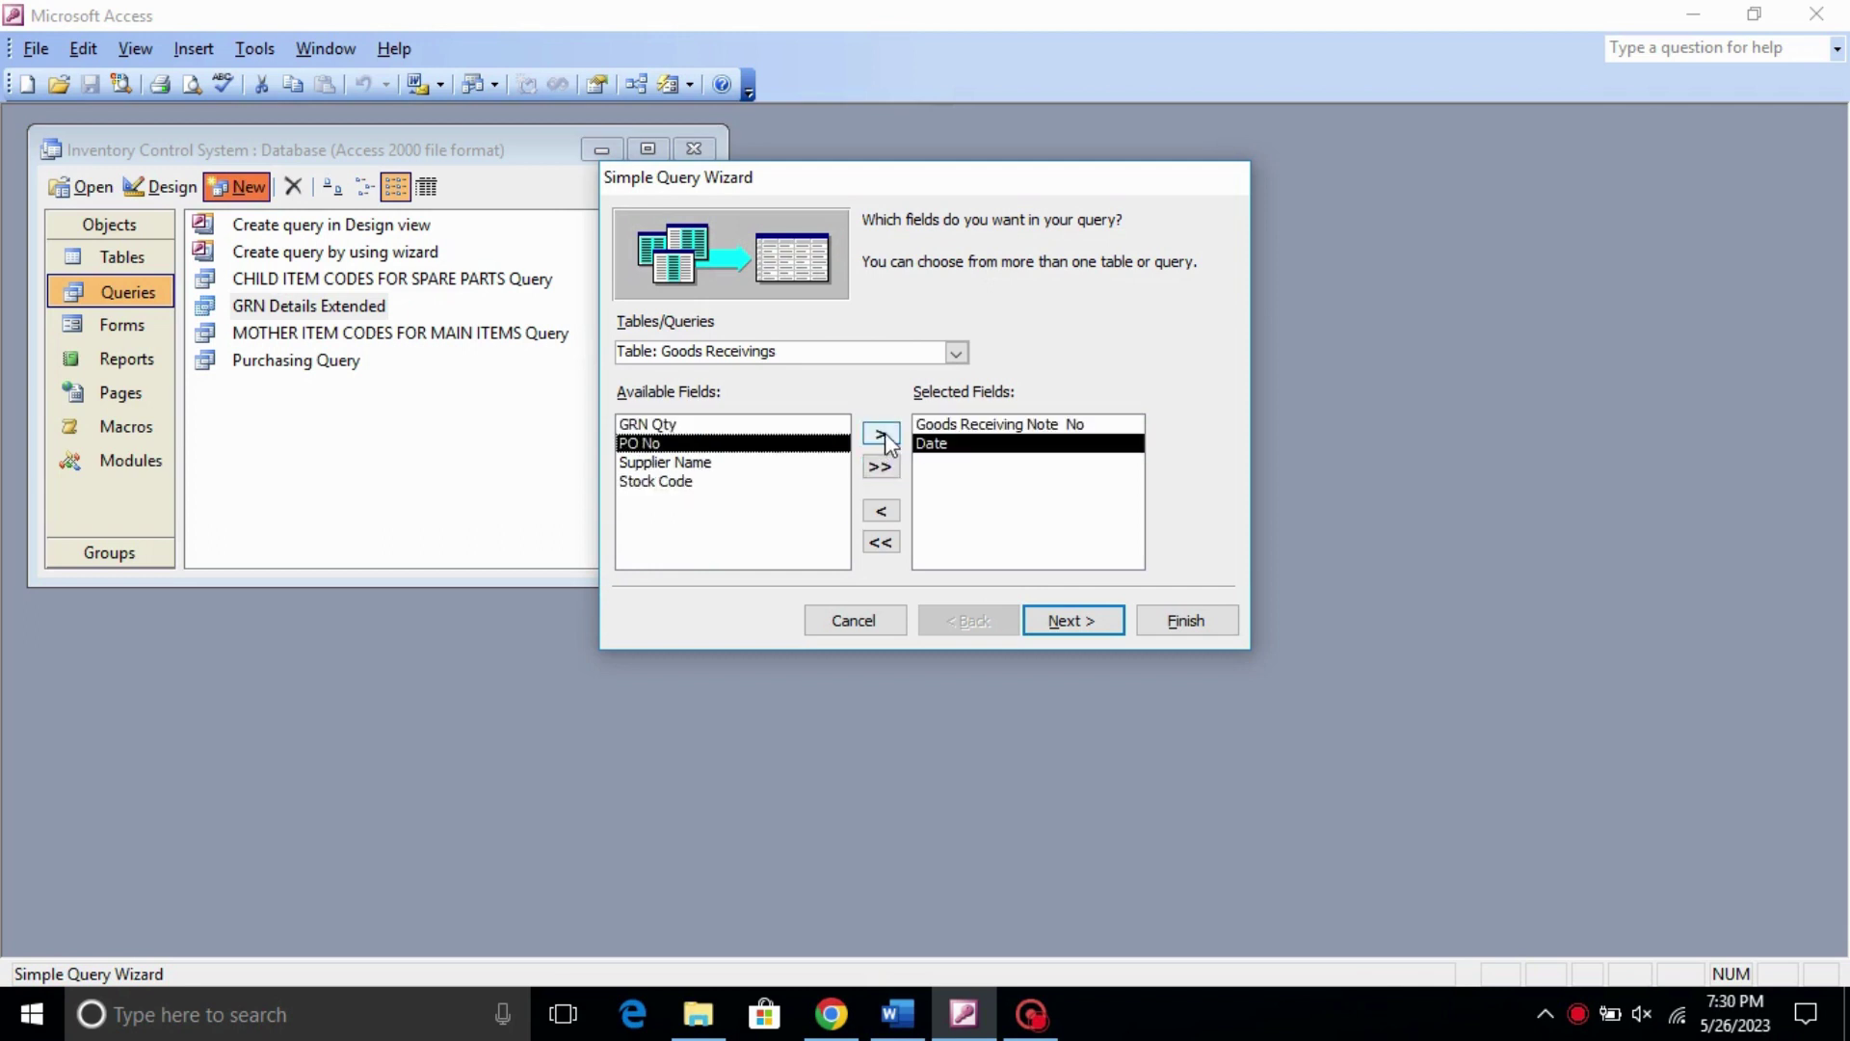
click(881, 434)
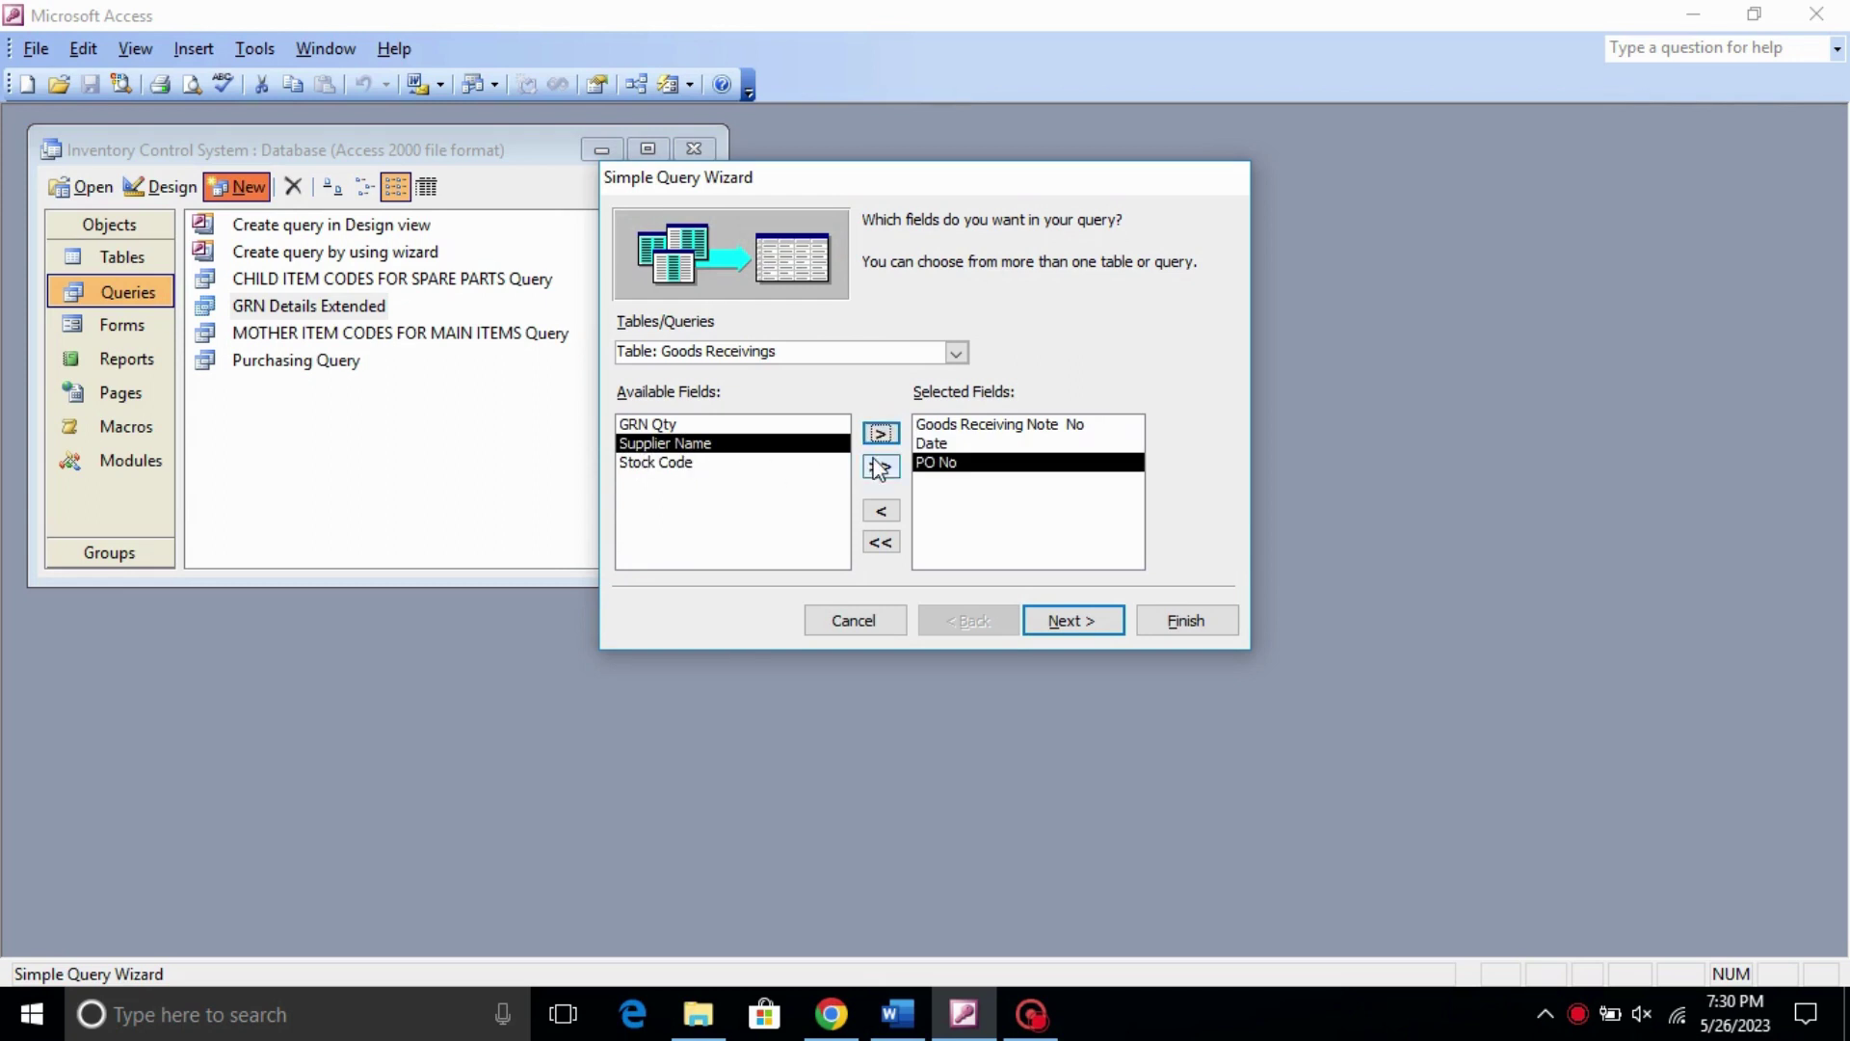
click(881, 435)
click(1073, 622)
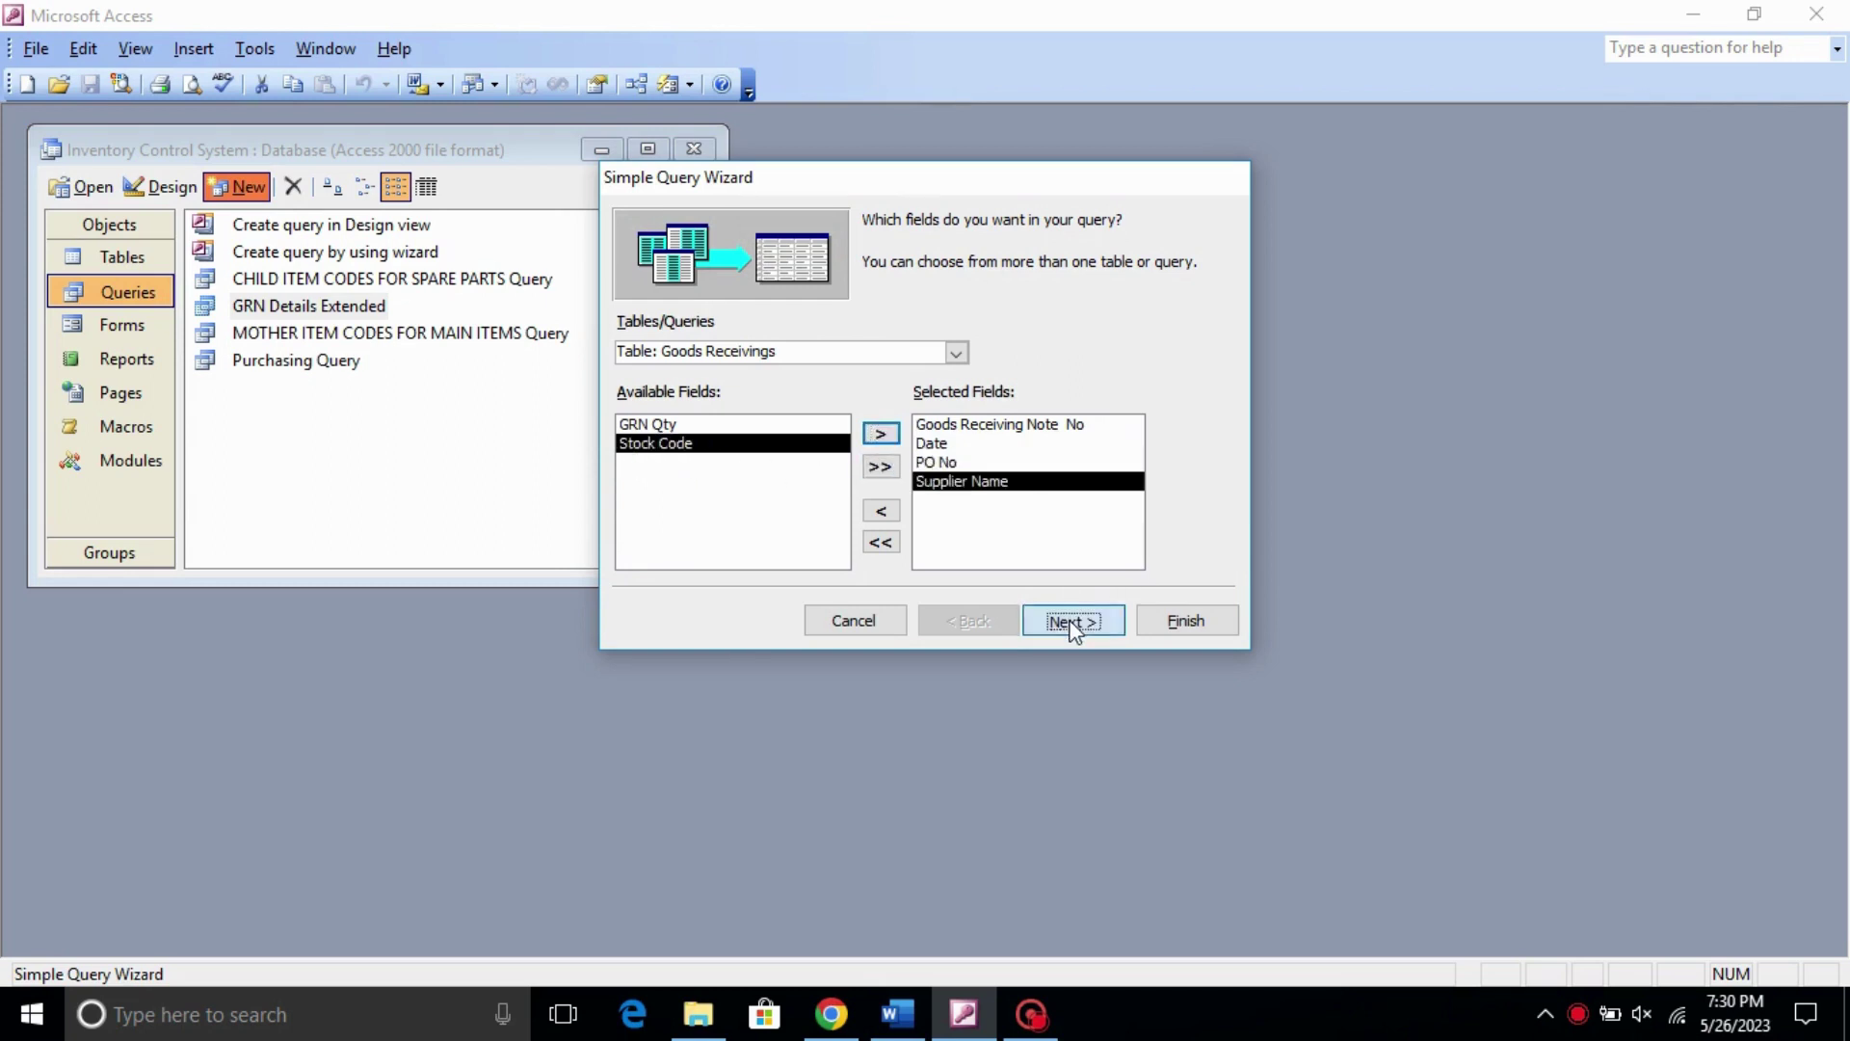
click(1073, 622)
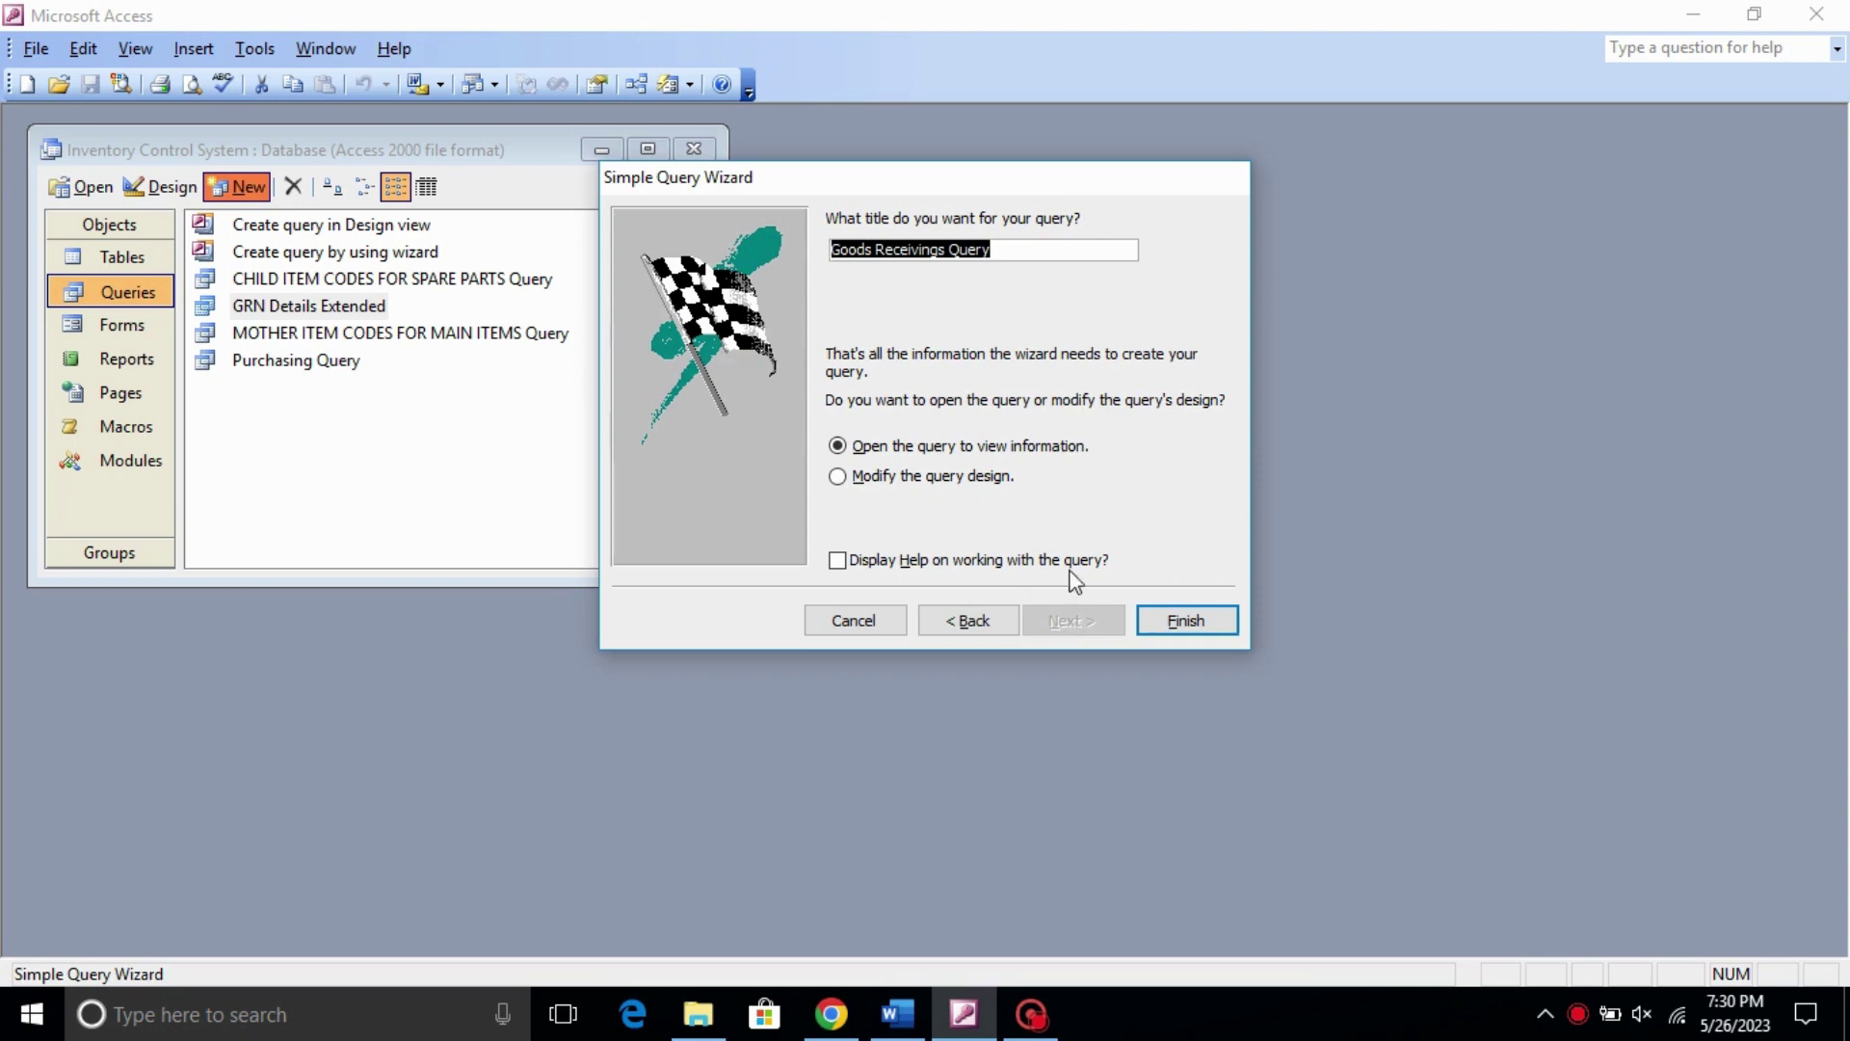
- Title the query GRN Qry, finish creating it, and close its datasheet
click(1031, 252)
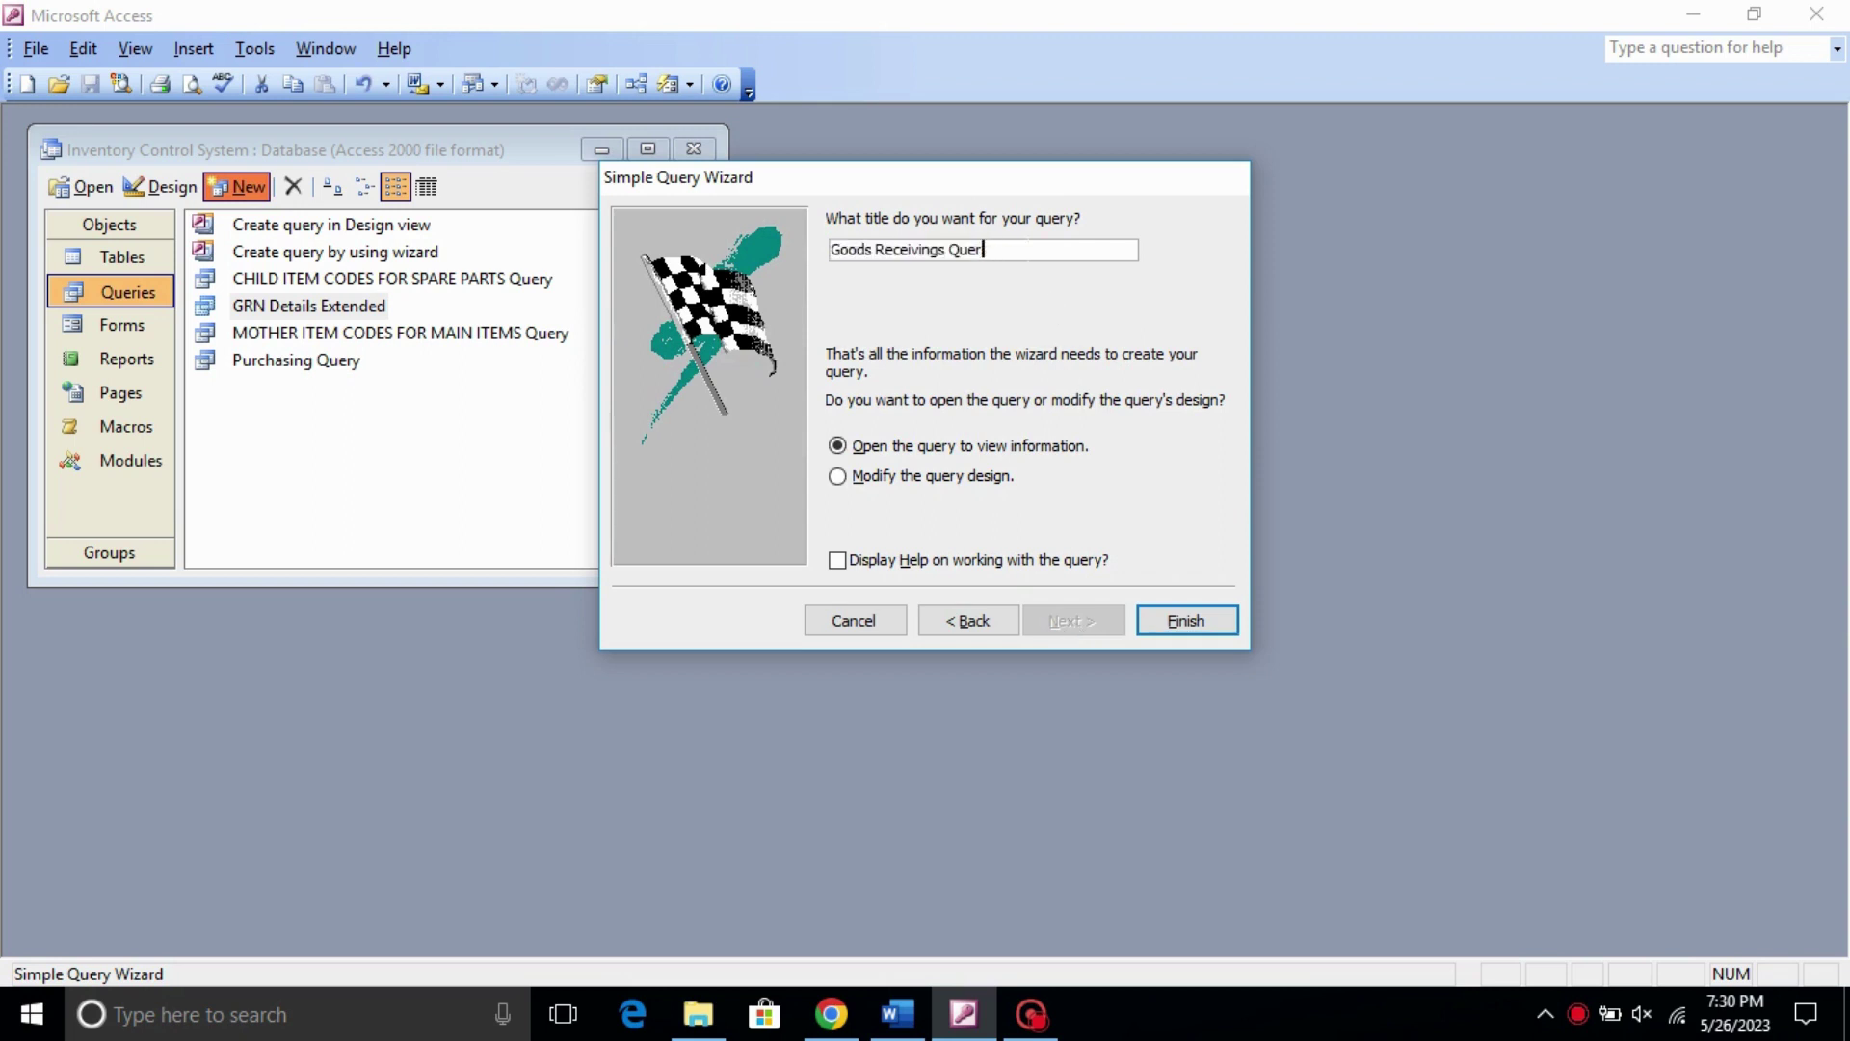
key(BackSpace)
key(BackSpace)
key(BackSpace)
key(BackSpace)
key(BackSpace)
key(BackSpace)
key(BackSpace)
key(BackSpace)
key(BackSpace)
key(BackSpace)
key(BackSpace)
key(BackSpace)
key(BackSpace)
key(BackSpace)
key(BackSpace)
key(BackSpace)
key(BackSpace)
key(BackSpace)
key(BackSpace)
text(RN Qry)
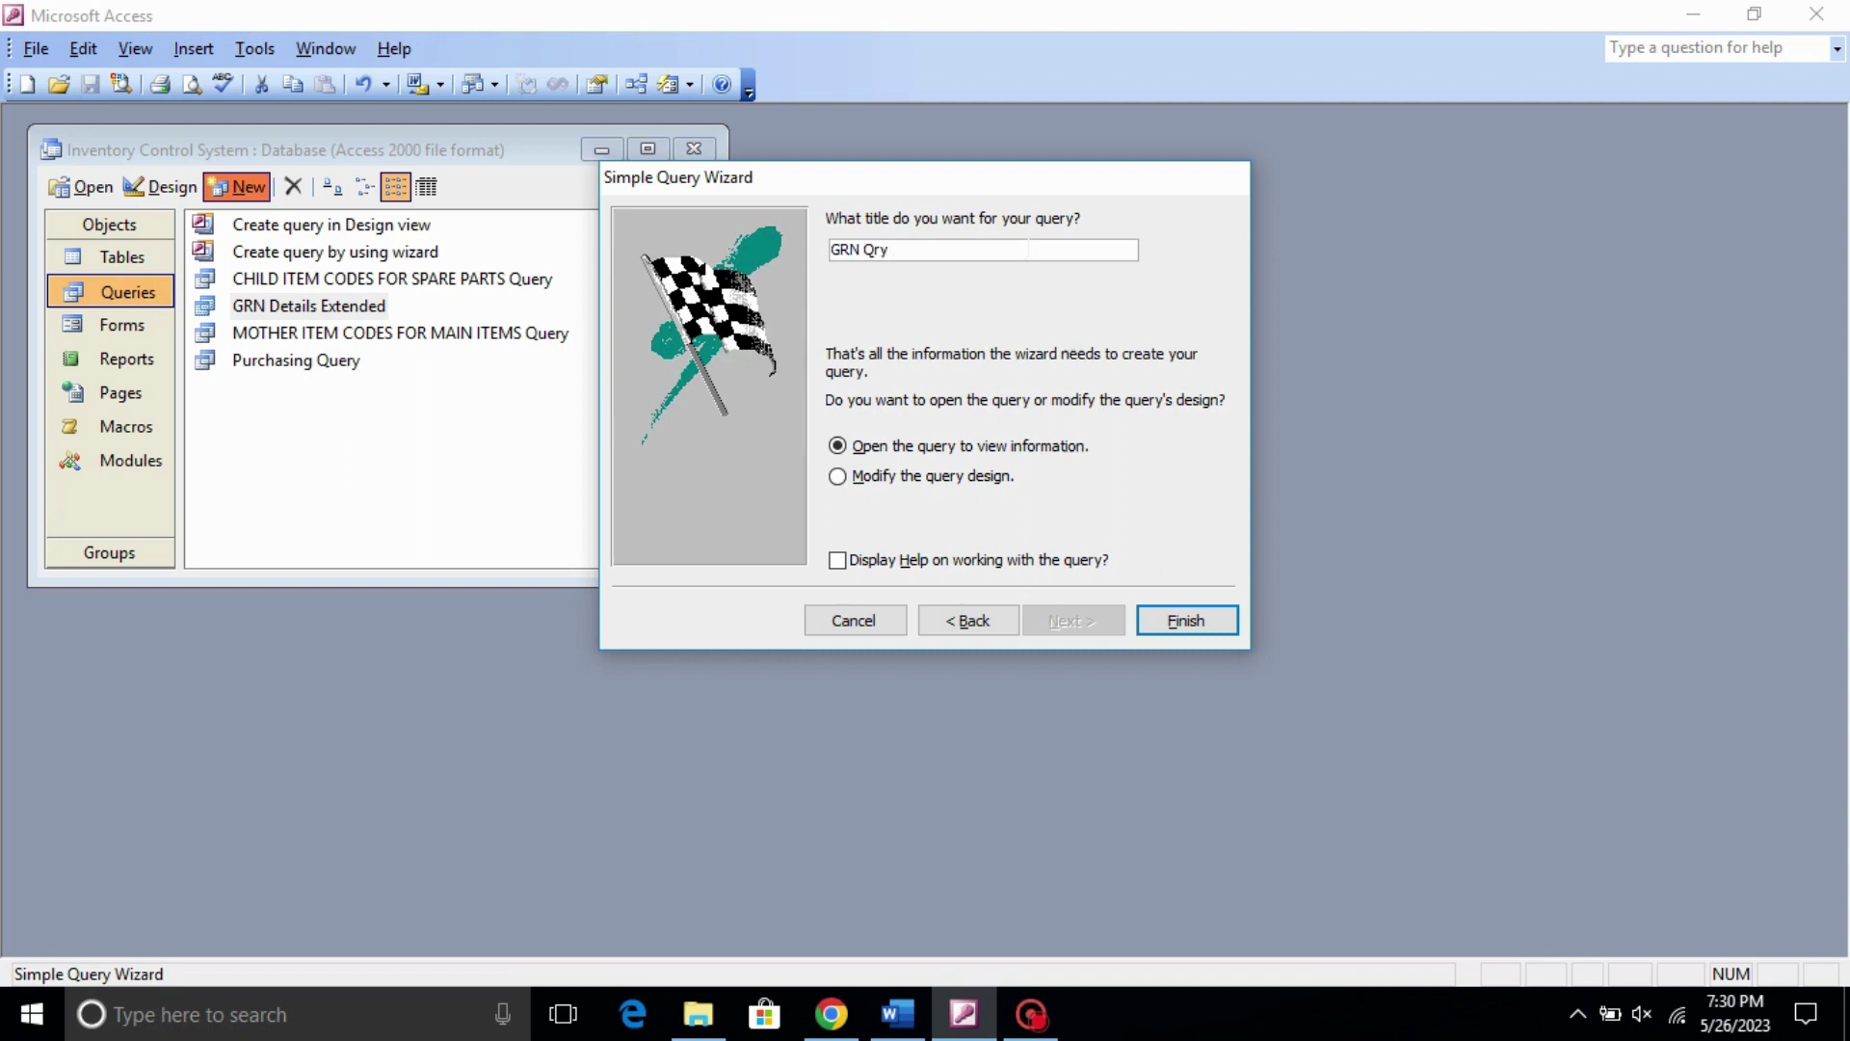
click(1185, 622)
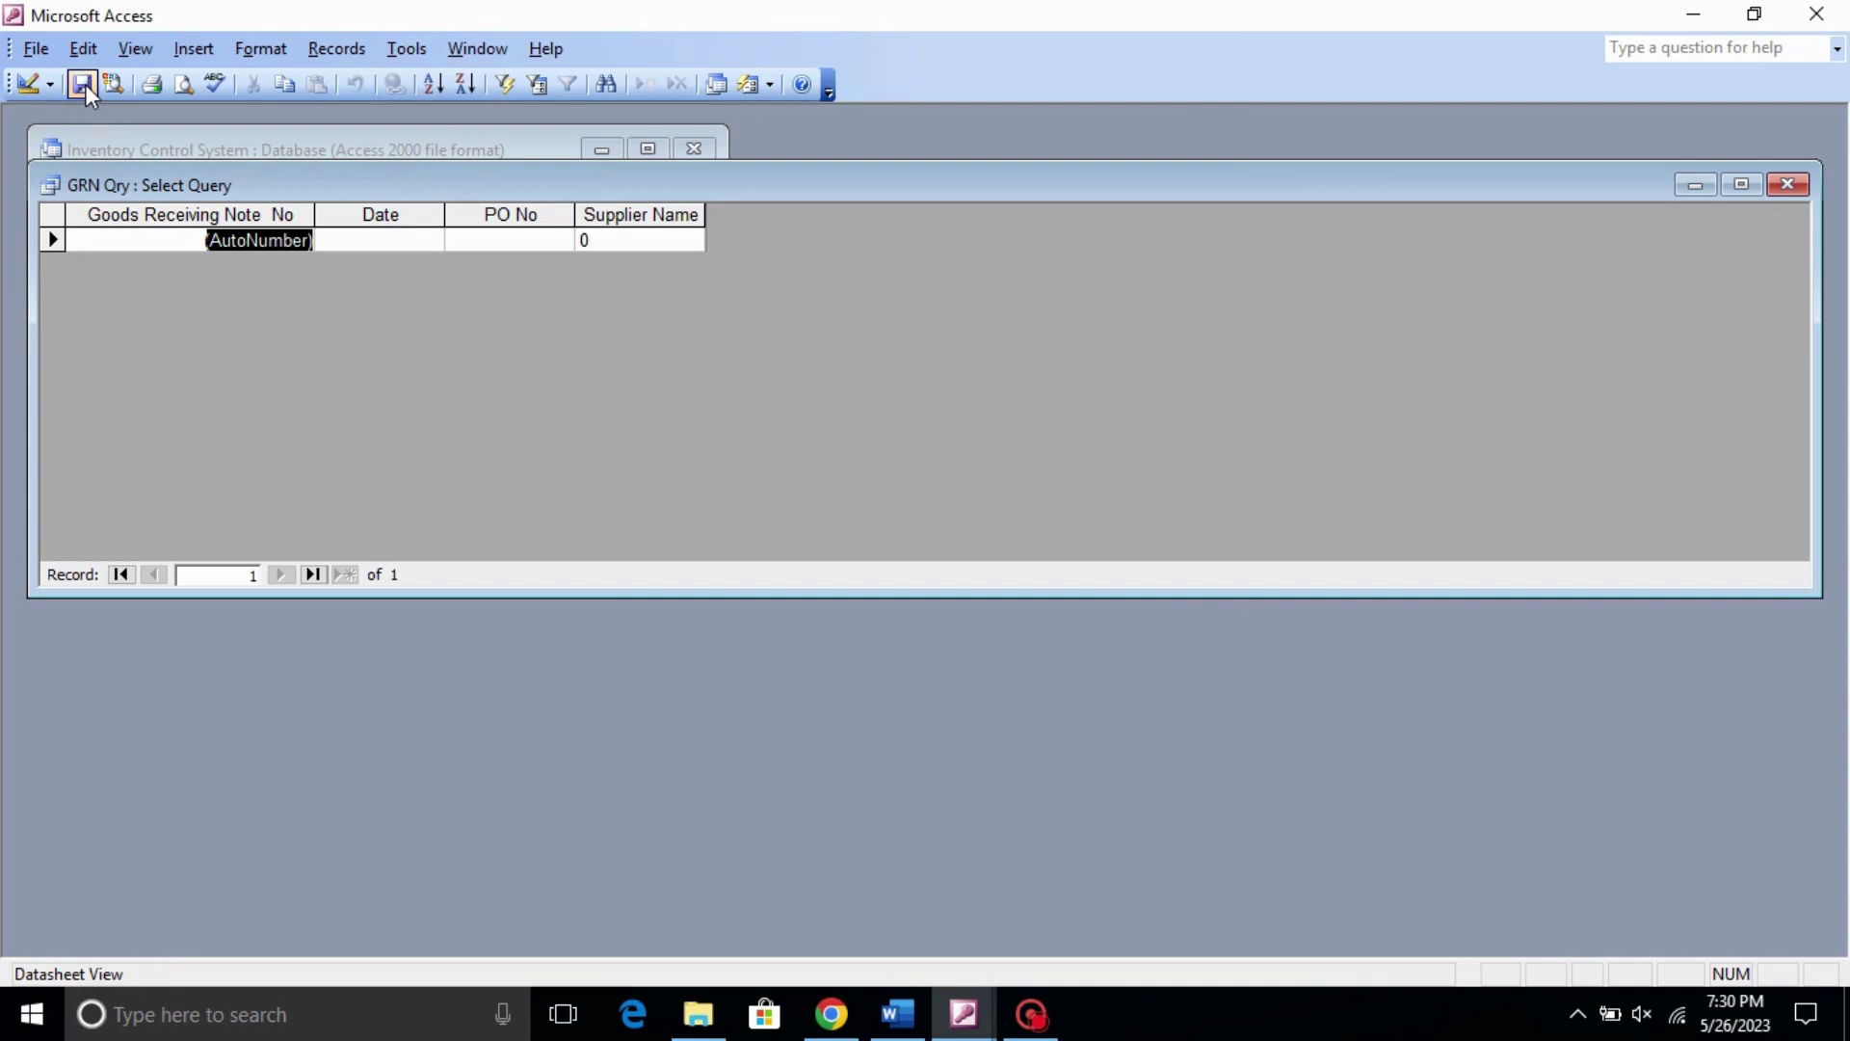
click(1788, 184)
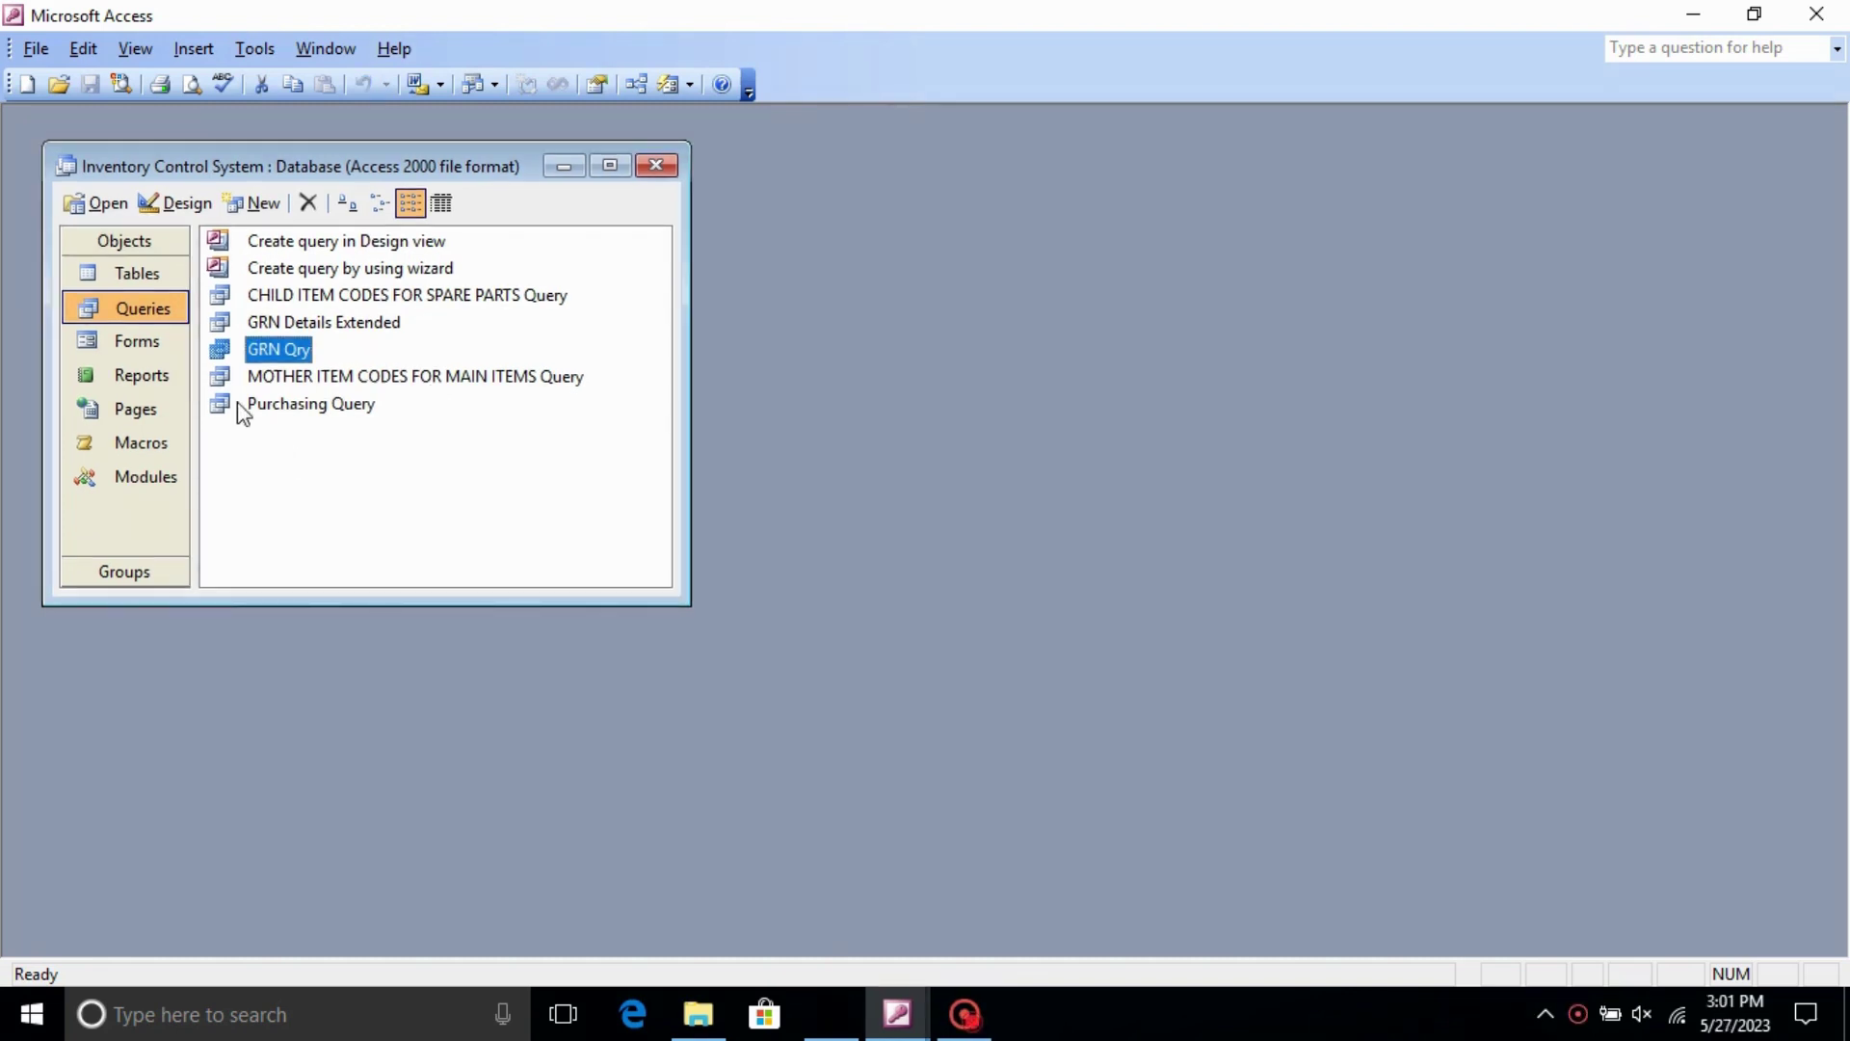
- Create a datasheet AutoForm from the GRN Details Extended query, and delete its Goods Receiving Note No field in the form design
click(153, 347)
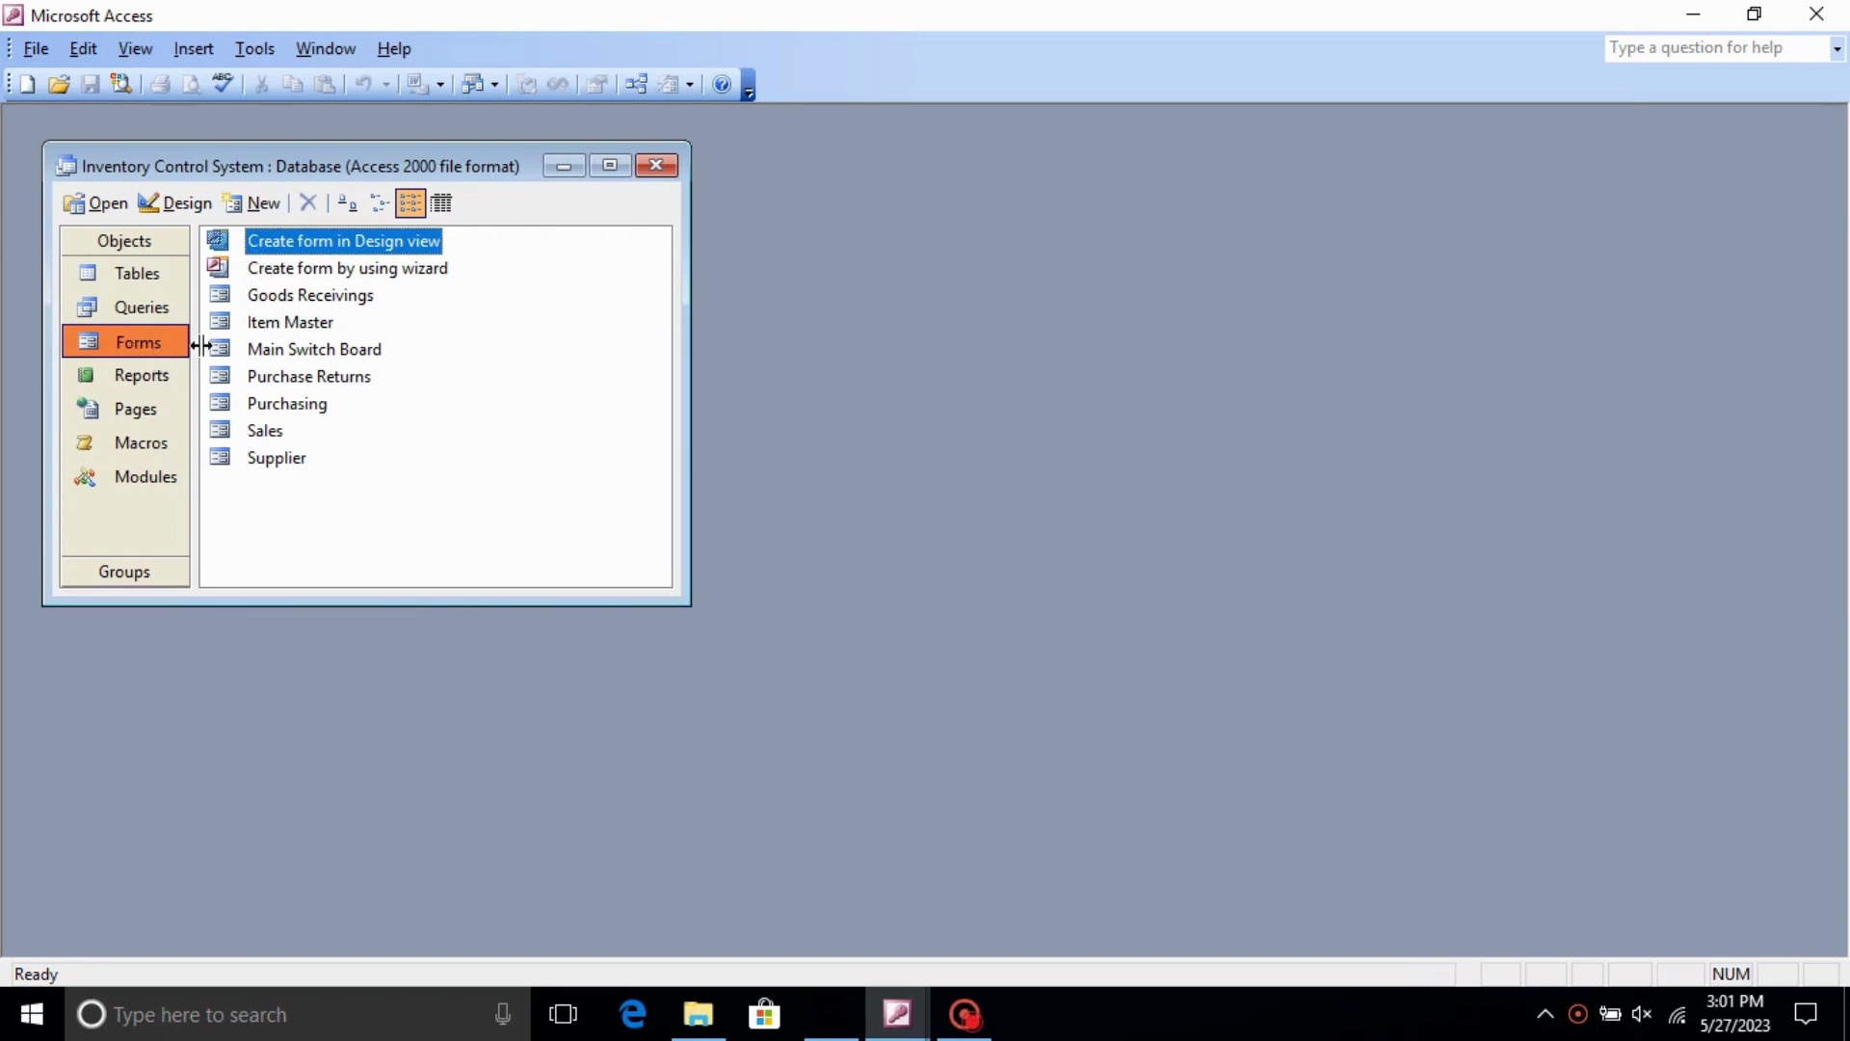
click(276, 207)
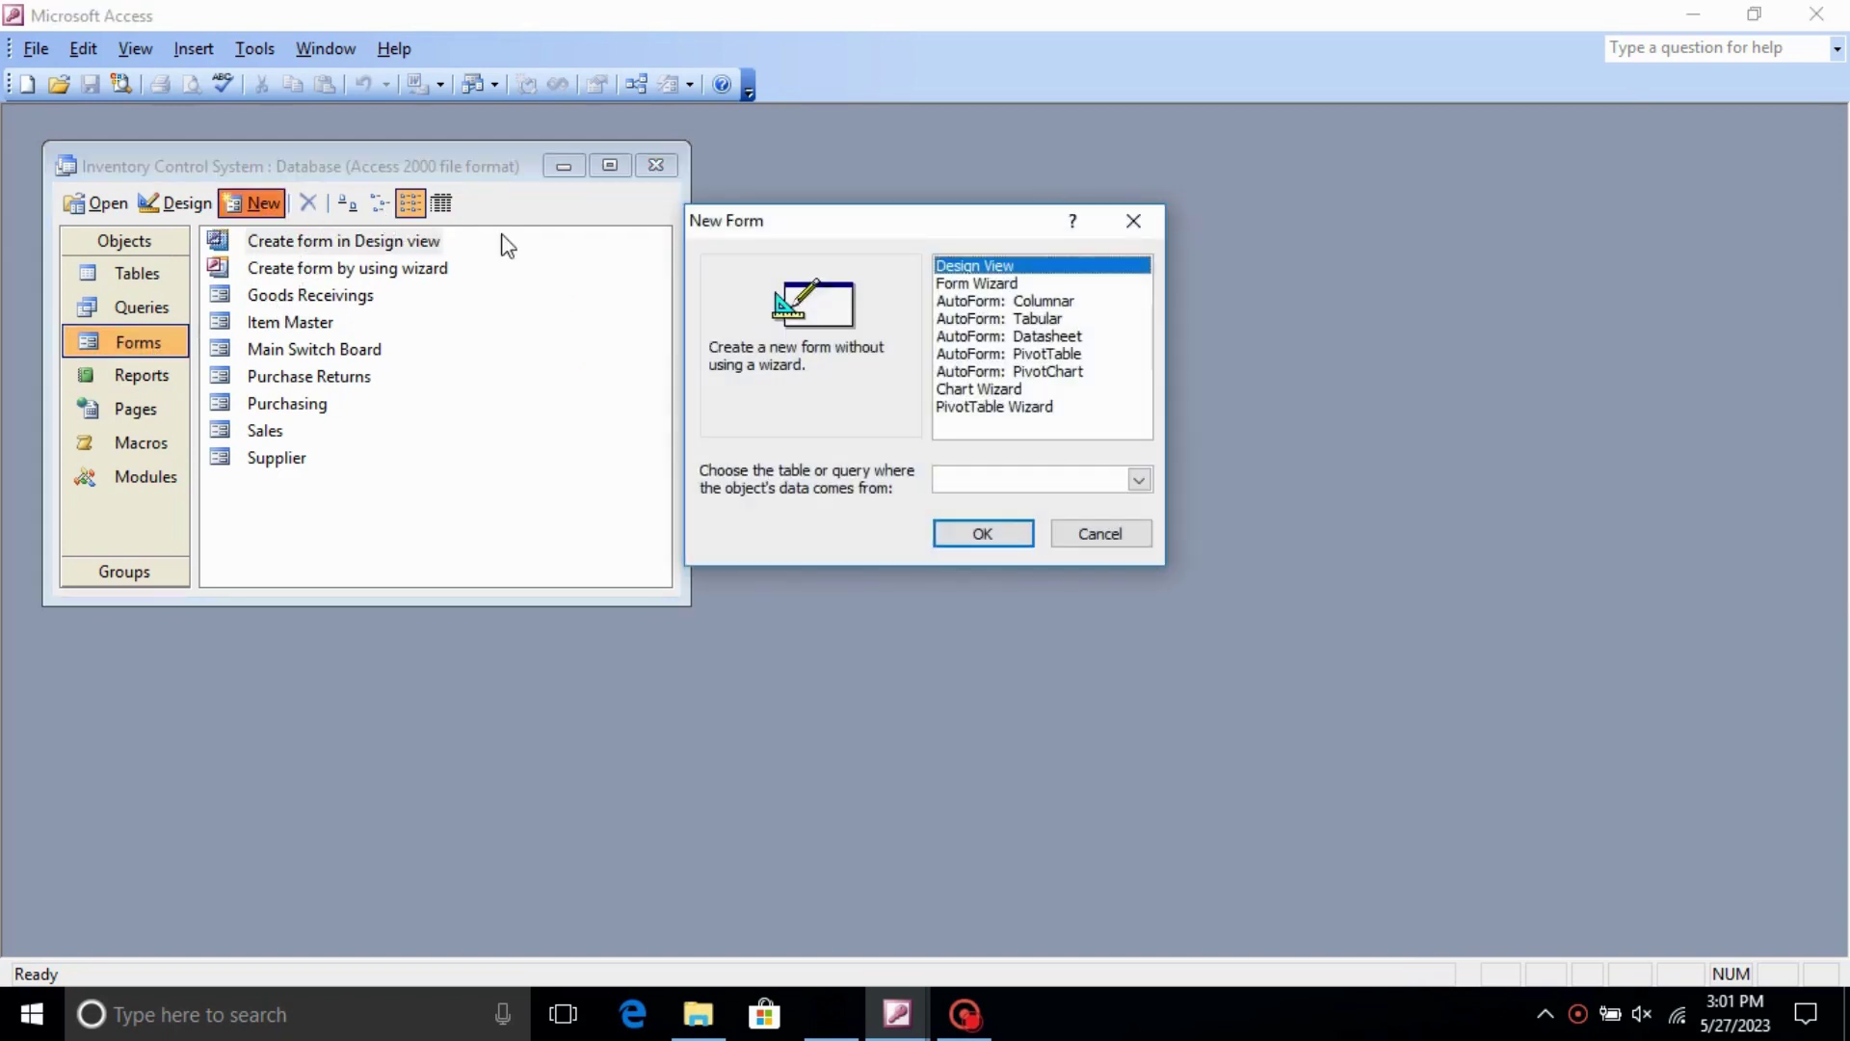
click(1065, 338)
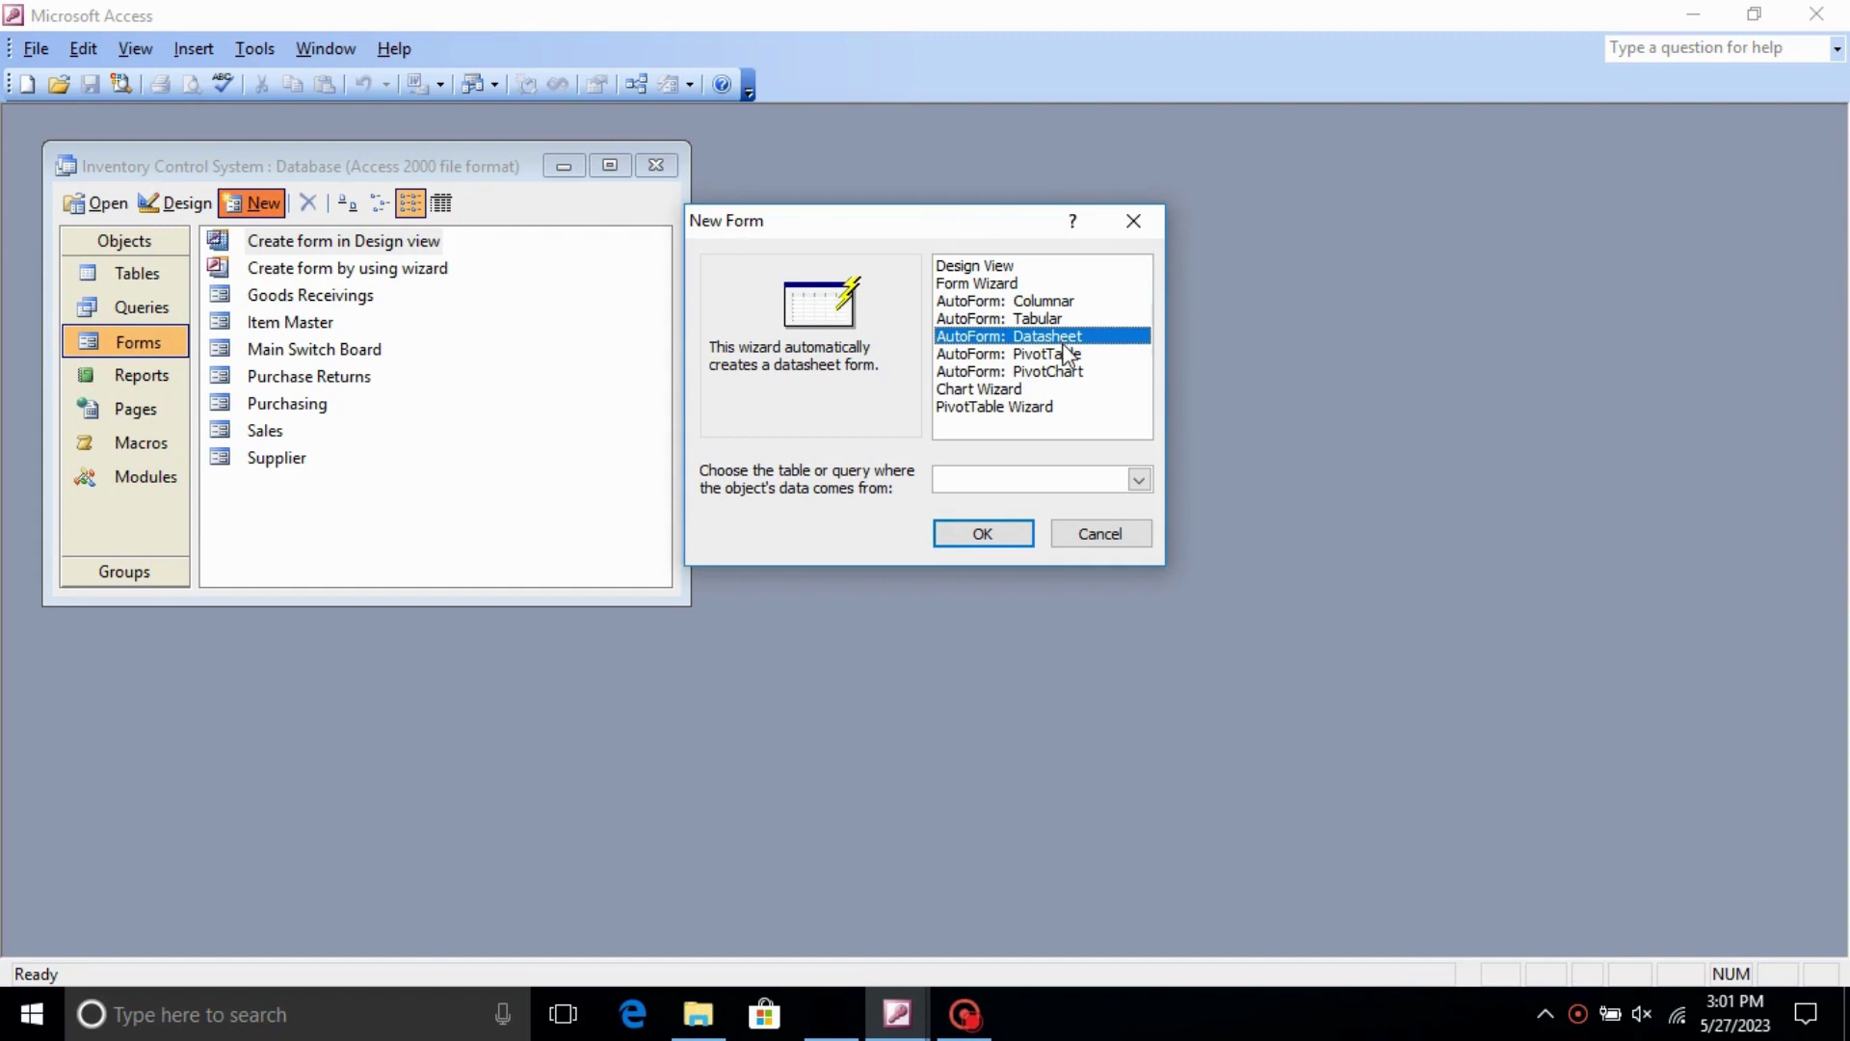
click(1140, 481)
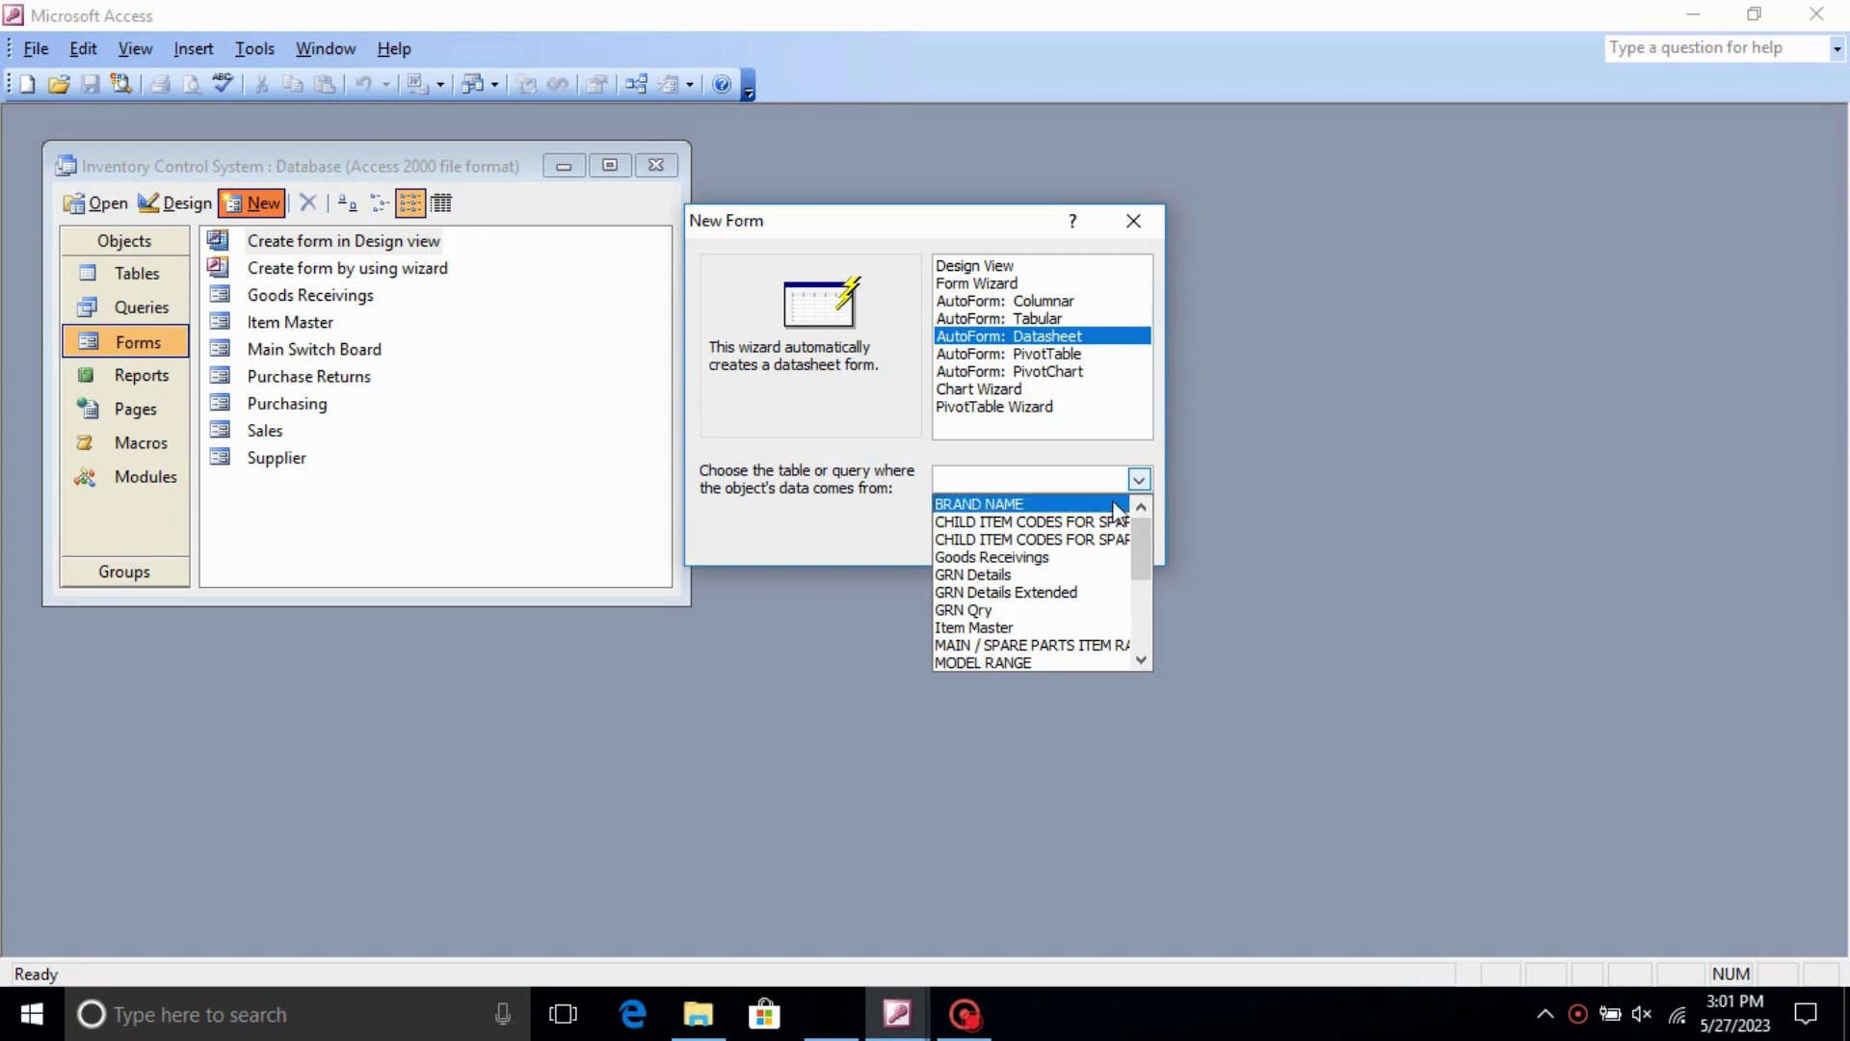
click(1059, 594)
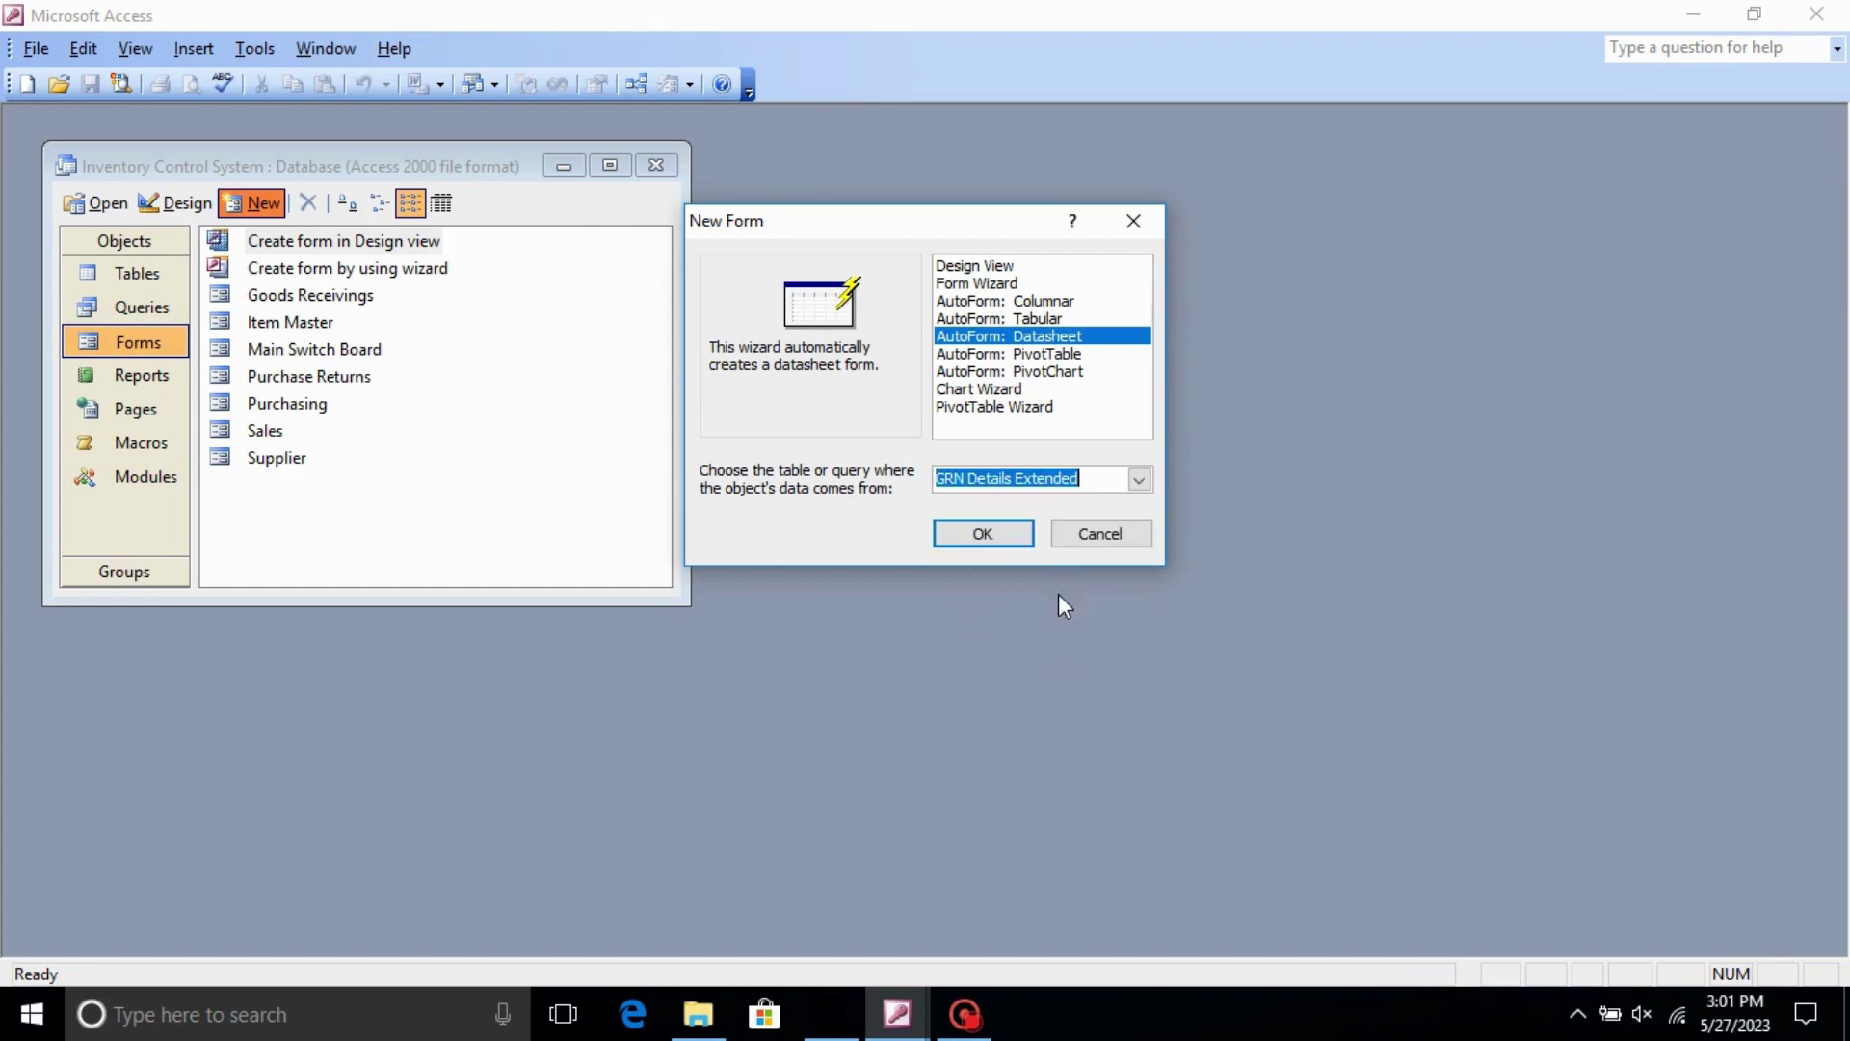
click(964, 533)
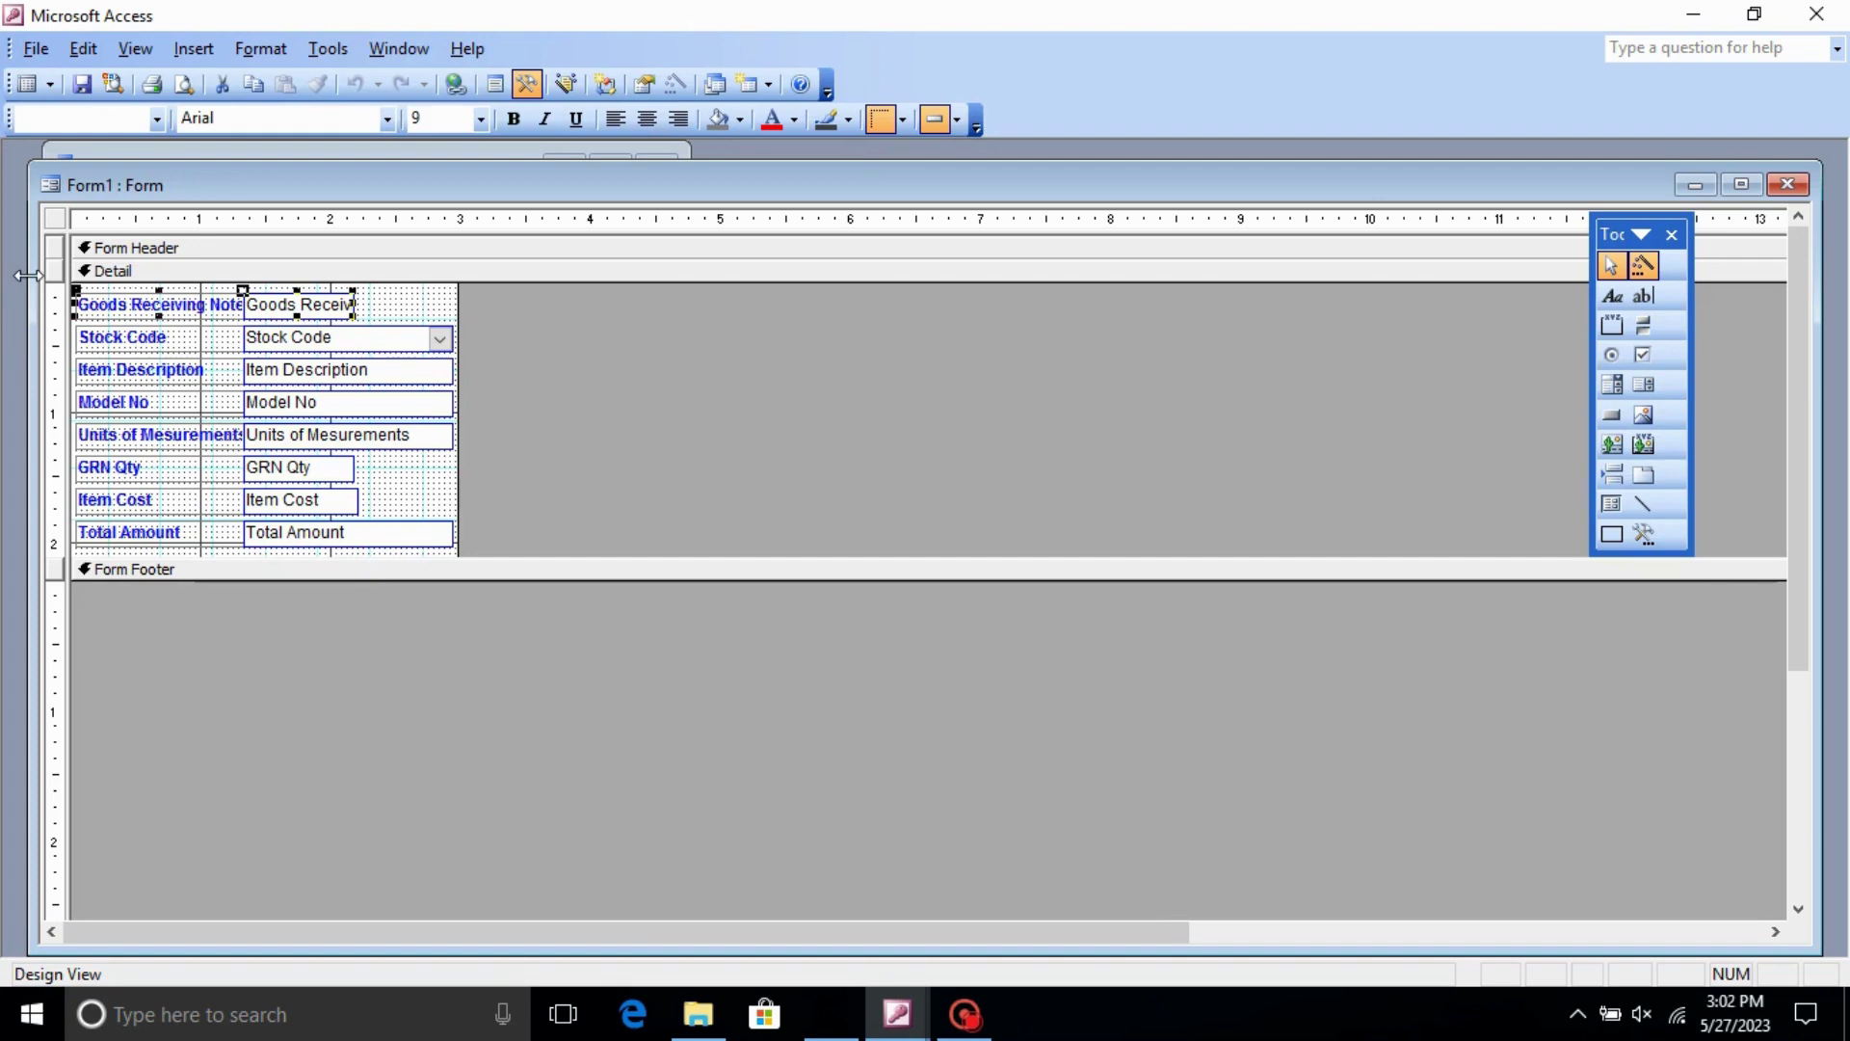
key(Delete)
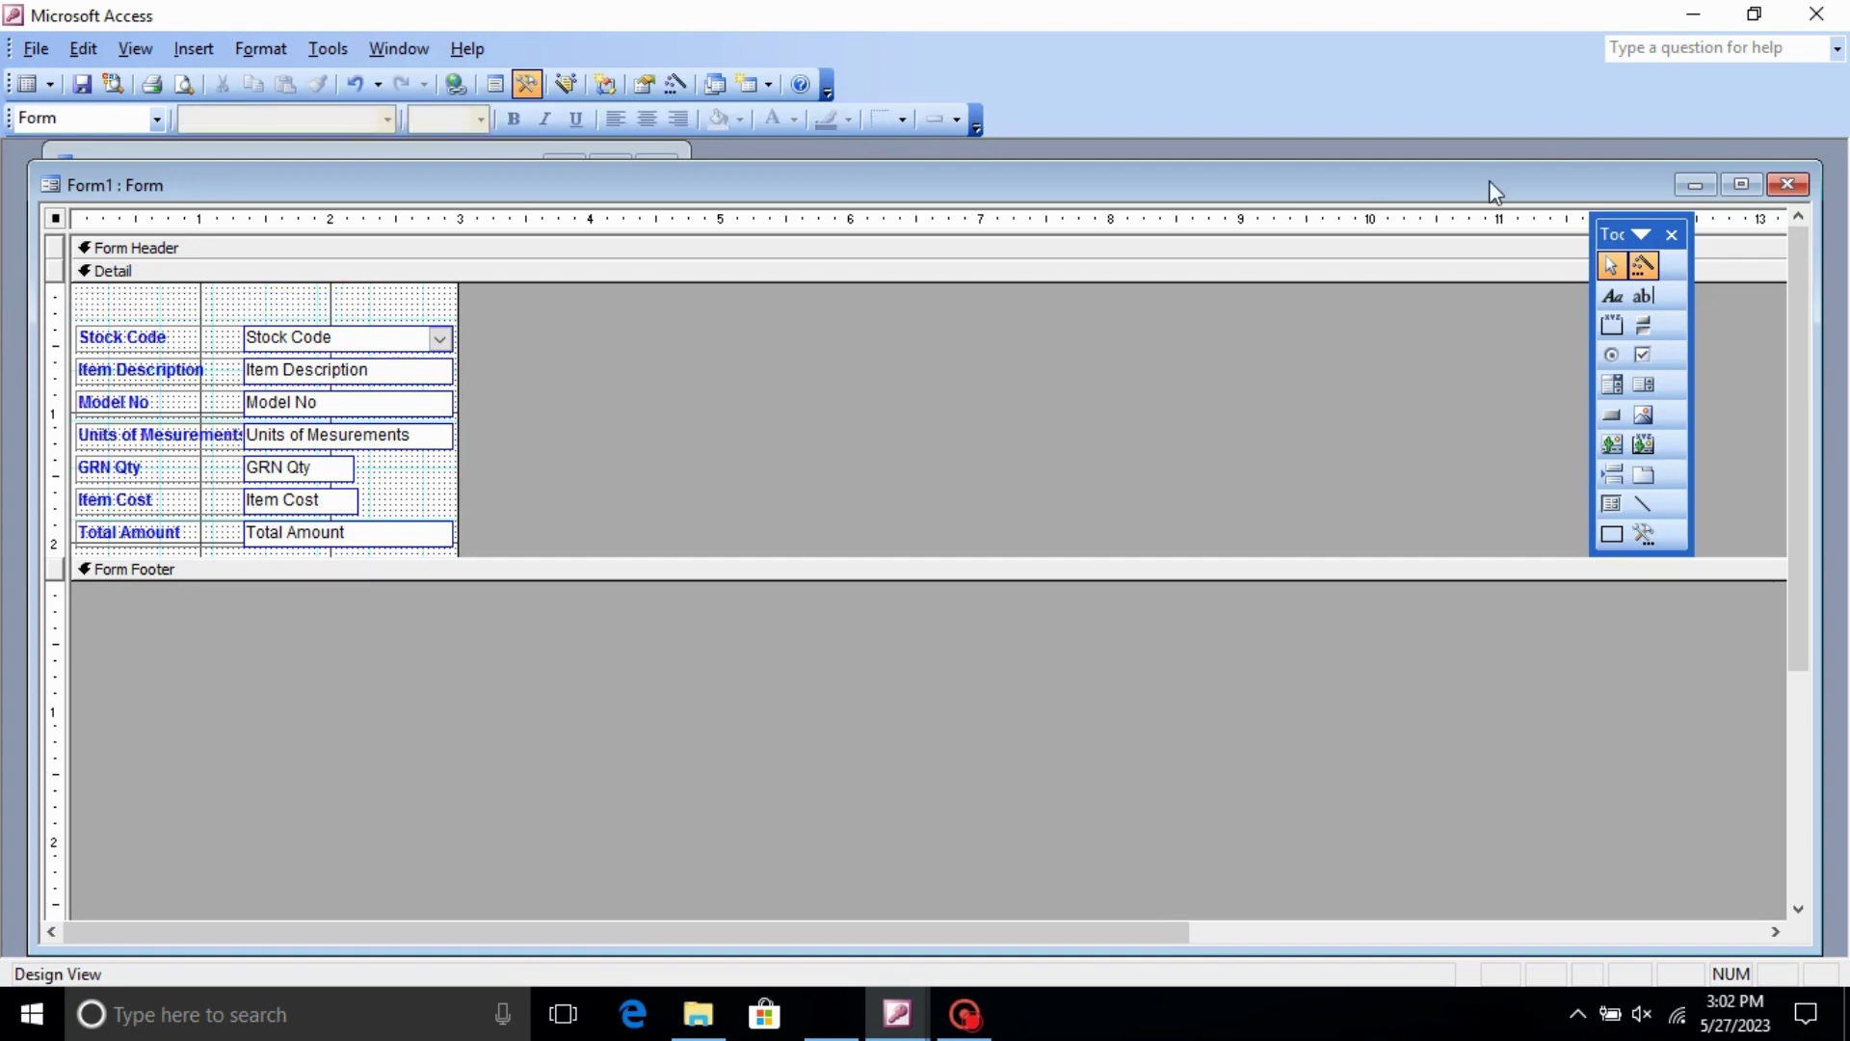
- Close the new form, saving it under the name GRN Subform, and select it in the database's form list
click(1788, 185)
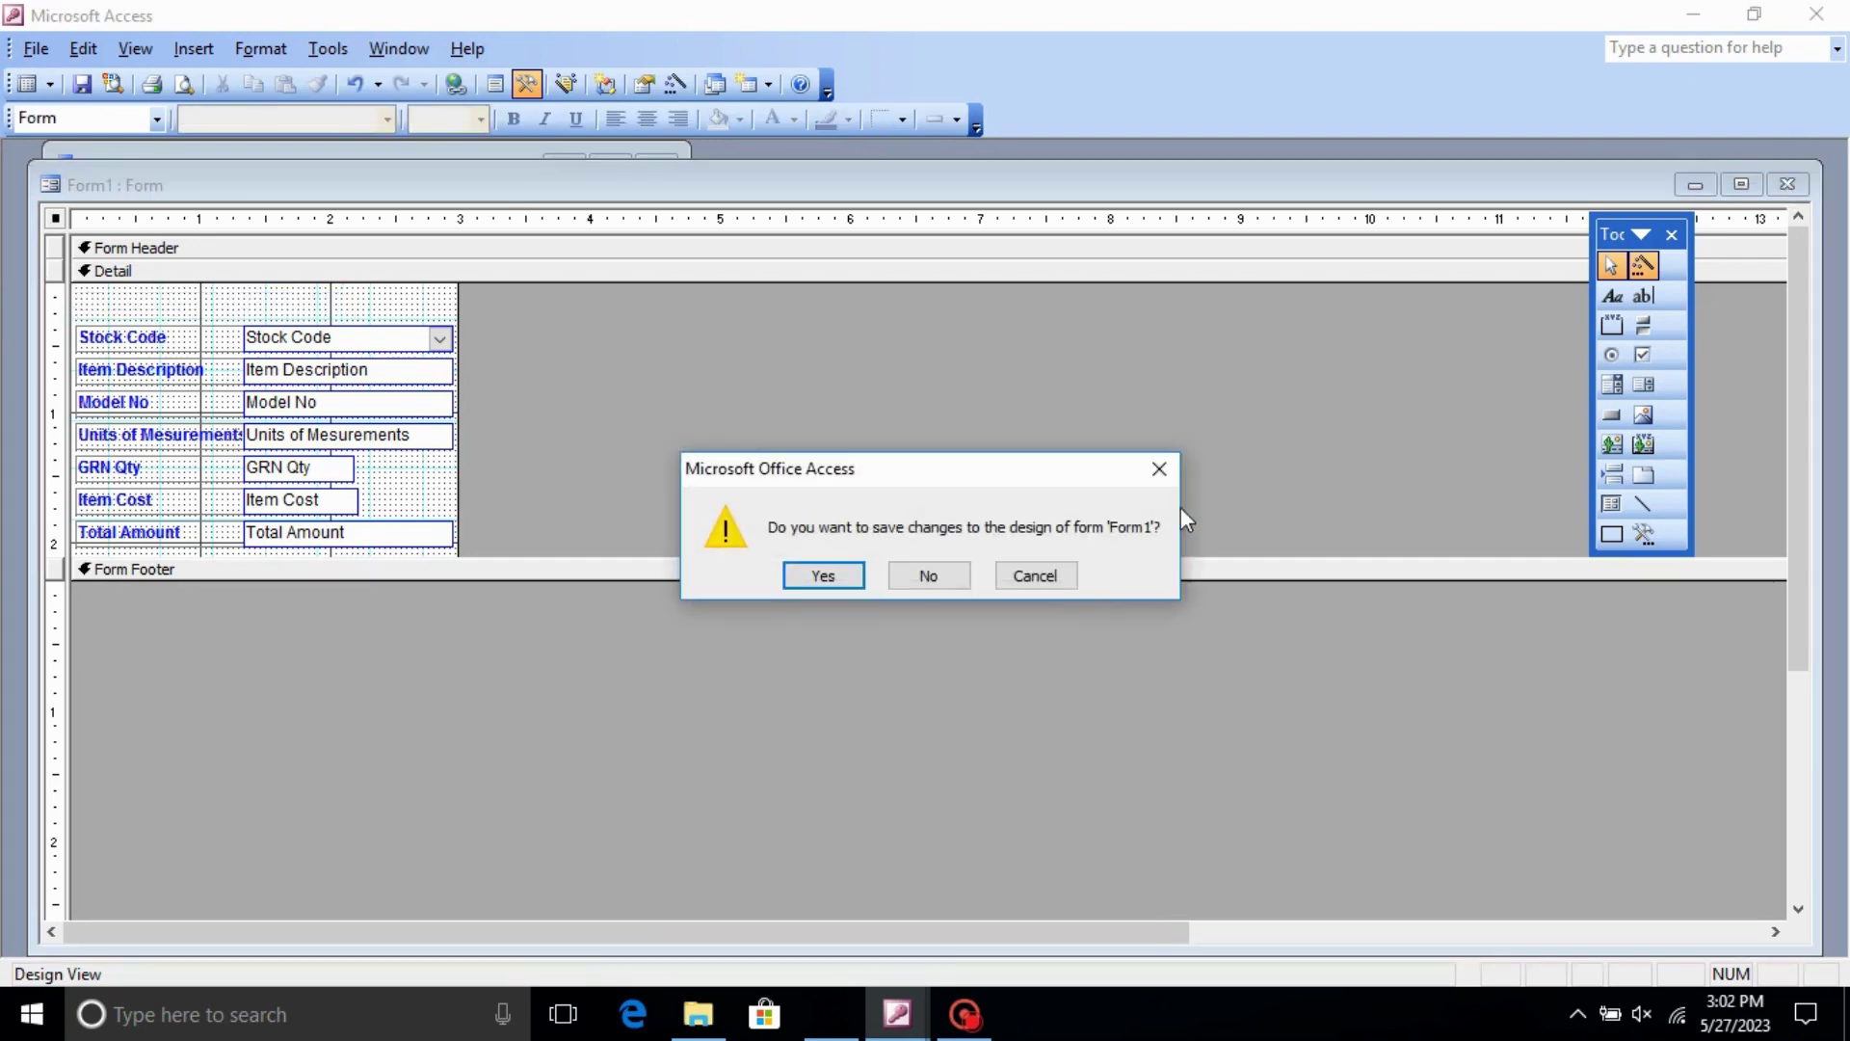
click(824, 576)
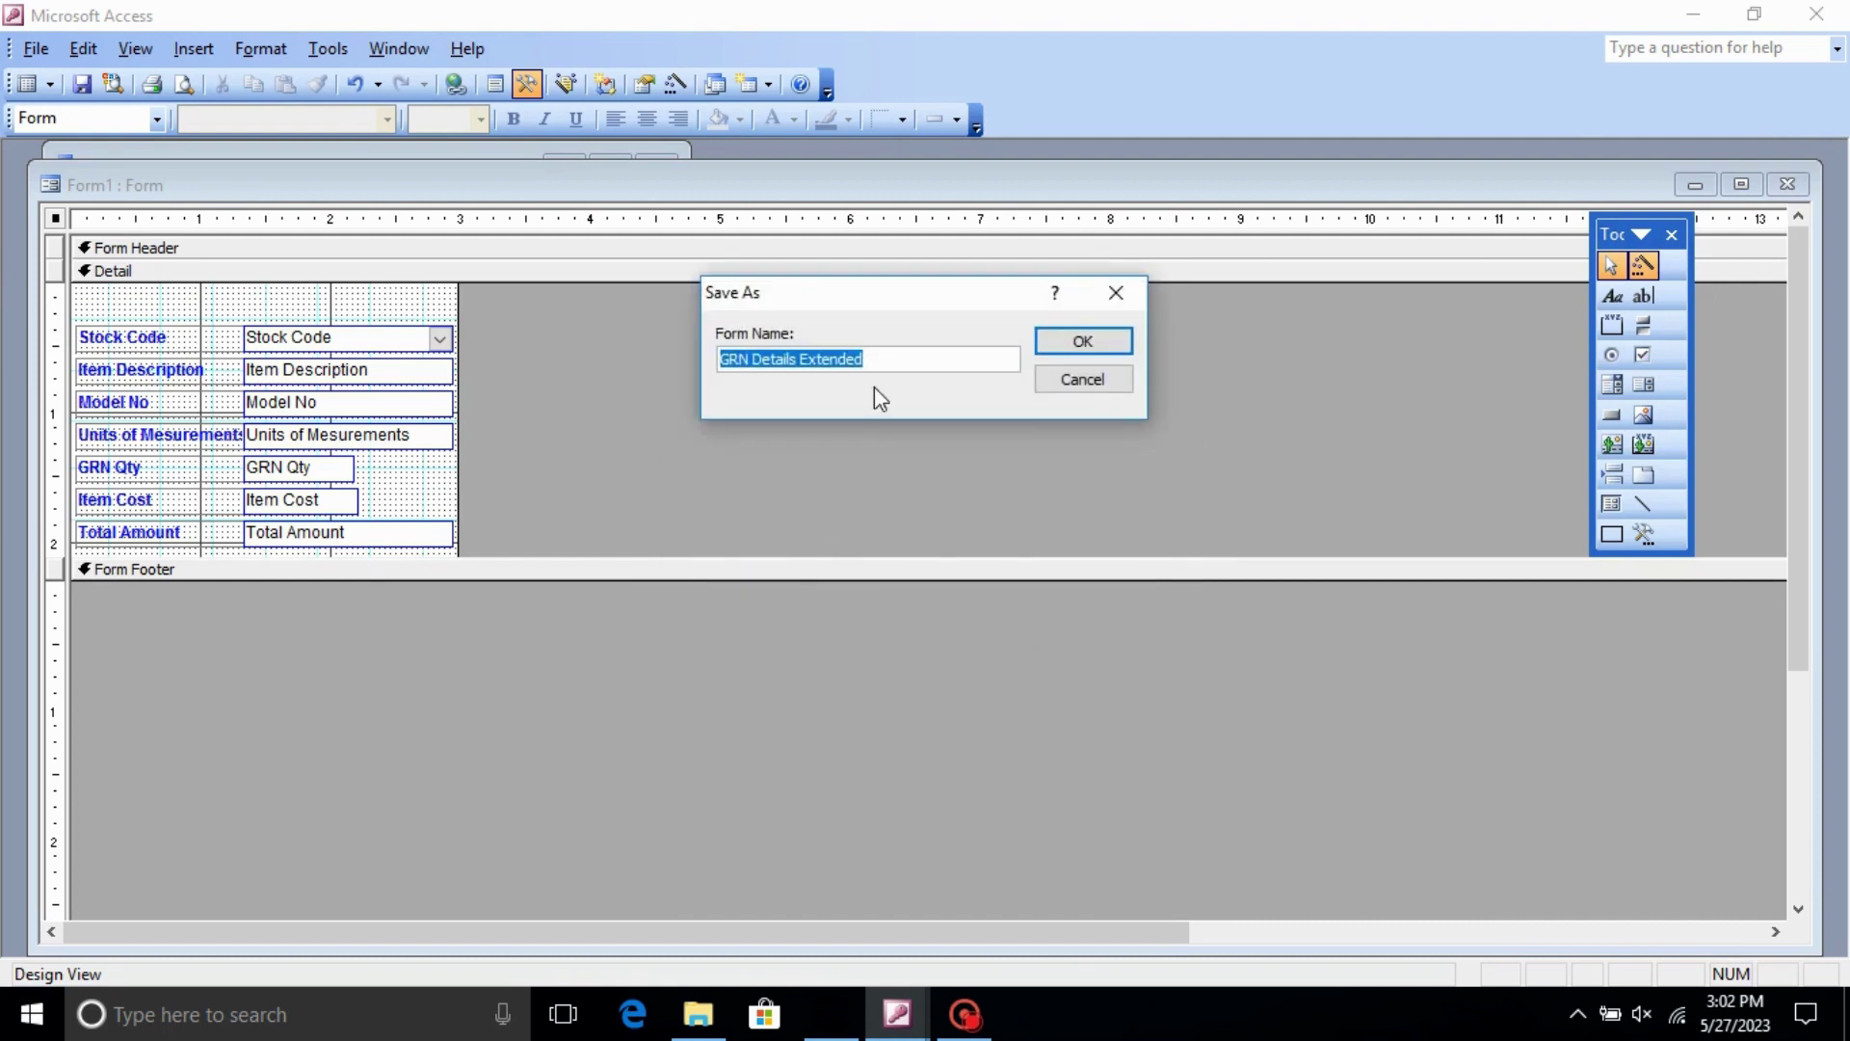
click(888, 361)
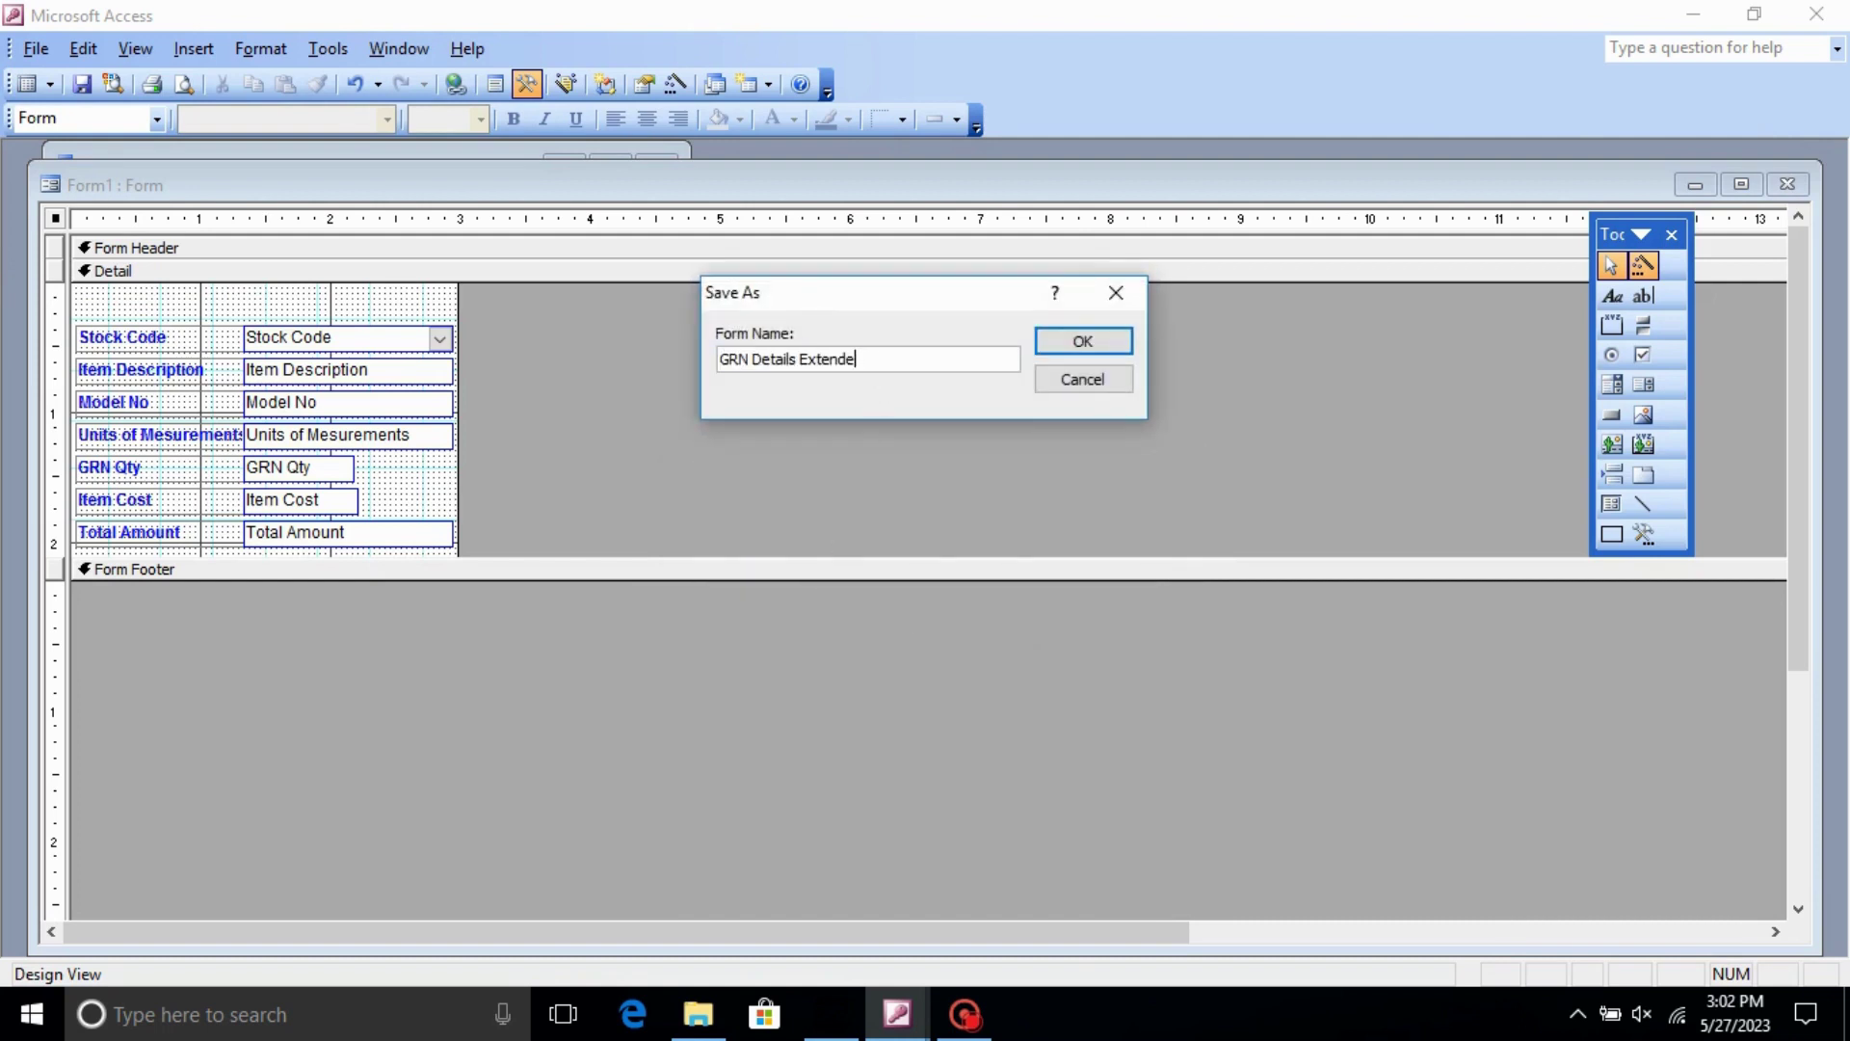
key(BackSpace)
key(BackSpace)
key(BackSpace)
key(BackSpace)
key(BackSpace)
key(BackSpace)
key(BackSpace)
key(BackSpace)
key(BackSpace)
click(1075, 343)
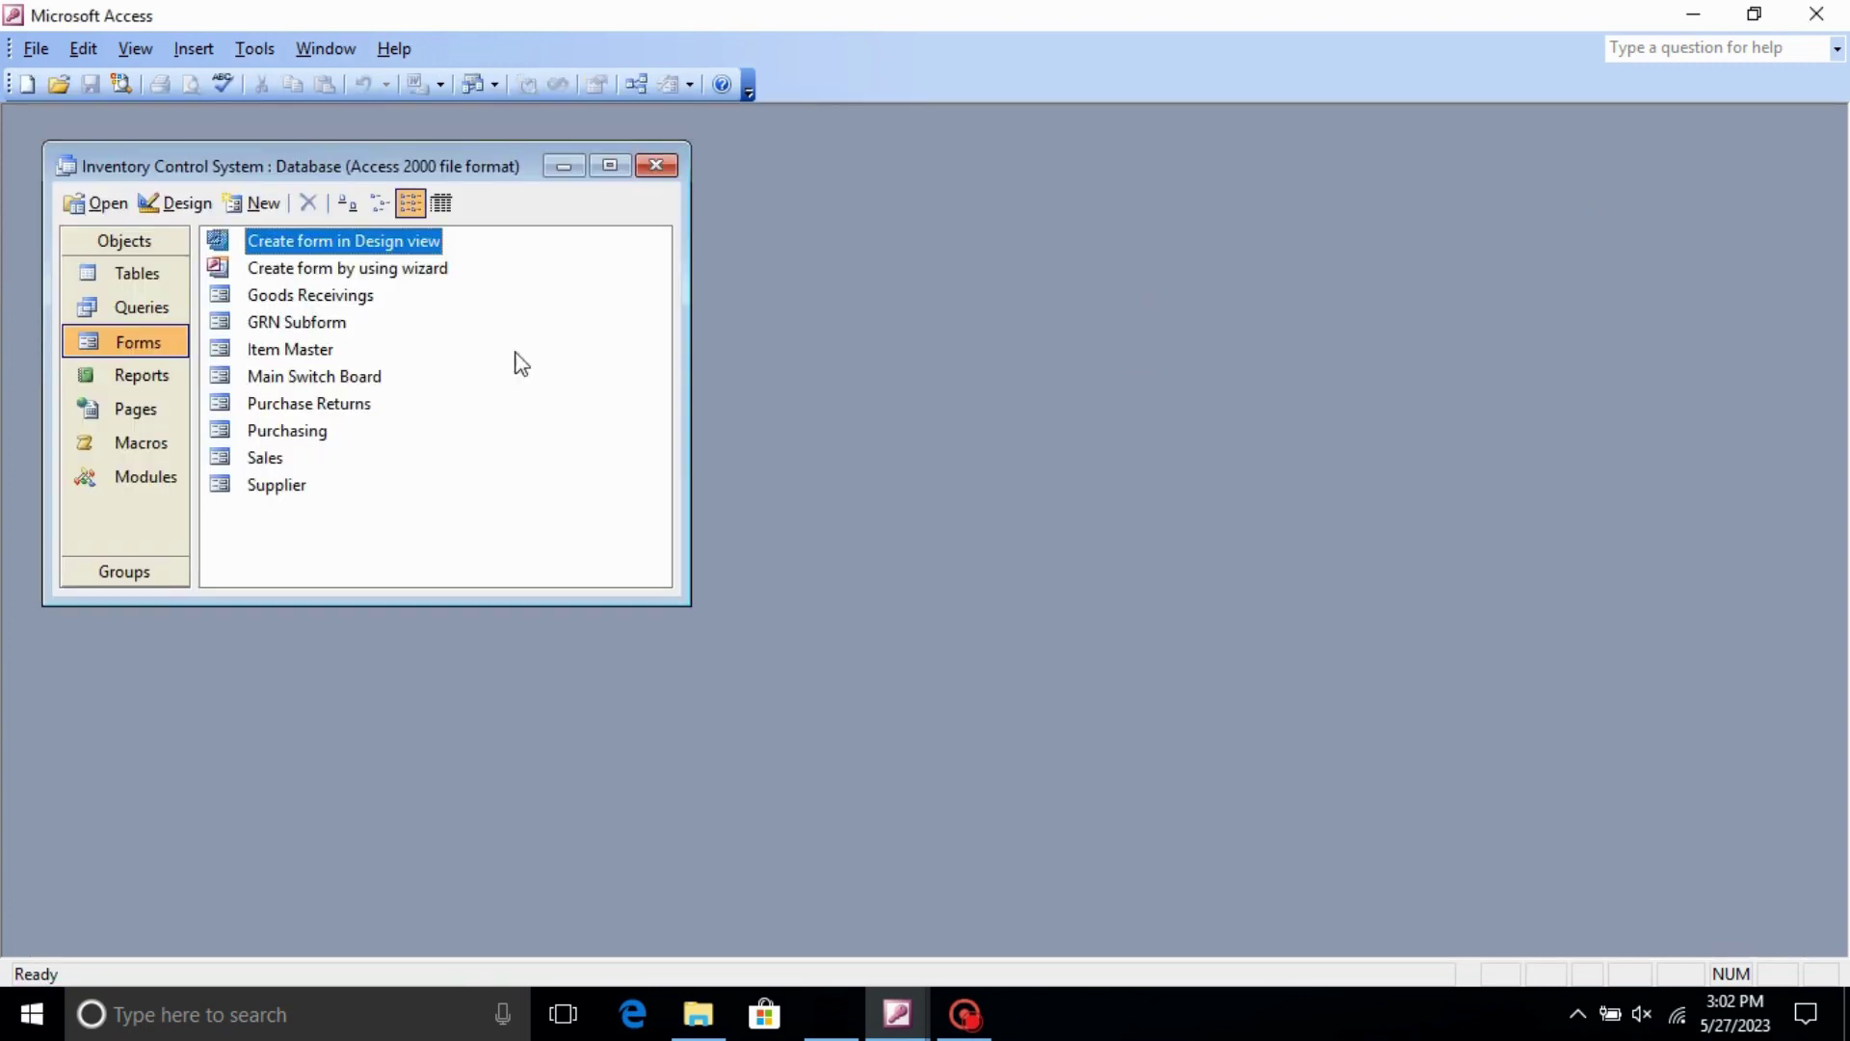
click(297, 324)
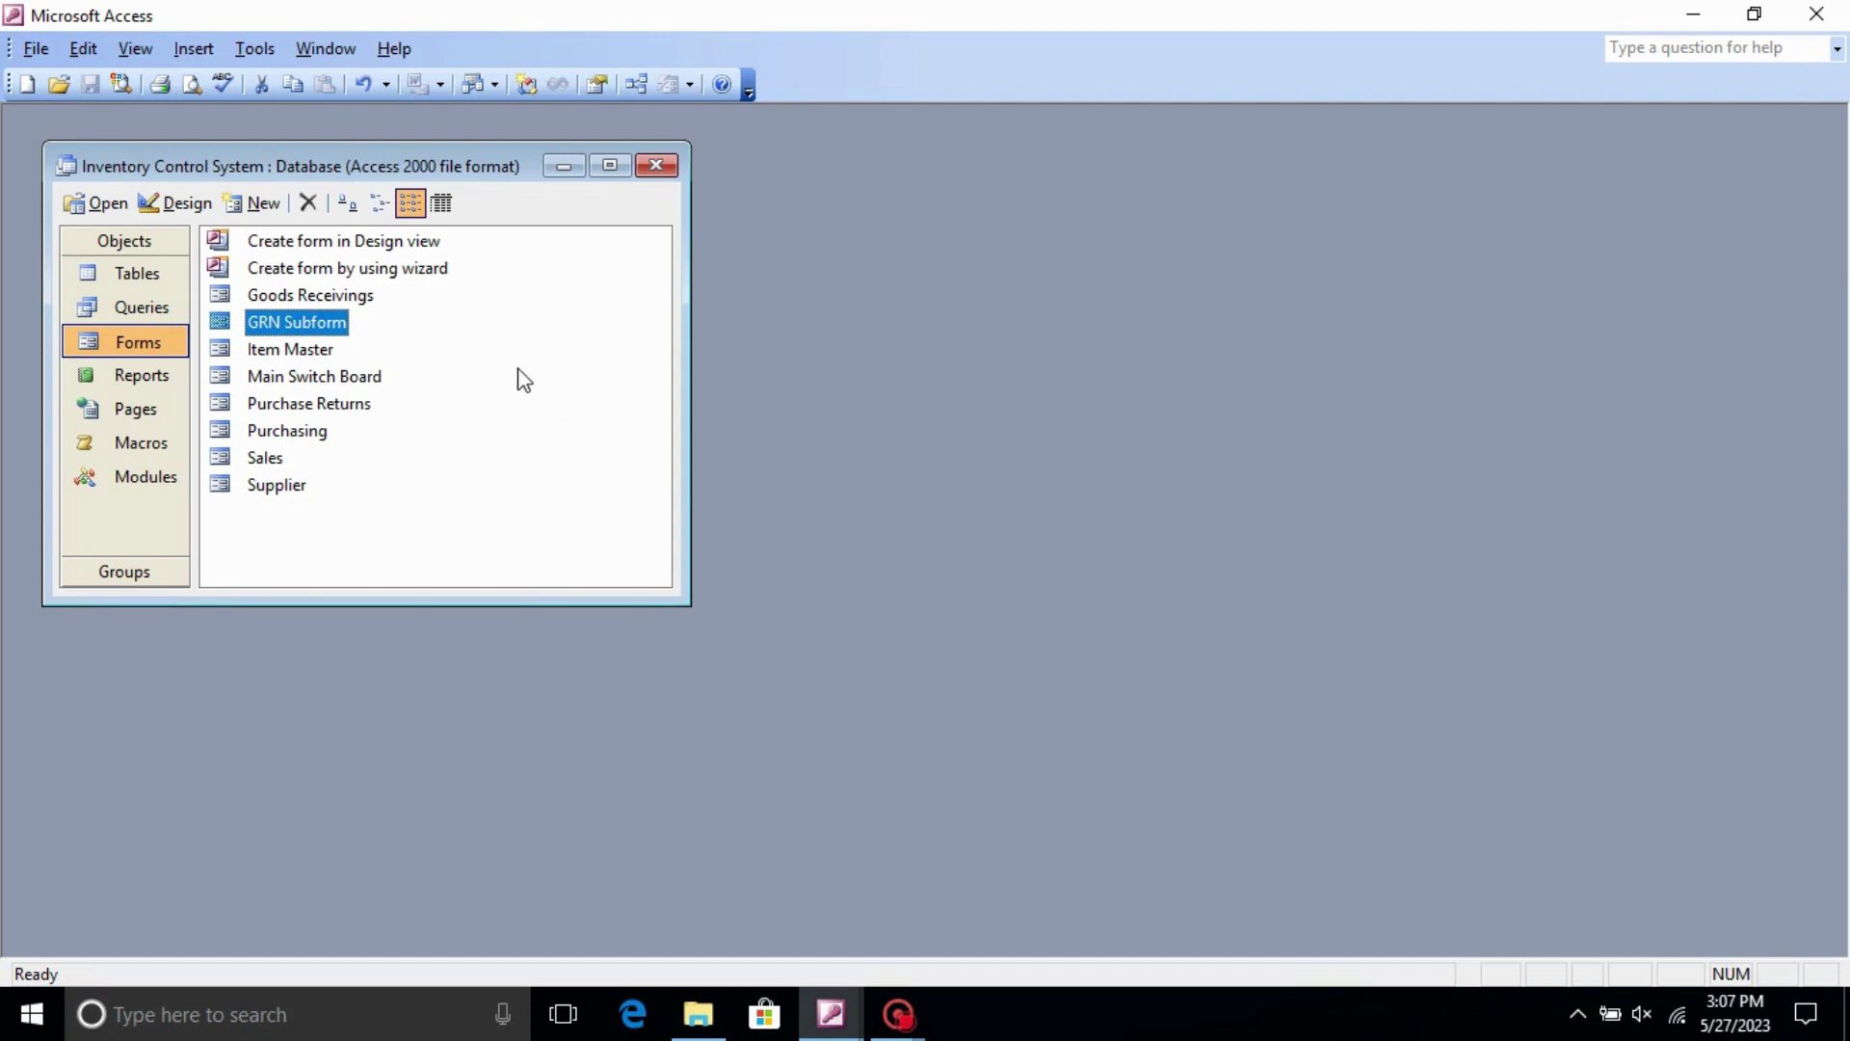
- Start another new form with the Form Wizard, using GRN Qry as its data source
click(262, 209)
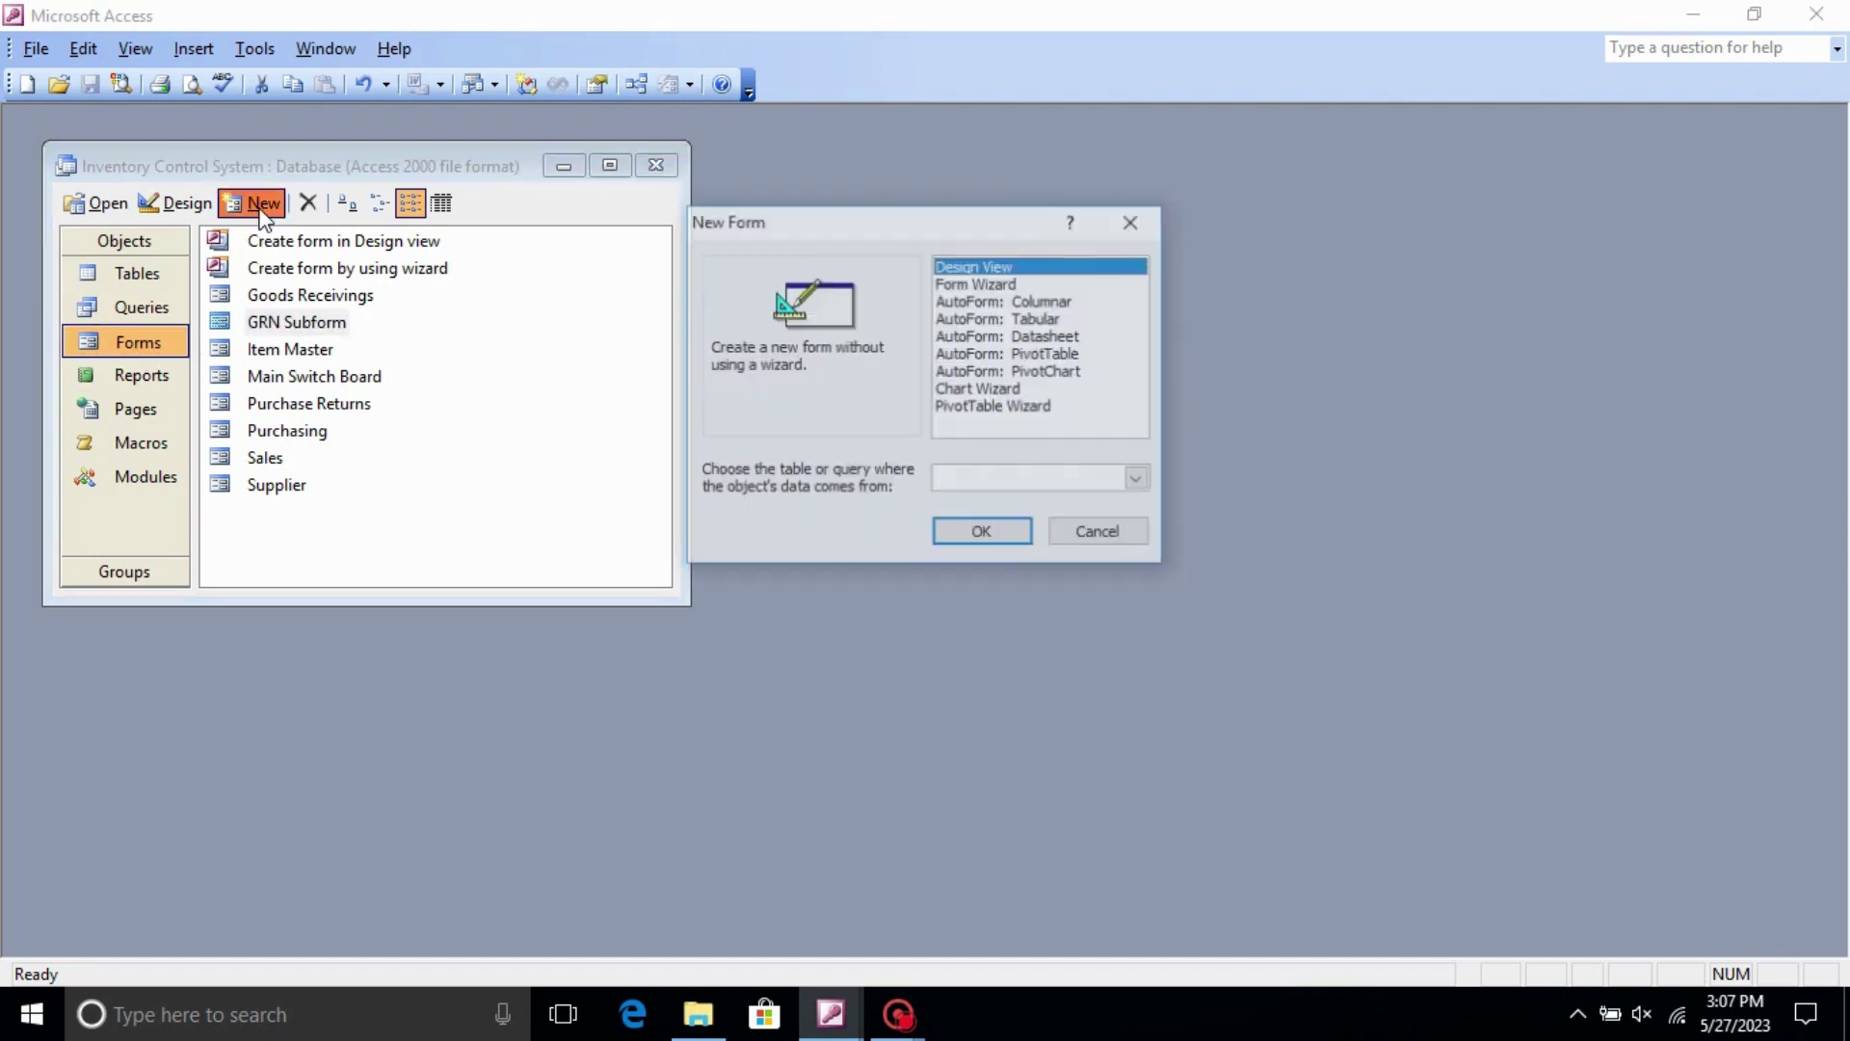
click(982, 283)
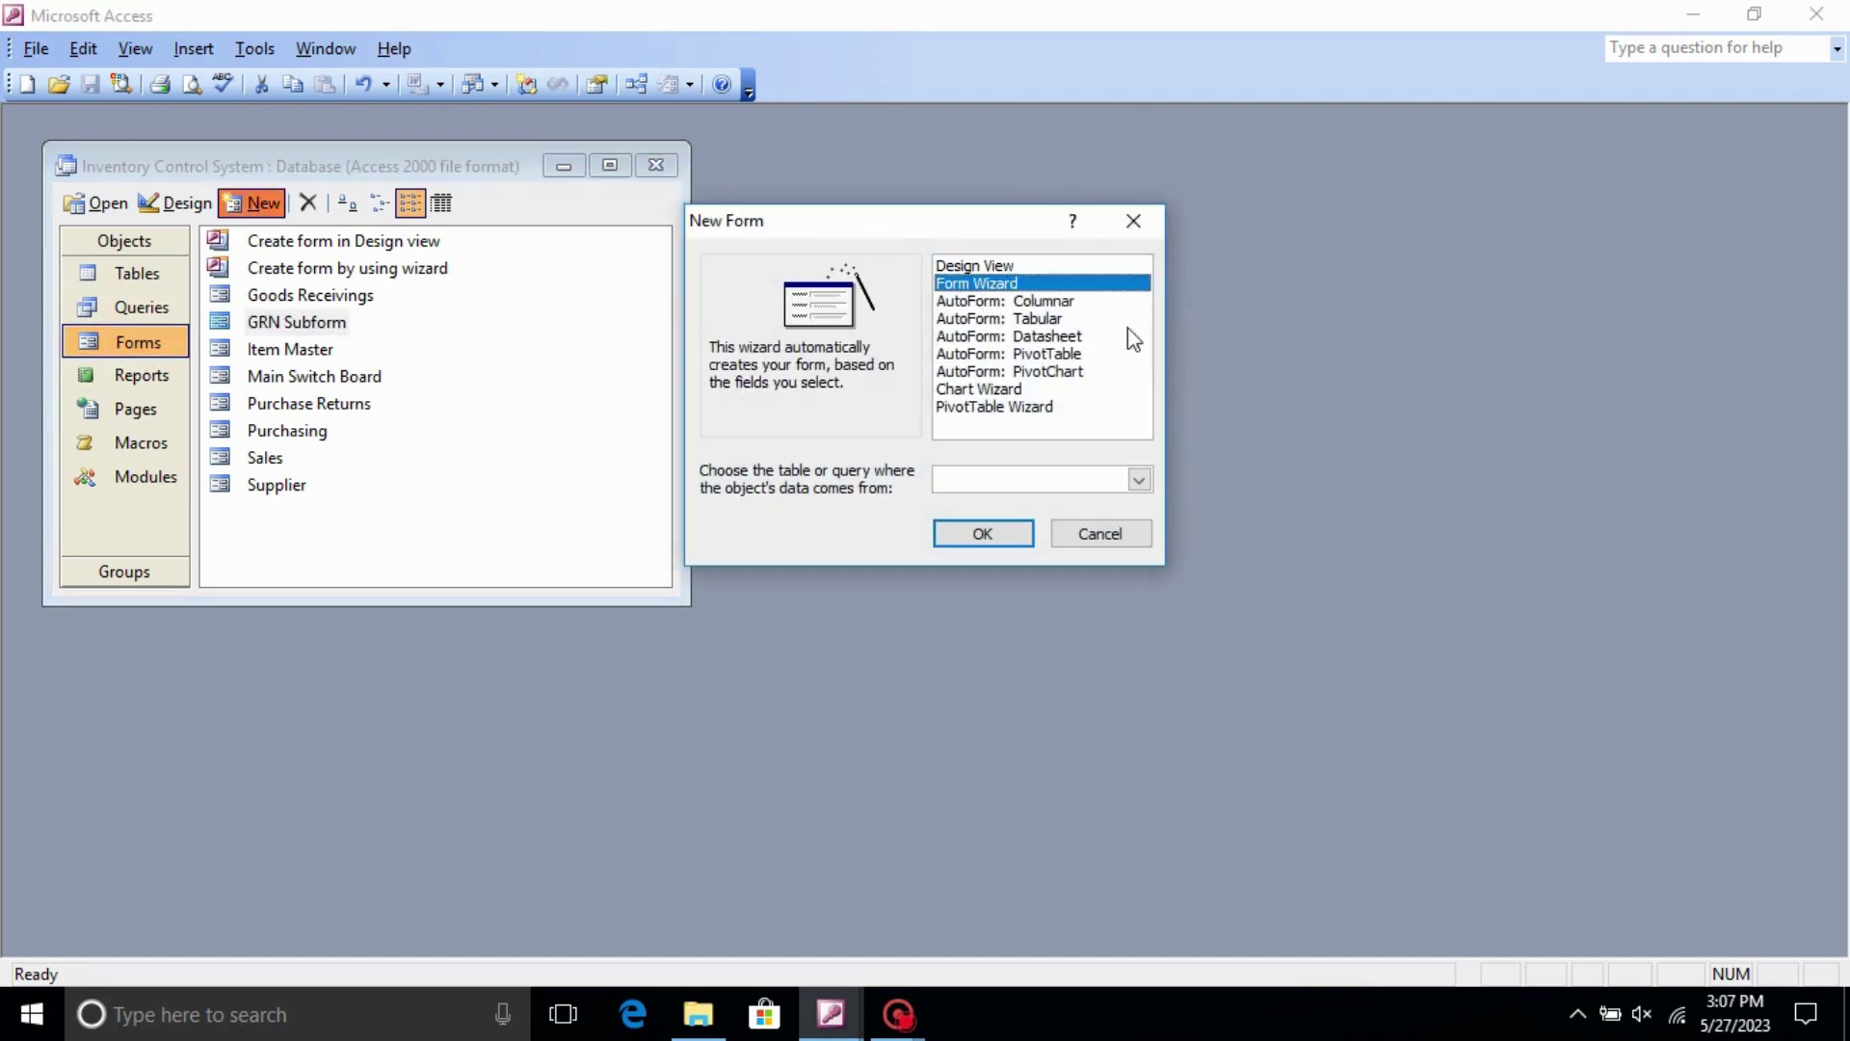
click(1139, 480)
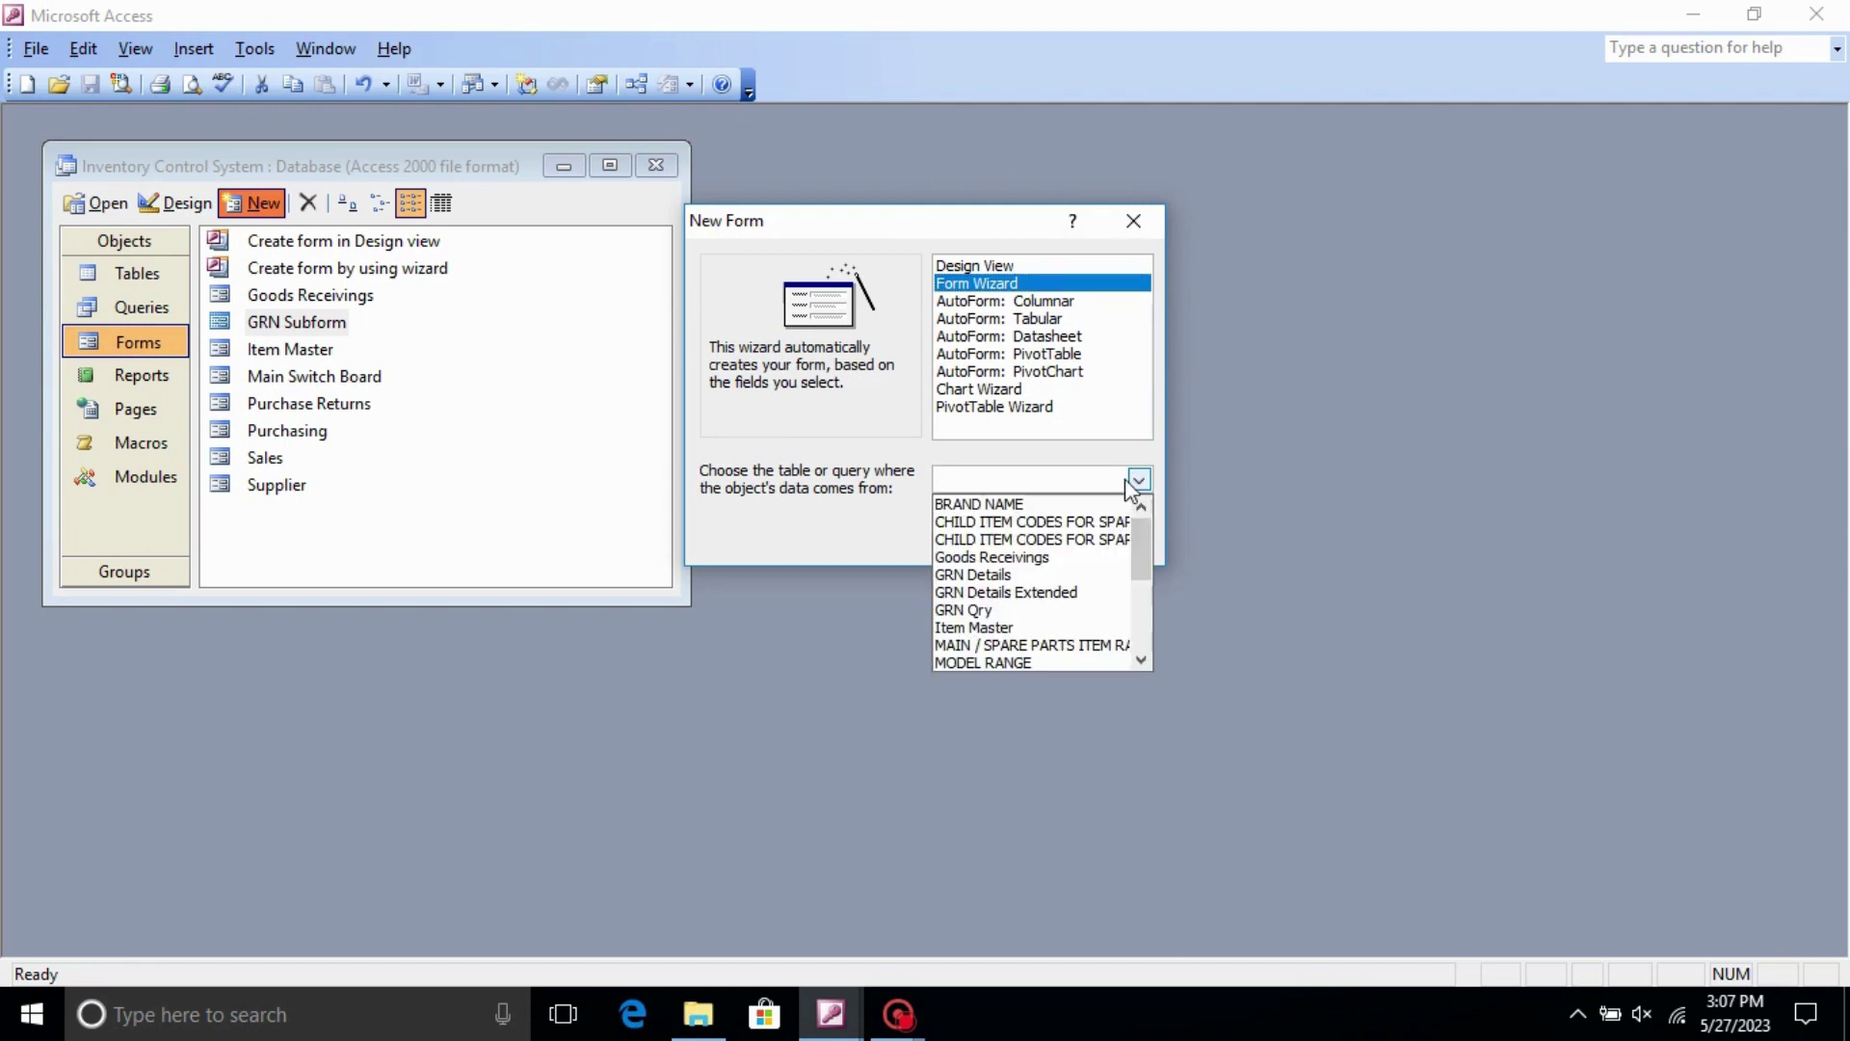
click(1032, 611)
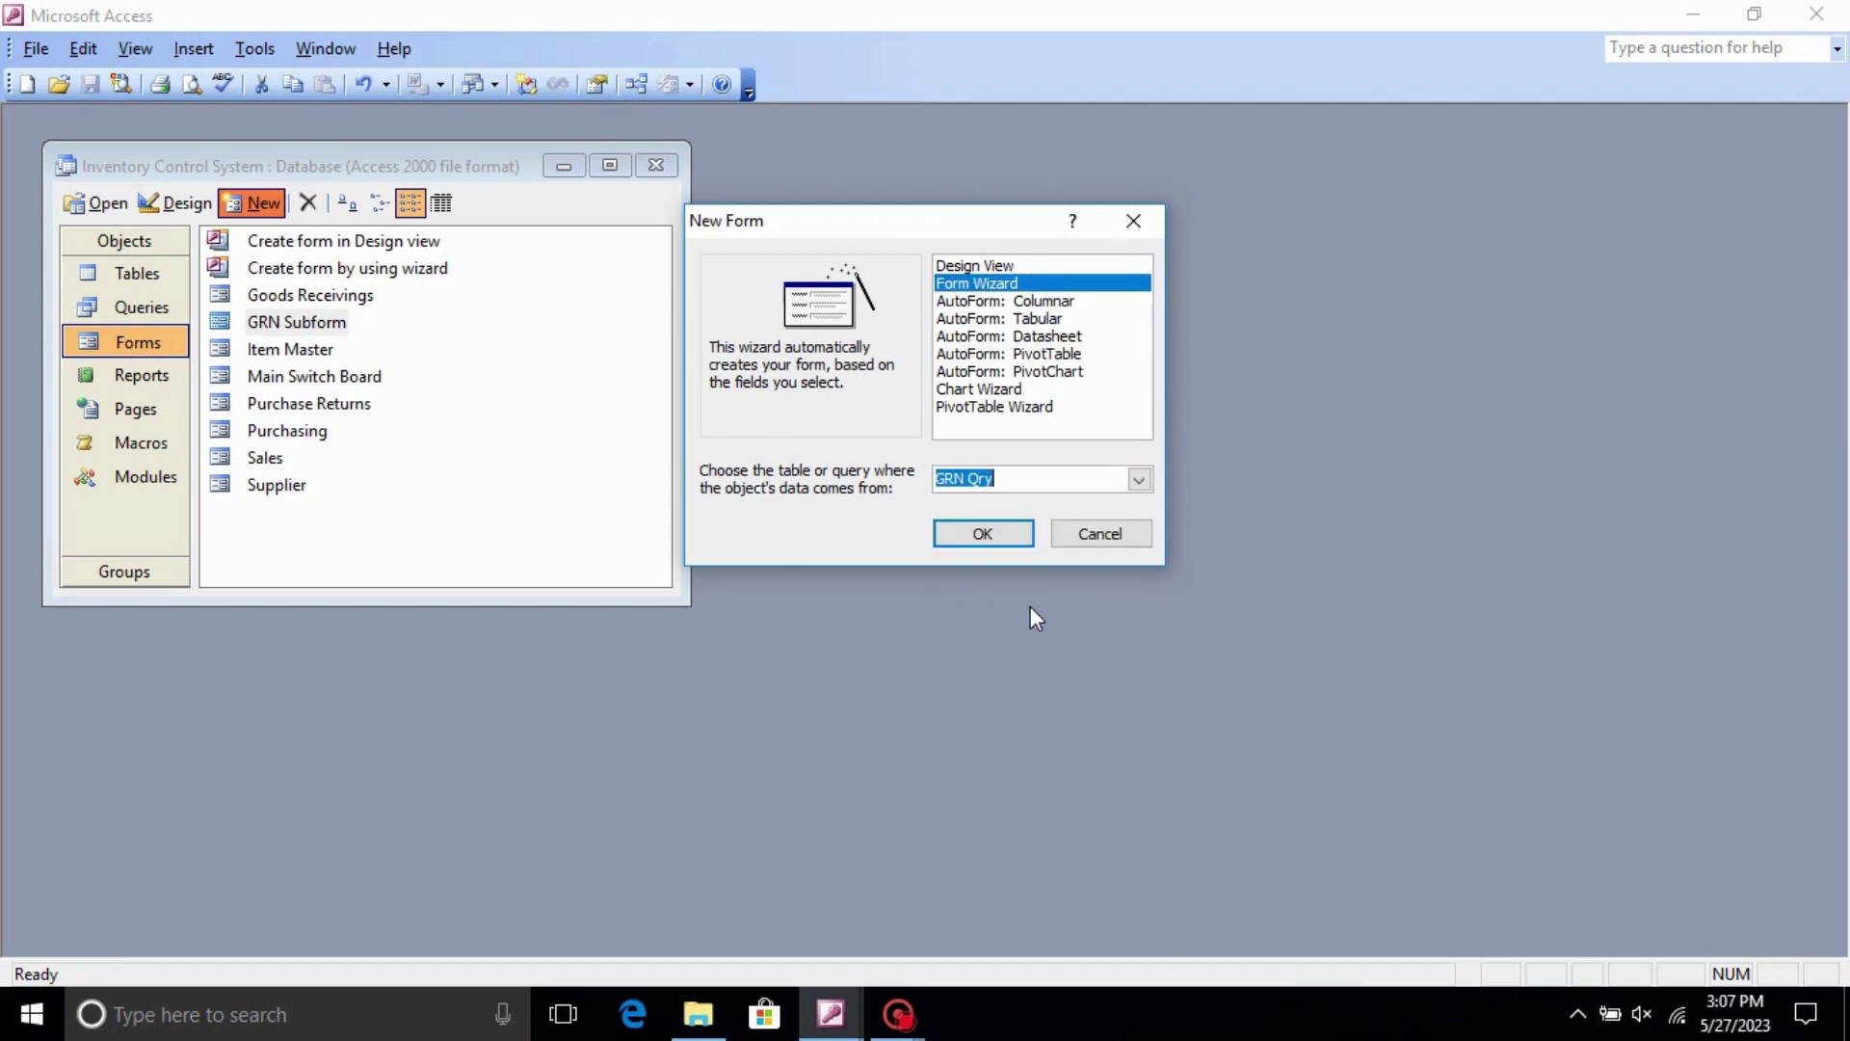
click(1002, 536)
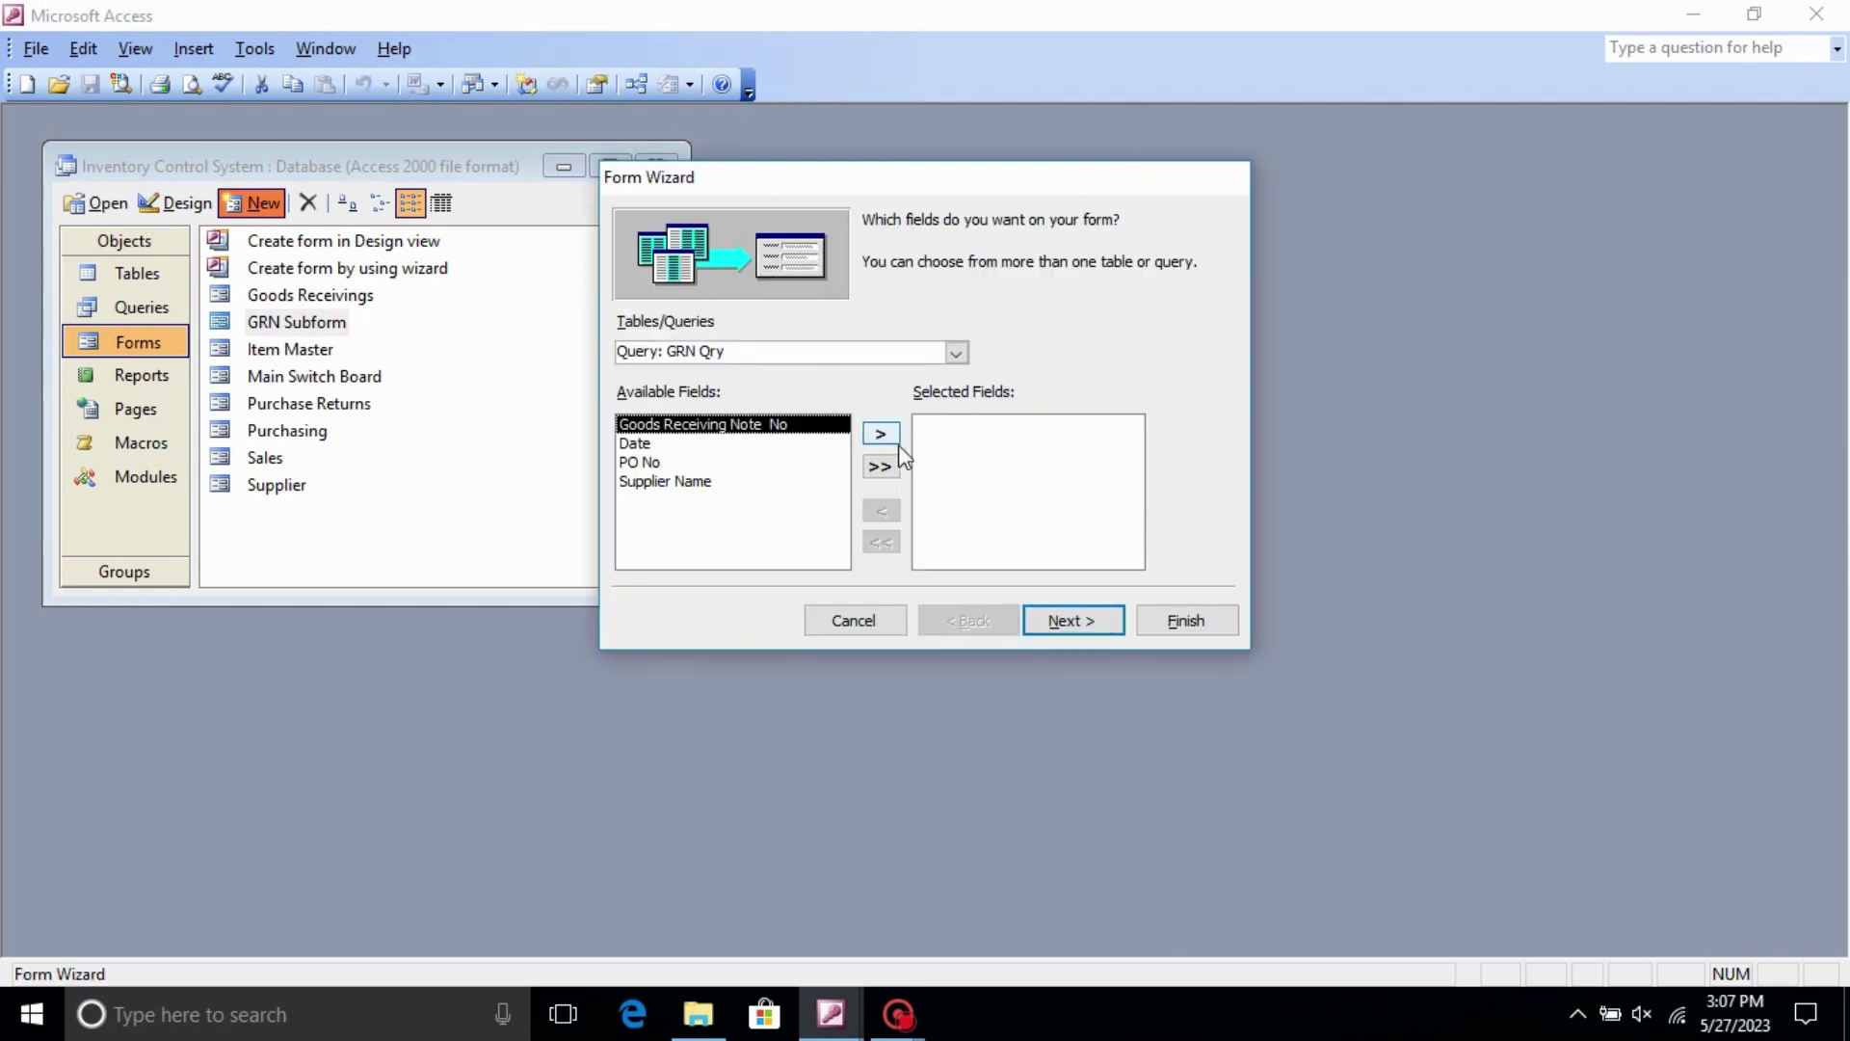
- Include all four GRN Qry fields, from Goods Receiving Note No to Supplier Name, and proceed to the form's layout choice
click(881, 434)
click(881, 434)
click(883, 434)
click(883, 434)
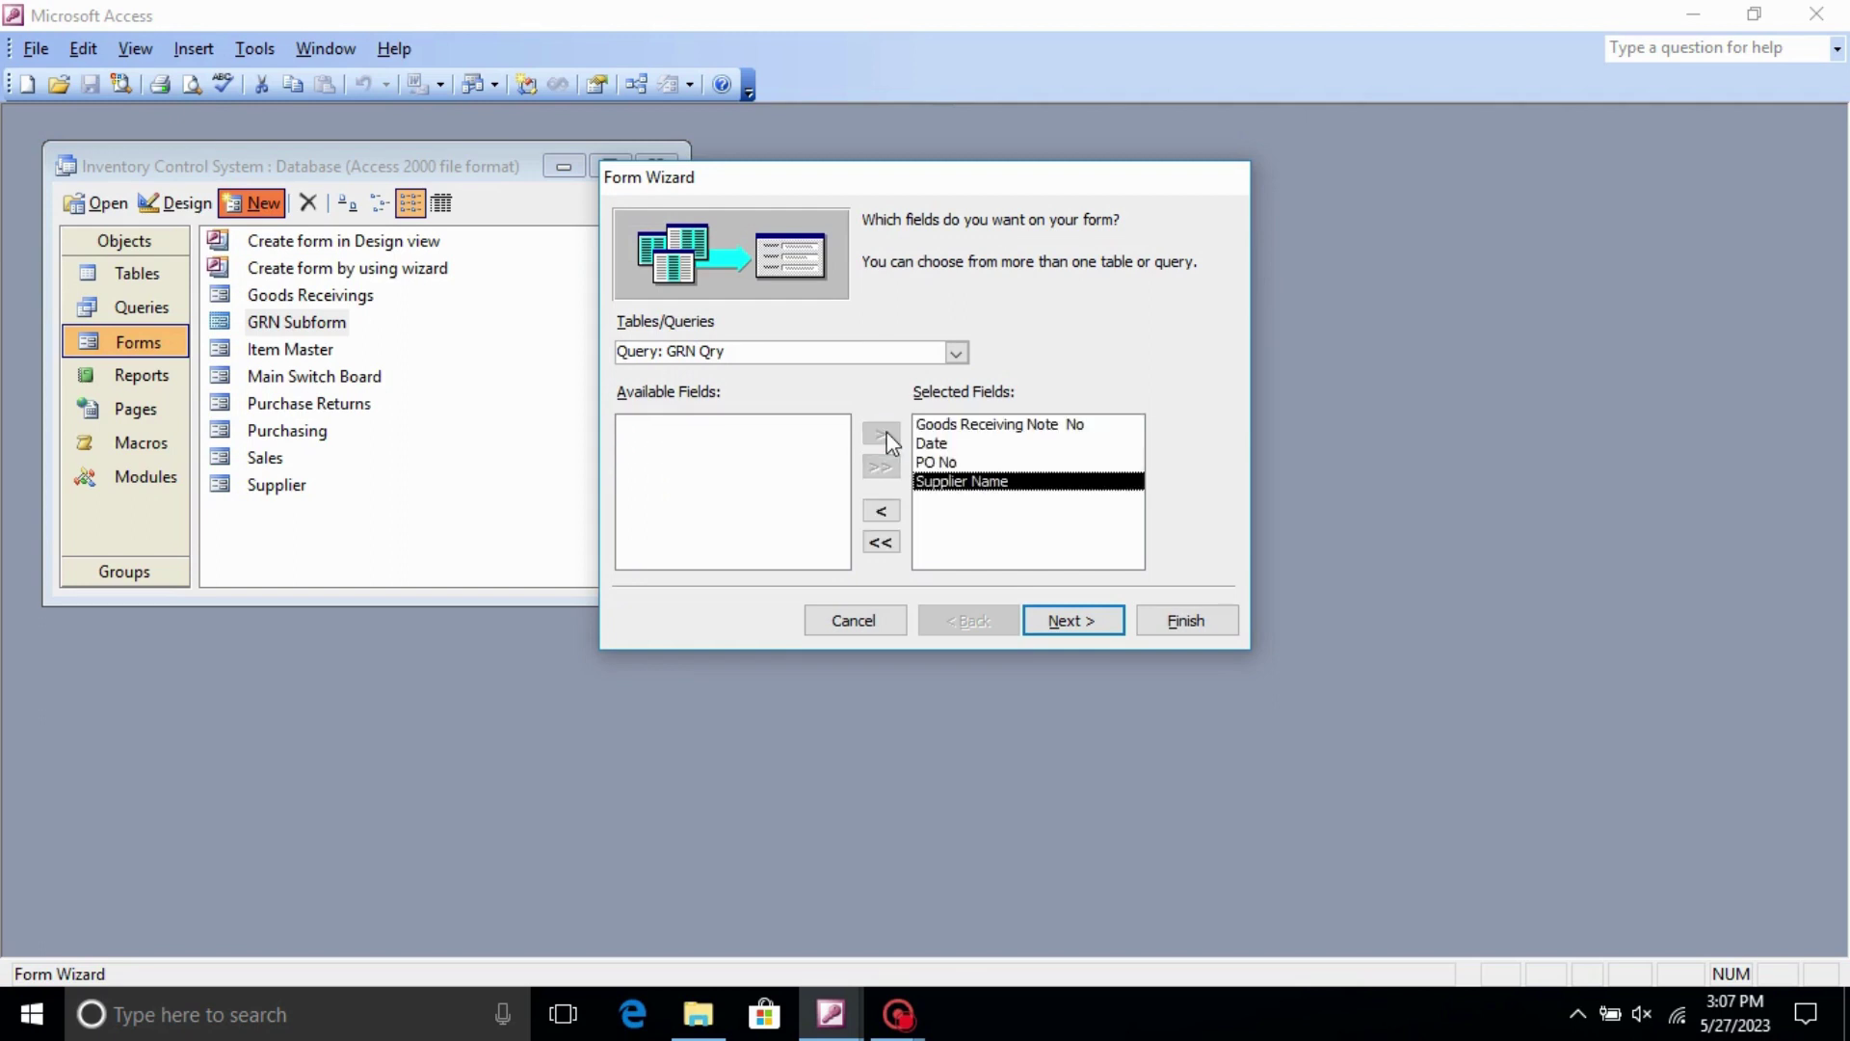
click(1074, 628)
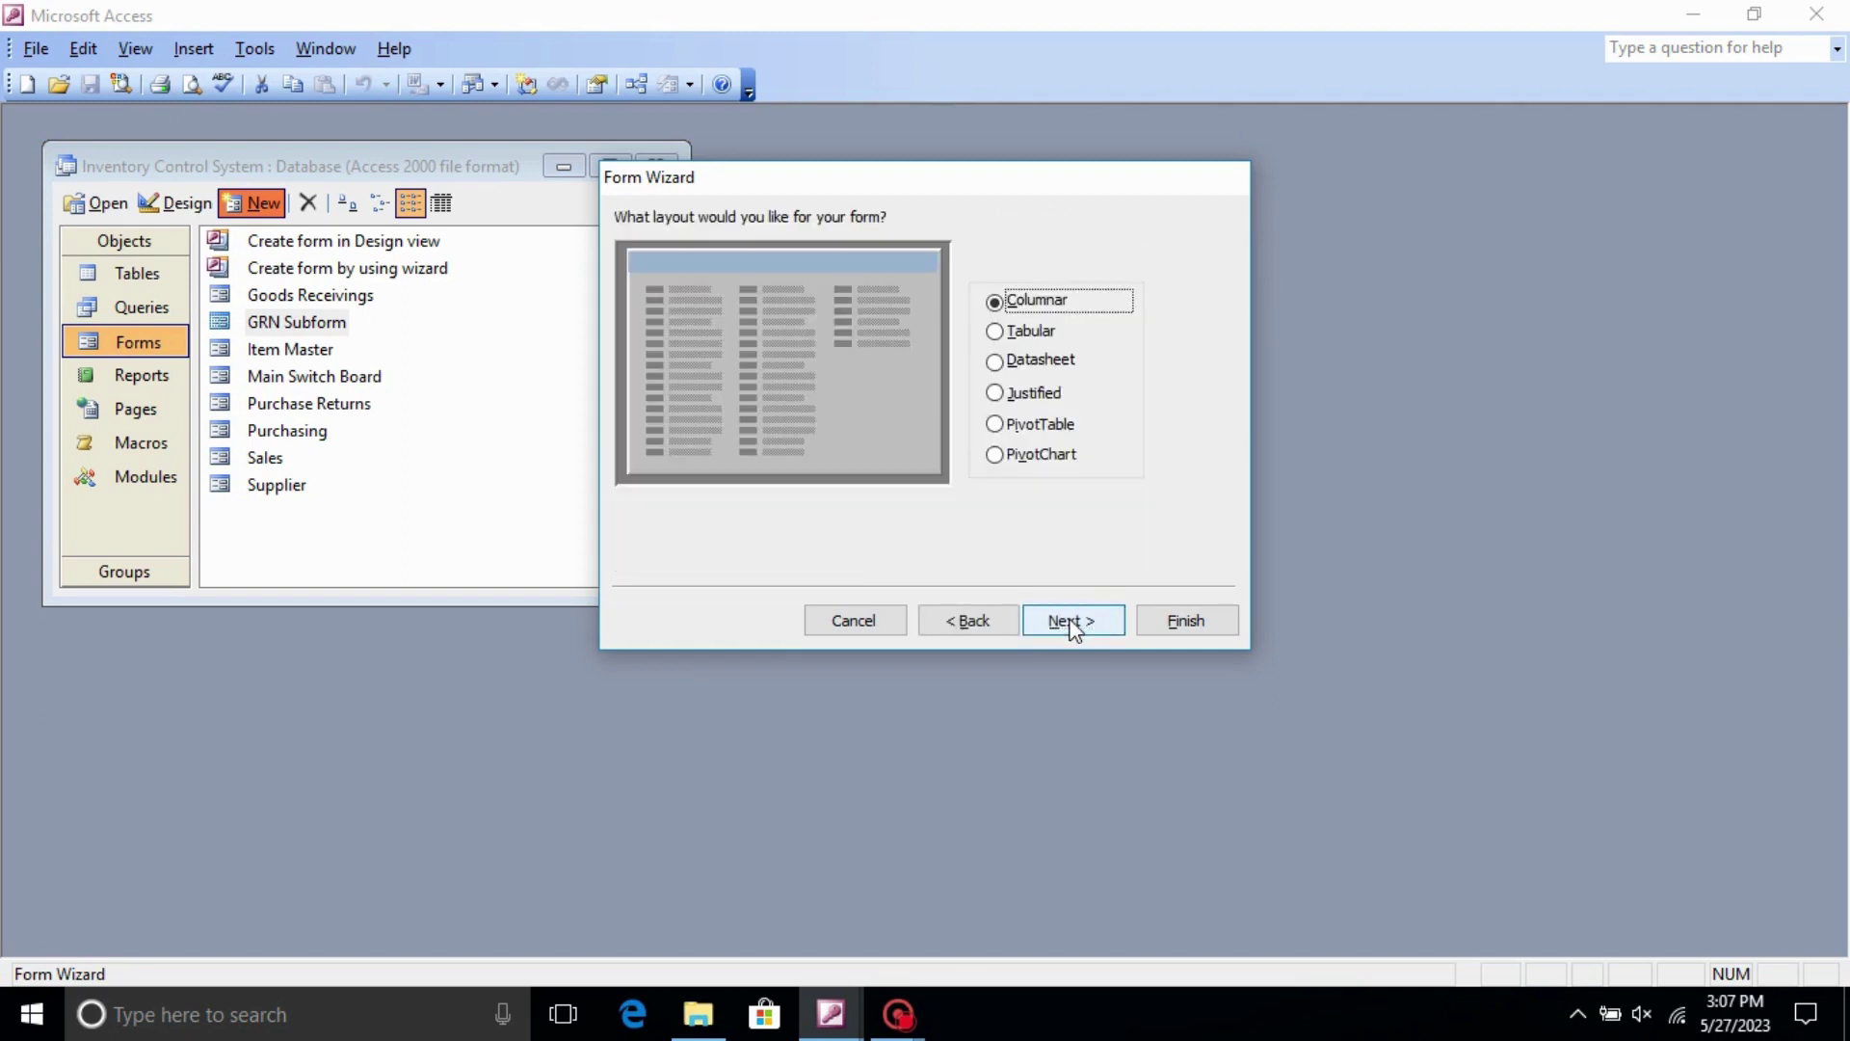
- Finish the form wizard with the Columnar layout and Blueprint style, titling the form Goods Receivings New
click(1073, 628)
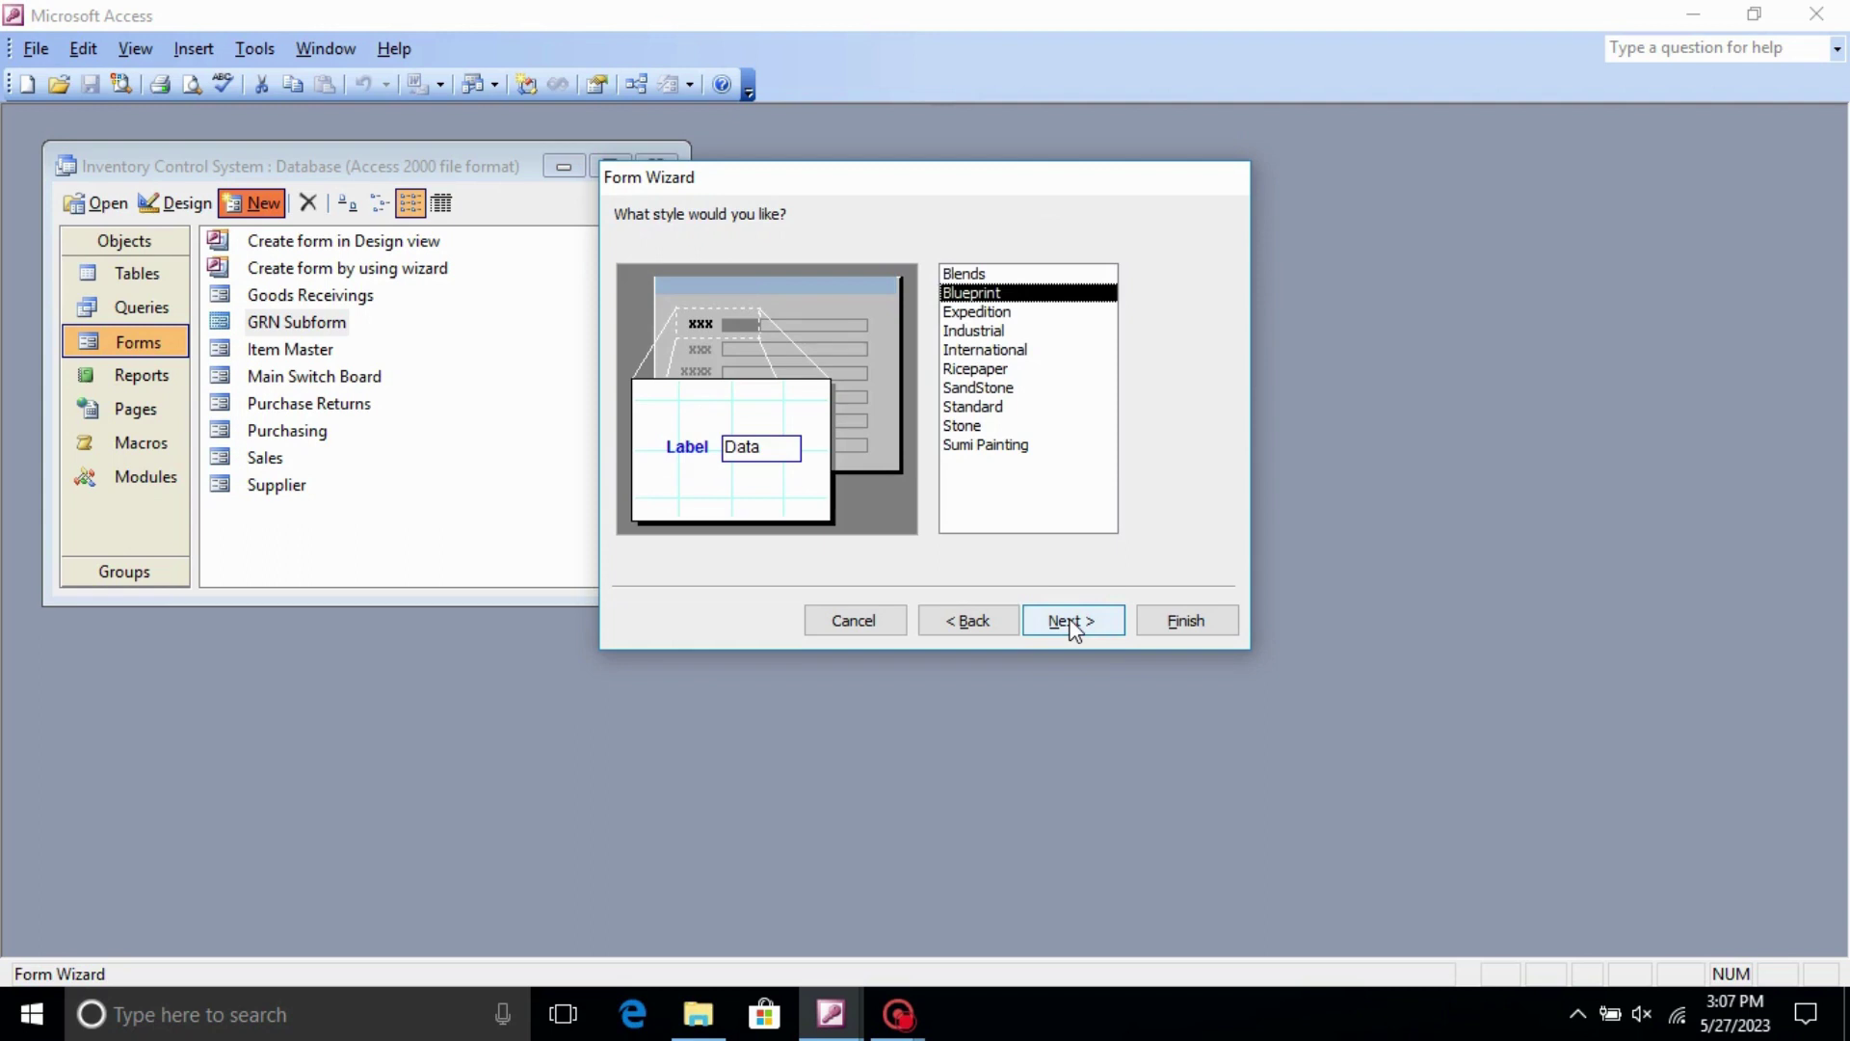
click(1074, 621)
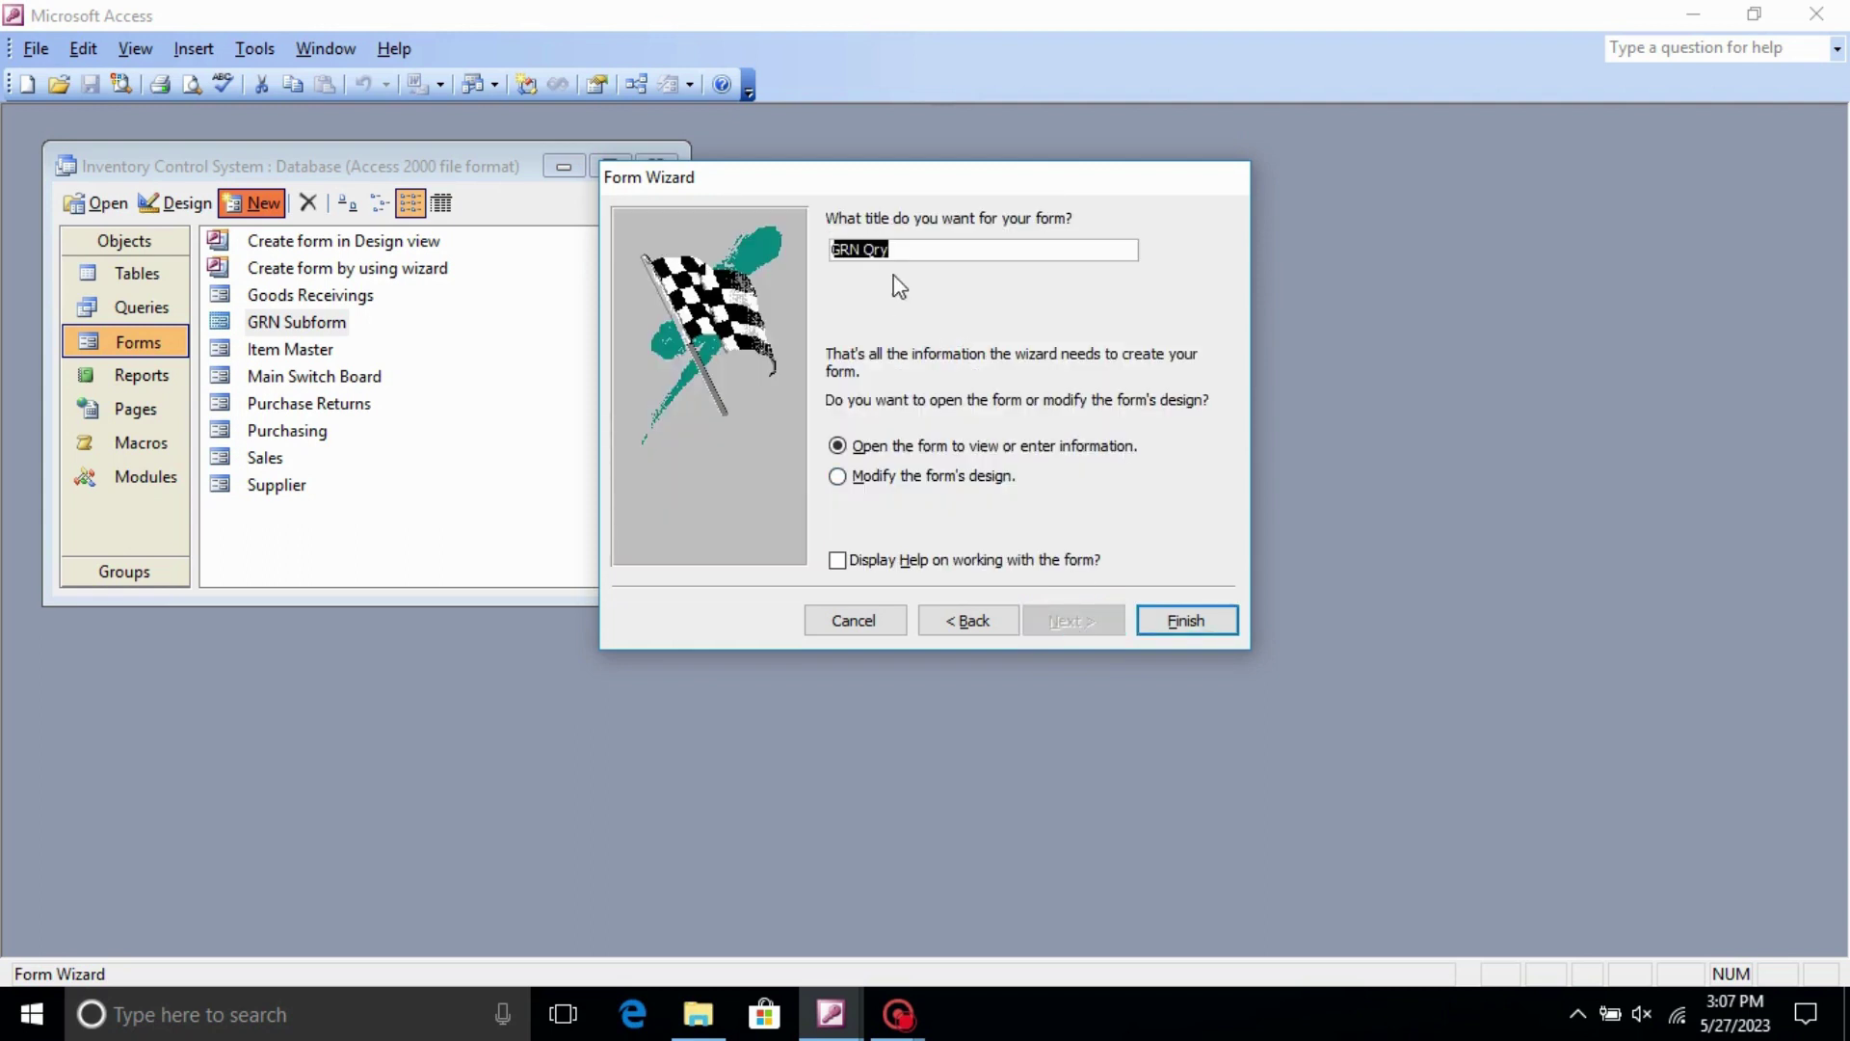
click(933, 248)
key(BackSpace)
key(BackSpace)
key(BackSpace)
key(BackSpace)
key(BackSpace)
key(BackSpace)
text(oods Receivings)
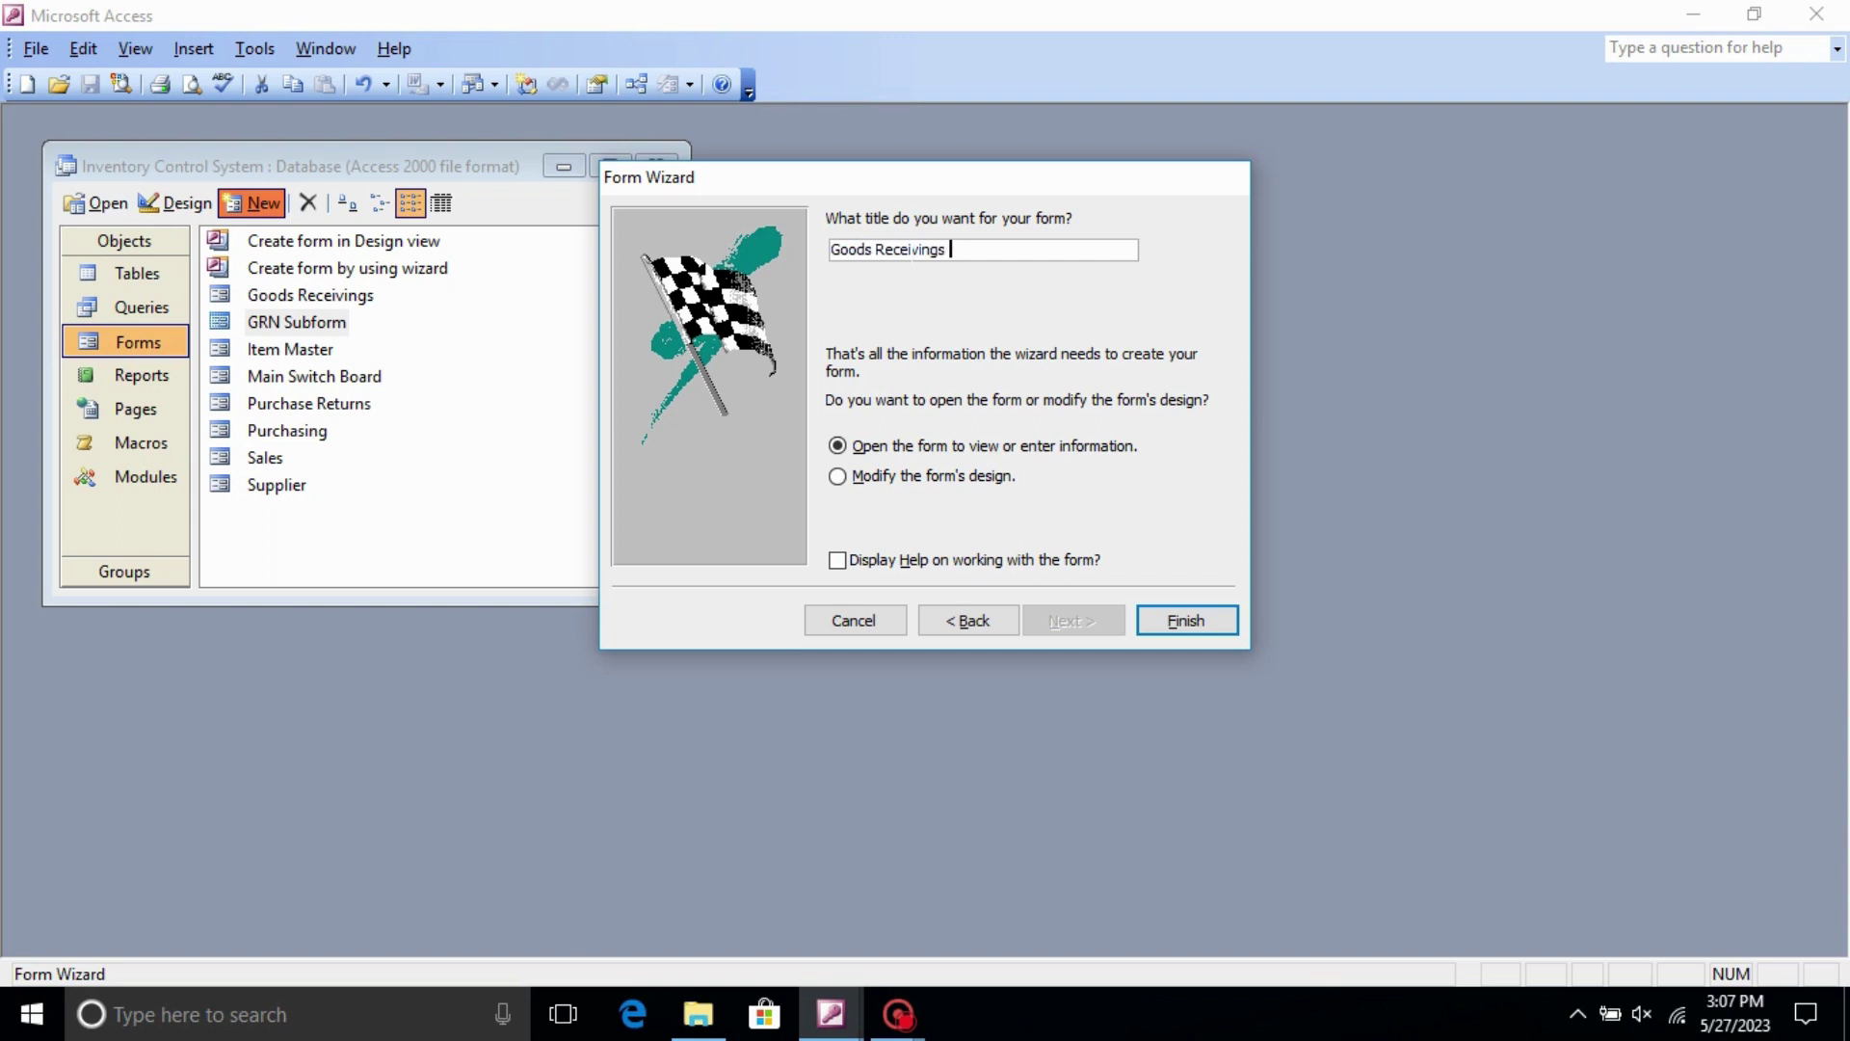
text( New)
click(1186, 619)
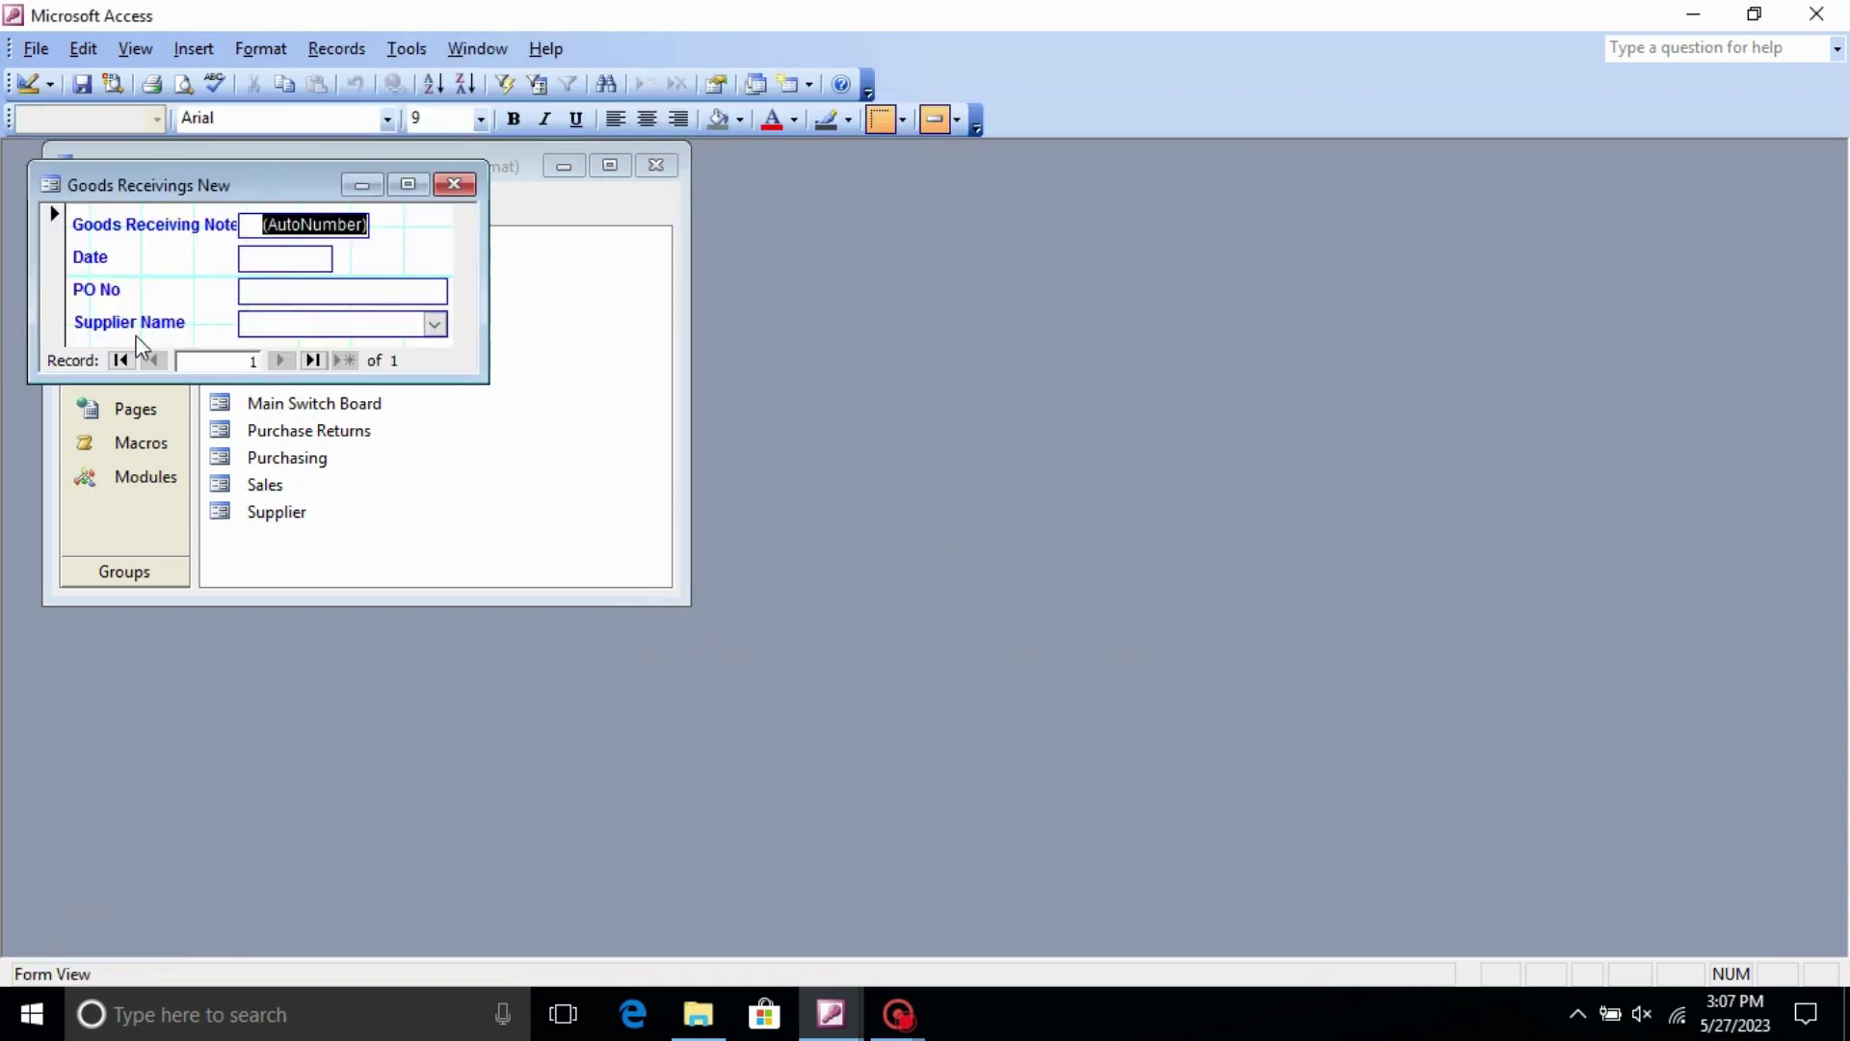
- In the form's design, enlarge the window and extend the Detail section to about 4.4 inches tall and 9.4 inches wide
click(27, 89)
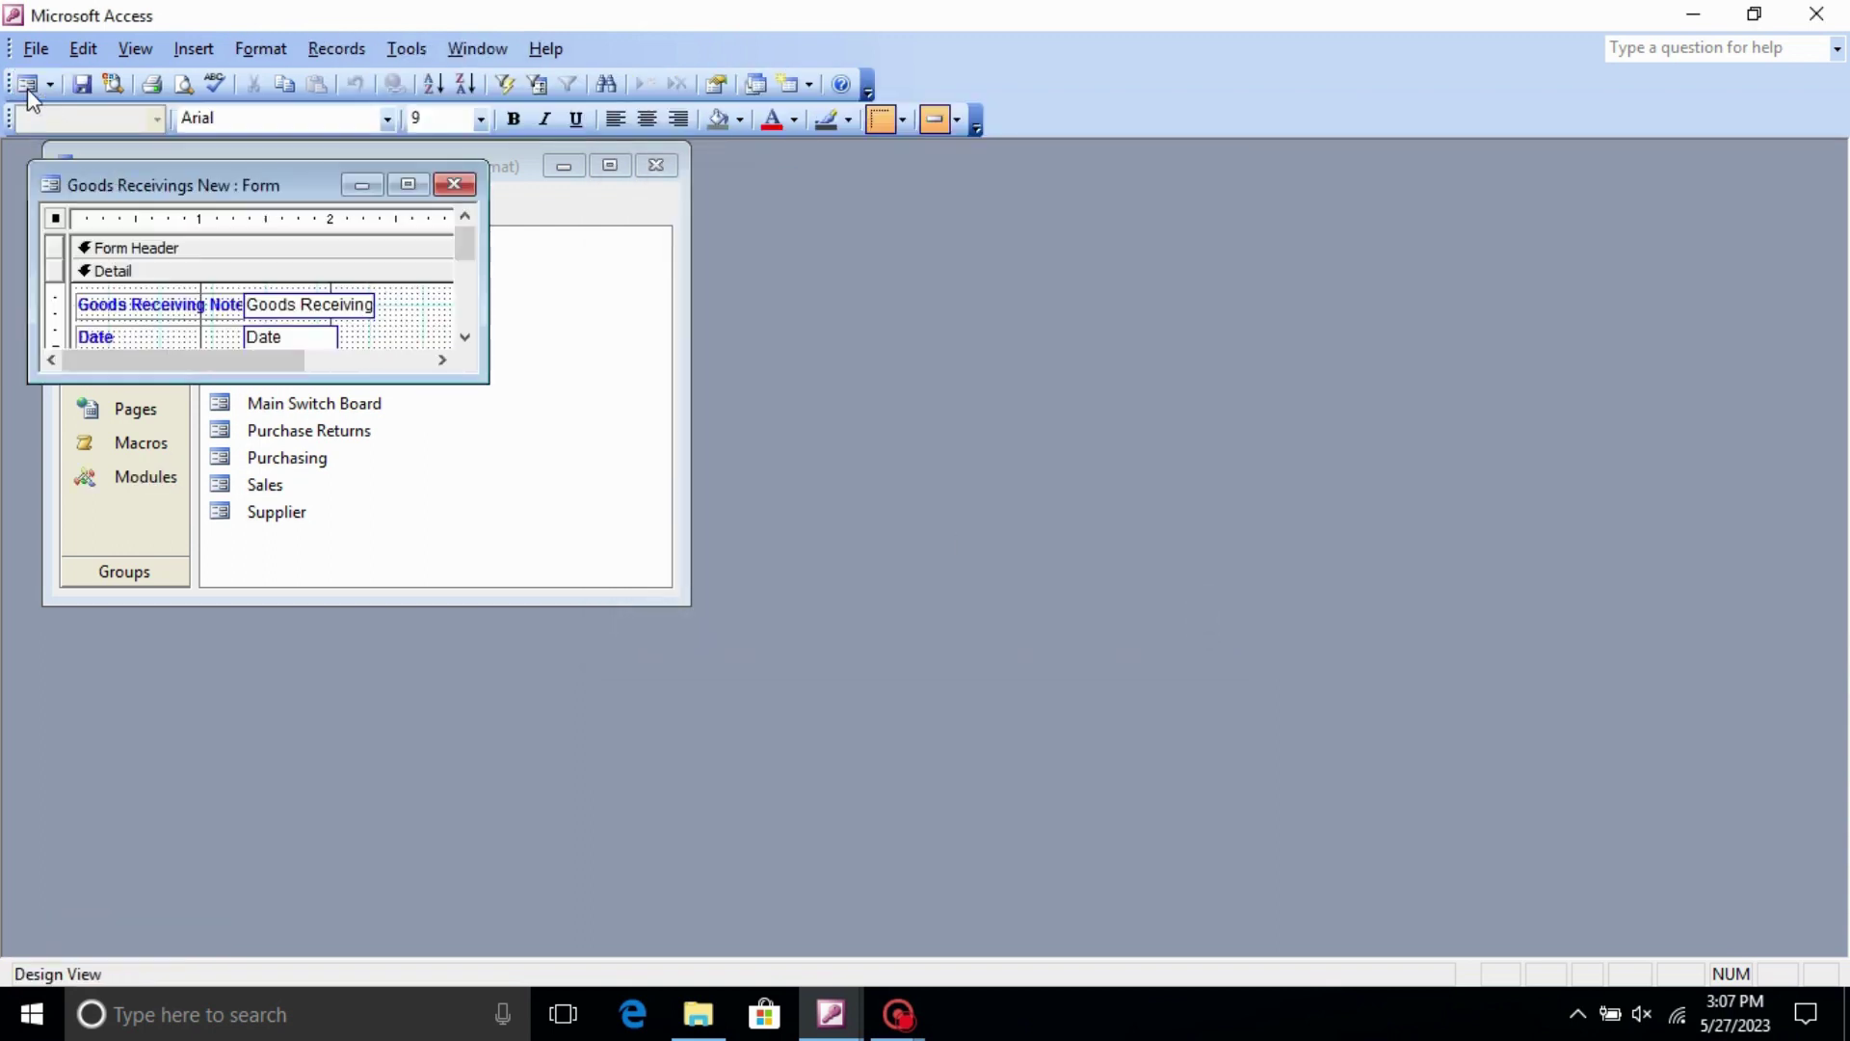
drag(482, 381, 1577, 935)
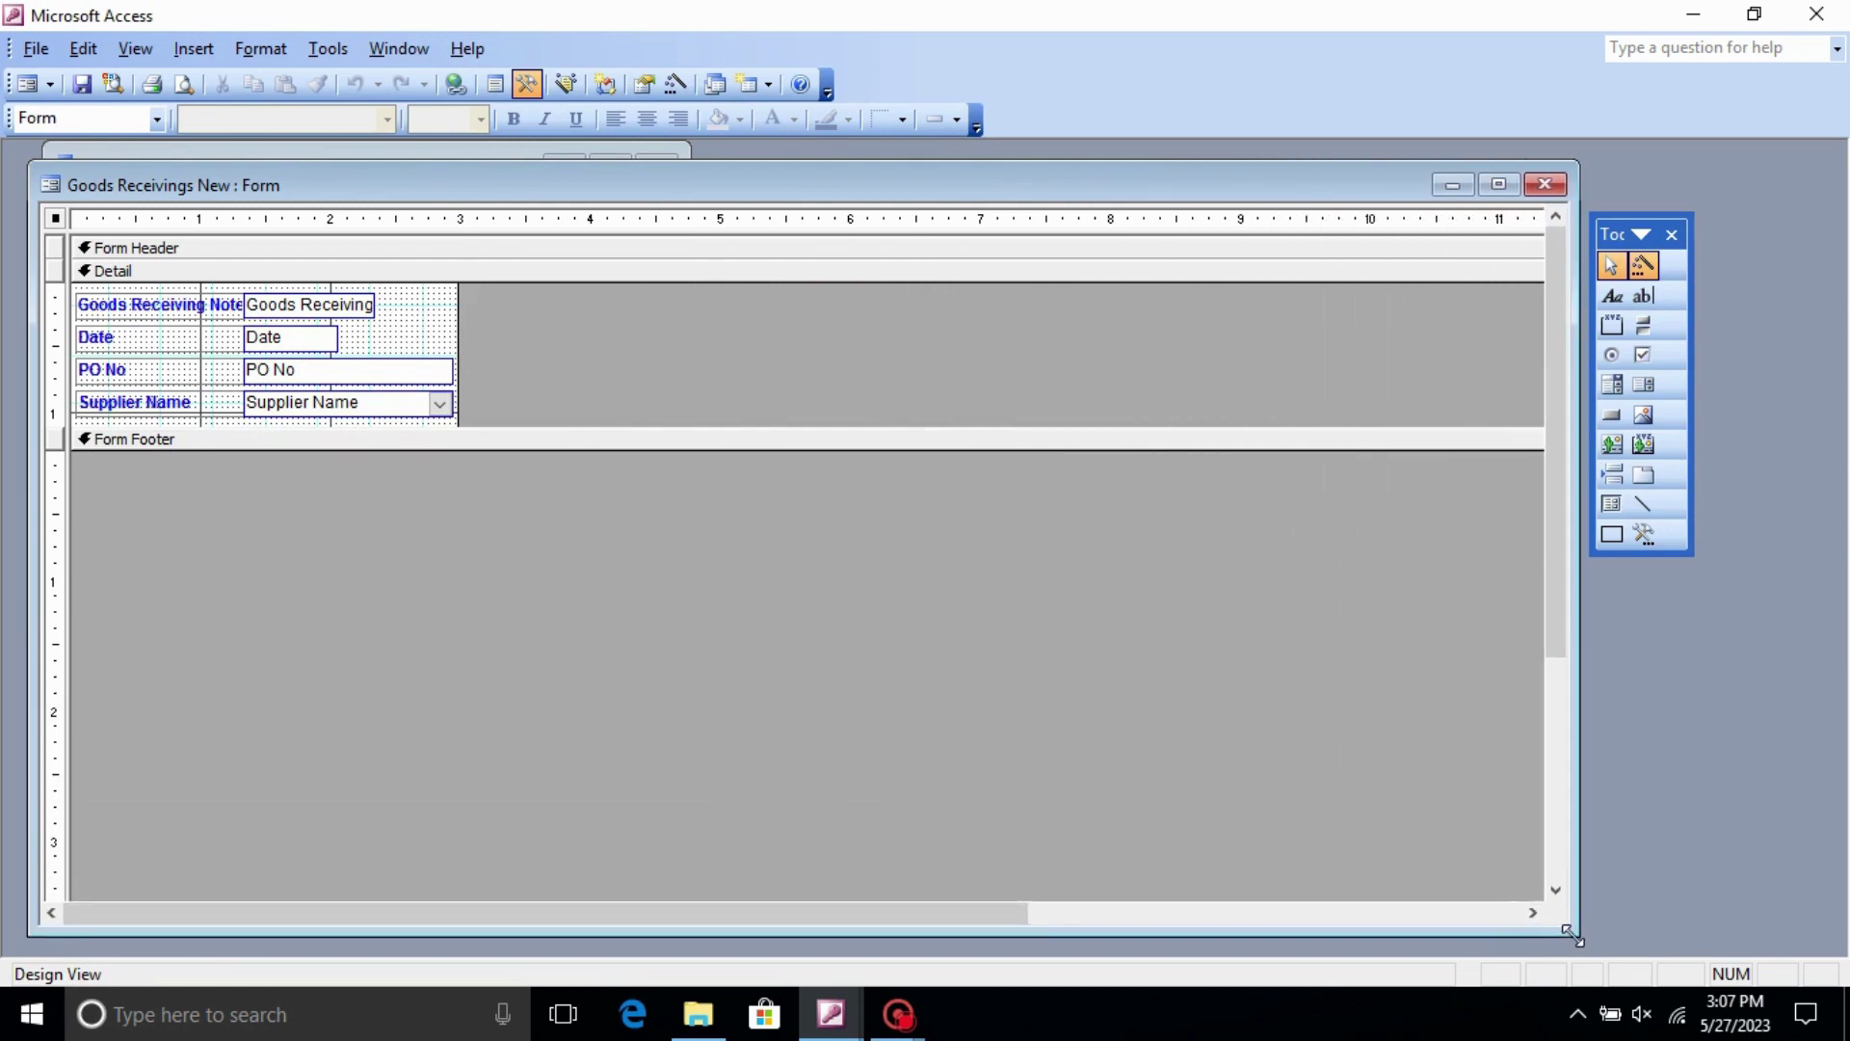
drag(582, 425, 591, 855)
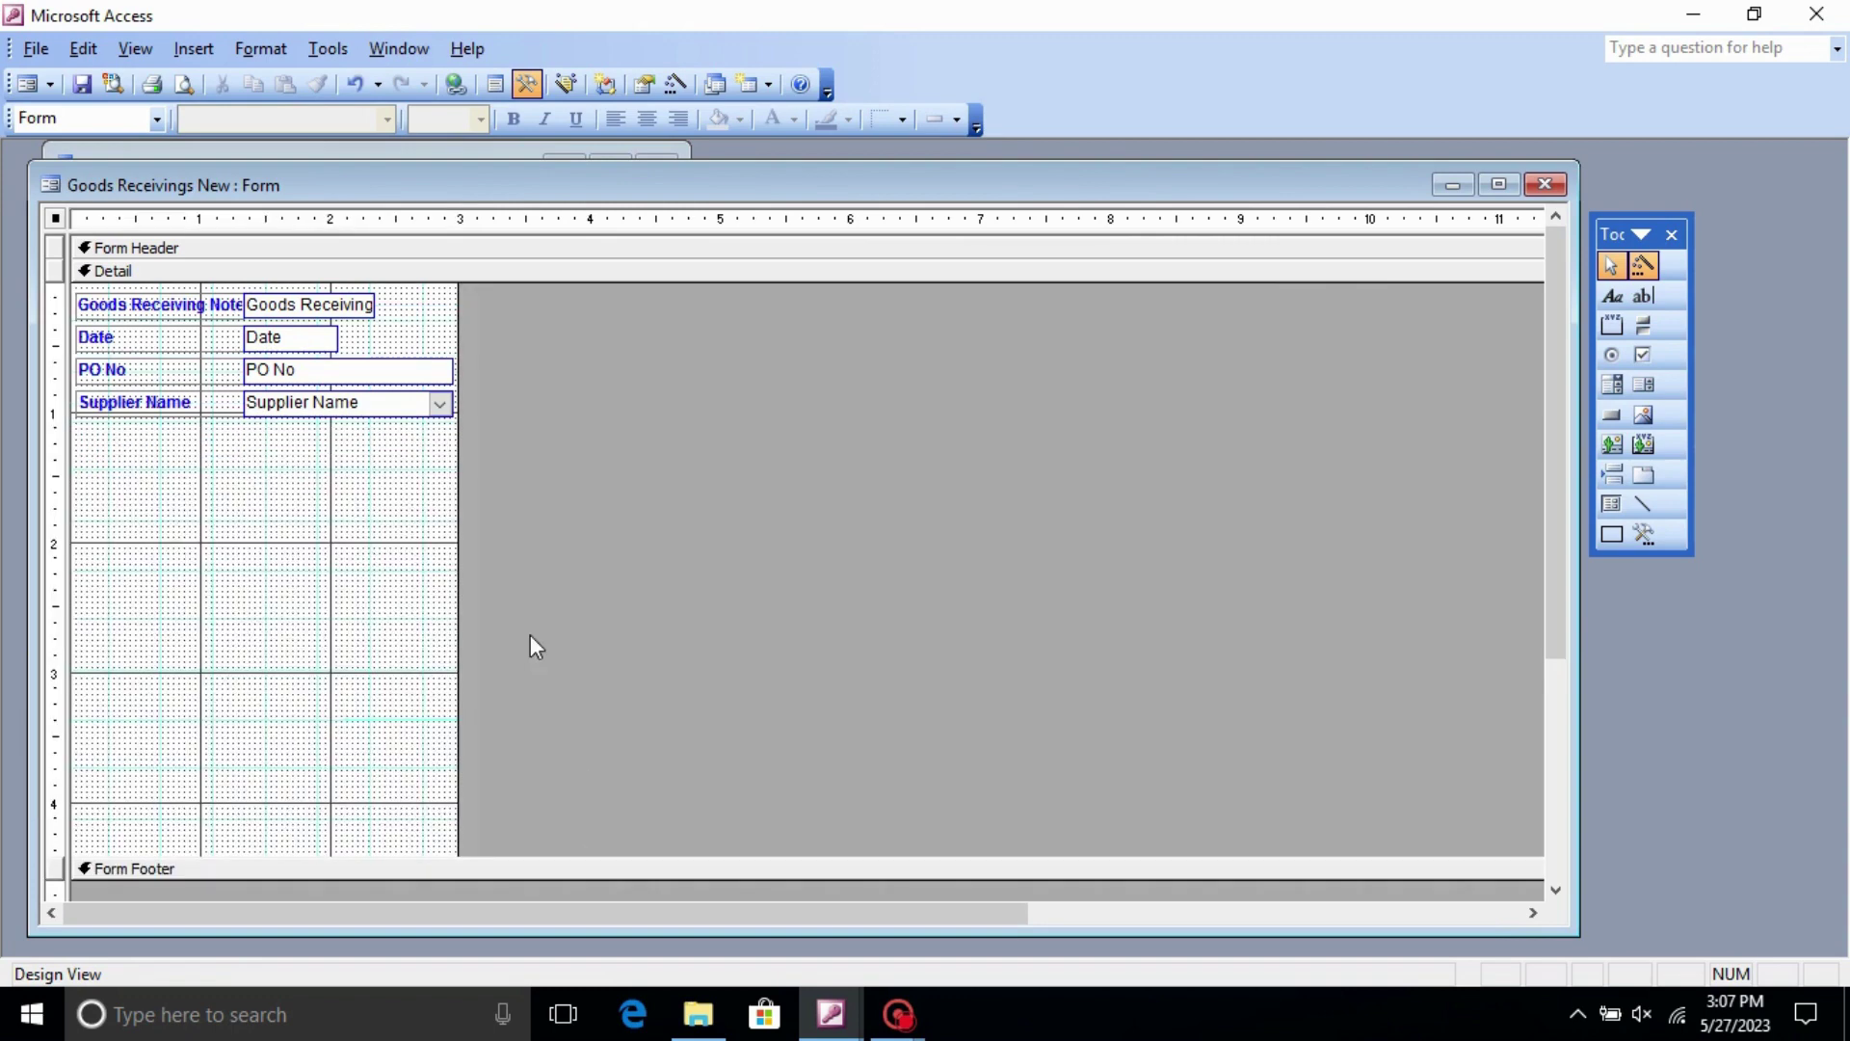
drag(458, 562, 1297, 640)
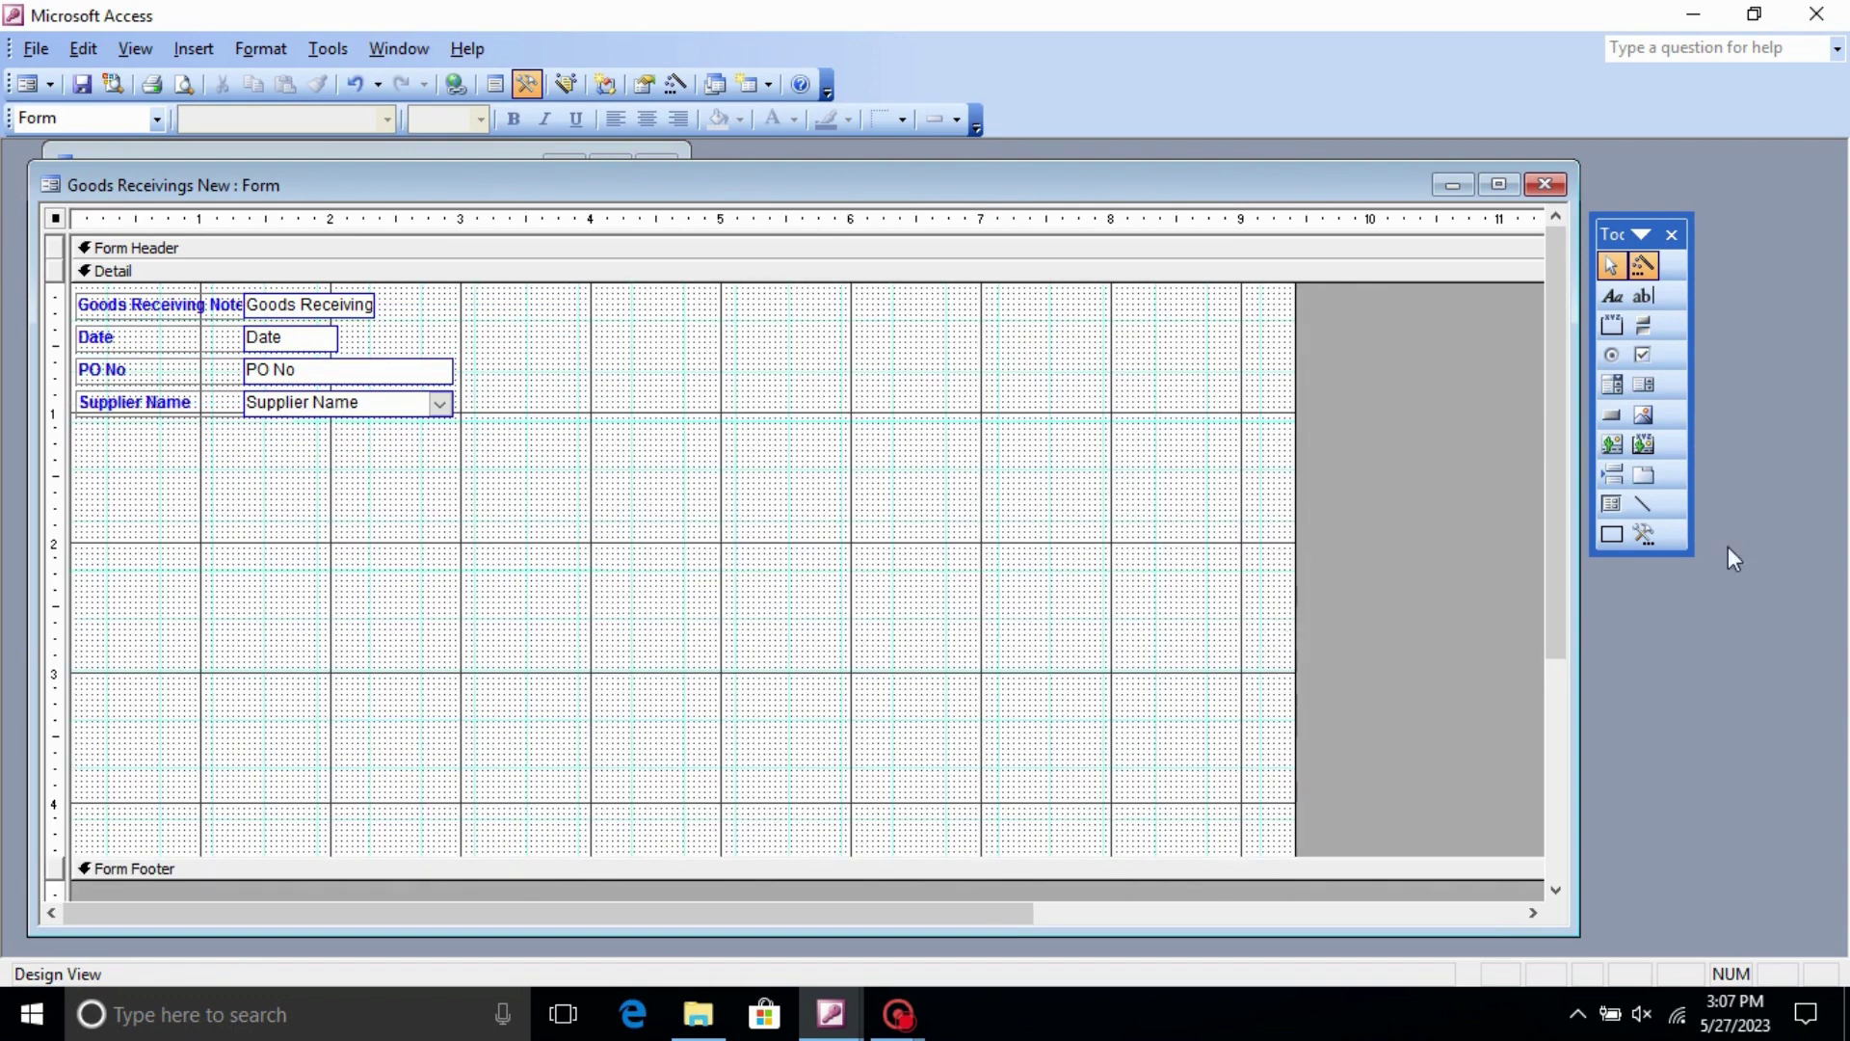
- Draw a subform about 7.9 inches wide and 2.7 inches tall below Supplier Name, using the existing GRN Subform form
click(1612, 504)
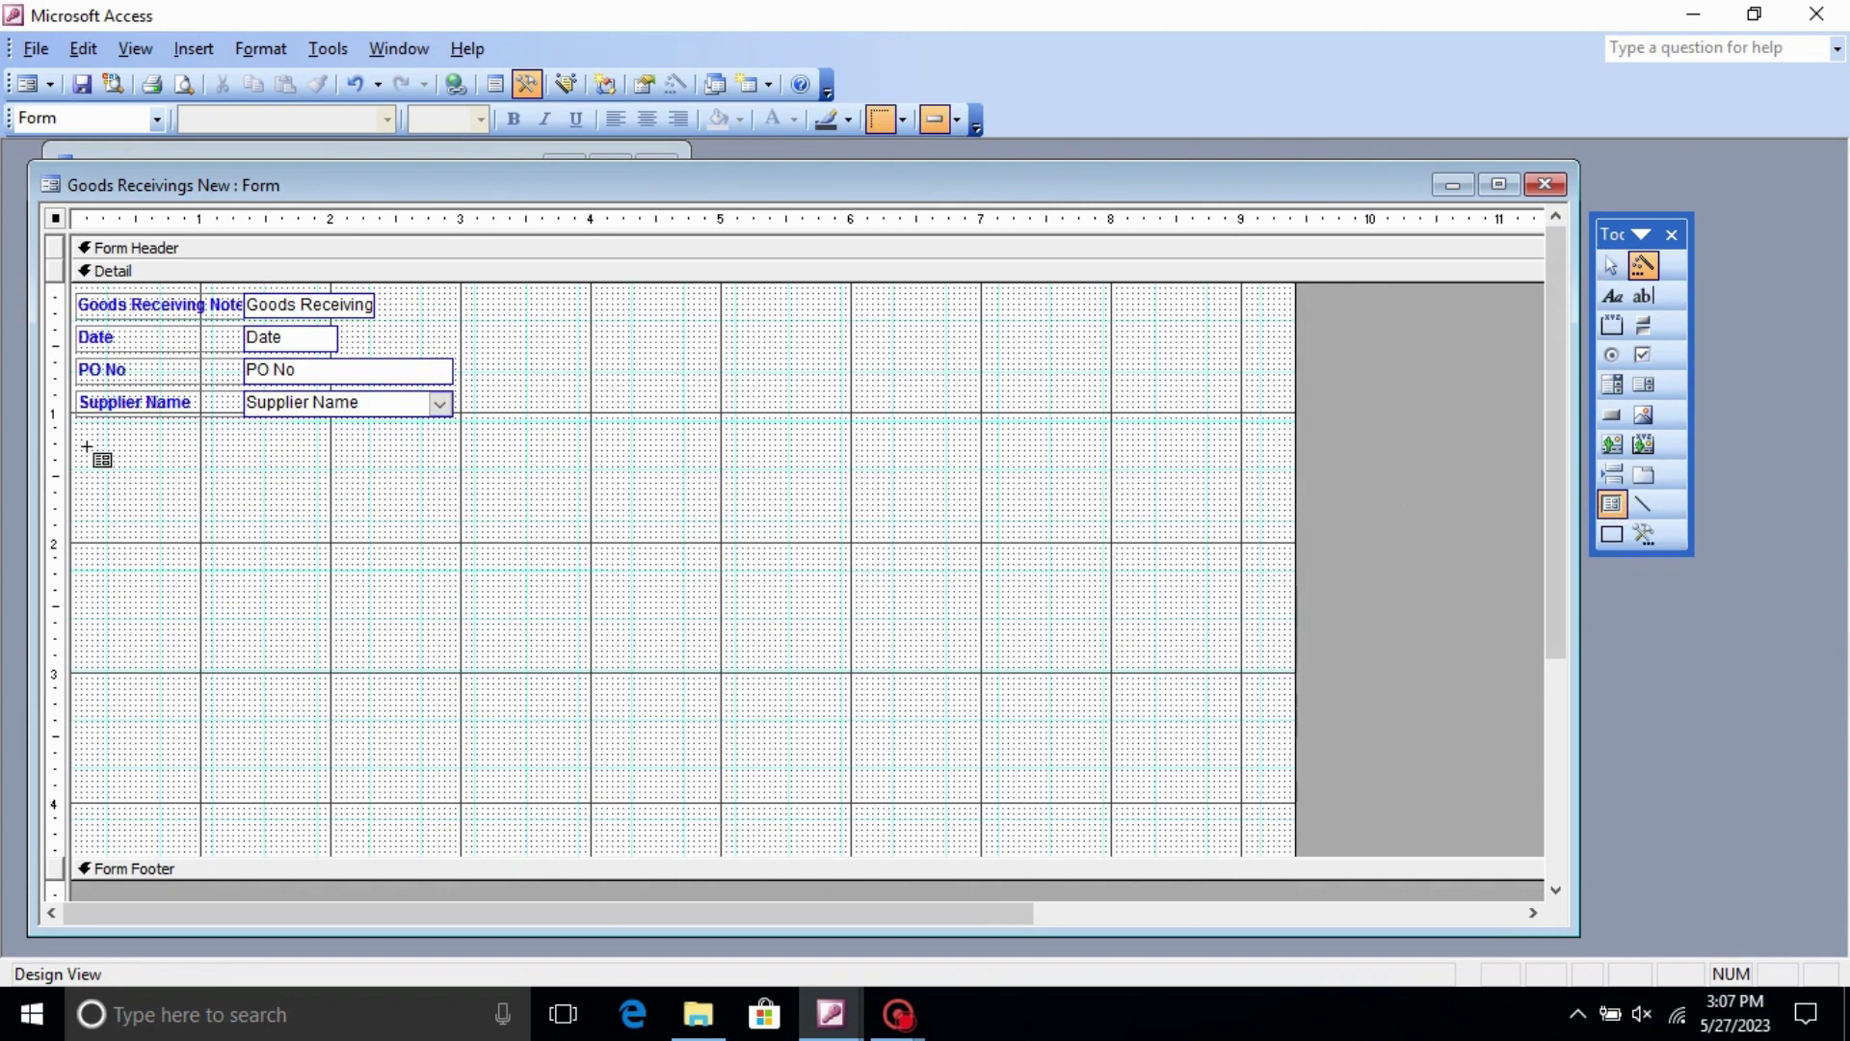
drag(85, 448, 1111, 798)
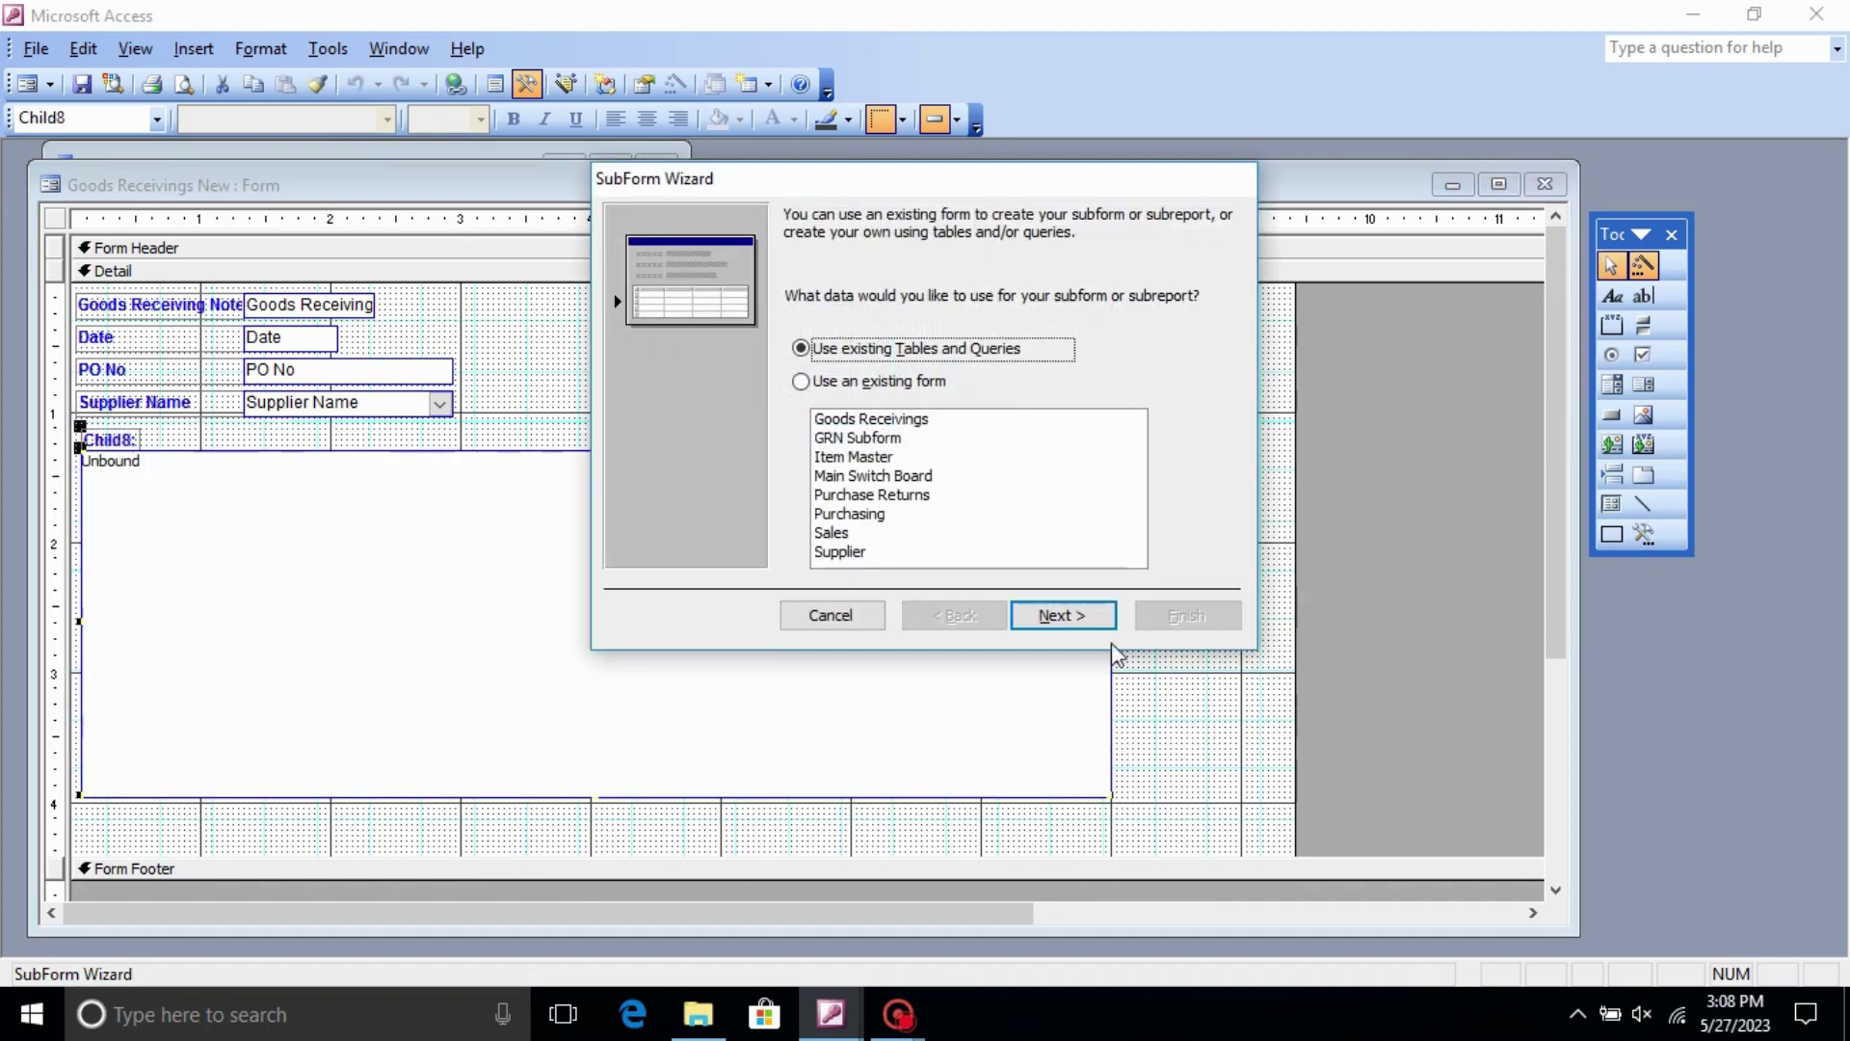
click(822, 440)
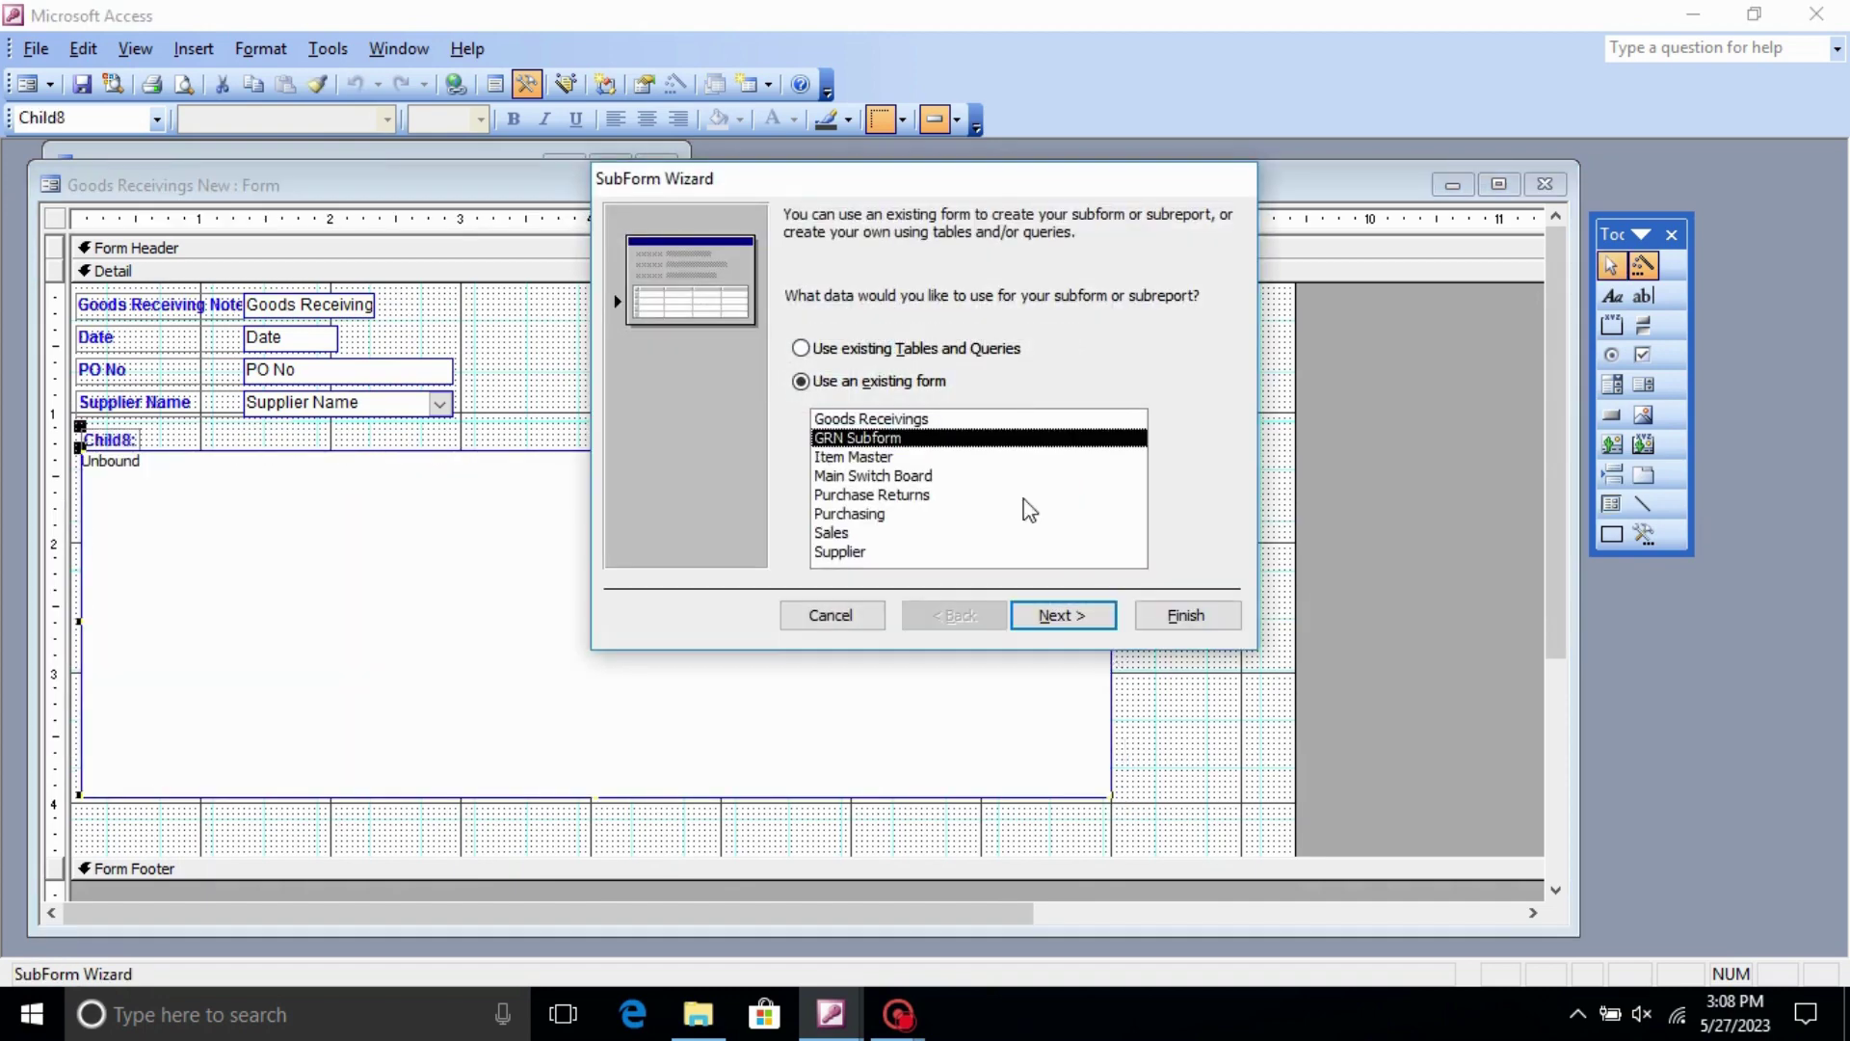
click(1073, 625)
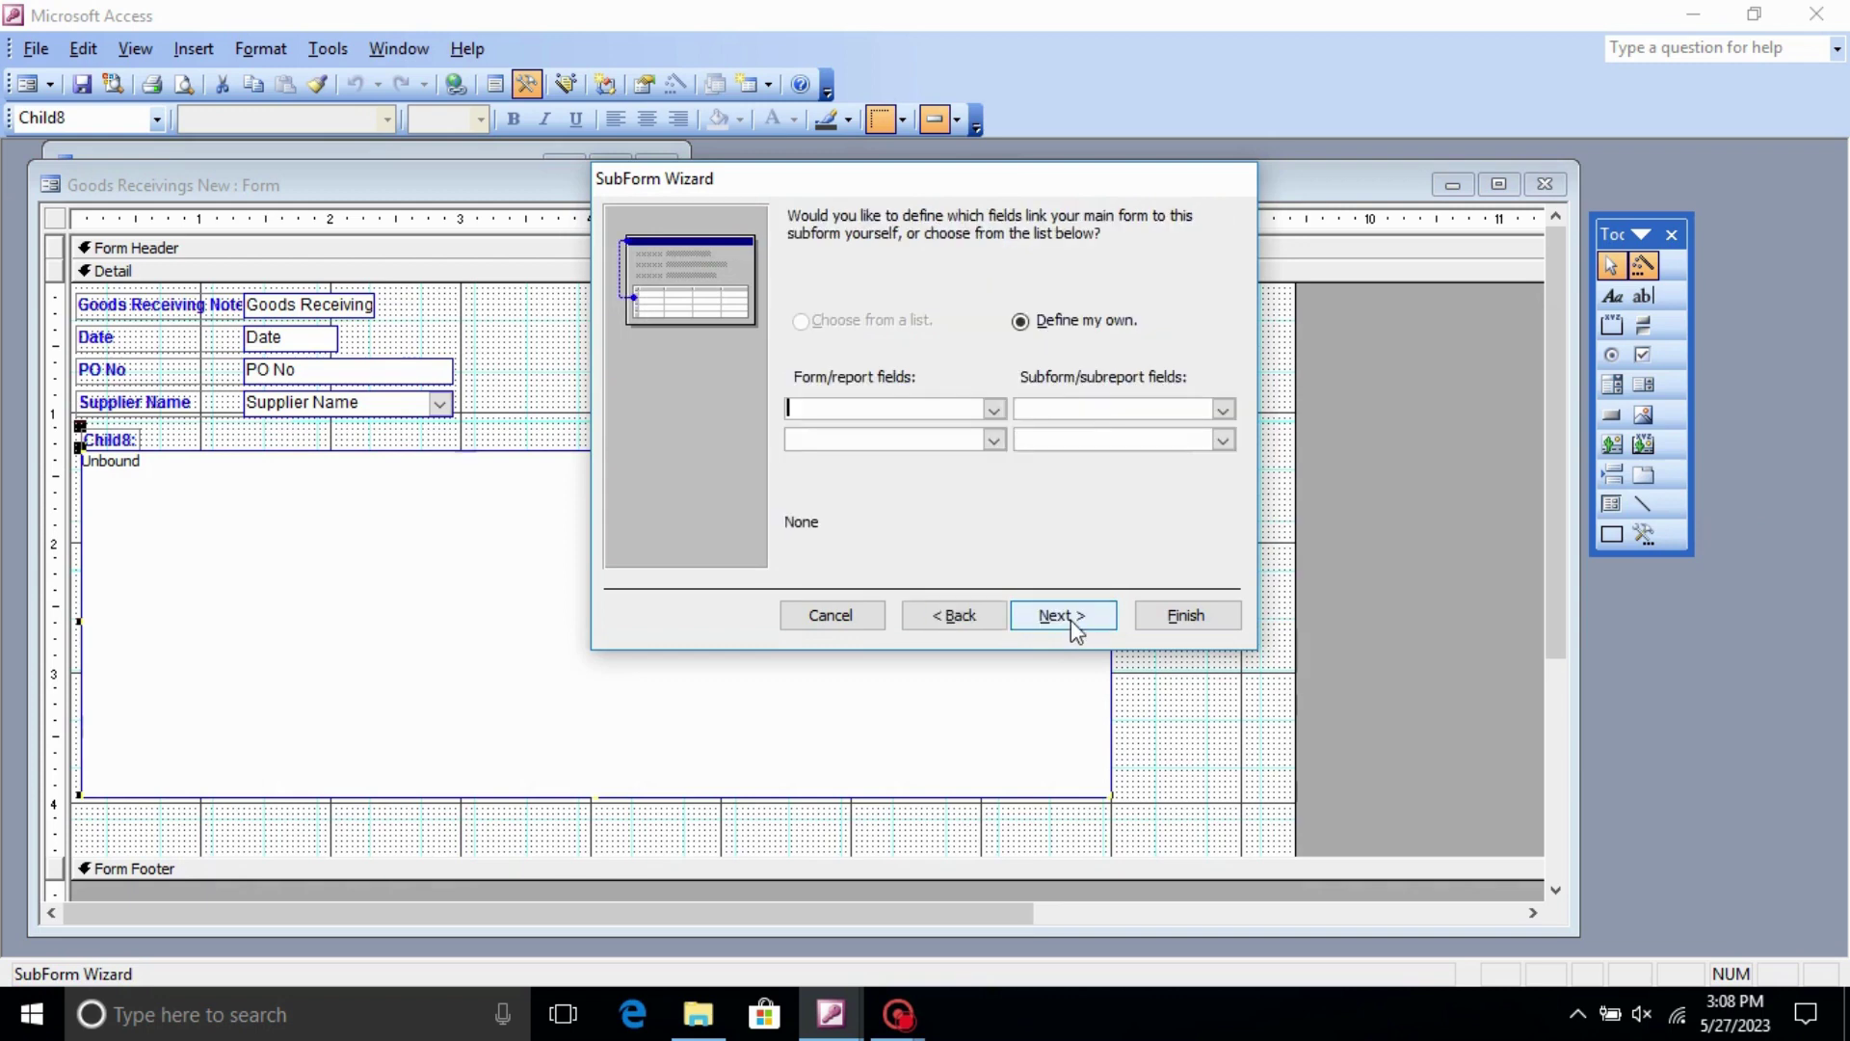
- Link the main form and subform on their Goods Receiving Note No fields, and finish the subform wizard
click(994, 410)
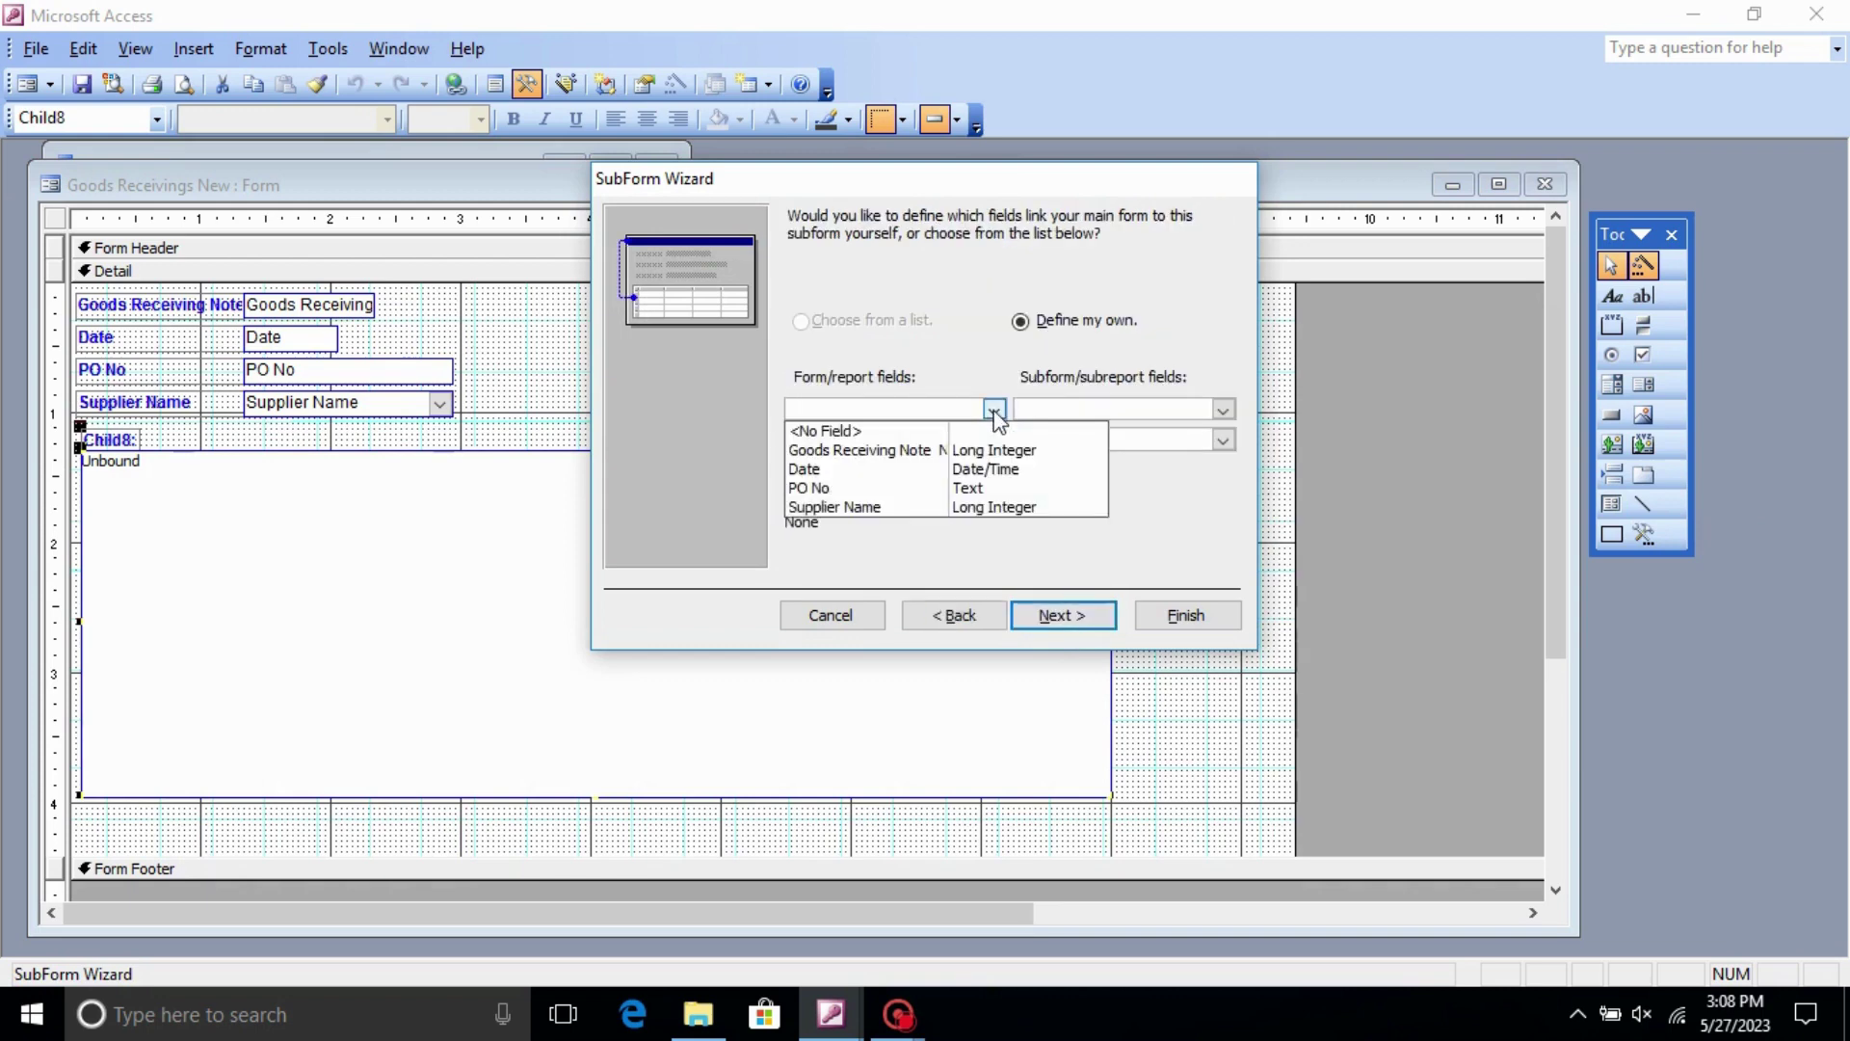
click(909, 460)
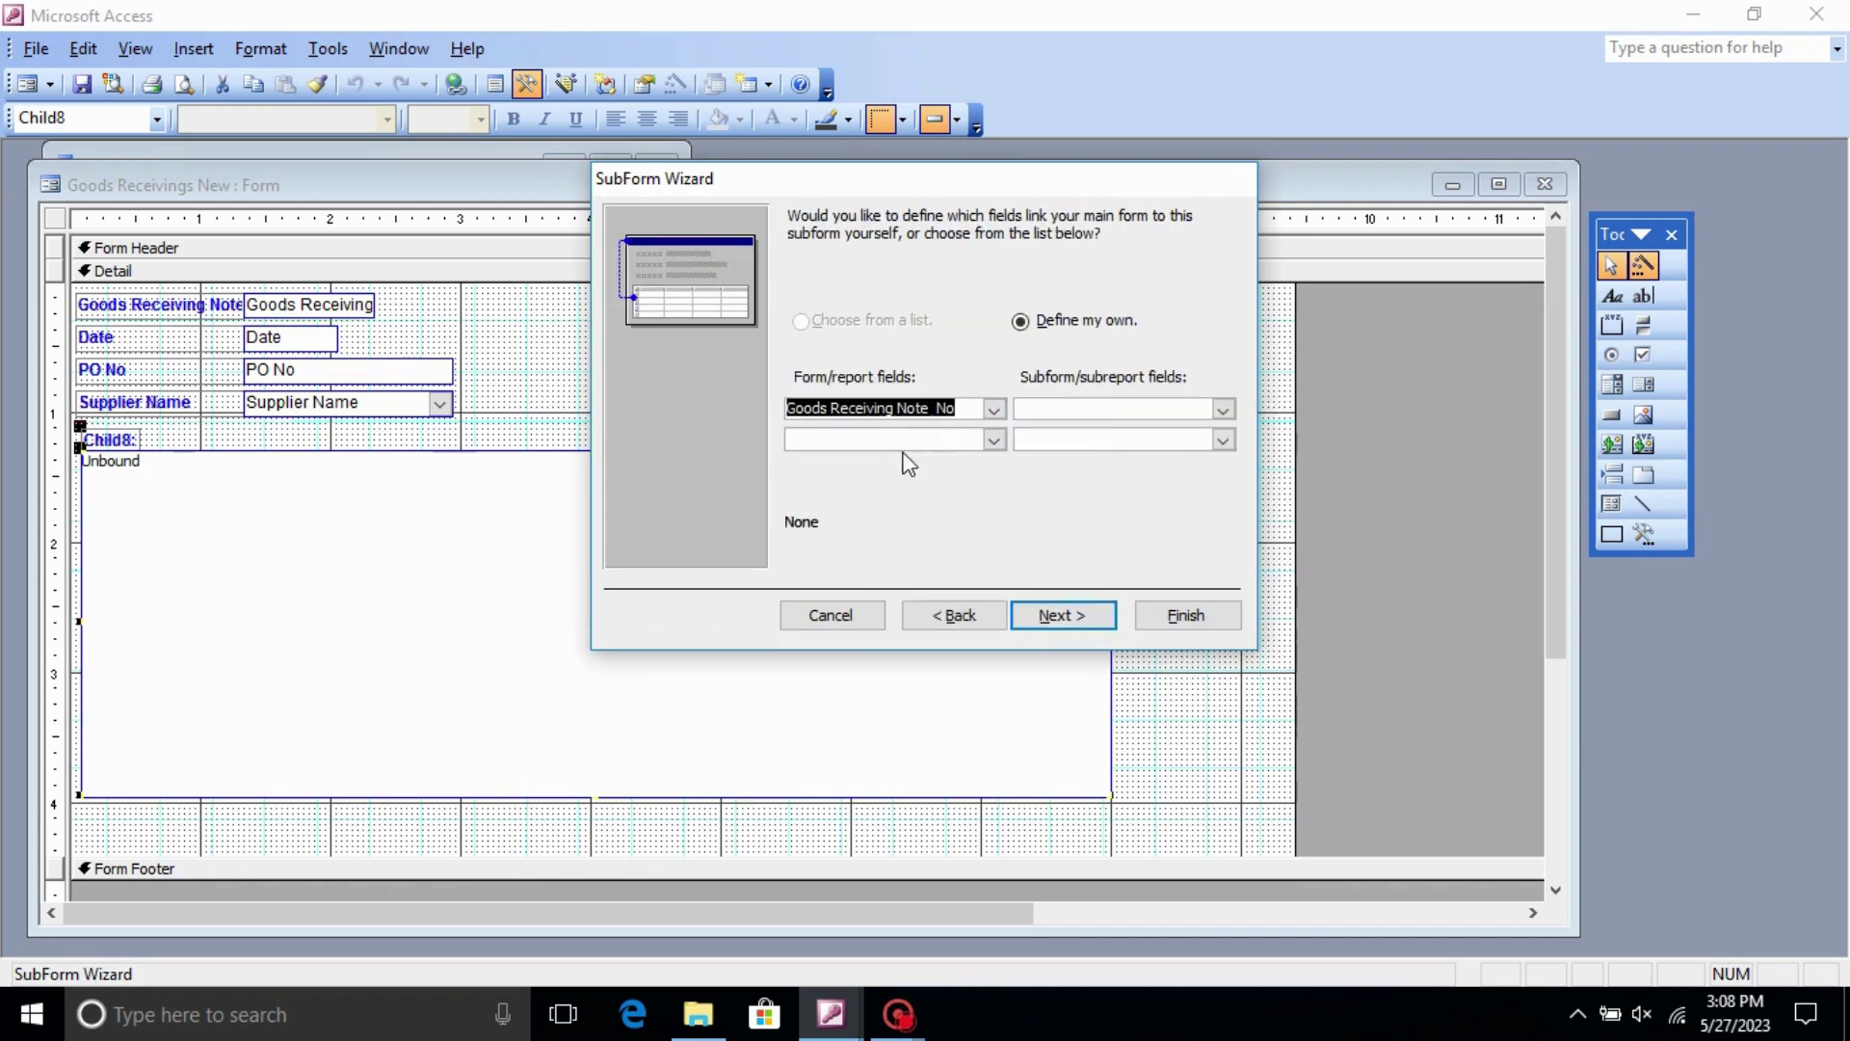
click(1223, 409)
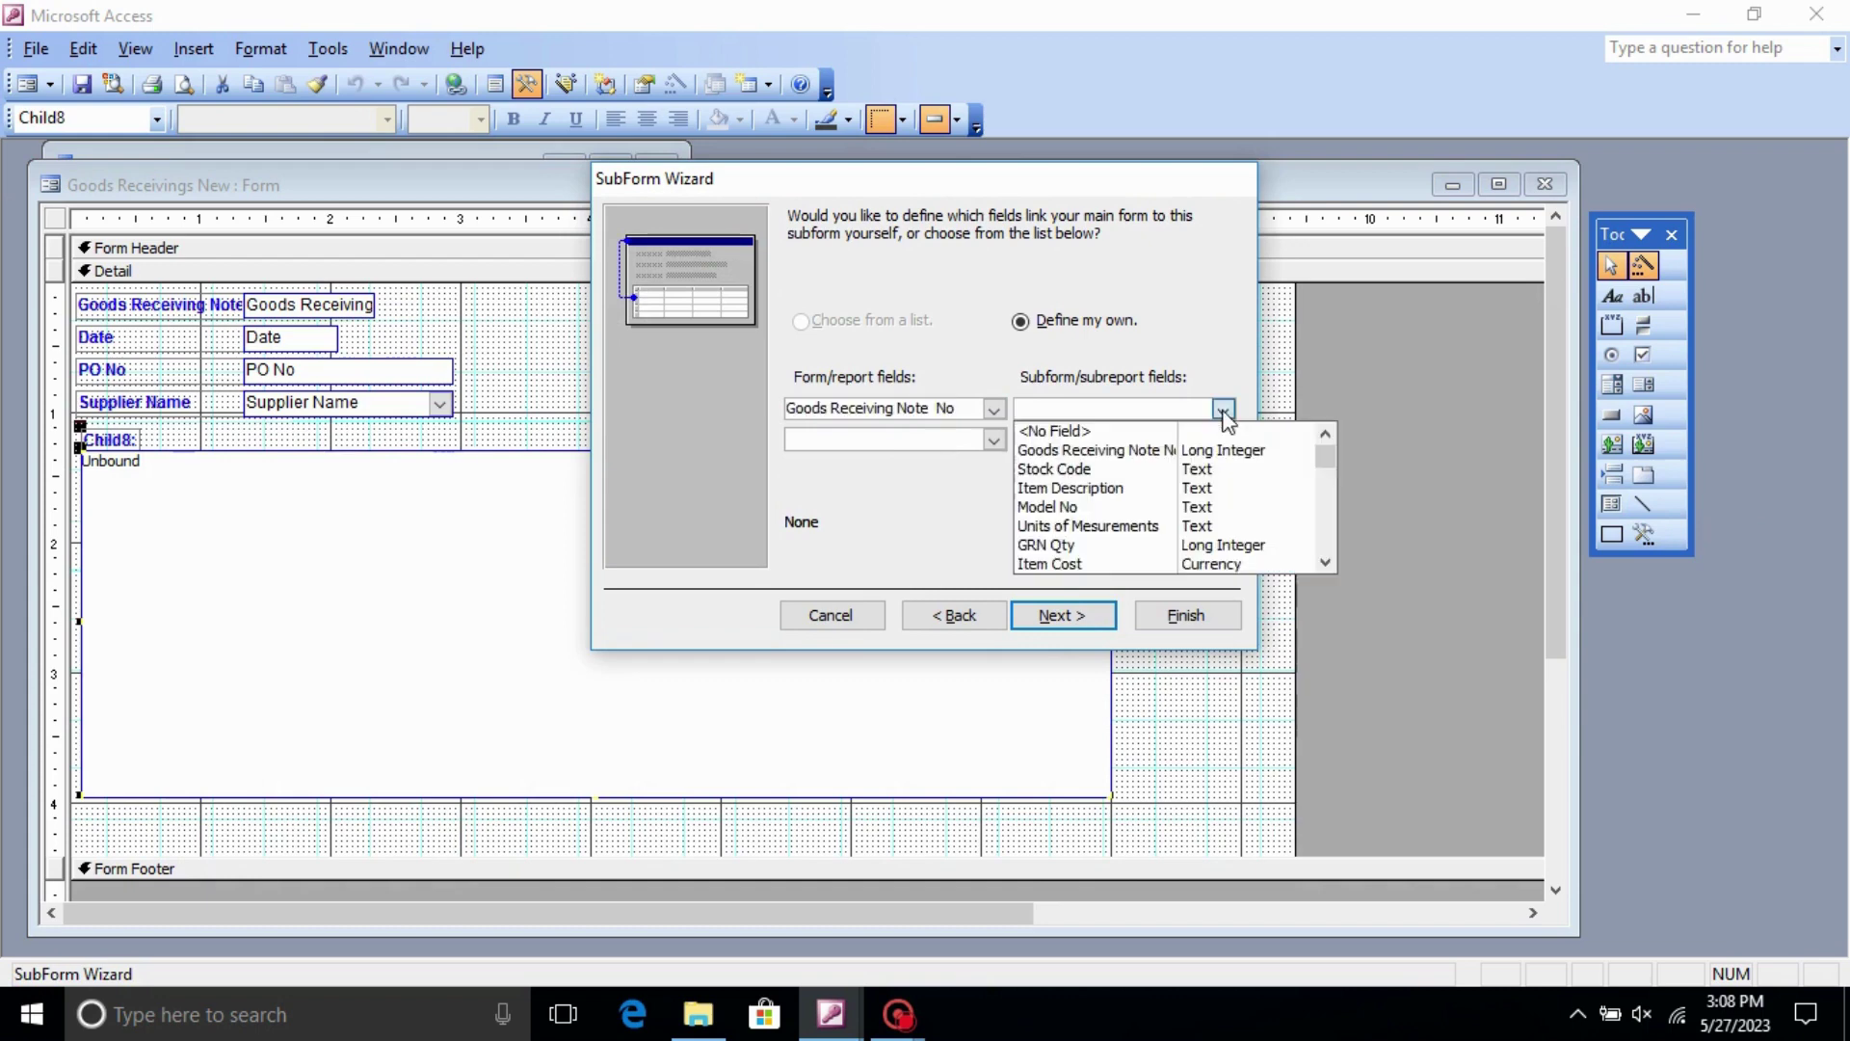
click(1171, 450)
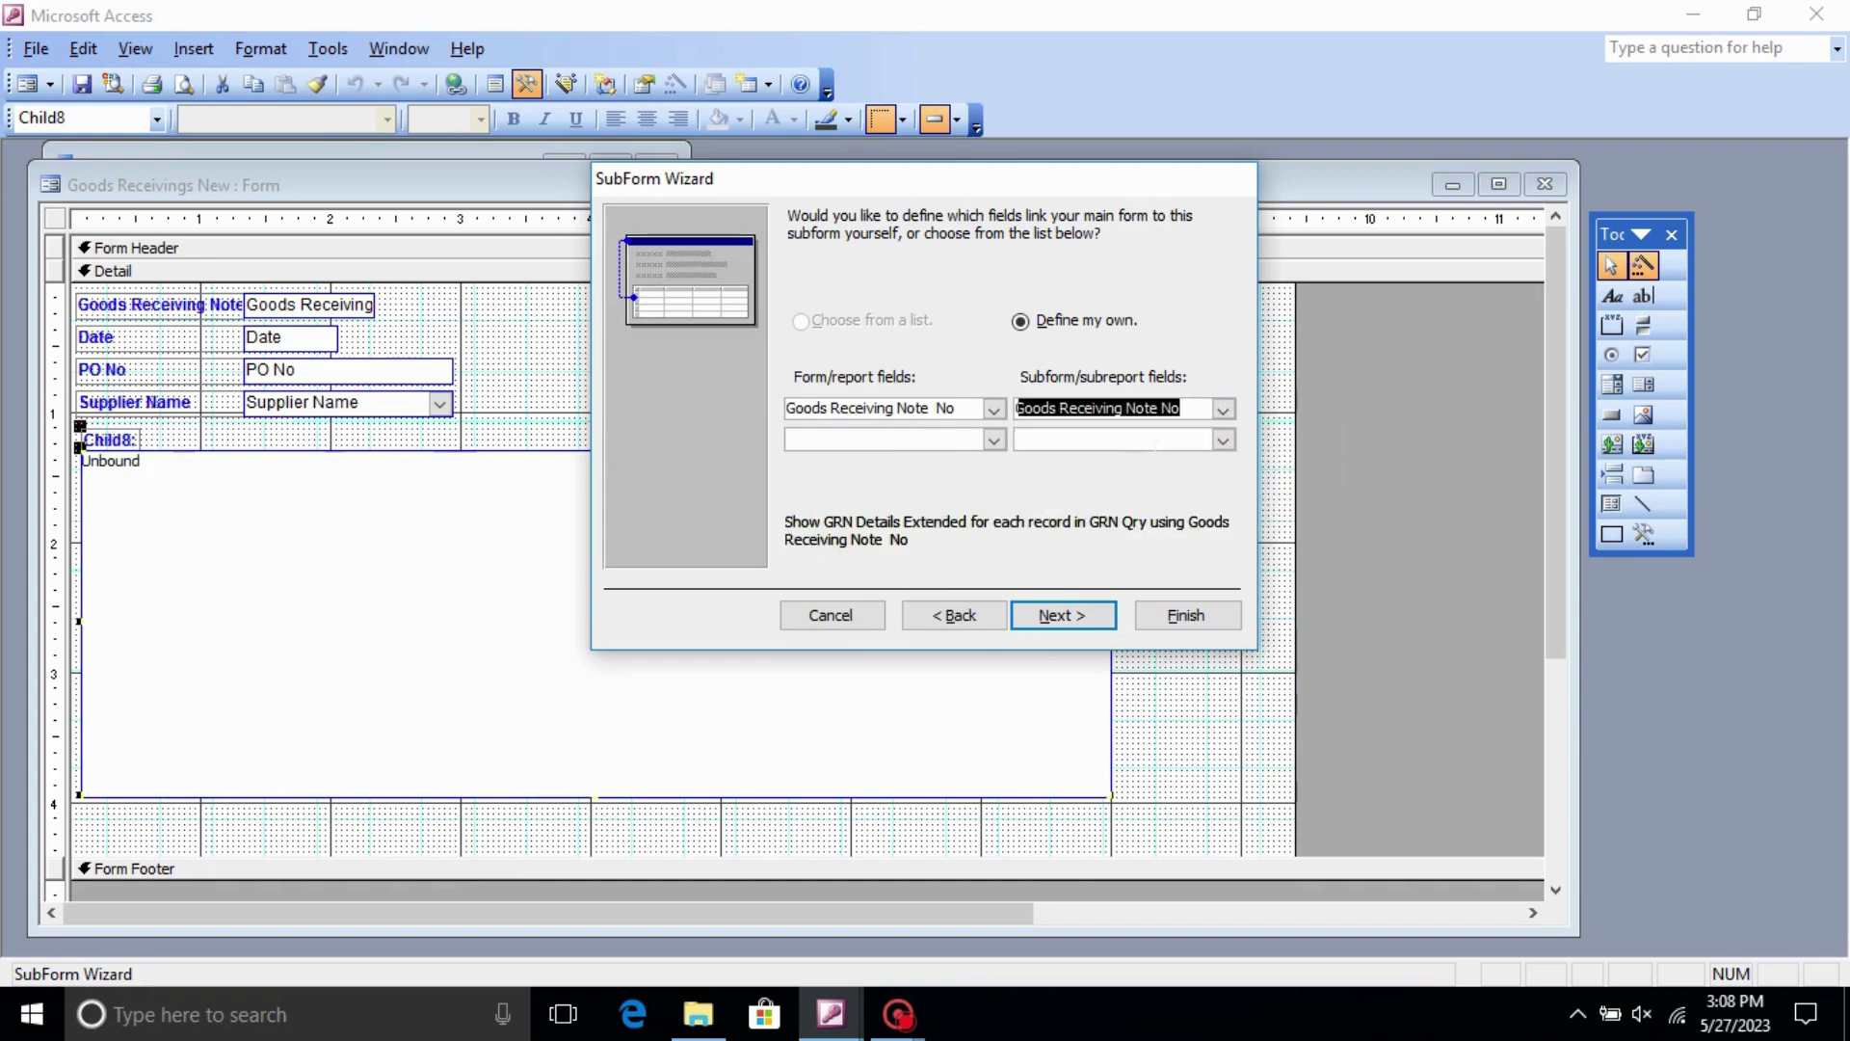
click(1060, 613)
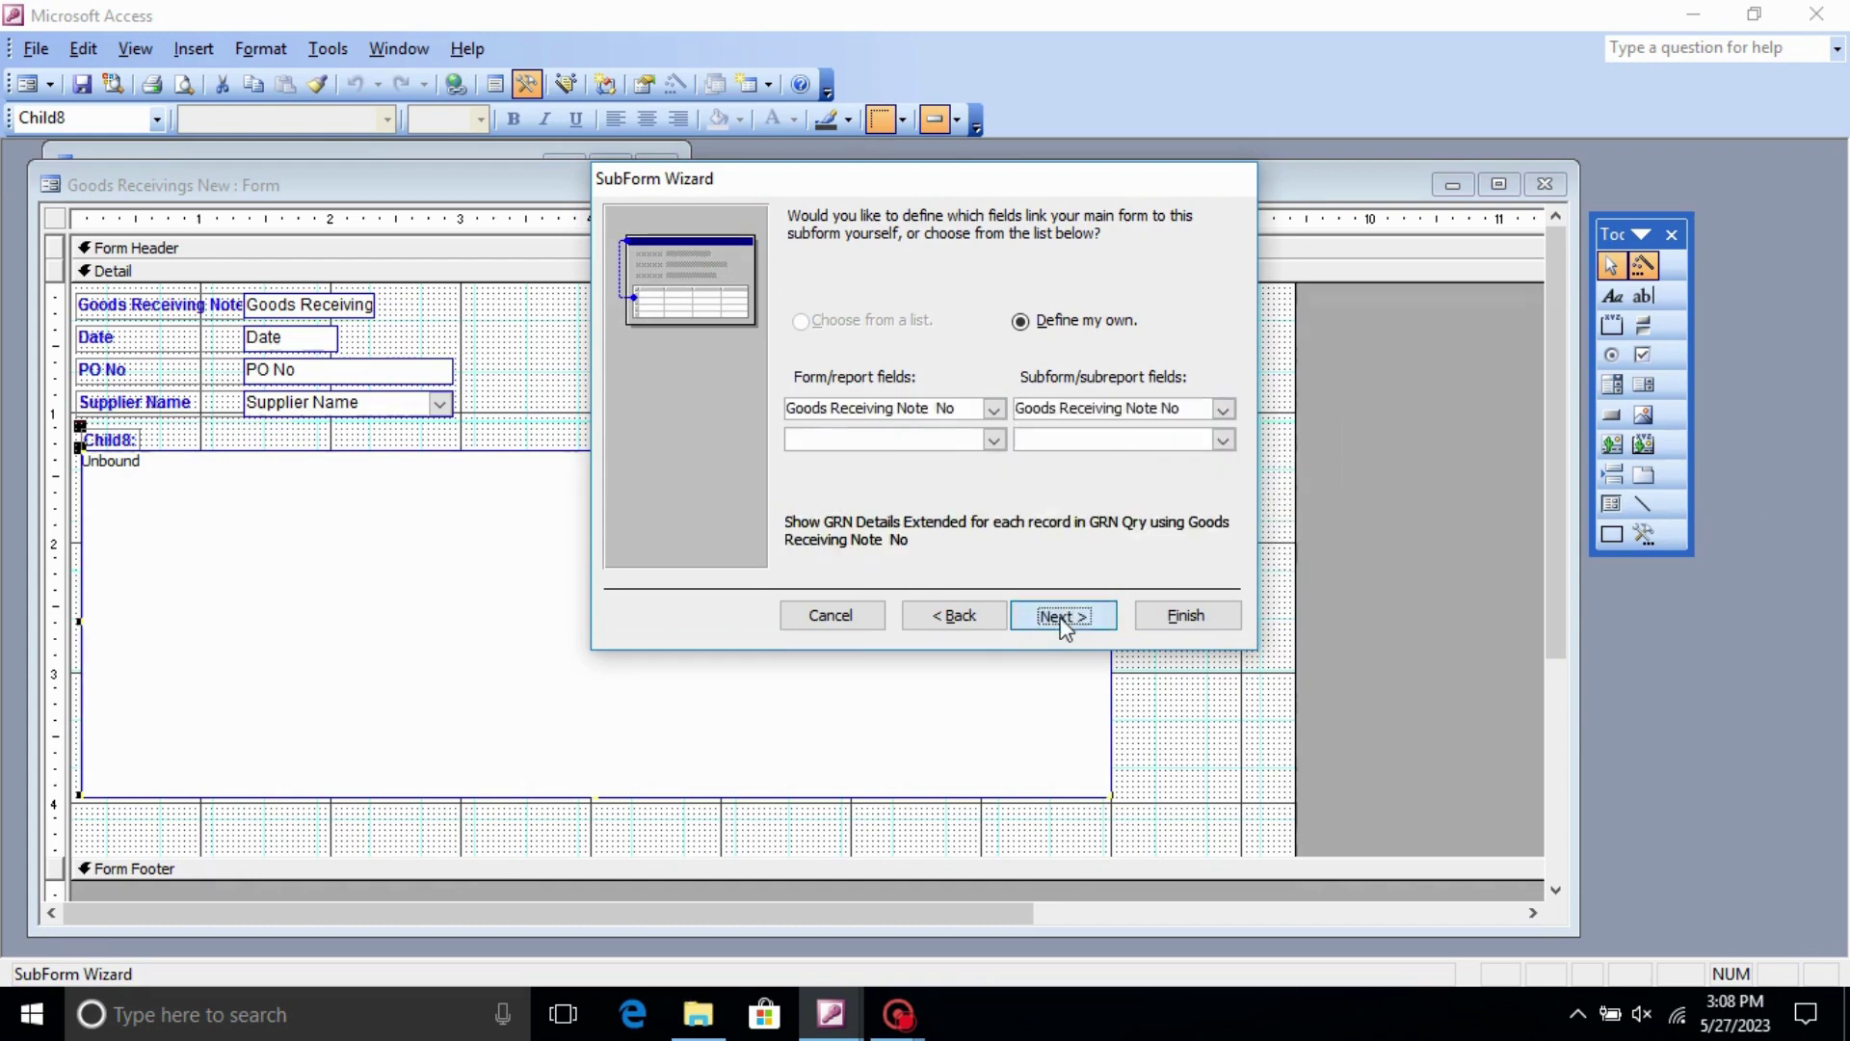
click(1171, 617)
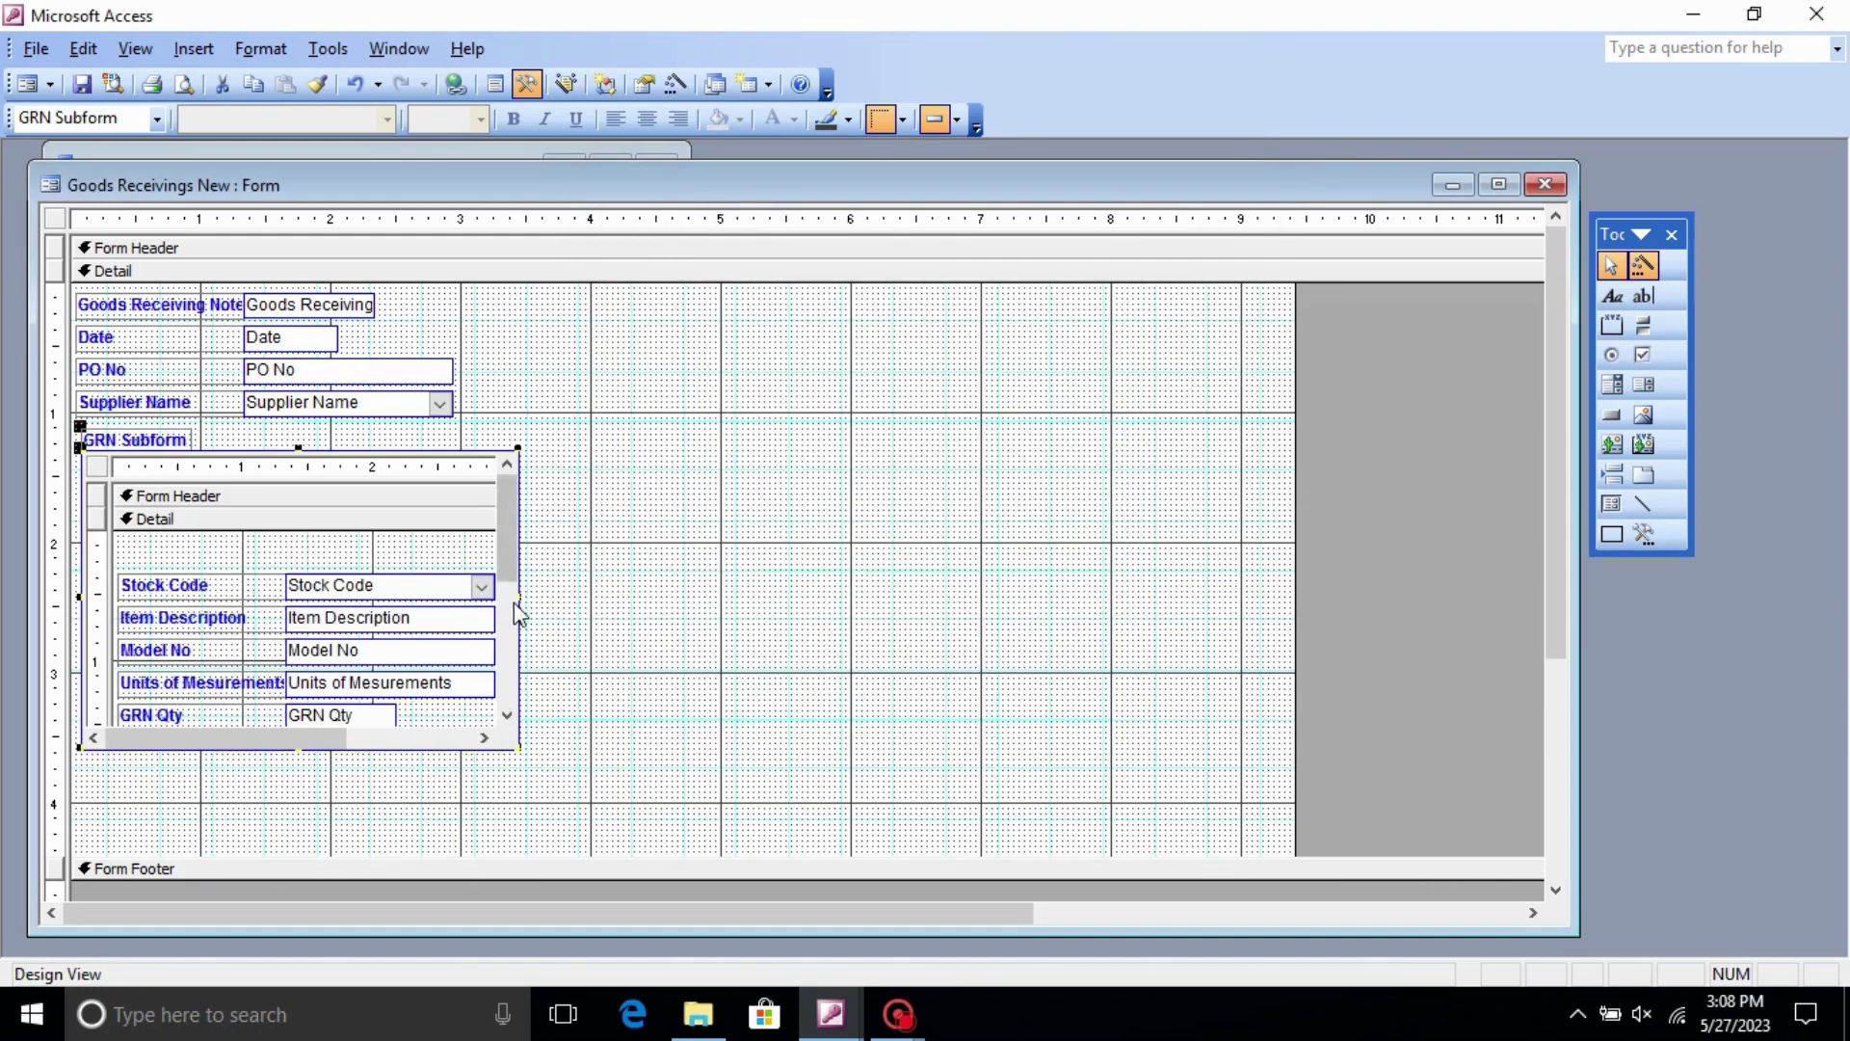
- Widen the GRN Subform control to about 8.7 inches and check the result in Form view
drag(519, 596, 1212, 633)
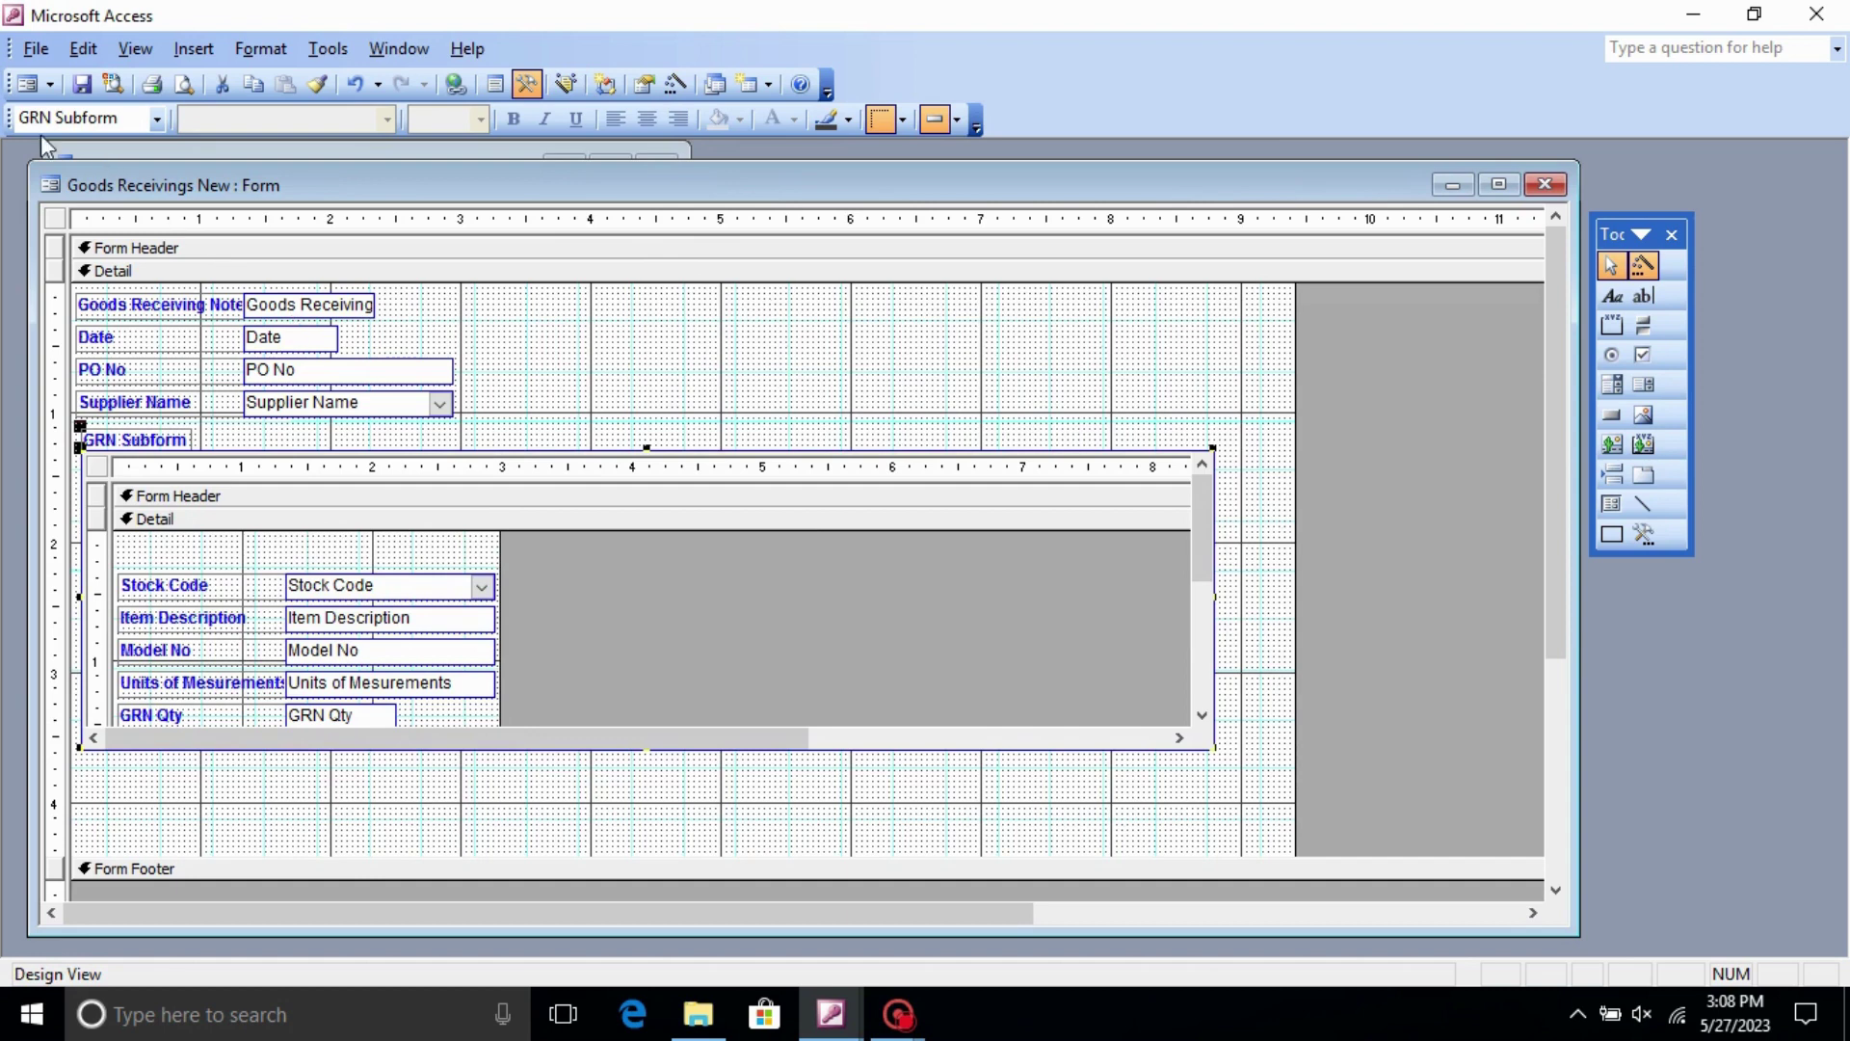
click(27, 83)
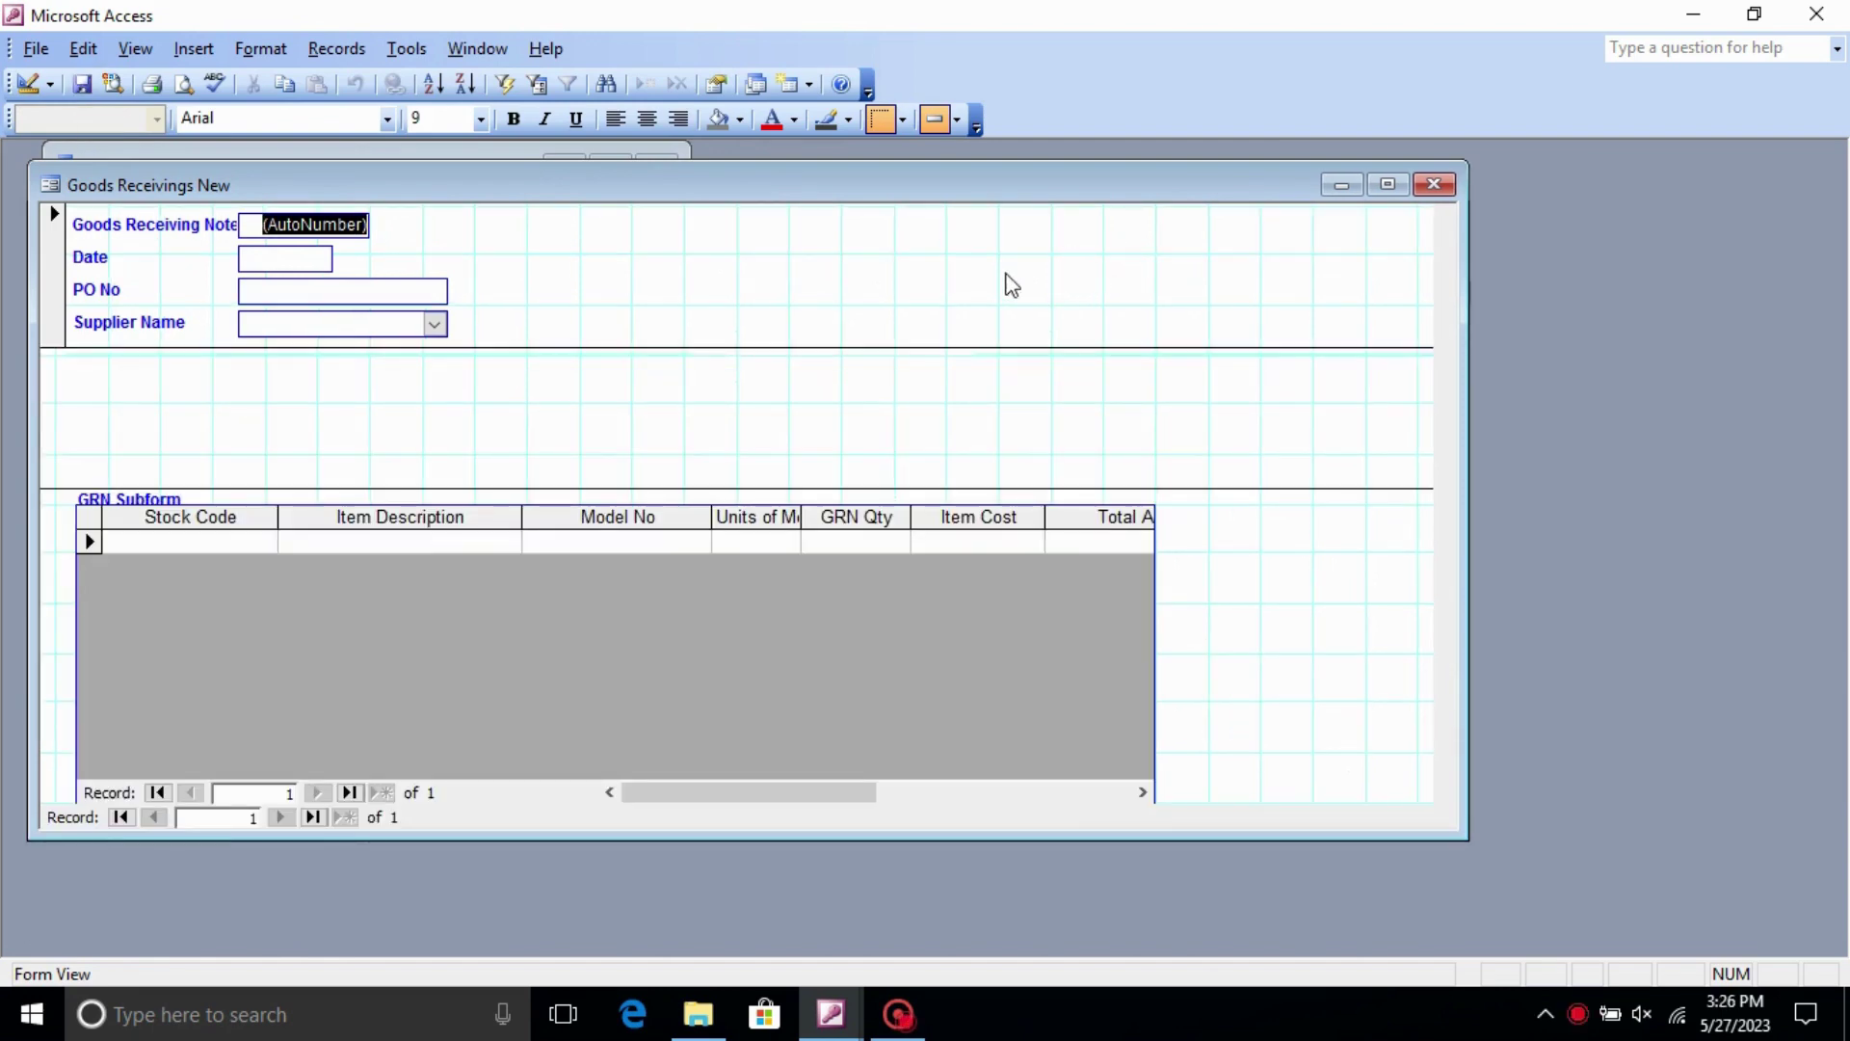
click(26, 84)
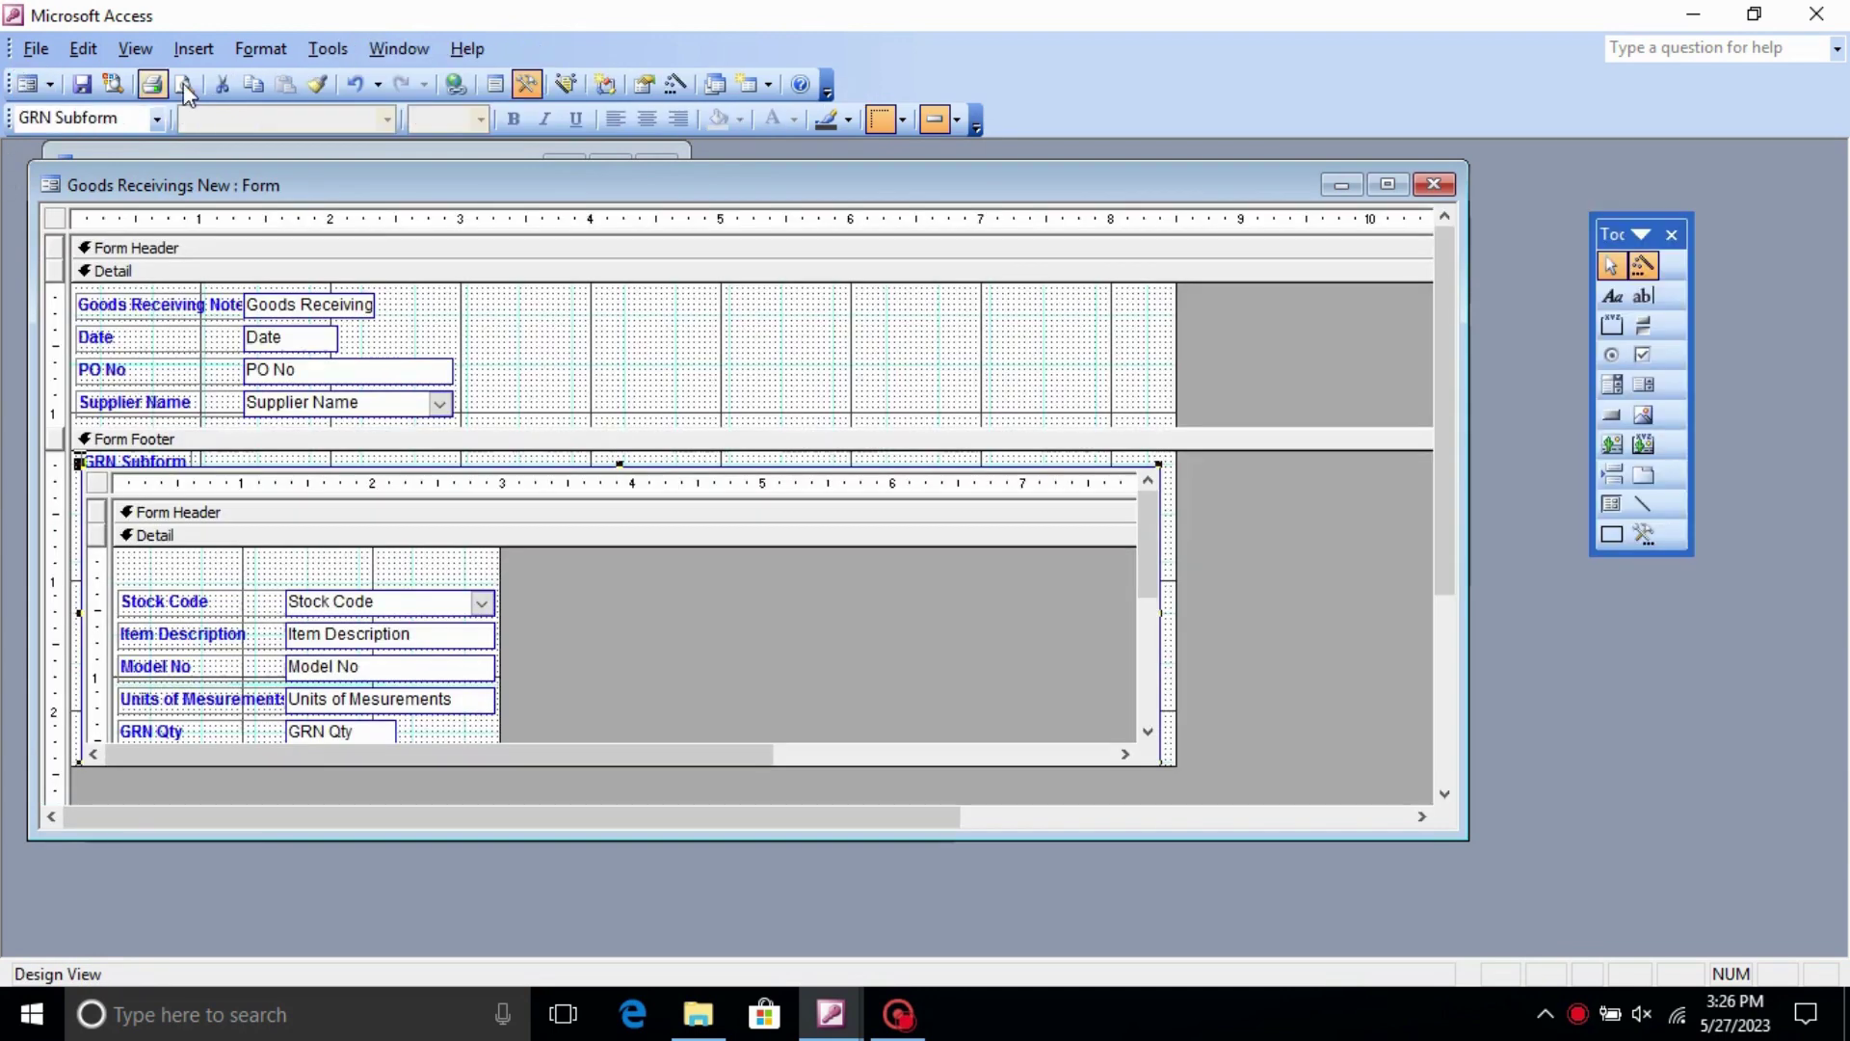
- Shift the four main field boxes, Goods Receiving Note No to Supplier Name, about 0.3 inch right of their labels and save the form
click(354, 310)
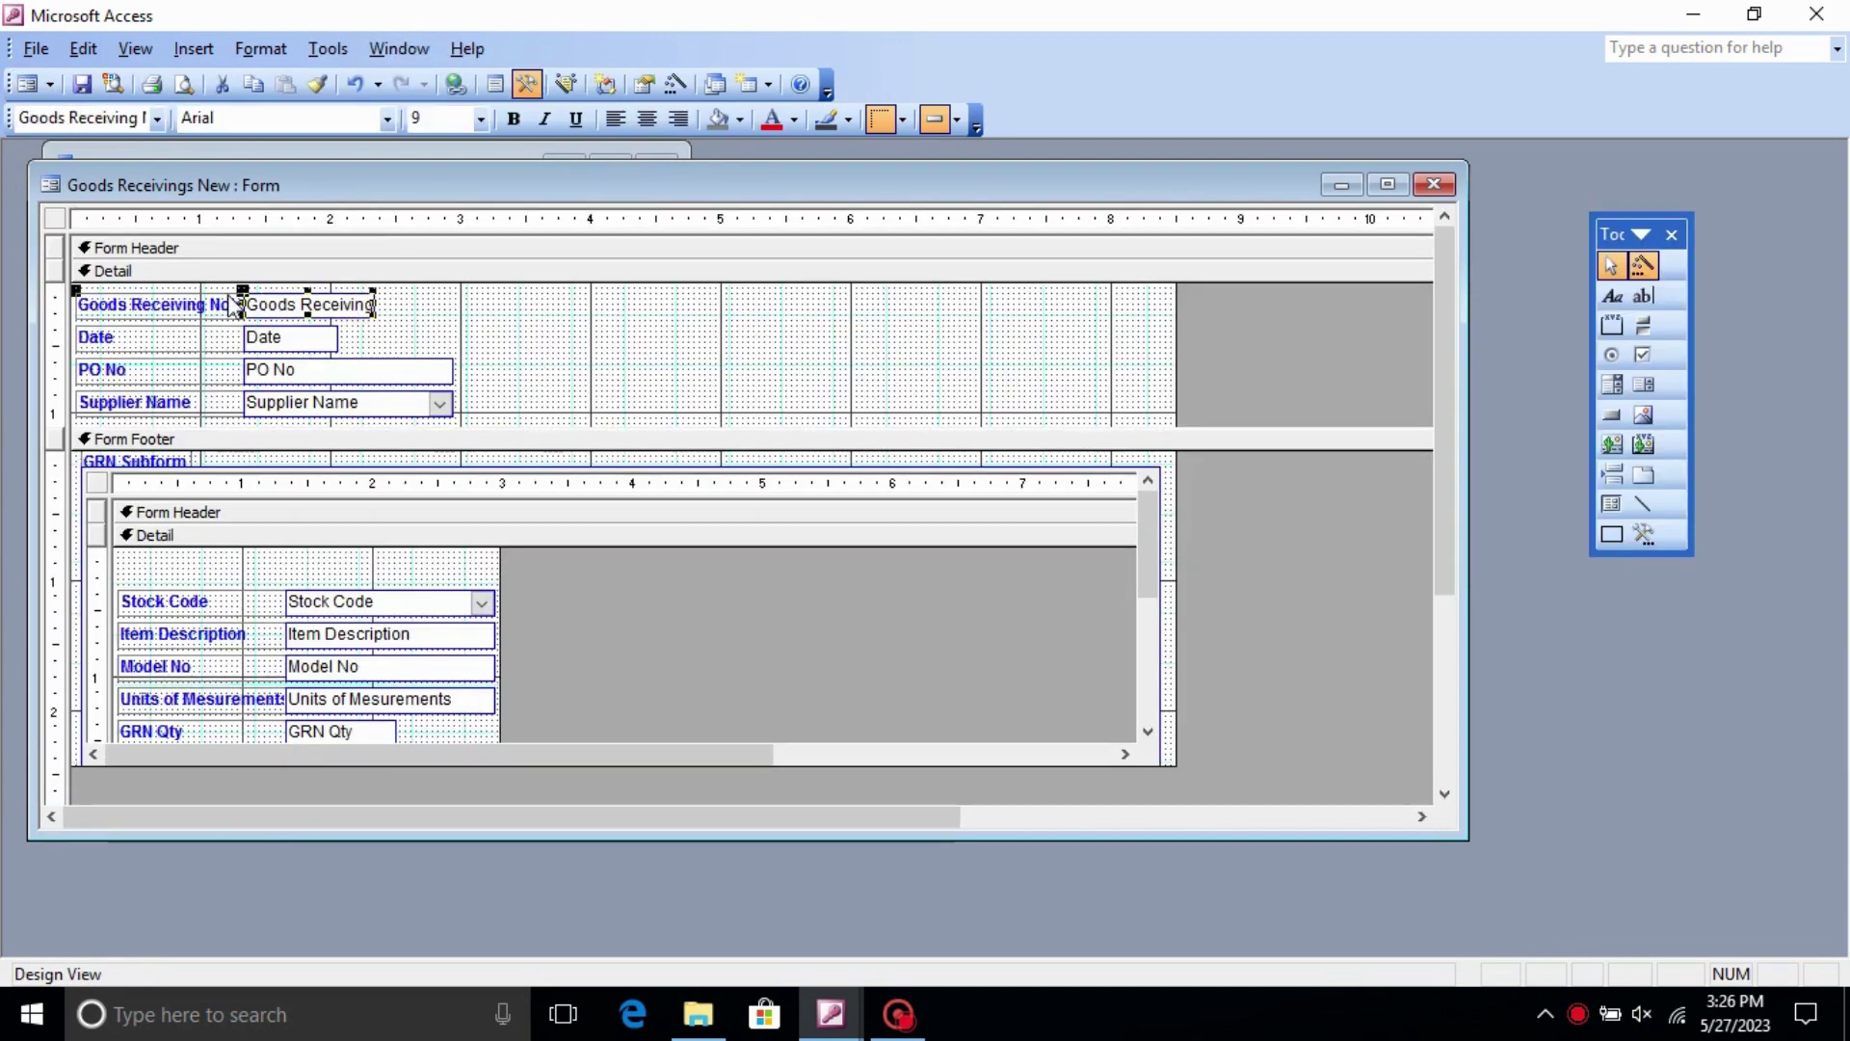
drag(244, 292, 290, 299)
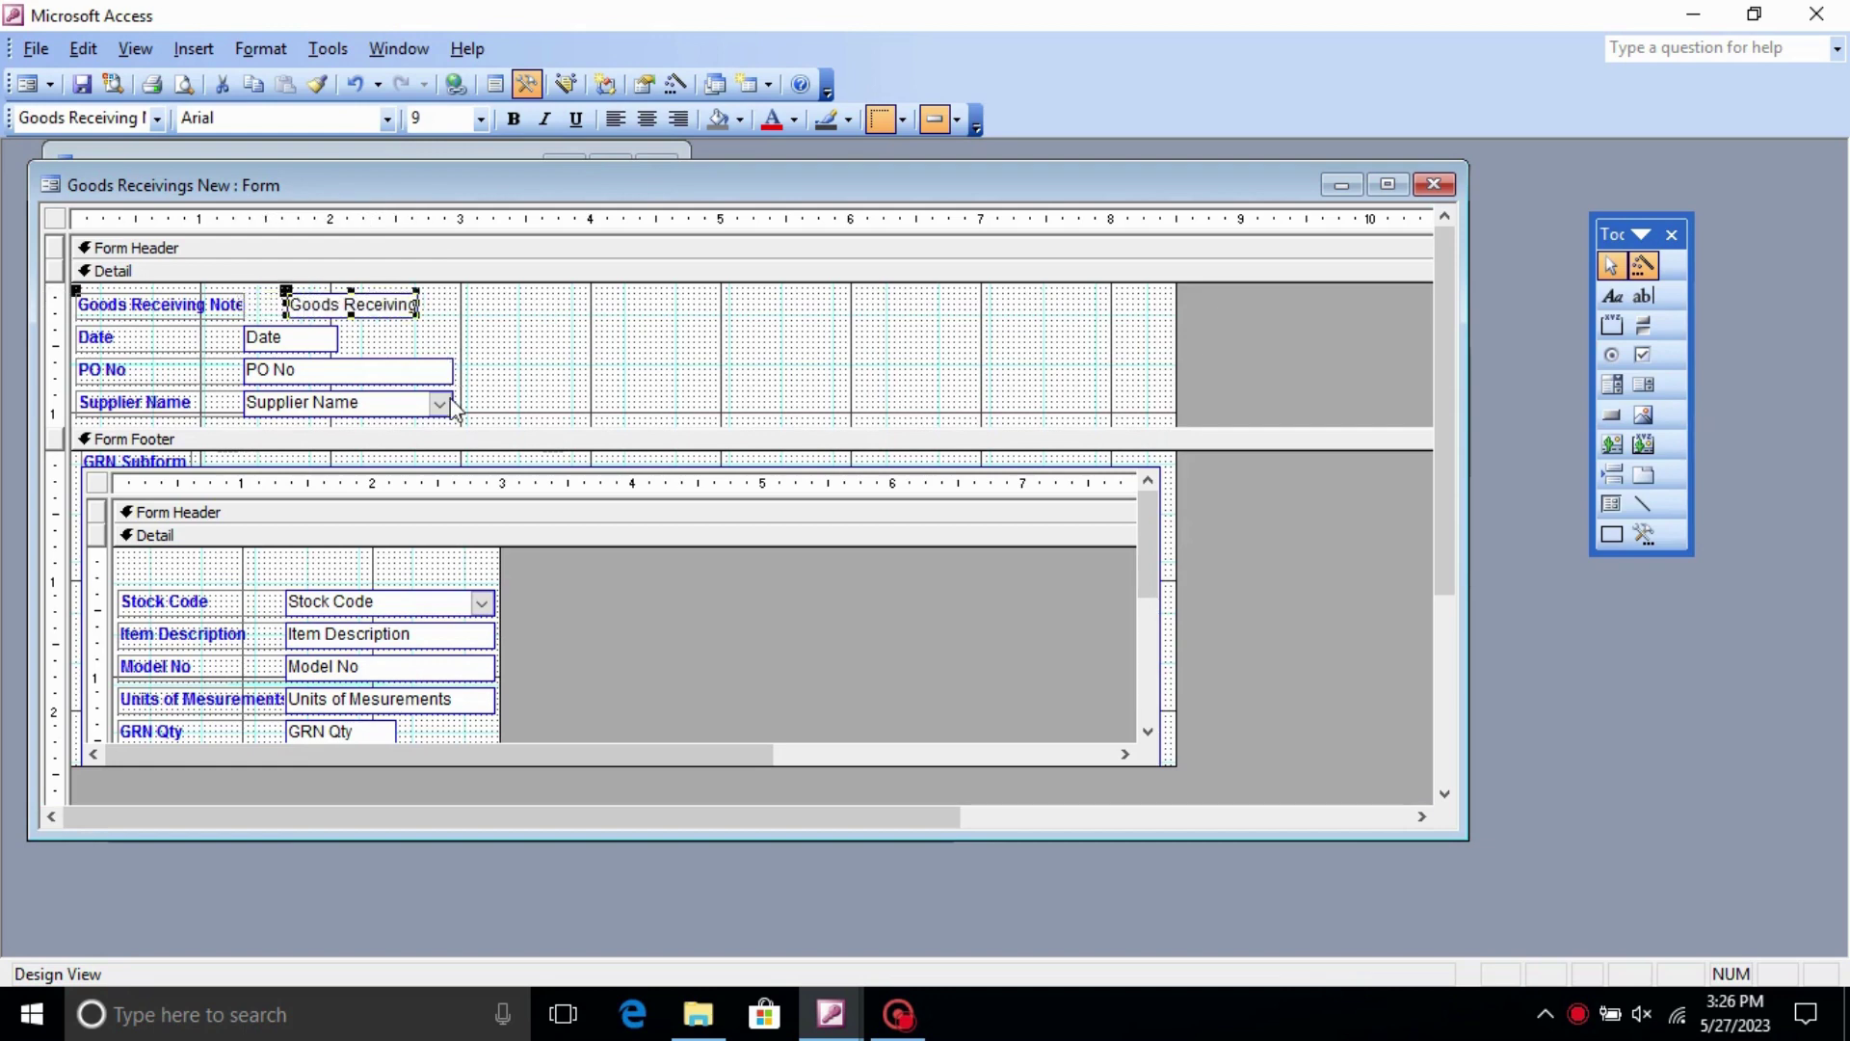
click(289, 340)
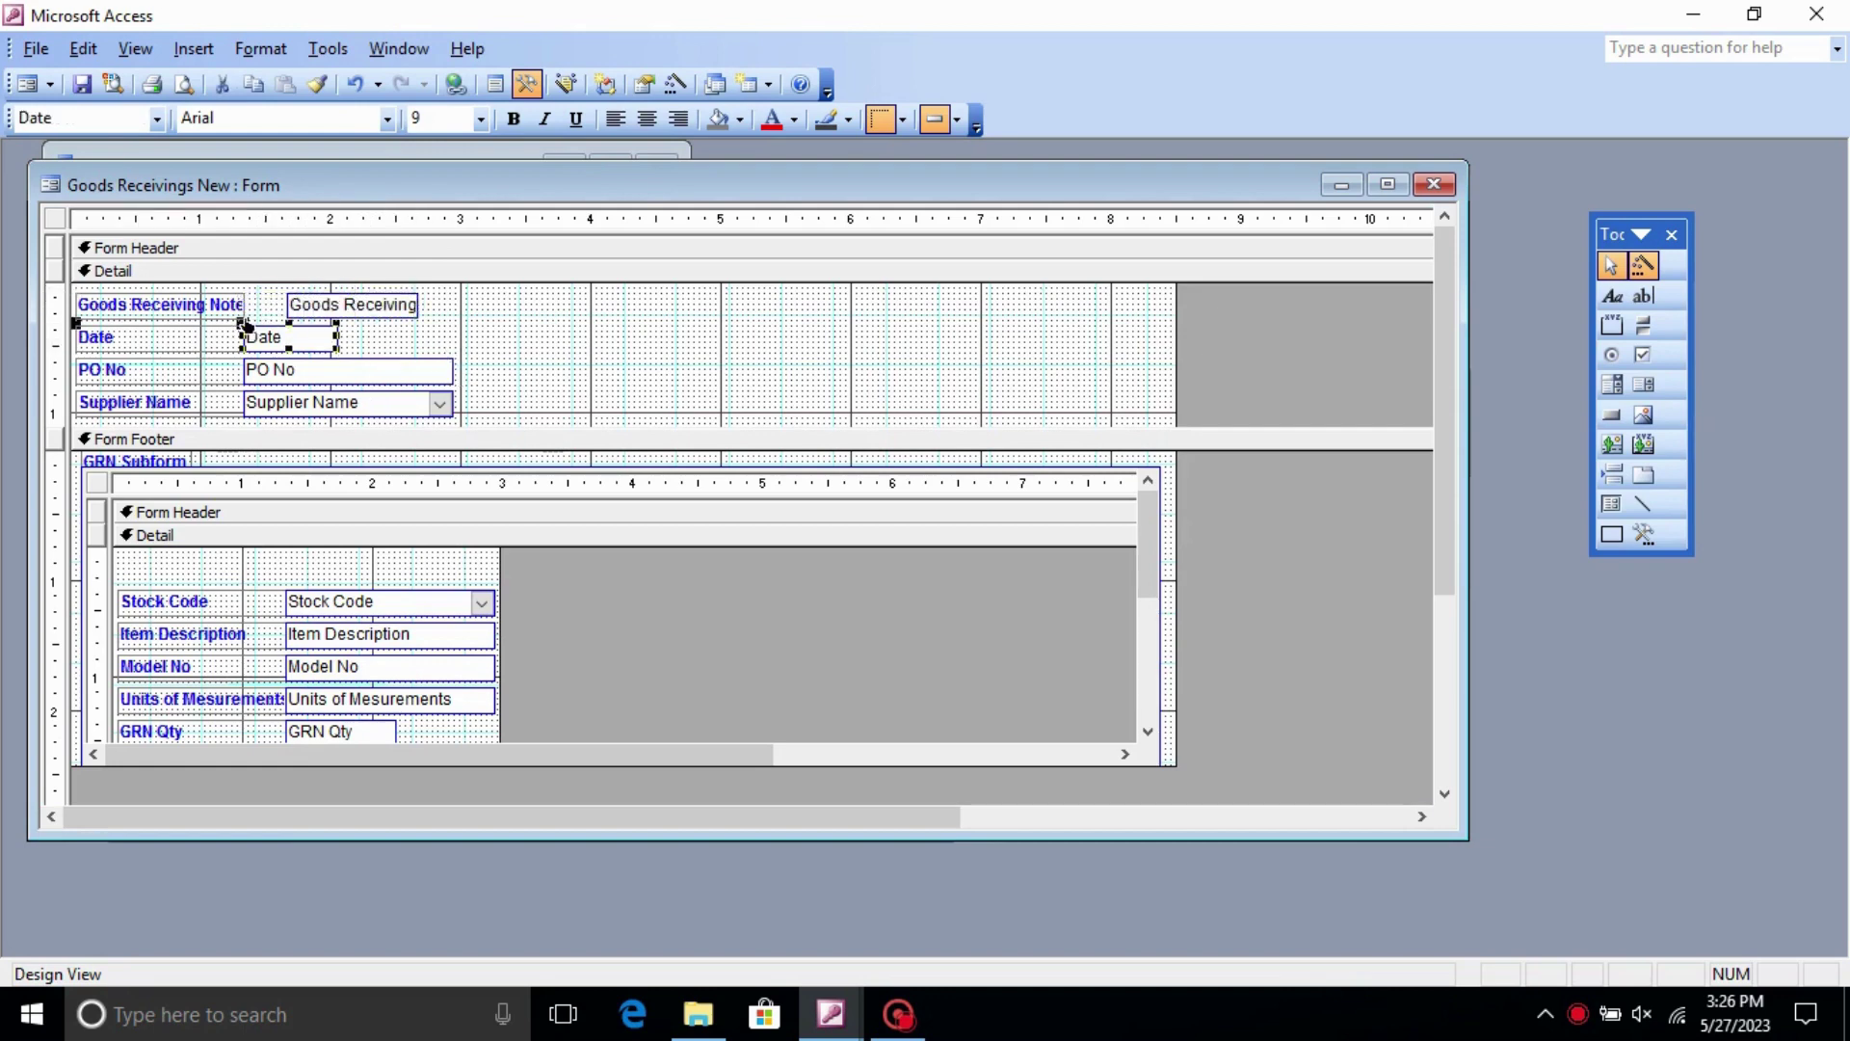
drag(243, 326, 287, 364)
click(387, 383)
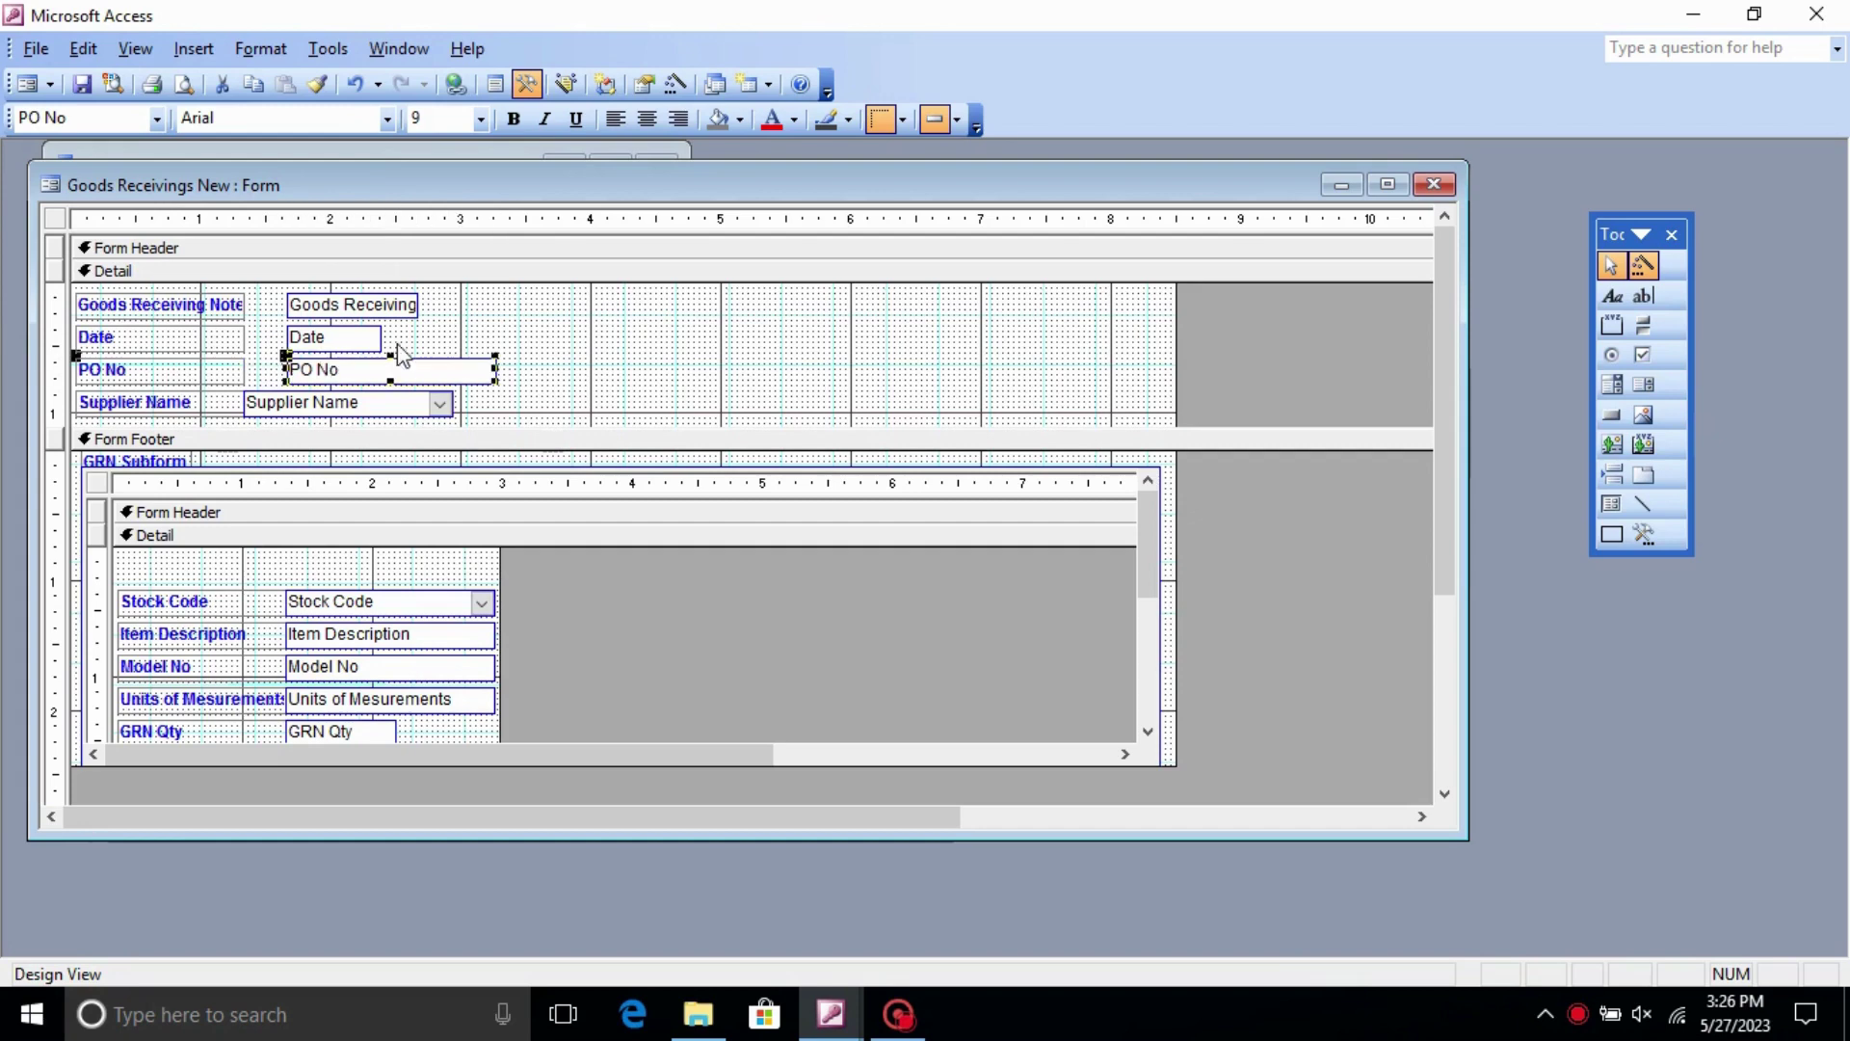
click(355, 405)
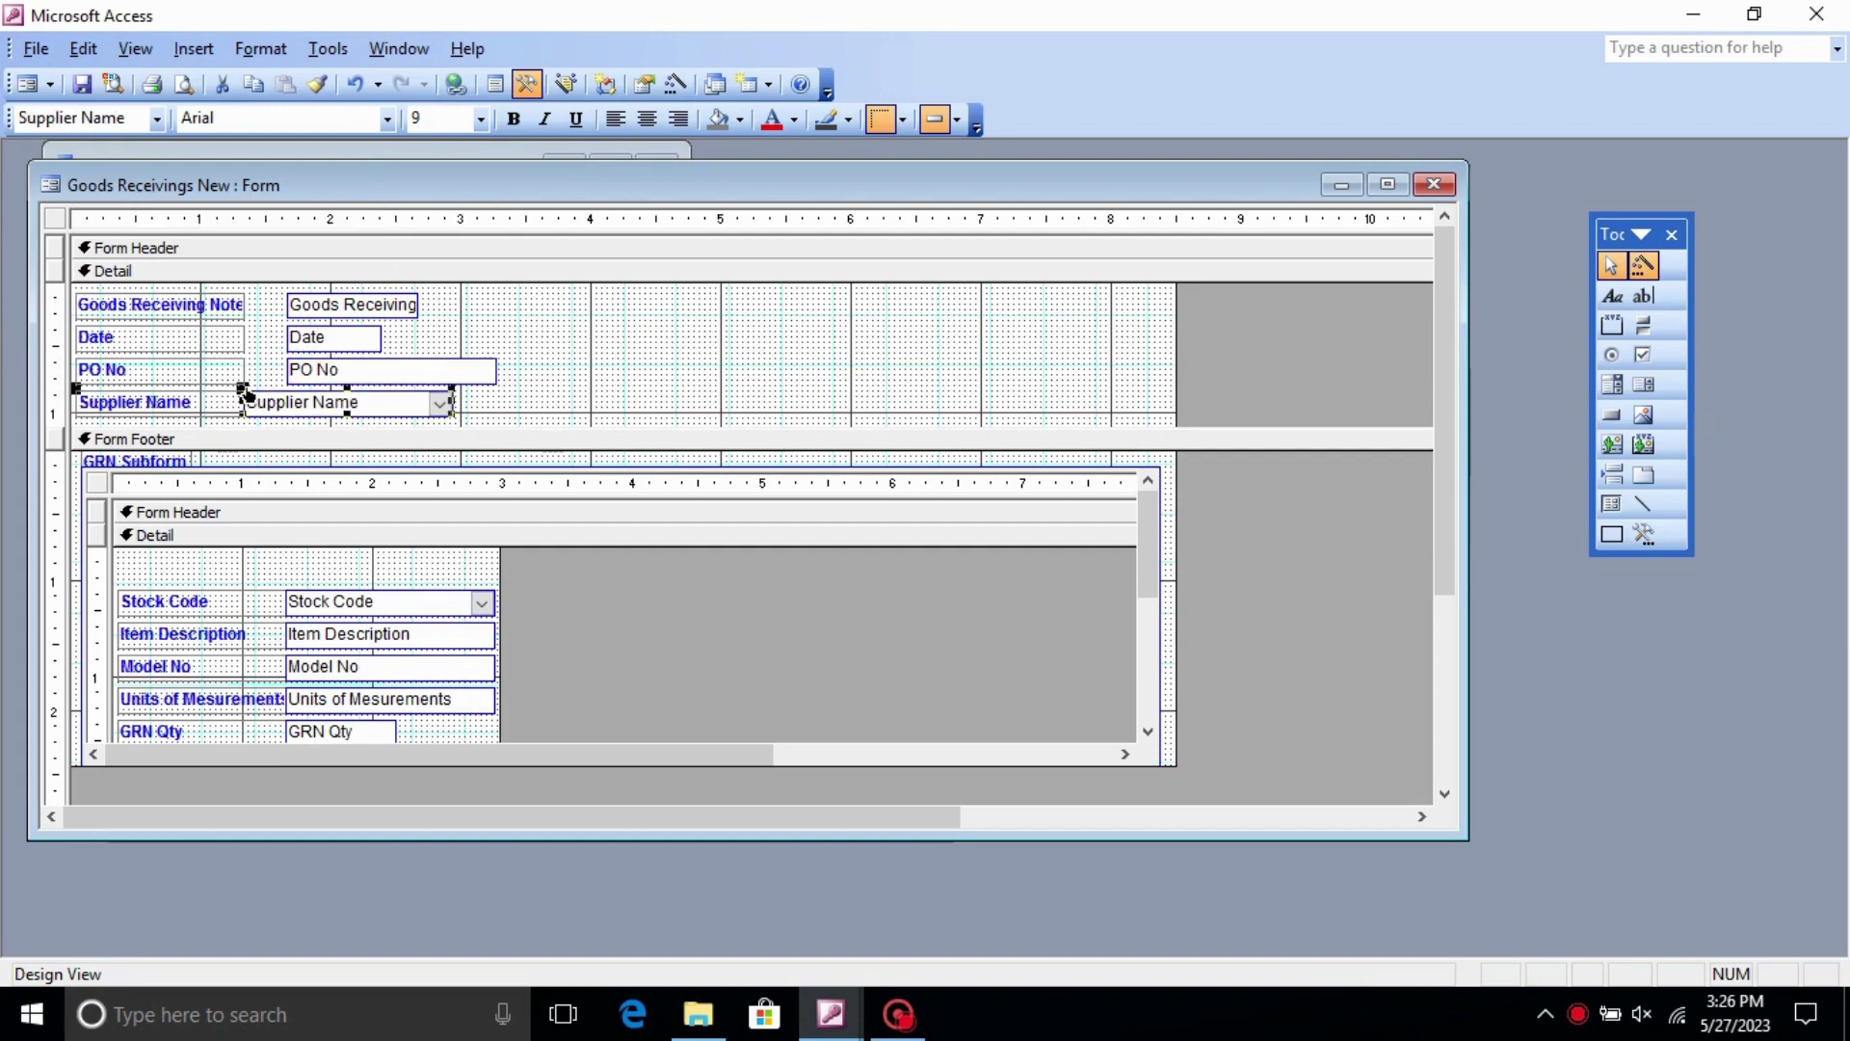
drag(246, 394, 289, 395)
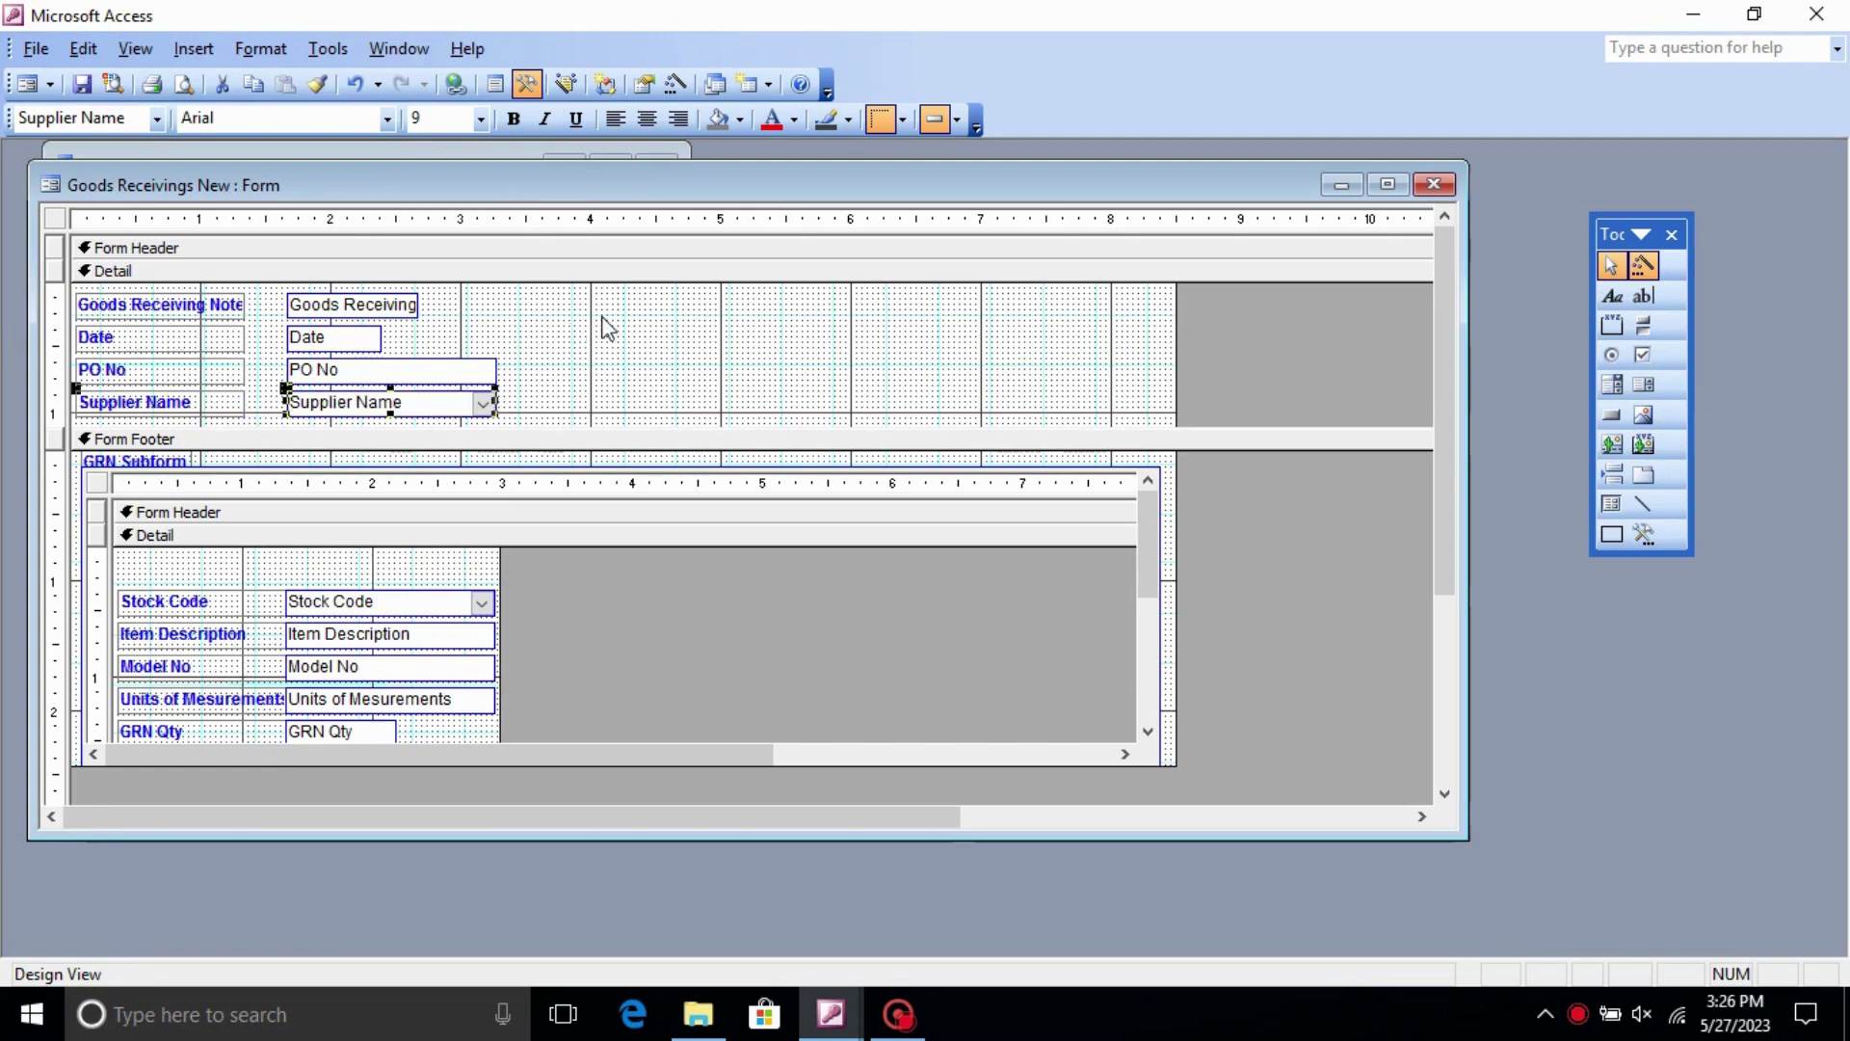
click(628, 315)
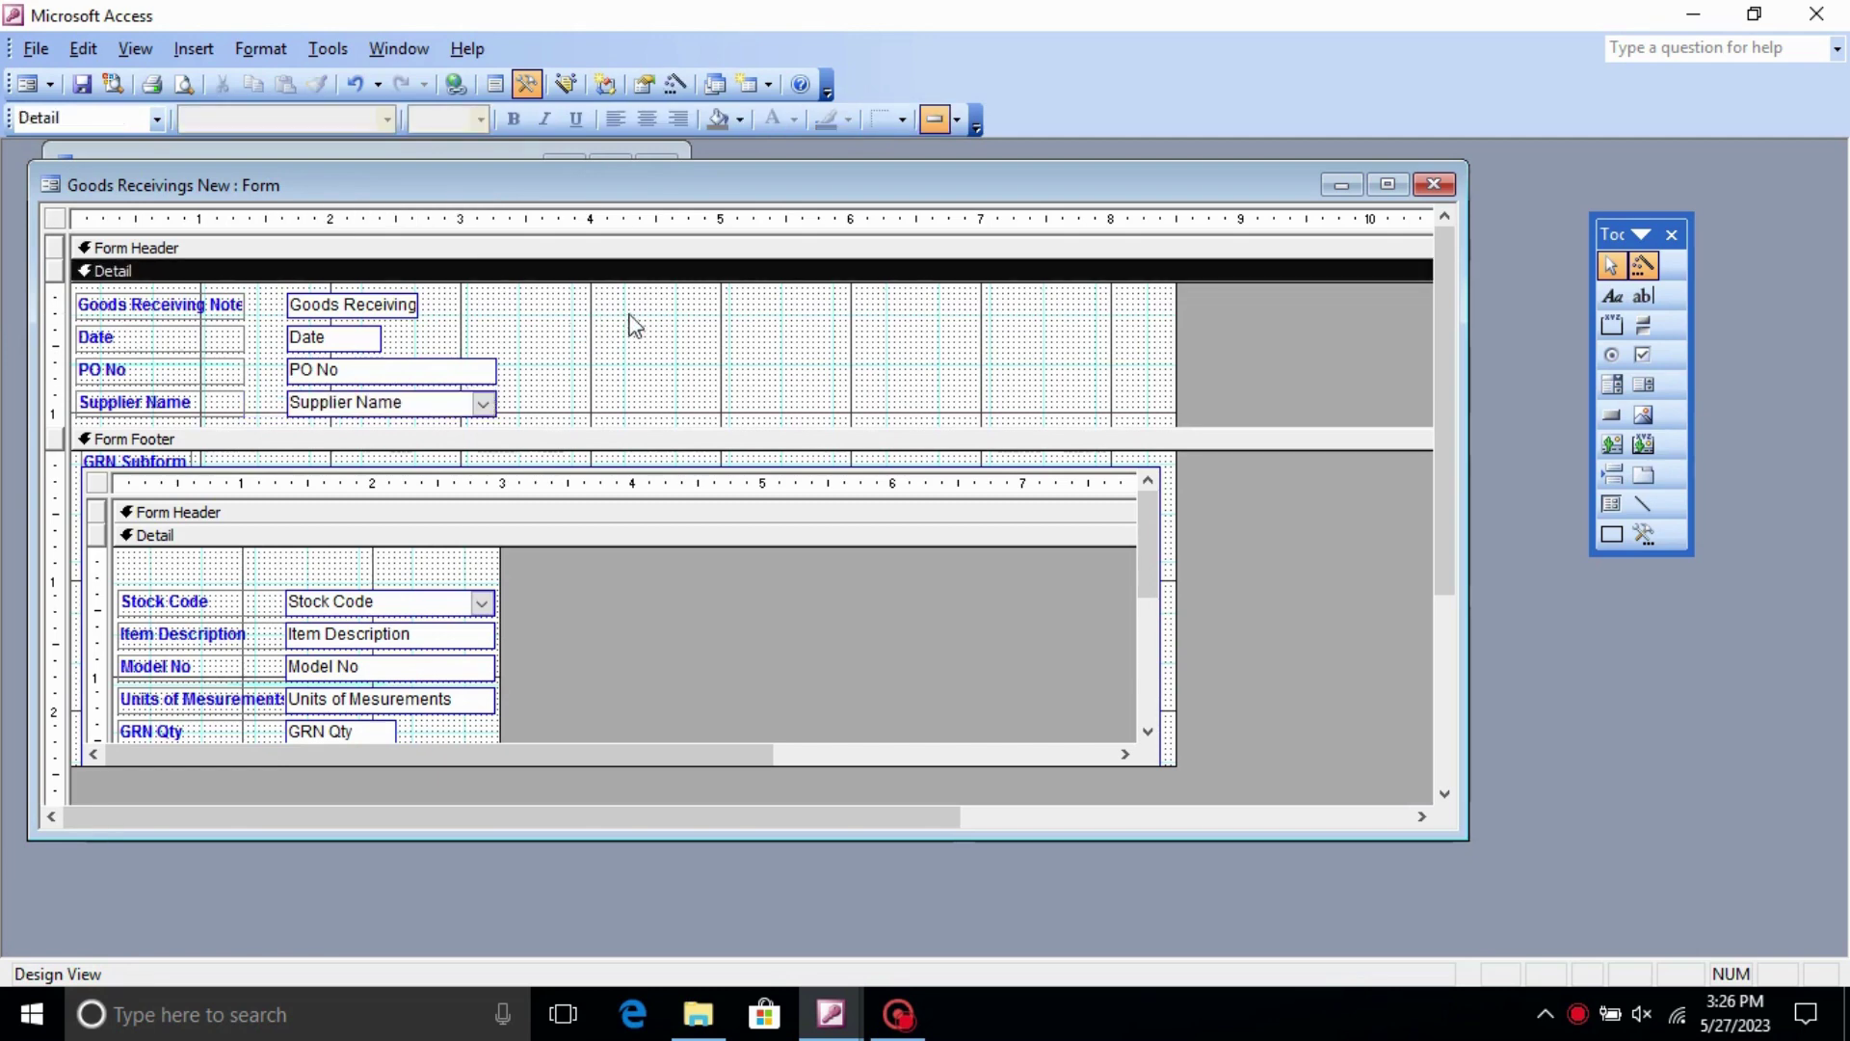
click(79, 90)
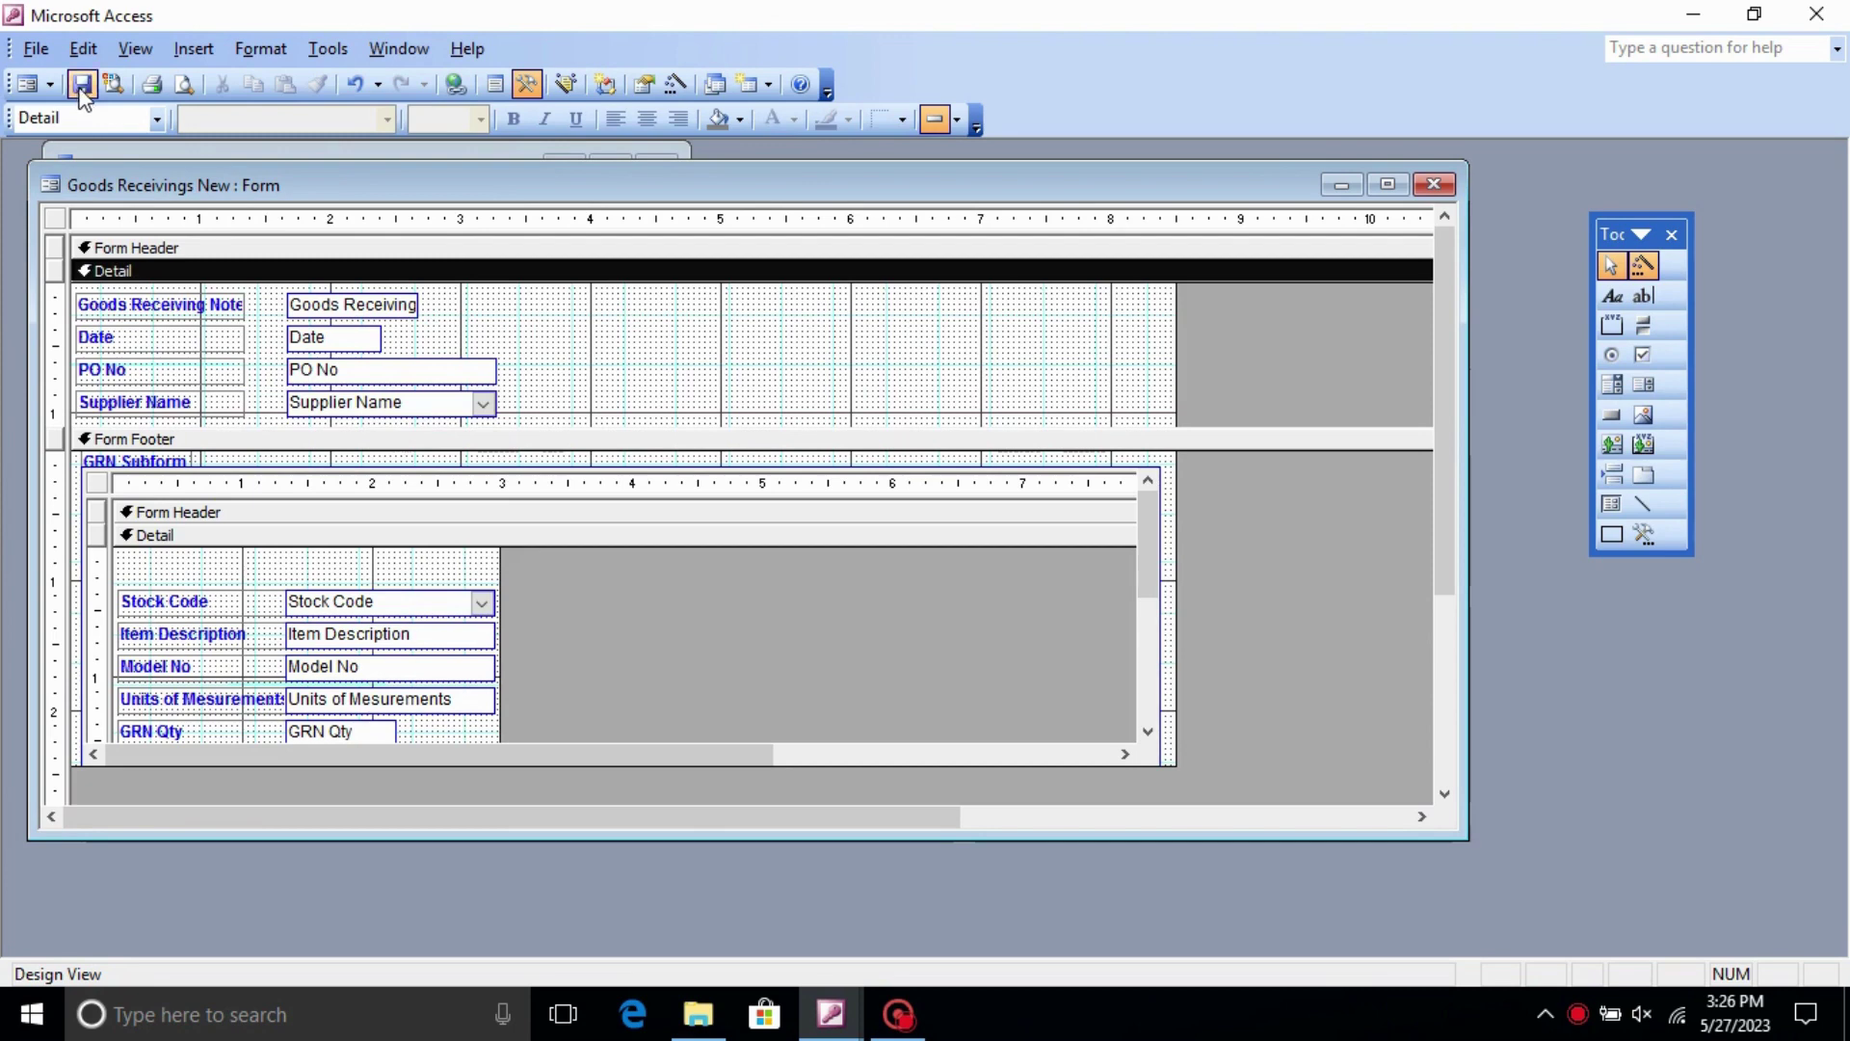
- In Form view, narrow the form window to just beyond the subform, move it further right, and close the form
click(26, 87)
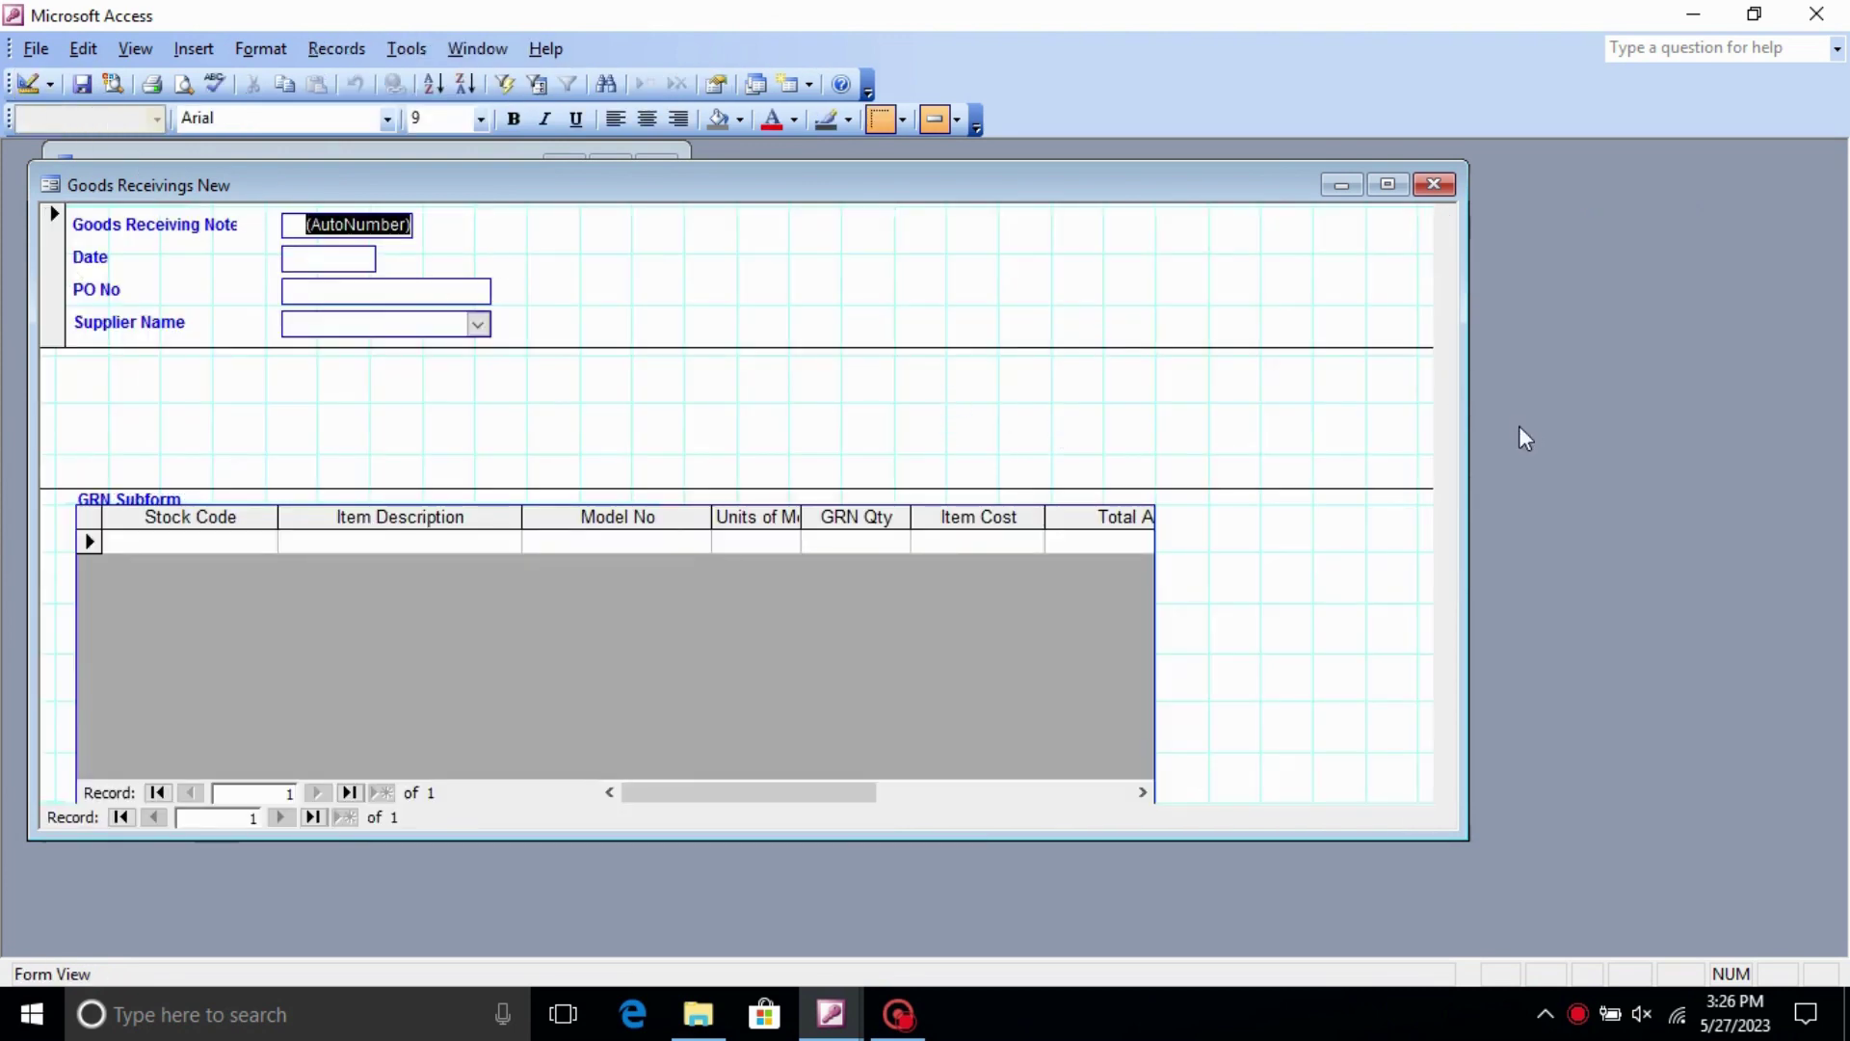
drag(1464, 432, 1250, 446)
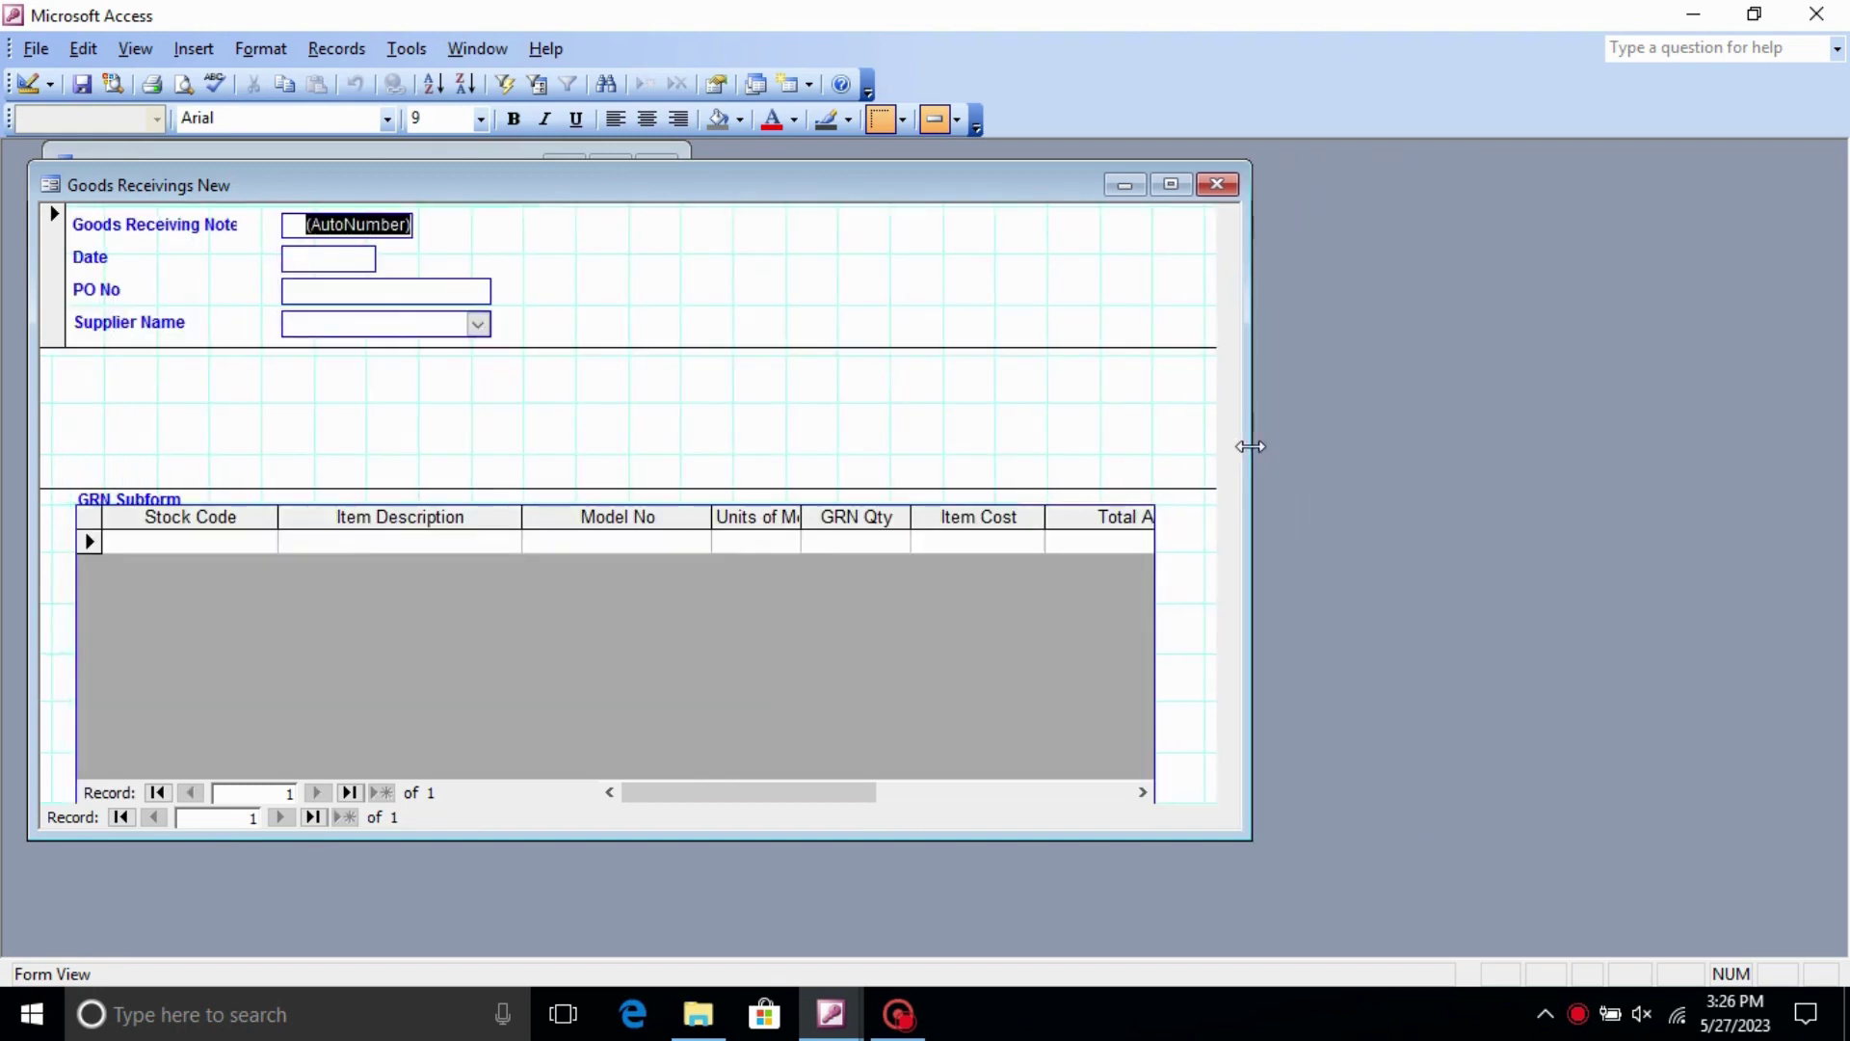
drag(771, 175, 1051, 181)
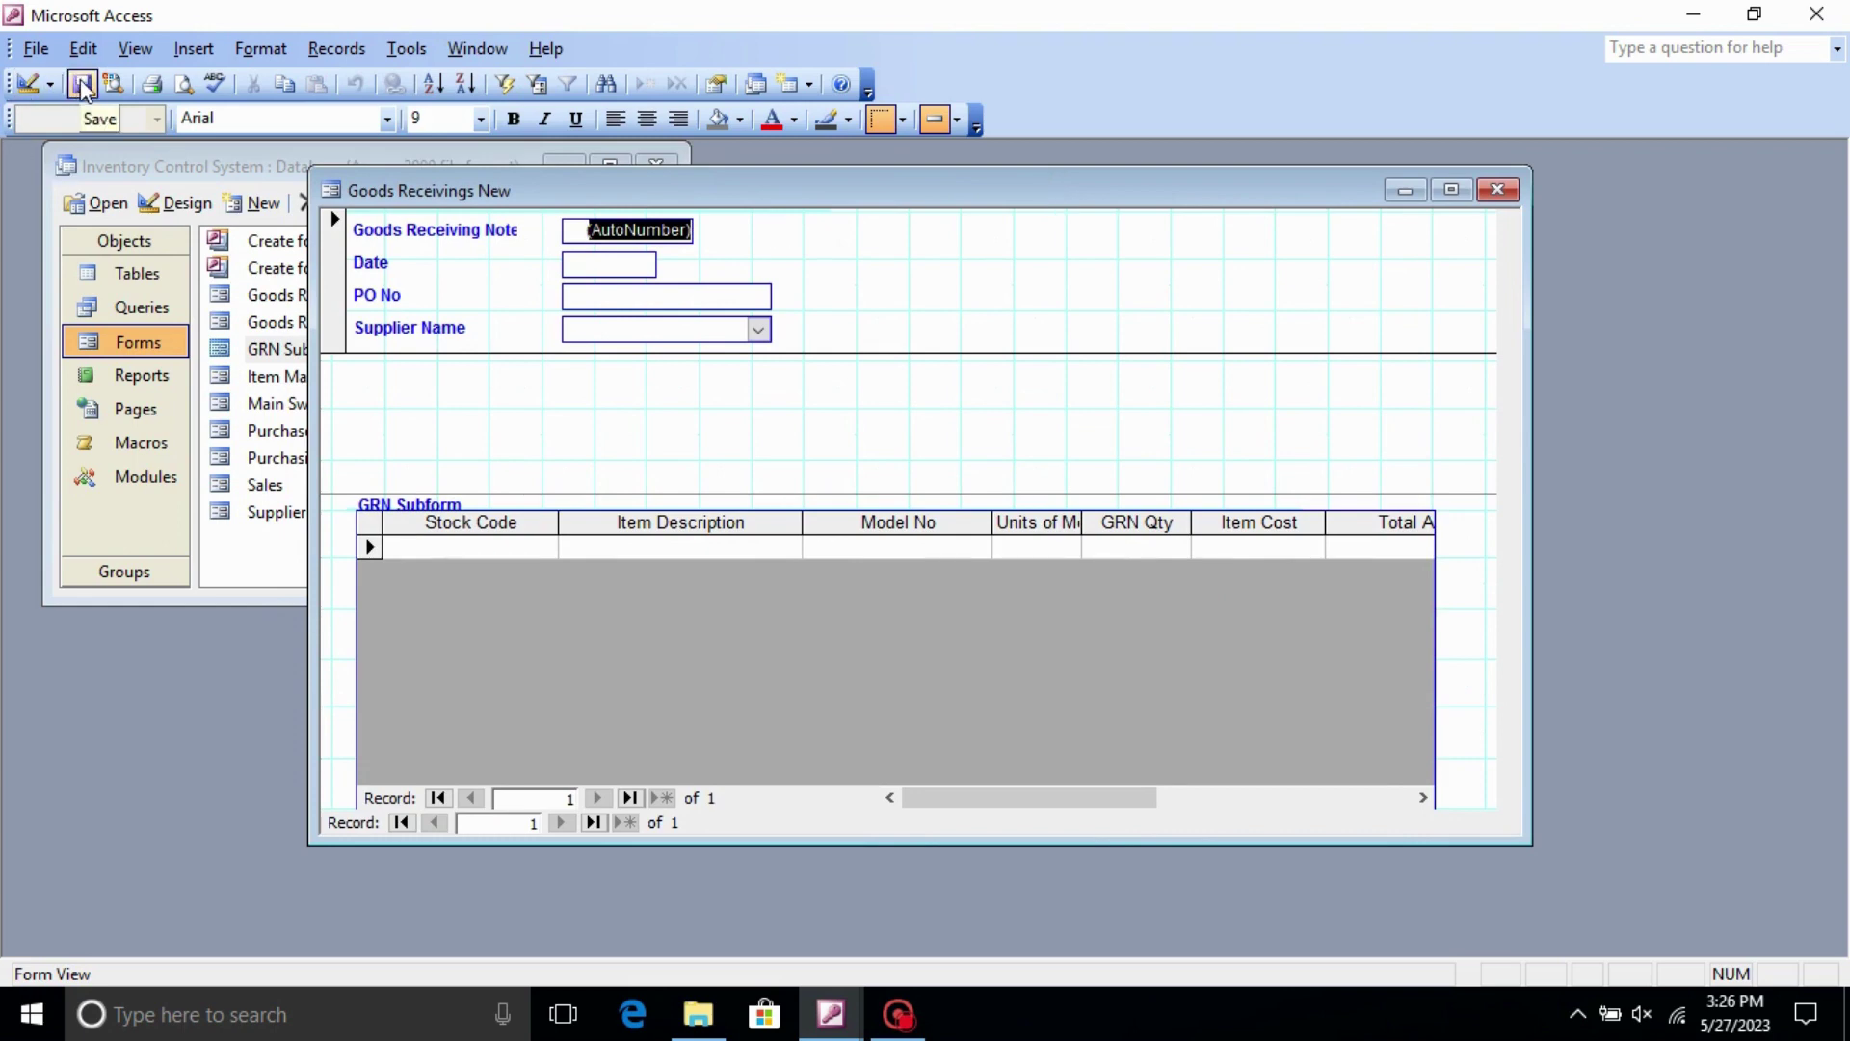
click(1497, 190)
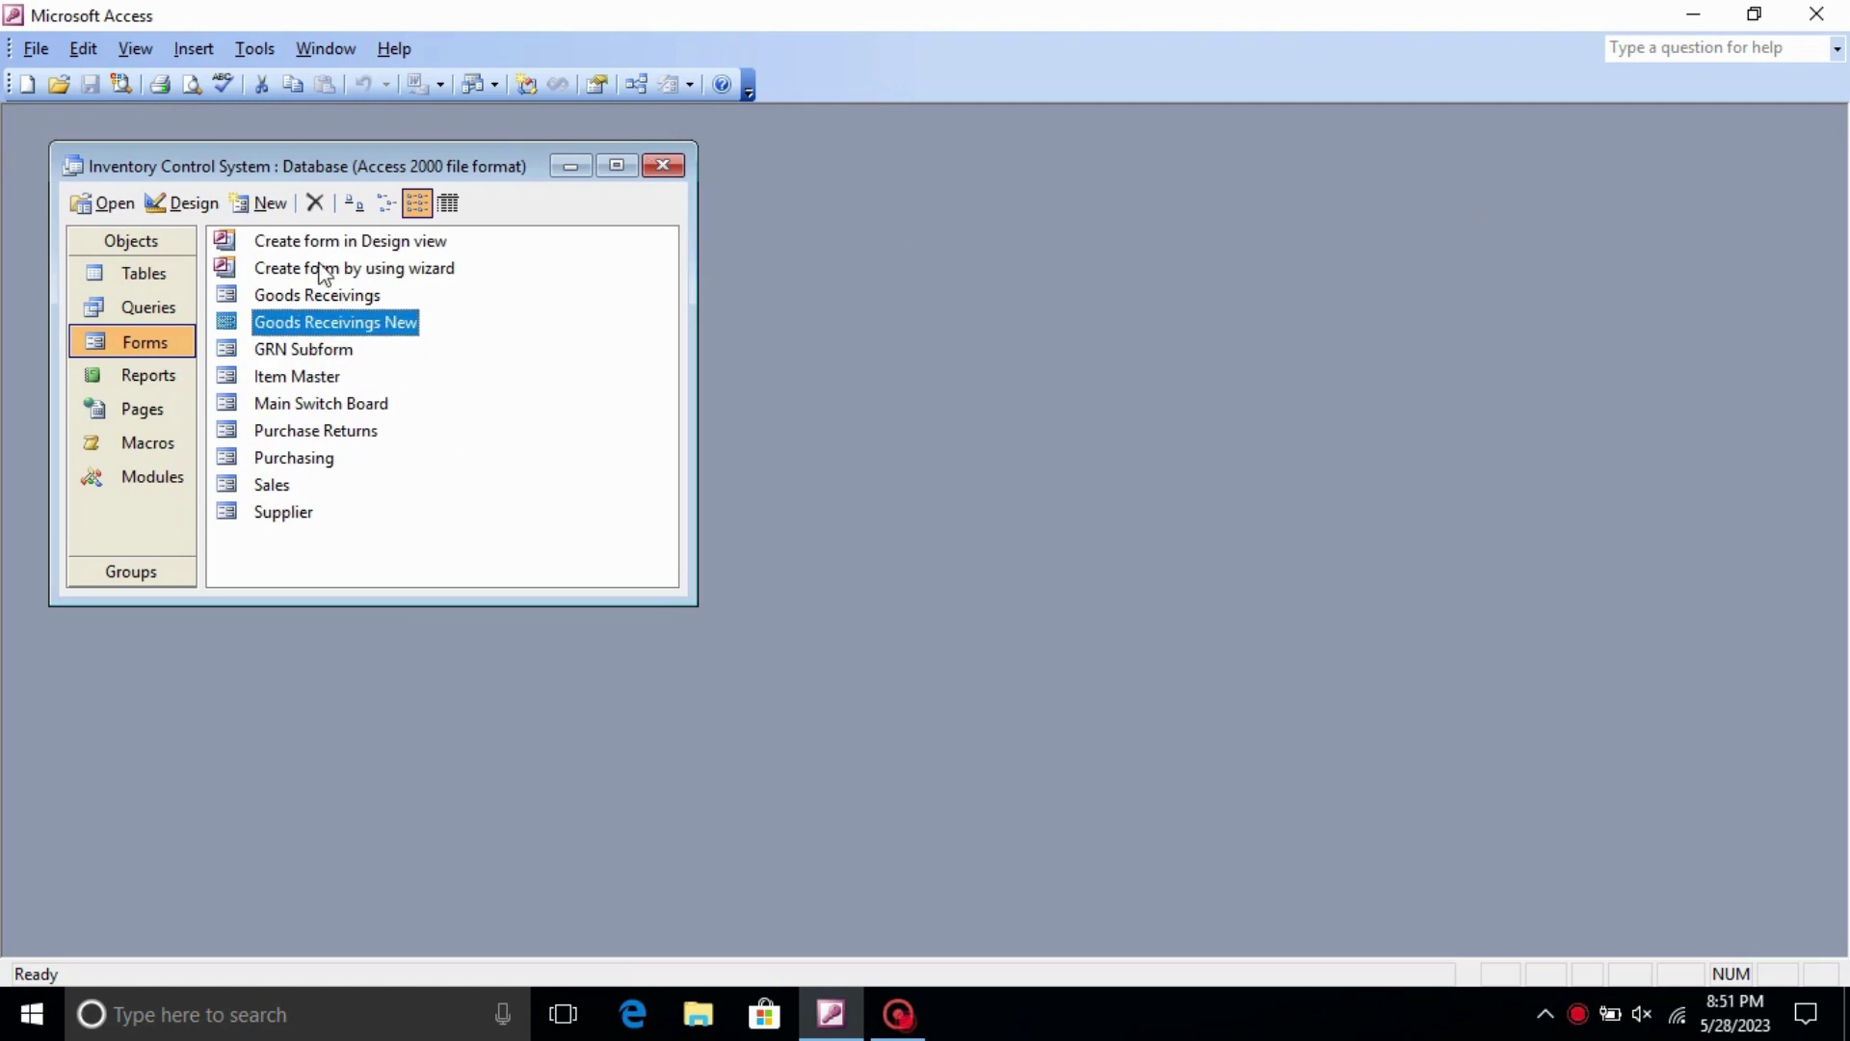
- Open the Goods Receivings New form and step through the main and subform fields to check their tab order
double_click(391, 325)
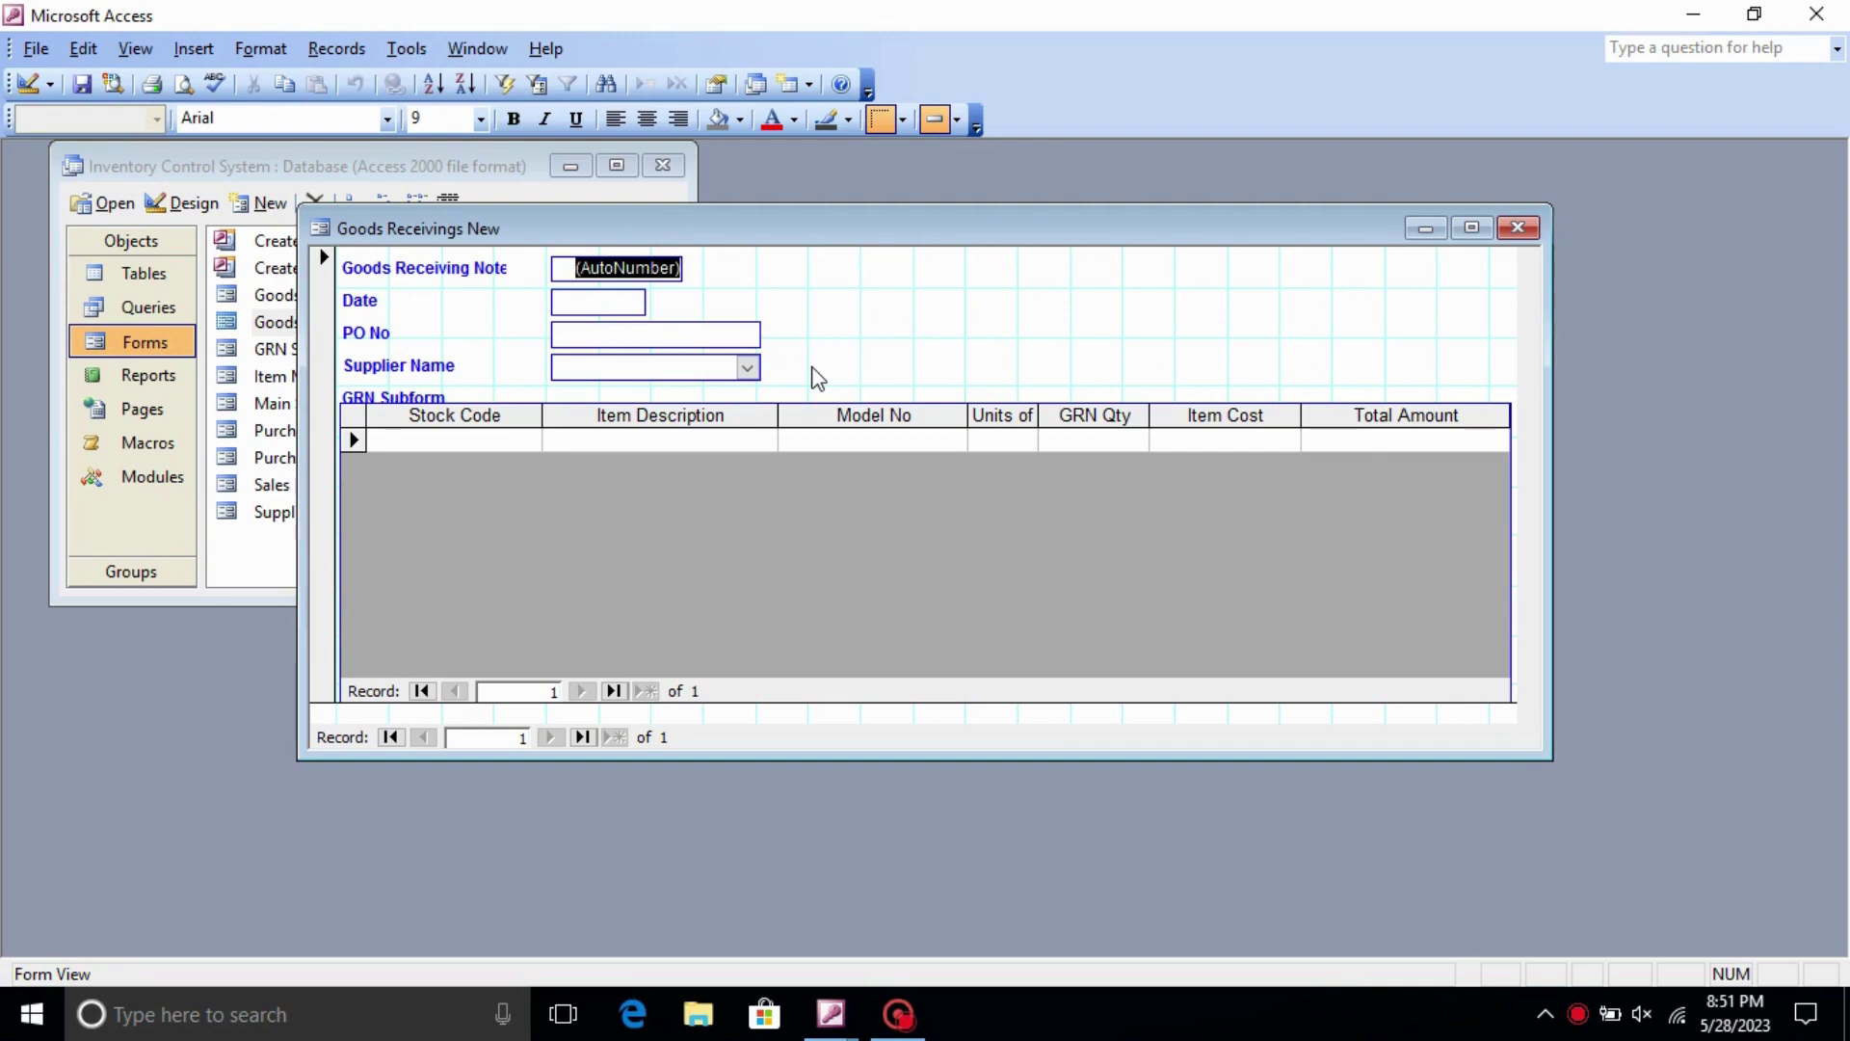
key(Tab)
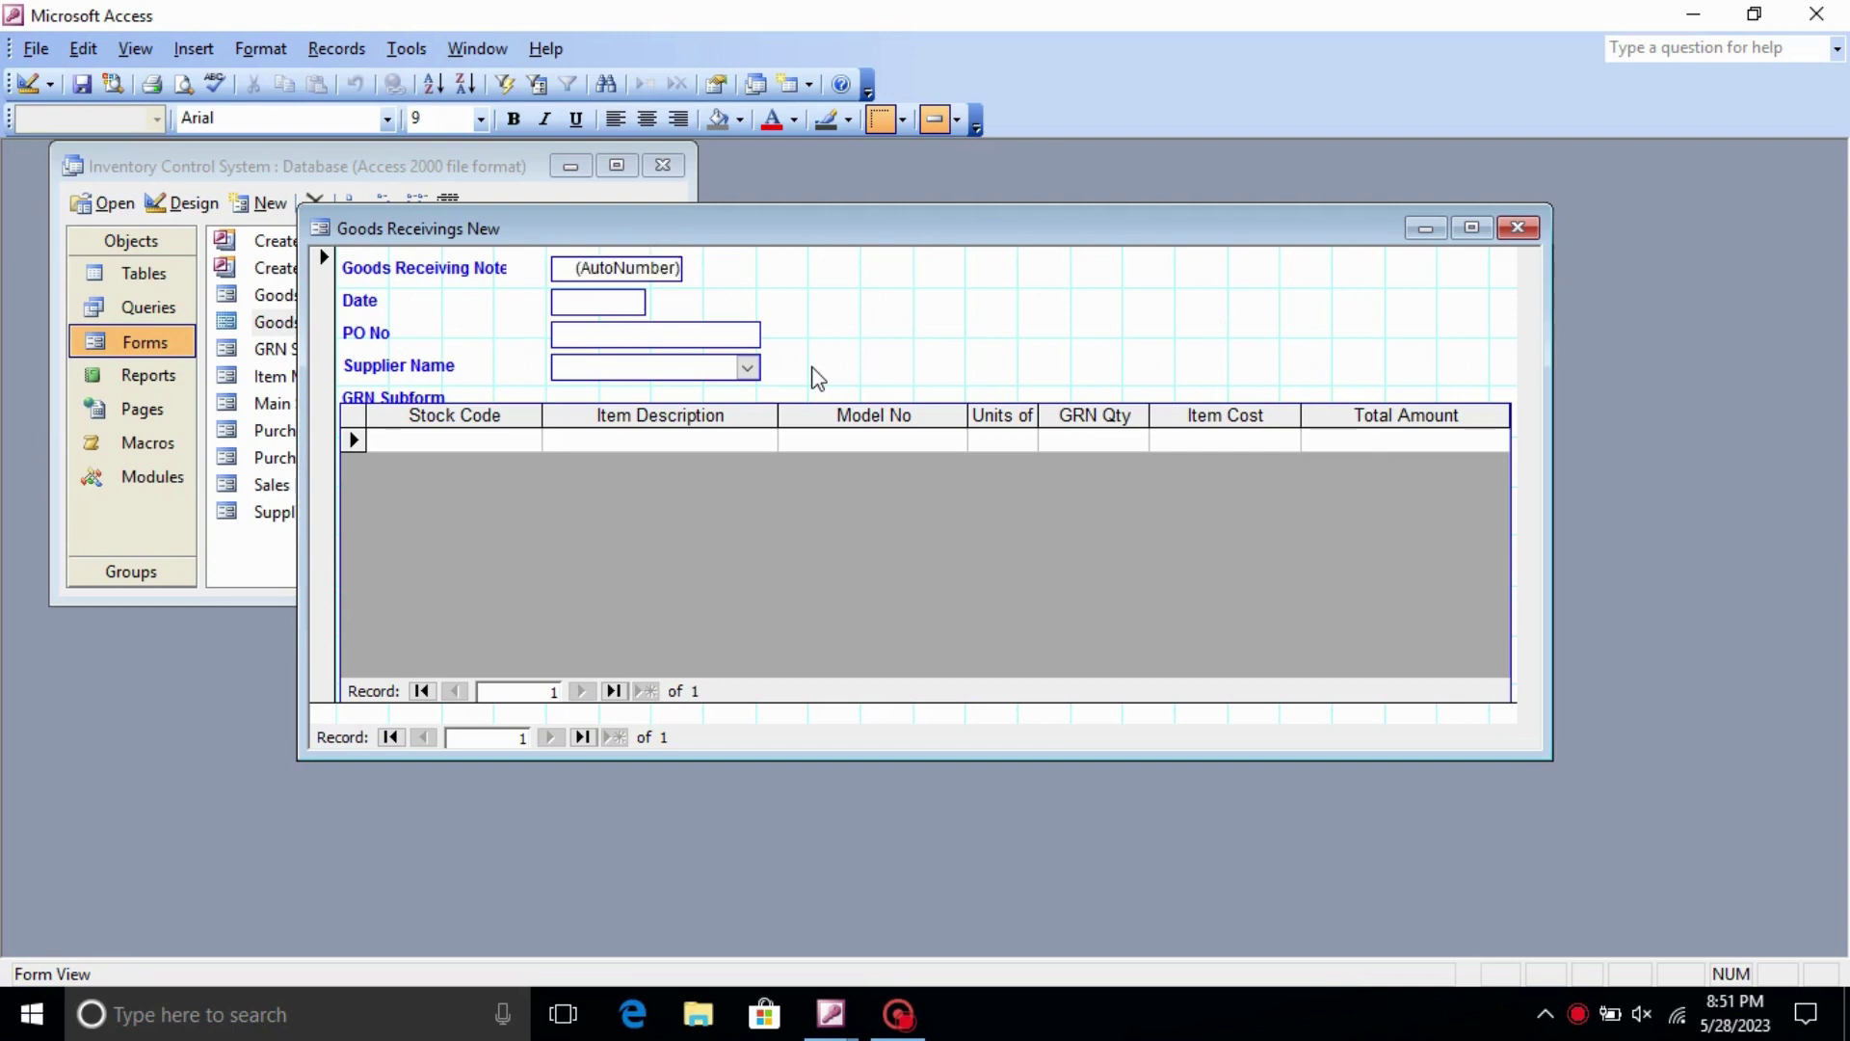
key(Tab)
key(Tab)
key(Tab)
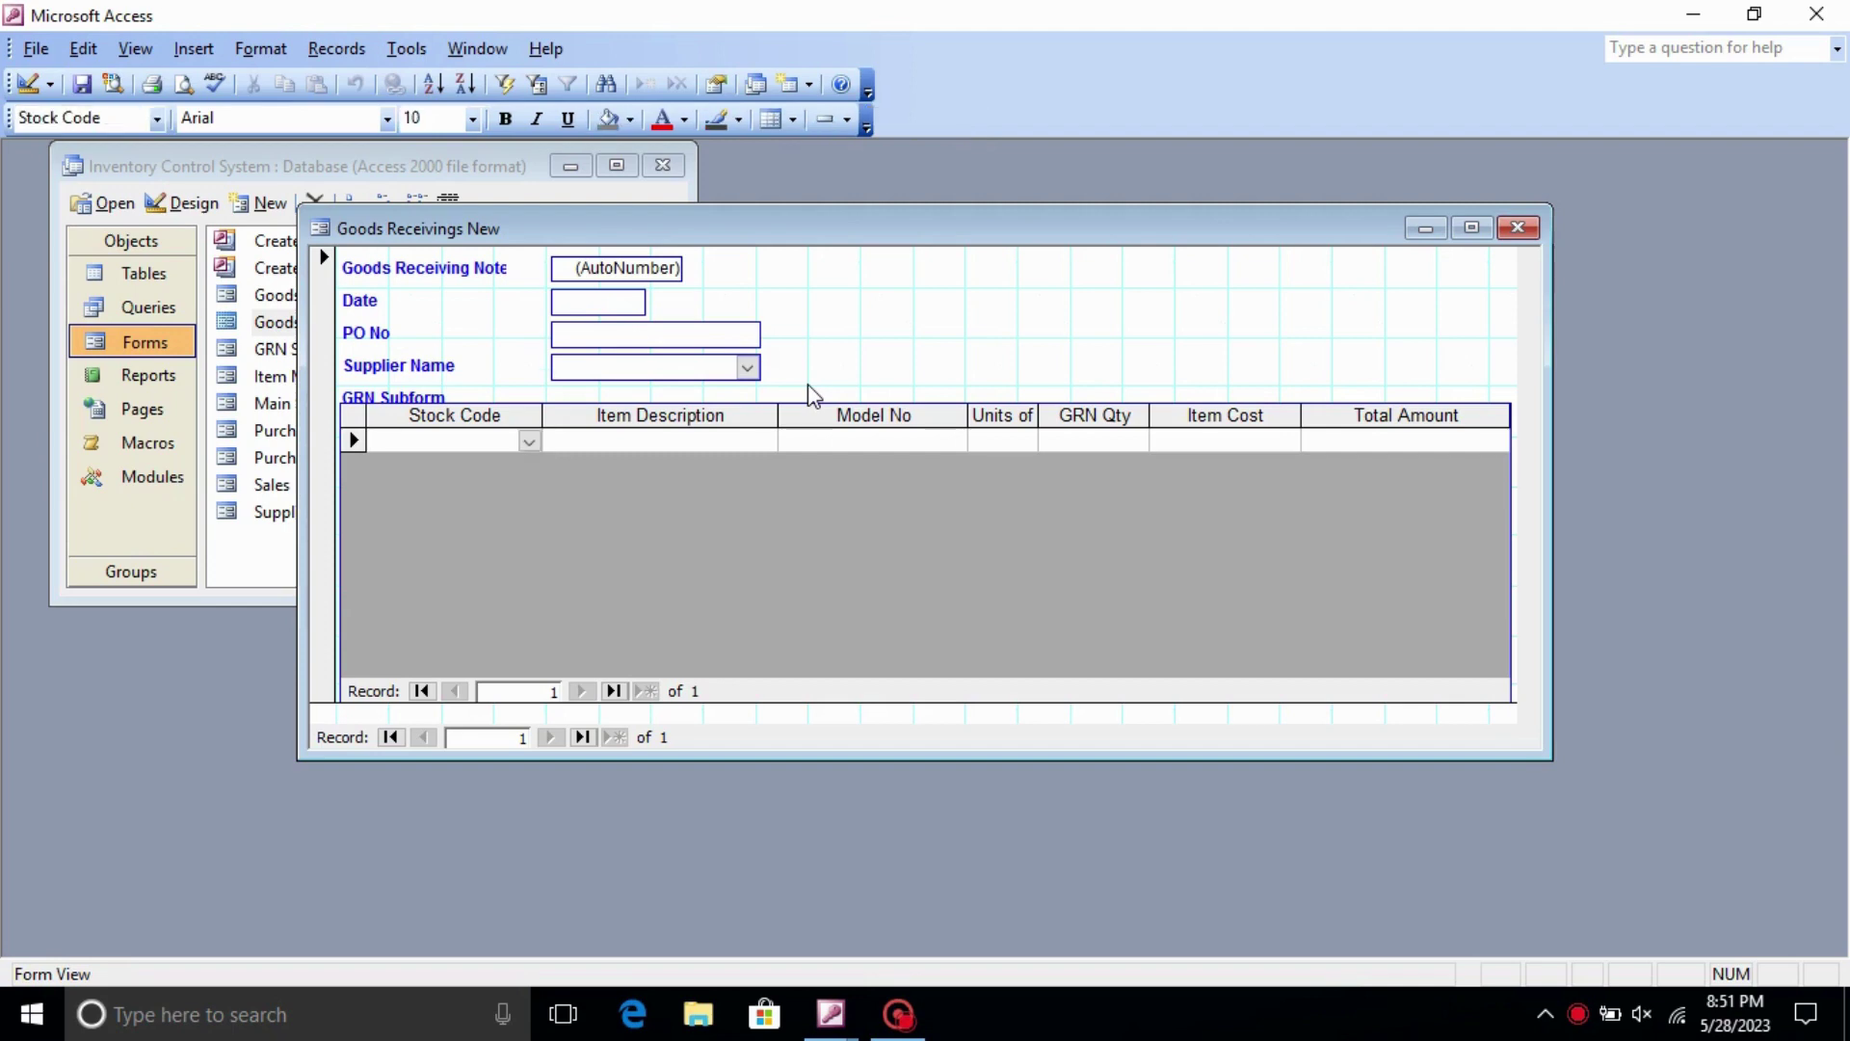
key(Tab)
key(Tab)
key(Tab)
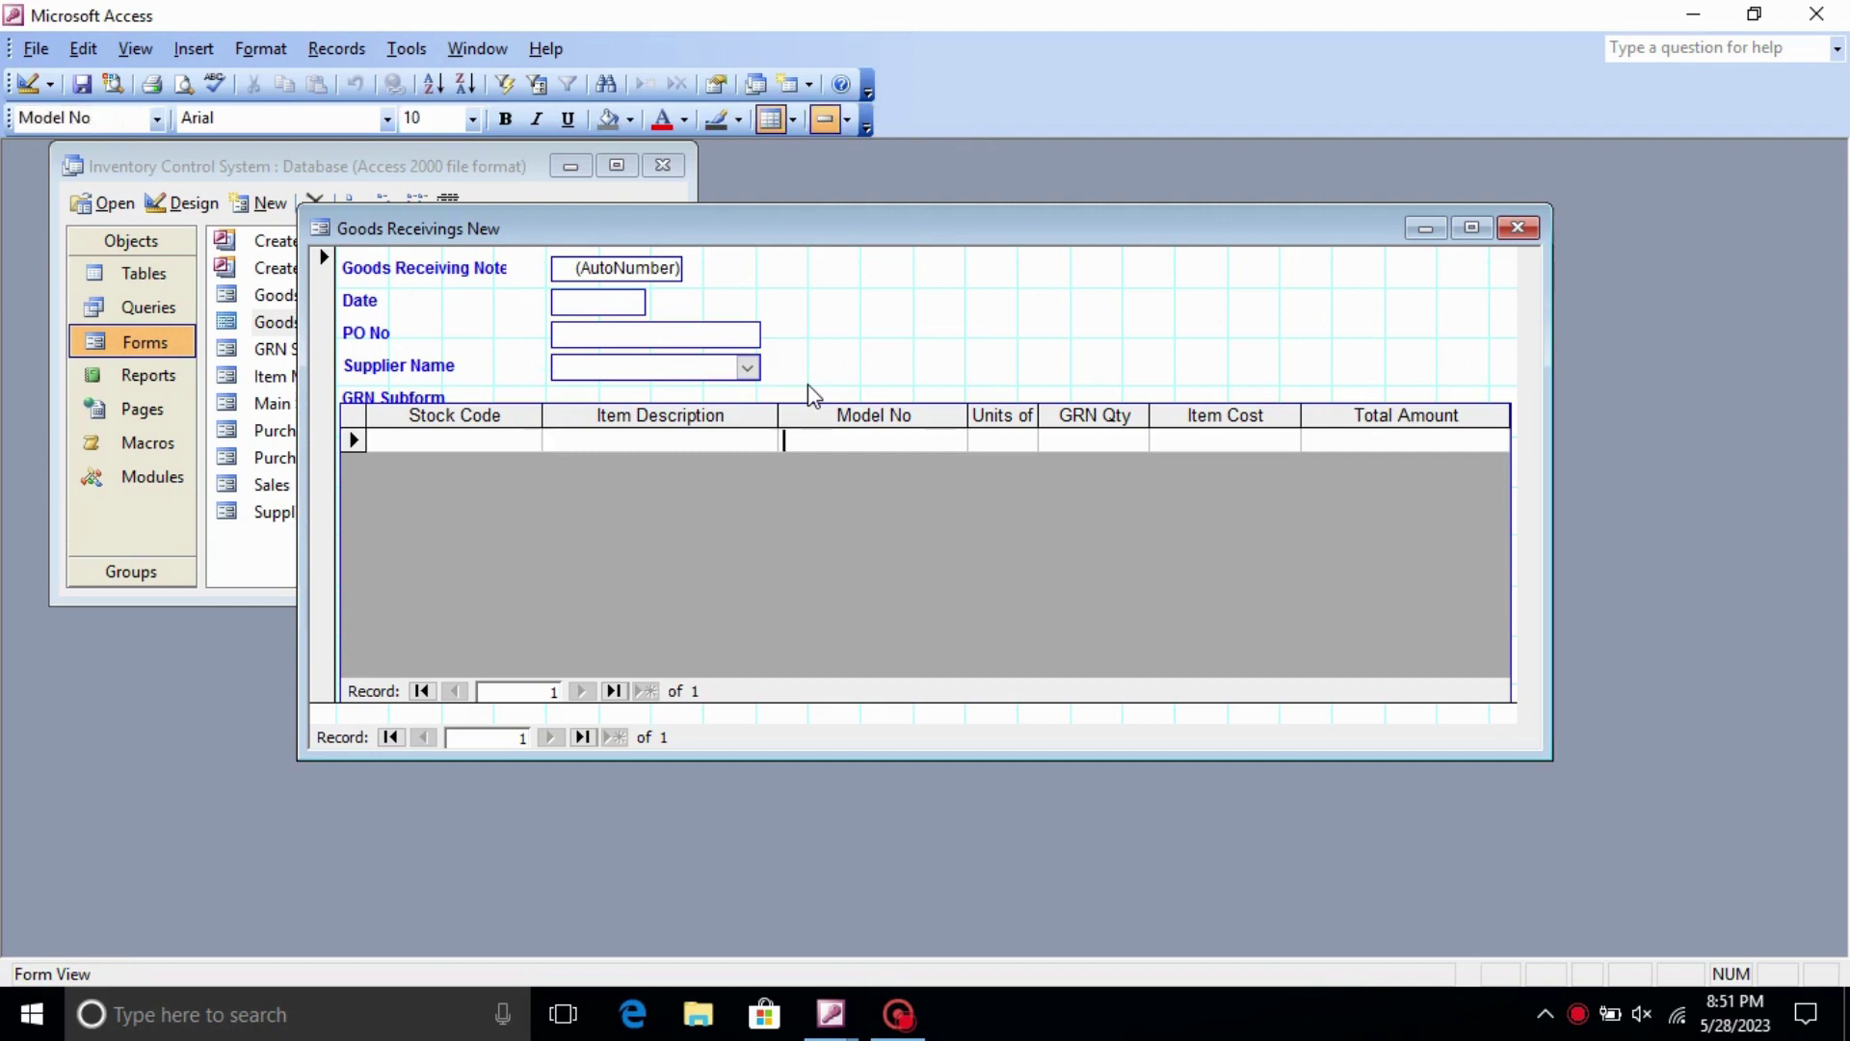
key(Tab)
key(Tab)
key(Tab)
- In Design view of the form, set the Tab Stop property of the GRN Subform control to No
click(27, 84)
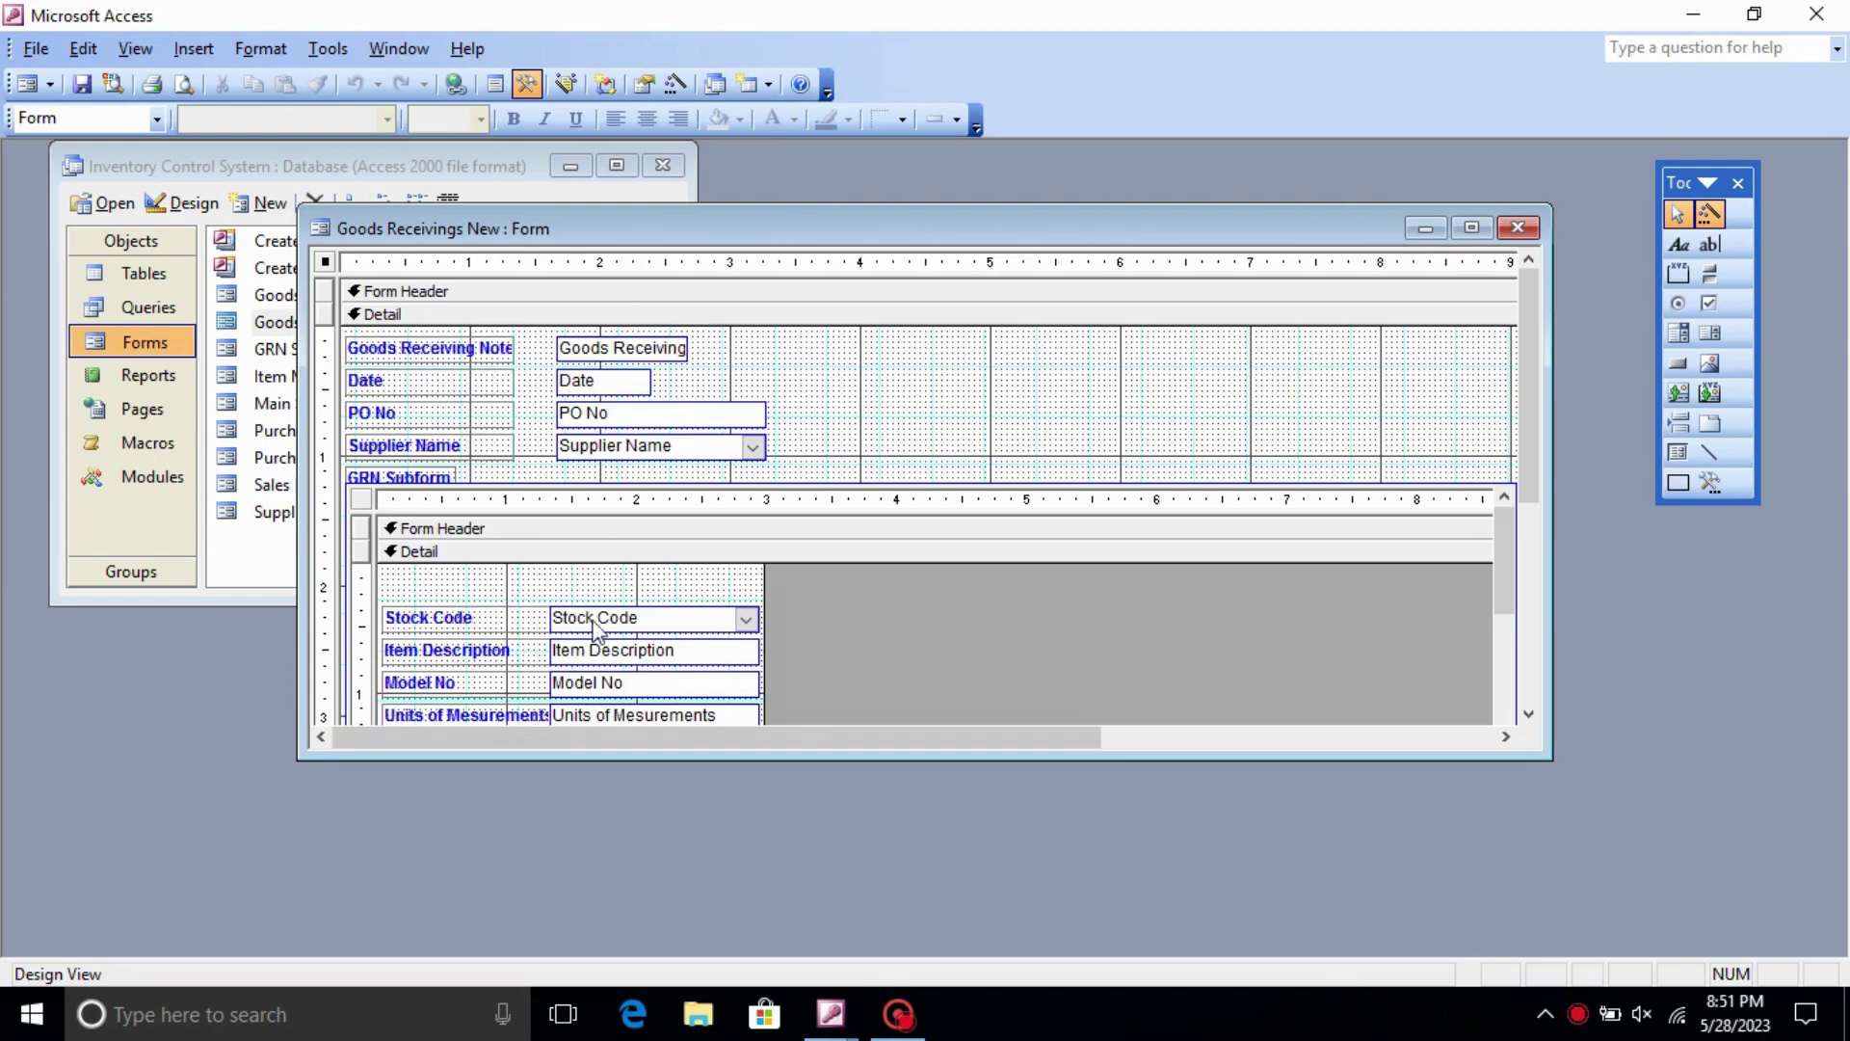
scroll(568, 503, down, 3)
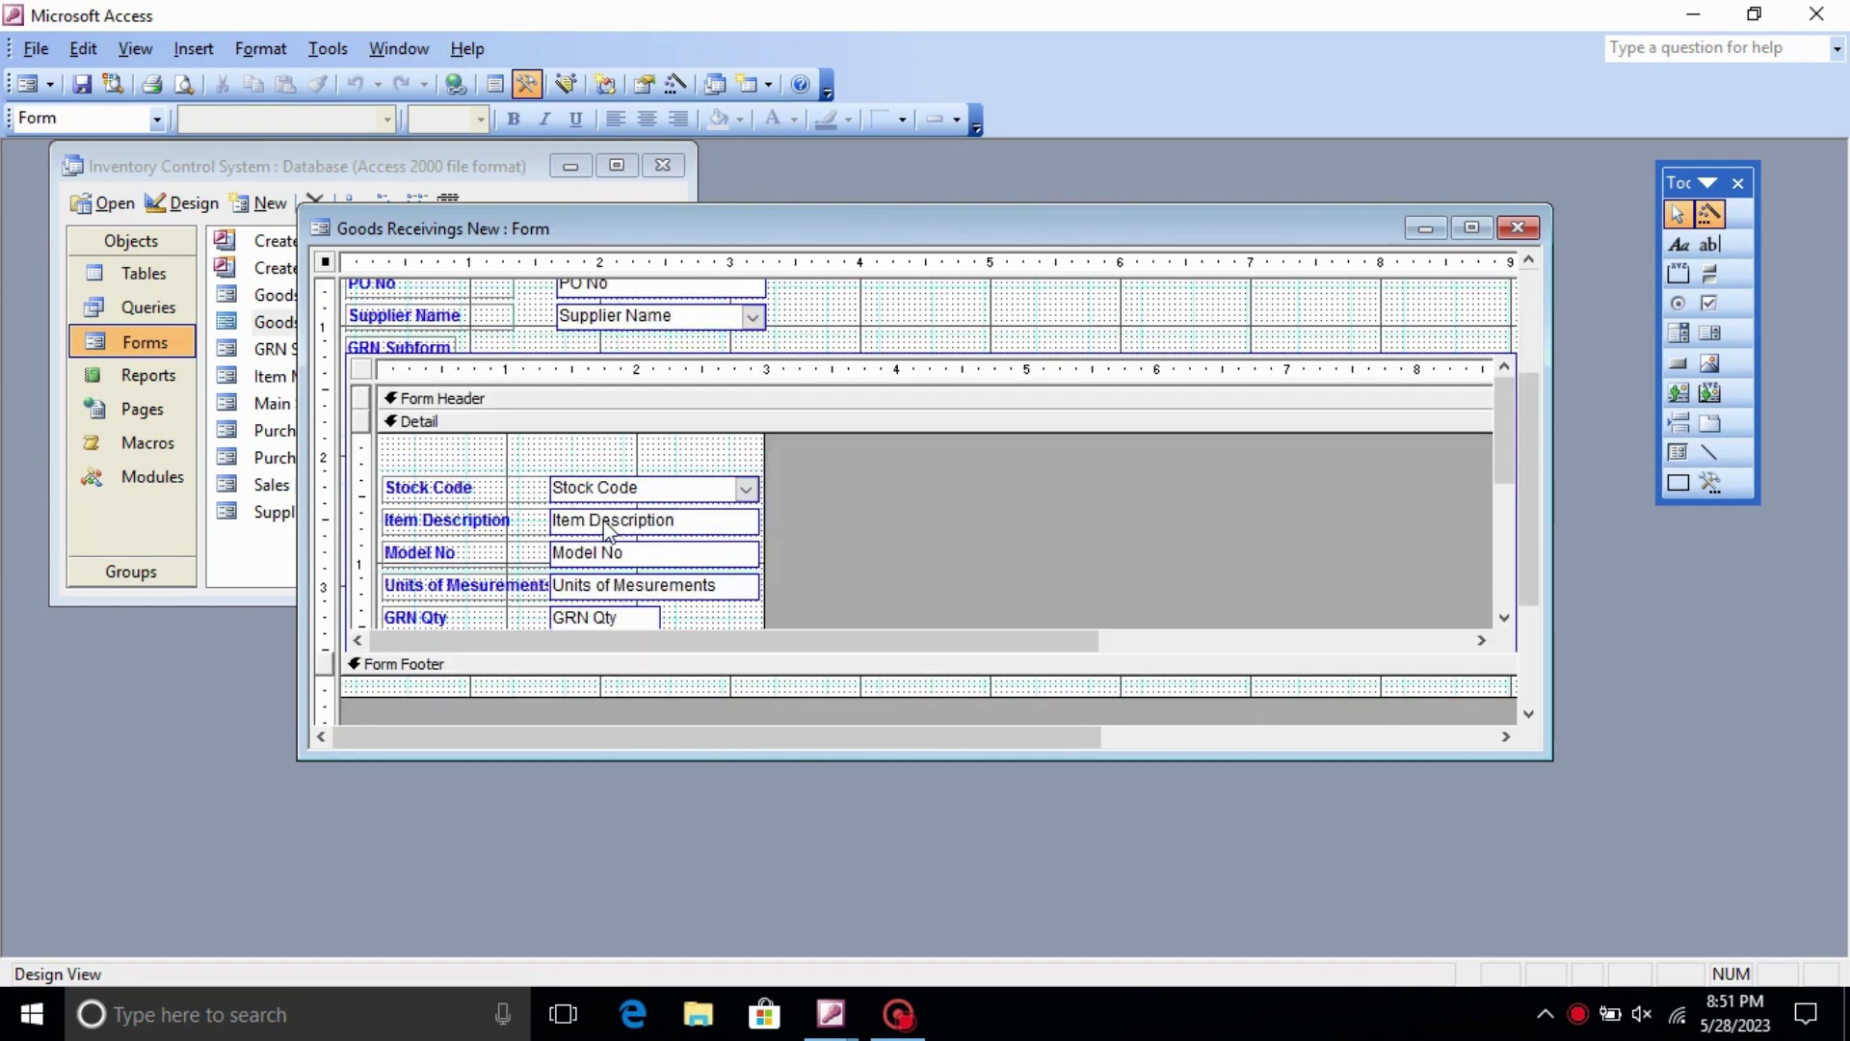
right_click(609, 529)
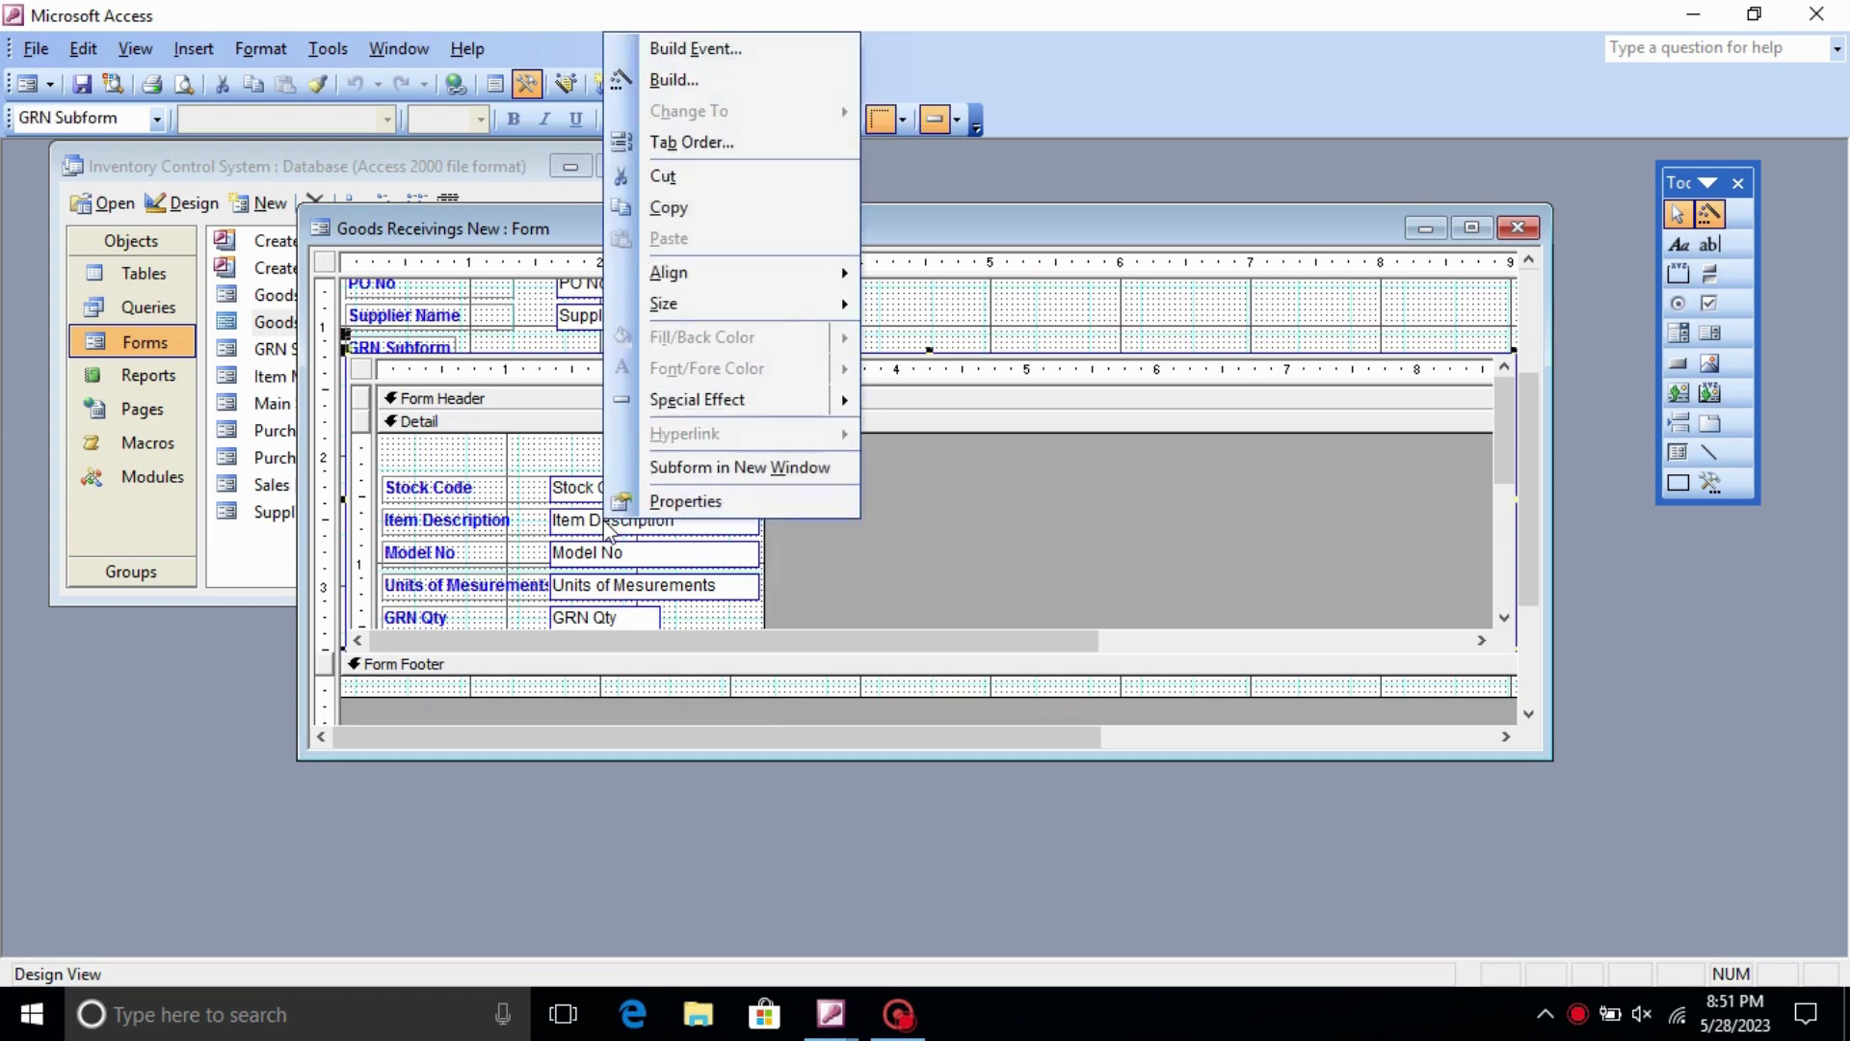
click(677, 497)
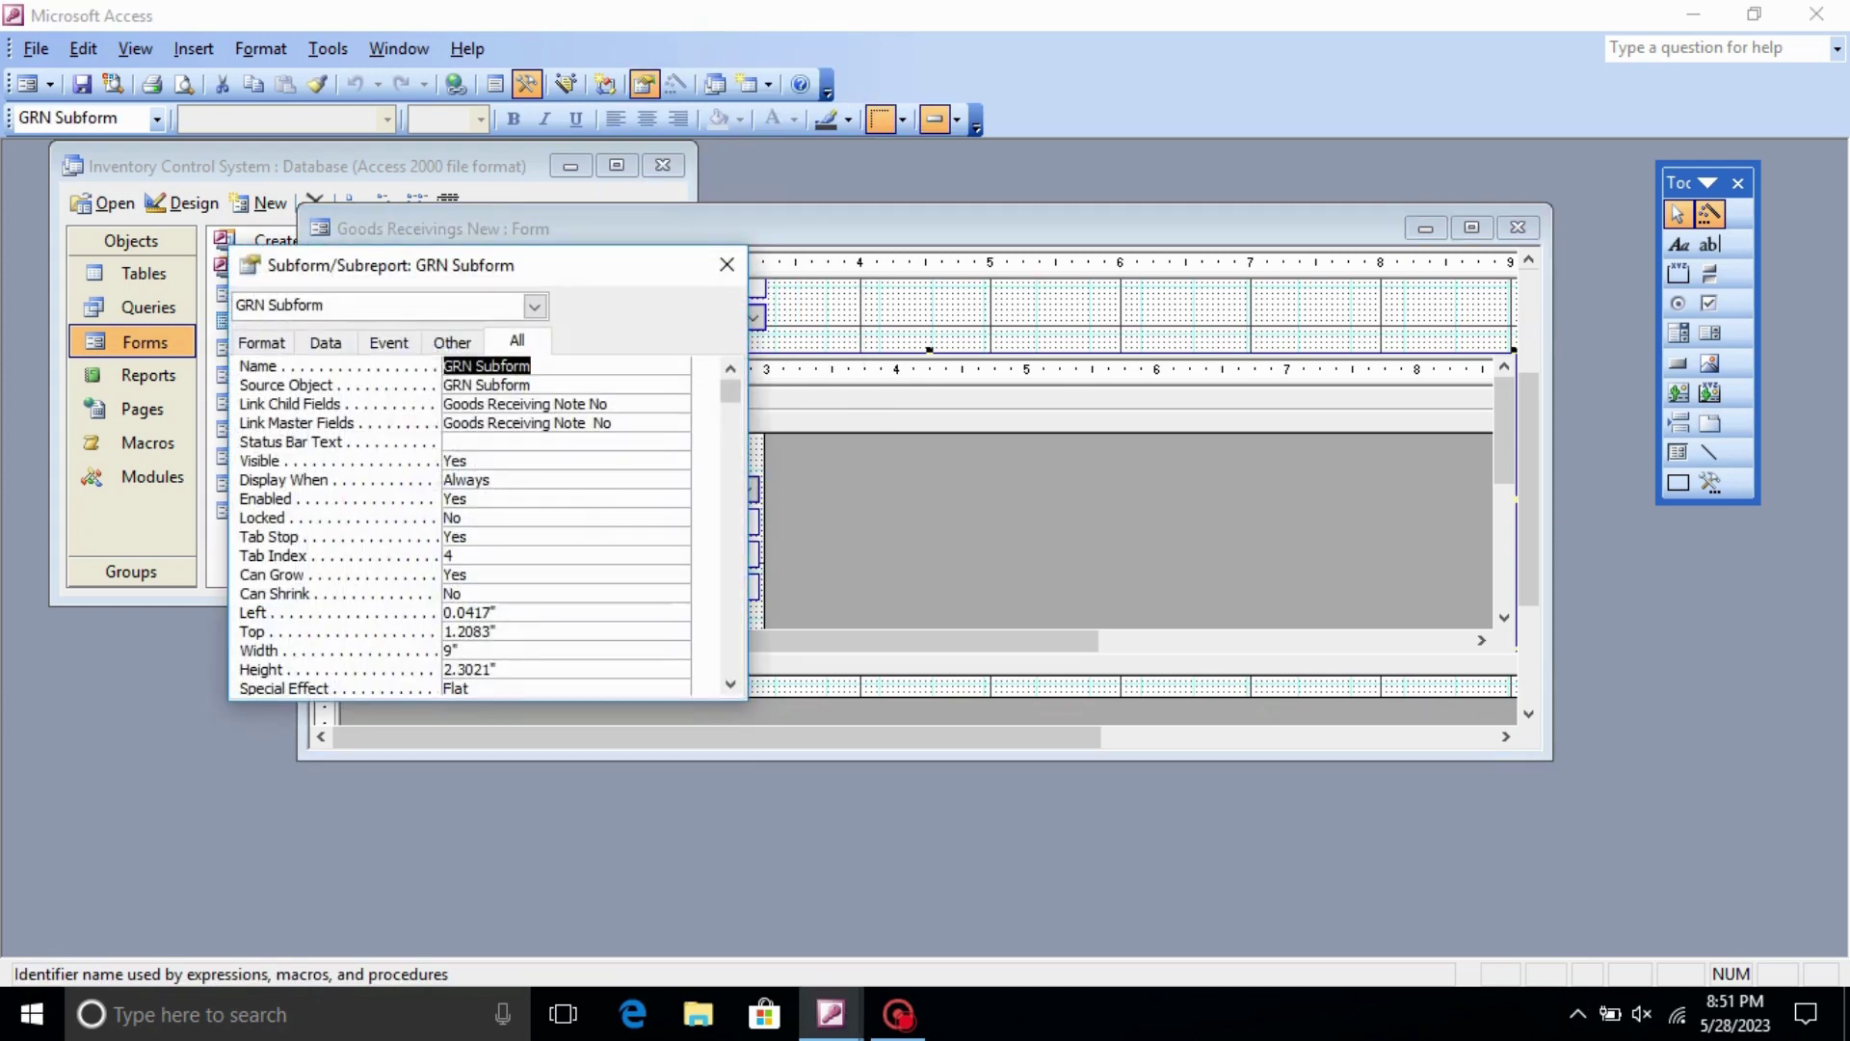
click(501, 537)
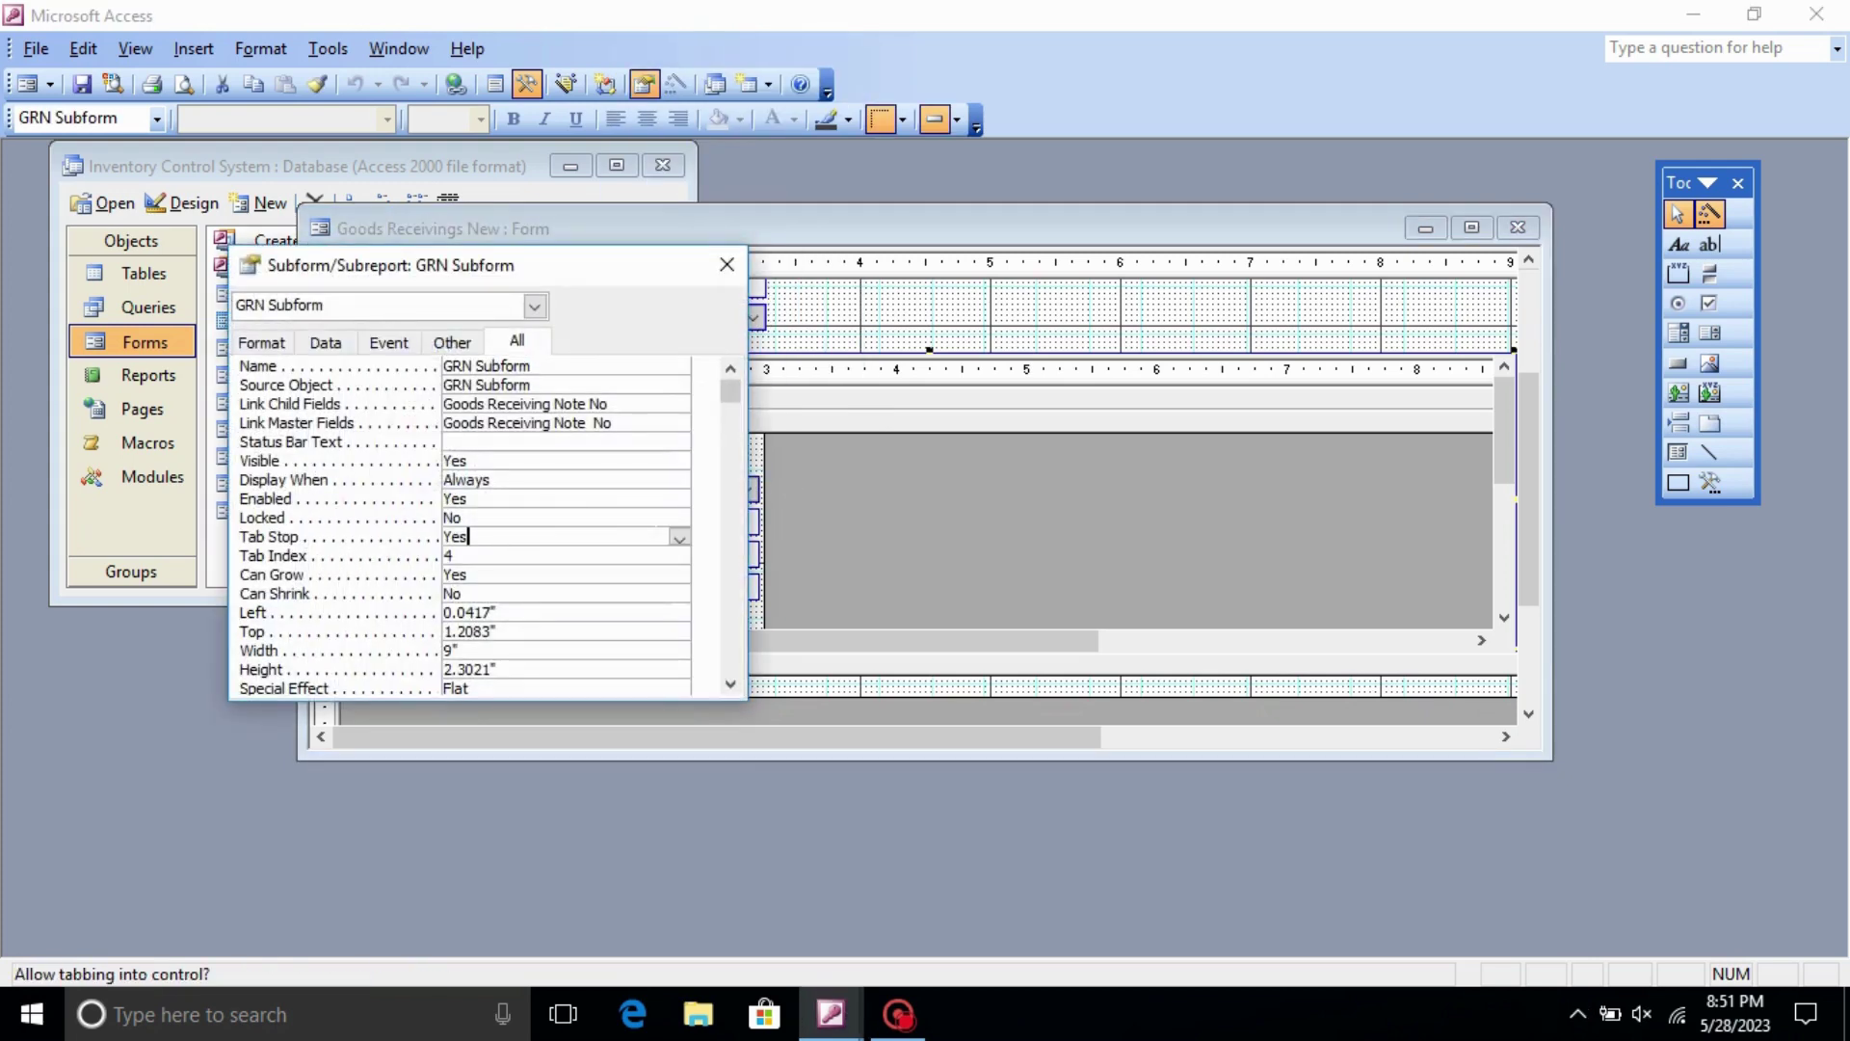
click(679, 537)
click(506, 576)
click(728, 264)
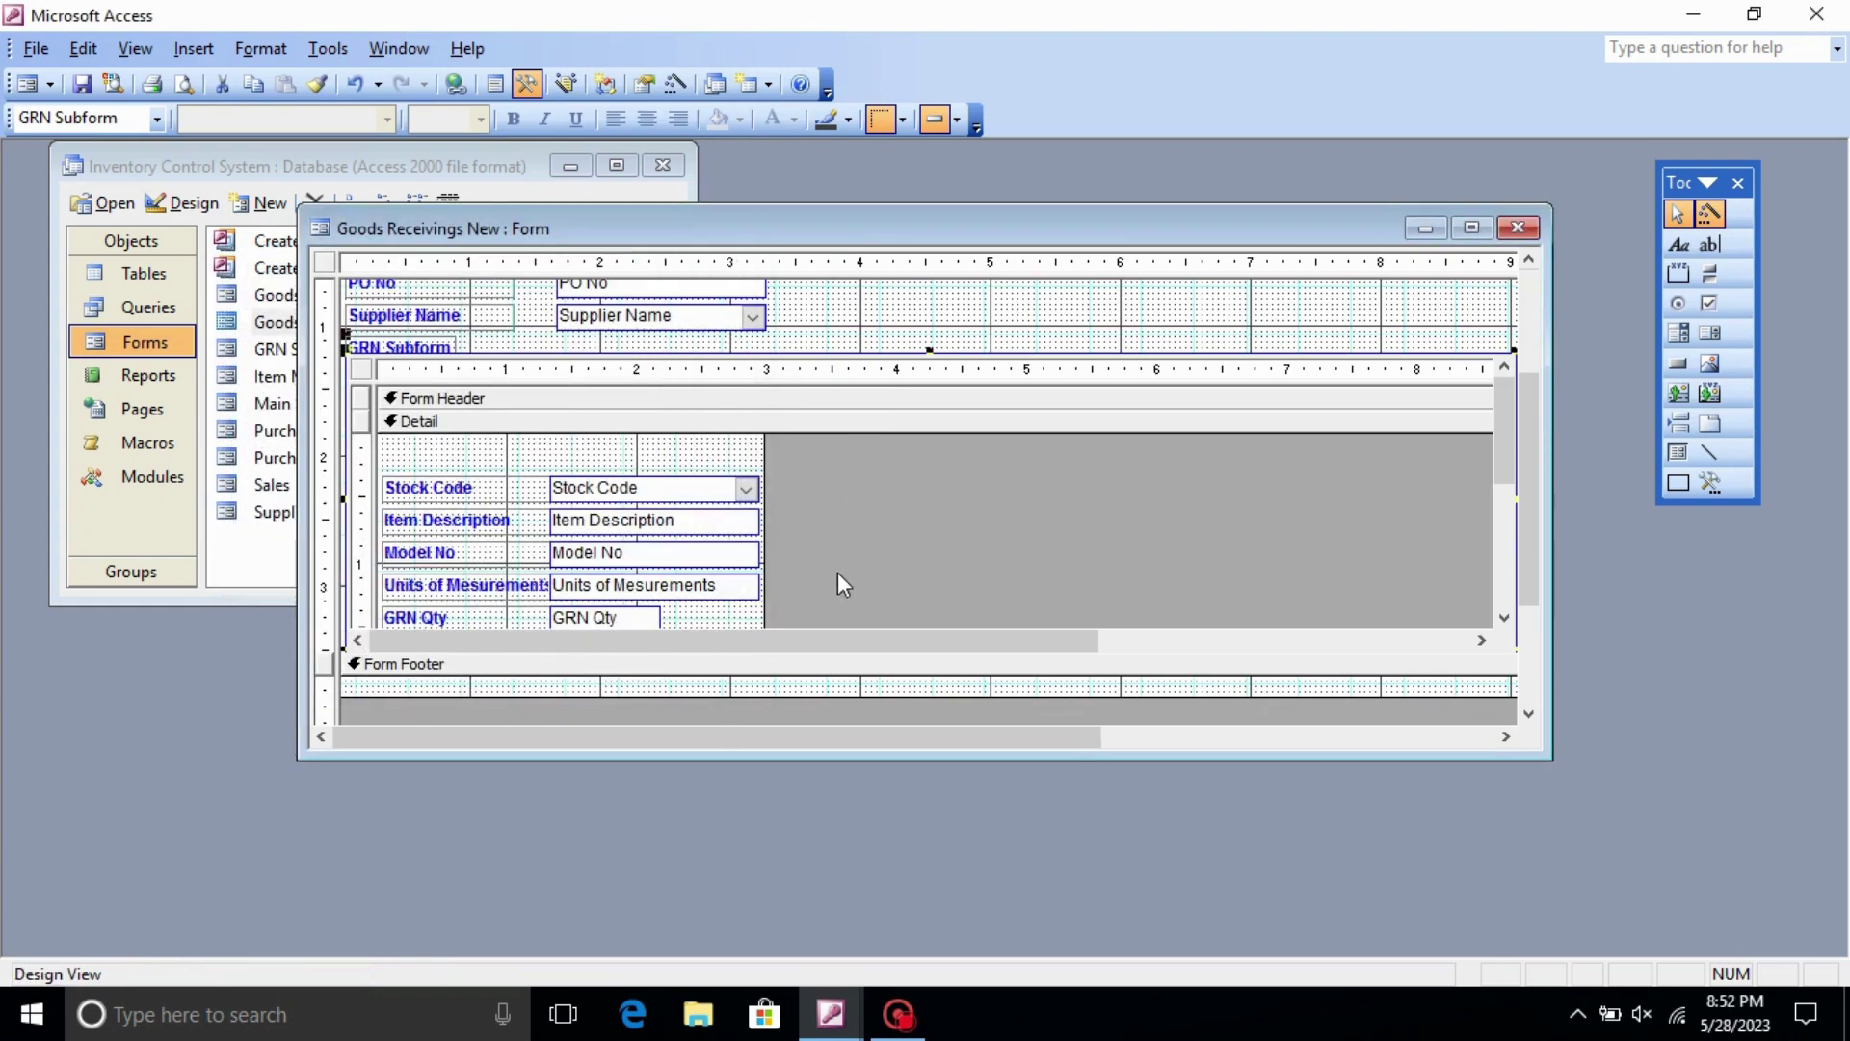
- Set the Tab Stop property of the subform's Model No text box to No
drag(1505, 447, 1500, 459)
right_click(667, 534)
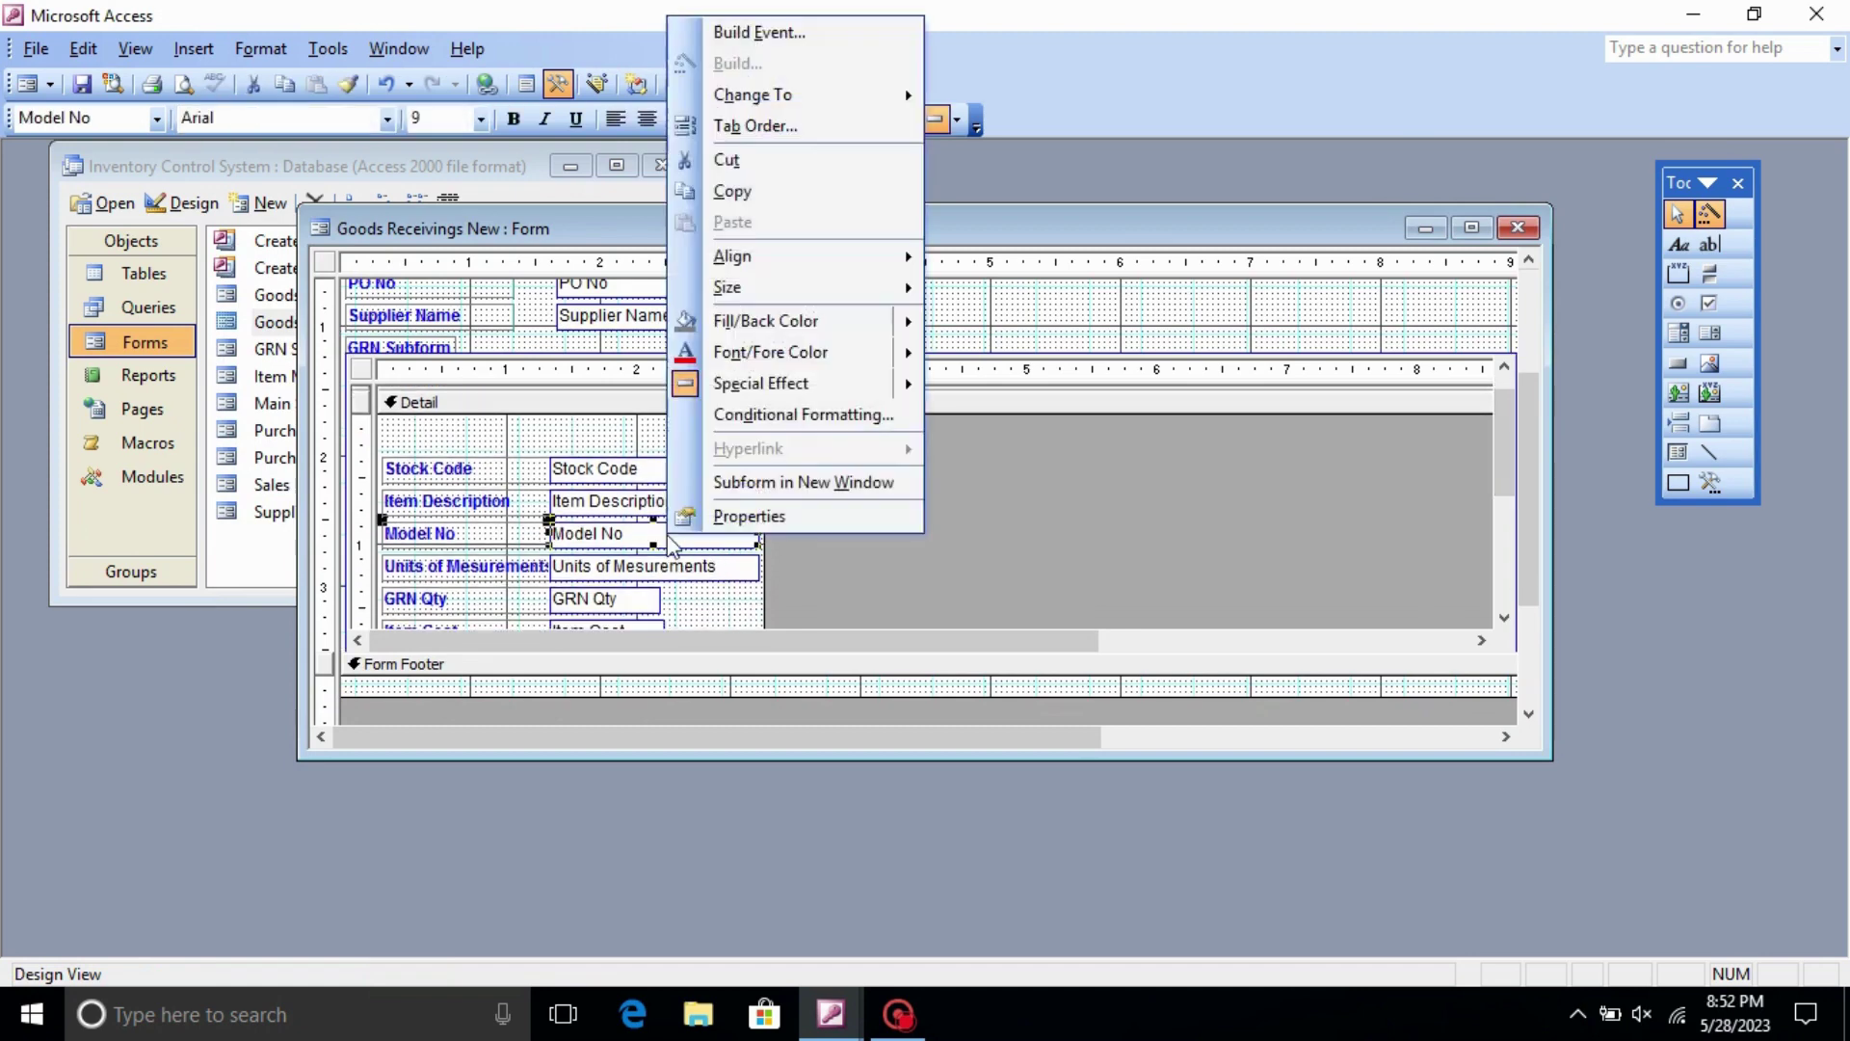
click(789, 518)
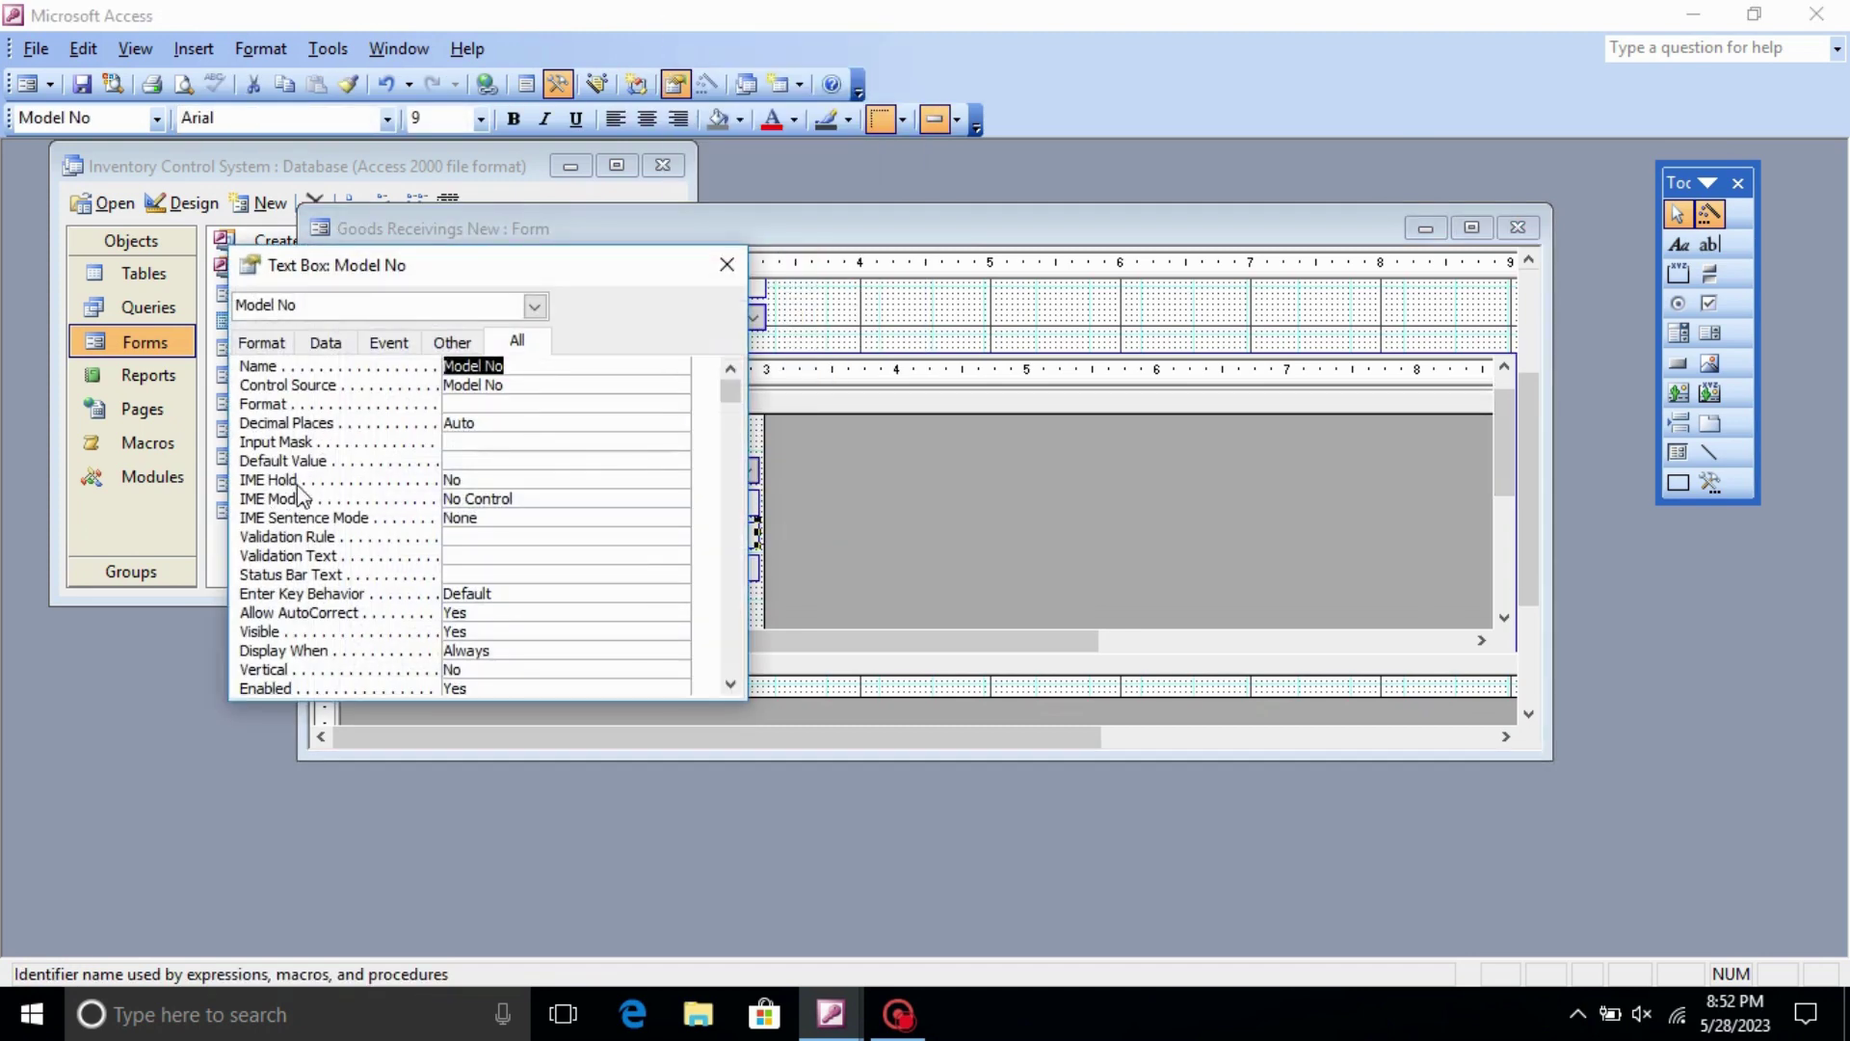
scroll(289, 472, down, 2)
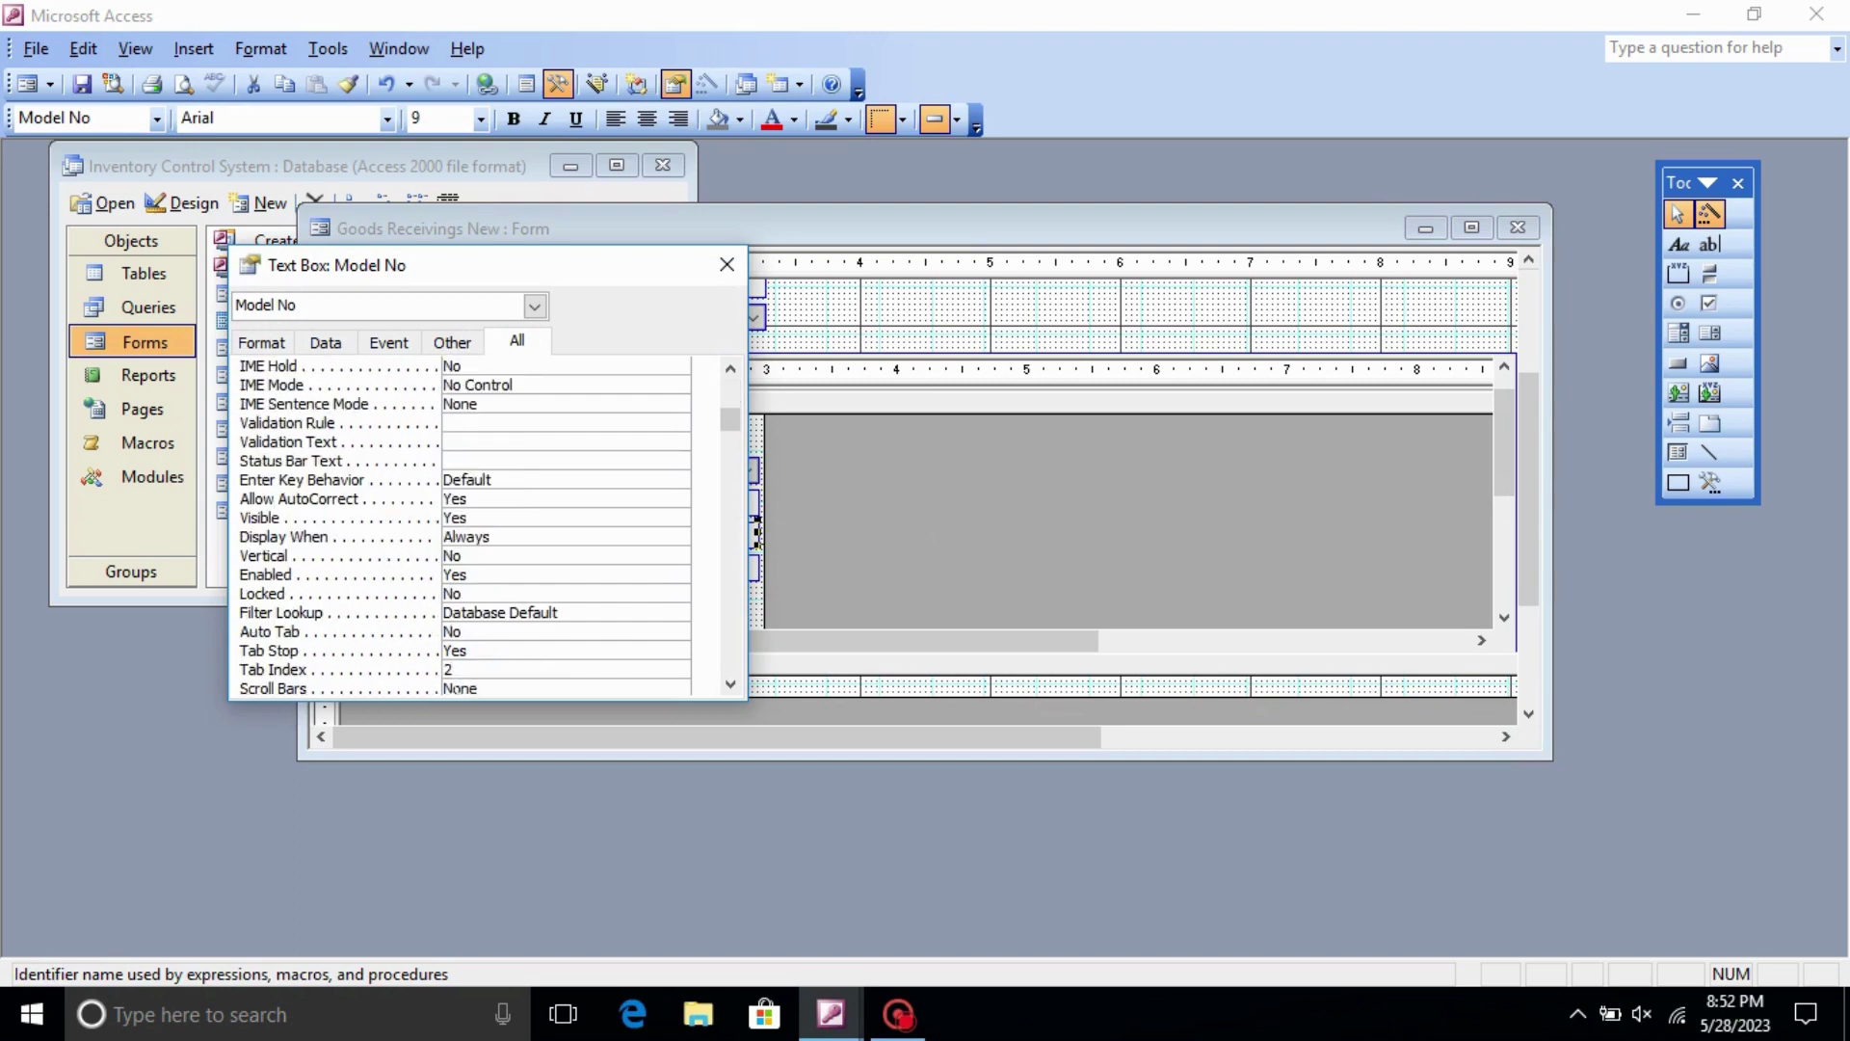
click(469, 651)
click(680, 653)
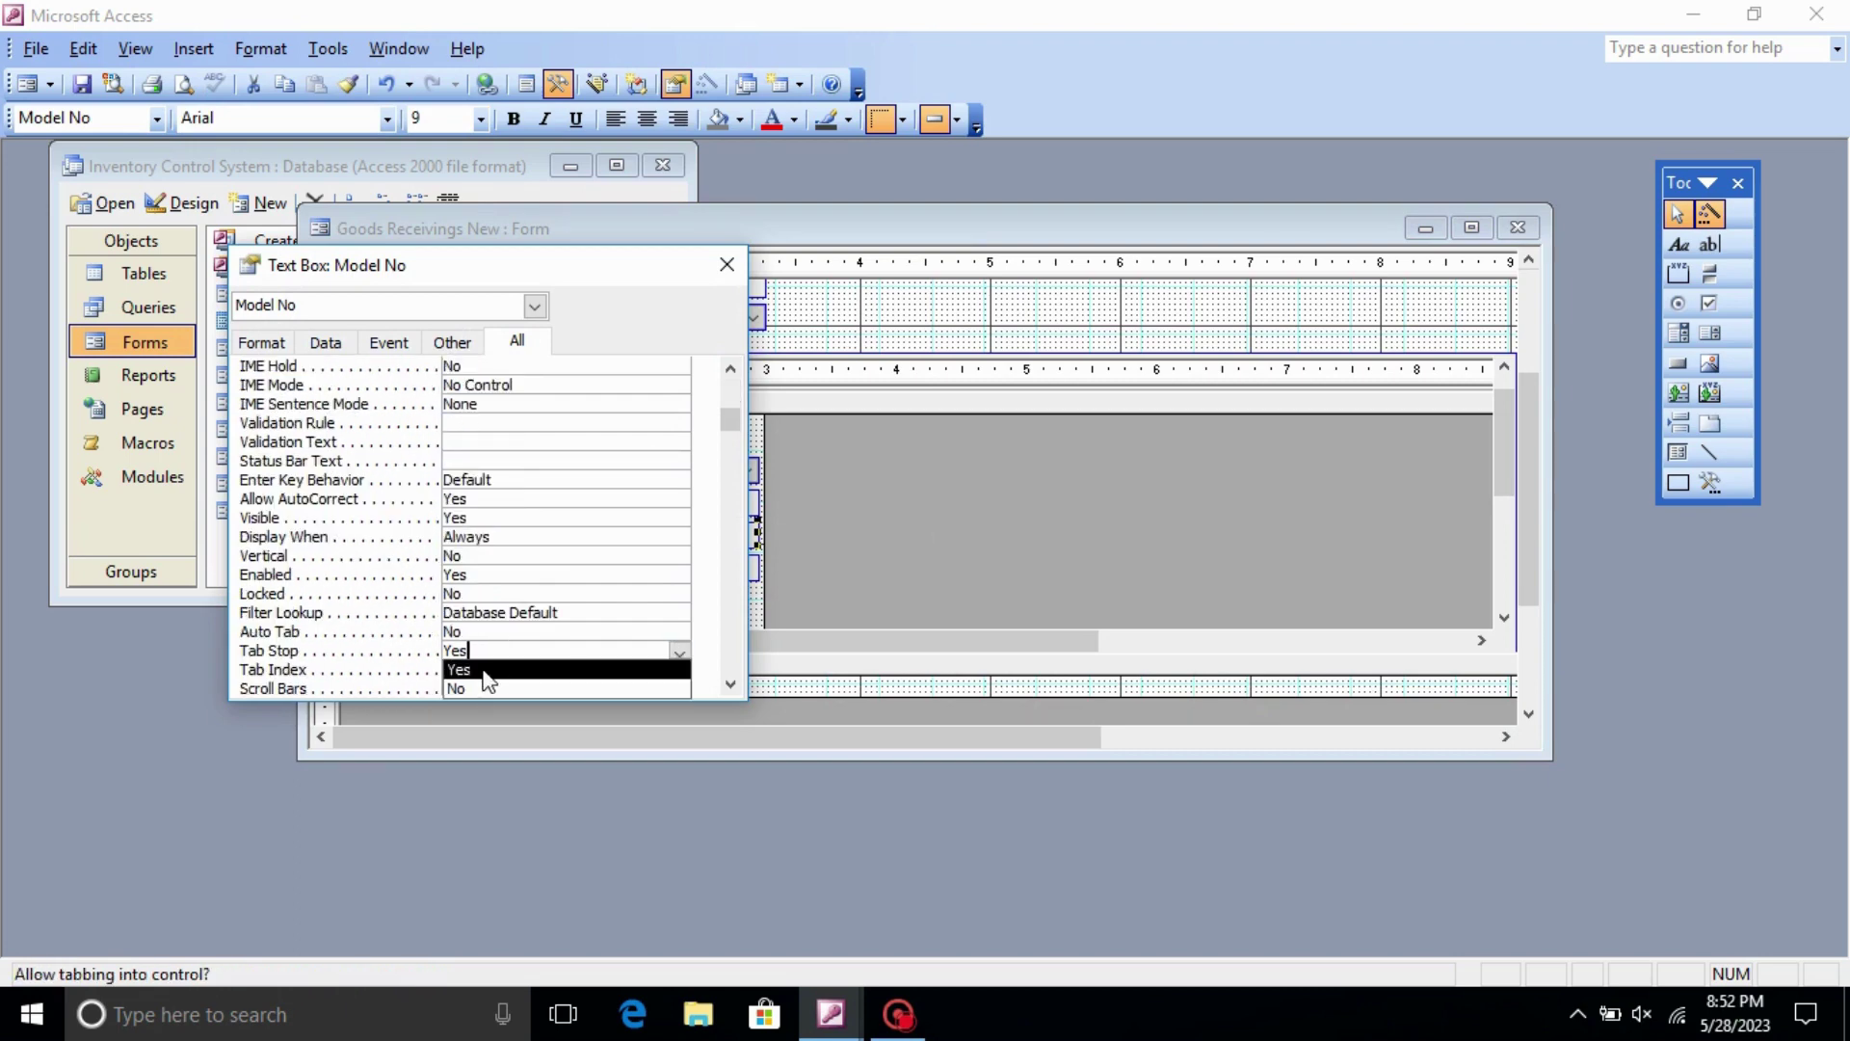
click(473, 690)
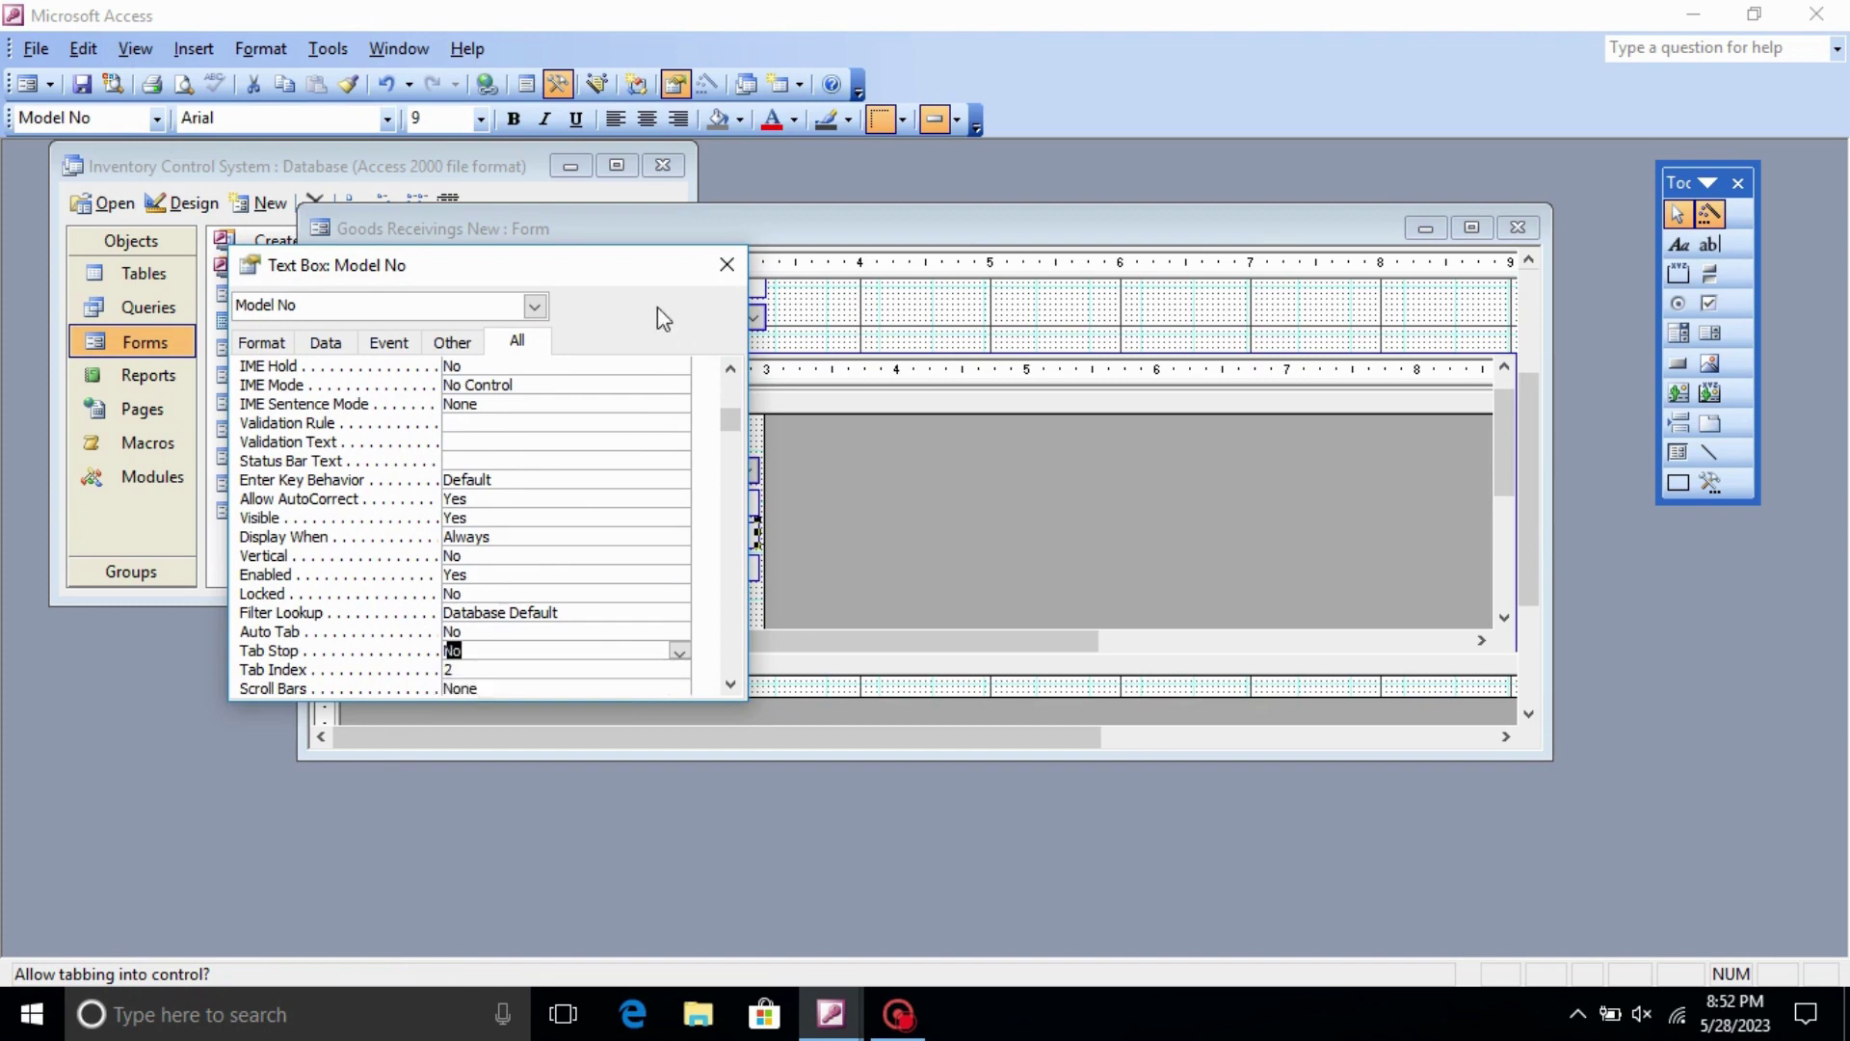
click(727, 266)
- Set the Tab Stop property of the subform's Units of Mesurements text box to No
click(685, 566)
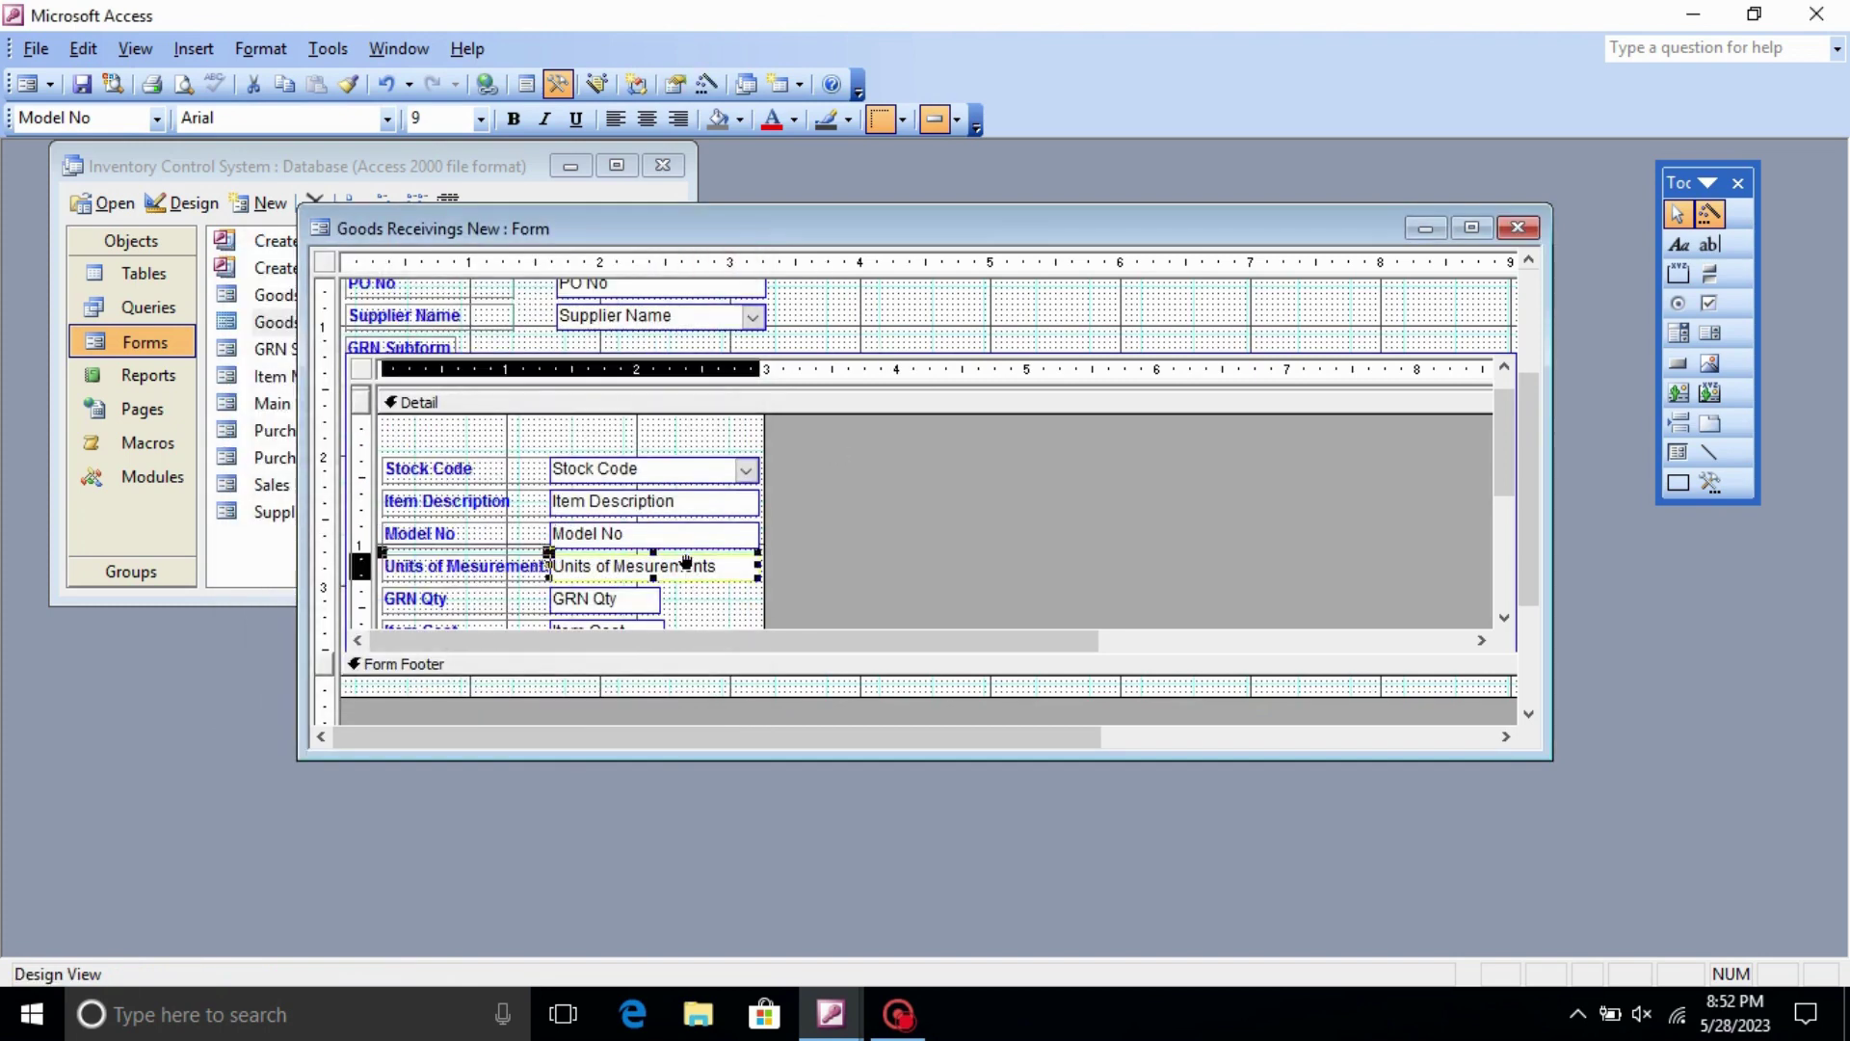
right_click(685, 566)
click(767, 544)
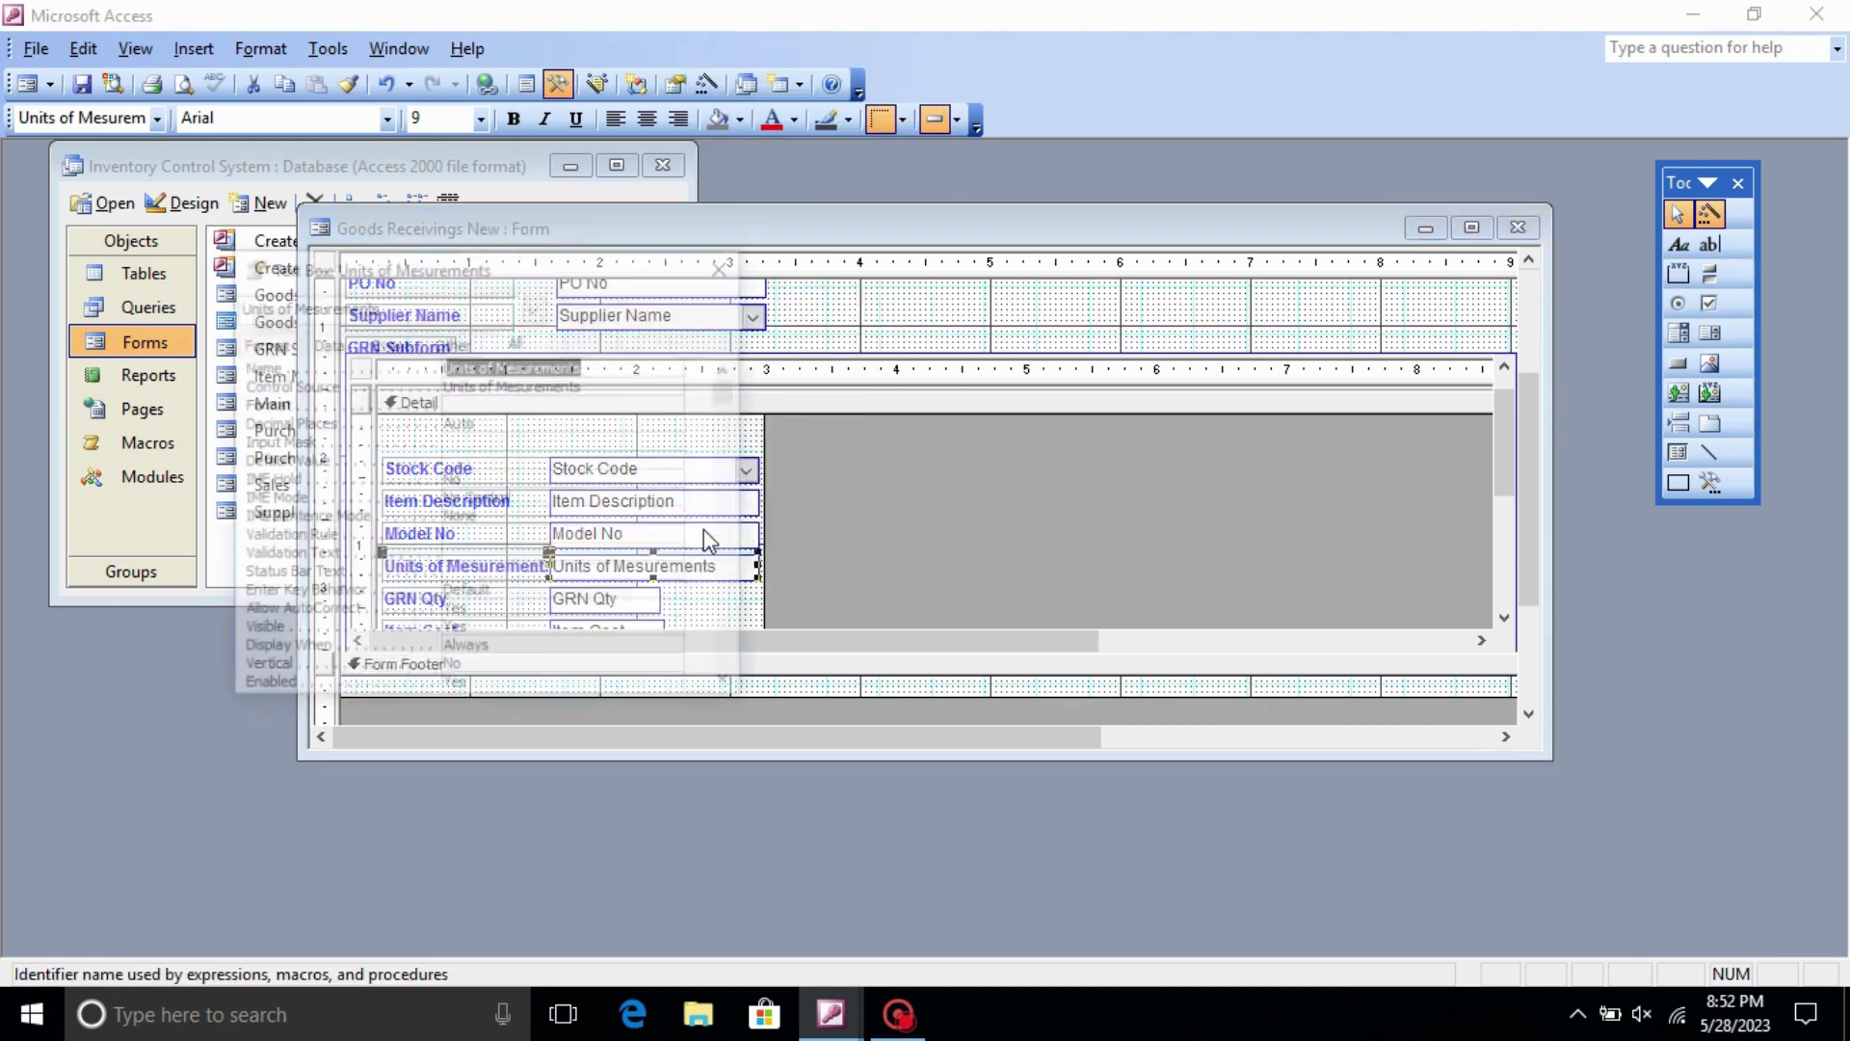
scroll(306, 525, down, 2)
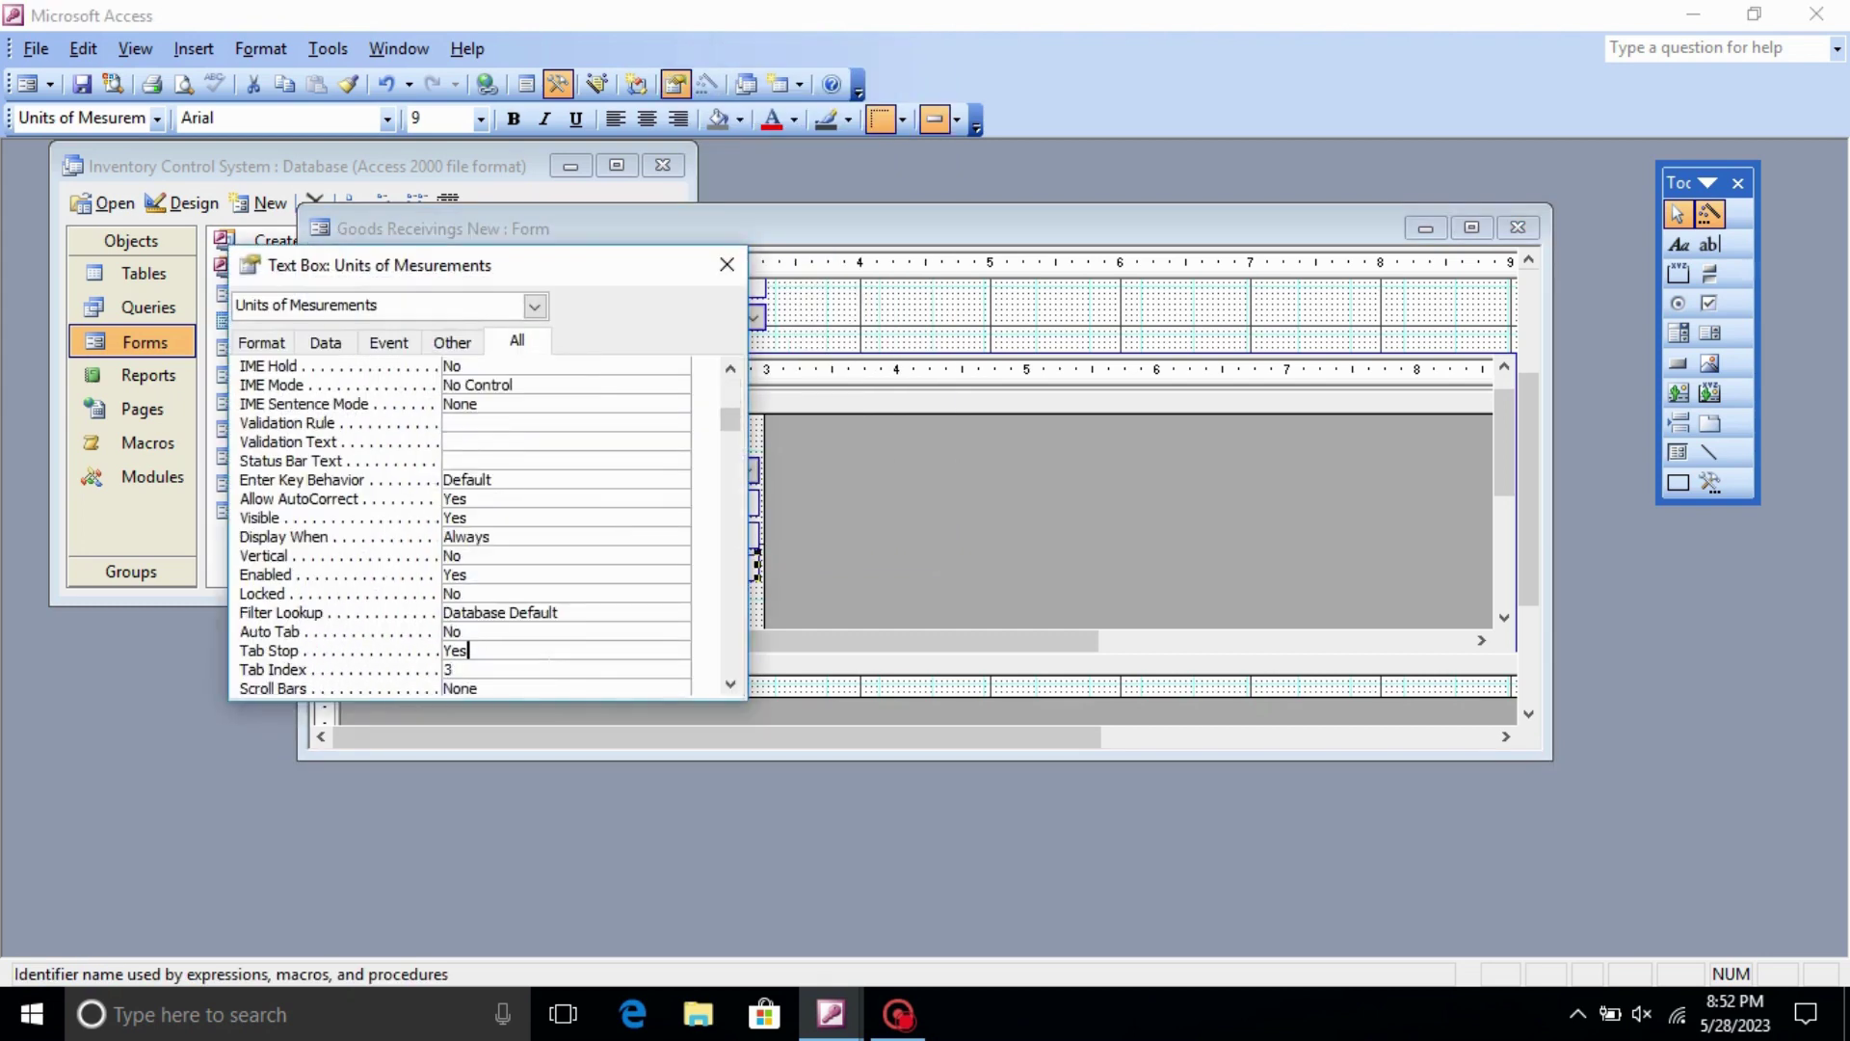
click(679, 652)
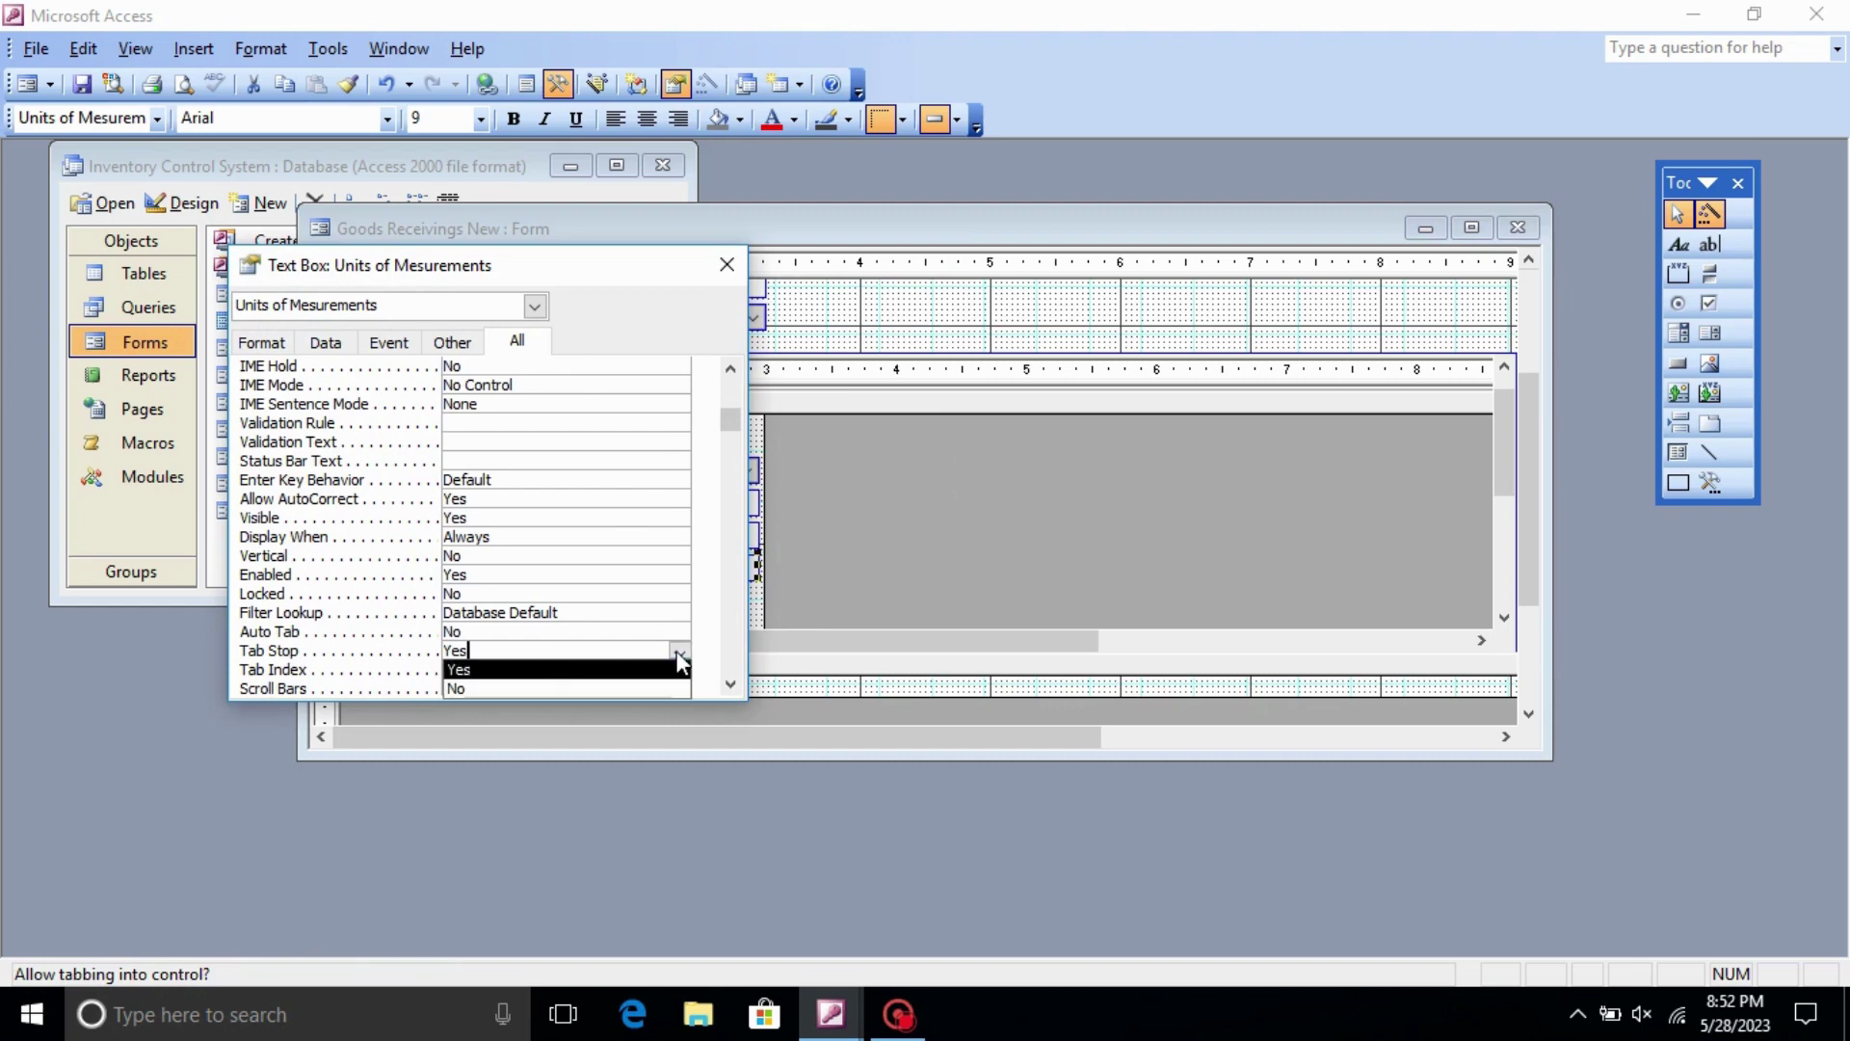
click(503, 690)
click(728, 264)
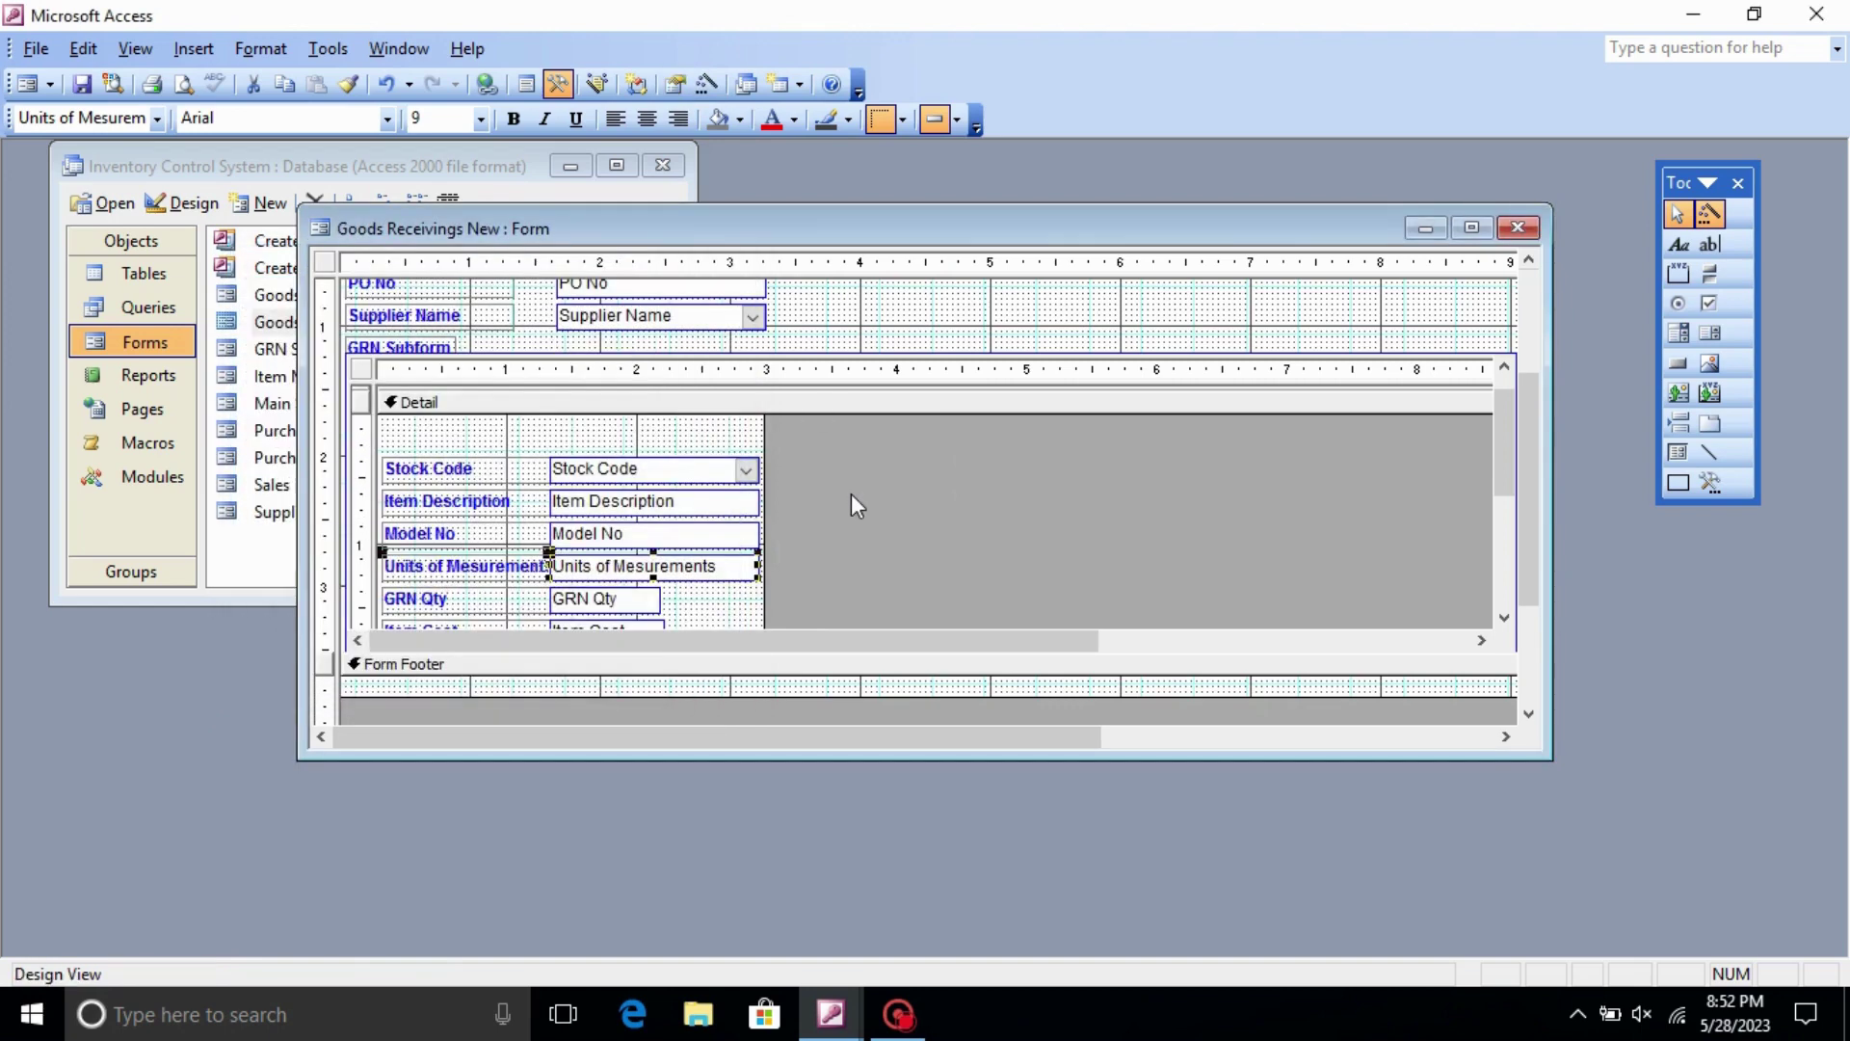
- Set the Tab Stop property of the subform's Item Cost text box to No
scroll(852, 494, down, 3)
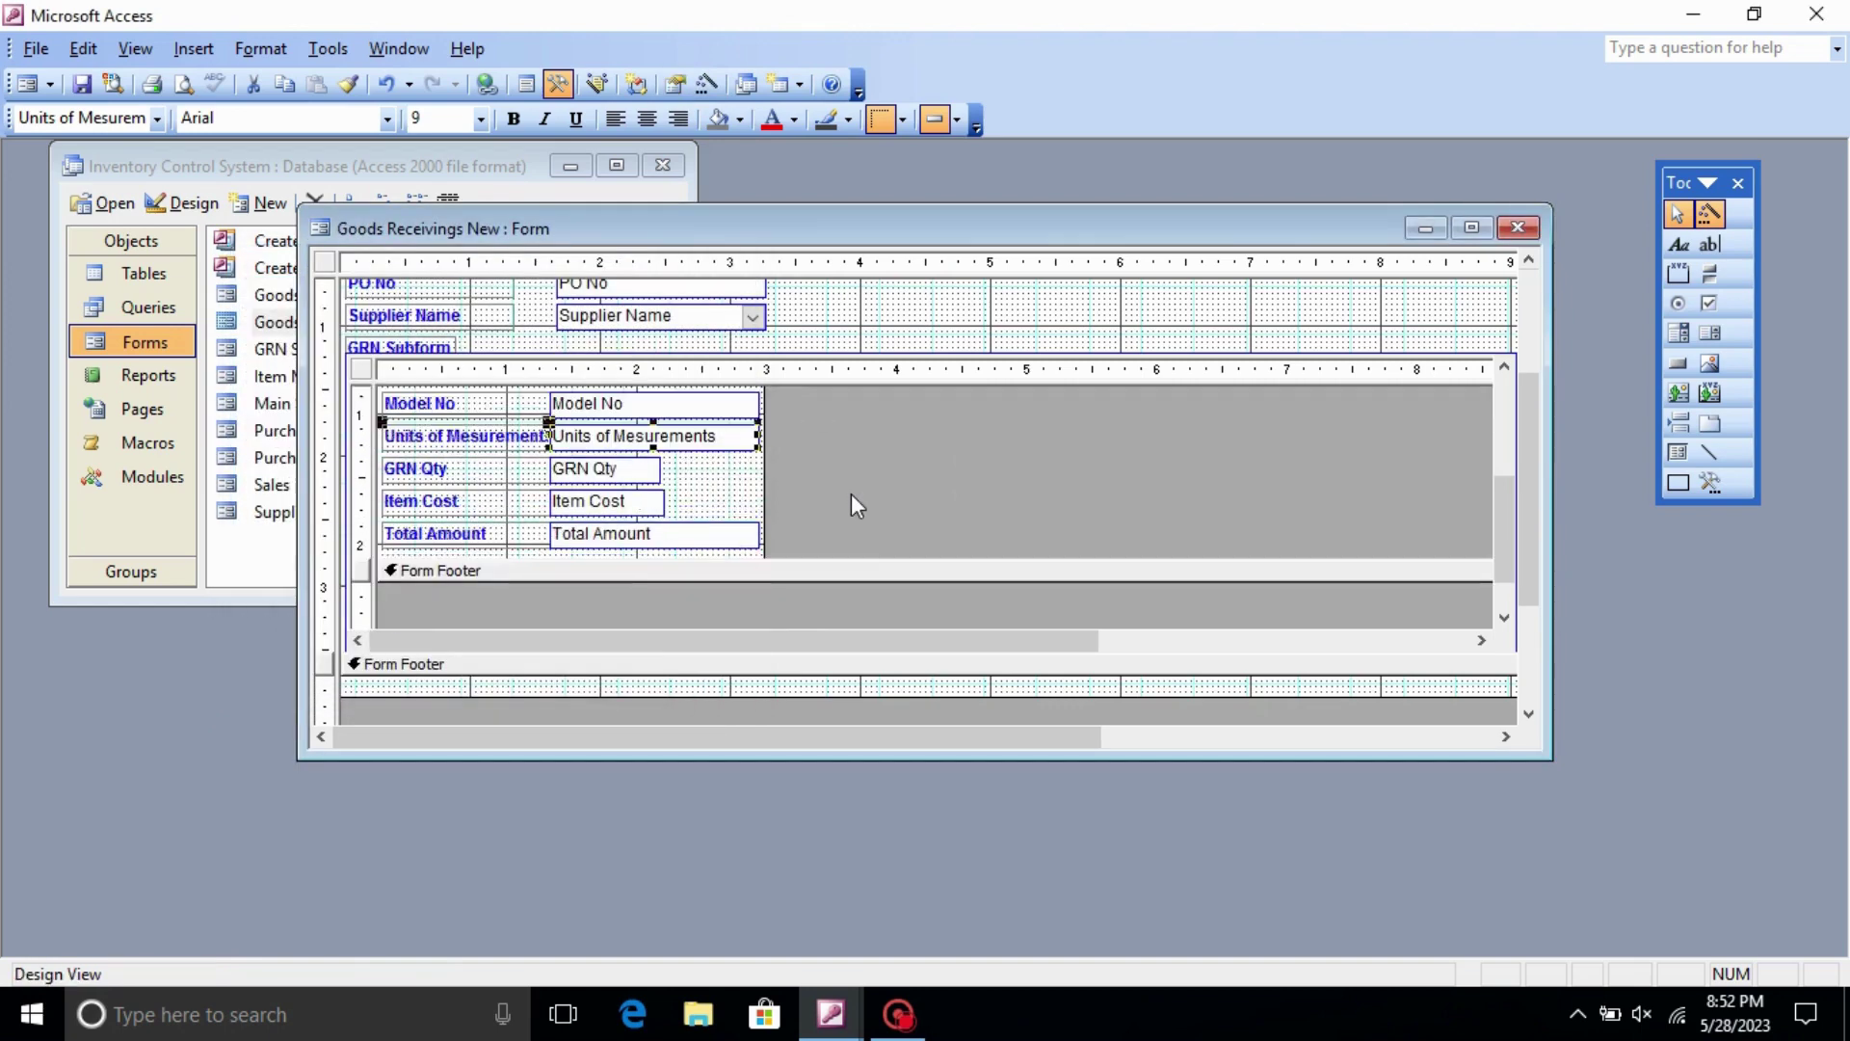
click(637, 472)
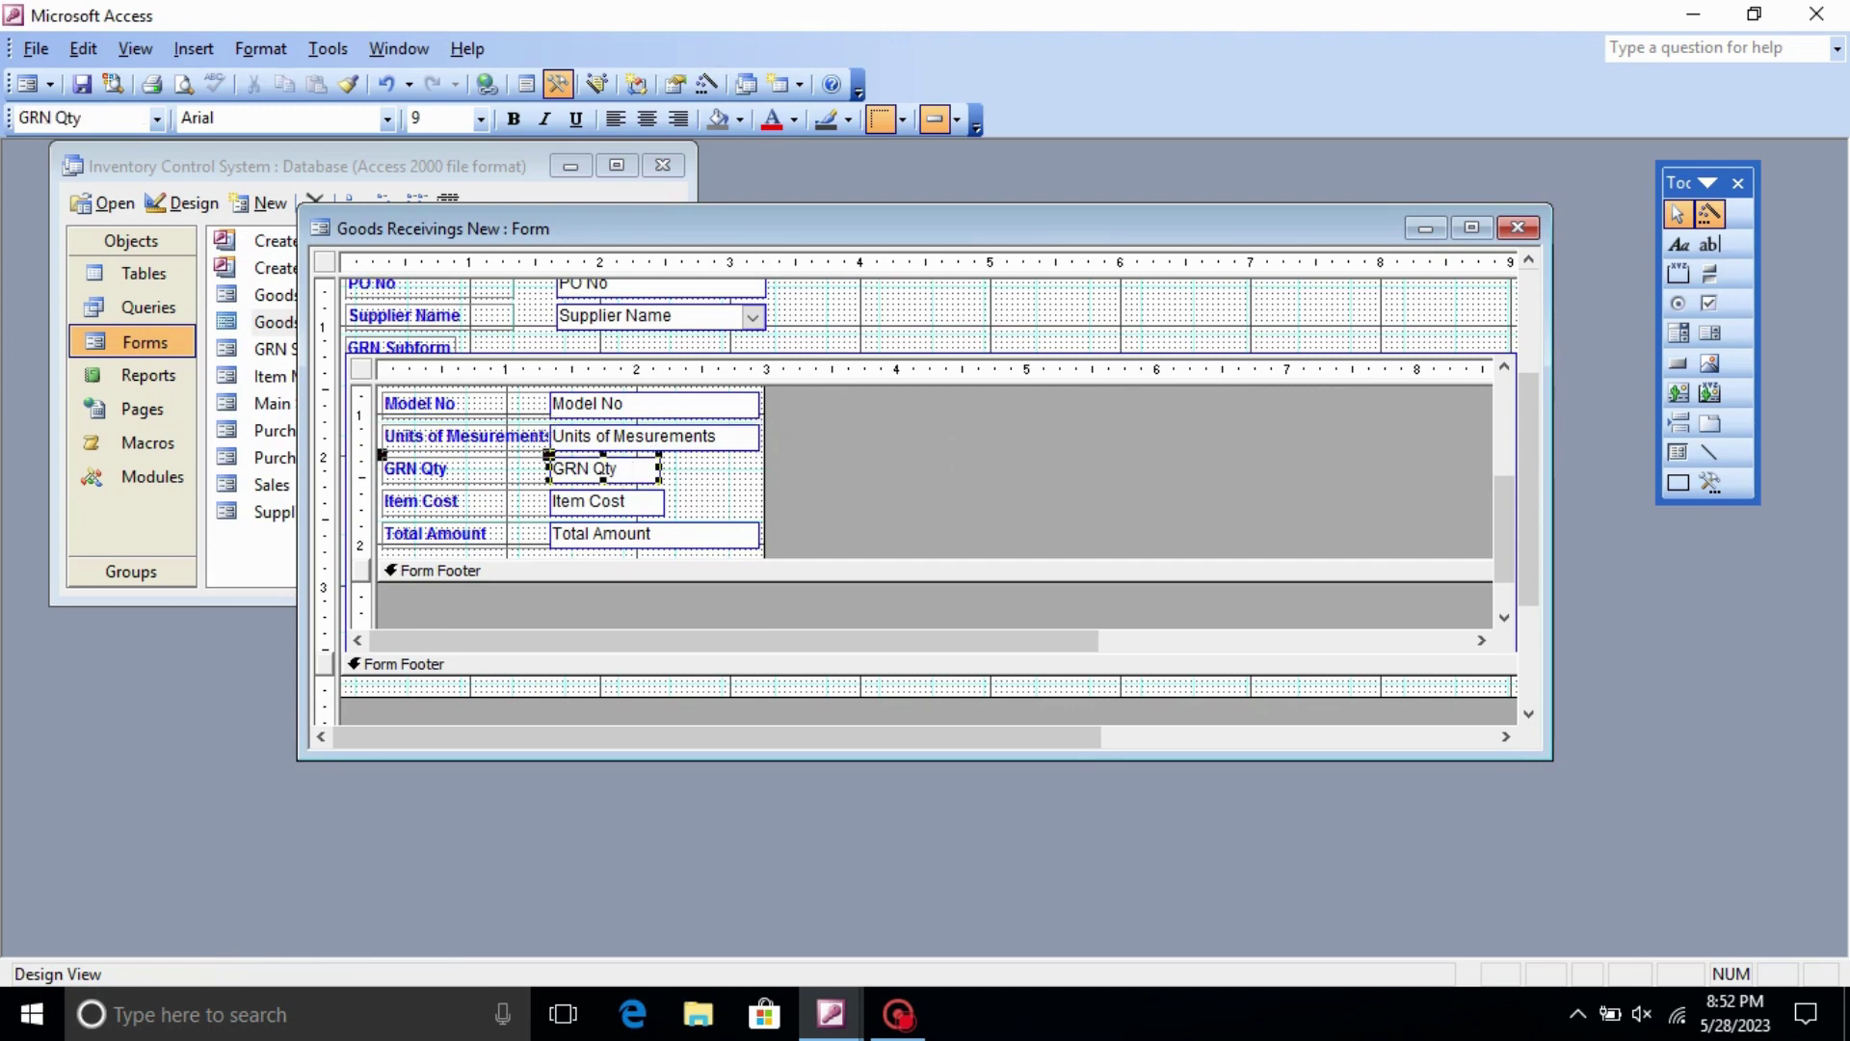
click(636, 505)
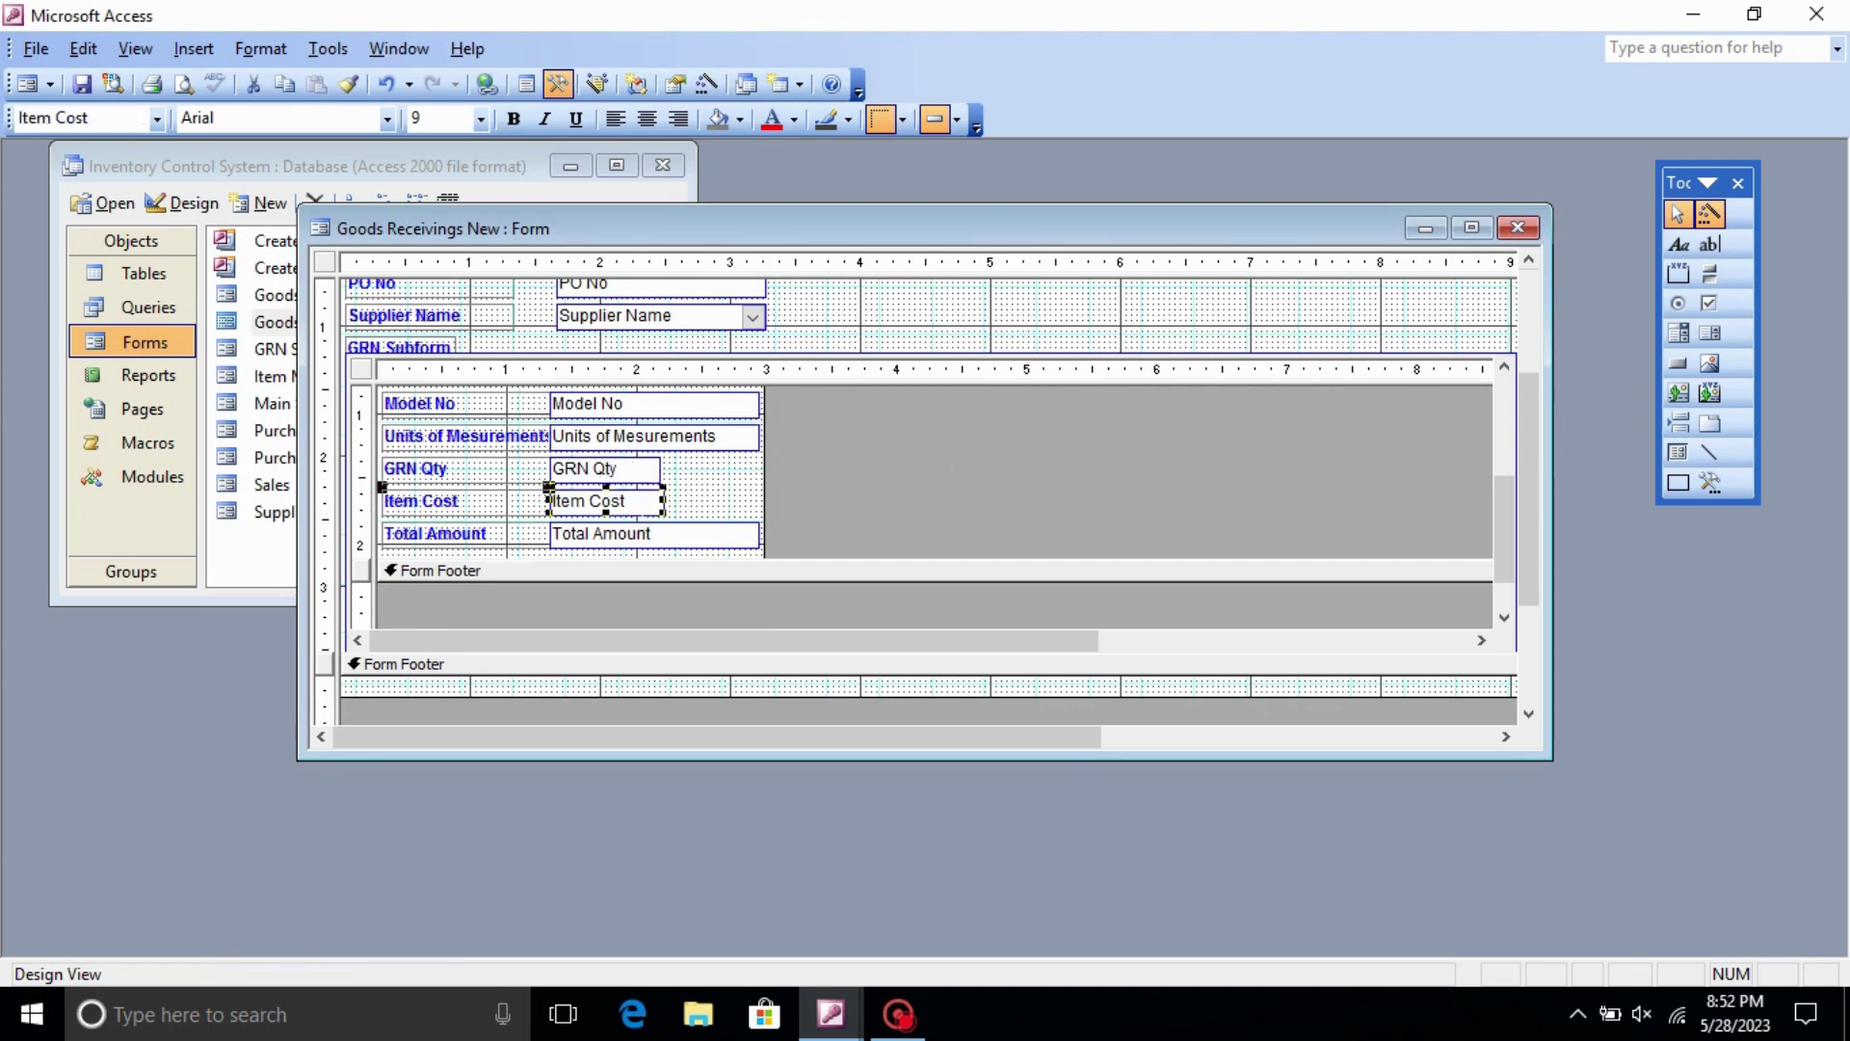
right_click(636, 505)
click(744, 968)
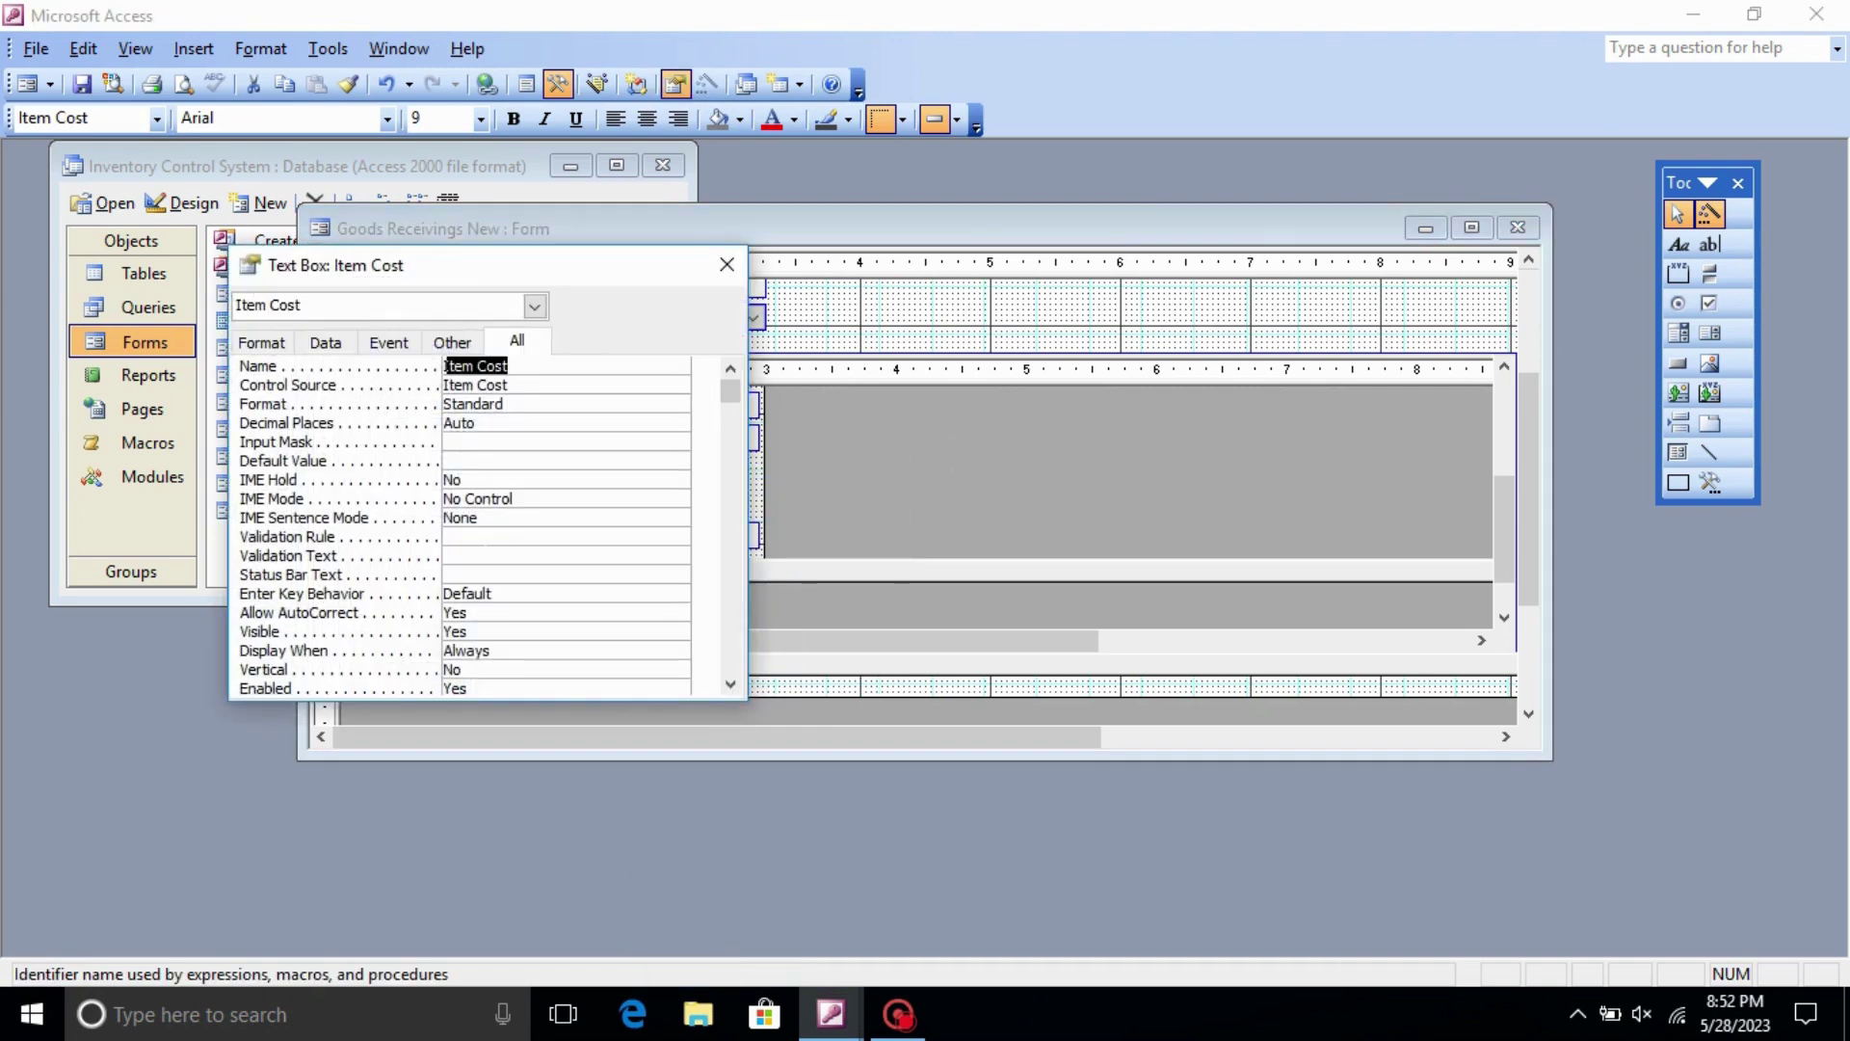
scroll(481, 526, down, 2)
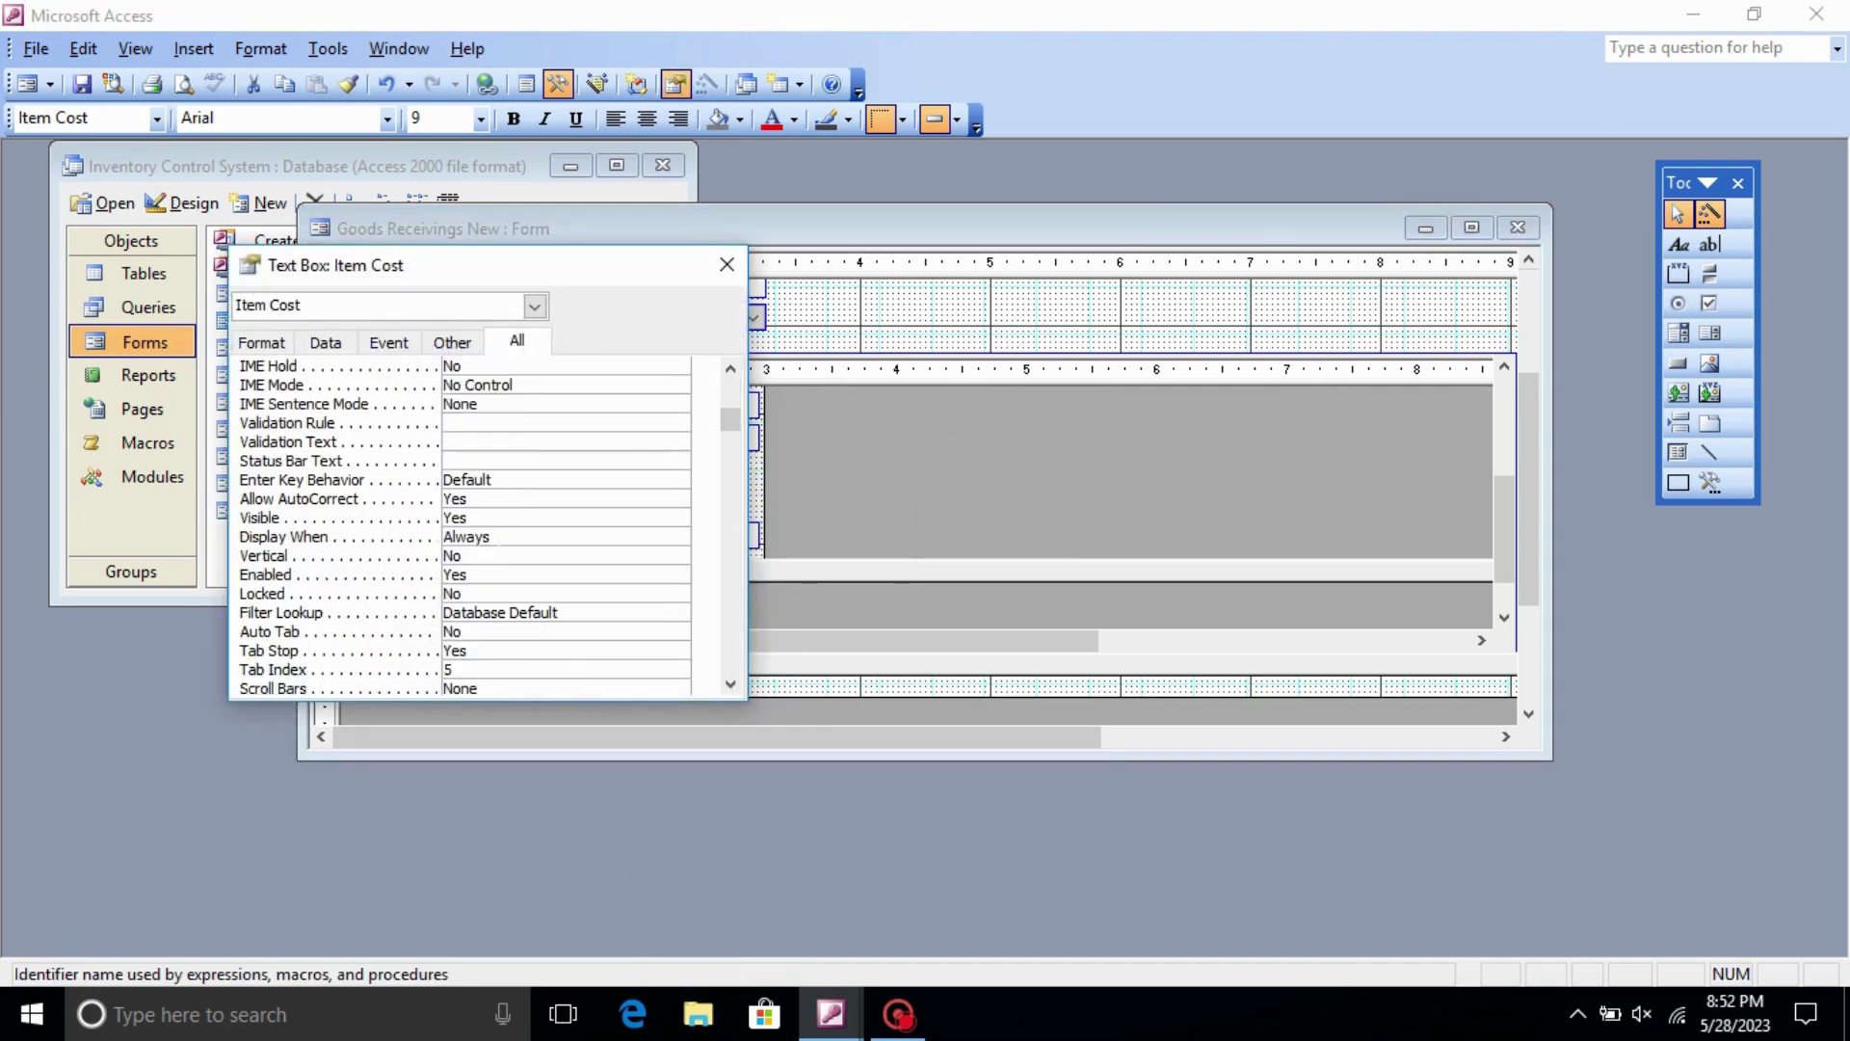
click(680, 652)
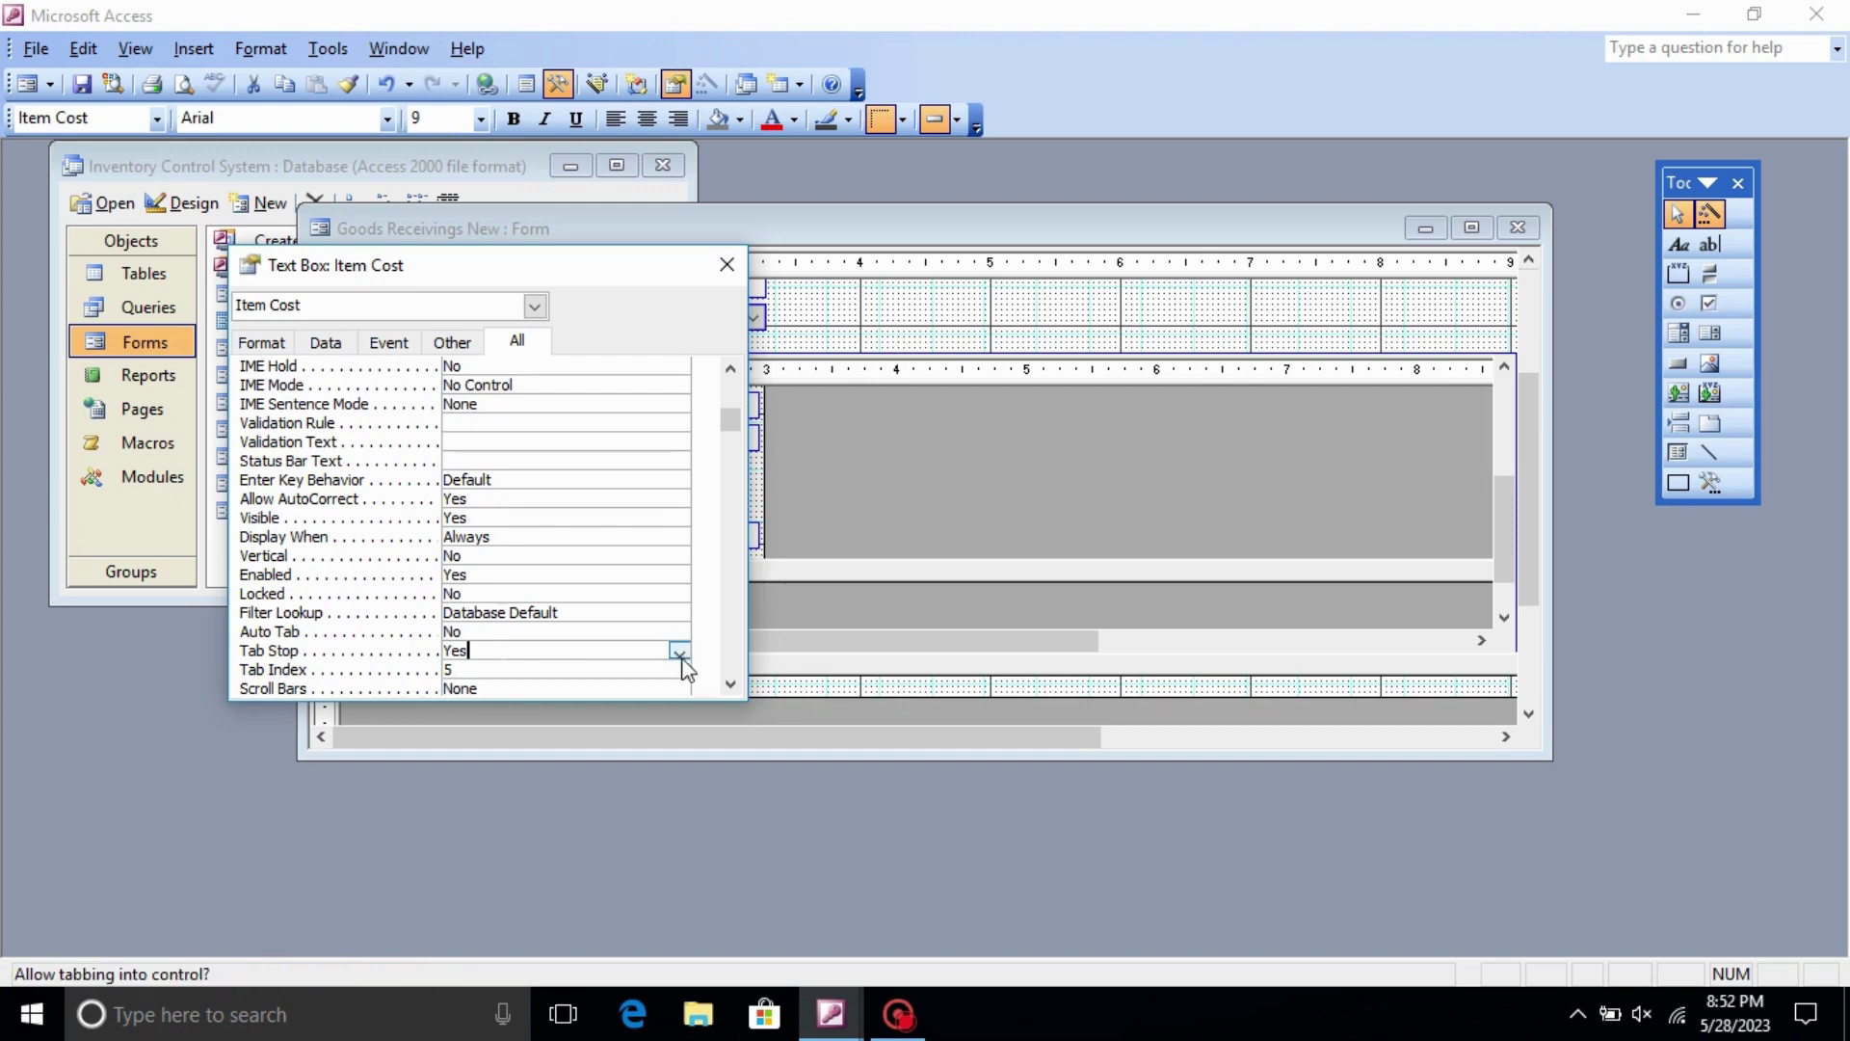
click(680, 651)
click(522, 686)
click(728, 256)
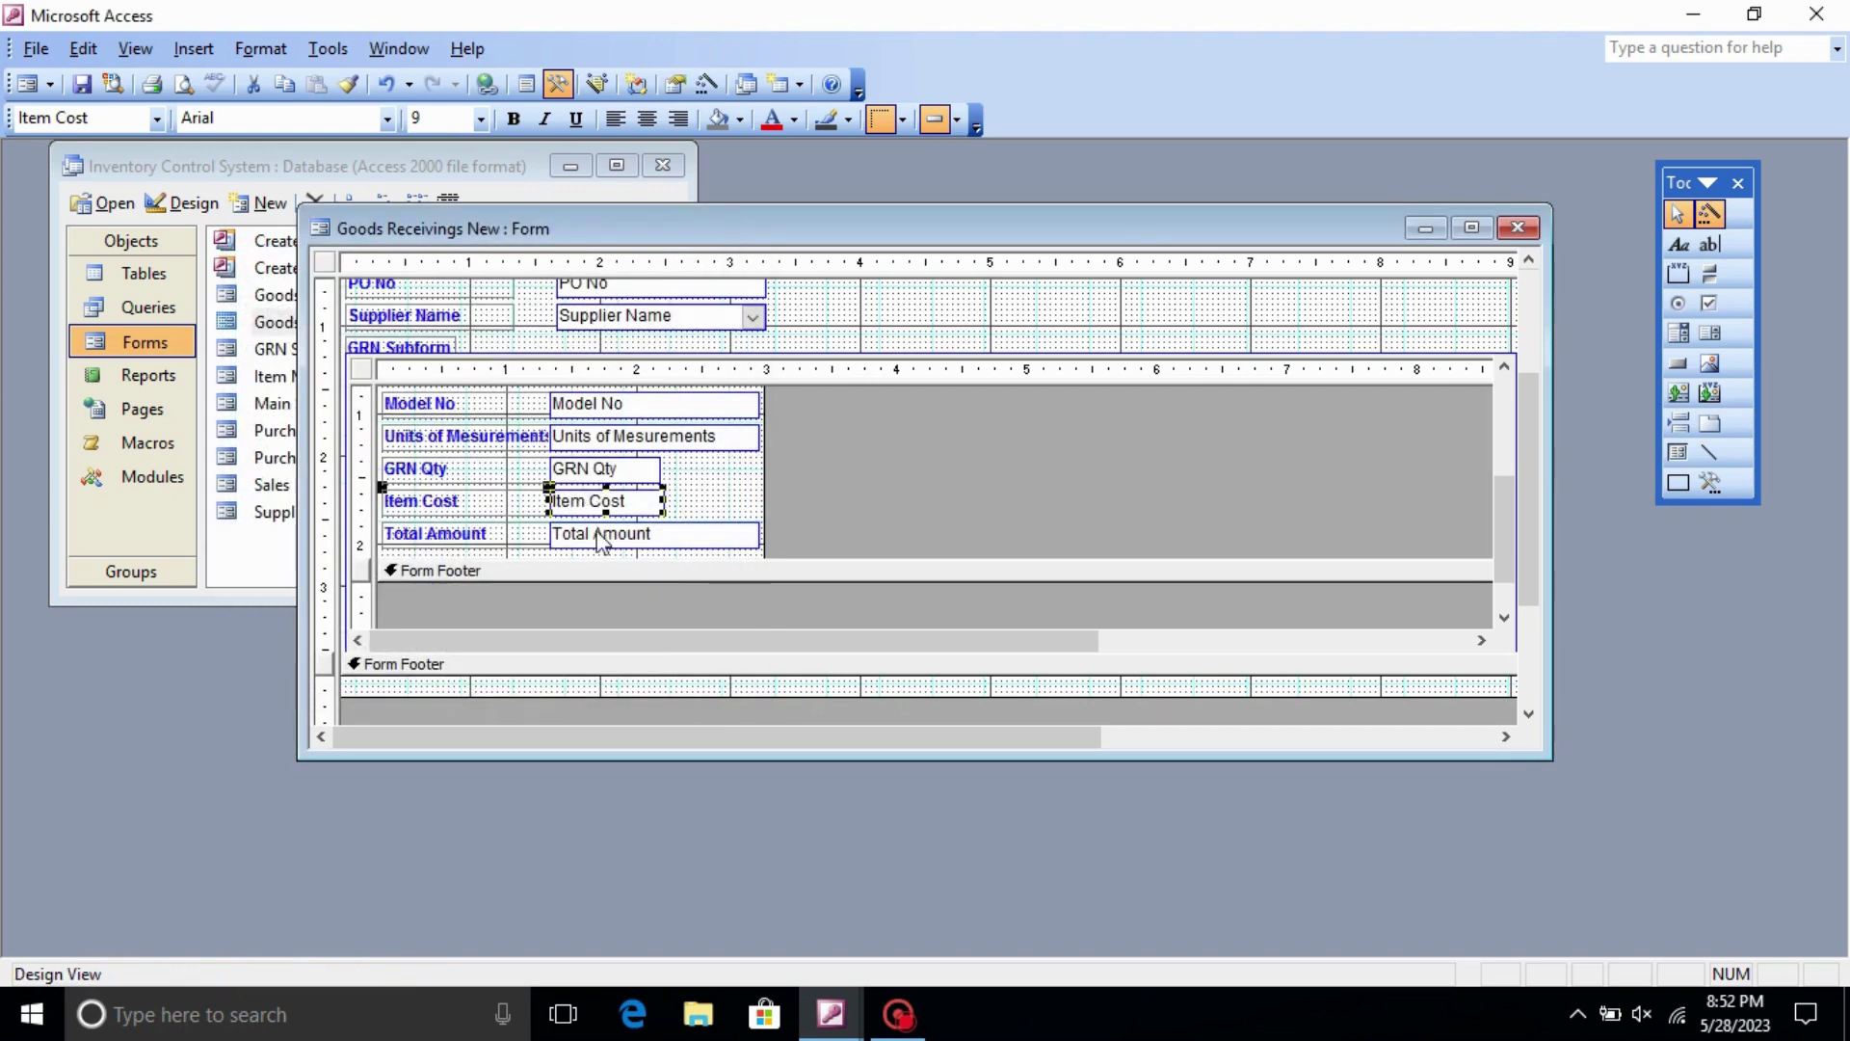
- Set the Tab Stop property of the subform's Total Amount text box to No
click(663, 540)
right_click(667, 538)
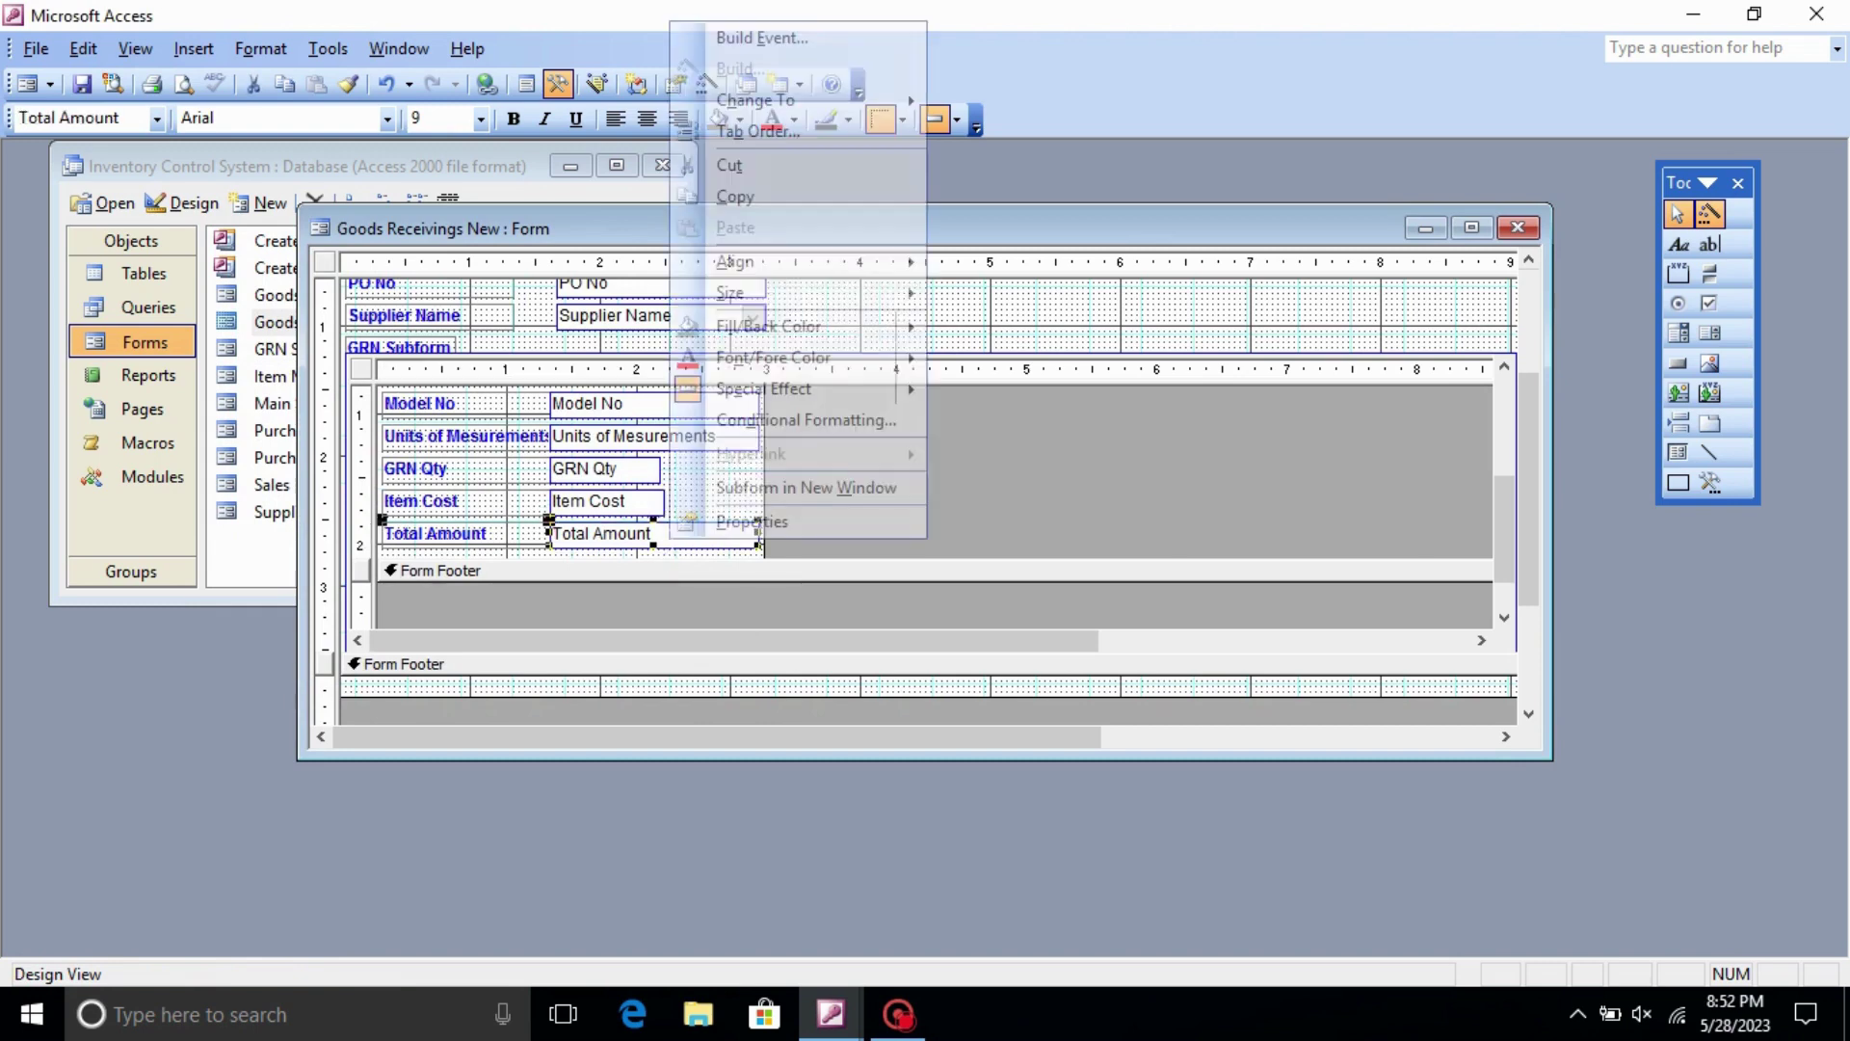
click(718, 518)
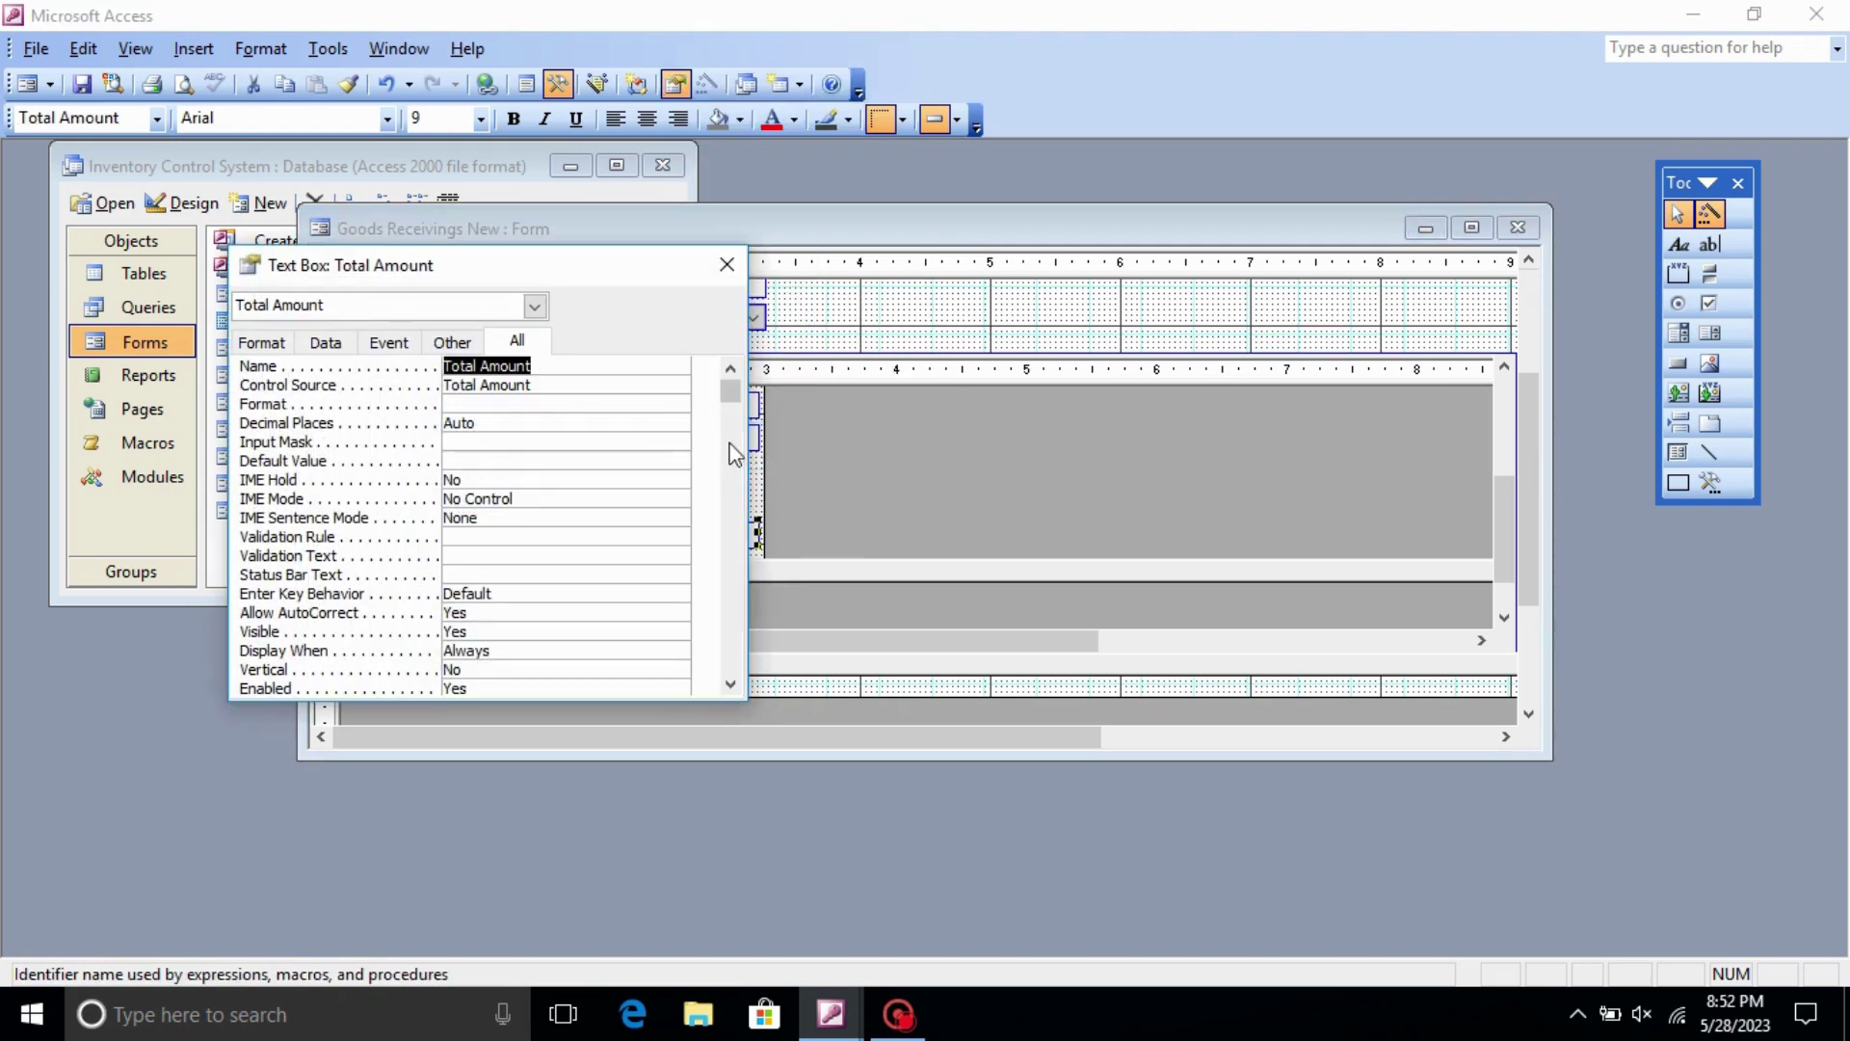
scroll(583, 508, down, 2)
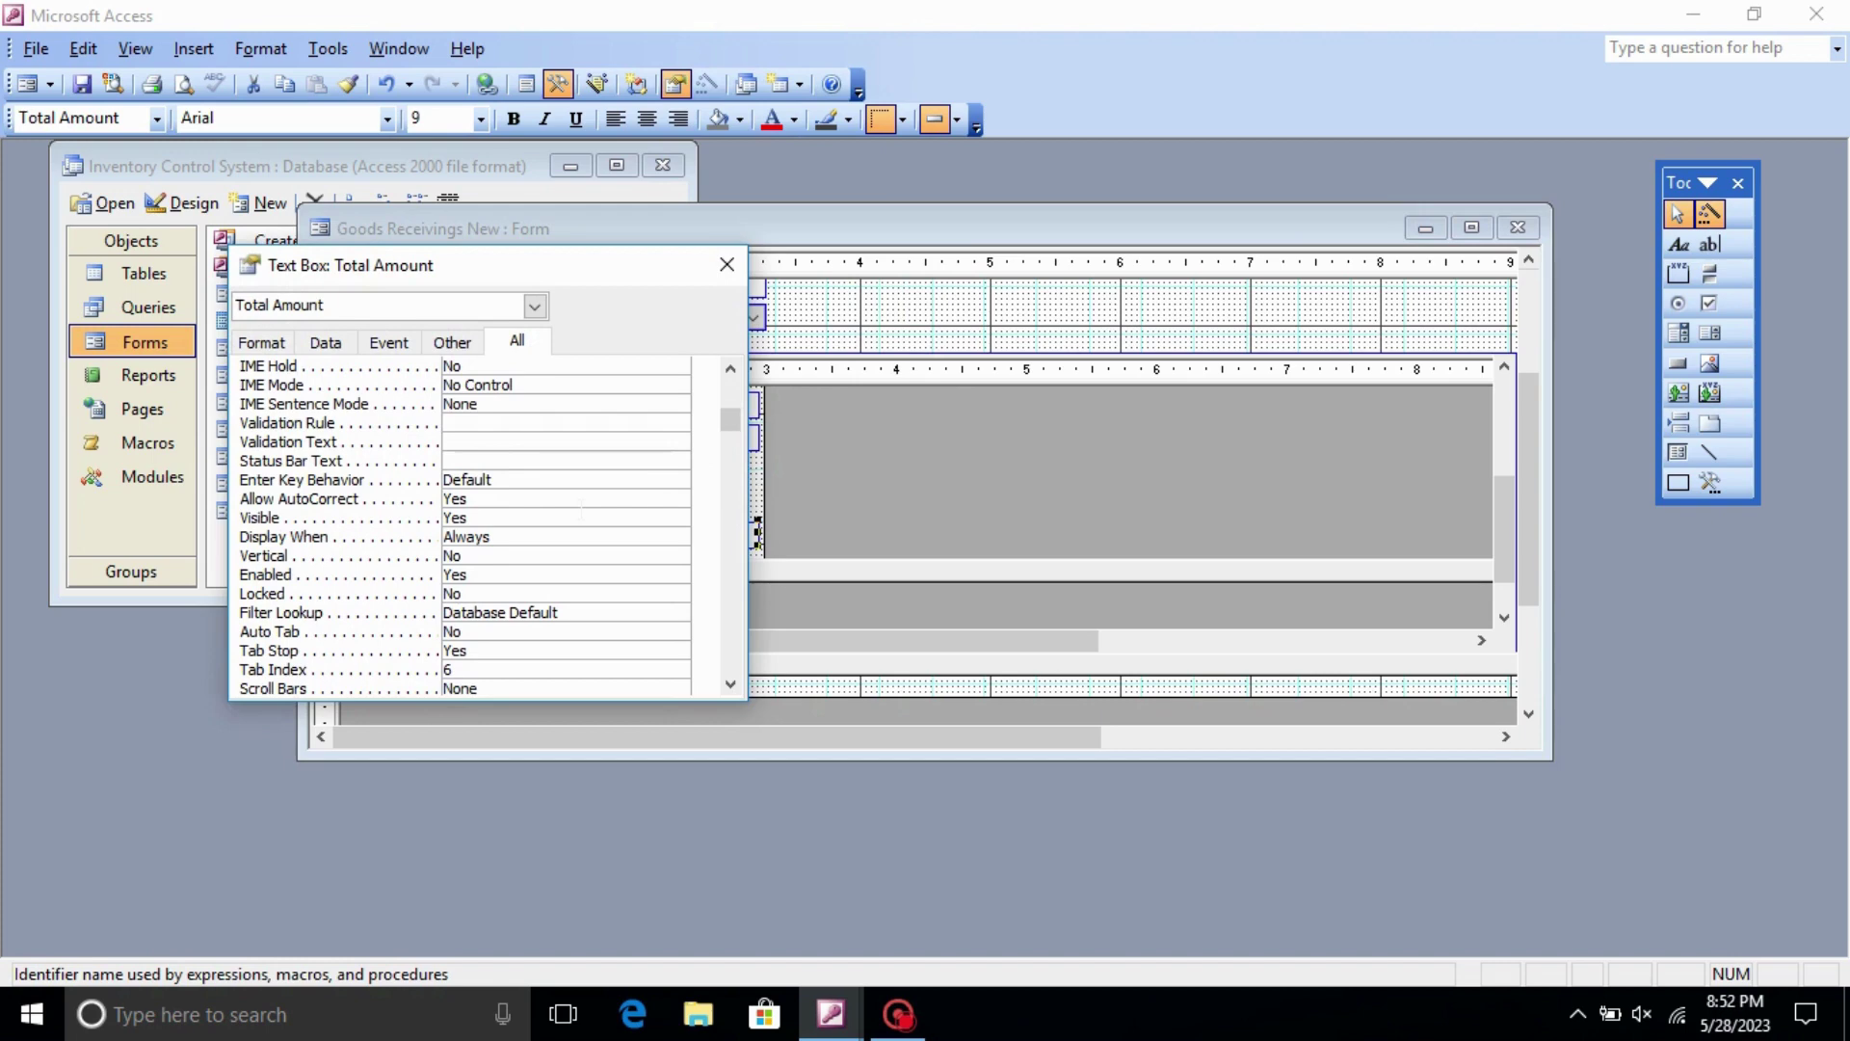
click(679, 652)
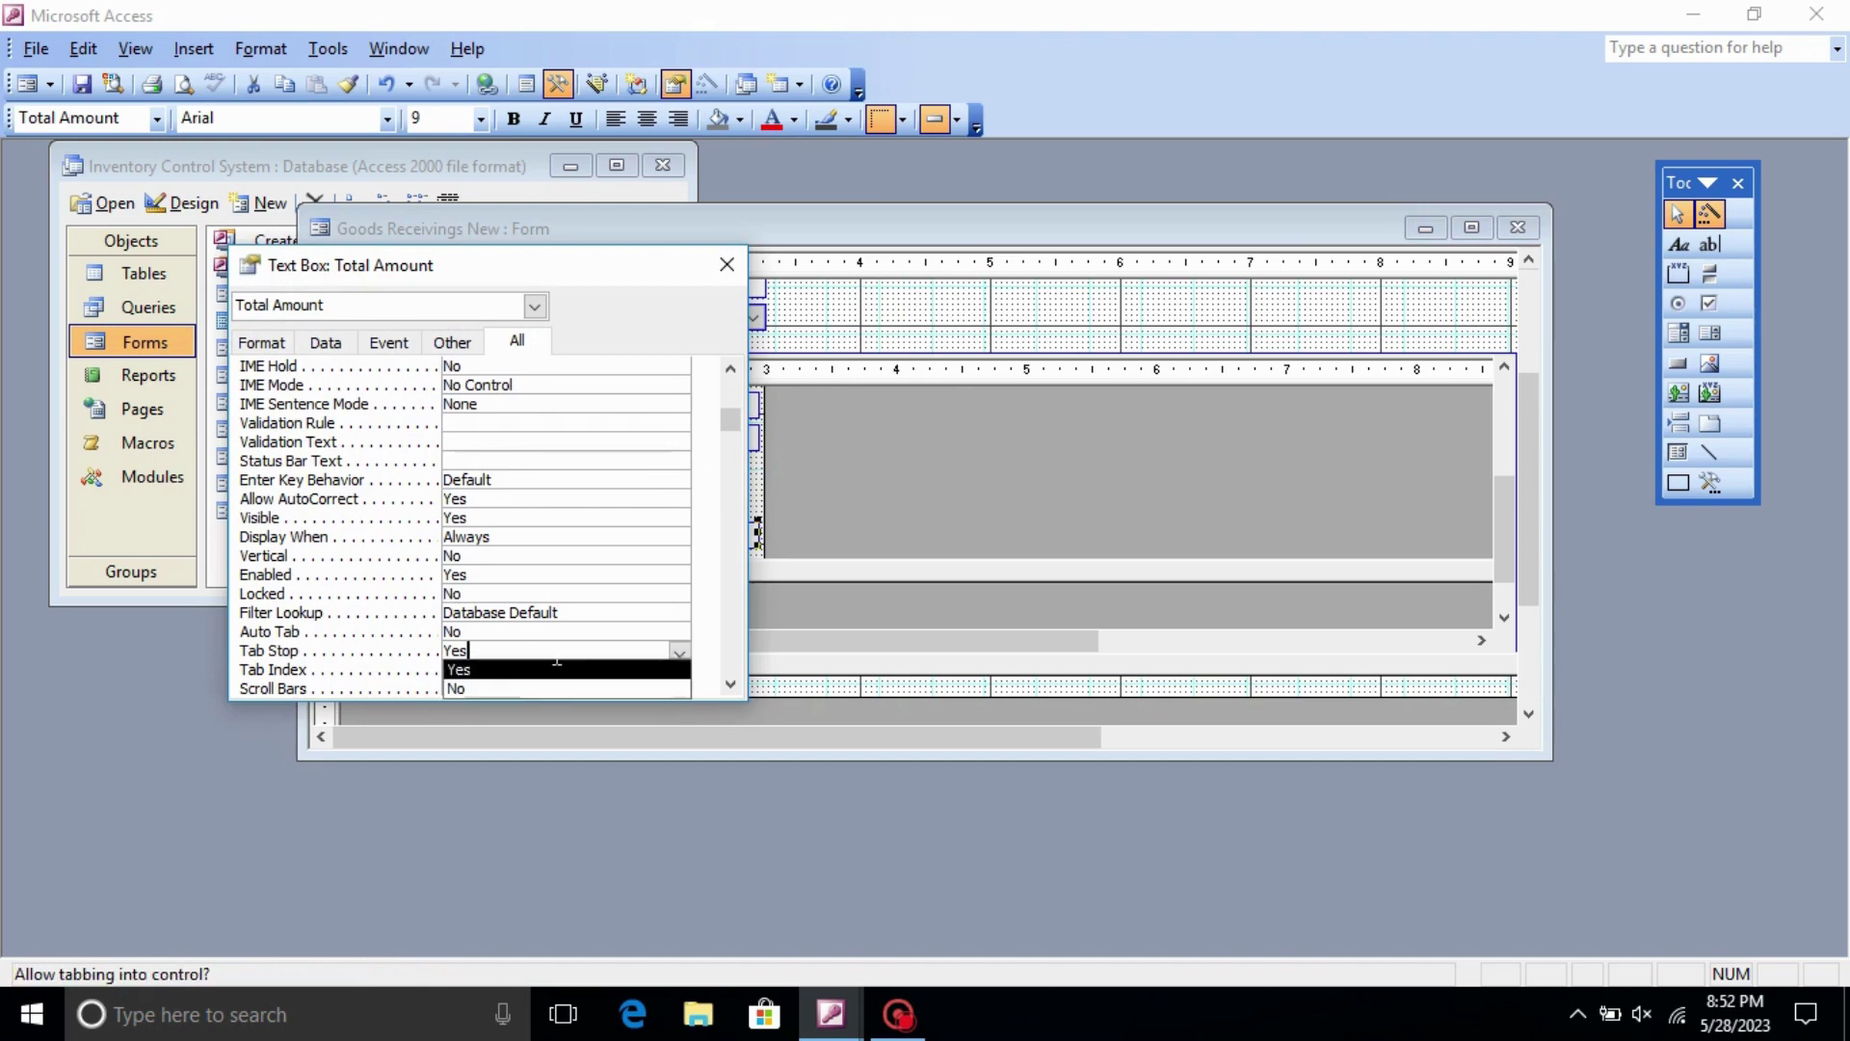
click(507, 690)
click(727, 264)
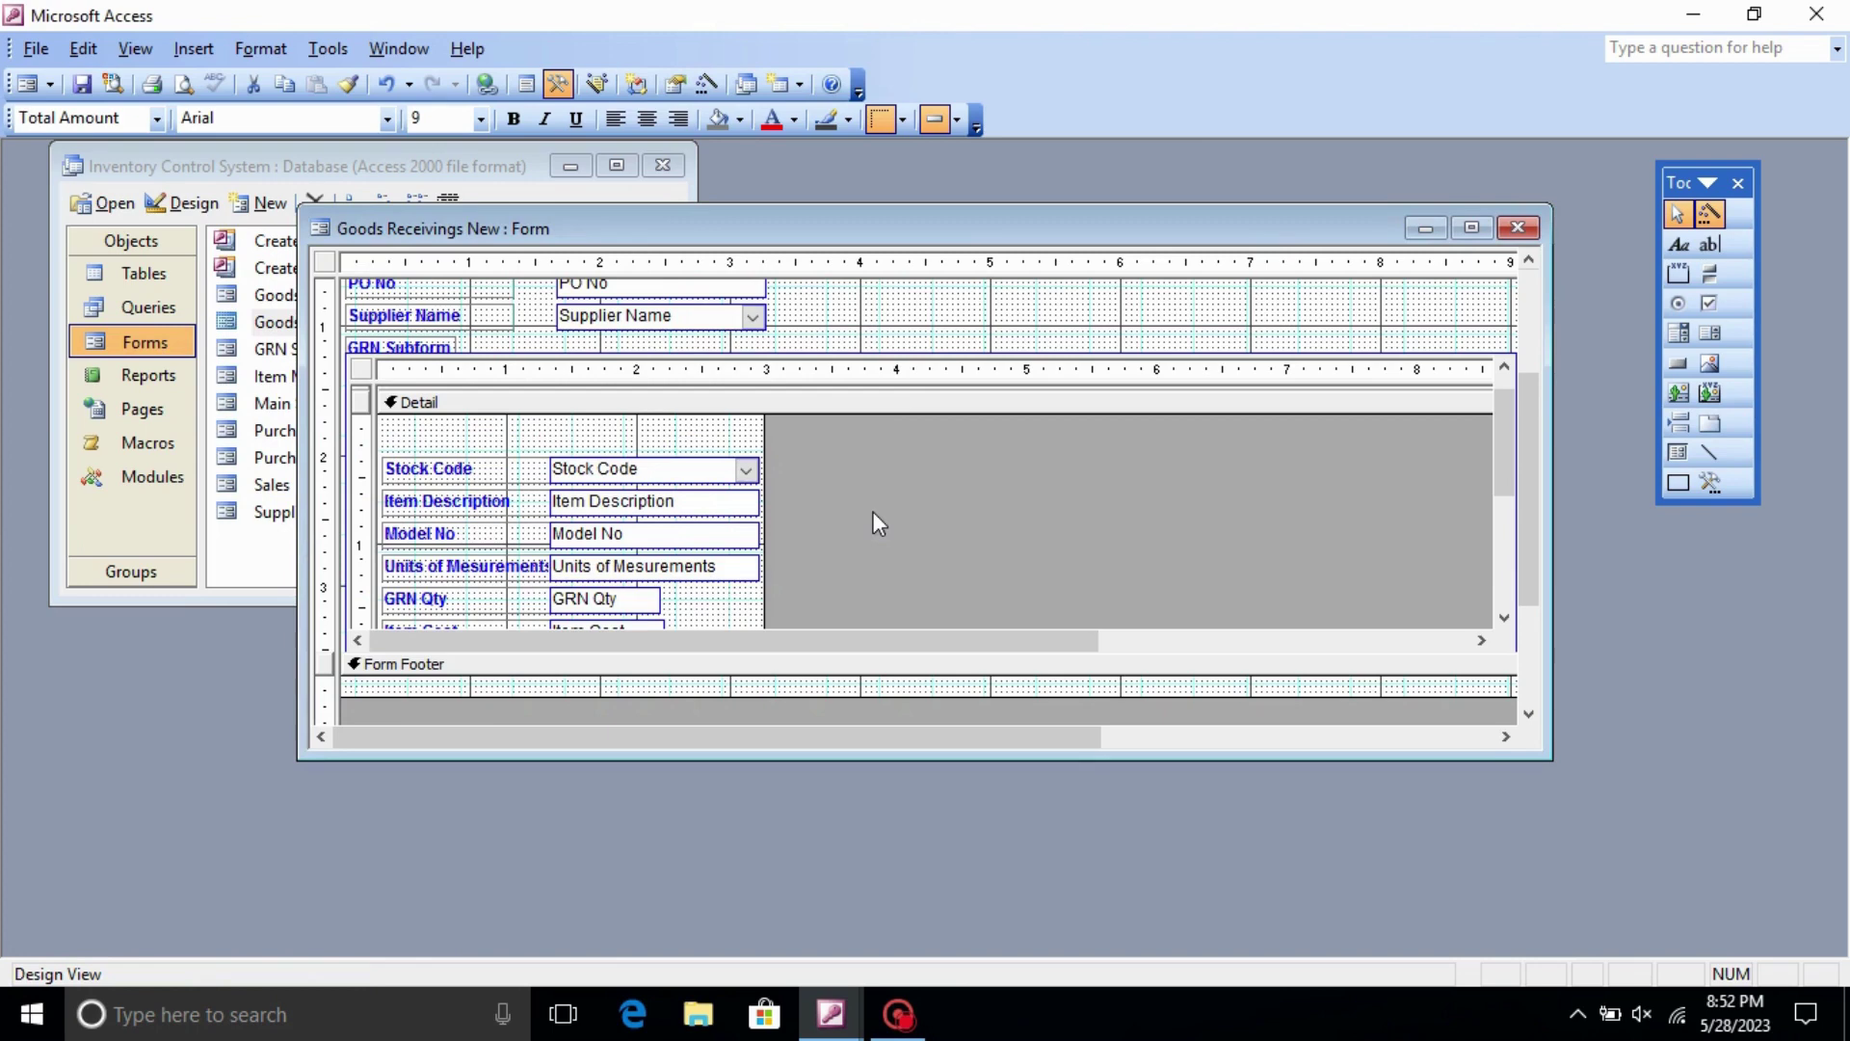
- Check the Tab Stop property of the subform's GRN Qty text box
right_click(624, 606)
click(784, 589)
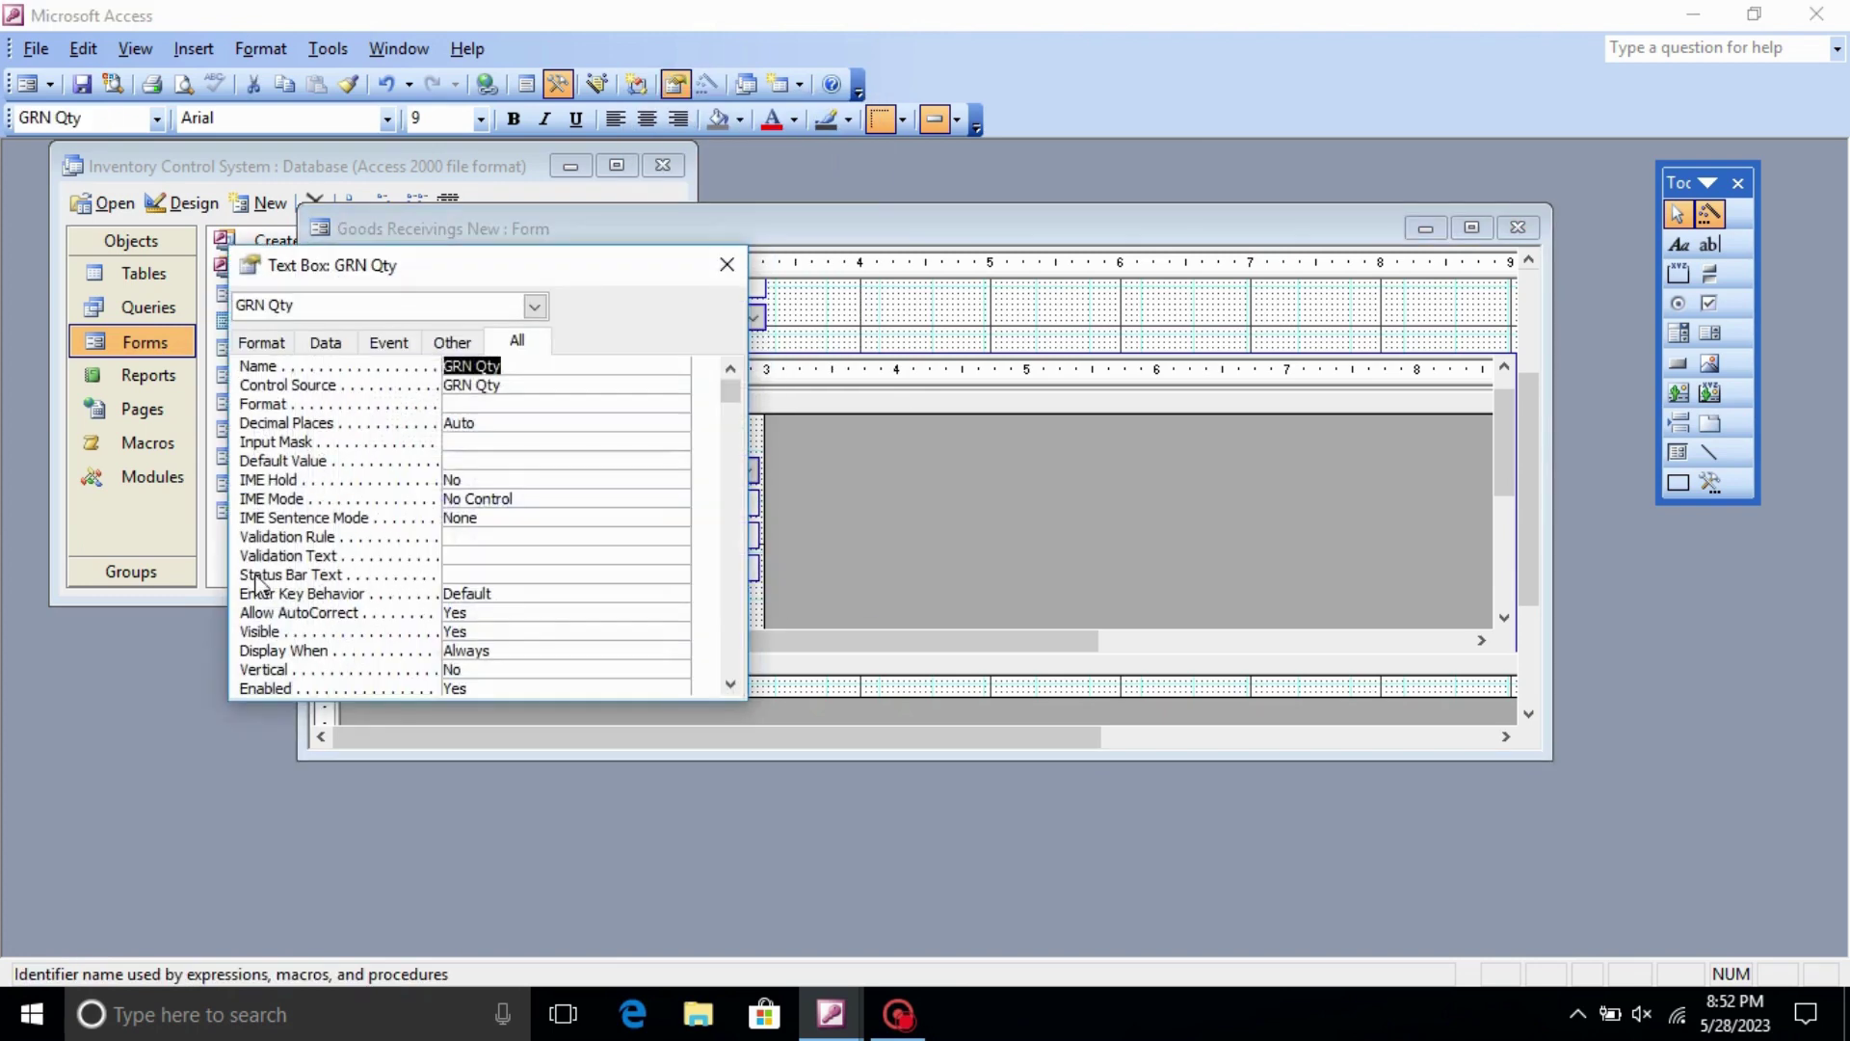
scroll(268, 581, down, 2)
scroll(274, 587, down, 2)
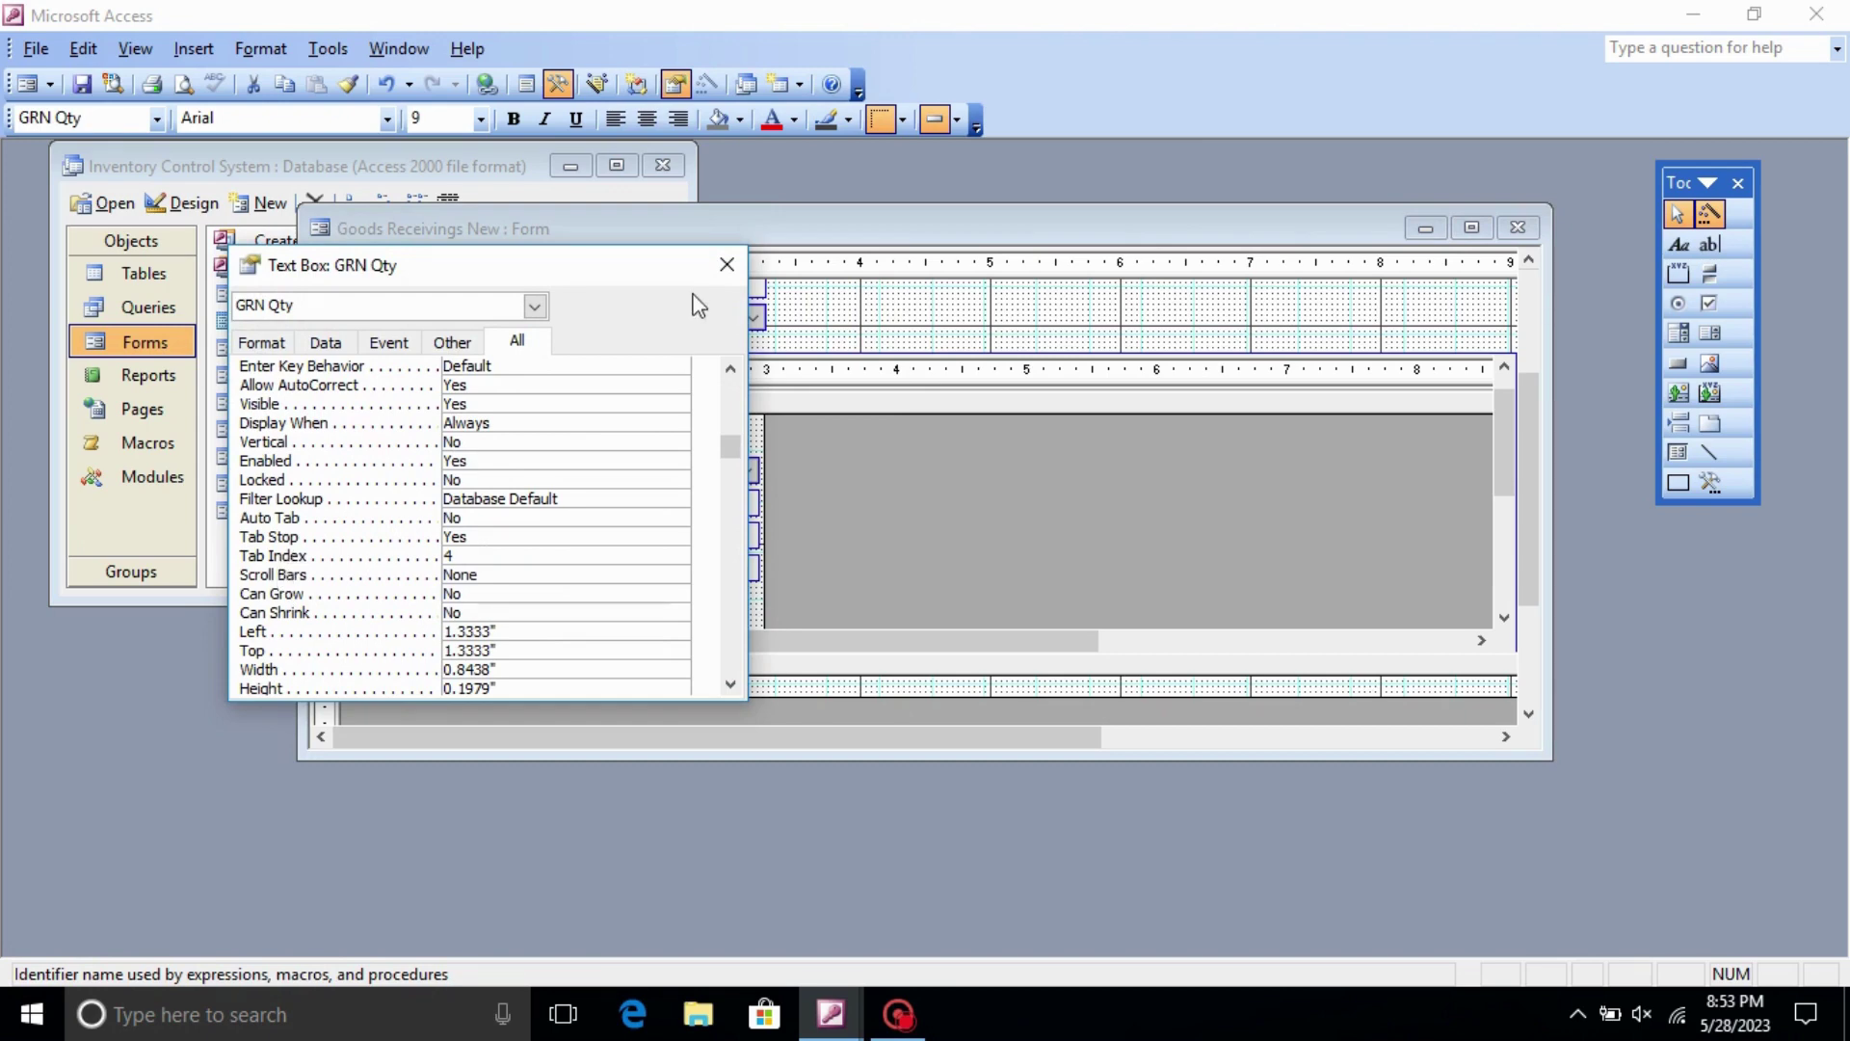
click(547, 537)
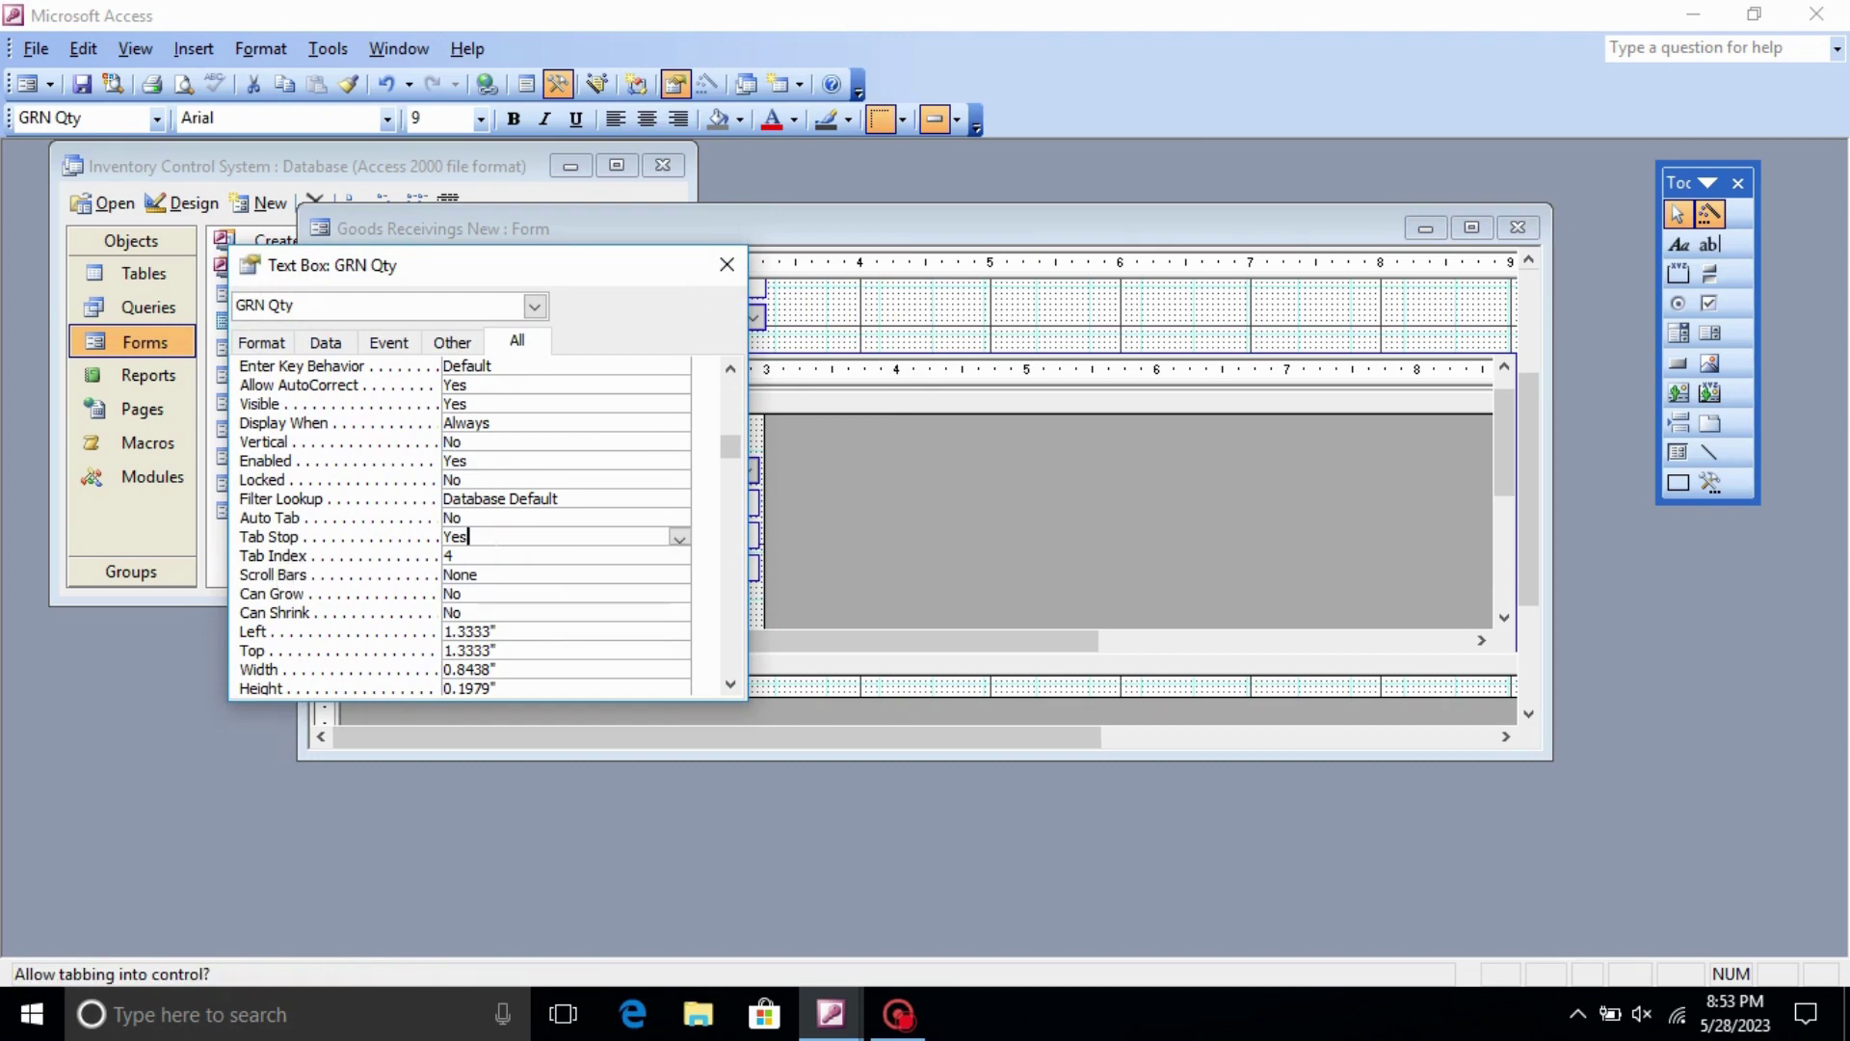
click(718, 279)
- Check the Tab Stop property of the subform's Stock Code combo box
click(756, 470)
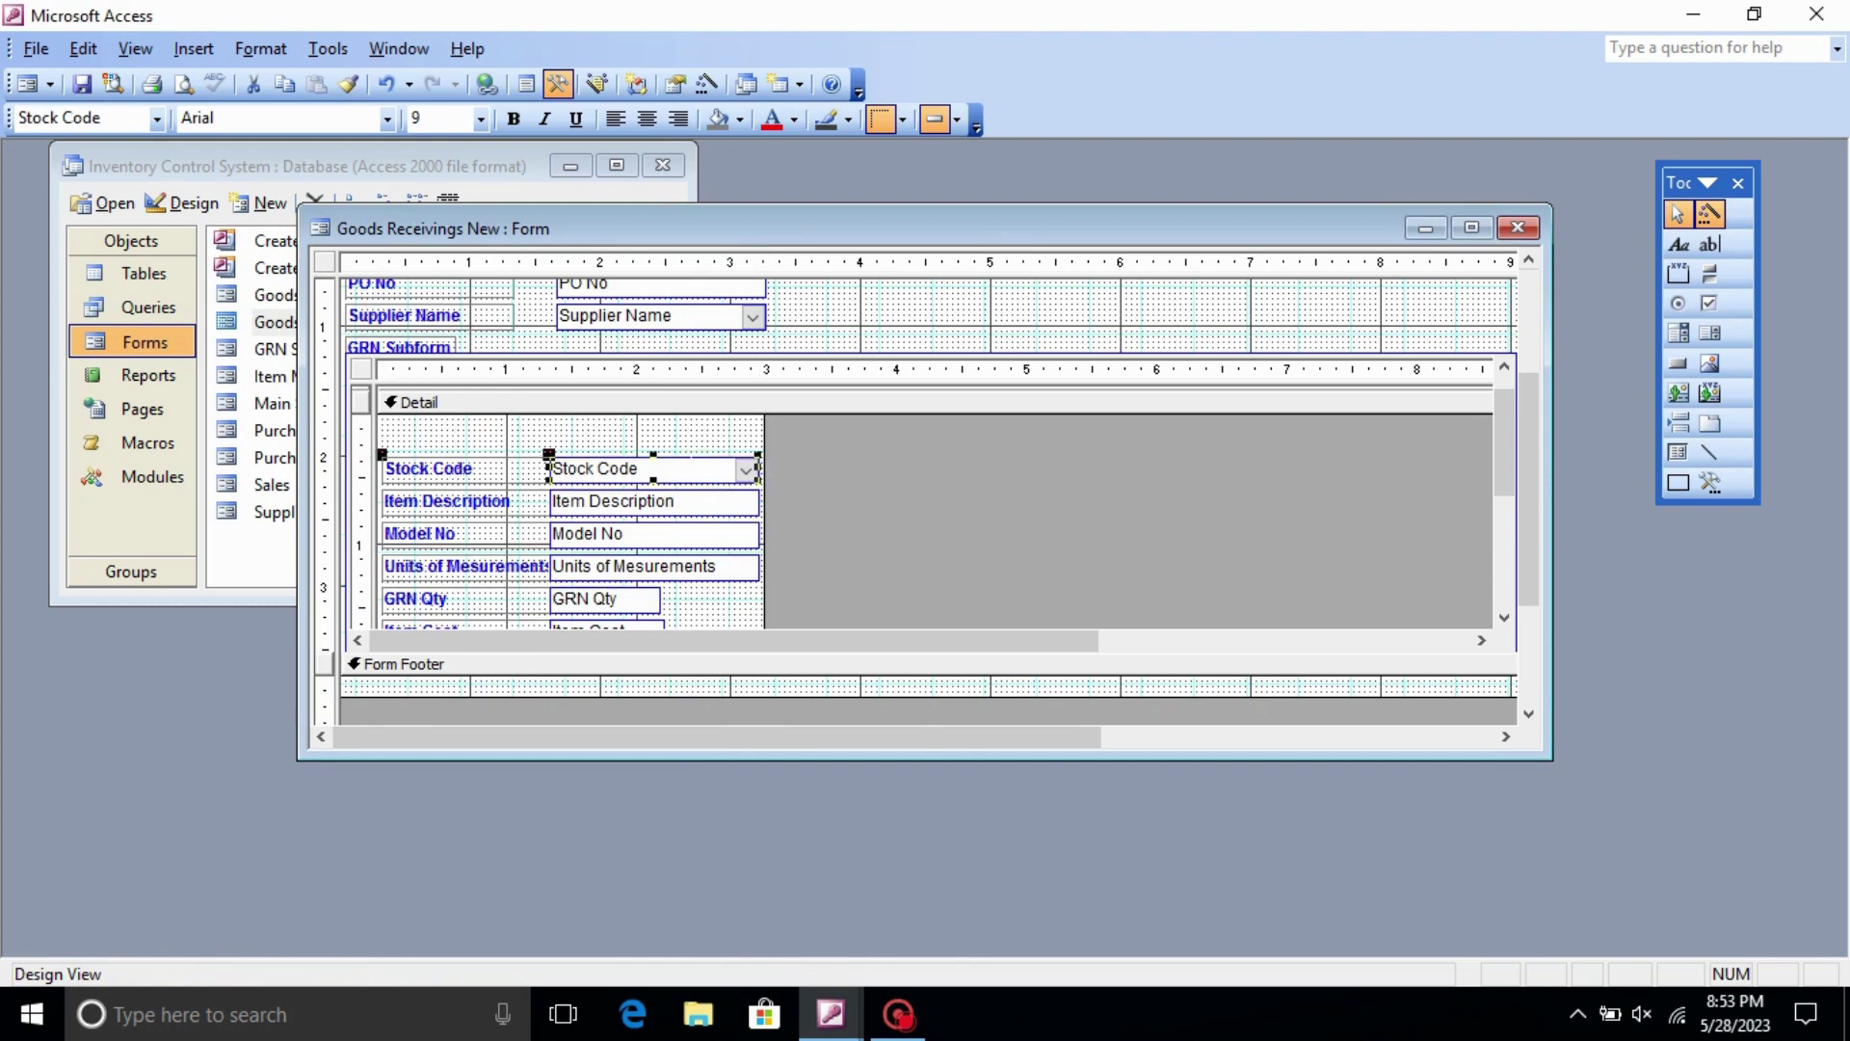
right_click(685, 467)
click(732, 966)
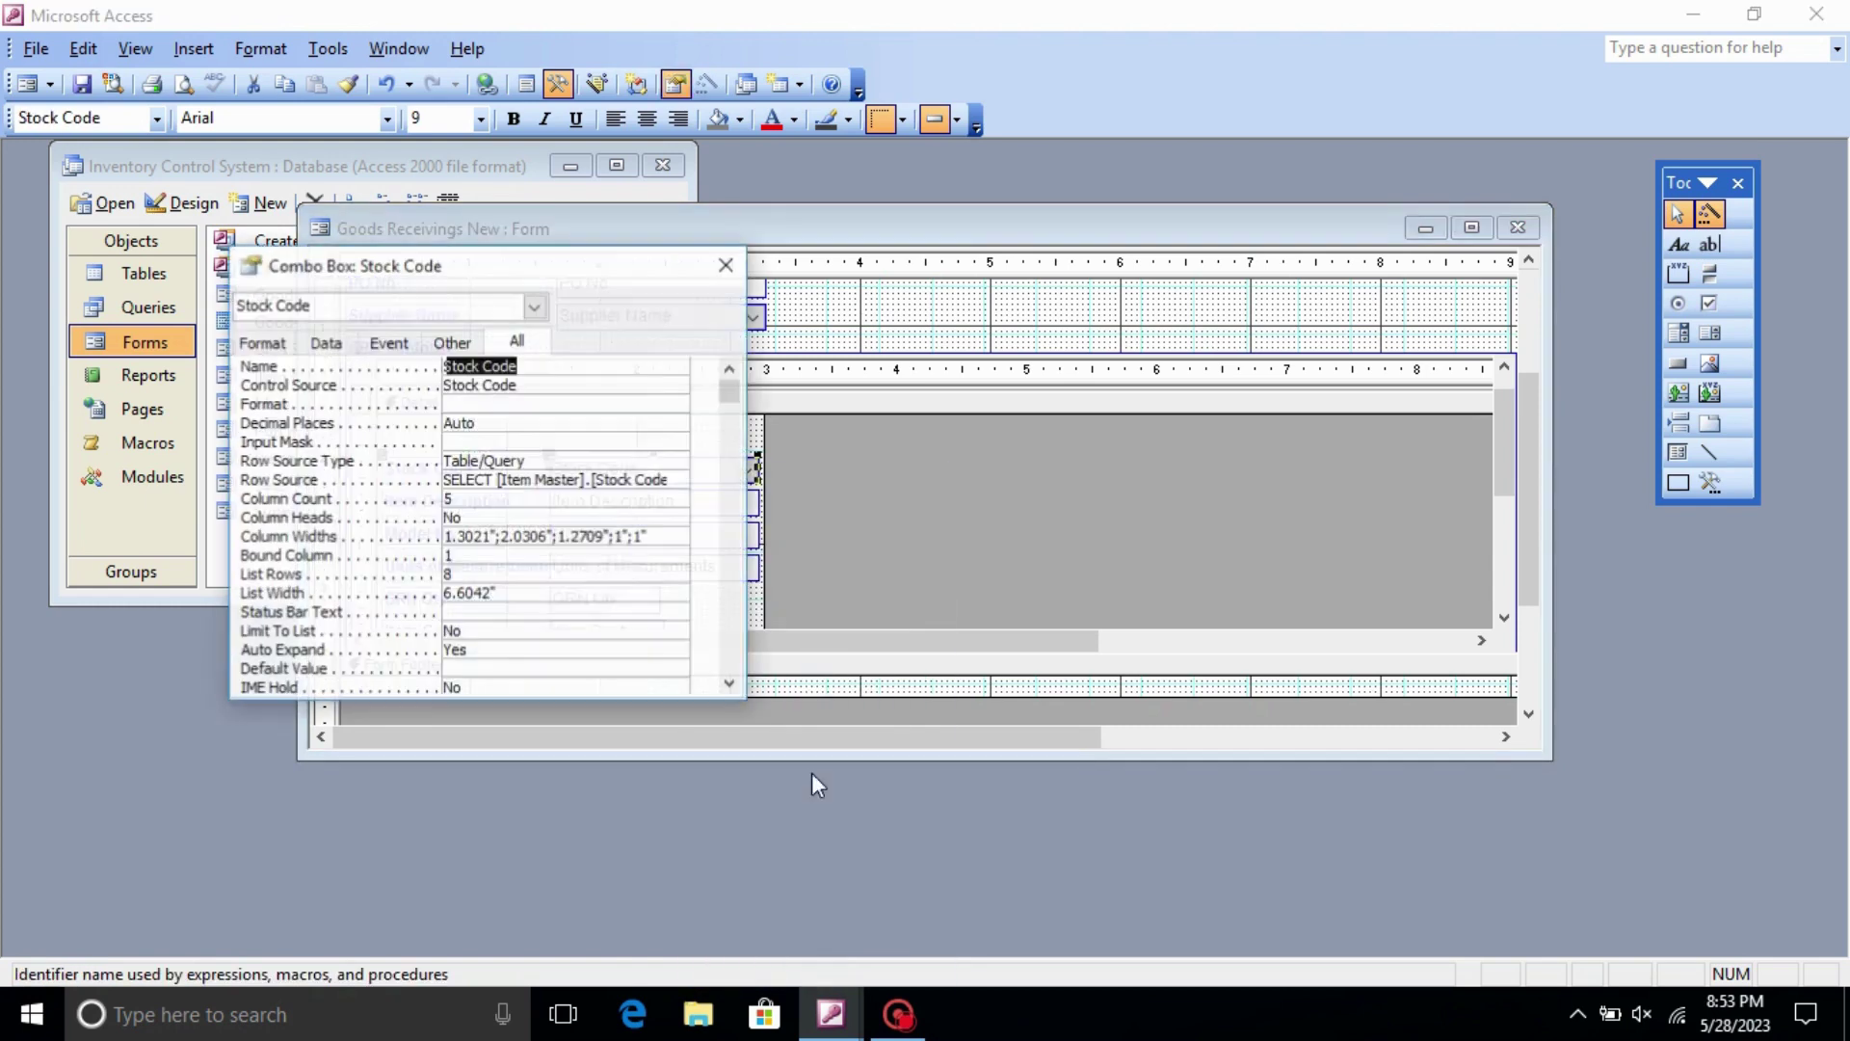
scroll(488, 527, down, 1)
scroll(489, 527, down, 1)
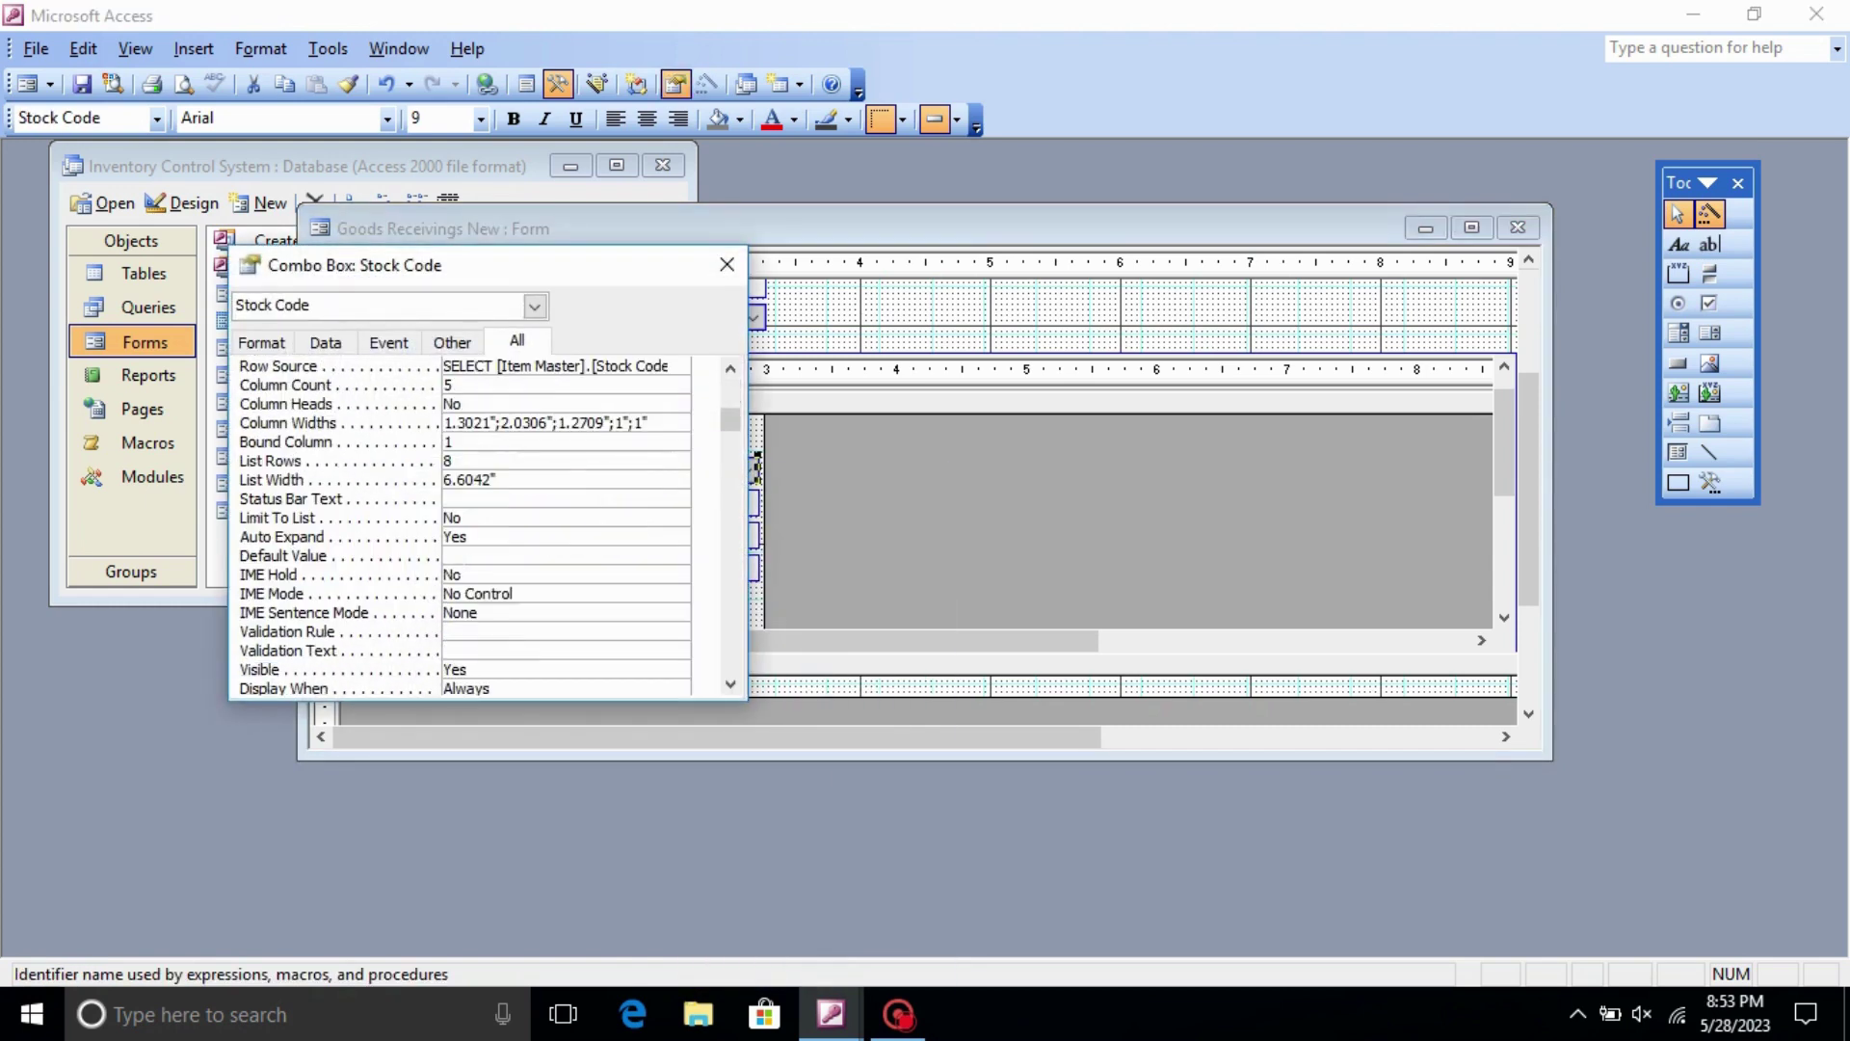
scroll(489, 527, down, 1)
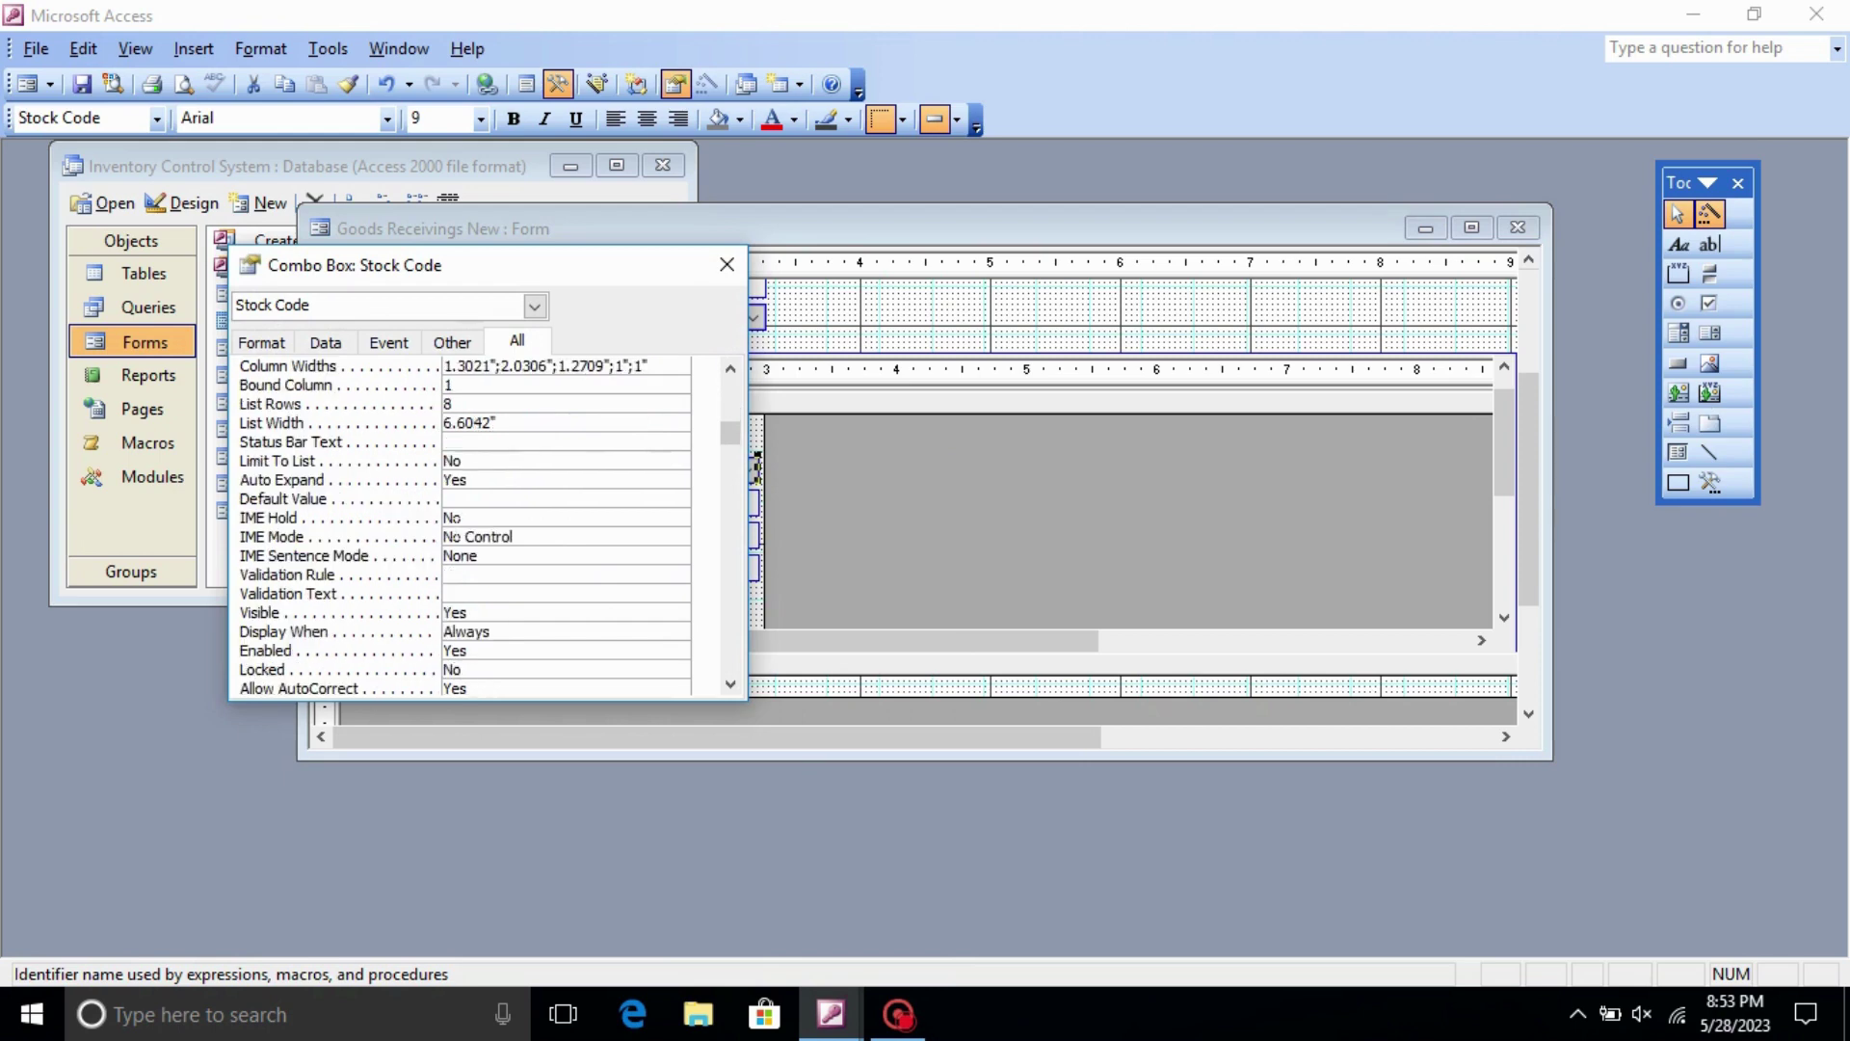
scroll(489, 527, down, 1)
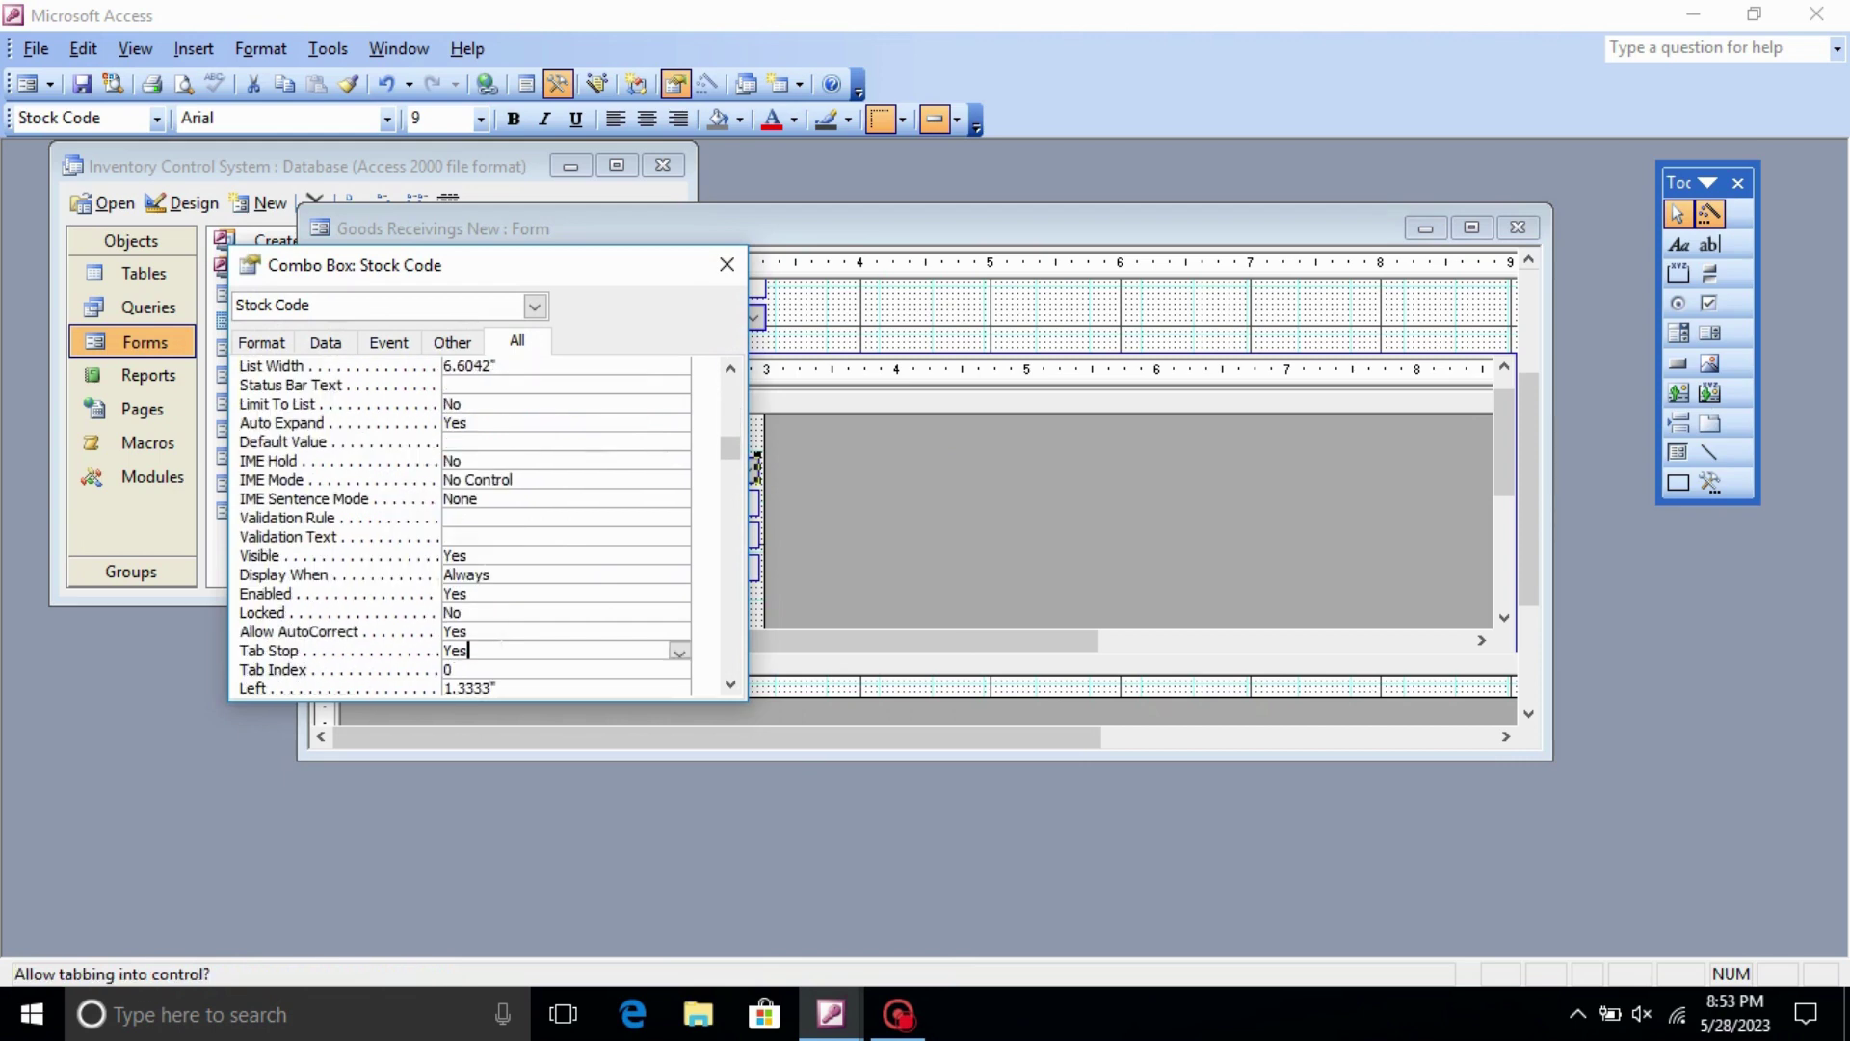
click(727, 264)
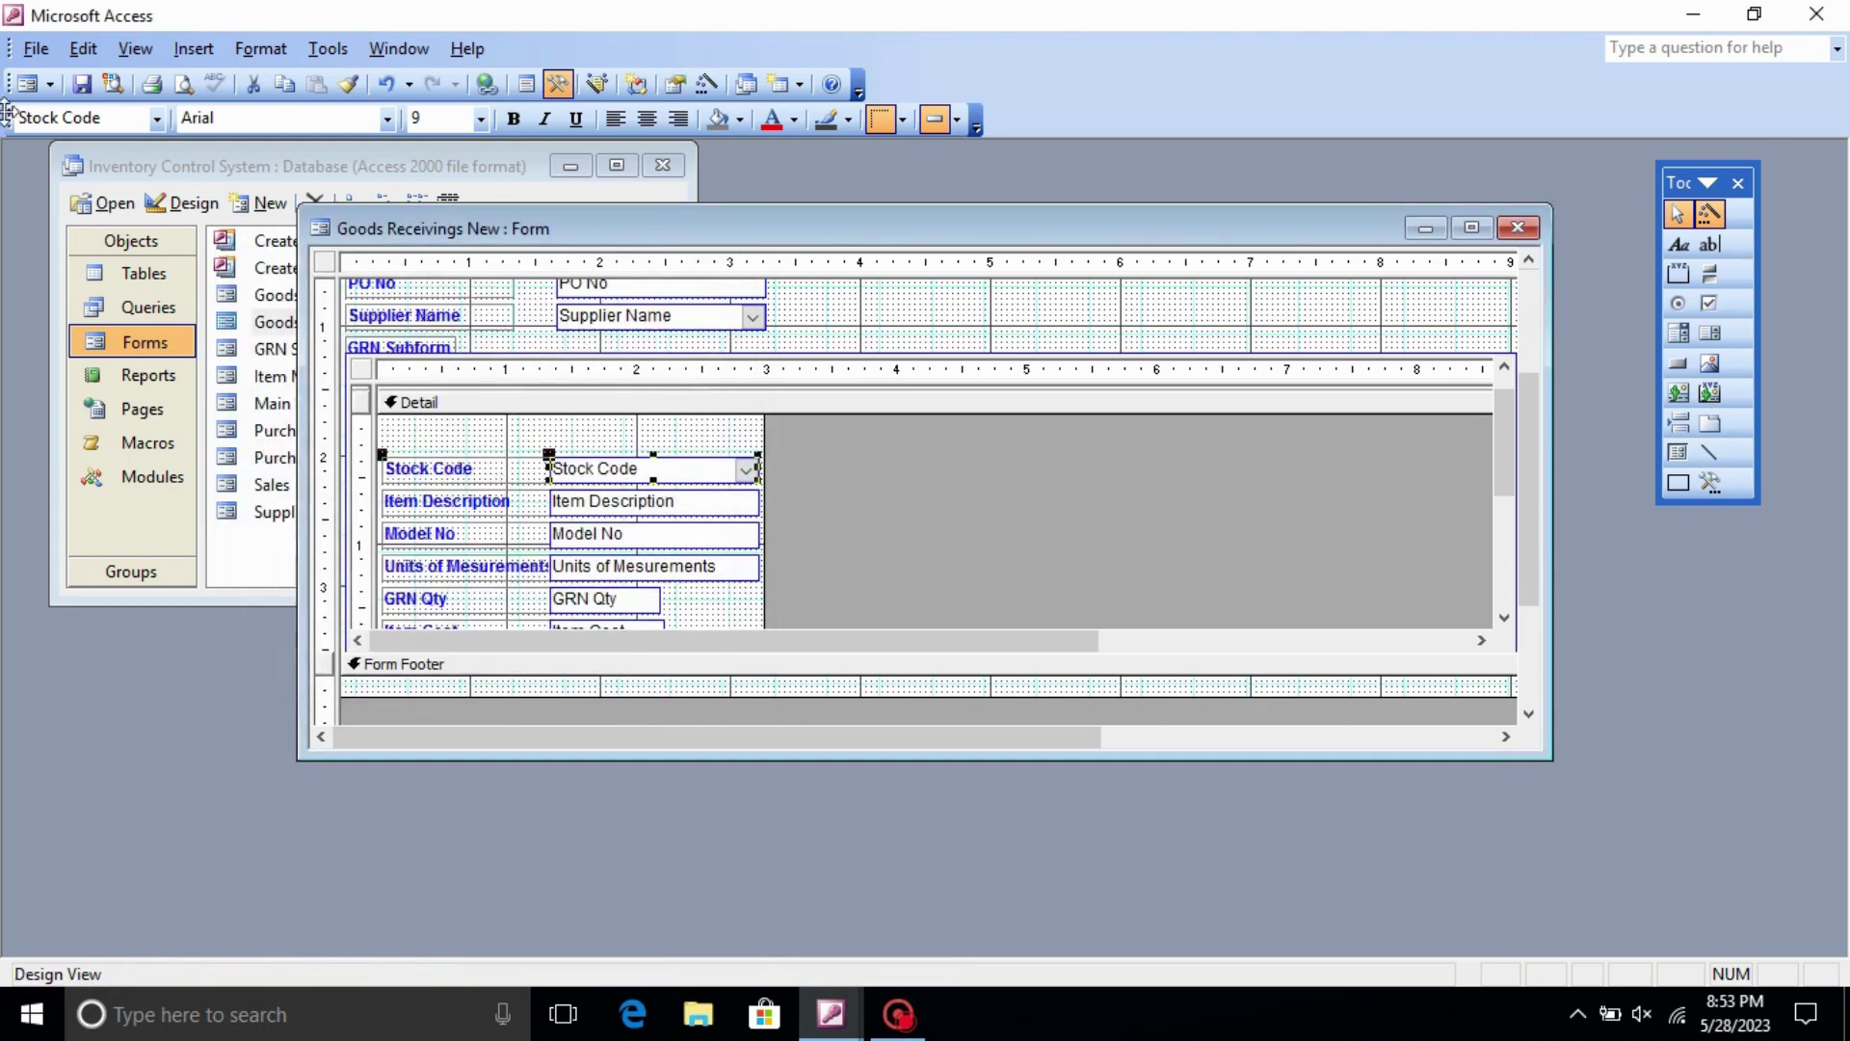
- Display Goods Receivings New in Form view, then close it and save the changes to the form and GRN Subform
click(23, 85)
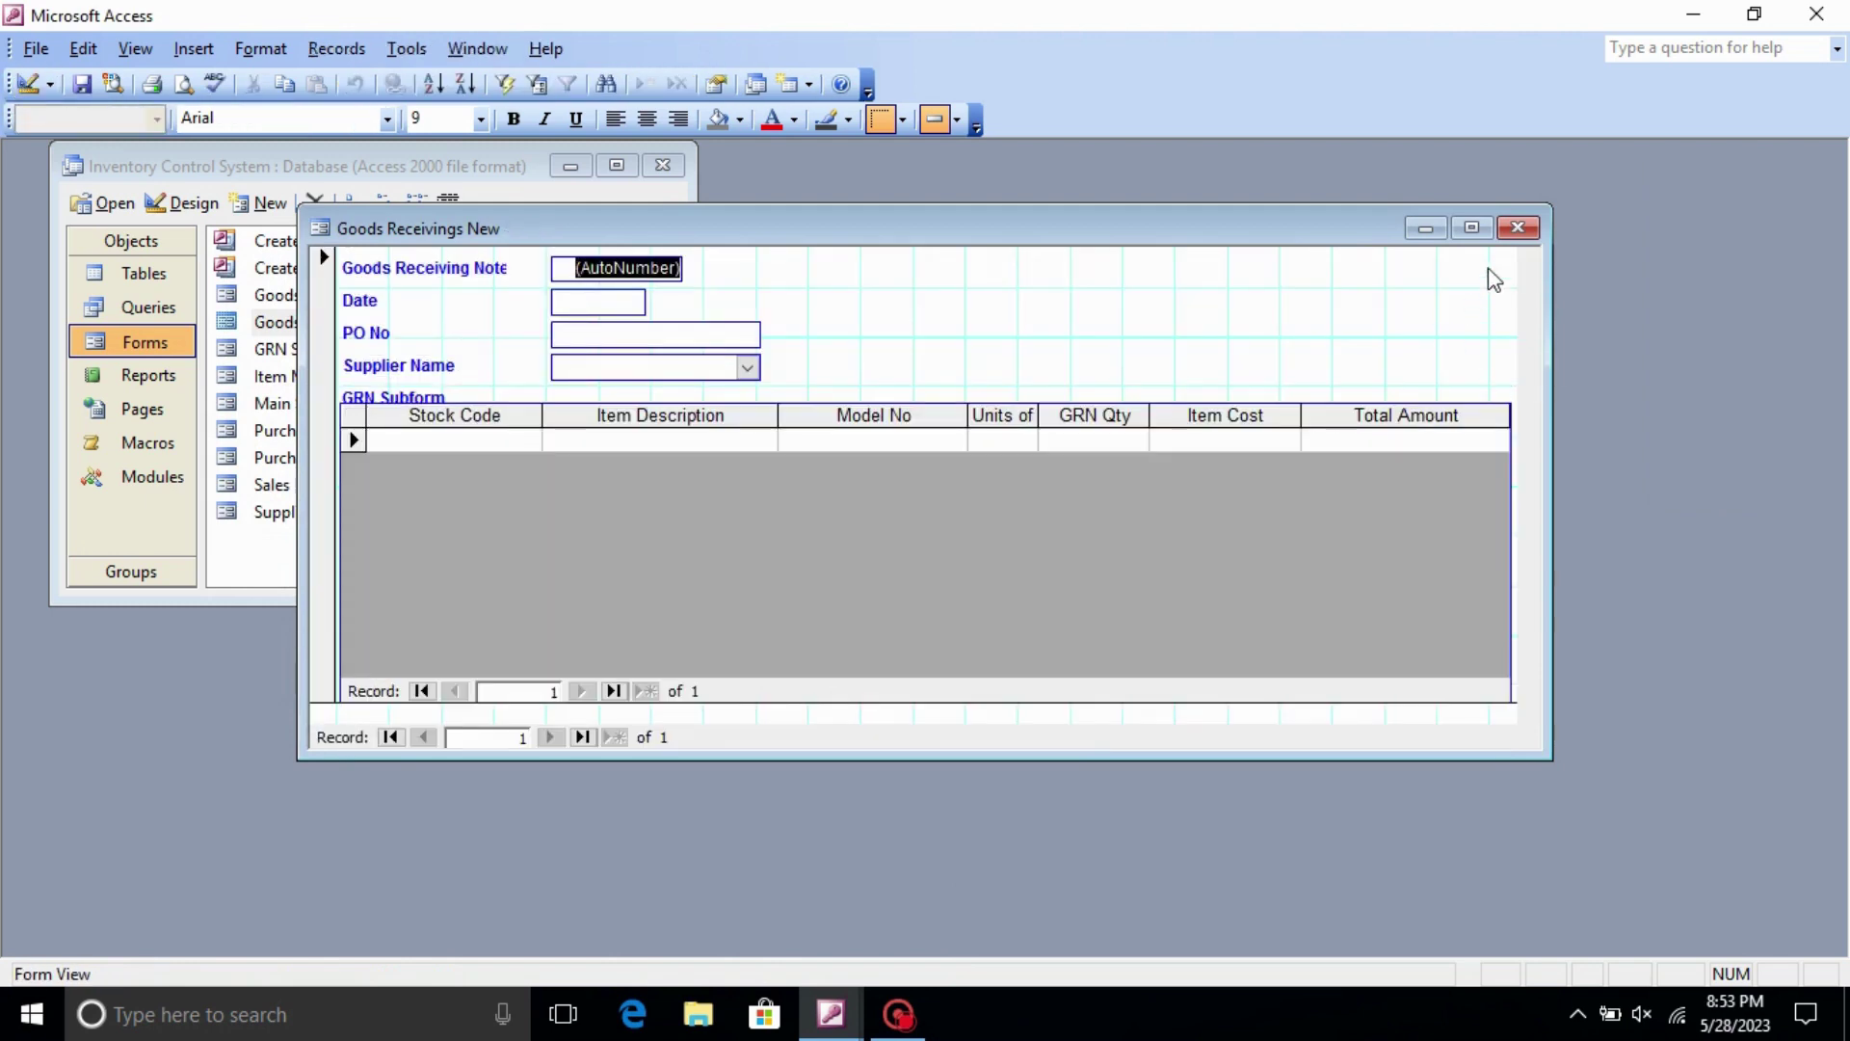
click(1518, 227)
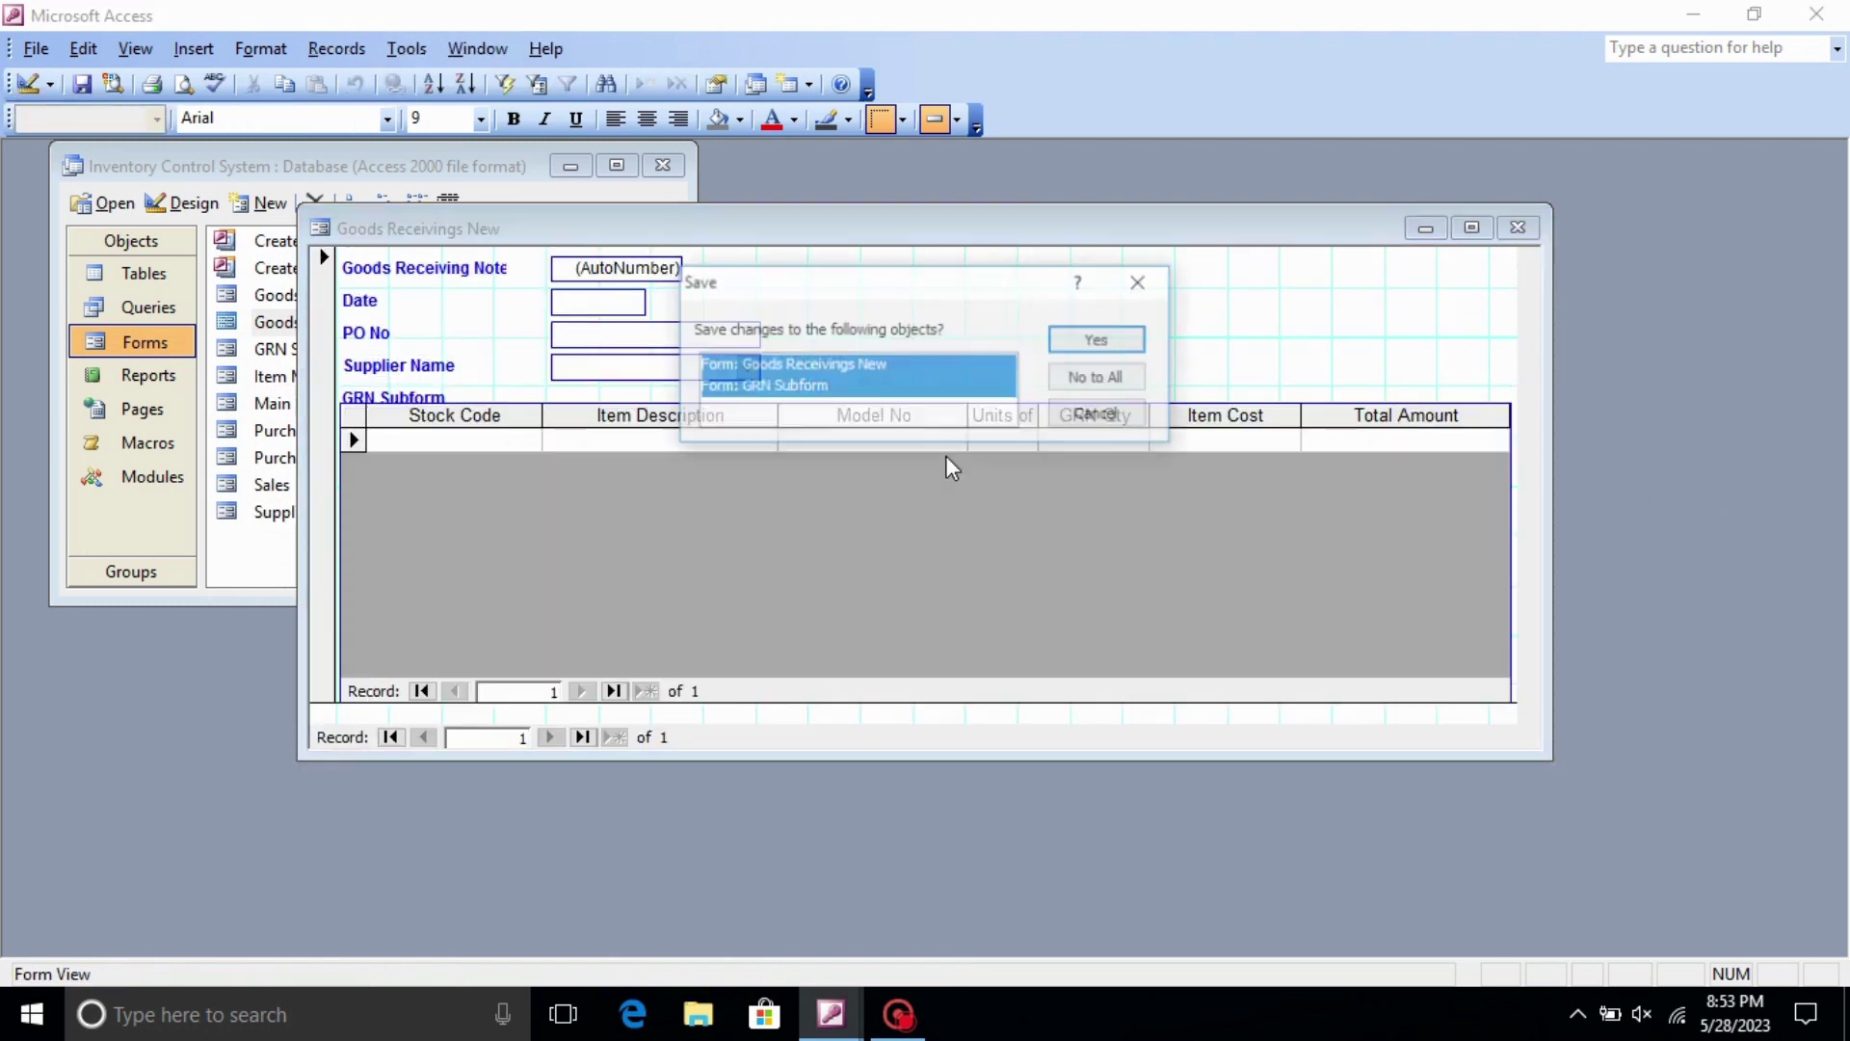
click(1118, 344)
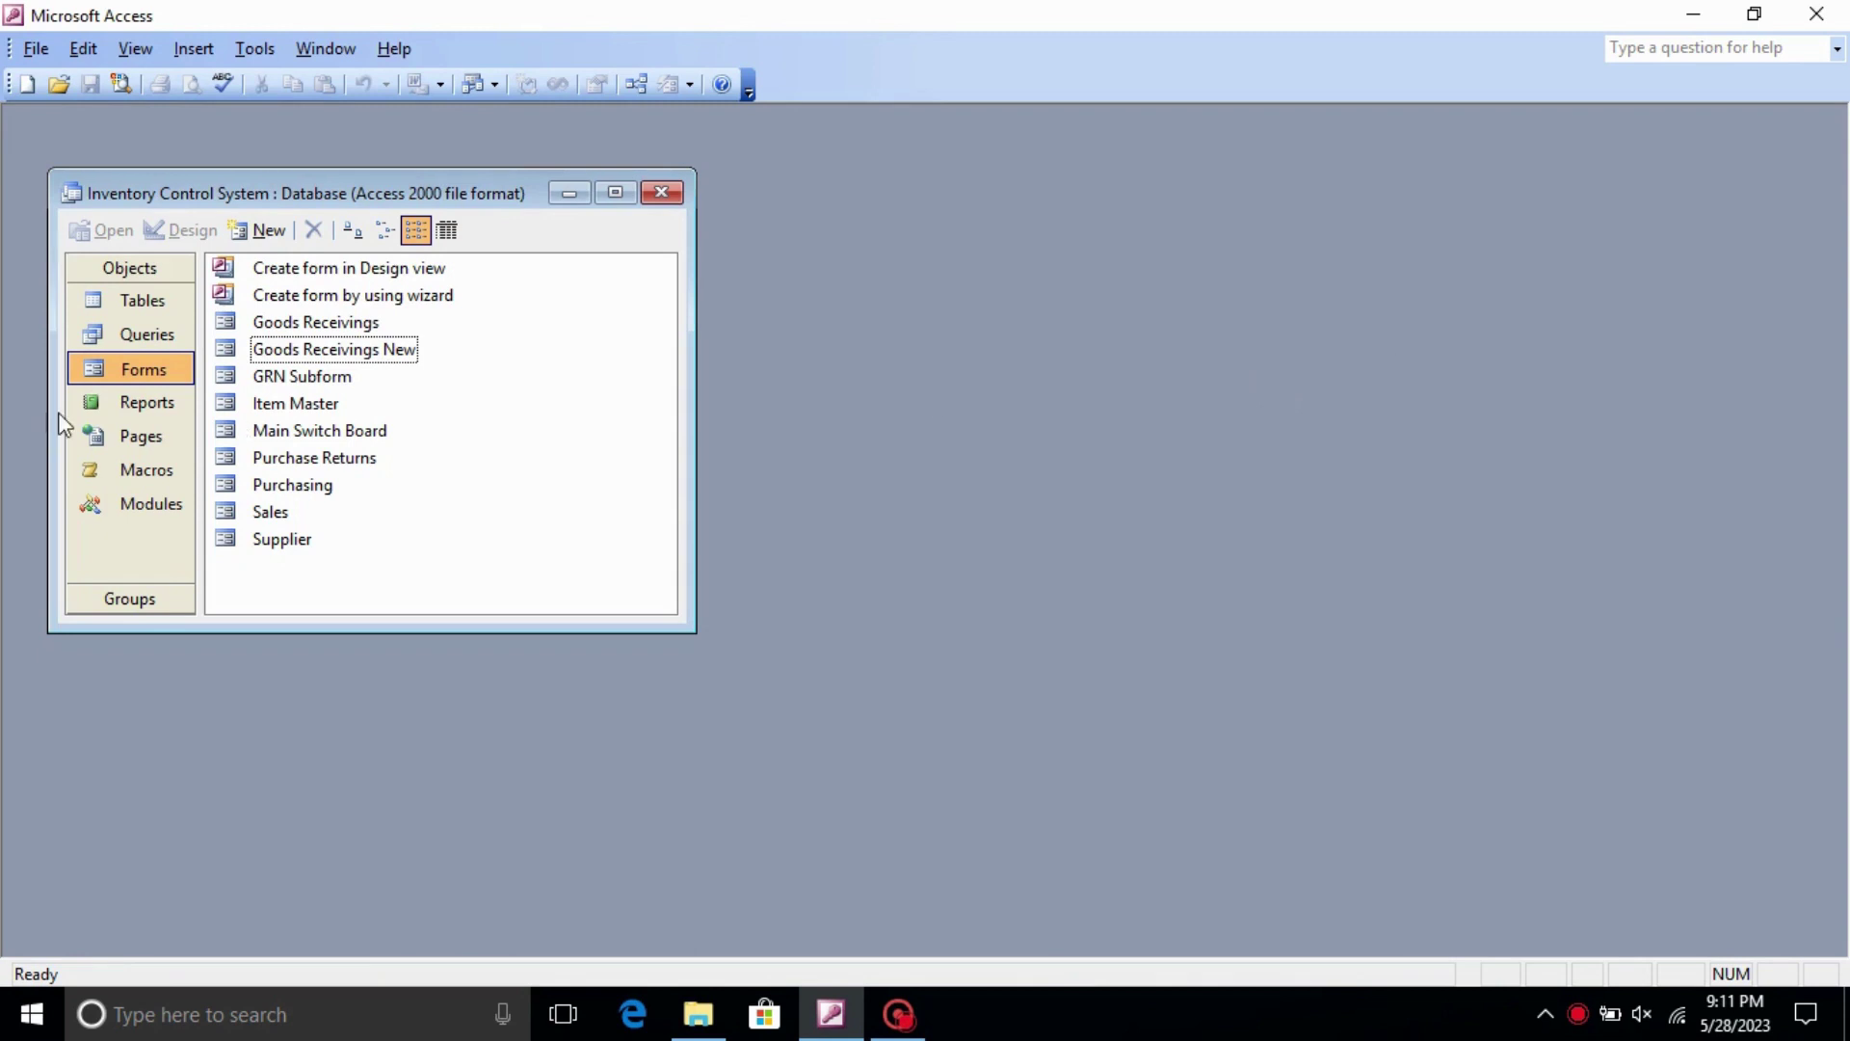
- Reopen the Goods Receivings New form and switch it to Design view
click(291, 353)
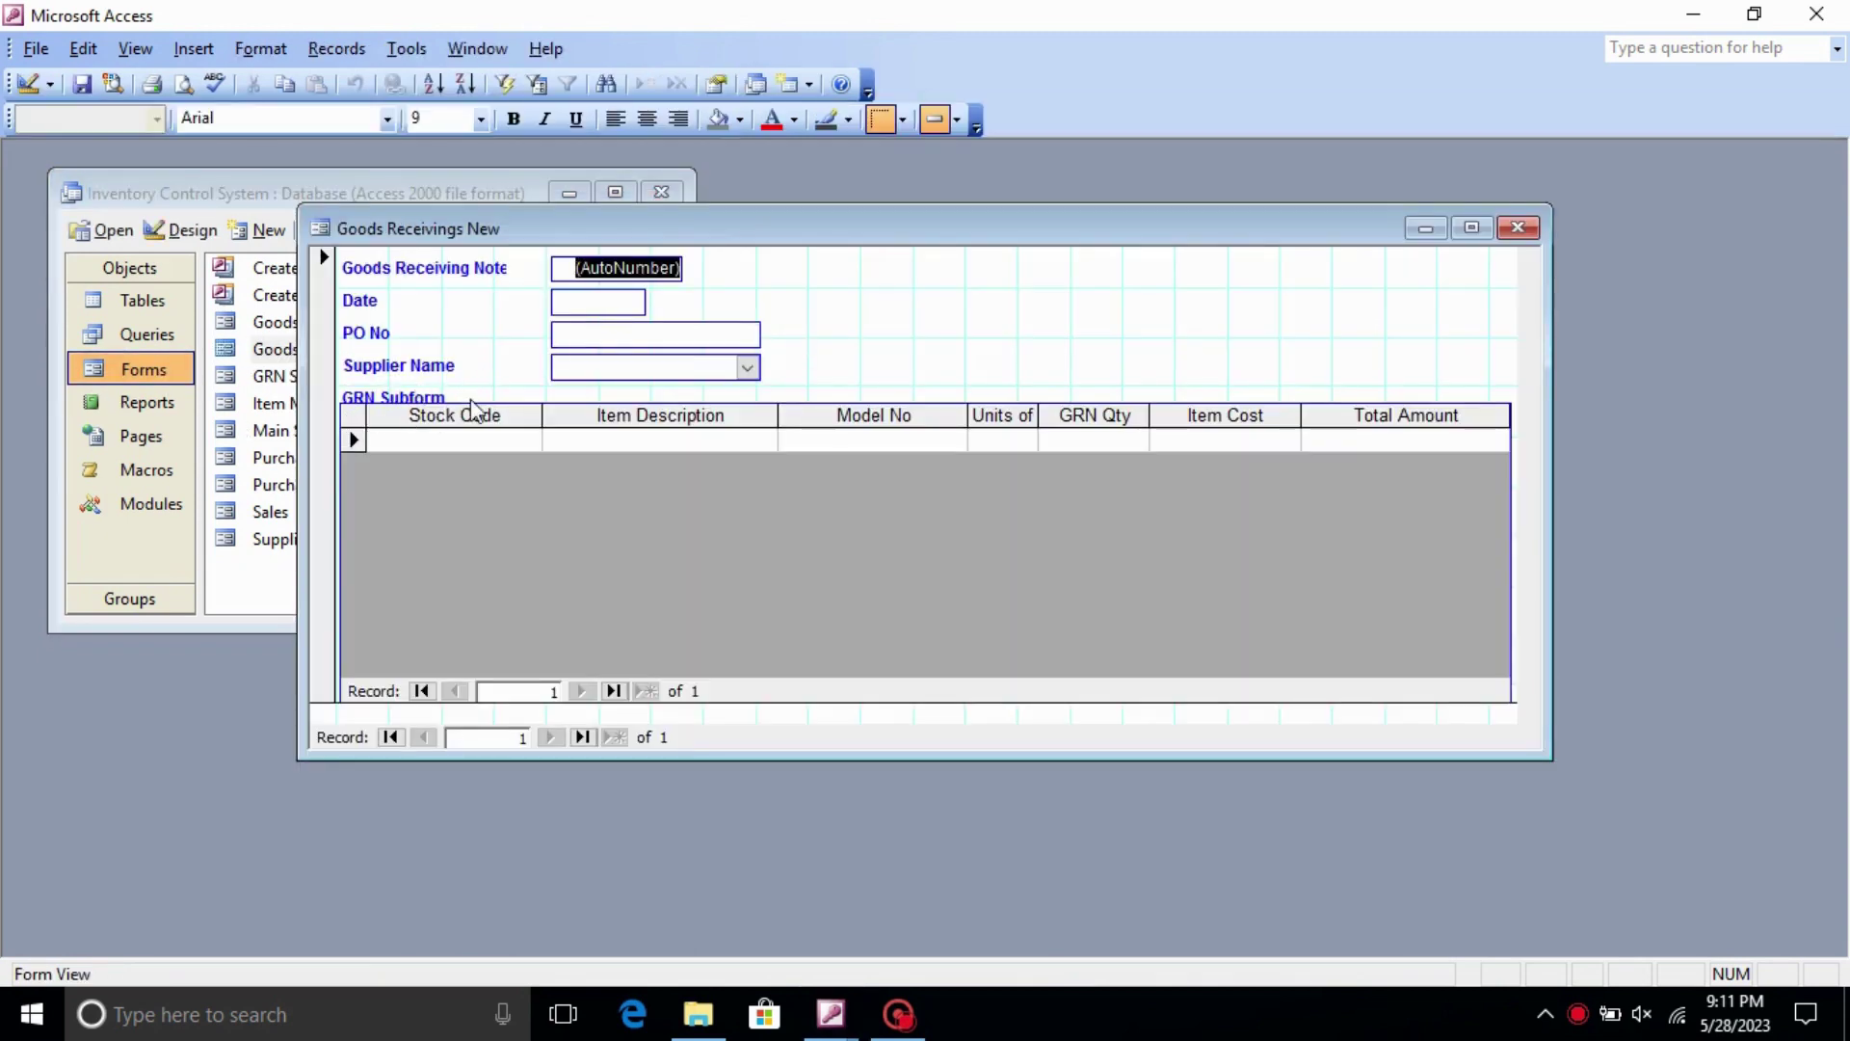
right_click(834, 235)
click(901, 253)
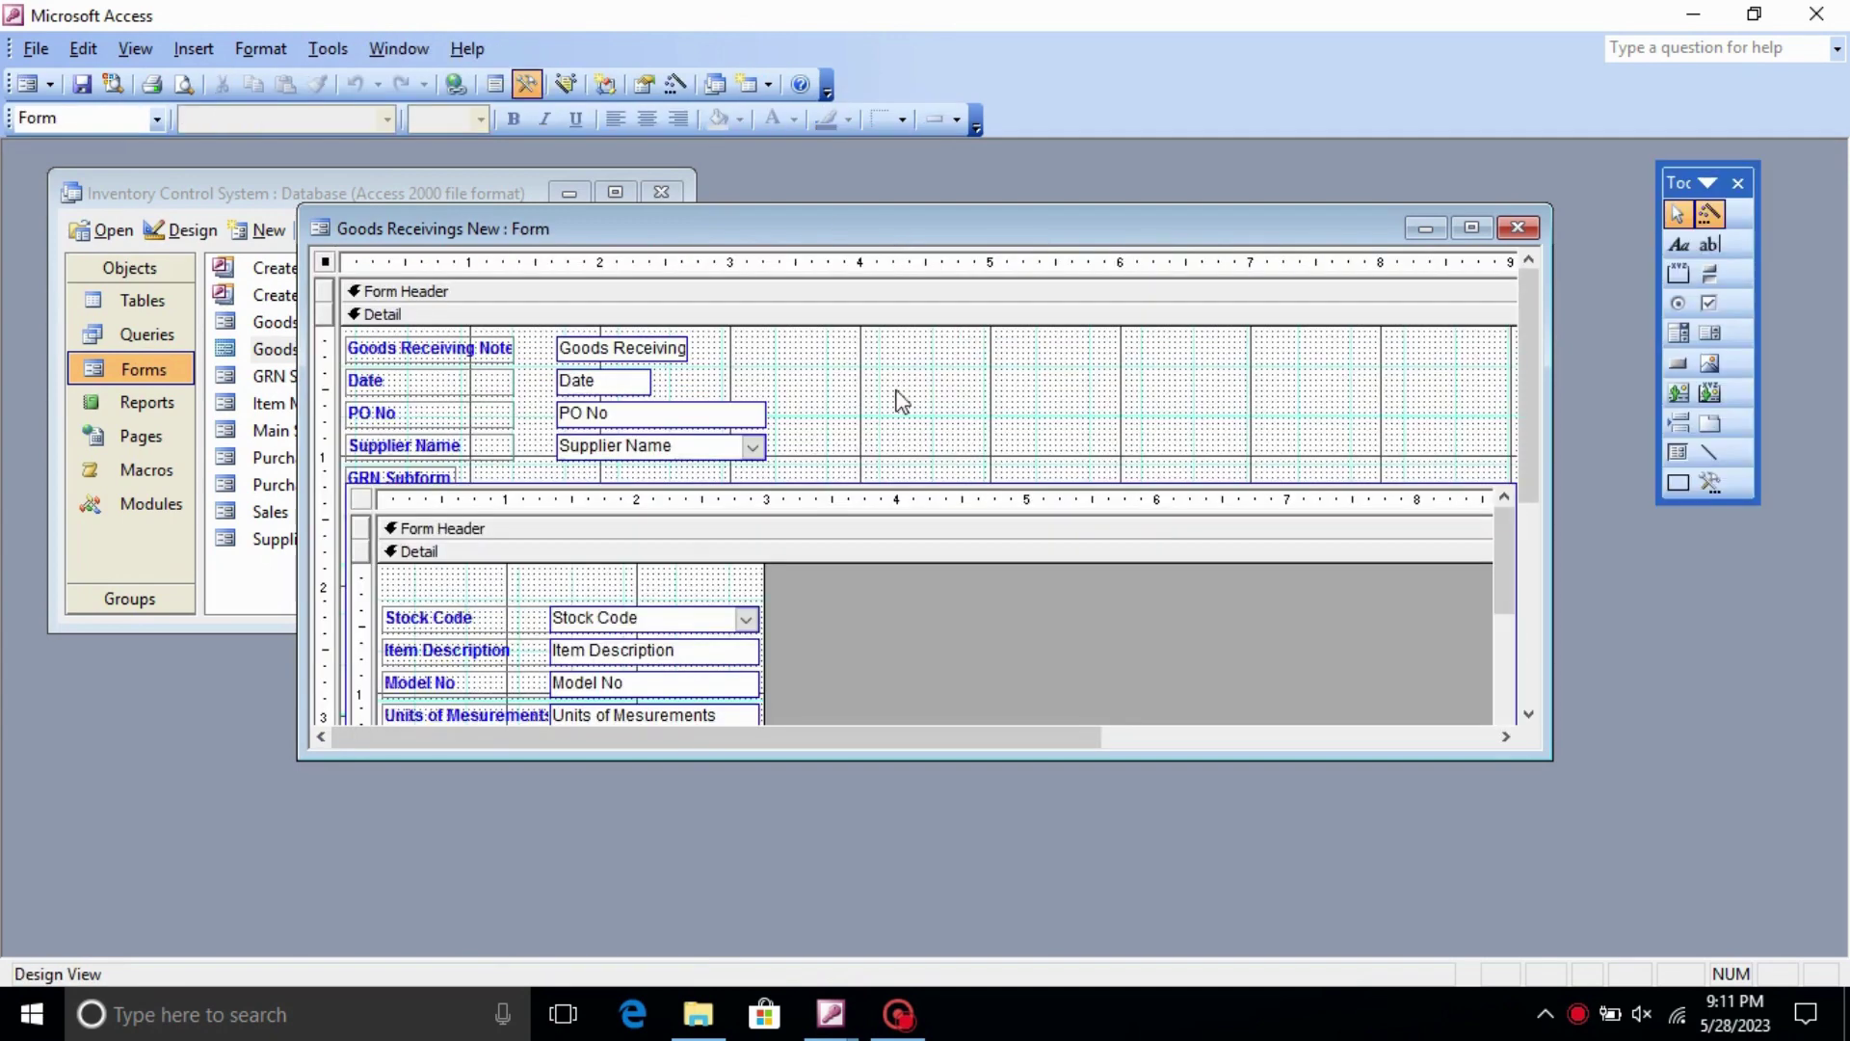
- Set the Visible property of the GRN Subform label to No and return the form to Form view
right_click(444, 482)
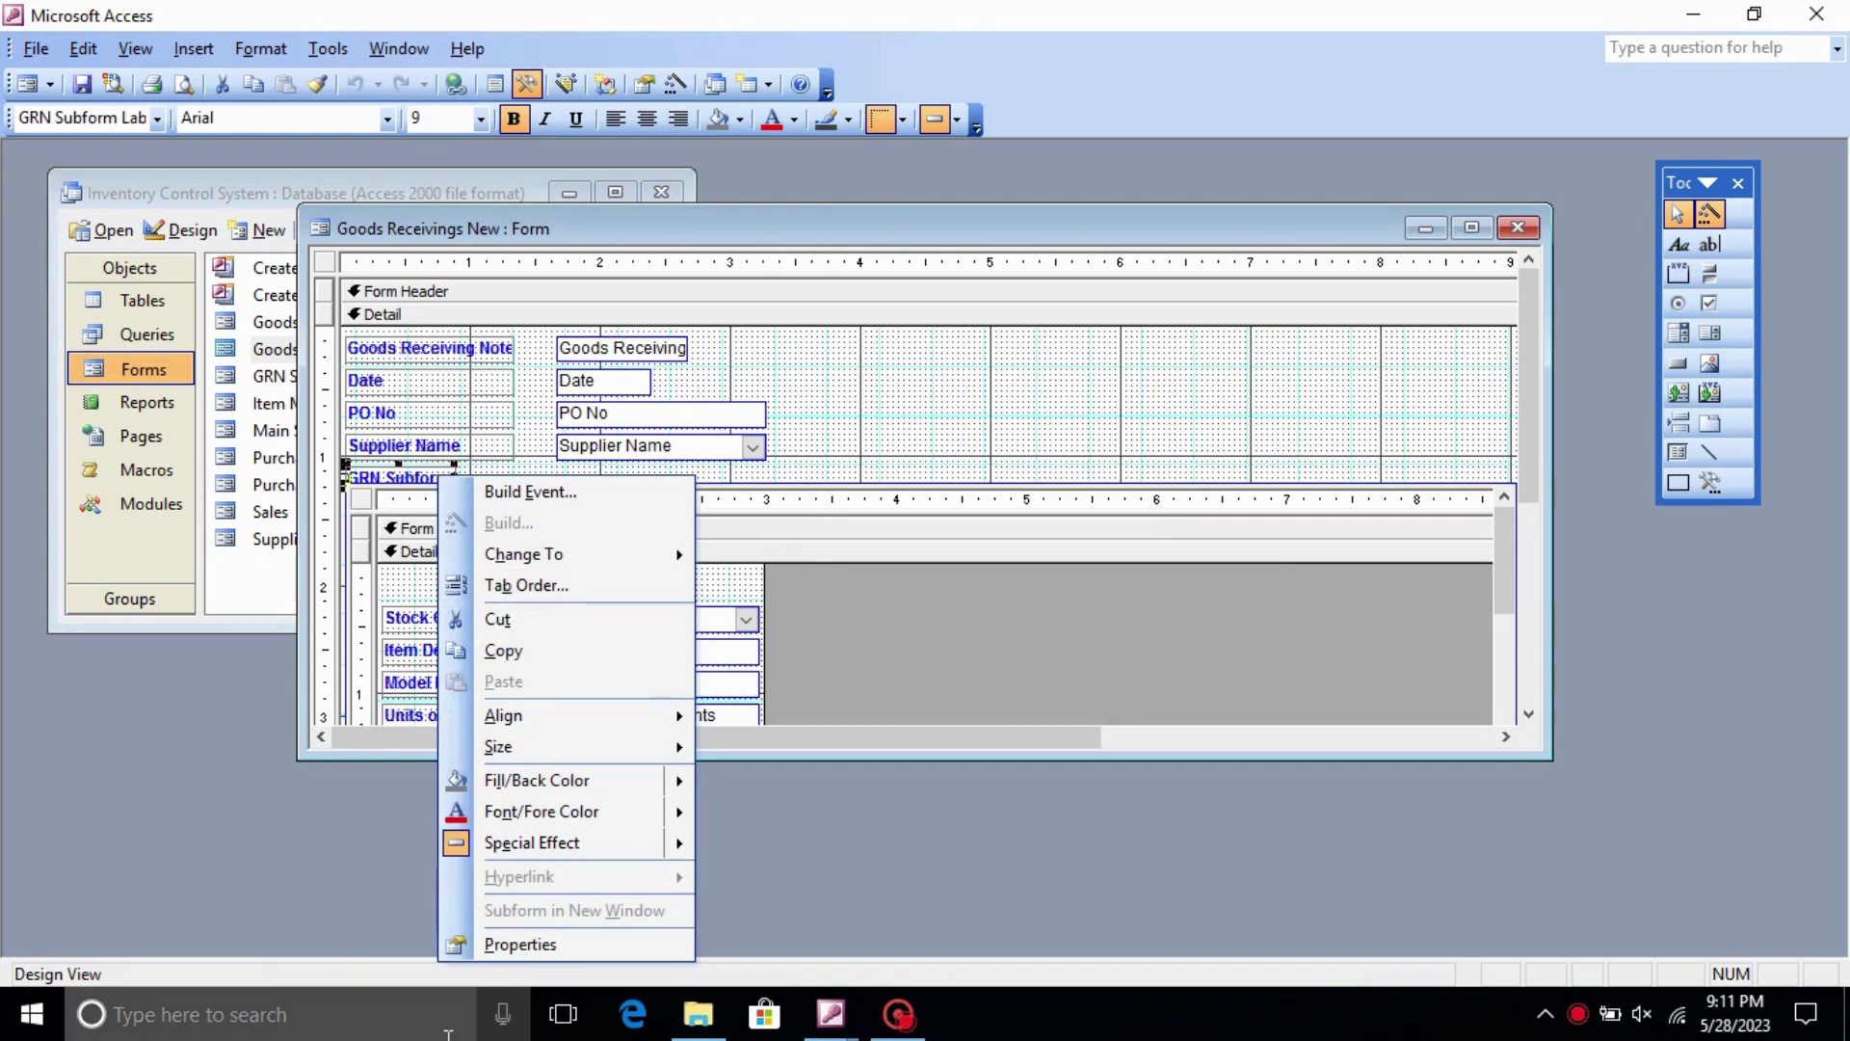
click(520, 944)
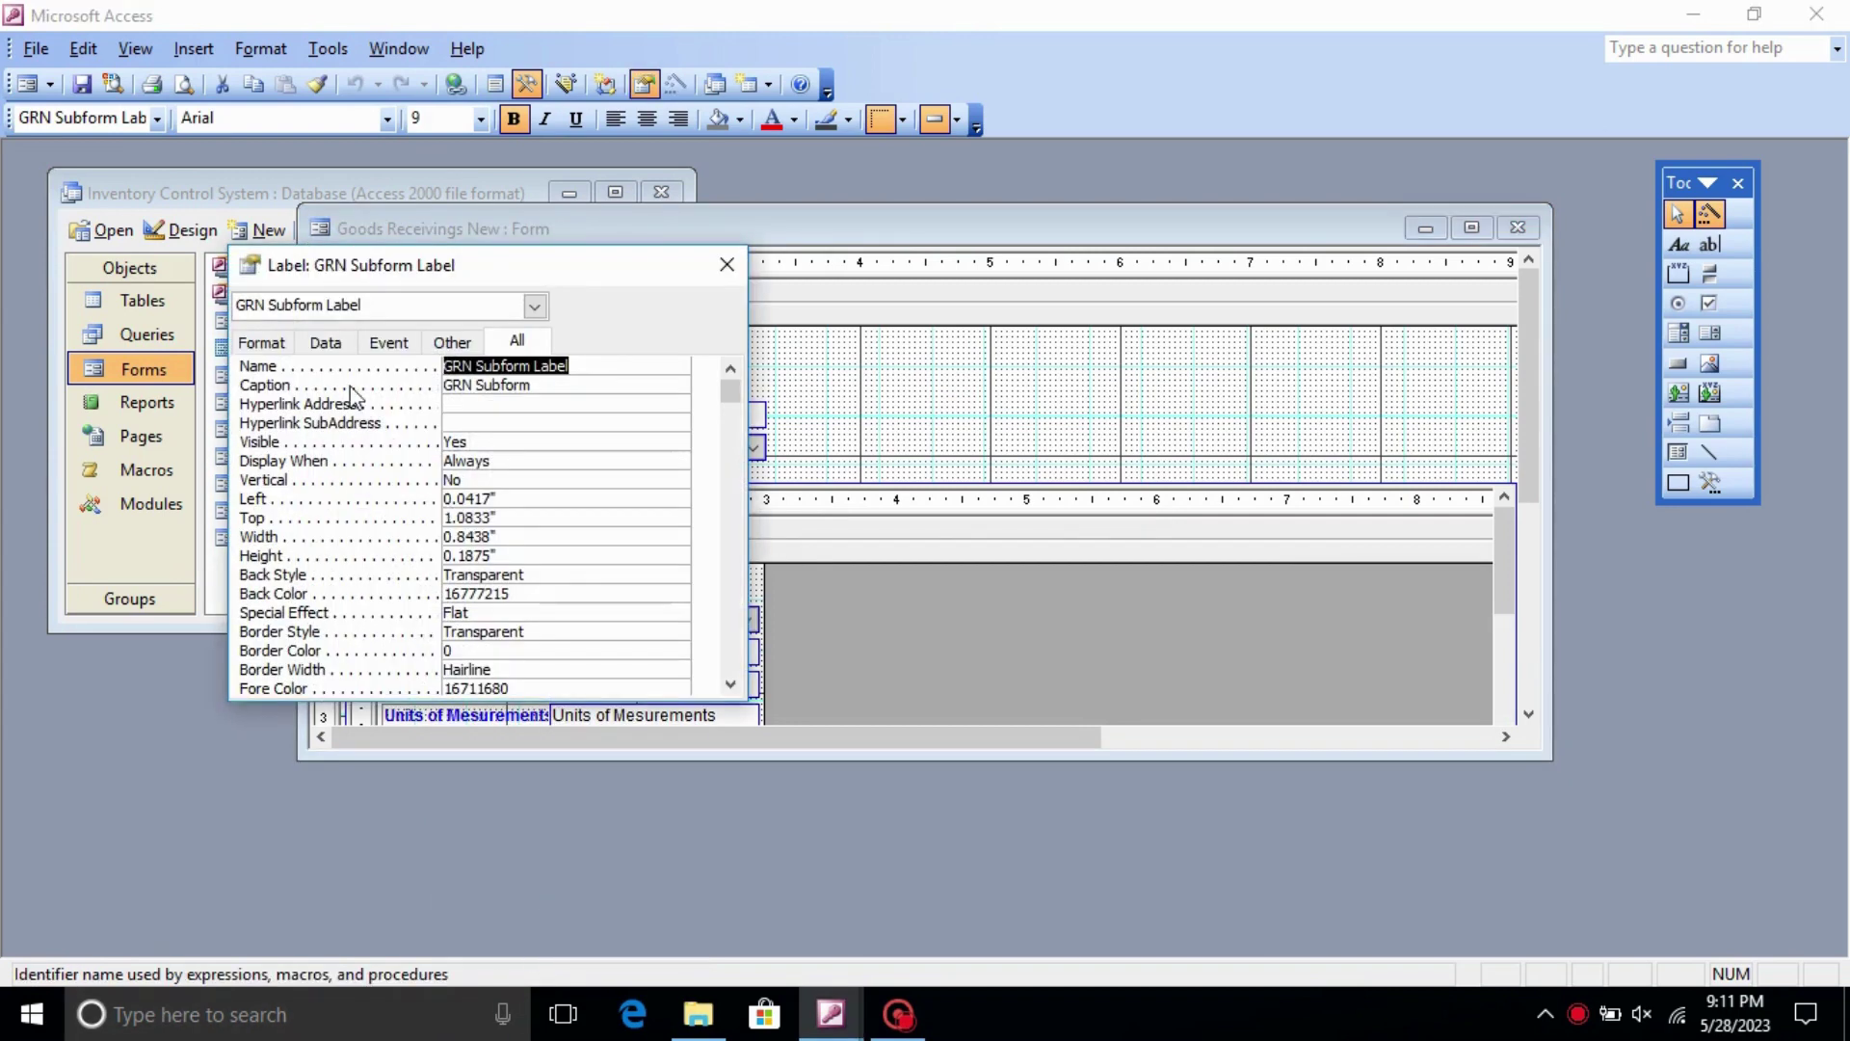
click(469, 442)
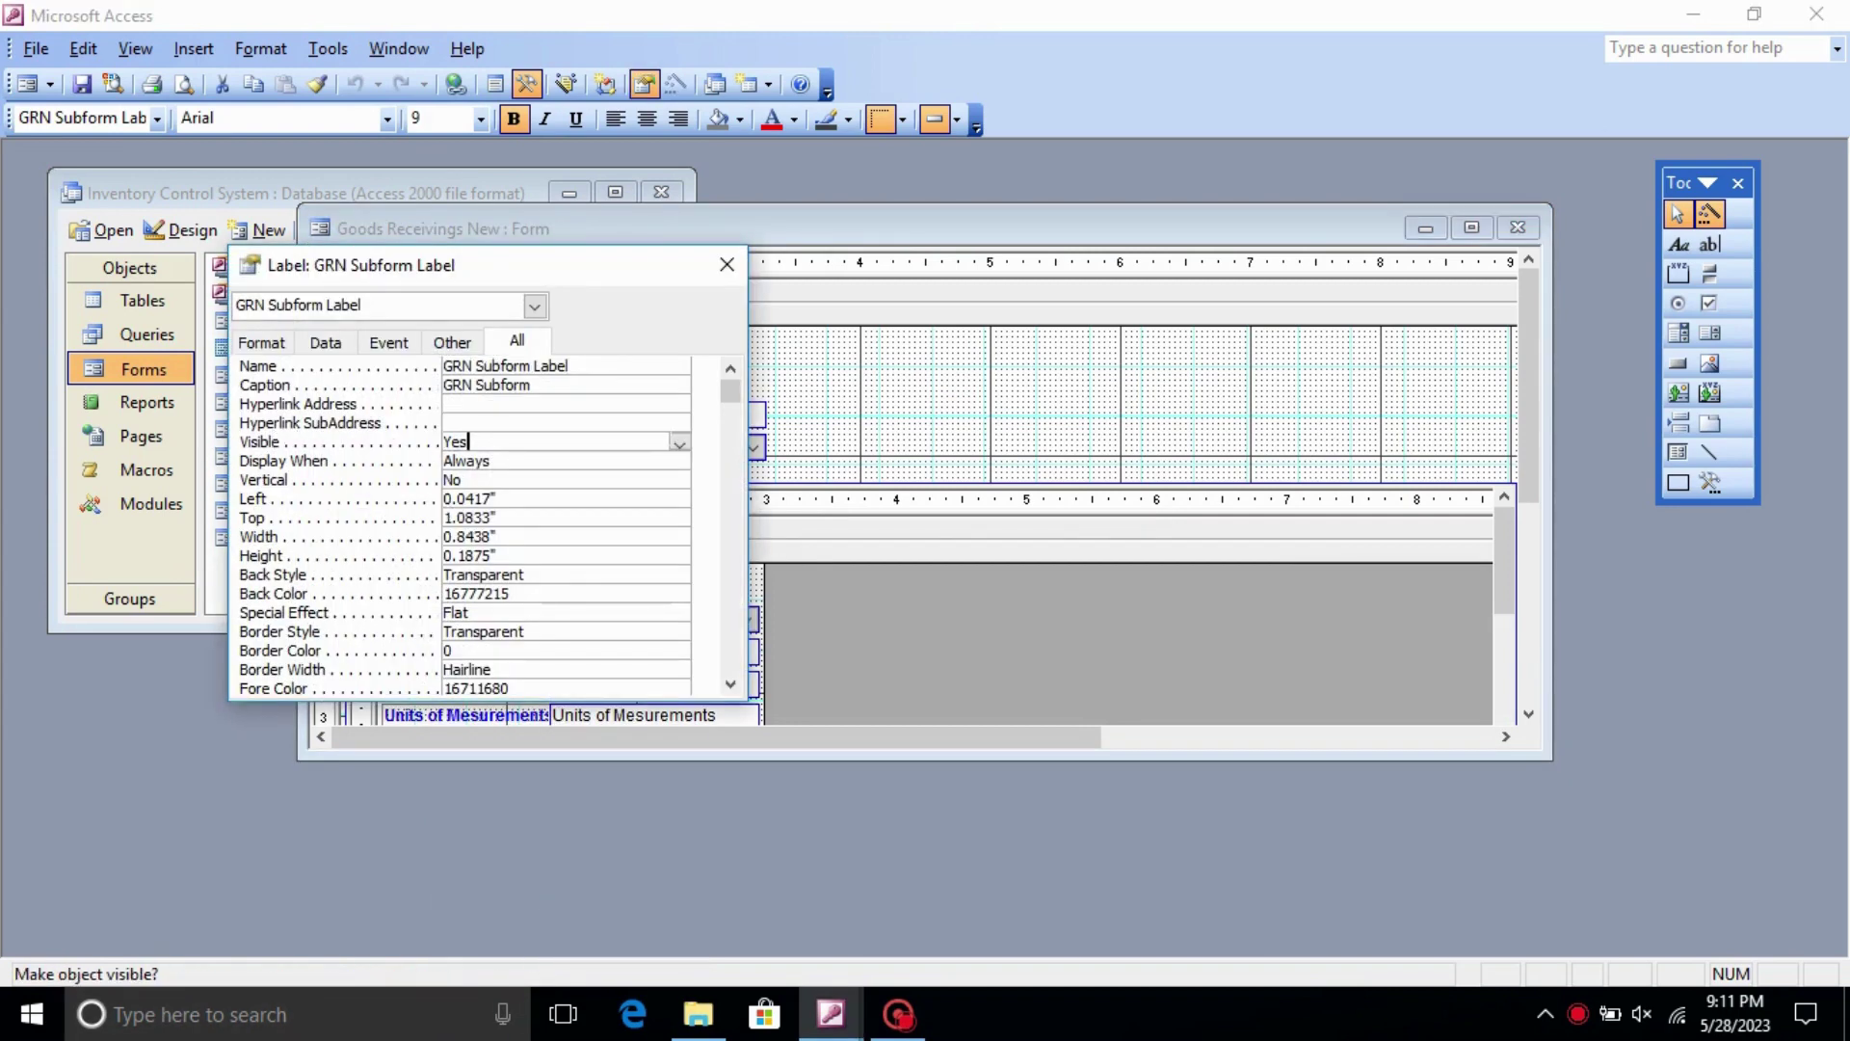
click(679, 442)
click(508, 480)
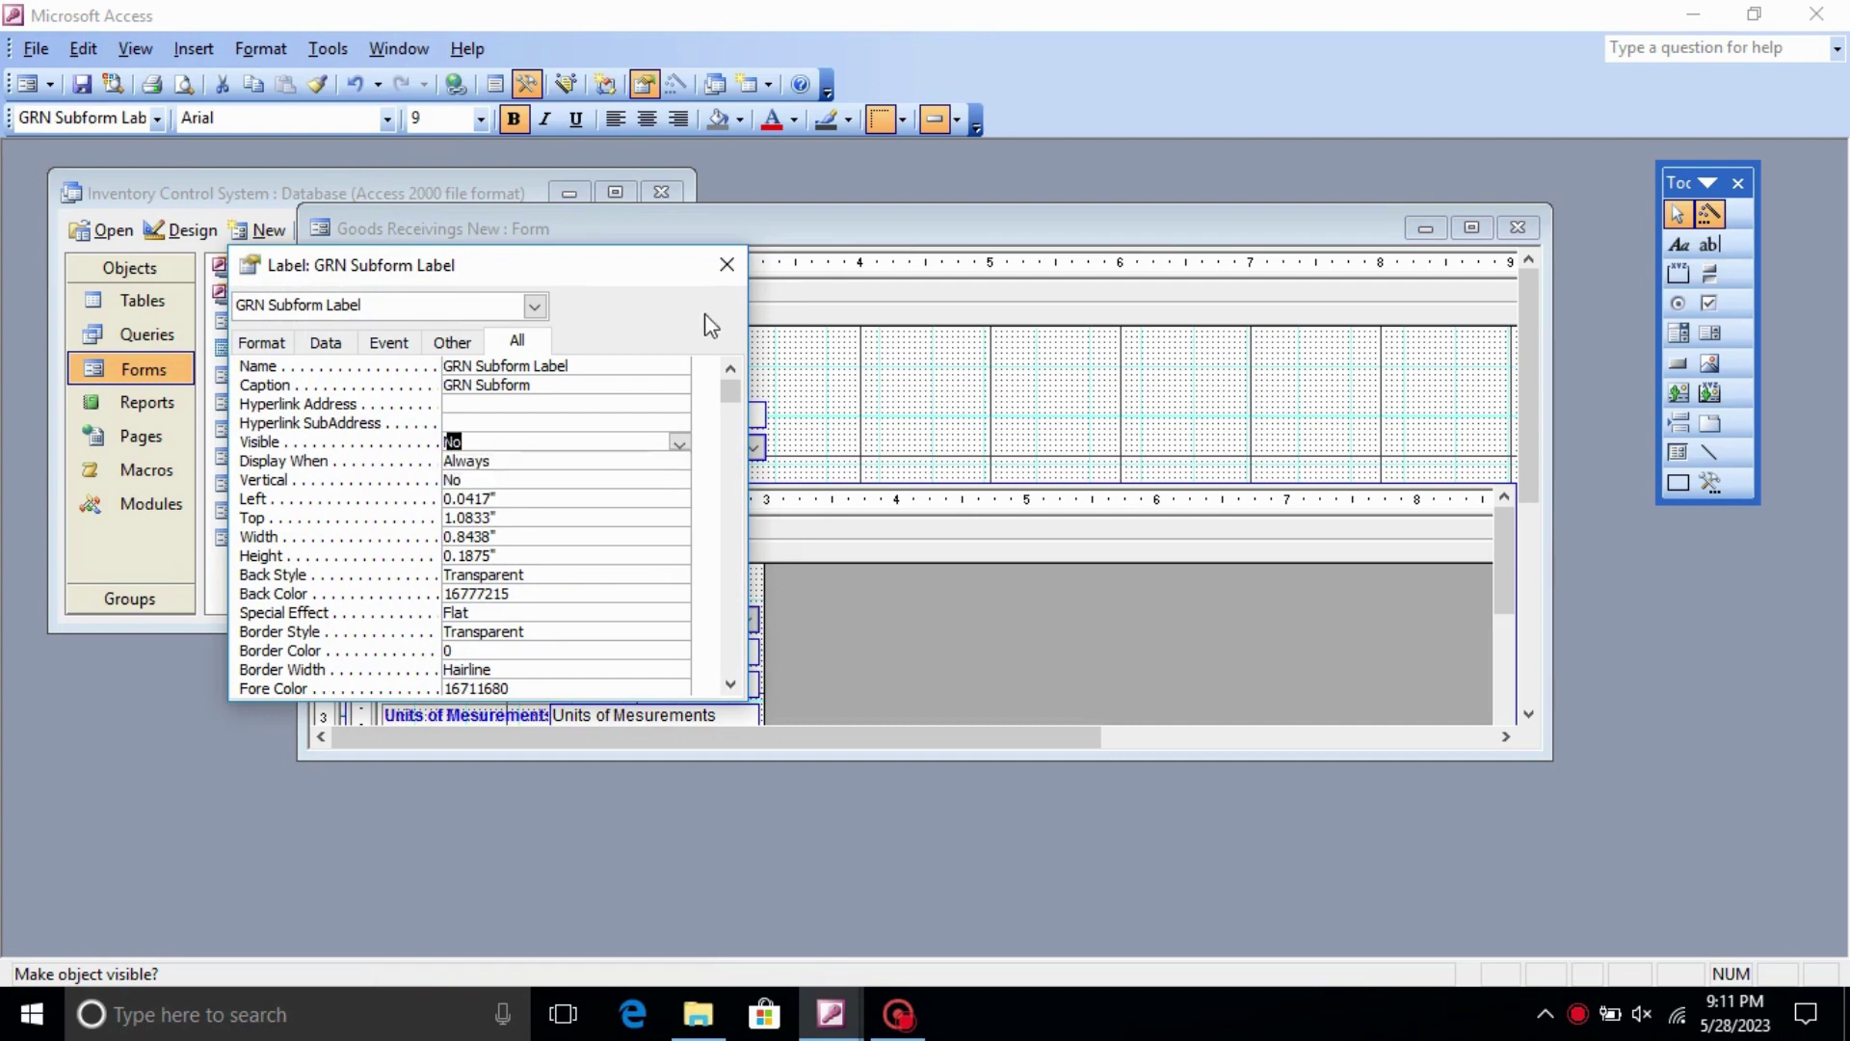
click(726, 264)
click(27, 84)
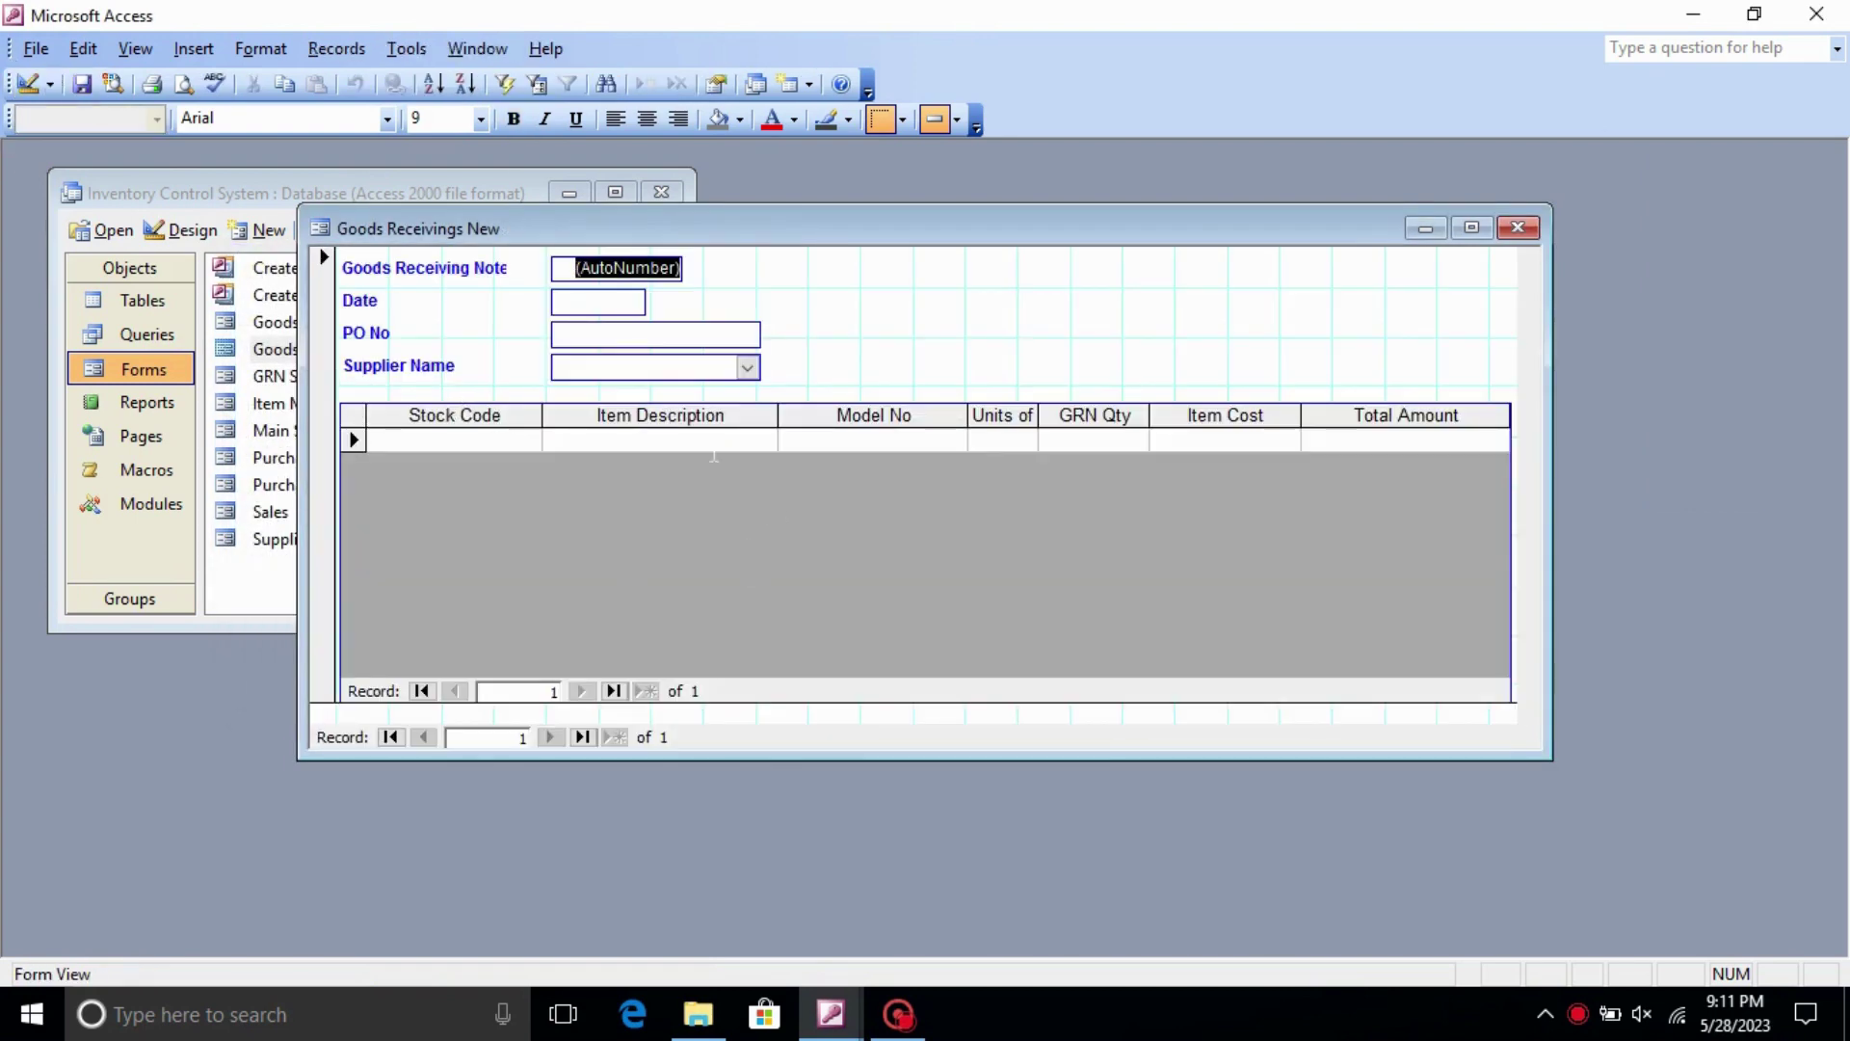
- Fill in the goods receiving header with the date 28/5, the purchase order number and supplier HERO HONDA
key(Tab)
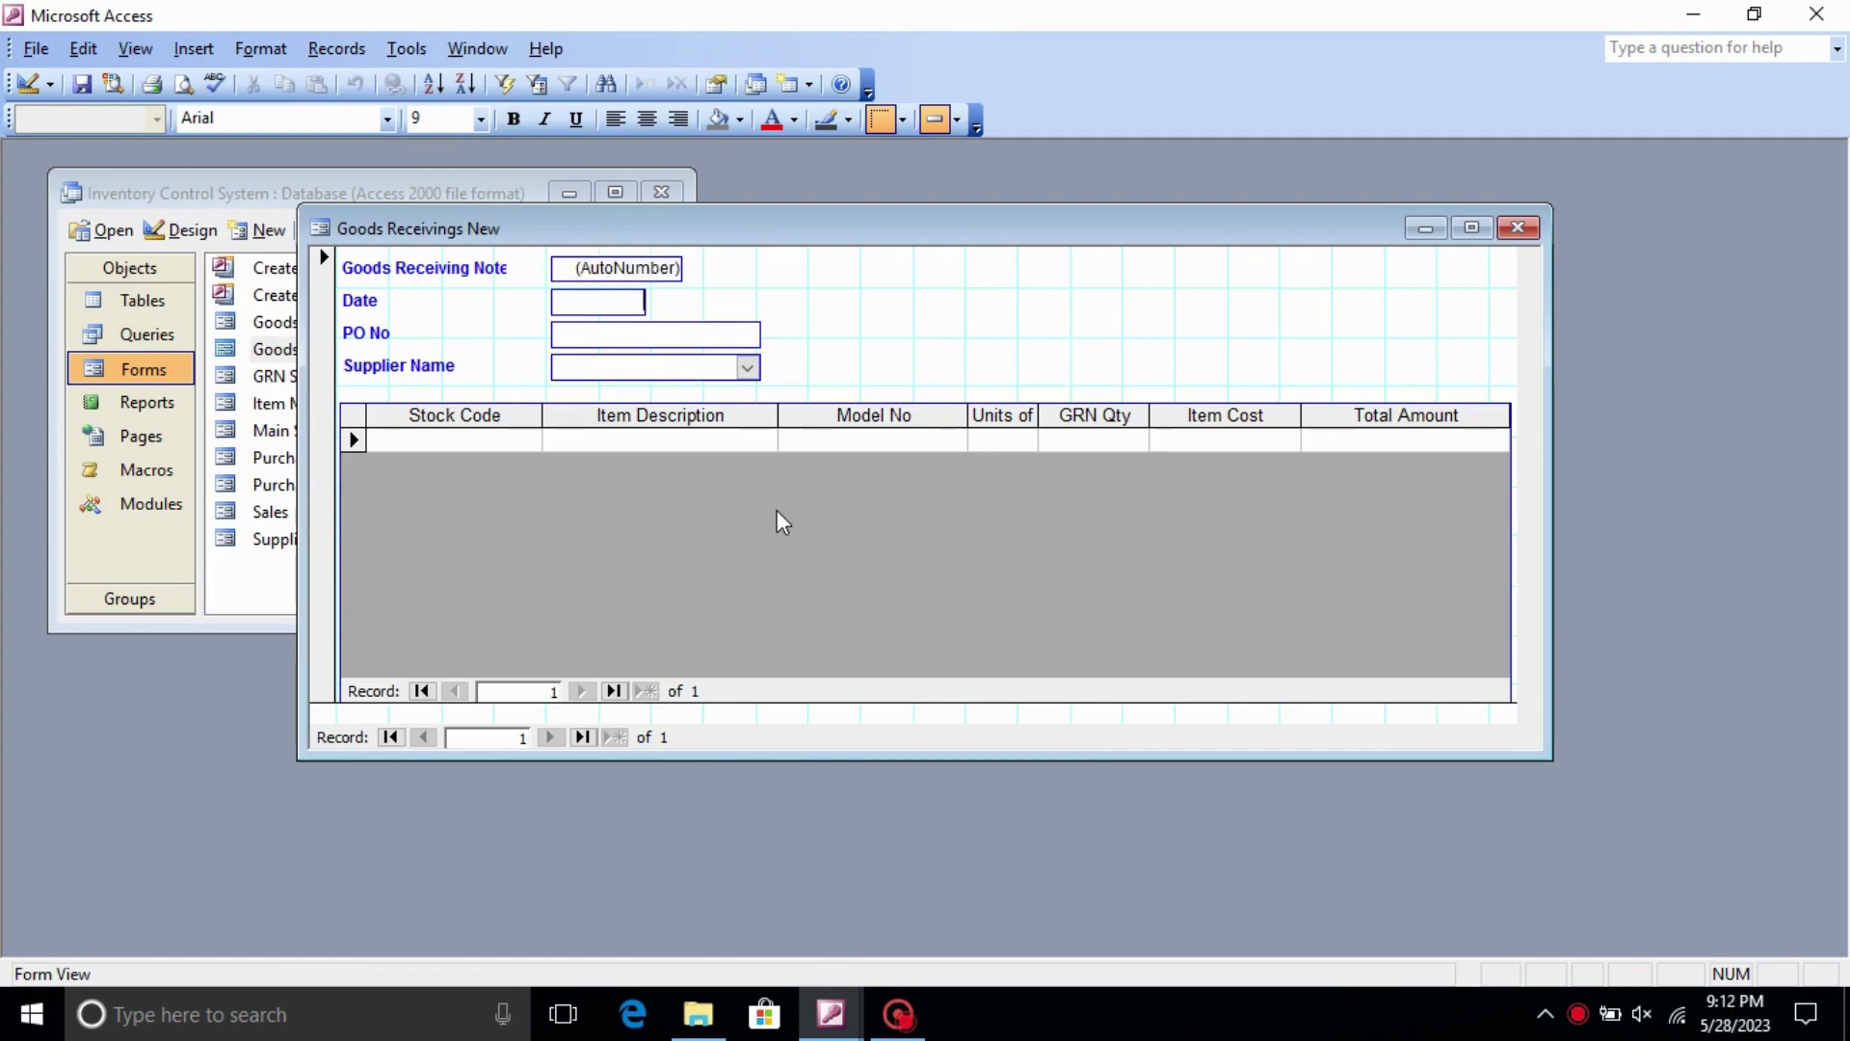
text(28/5)
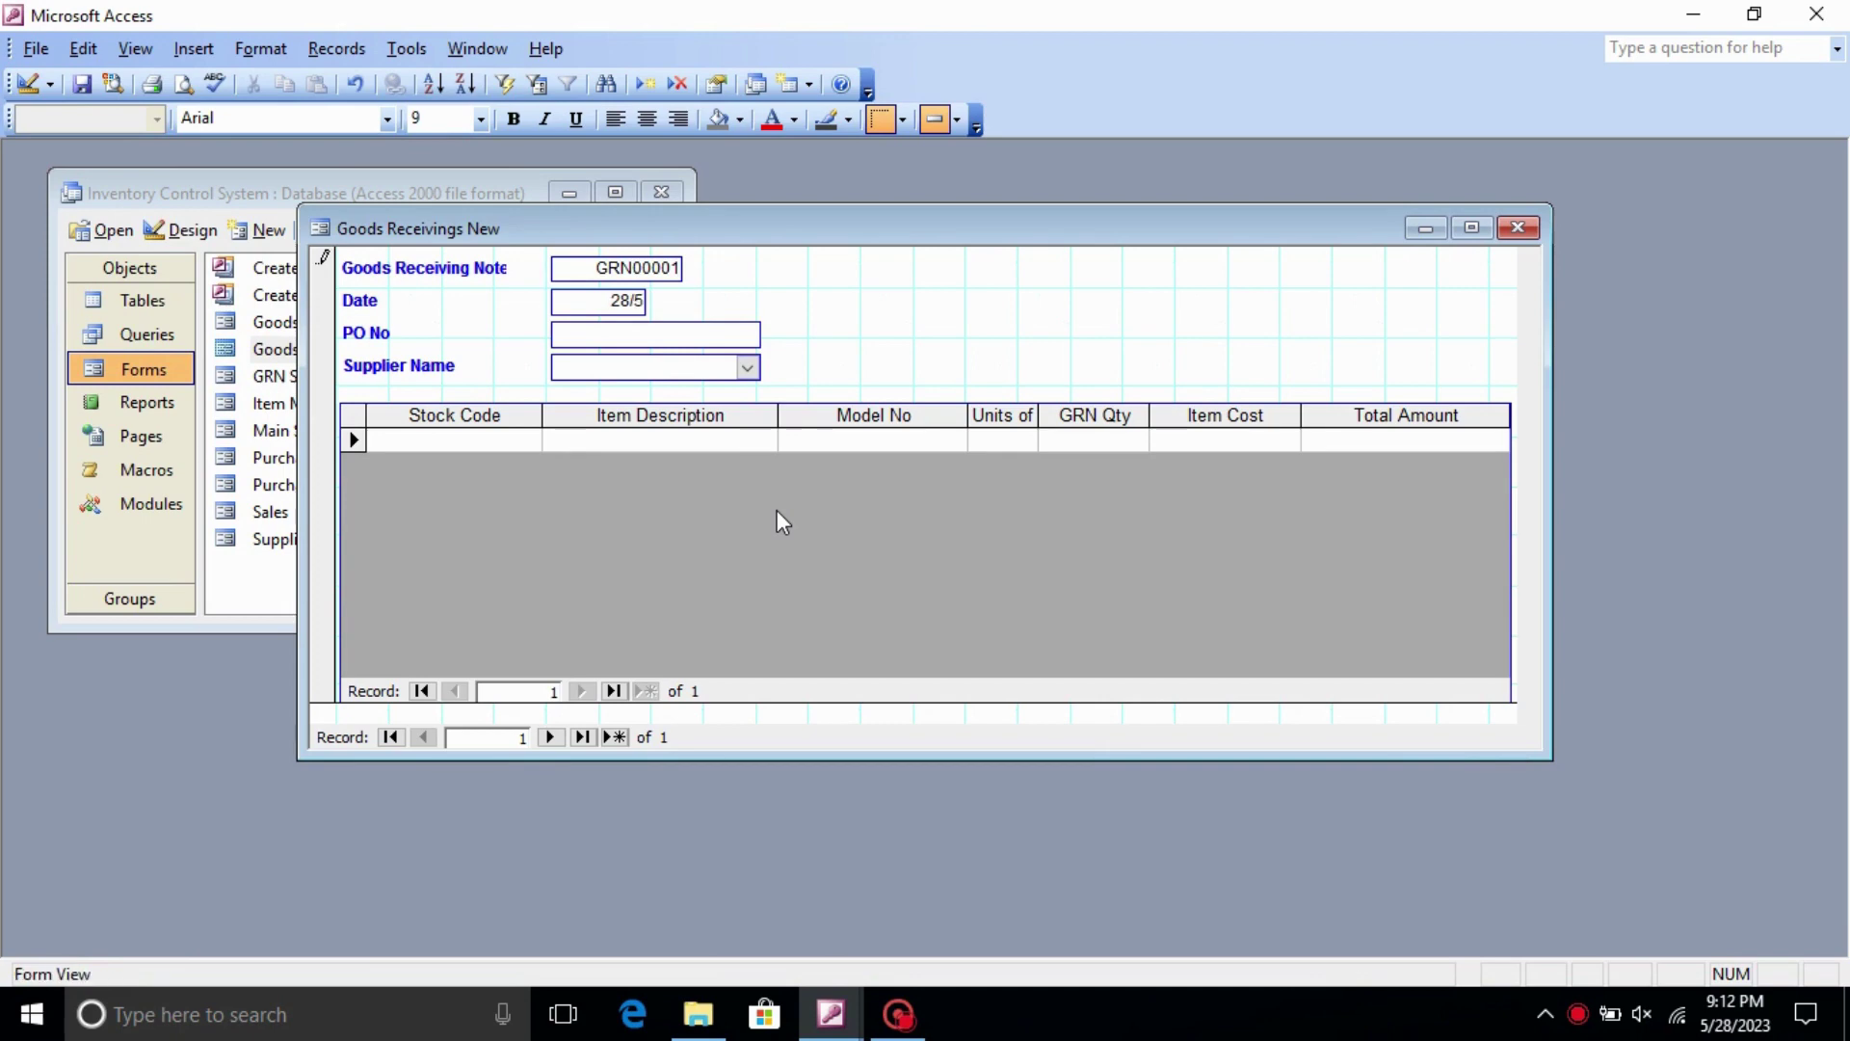
key(Tab)
text(PO00040)
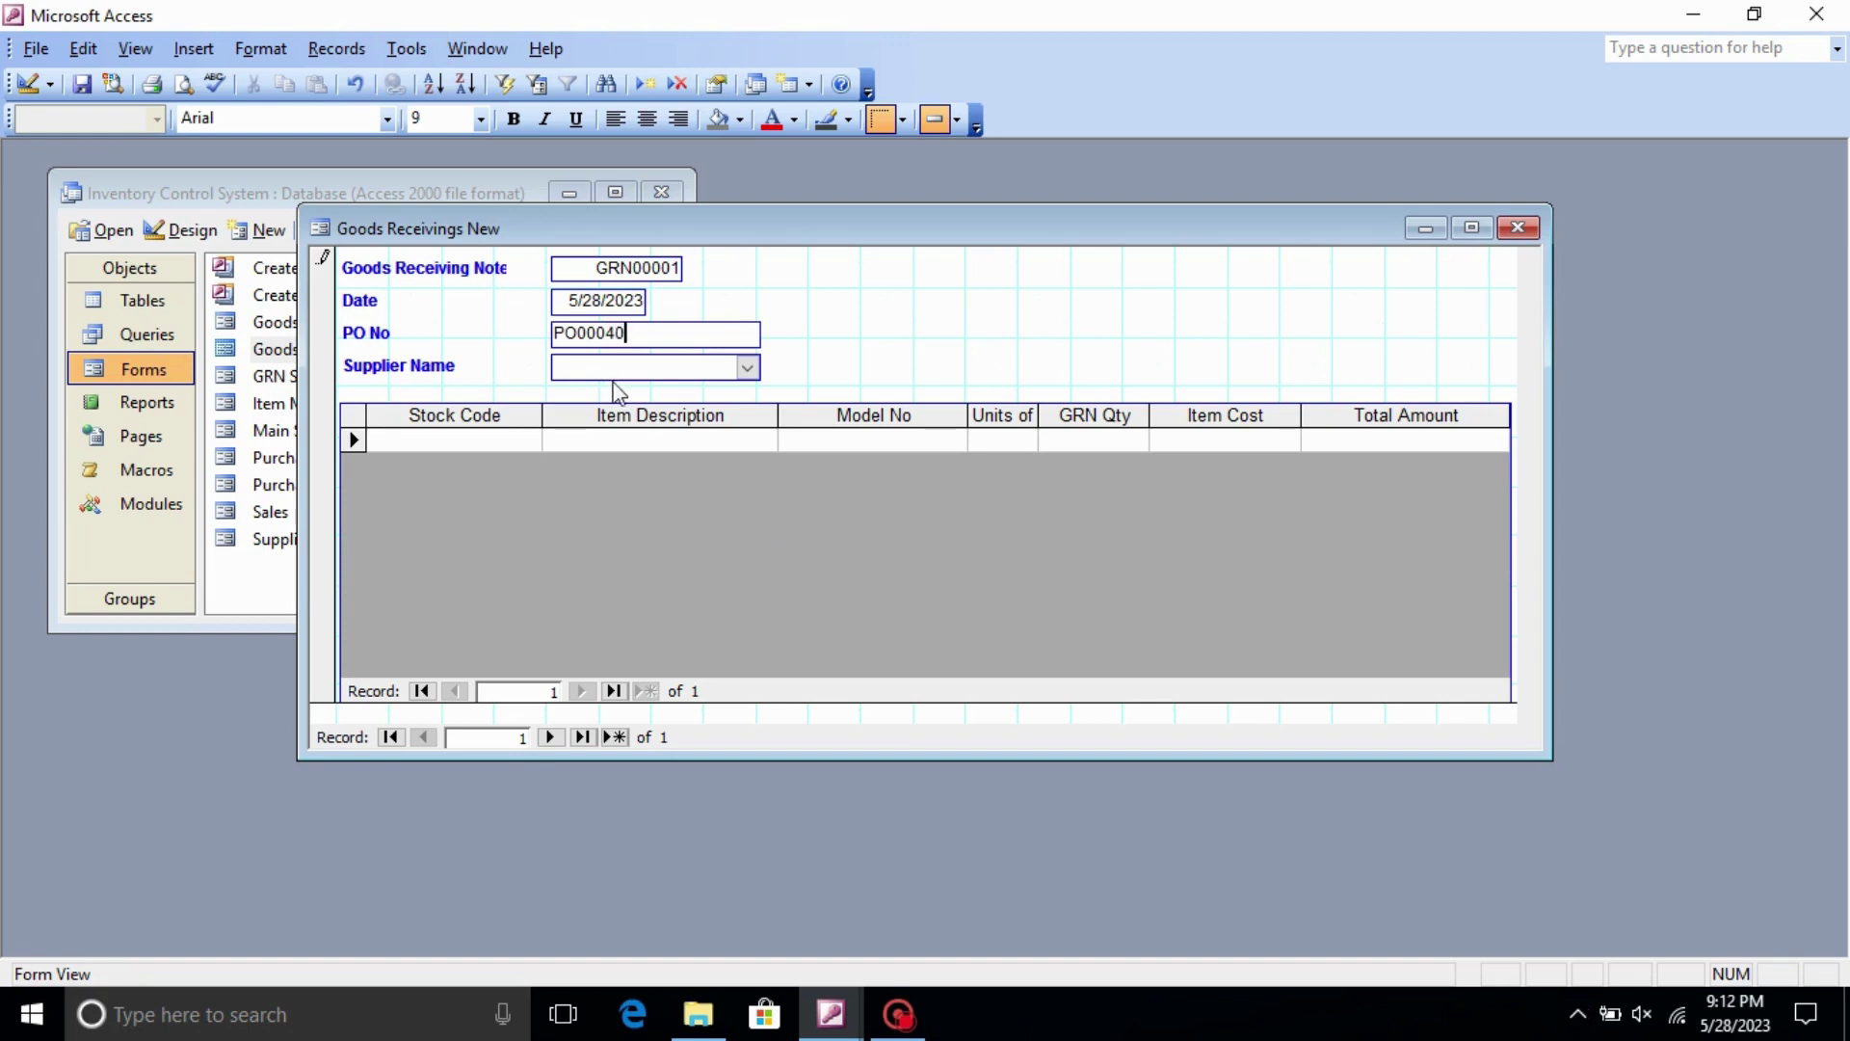
key(Tab)
click(750, 369)
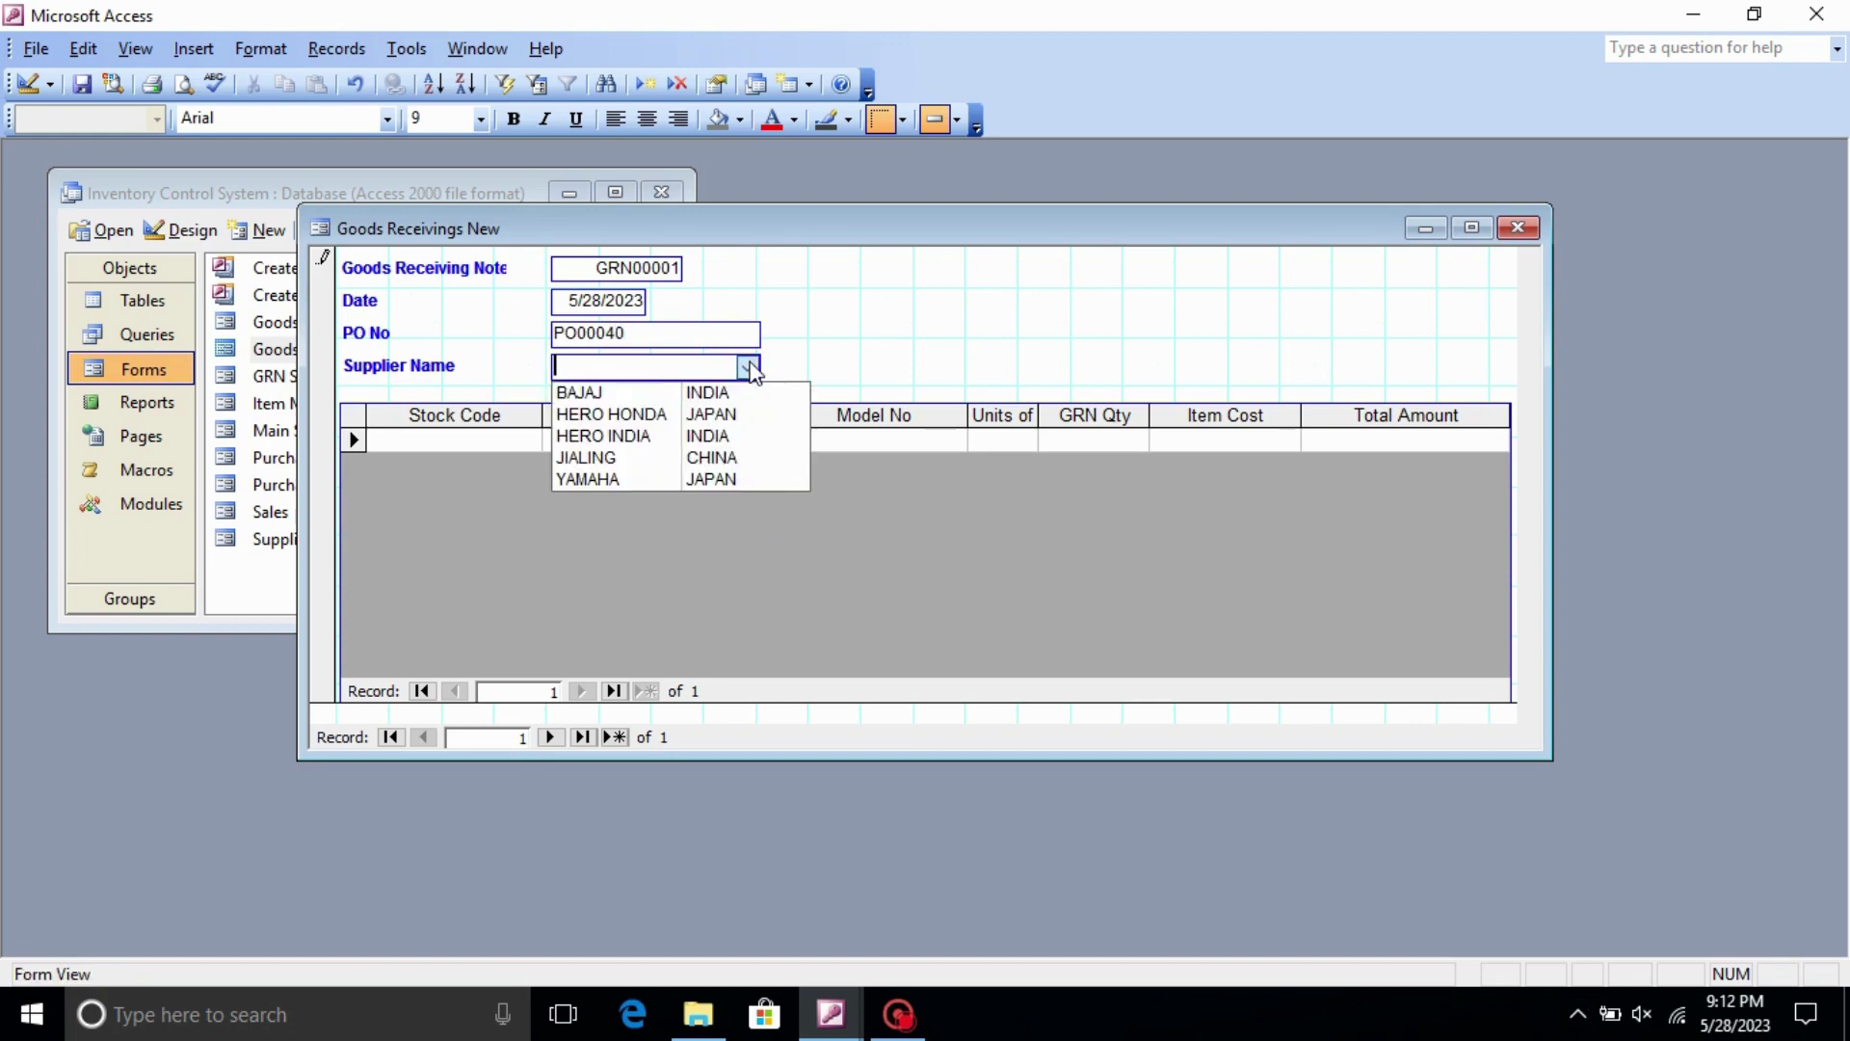
click(636, 414)
key(Tab)
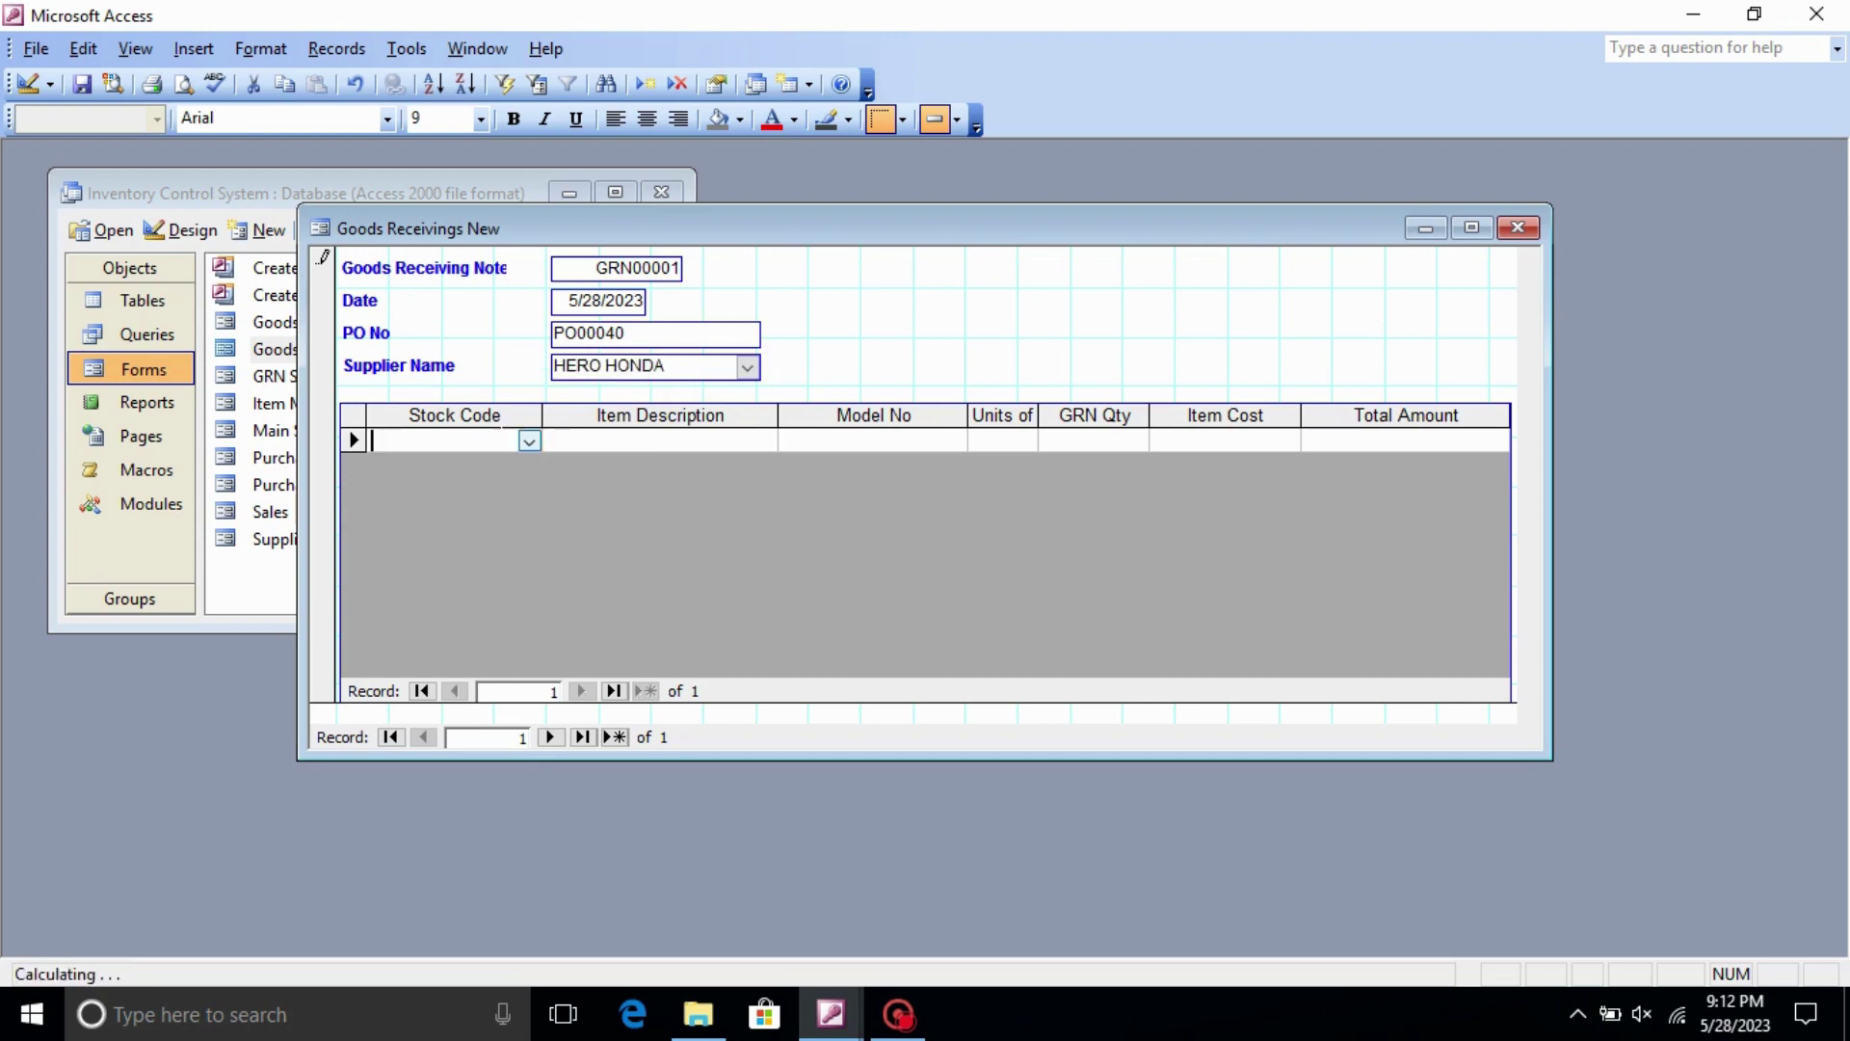
- Enter stock code HE10FNDACB001 on the first receipt line with a GRN Qty of 500
click(529, 440)
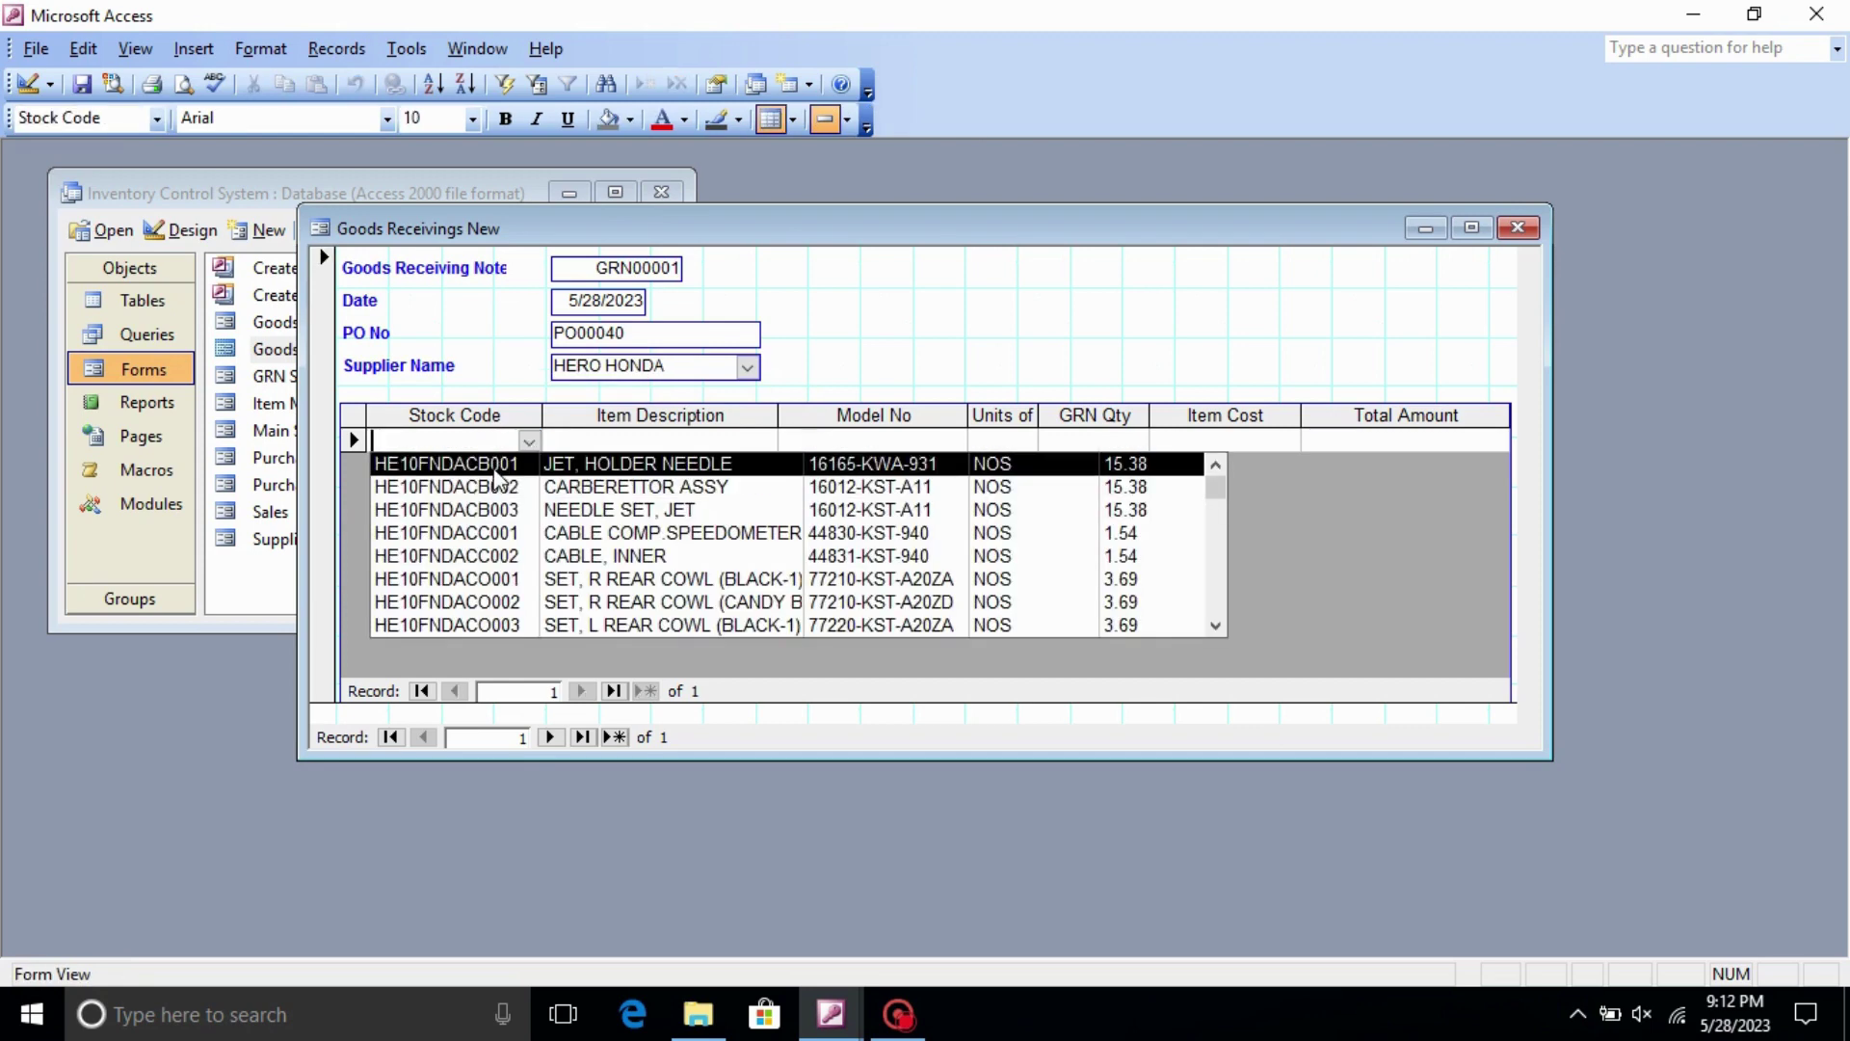
click(494, 470)
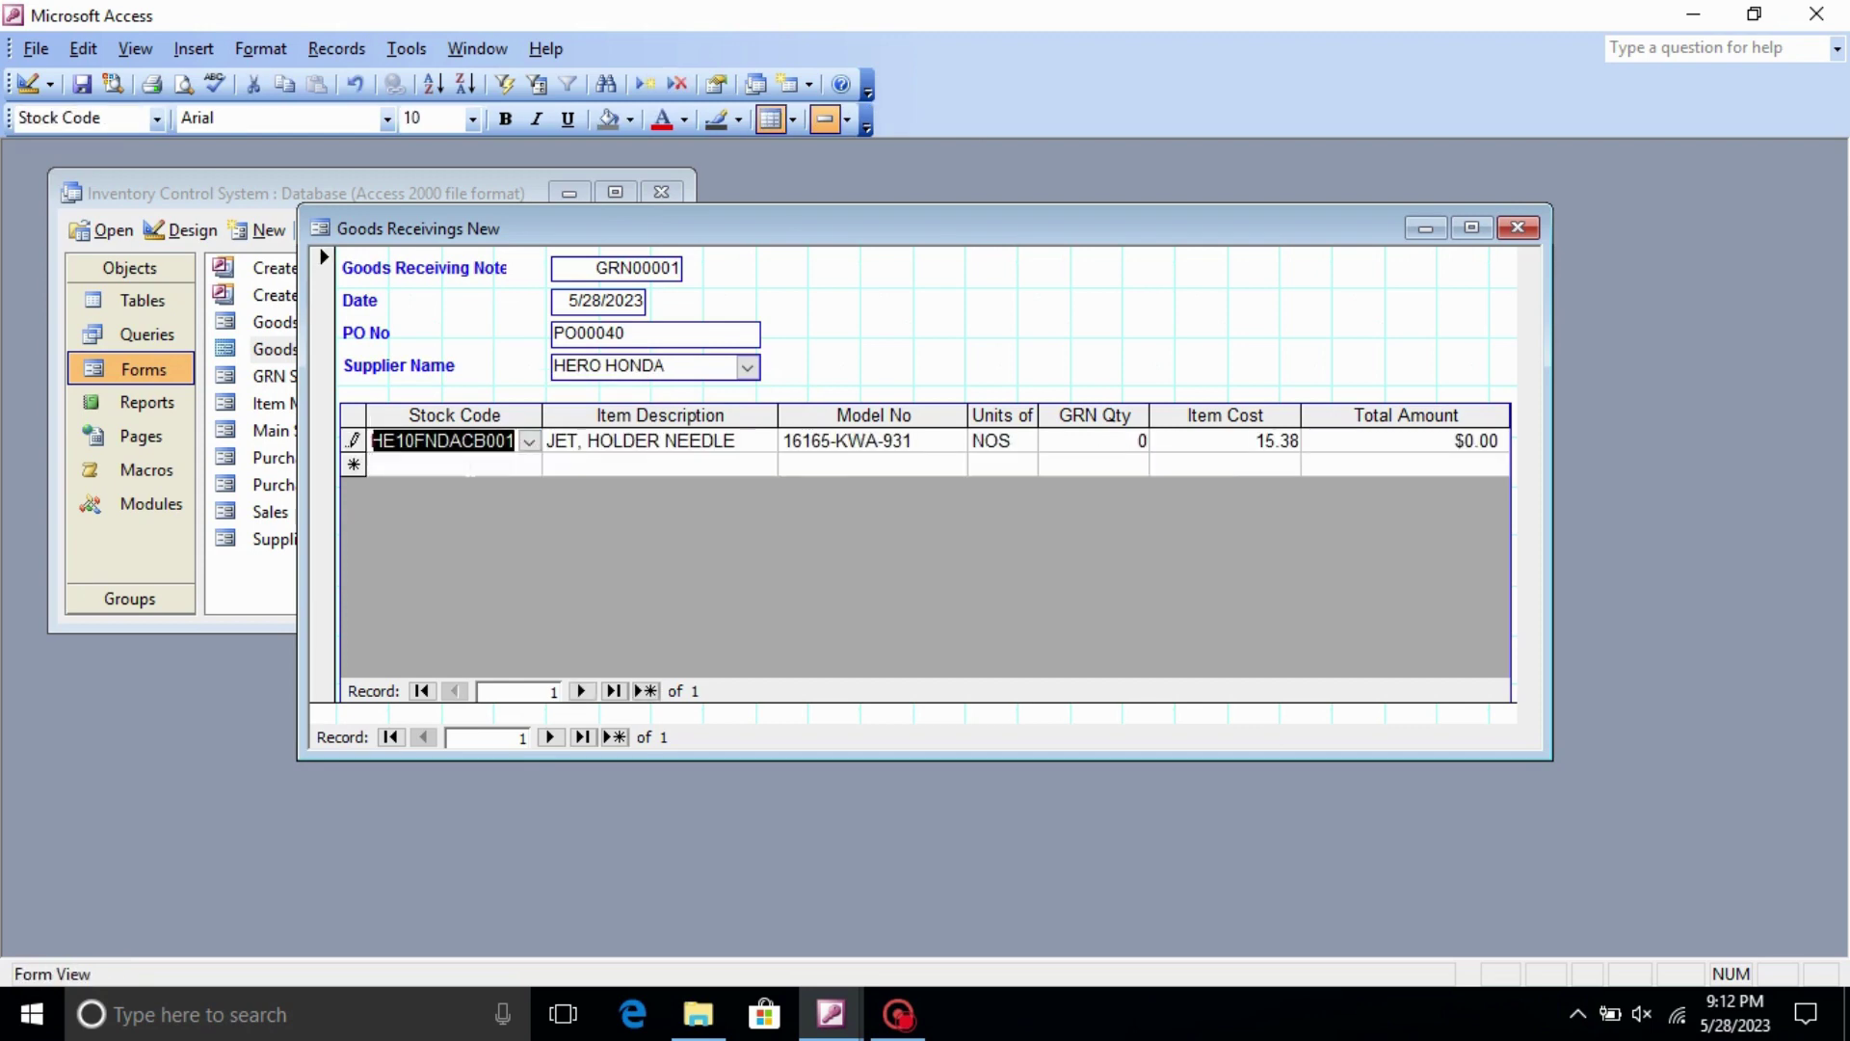
key(Tab)
key(Tab)
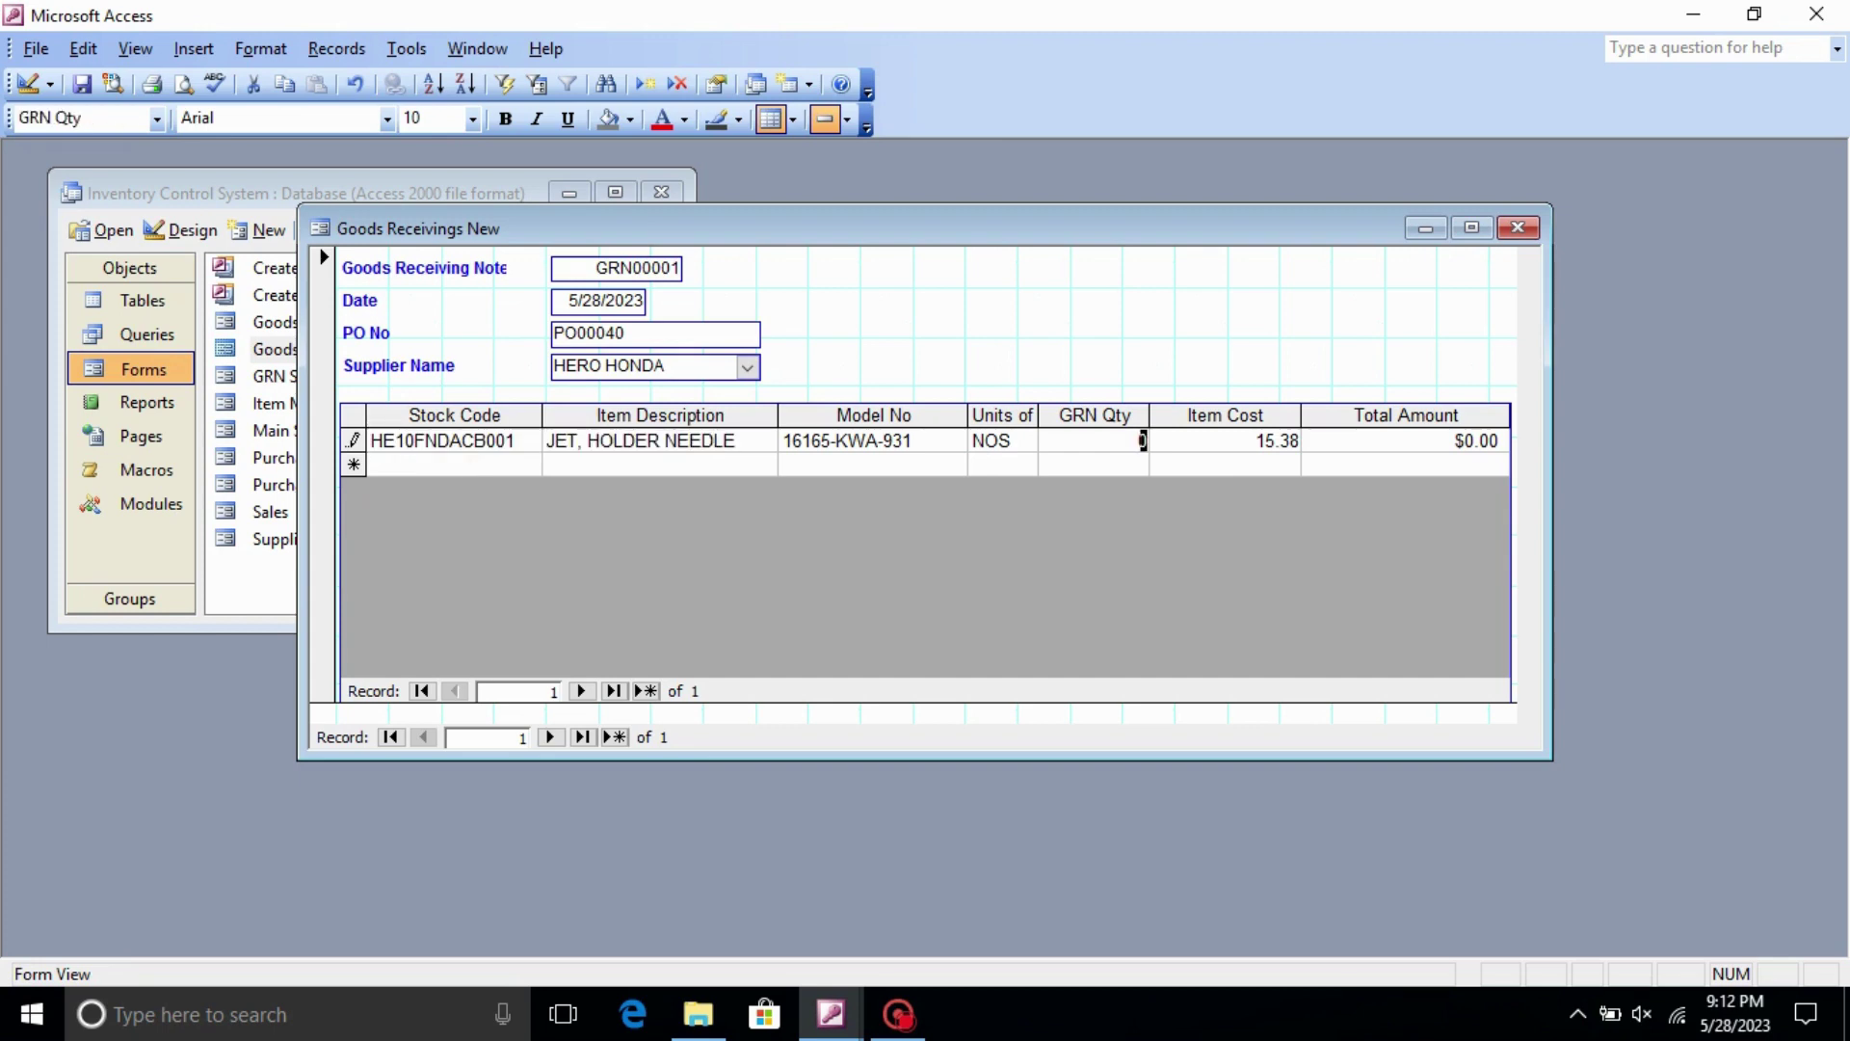
text(500)
key(Tab)
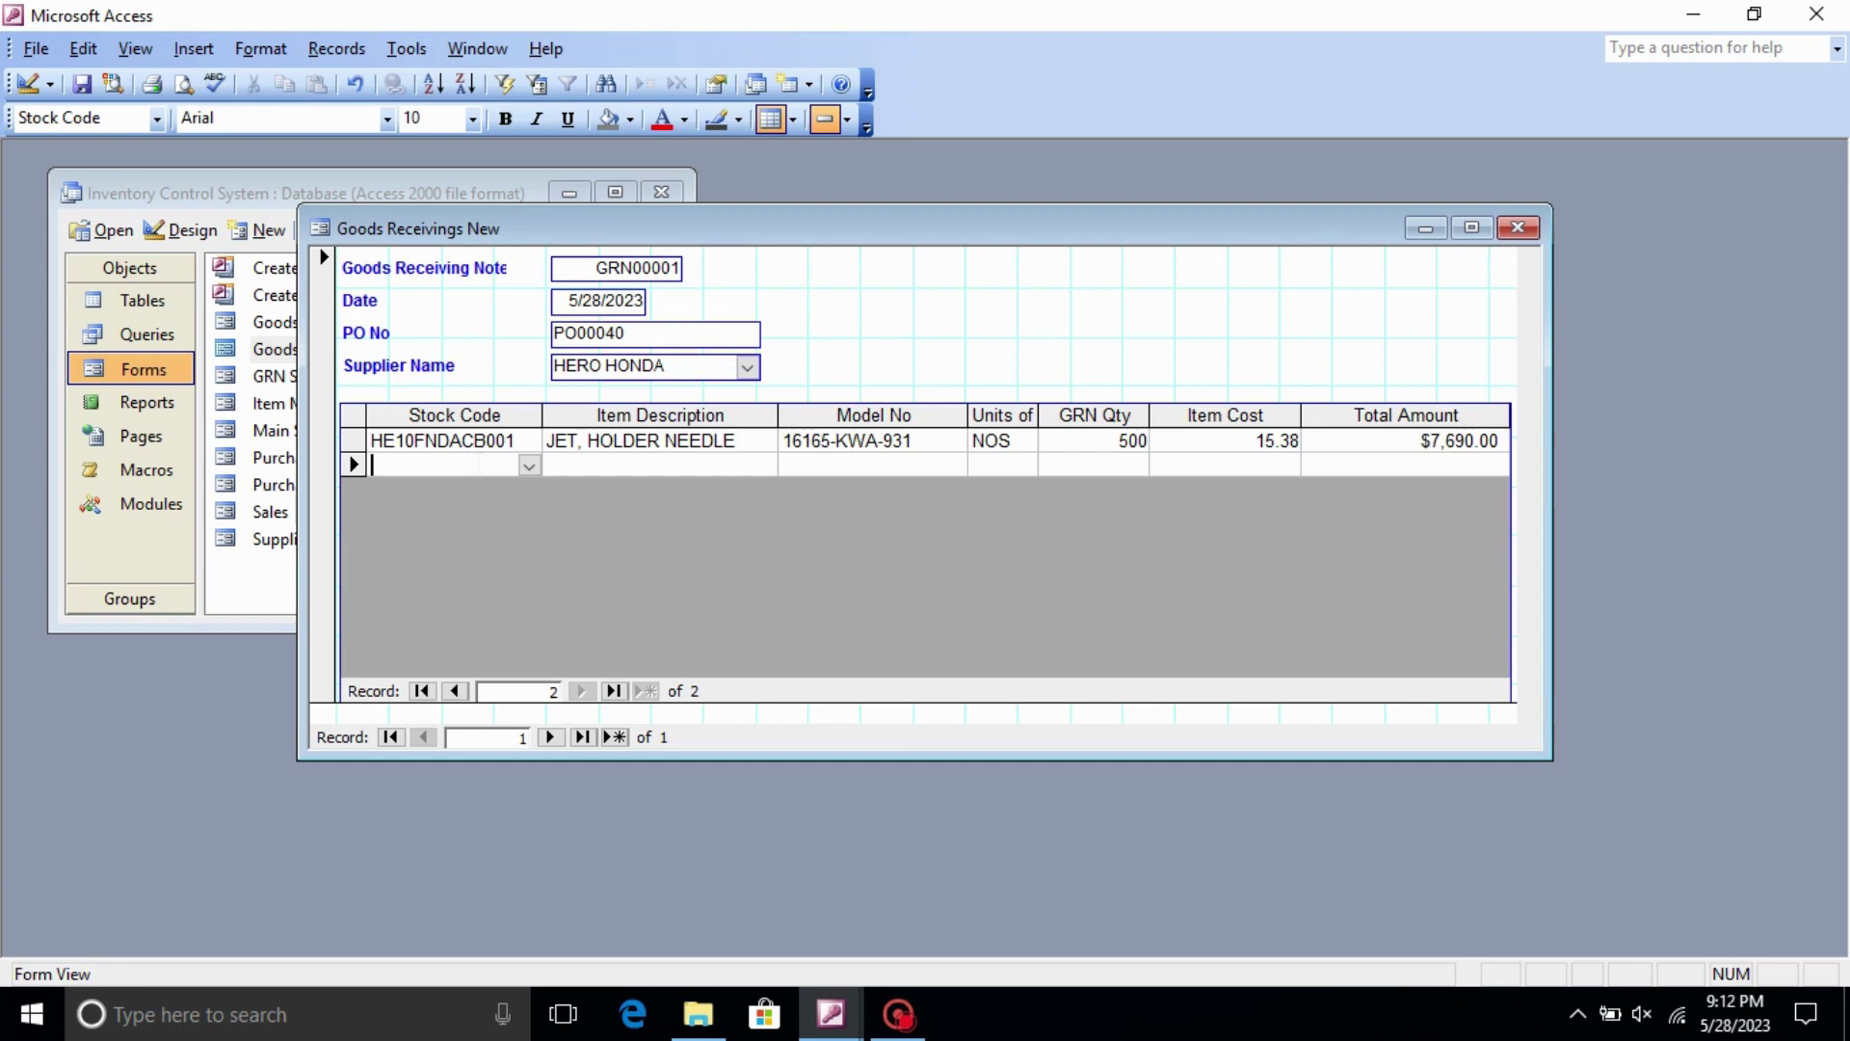
- Enter stock code HE10FNDACO003 on the second receipt line with a GRN Qty of 250
click(529, 467)
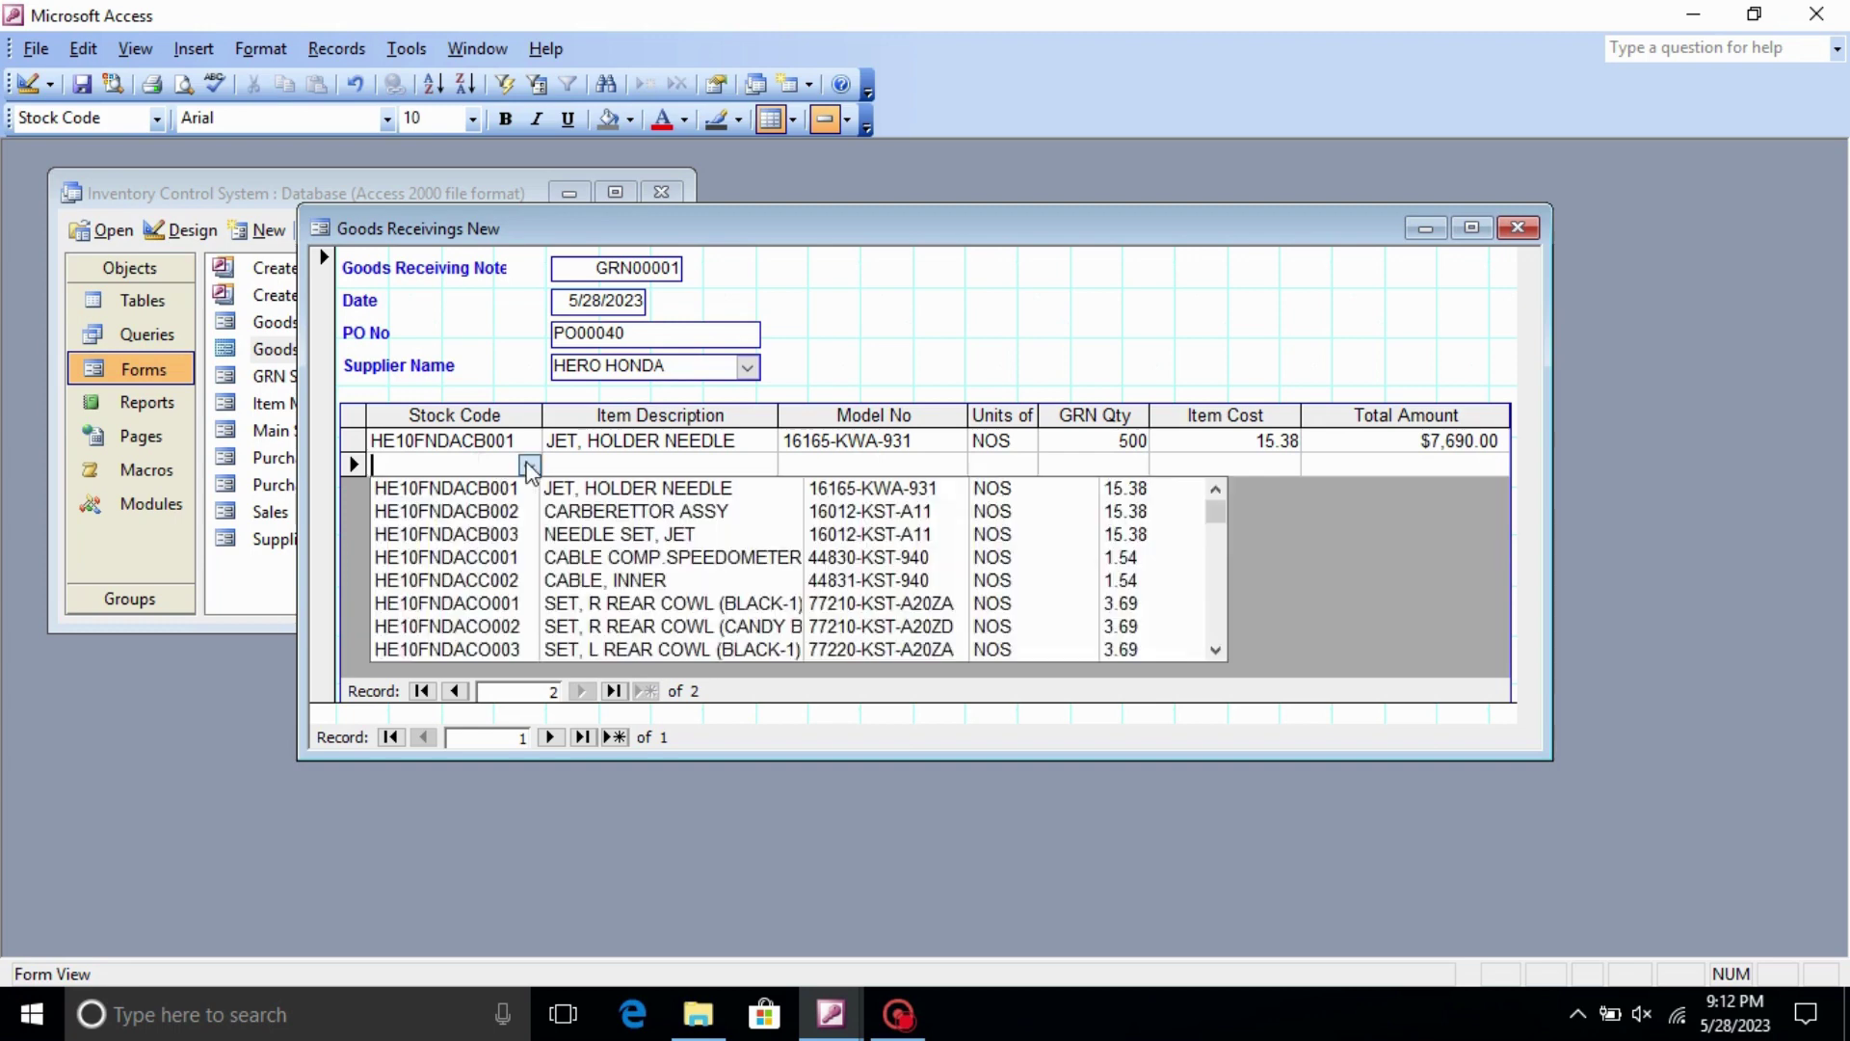
click(505, 645)
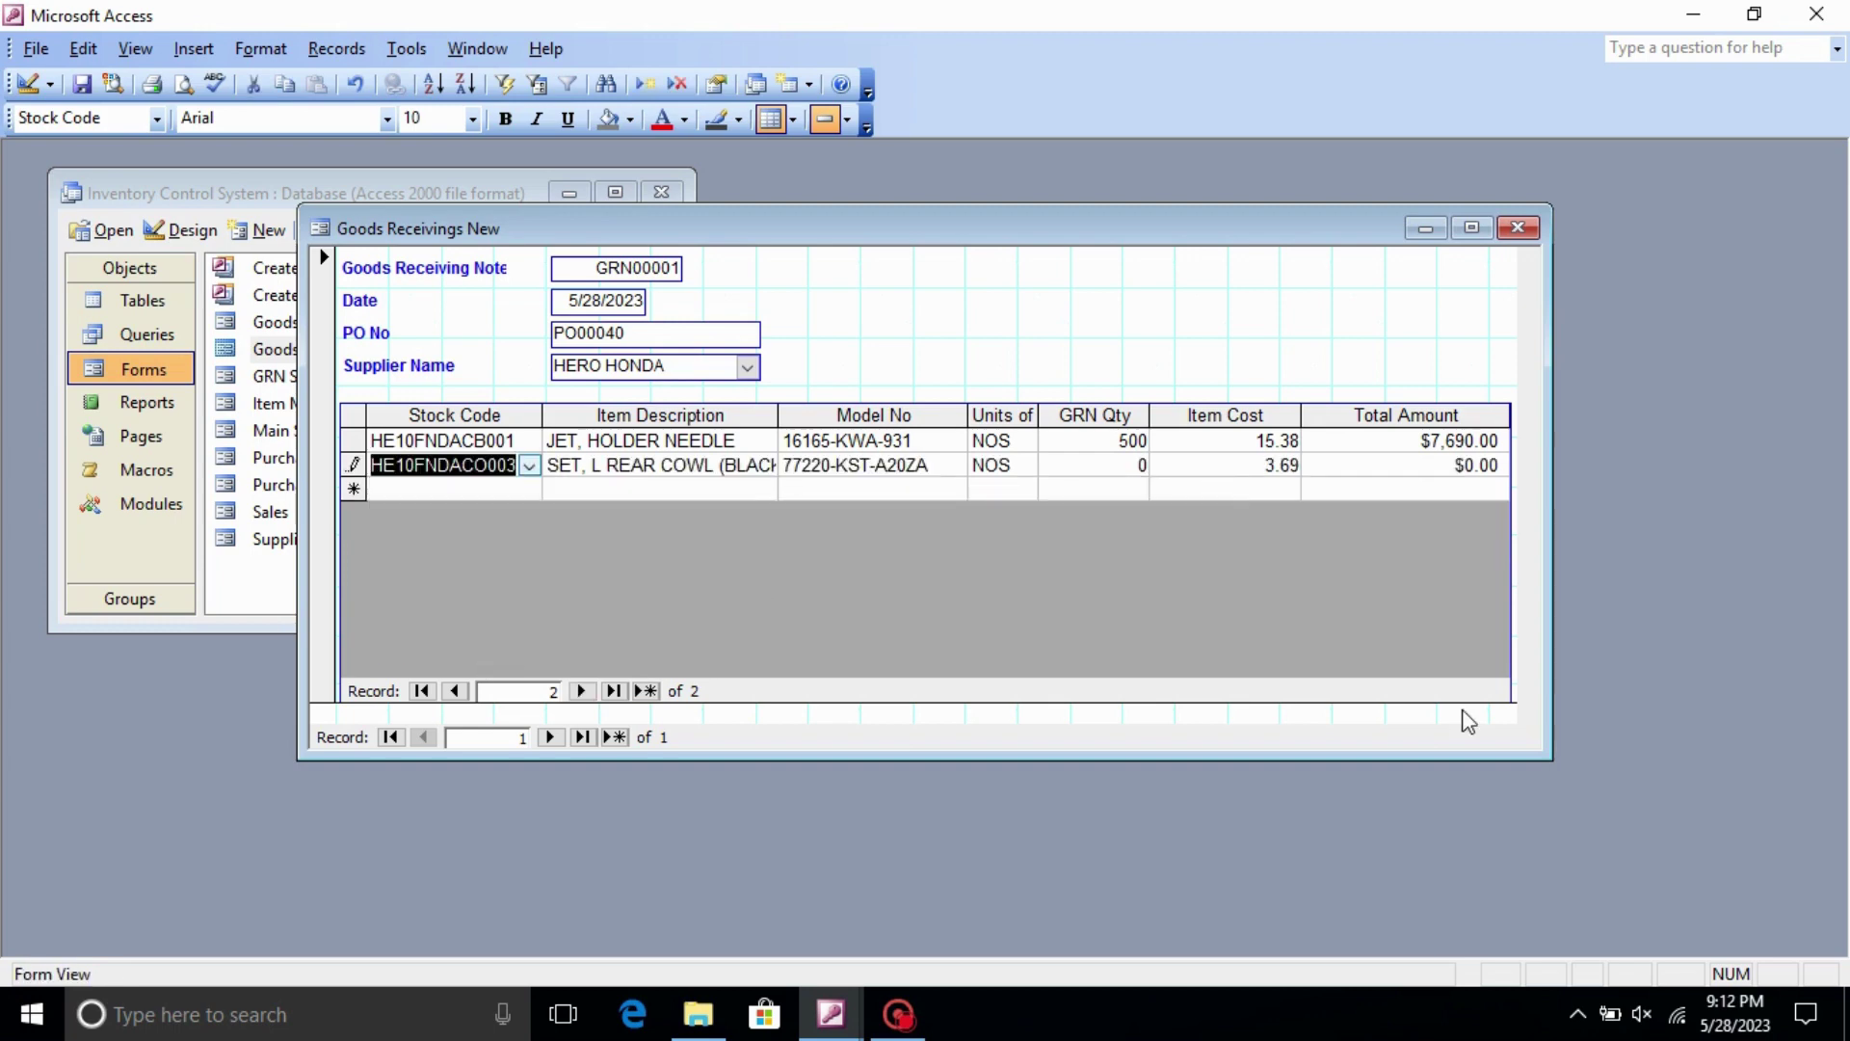
key(Tab)
key(Tab)
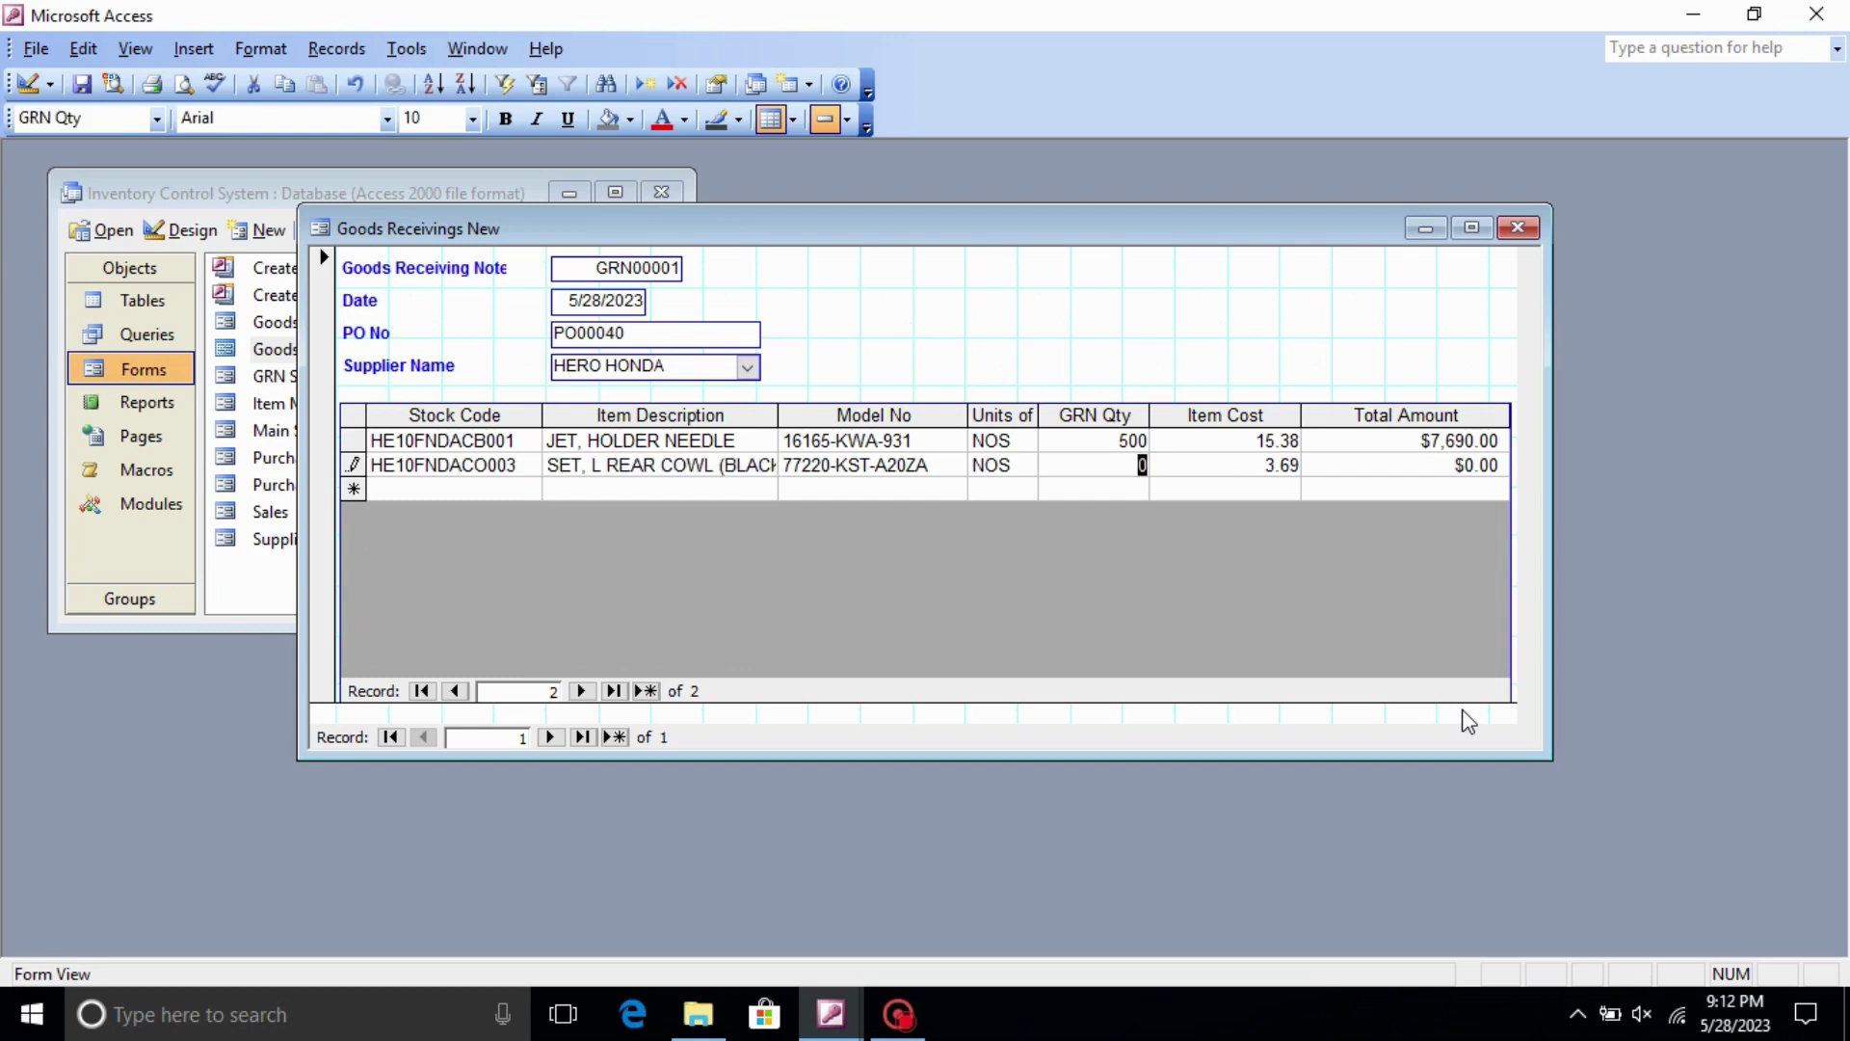
text(250)
key(Tab)
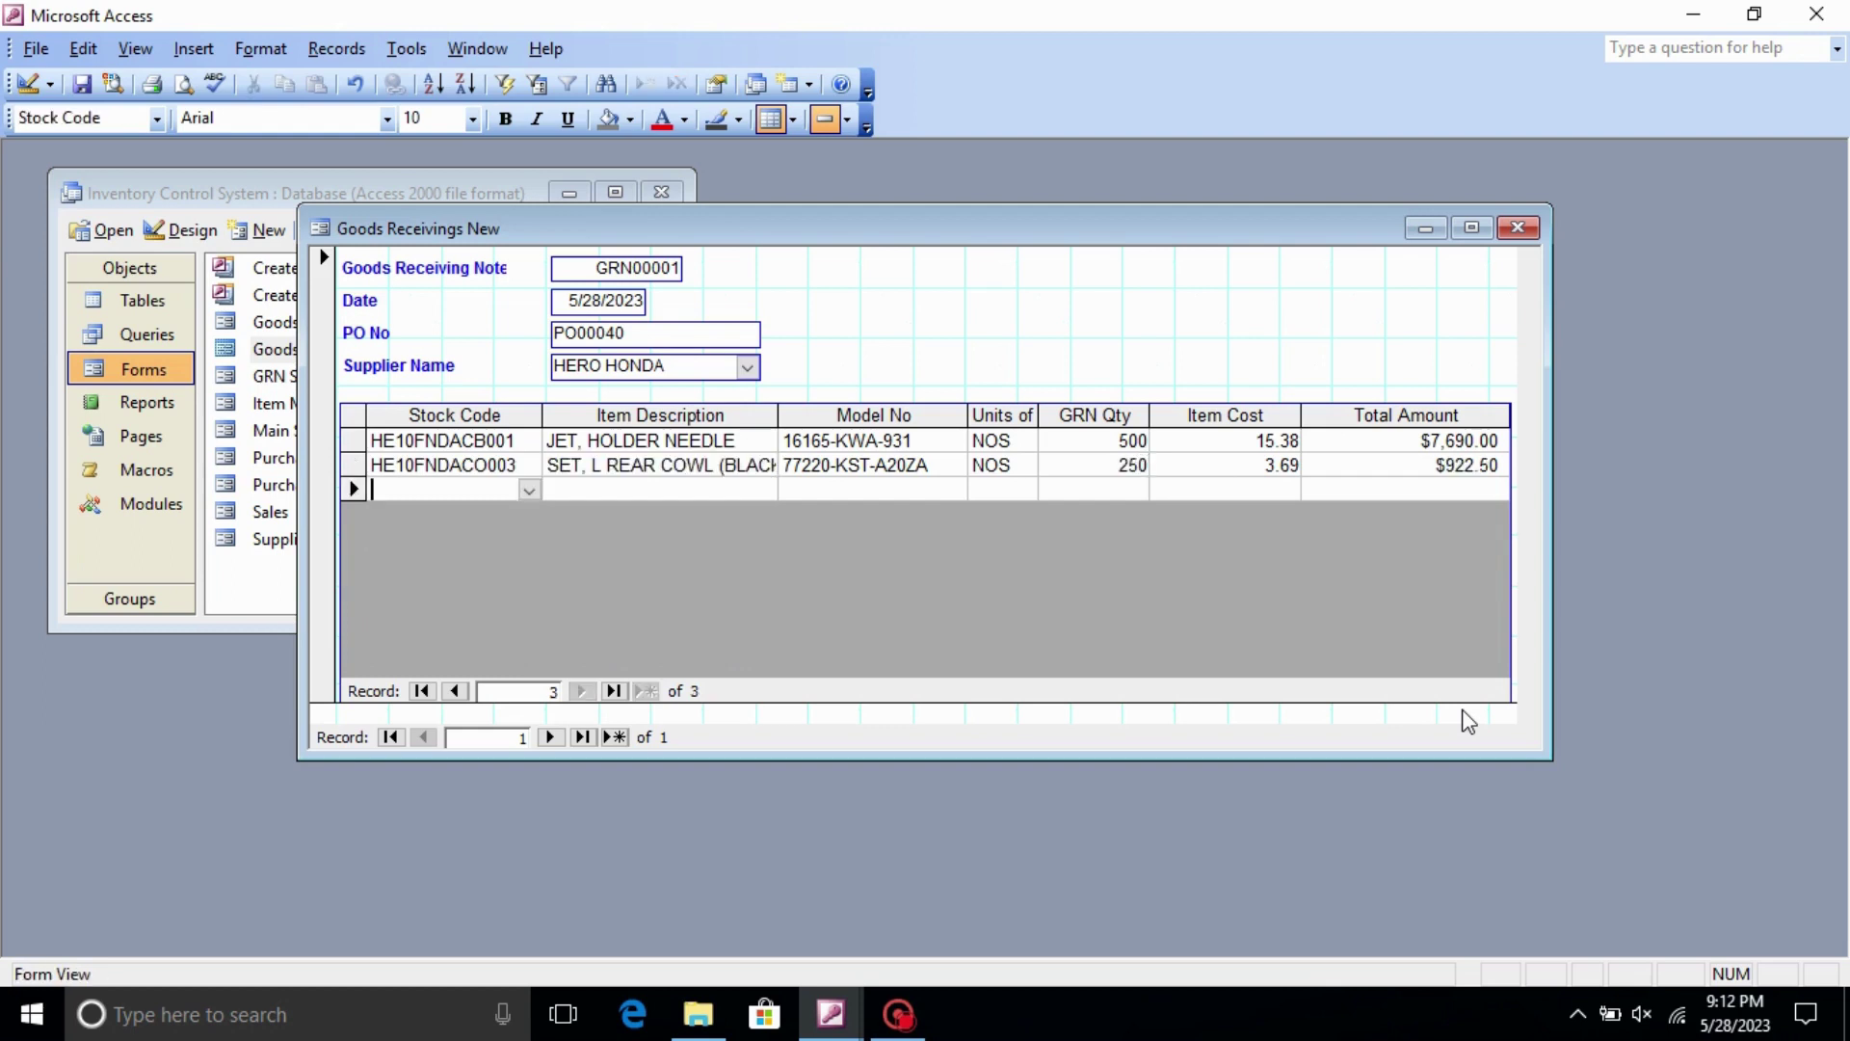
- Change the stock code on the second receipt line to HE10PLNACB003
click(530, 473)
scroll(485, 626, down, 5)
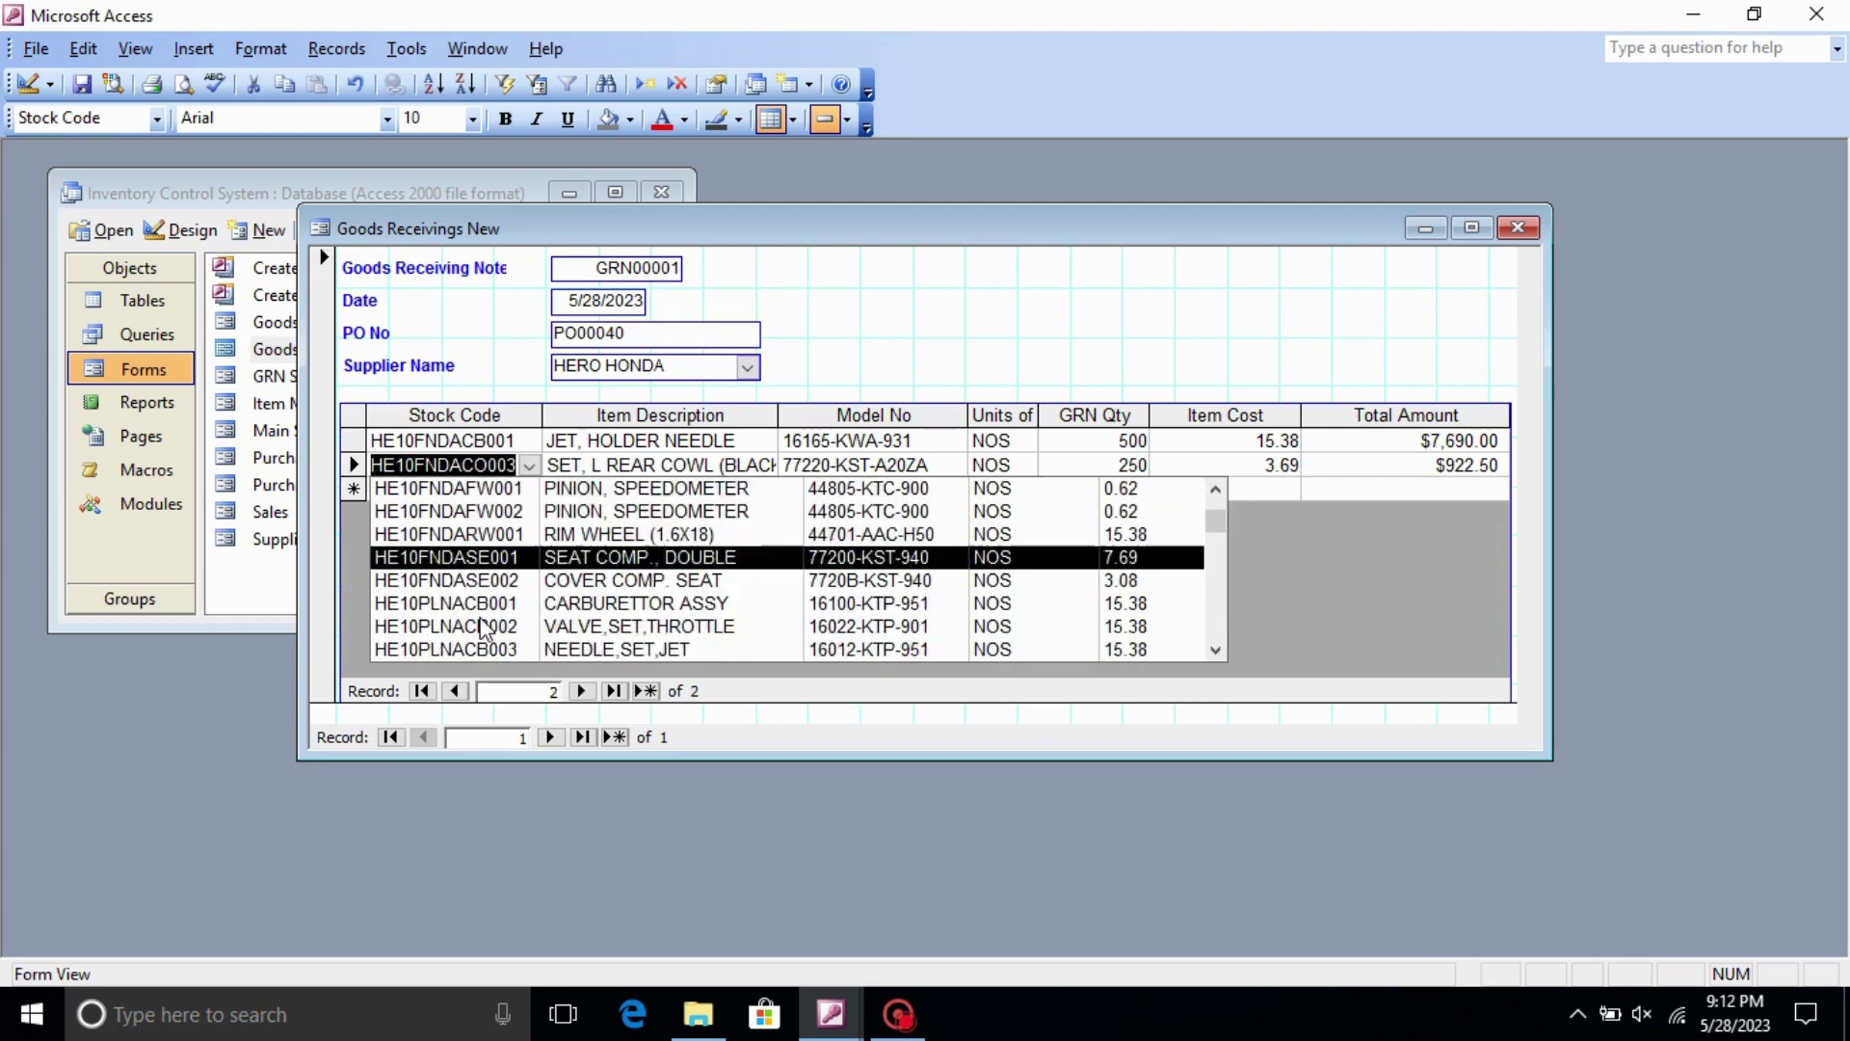
scroll(485, 626, down, 1)
click(484, 627)
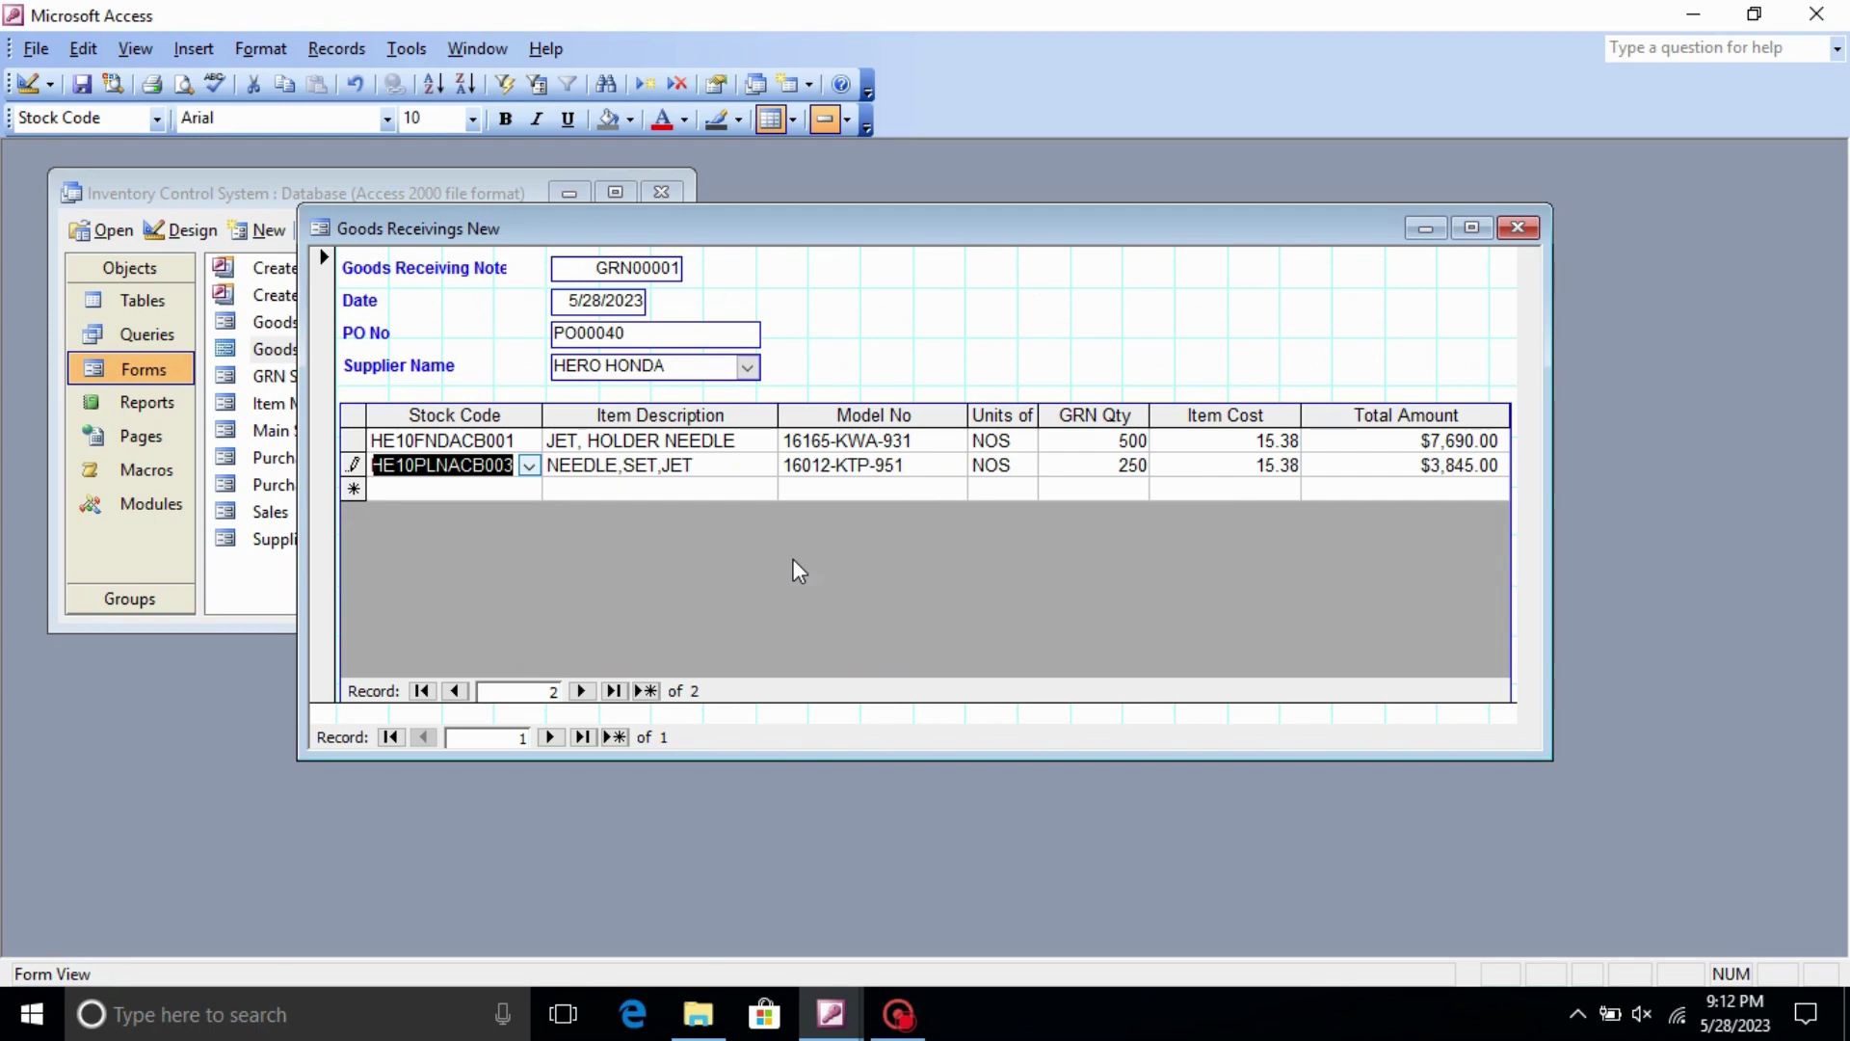
- Enter stock code HE10FNDACR003 on the third receipt line with a GRN Qty of 100
click(530, 489)
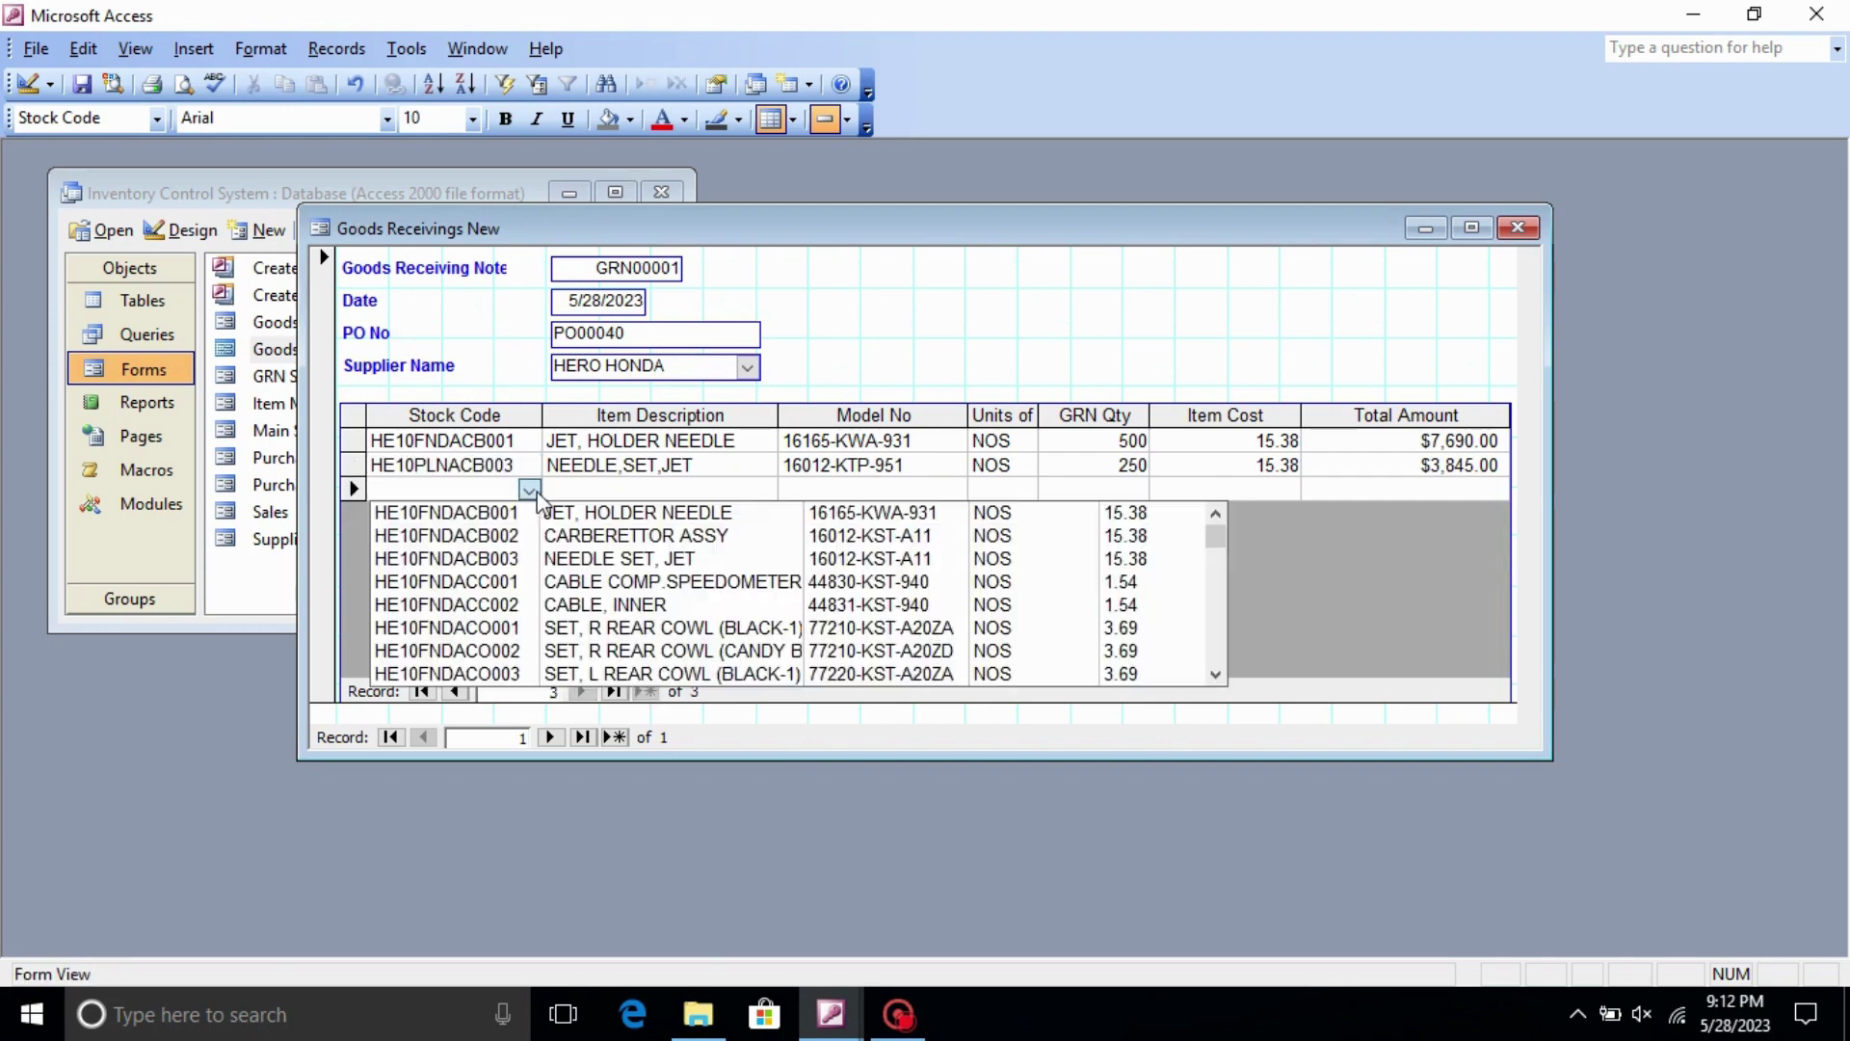
scroll(506, 680, down, 3)
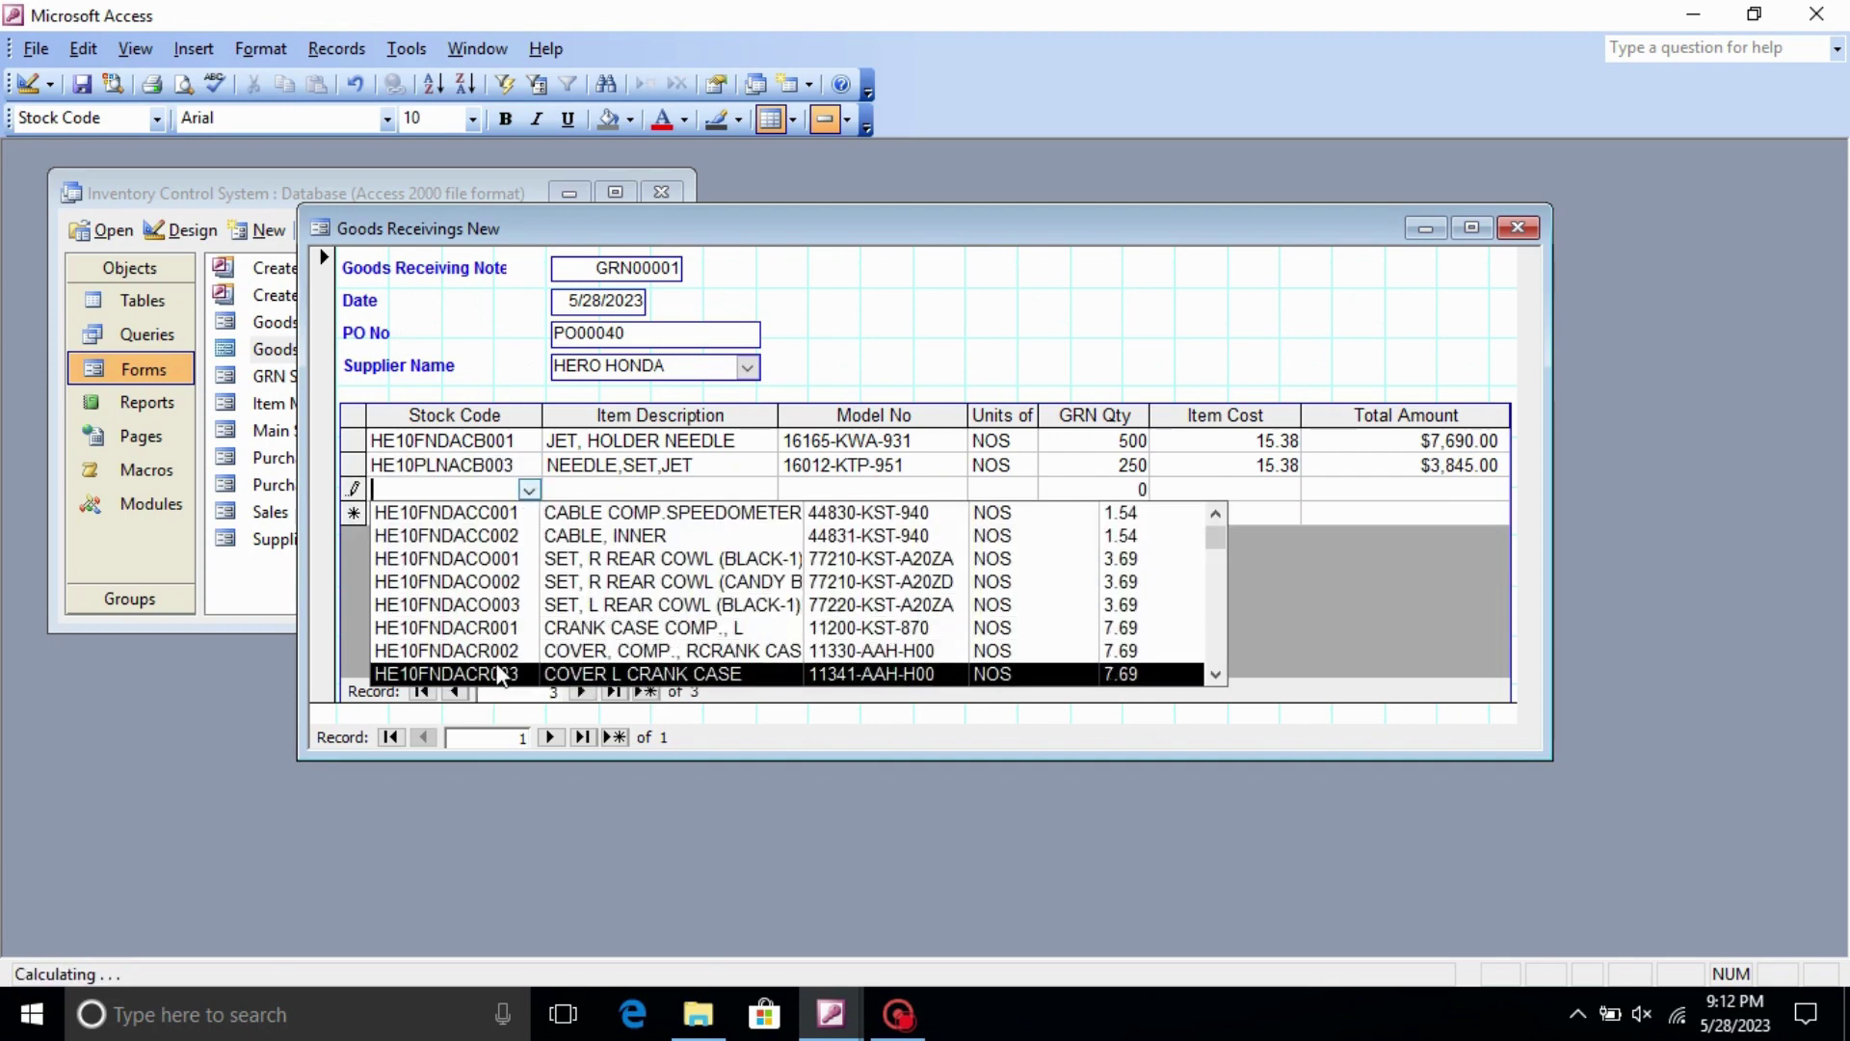
click(500, 673)
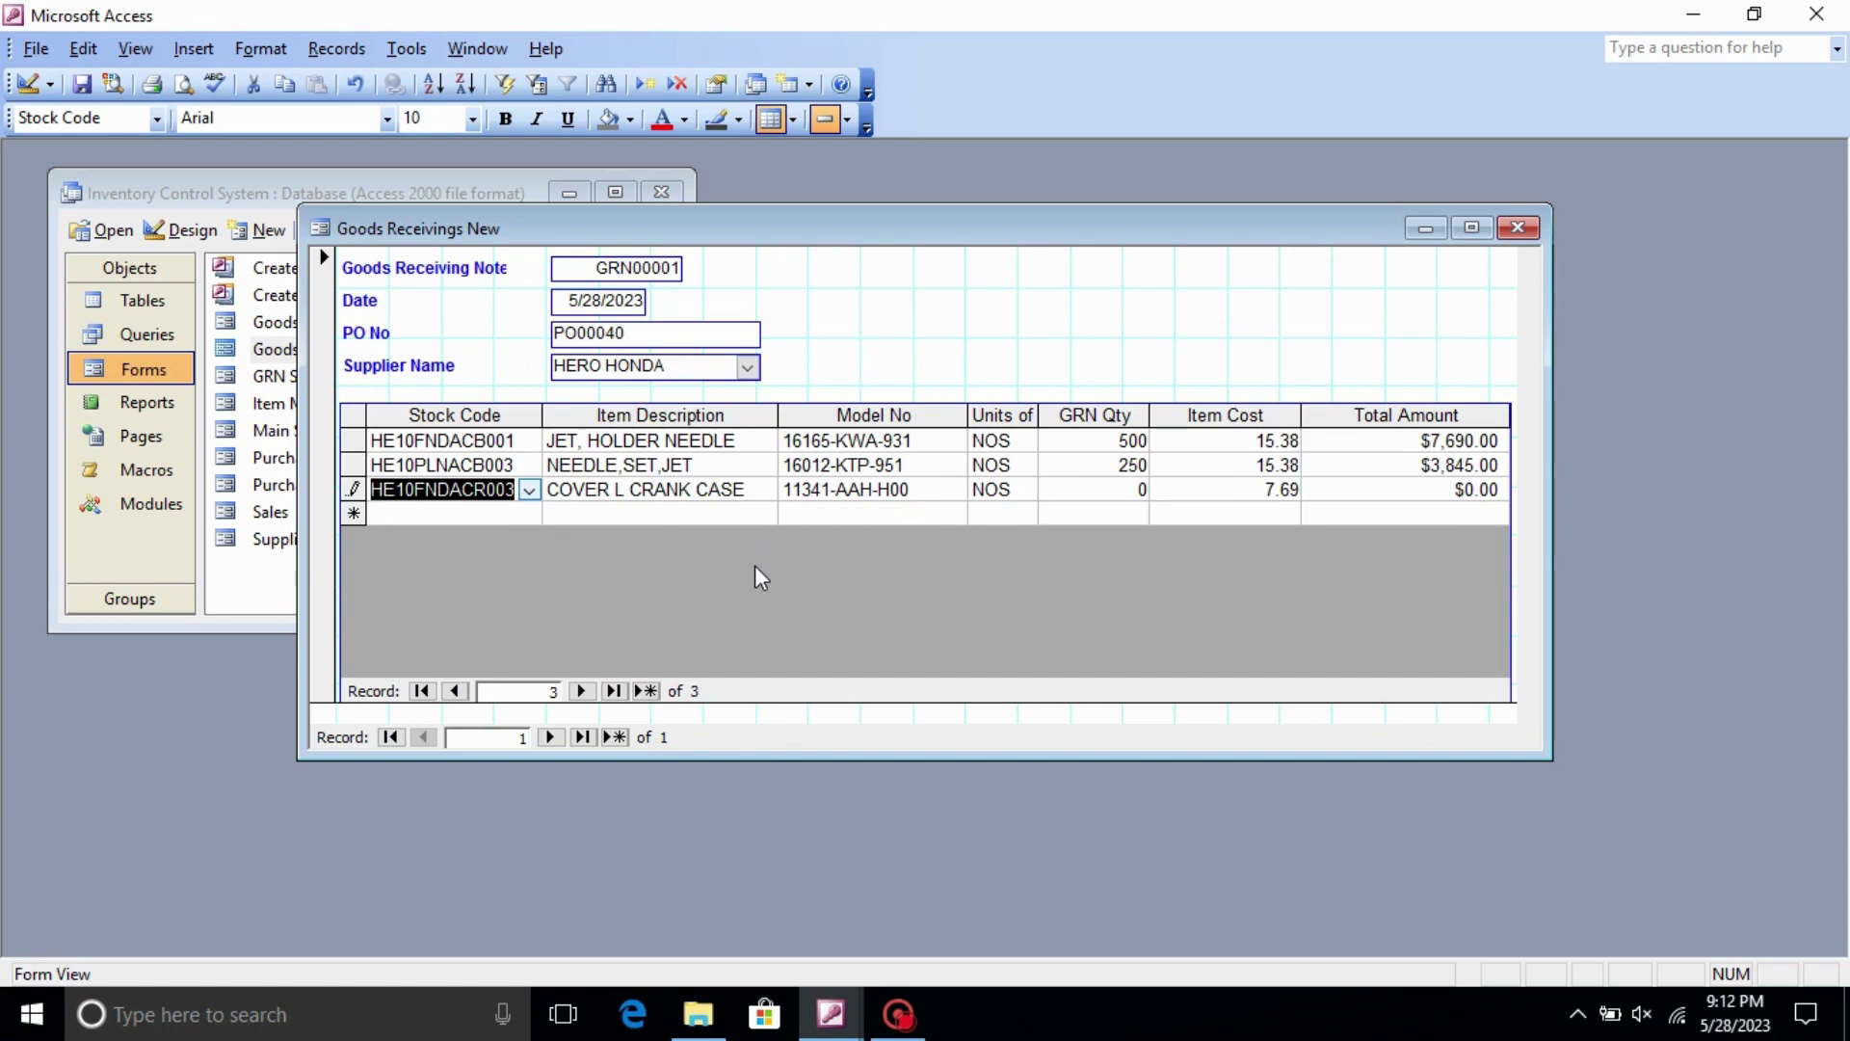
key(Tab)
key(Tab)
key(Tab)
key(Tab)
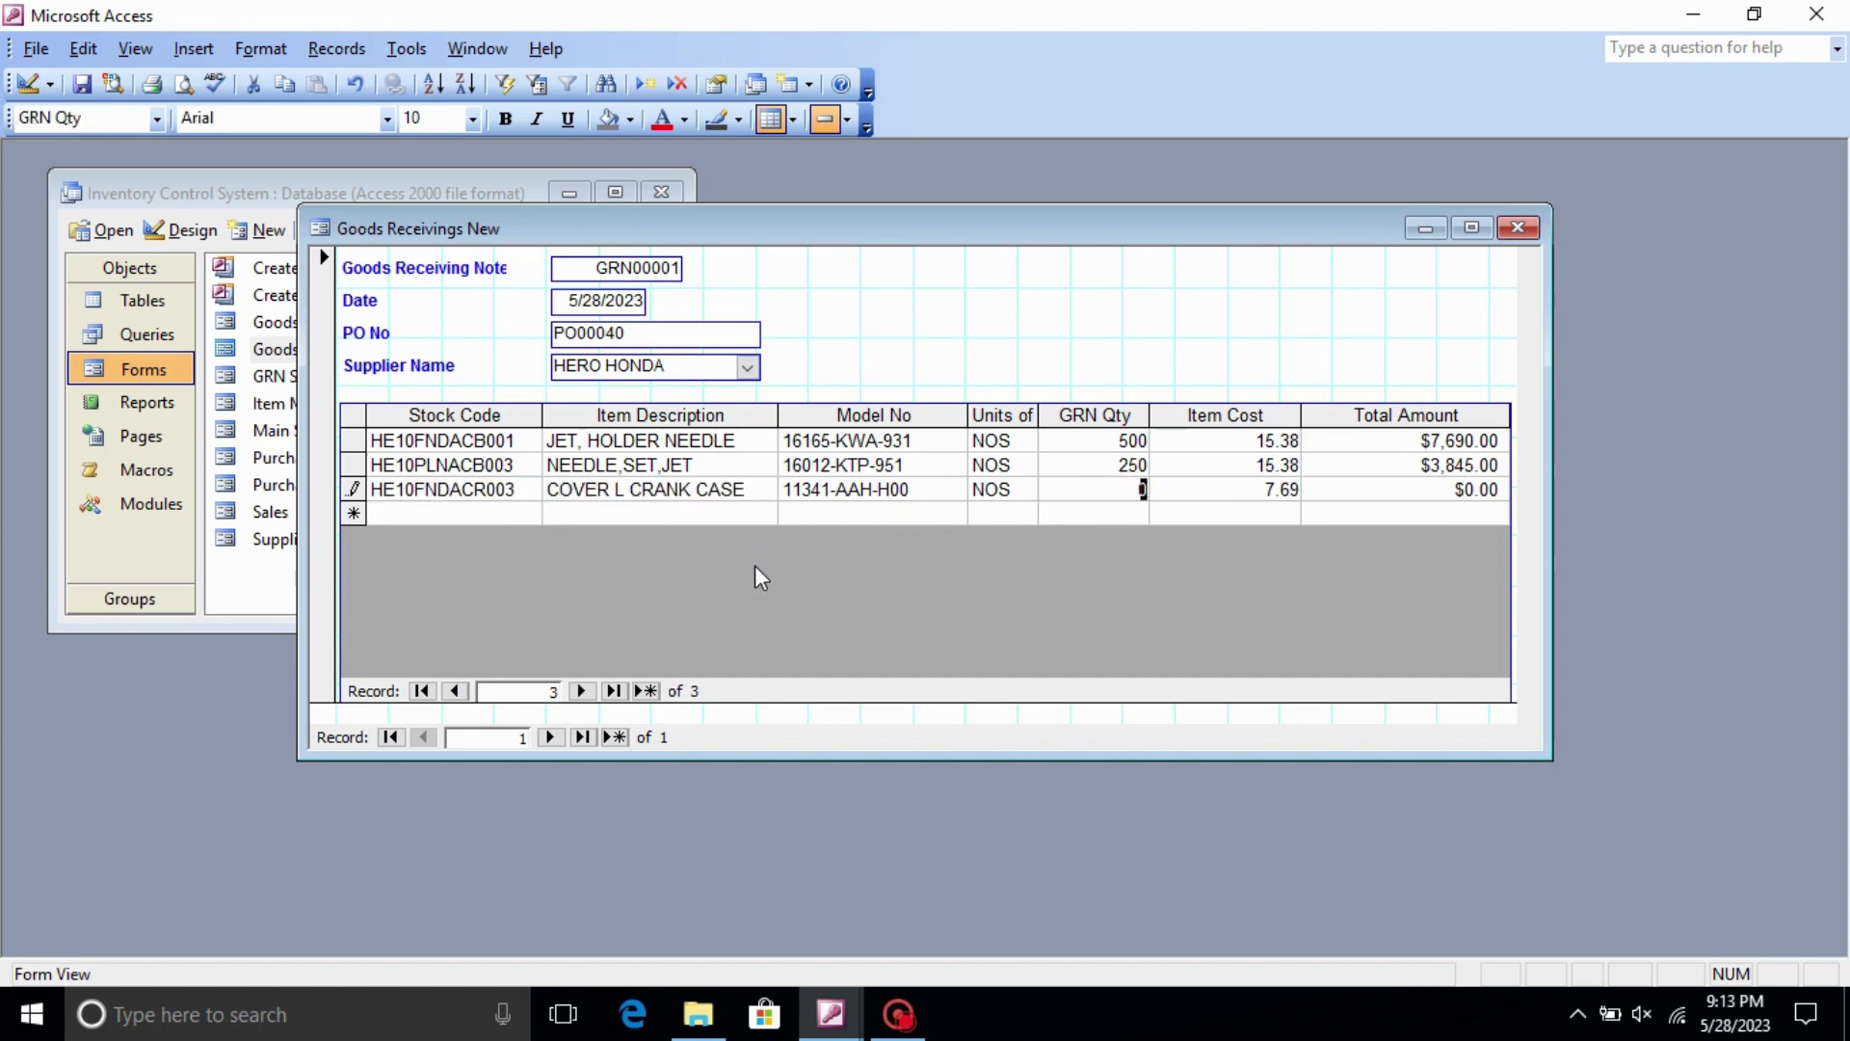
text(100)
key(Tab)
key(Tab)
key(Tab)
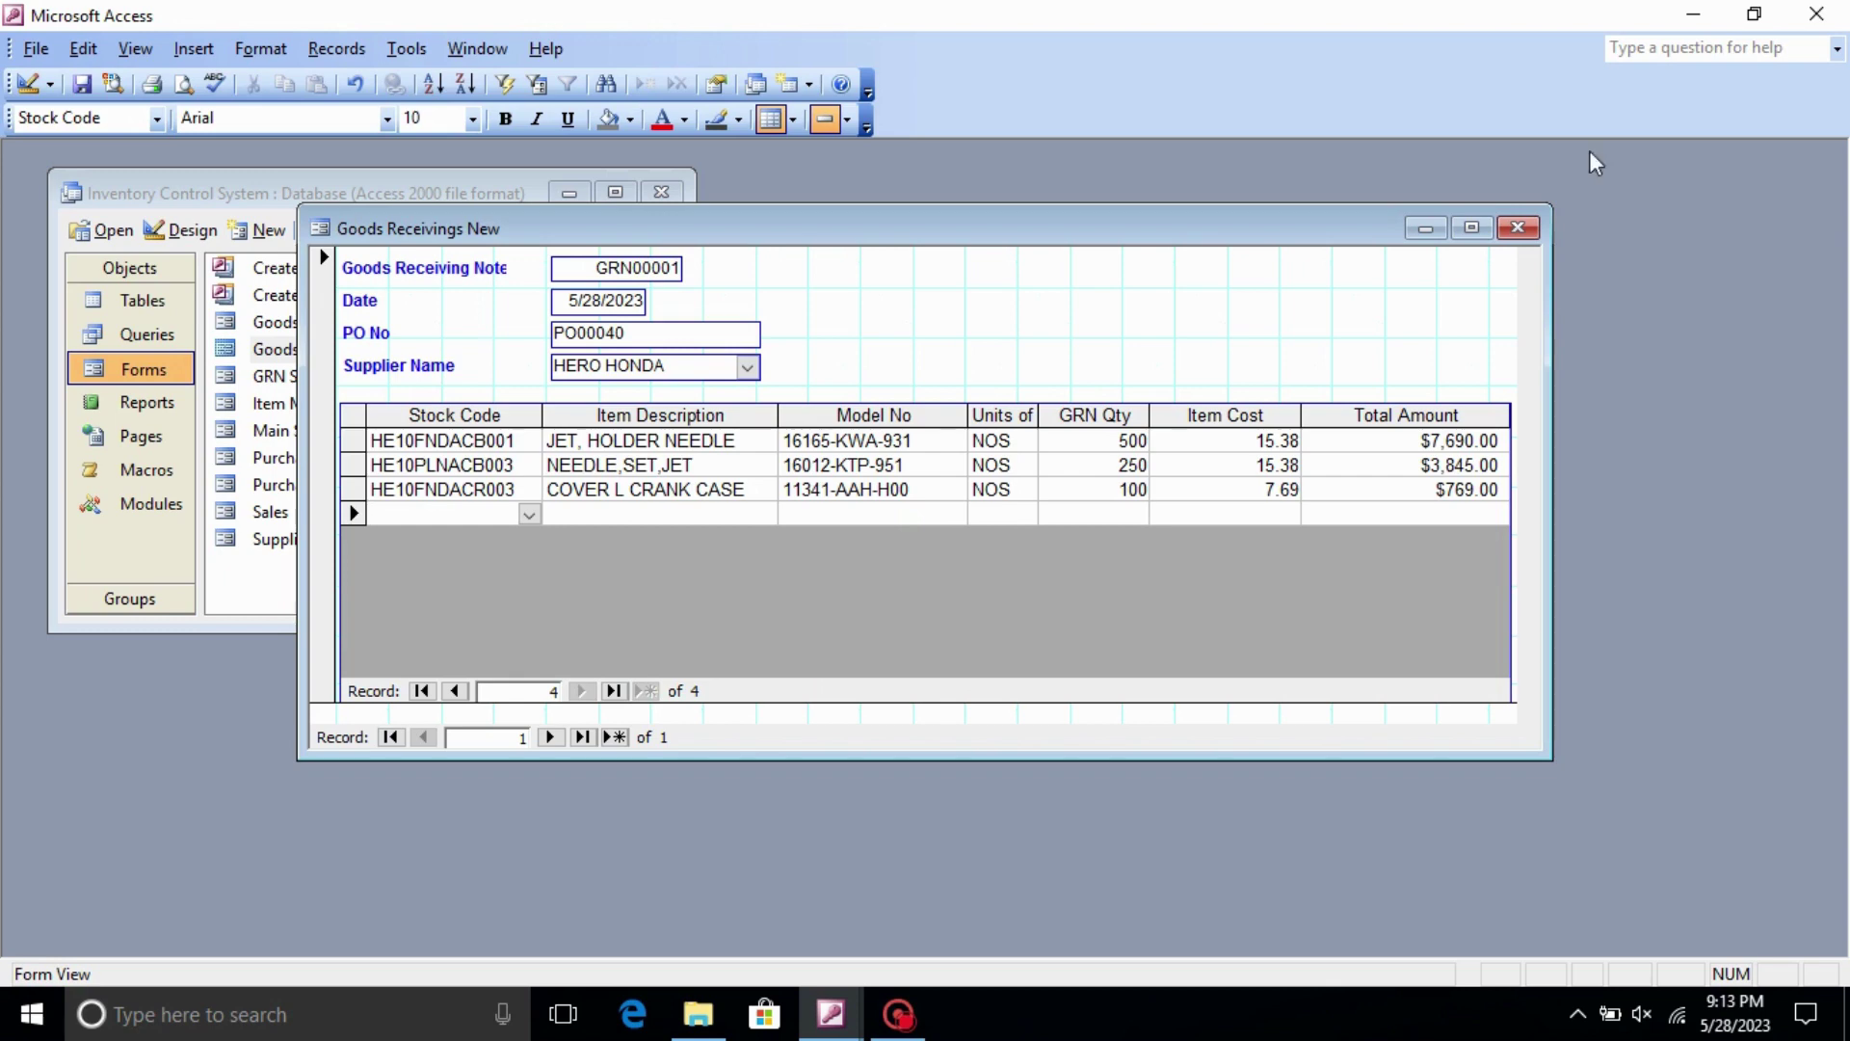
- Save and close the Goods Receivings New form, and reopen it in Design view
click(1518, 229)
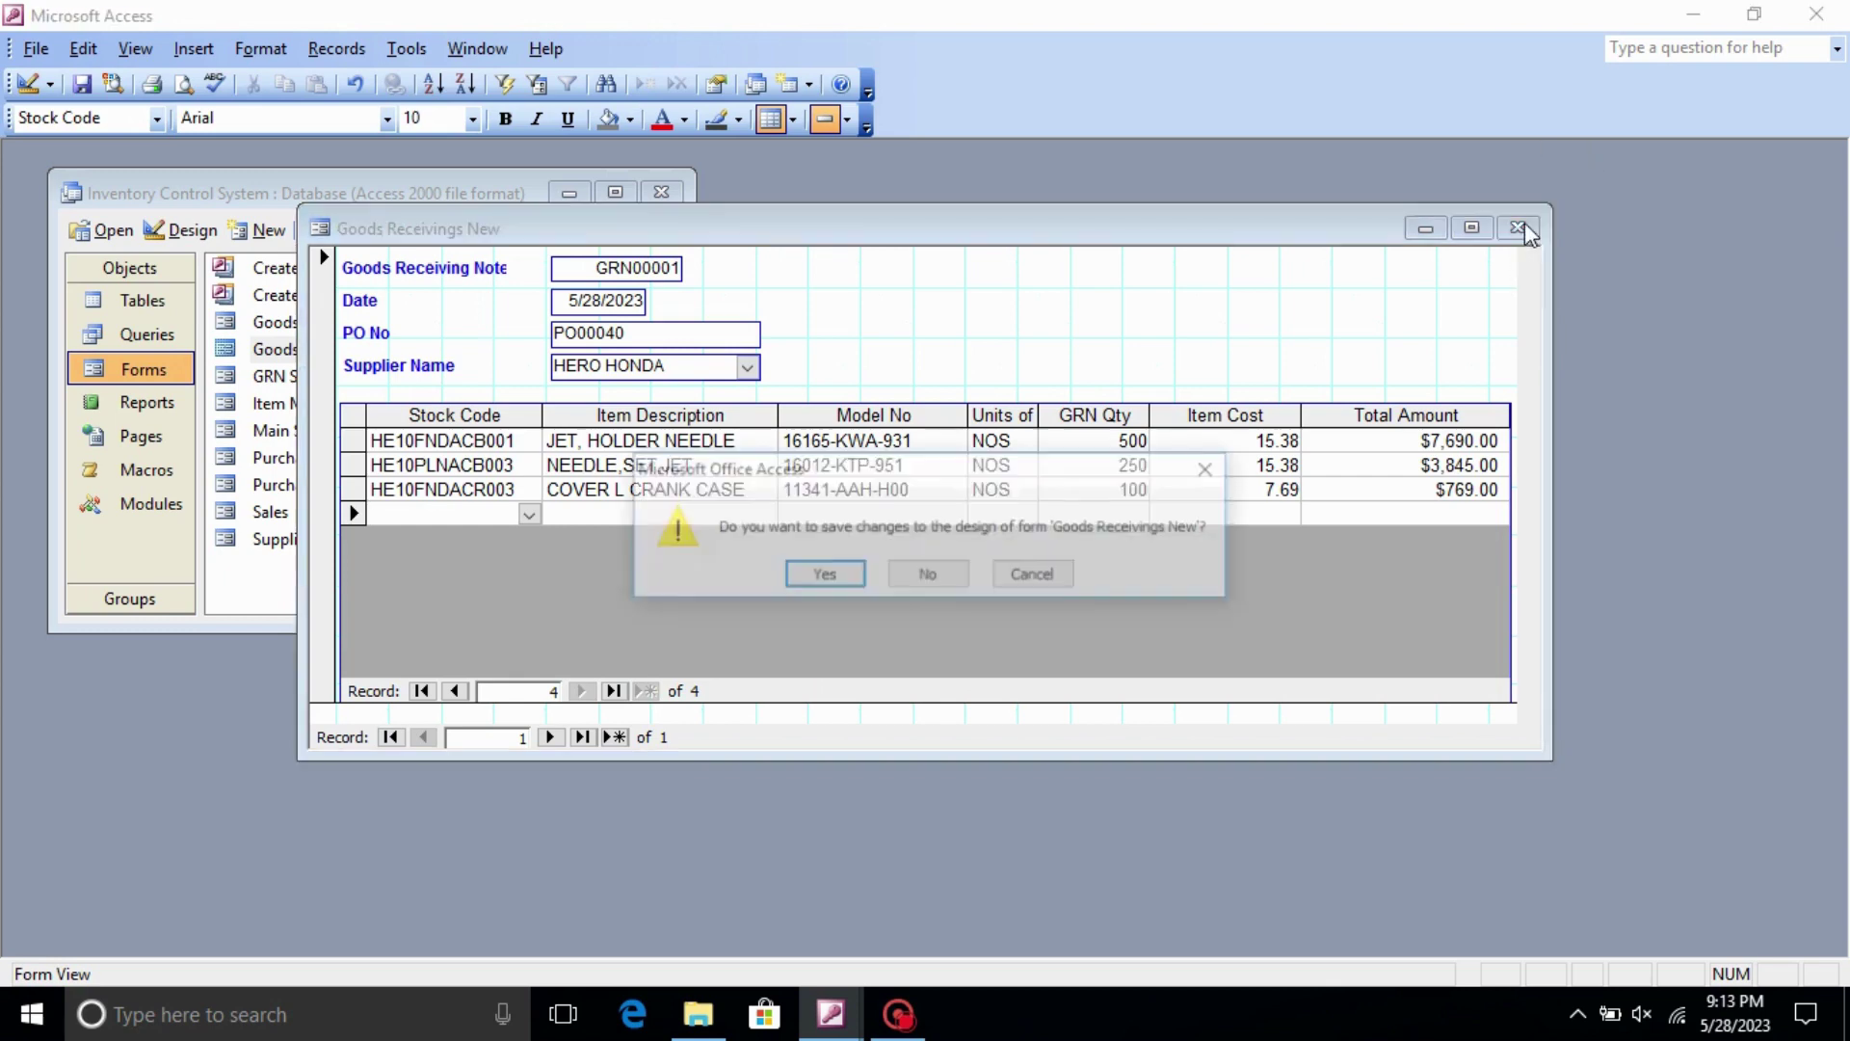
click(835, 579)
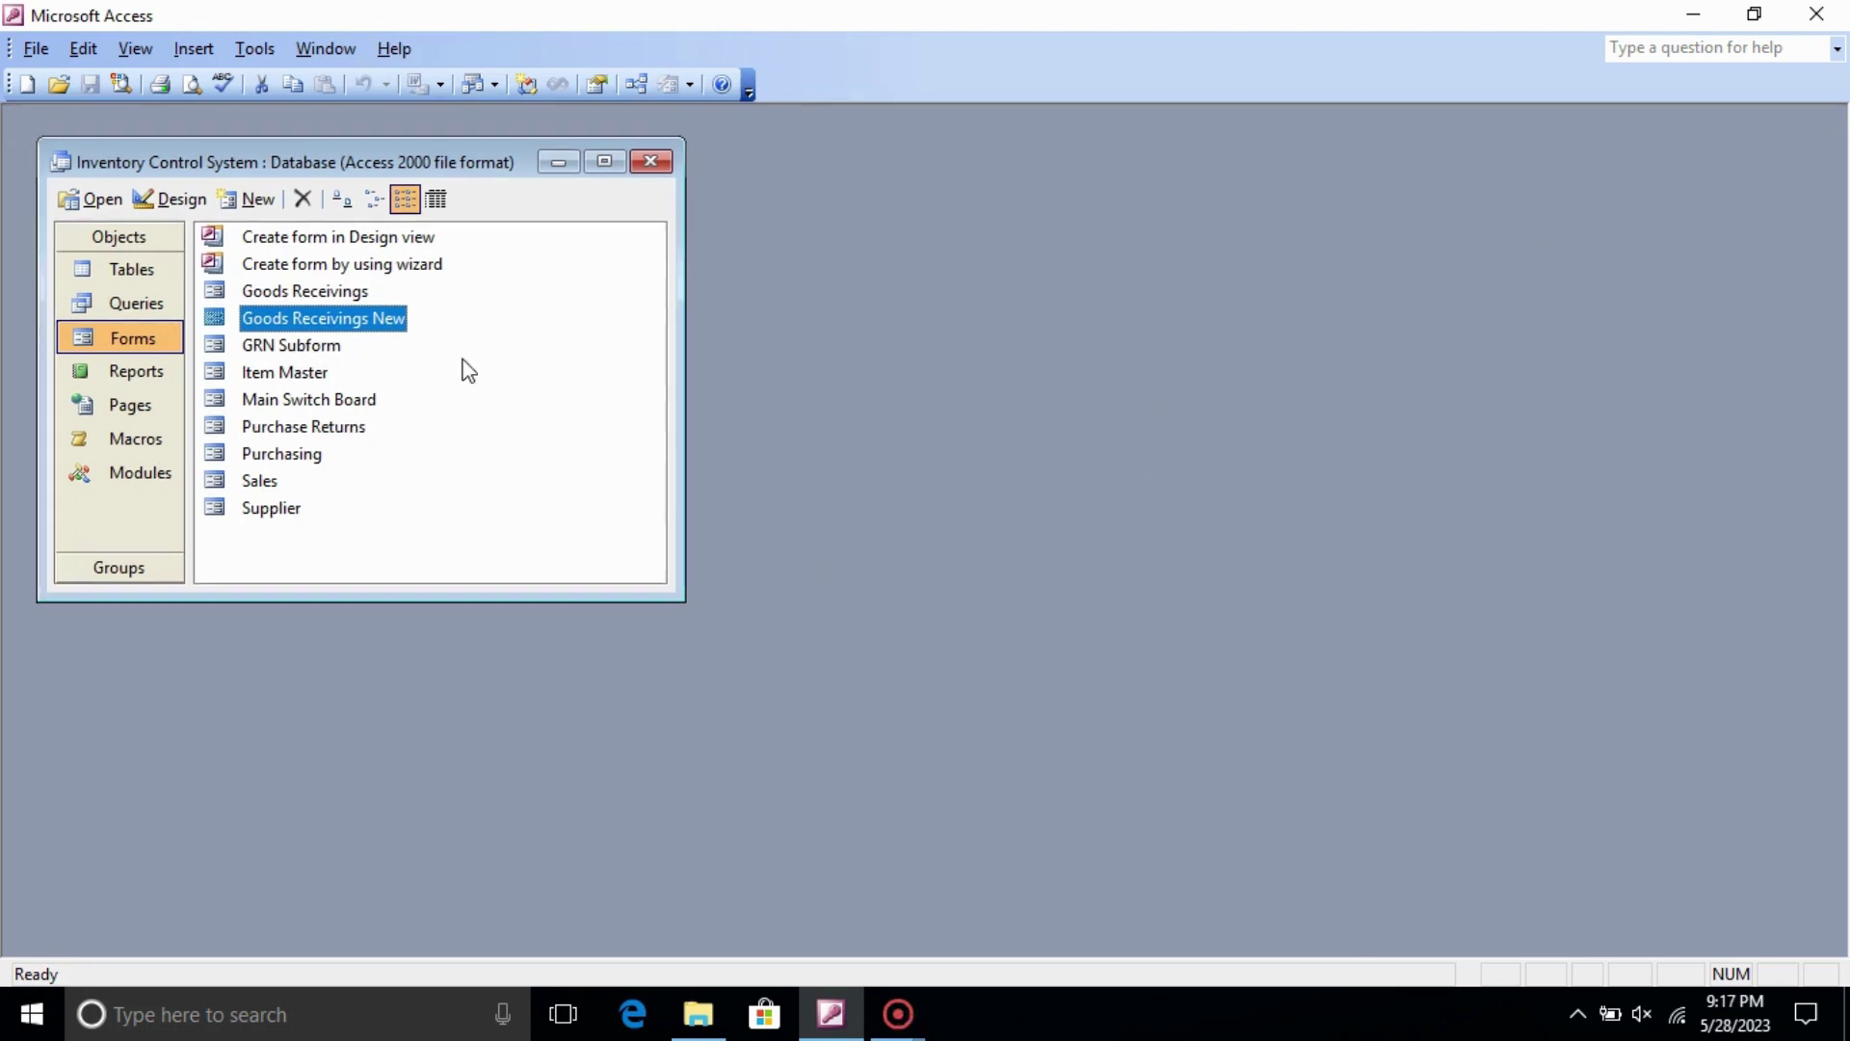
key(alt)
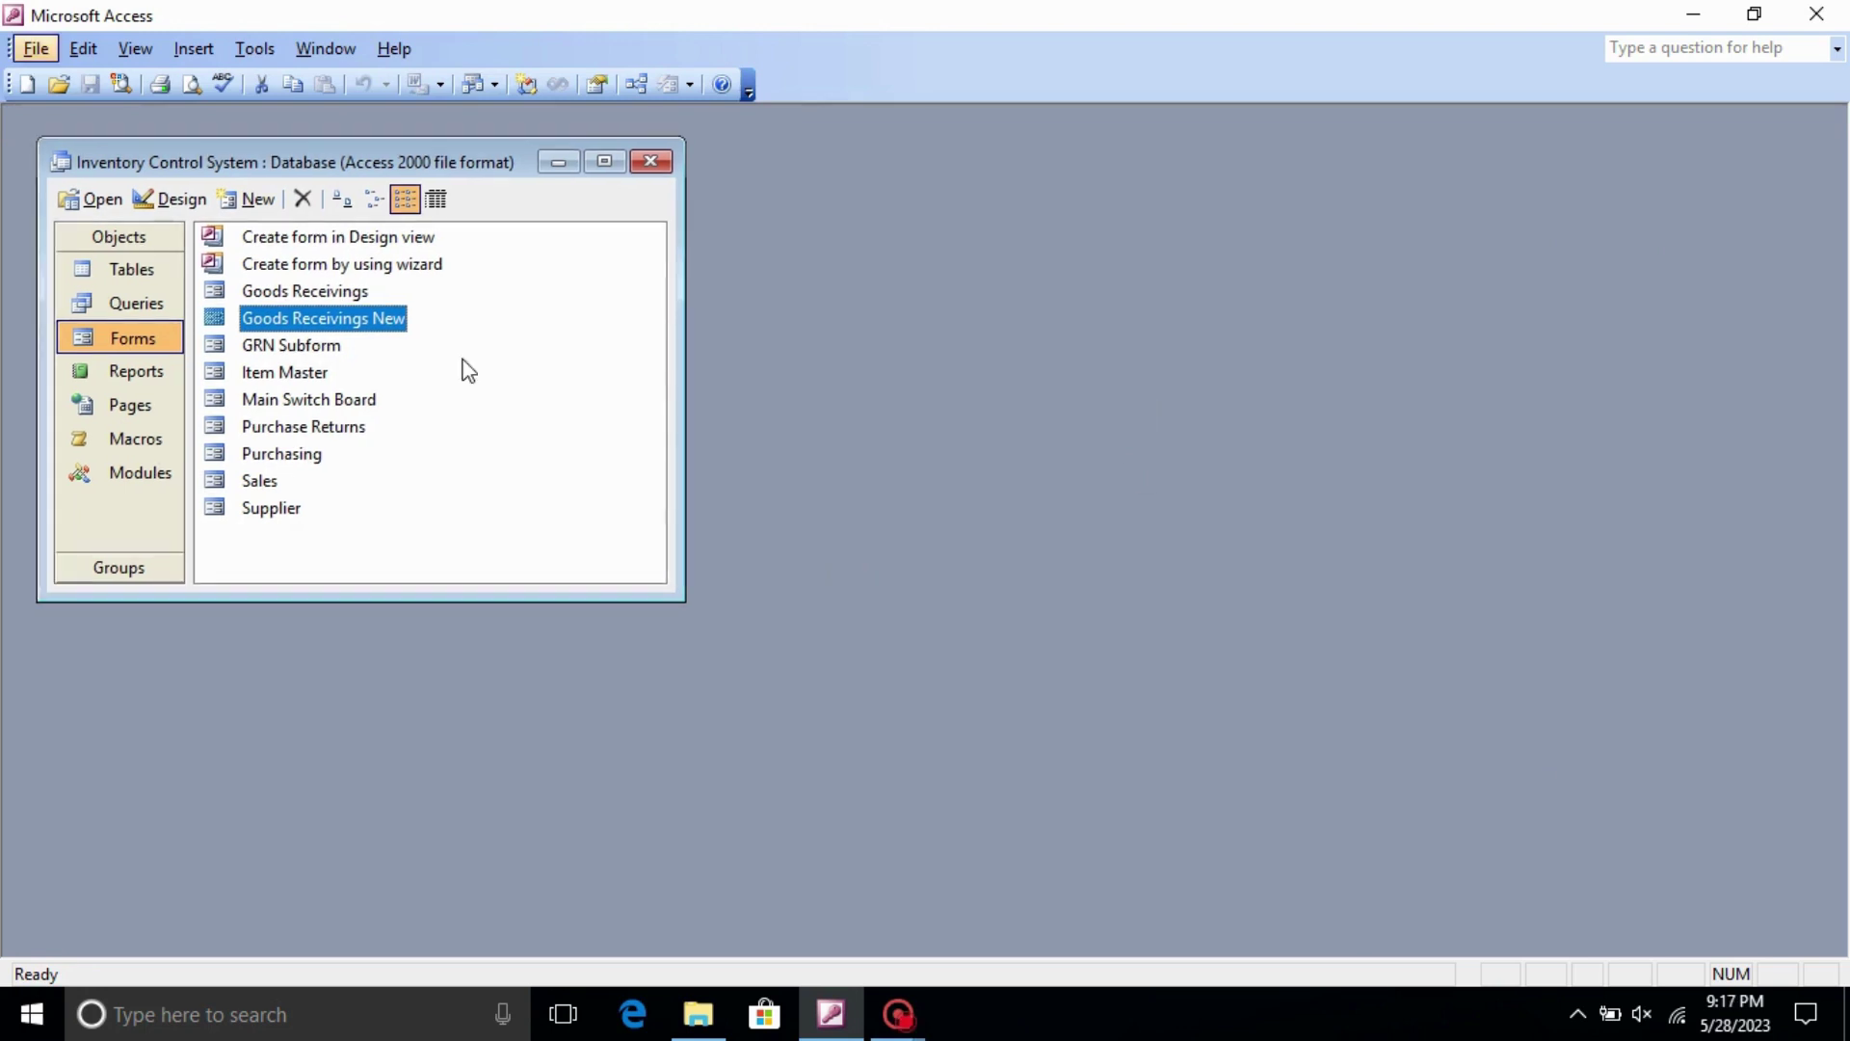
double_click(333, 317)
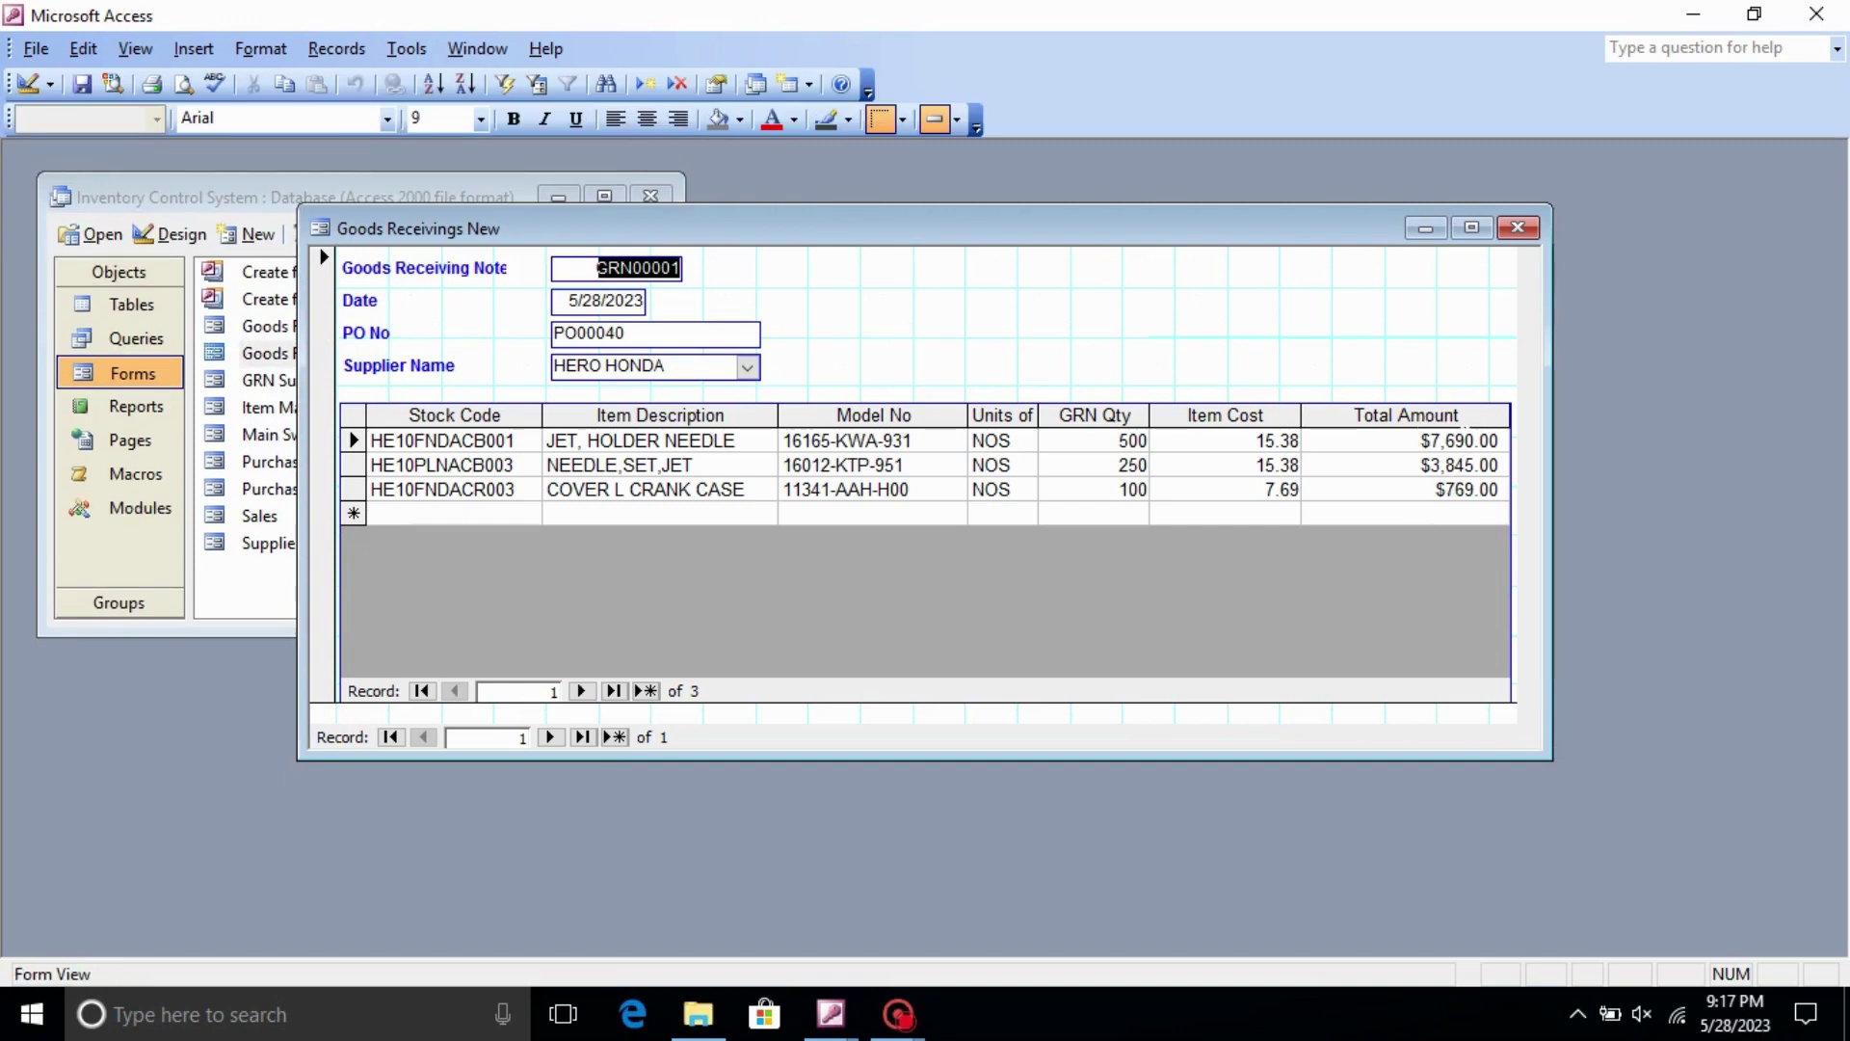
right_click(985, 218)
click(1079, 245)
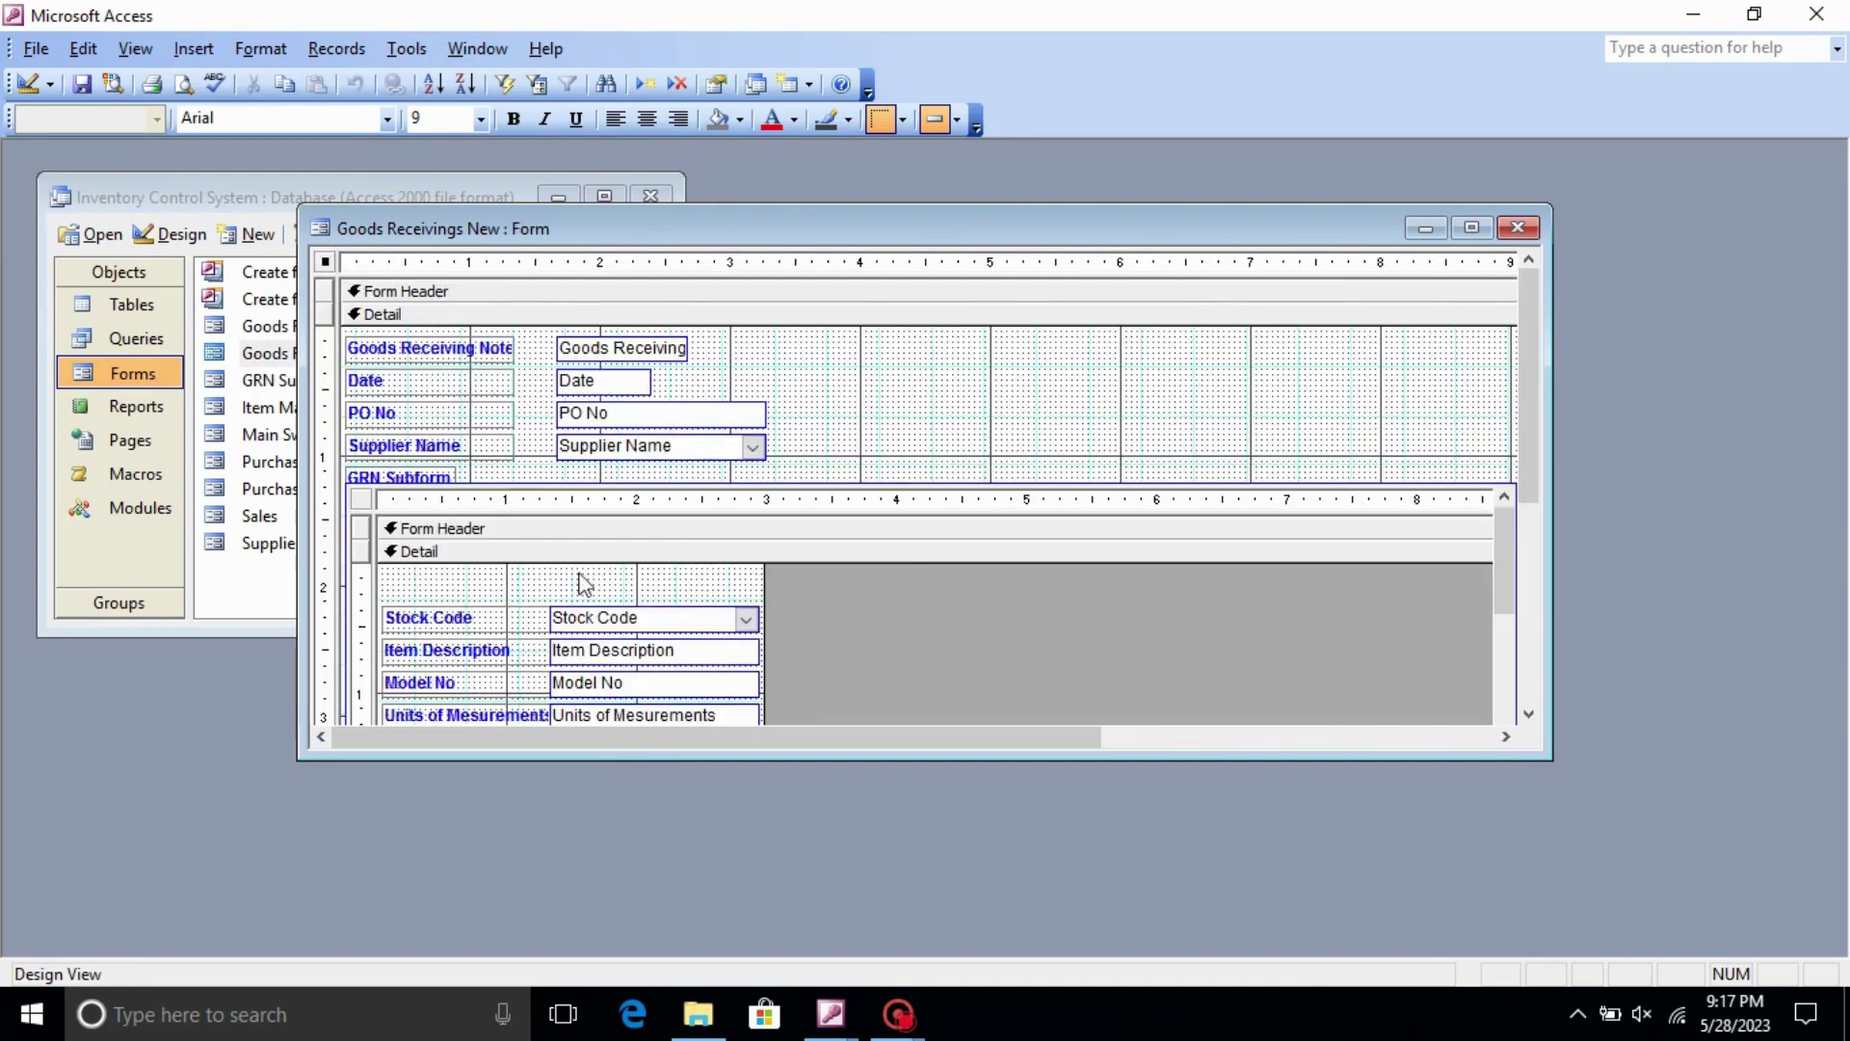
- Set the format of the Total Amount text box in the GRN Subform to Standard
scroll(631, 598, down, 5)
right_click(681, 557)
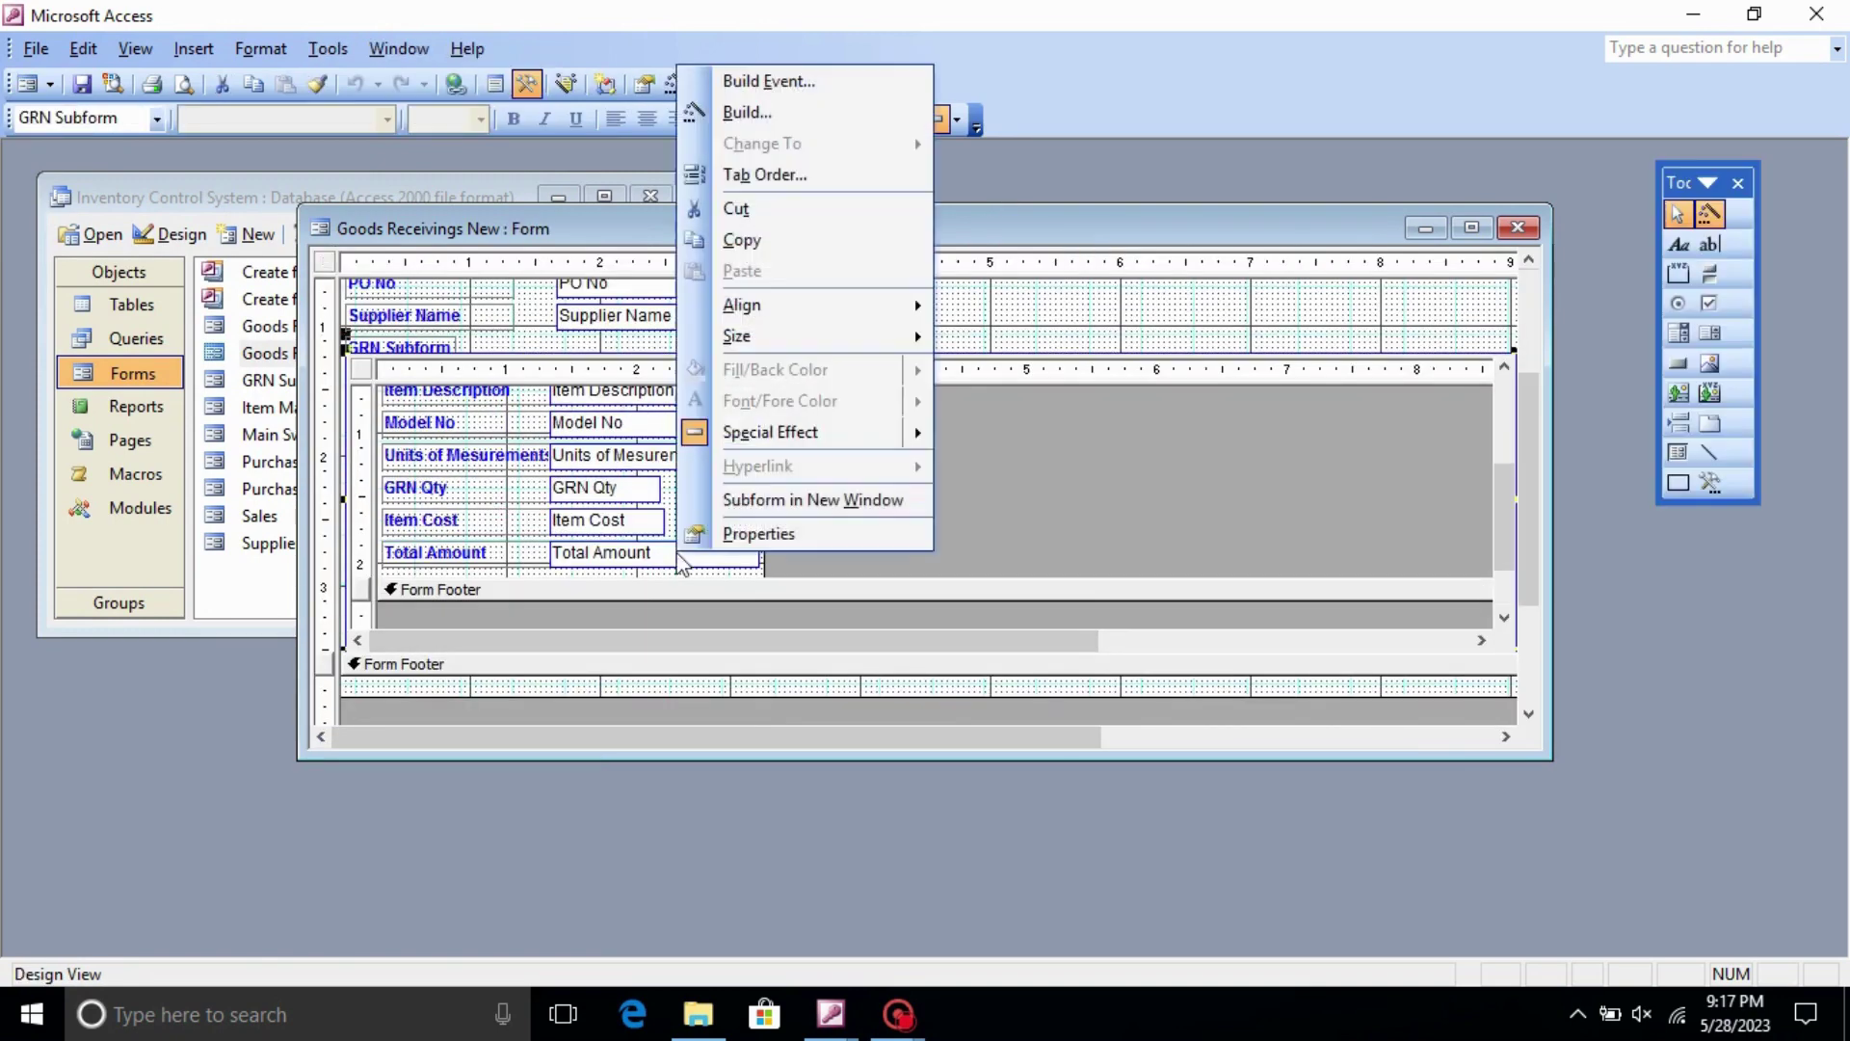
click(733, 531)
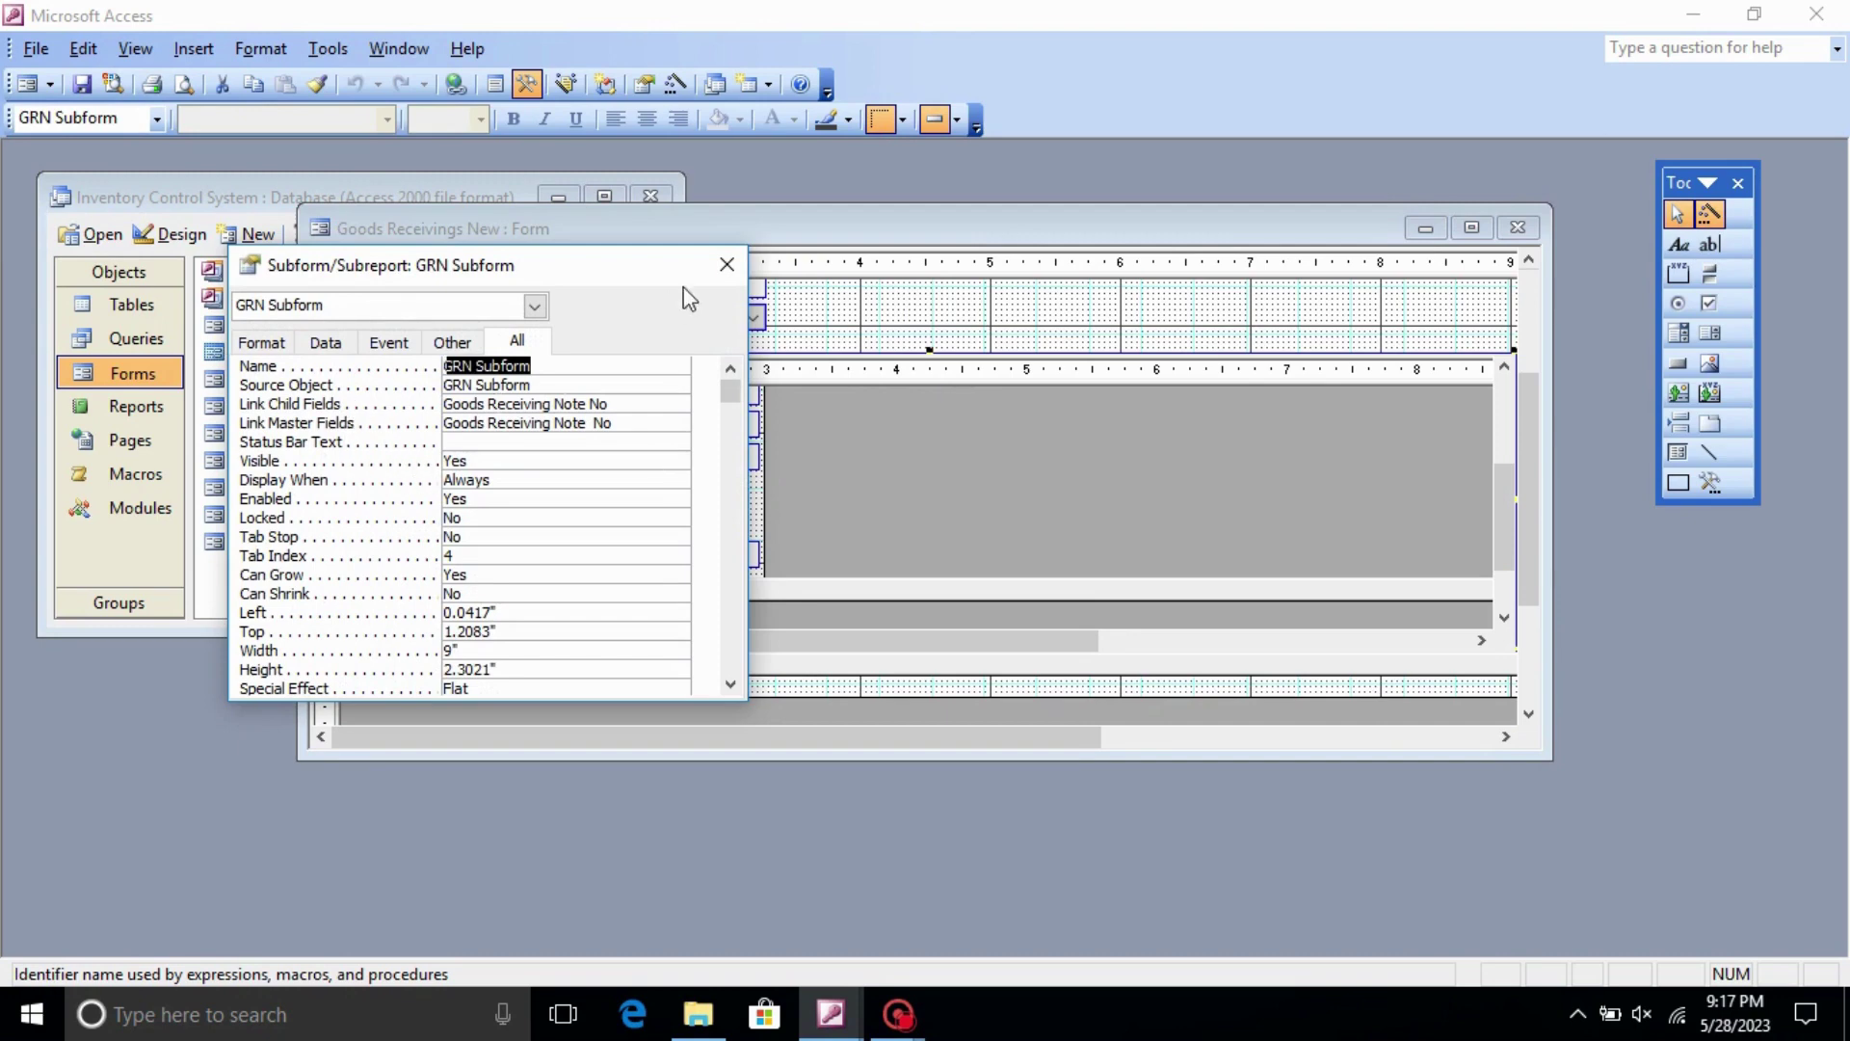
click(726, 264)
right_click(712, 560)
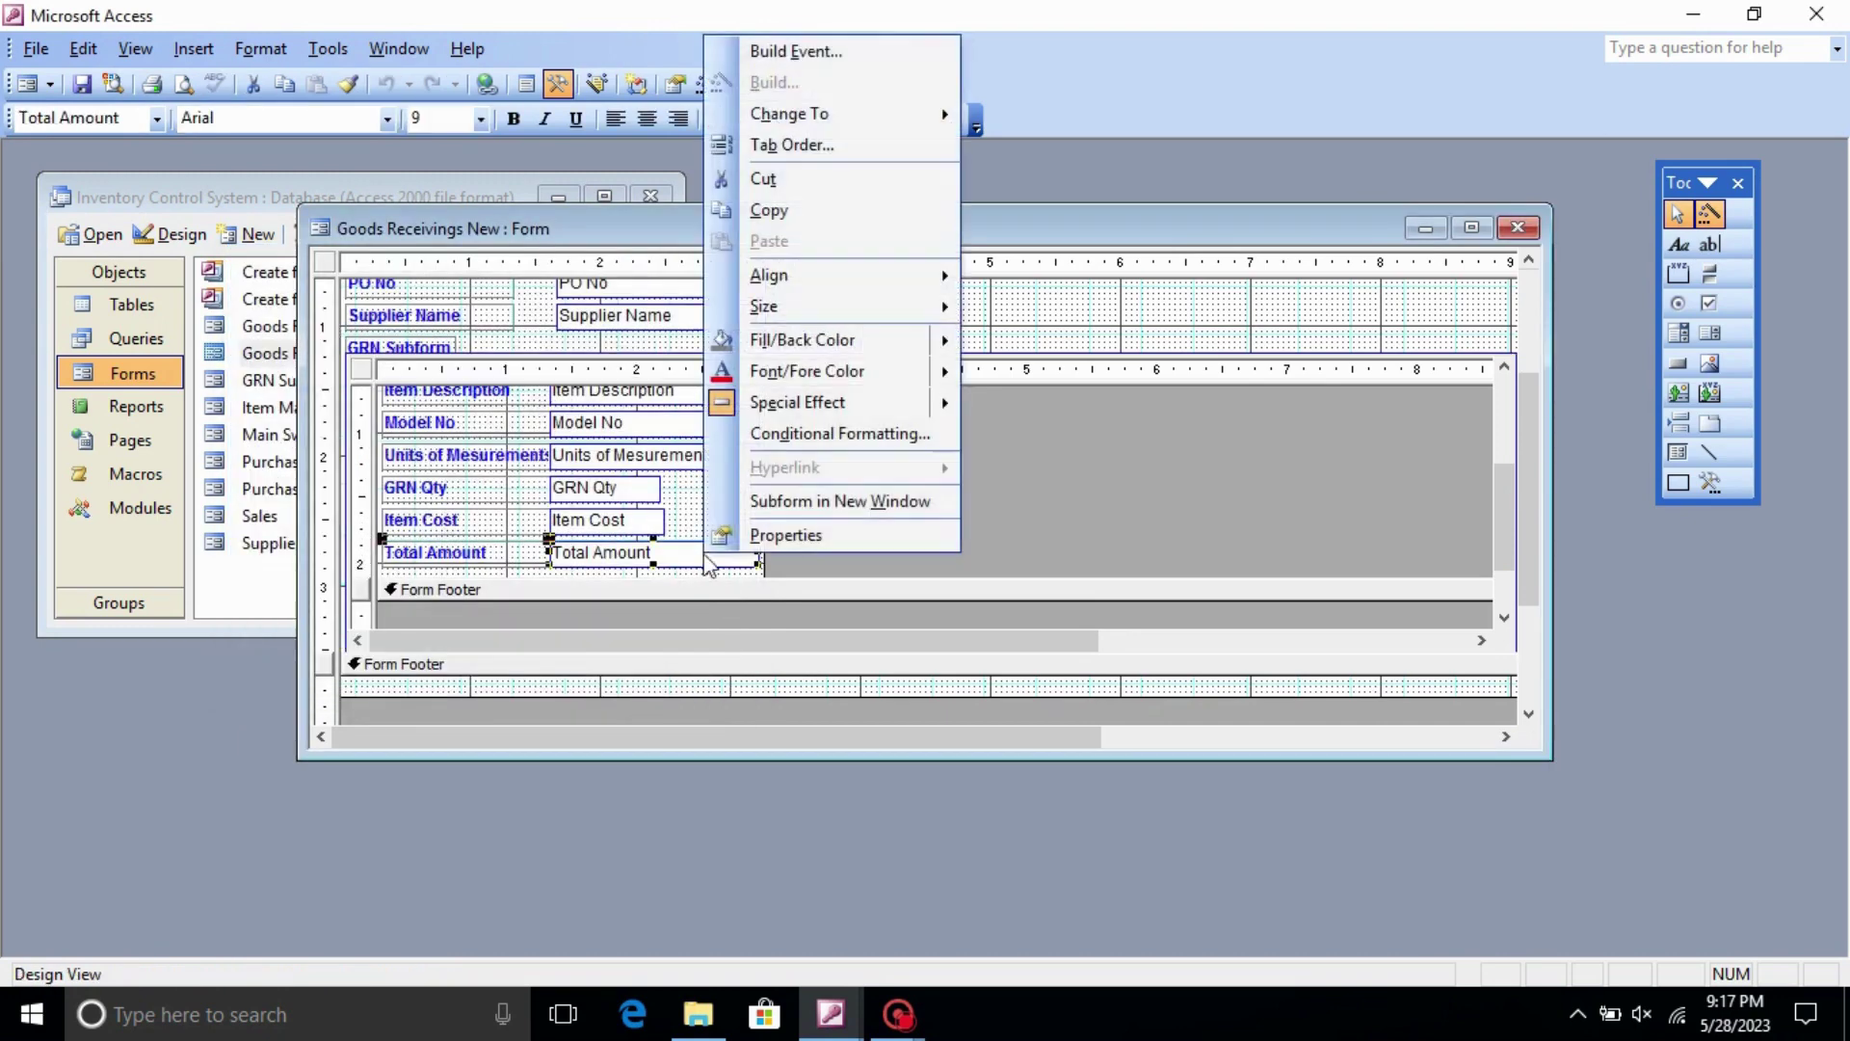
click(794, 542)
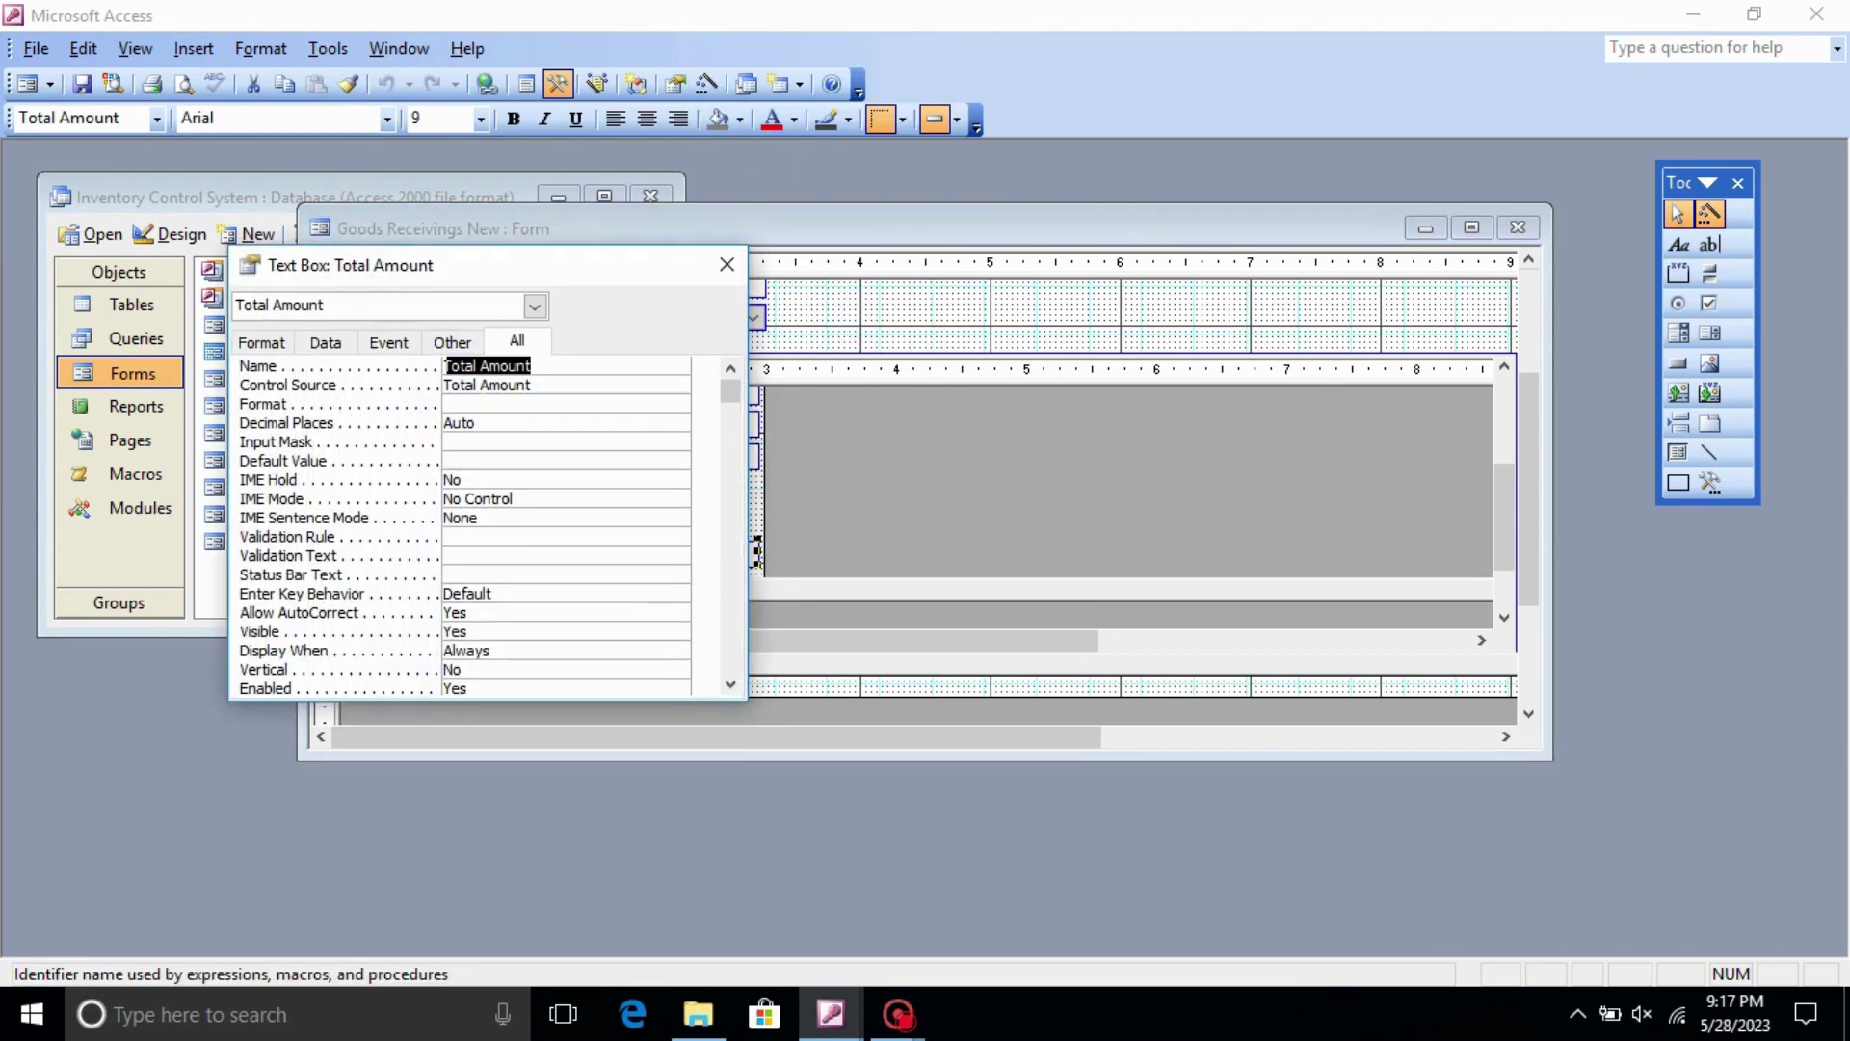
click(626, 404)
click(679, 405)
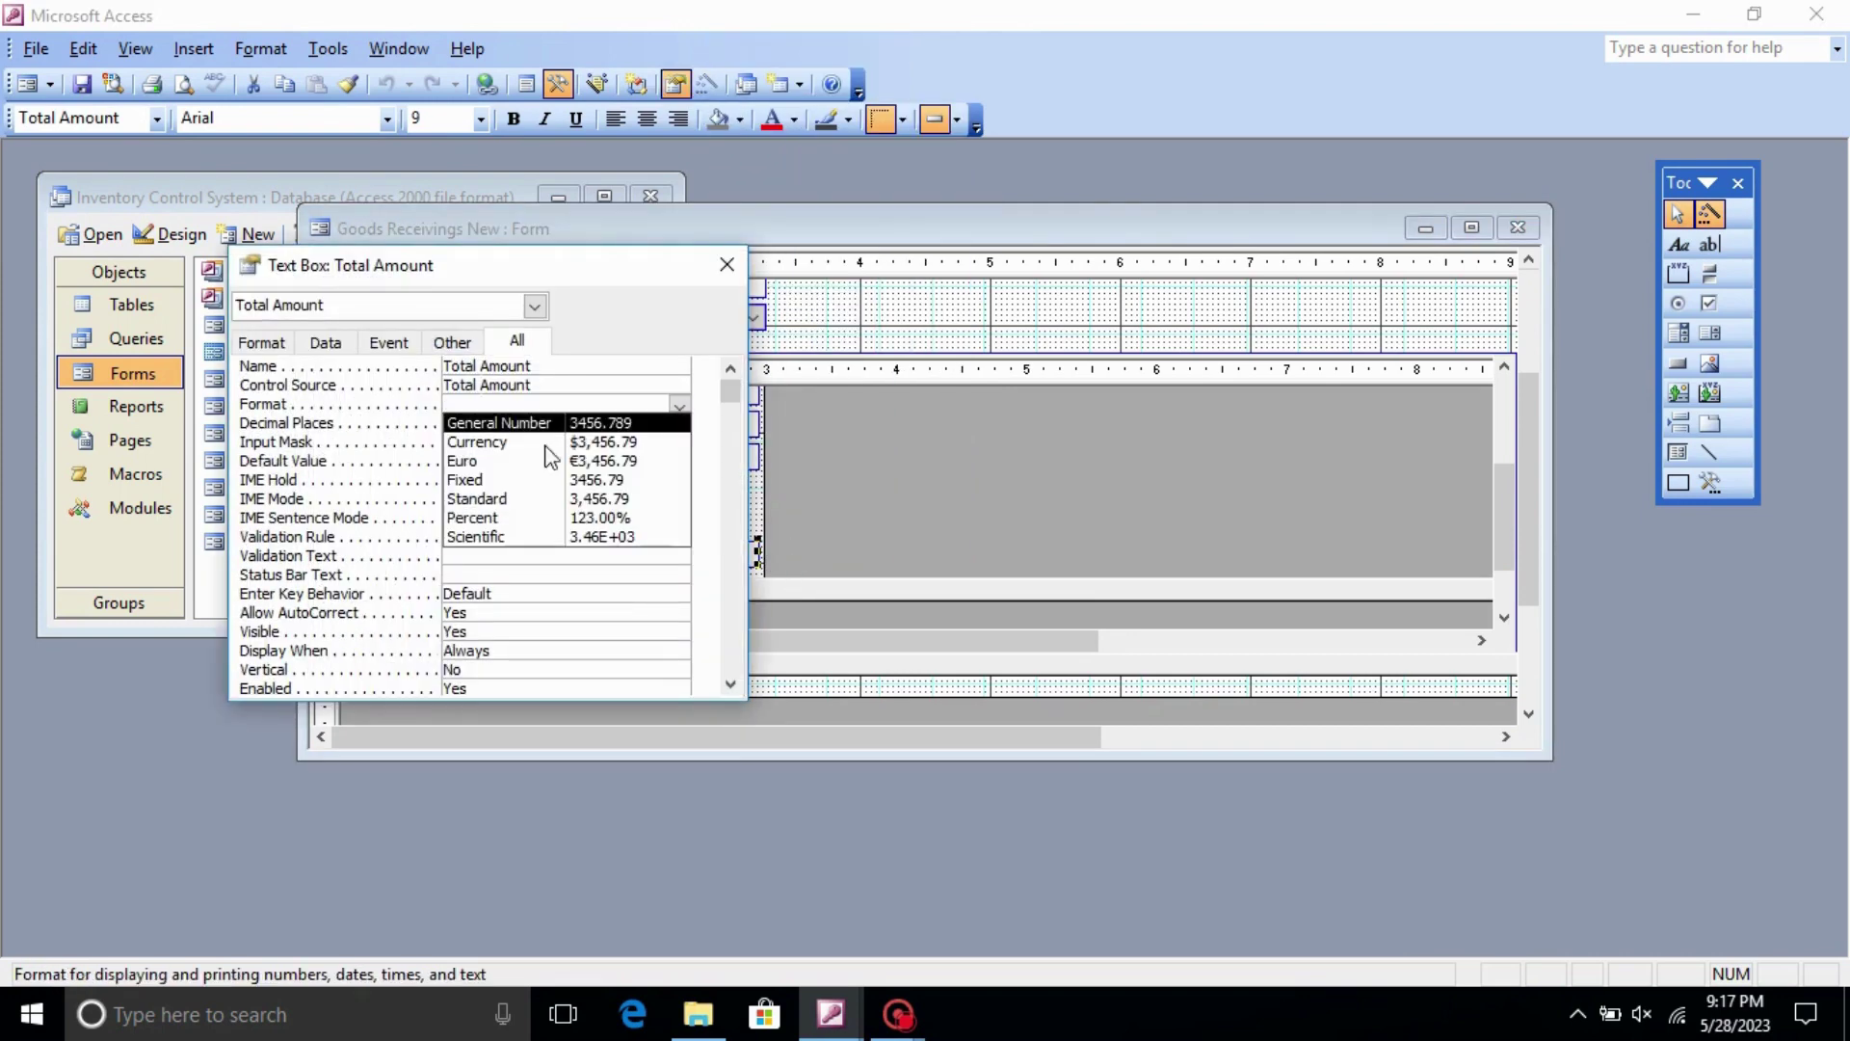
click(550, 498)
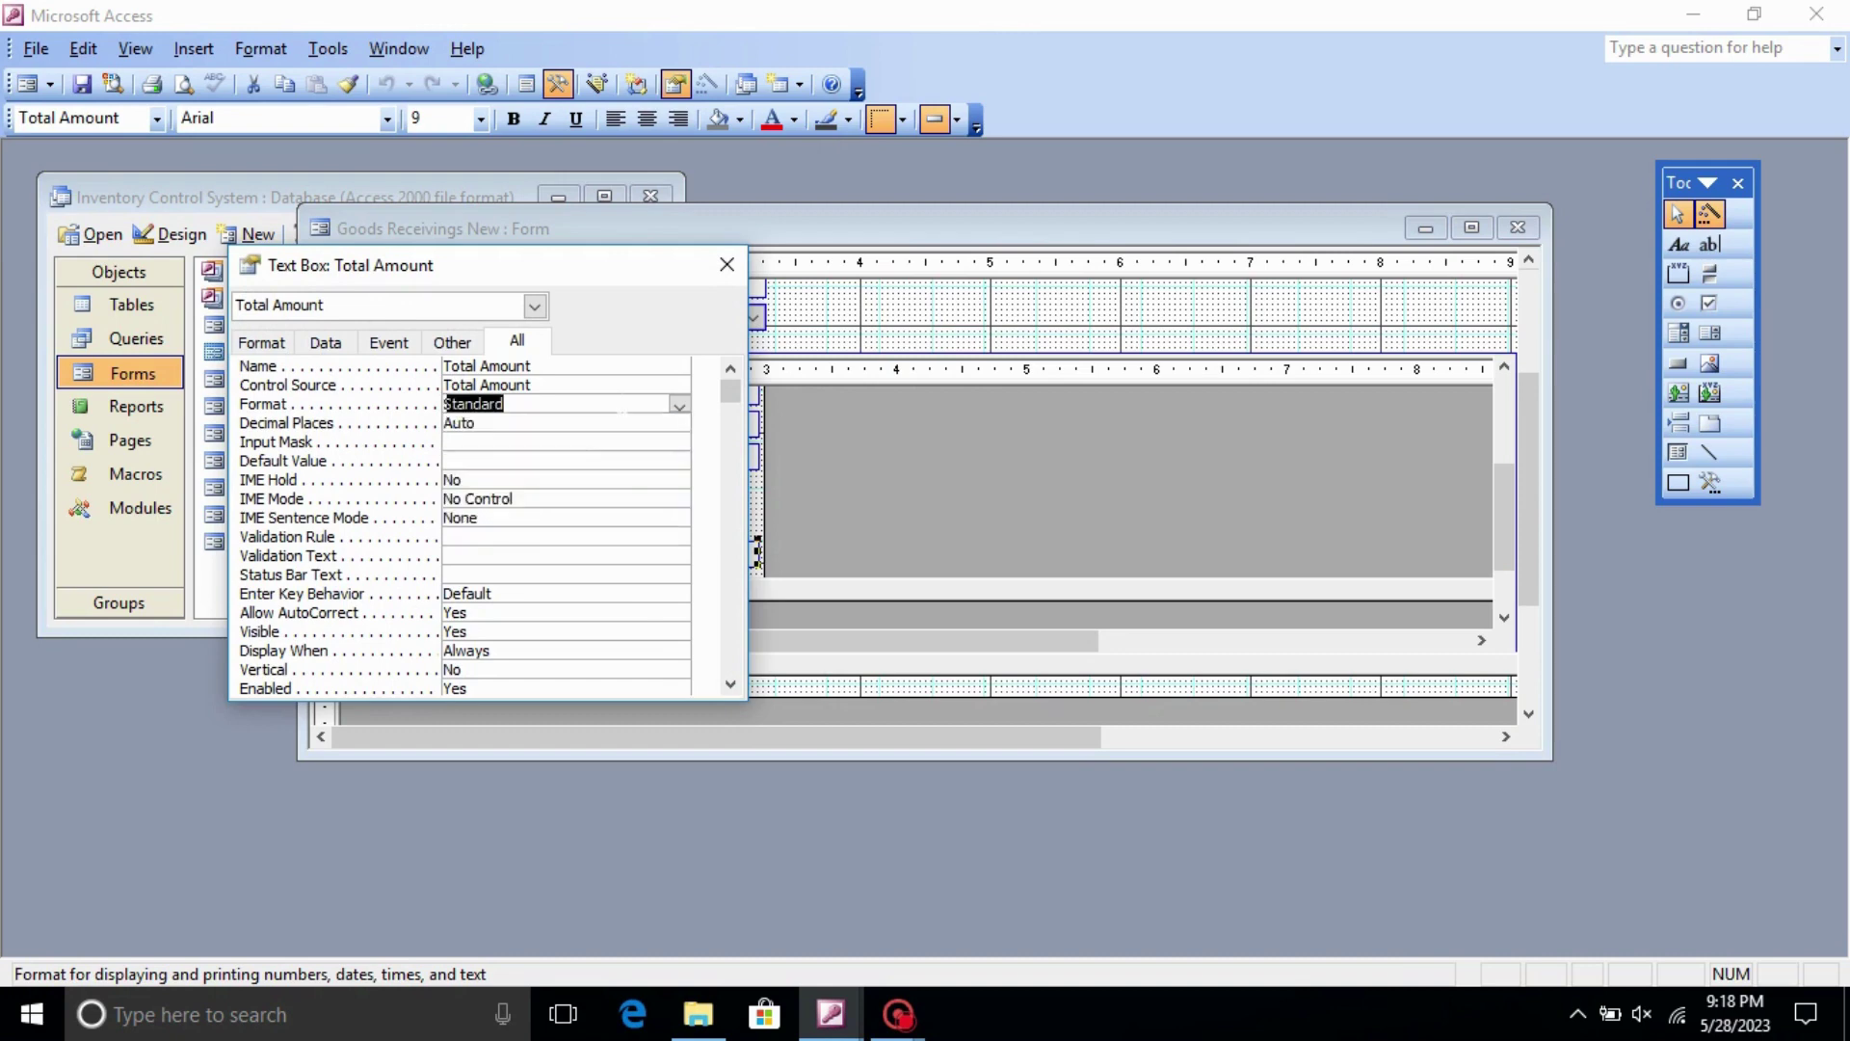
click(726, 264)
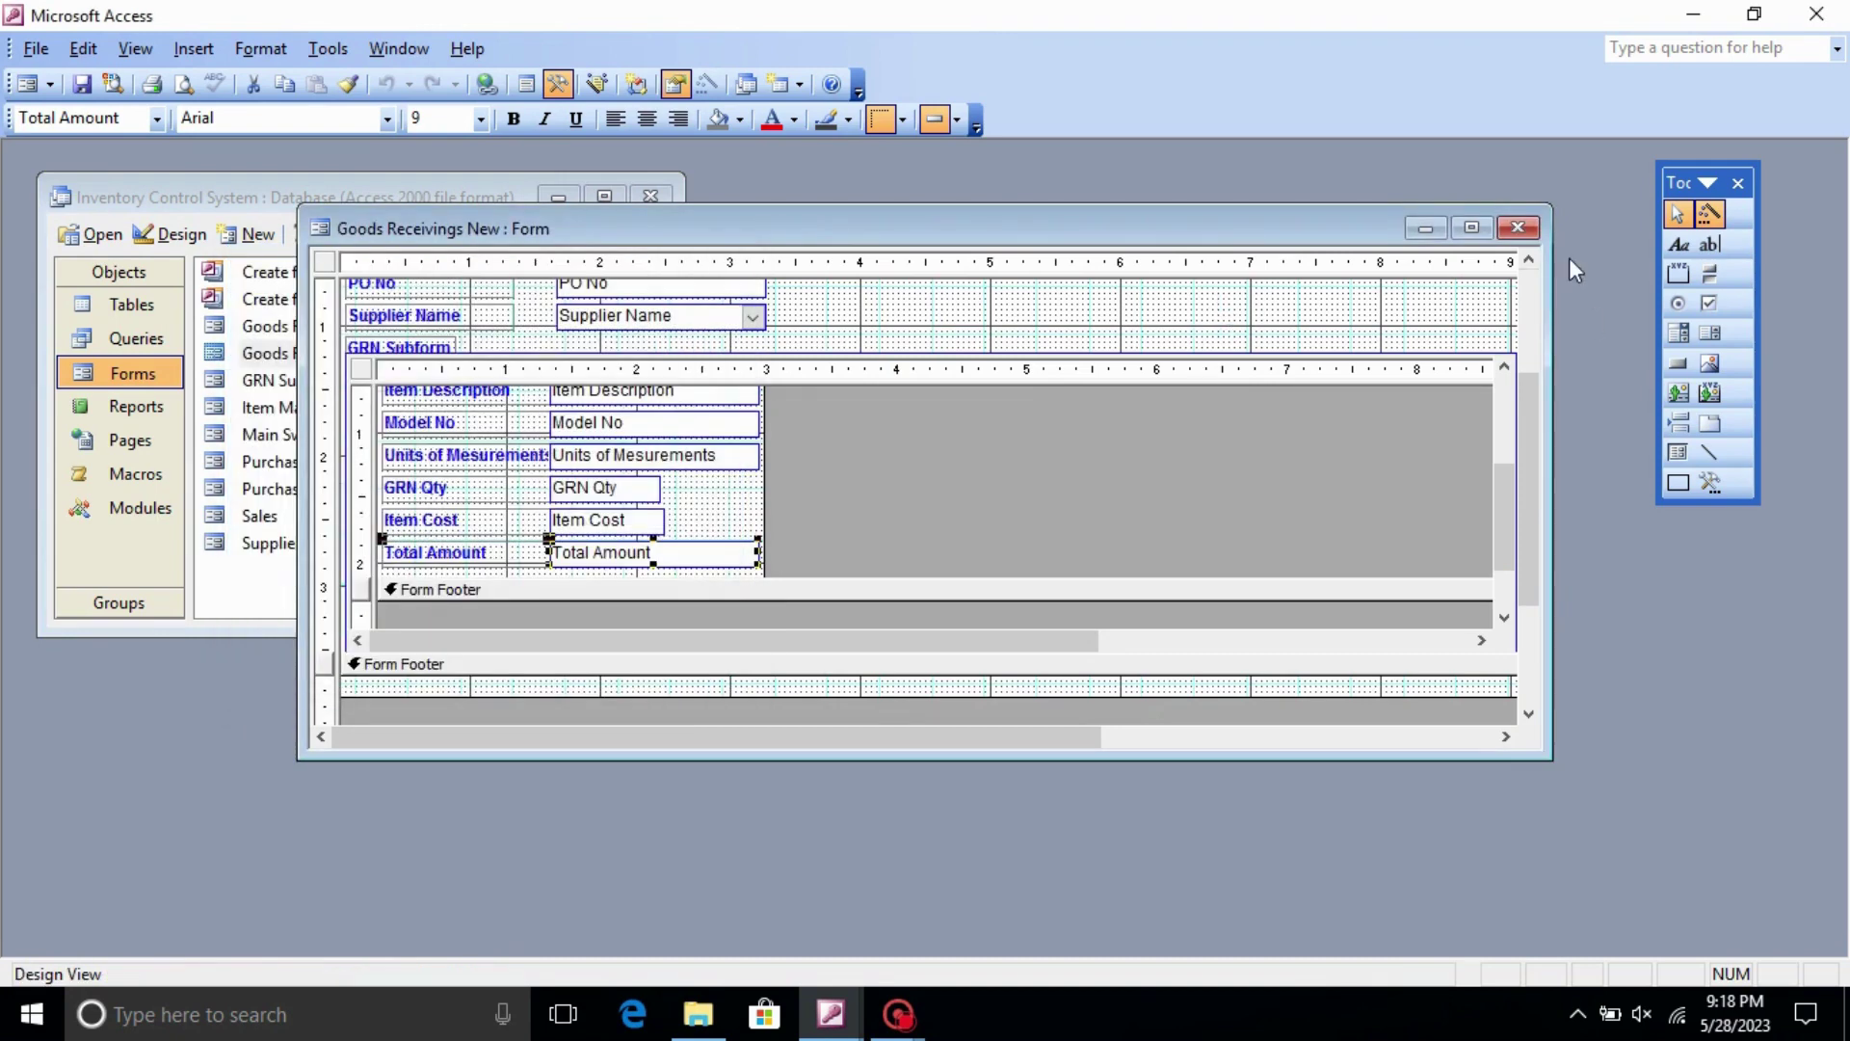
- Close the form, saving the GRN Subform design changes, and reopen Goods Receivings New for data entry
click(1518, 227)
click(821, 576)
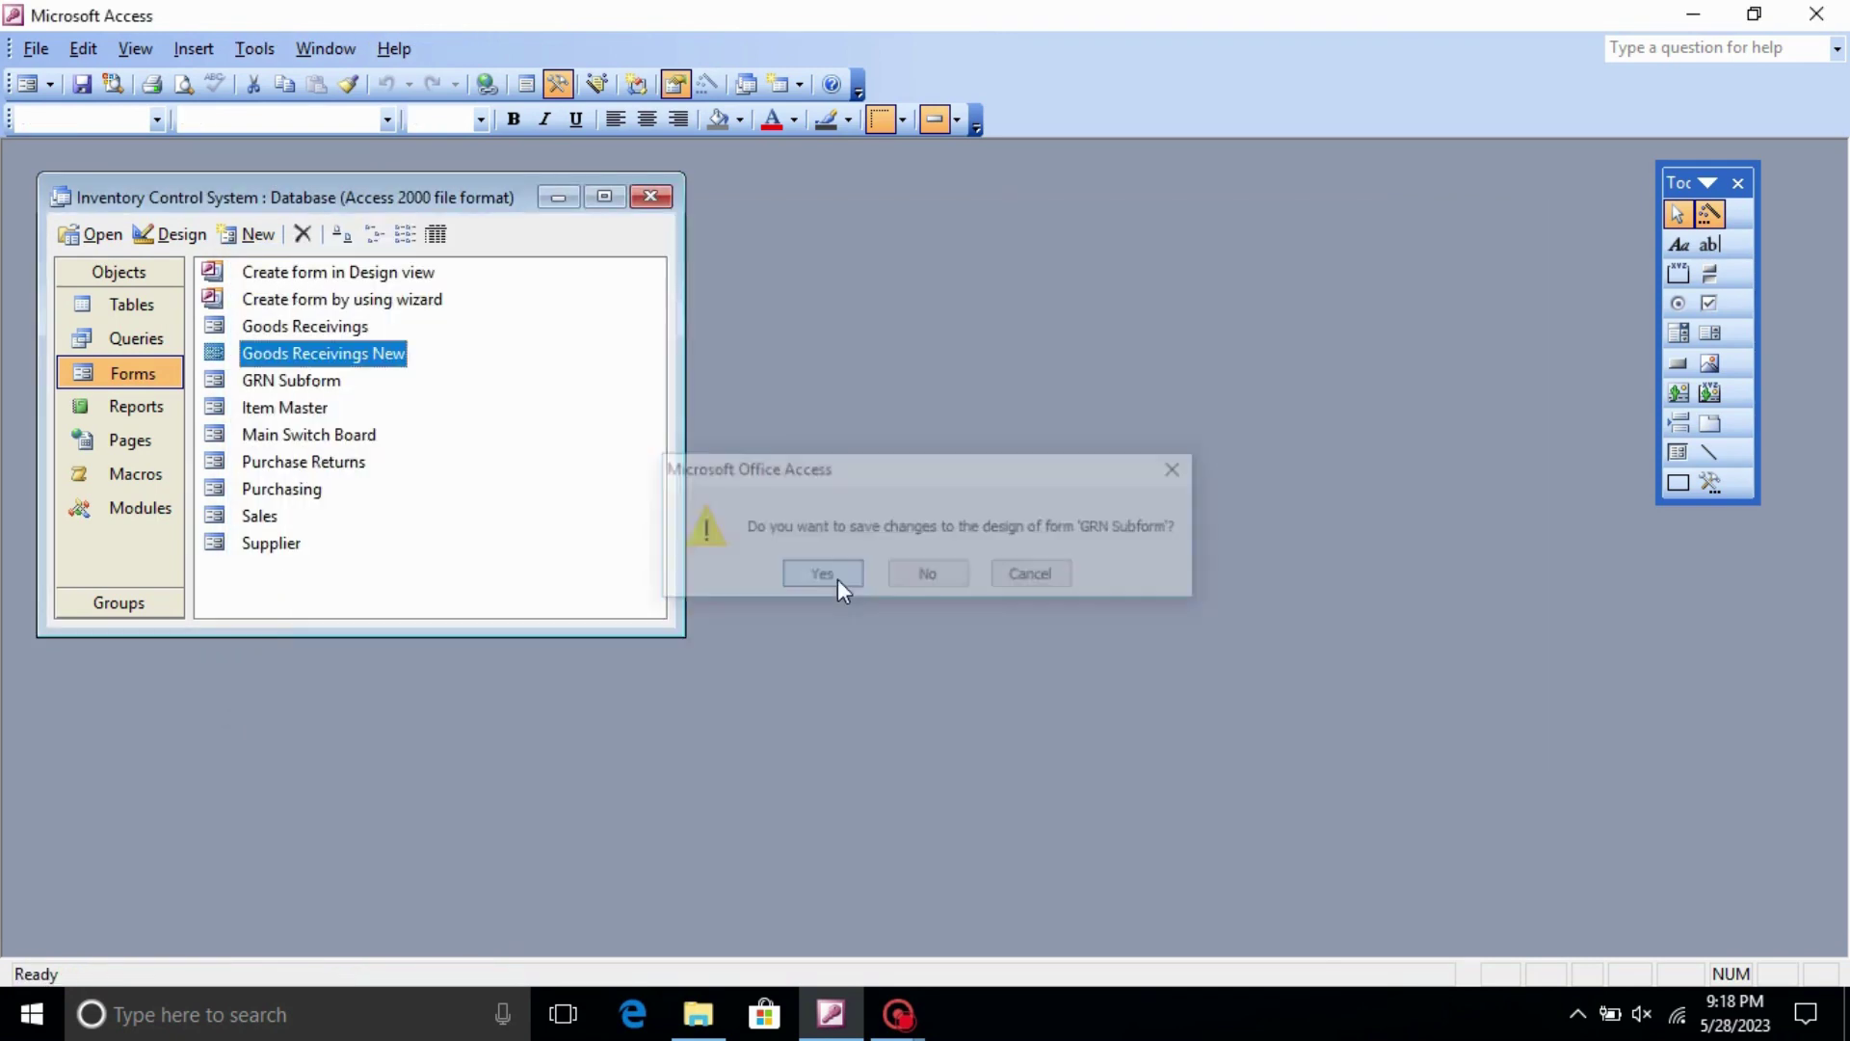
double_click(390, 358)
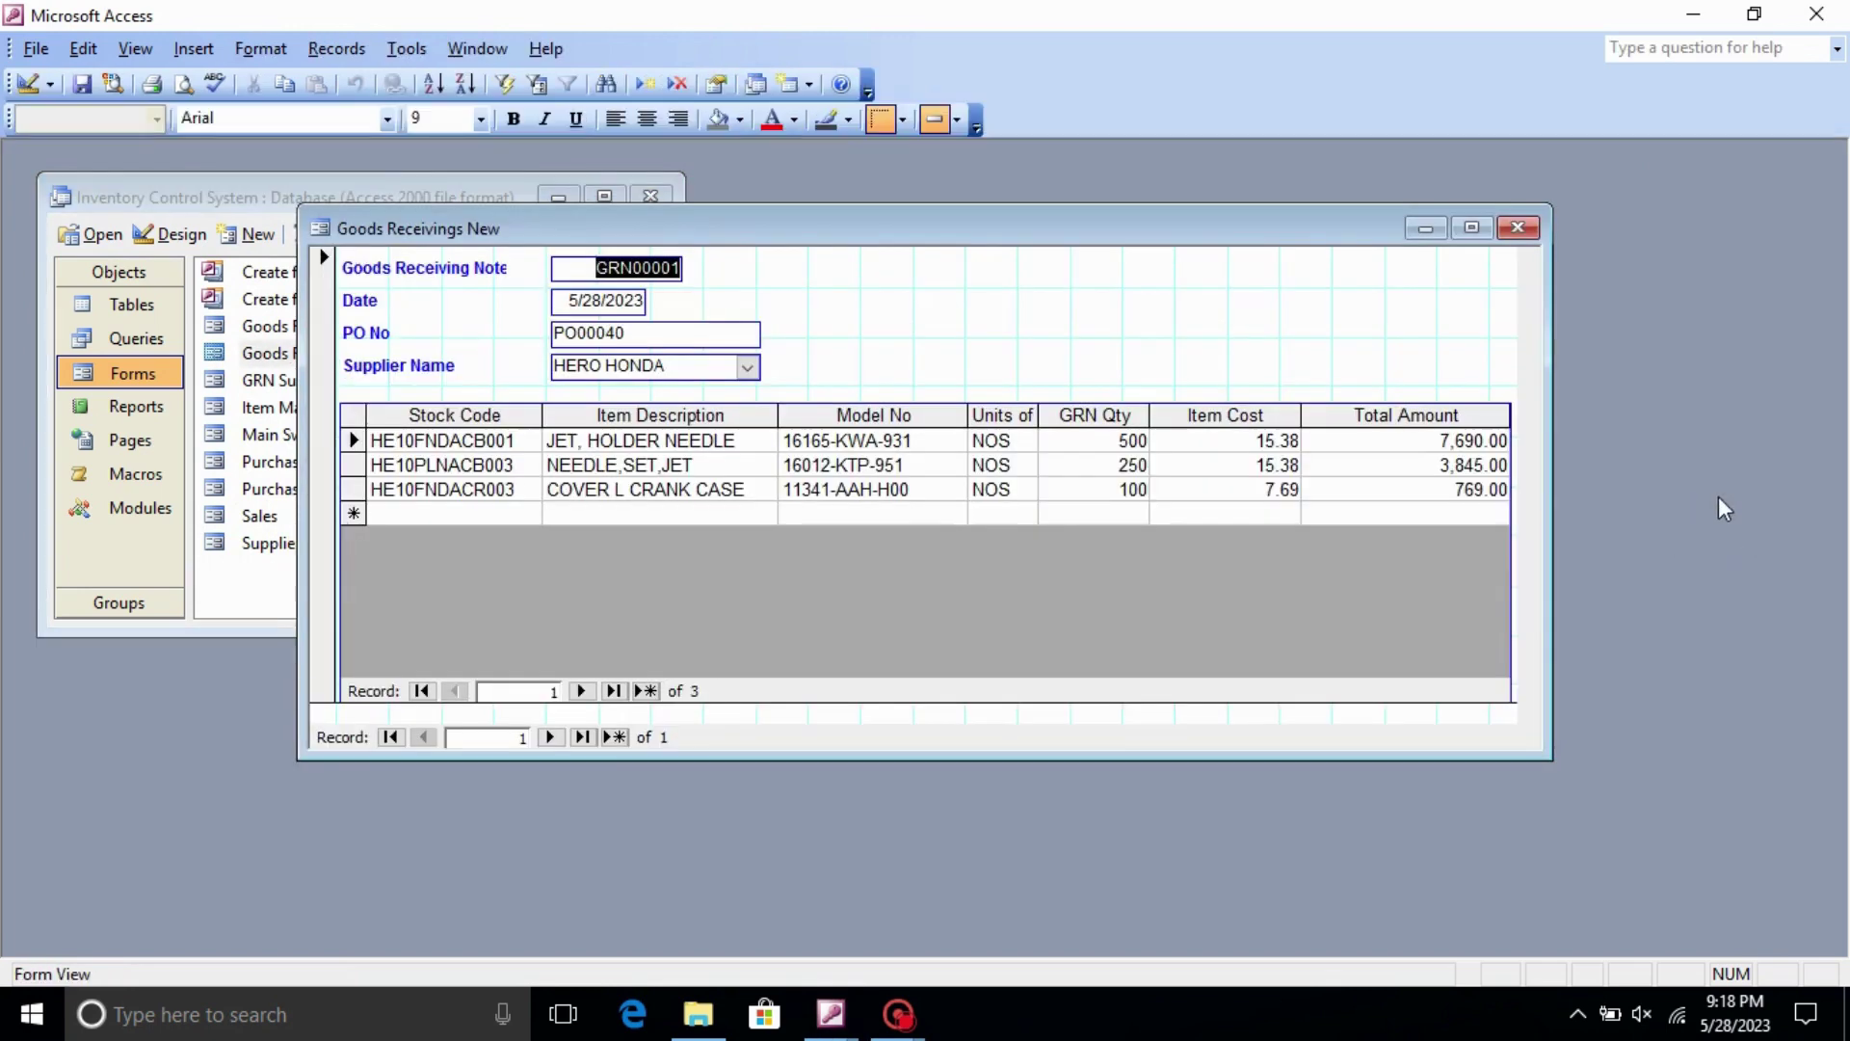
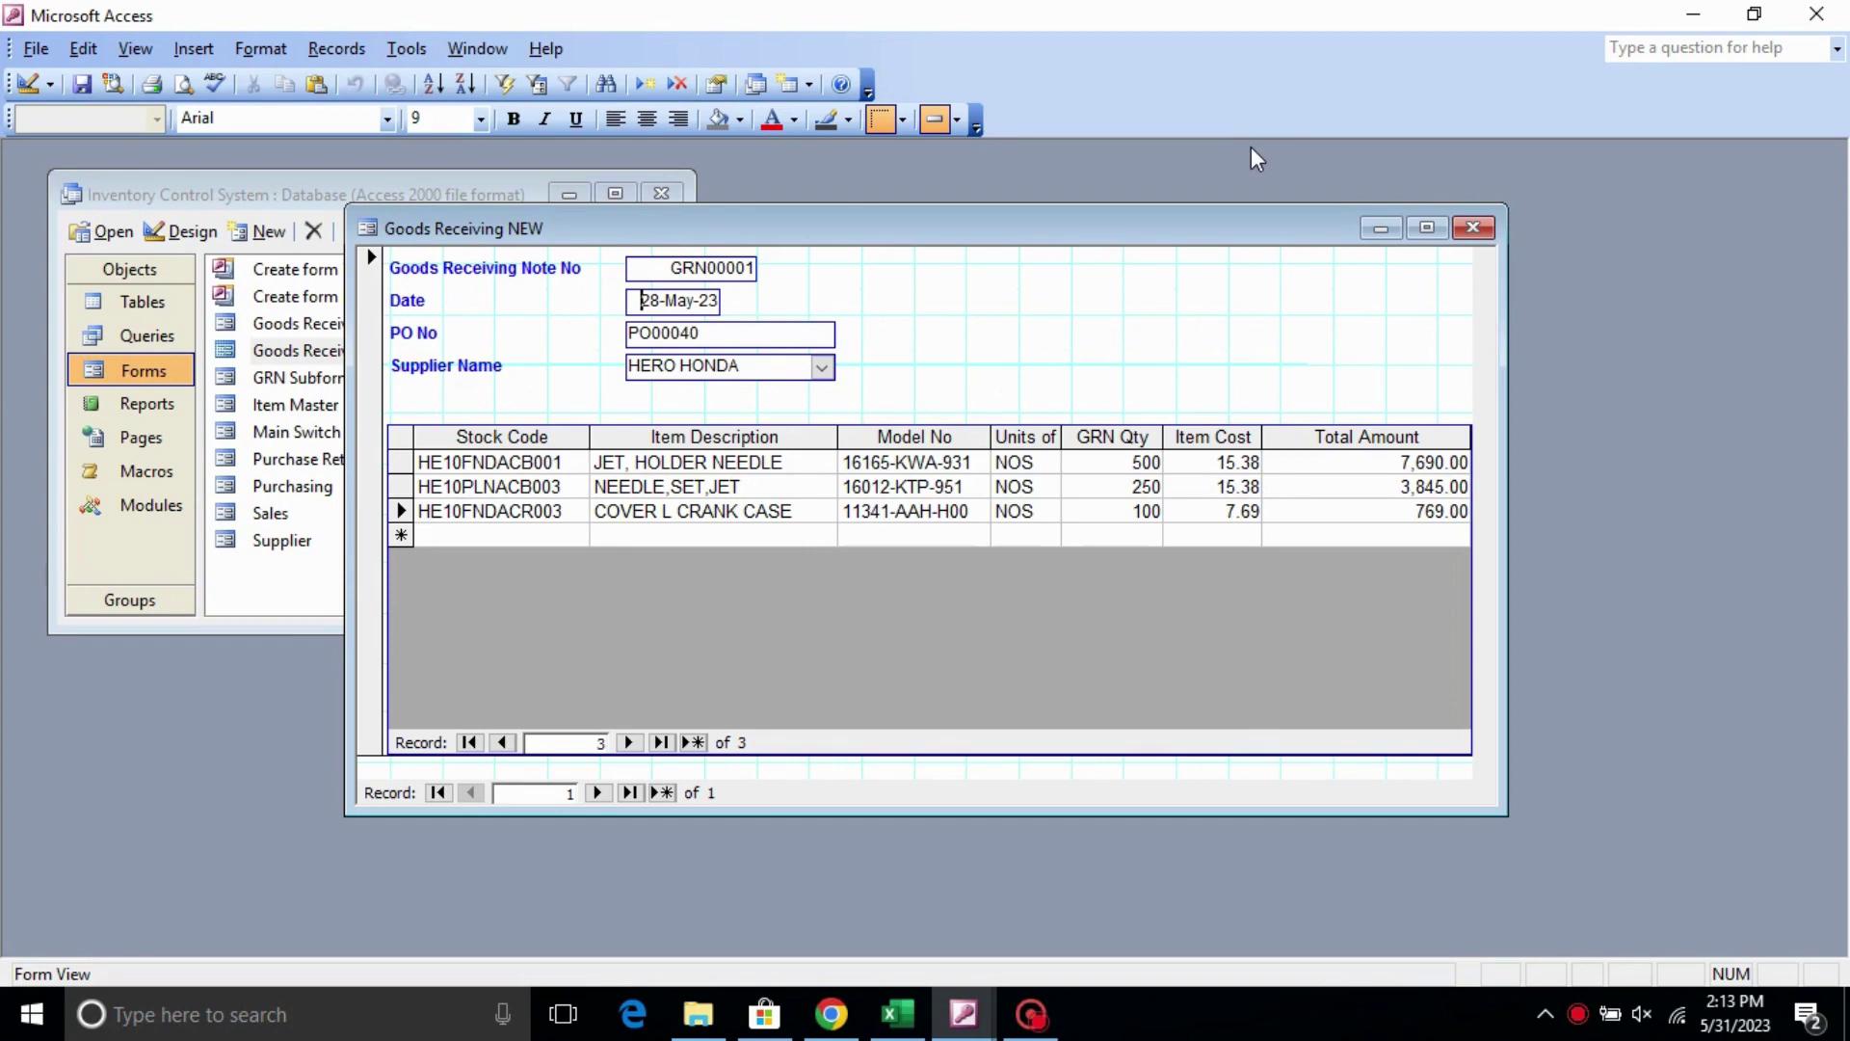
- Move through the first receipt's header fields and item lines to a new goods receiving record
key(Tab)
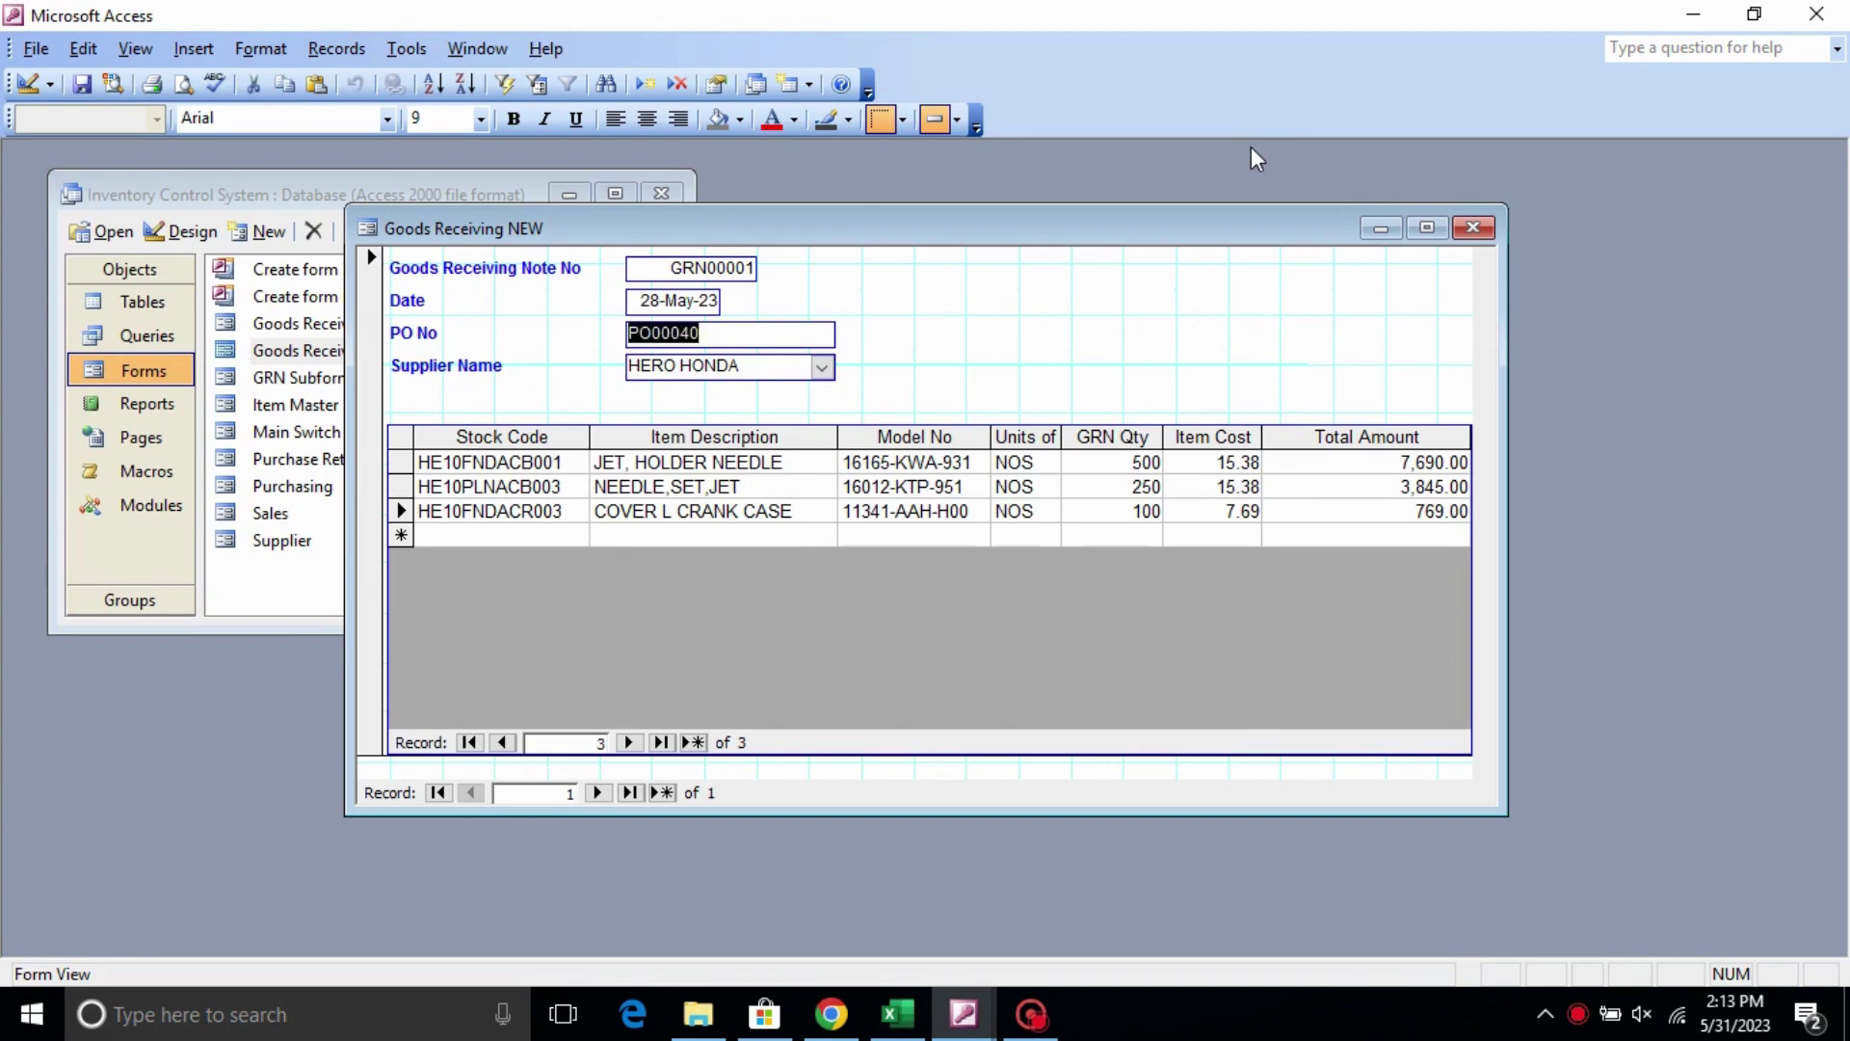
key(Tab)
key(Tab)
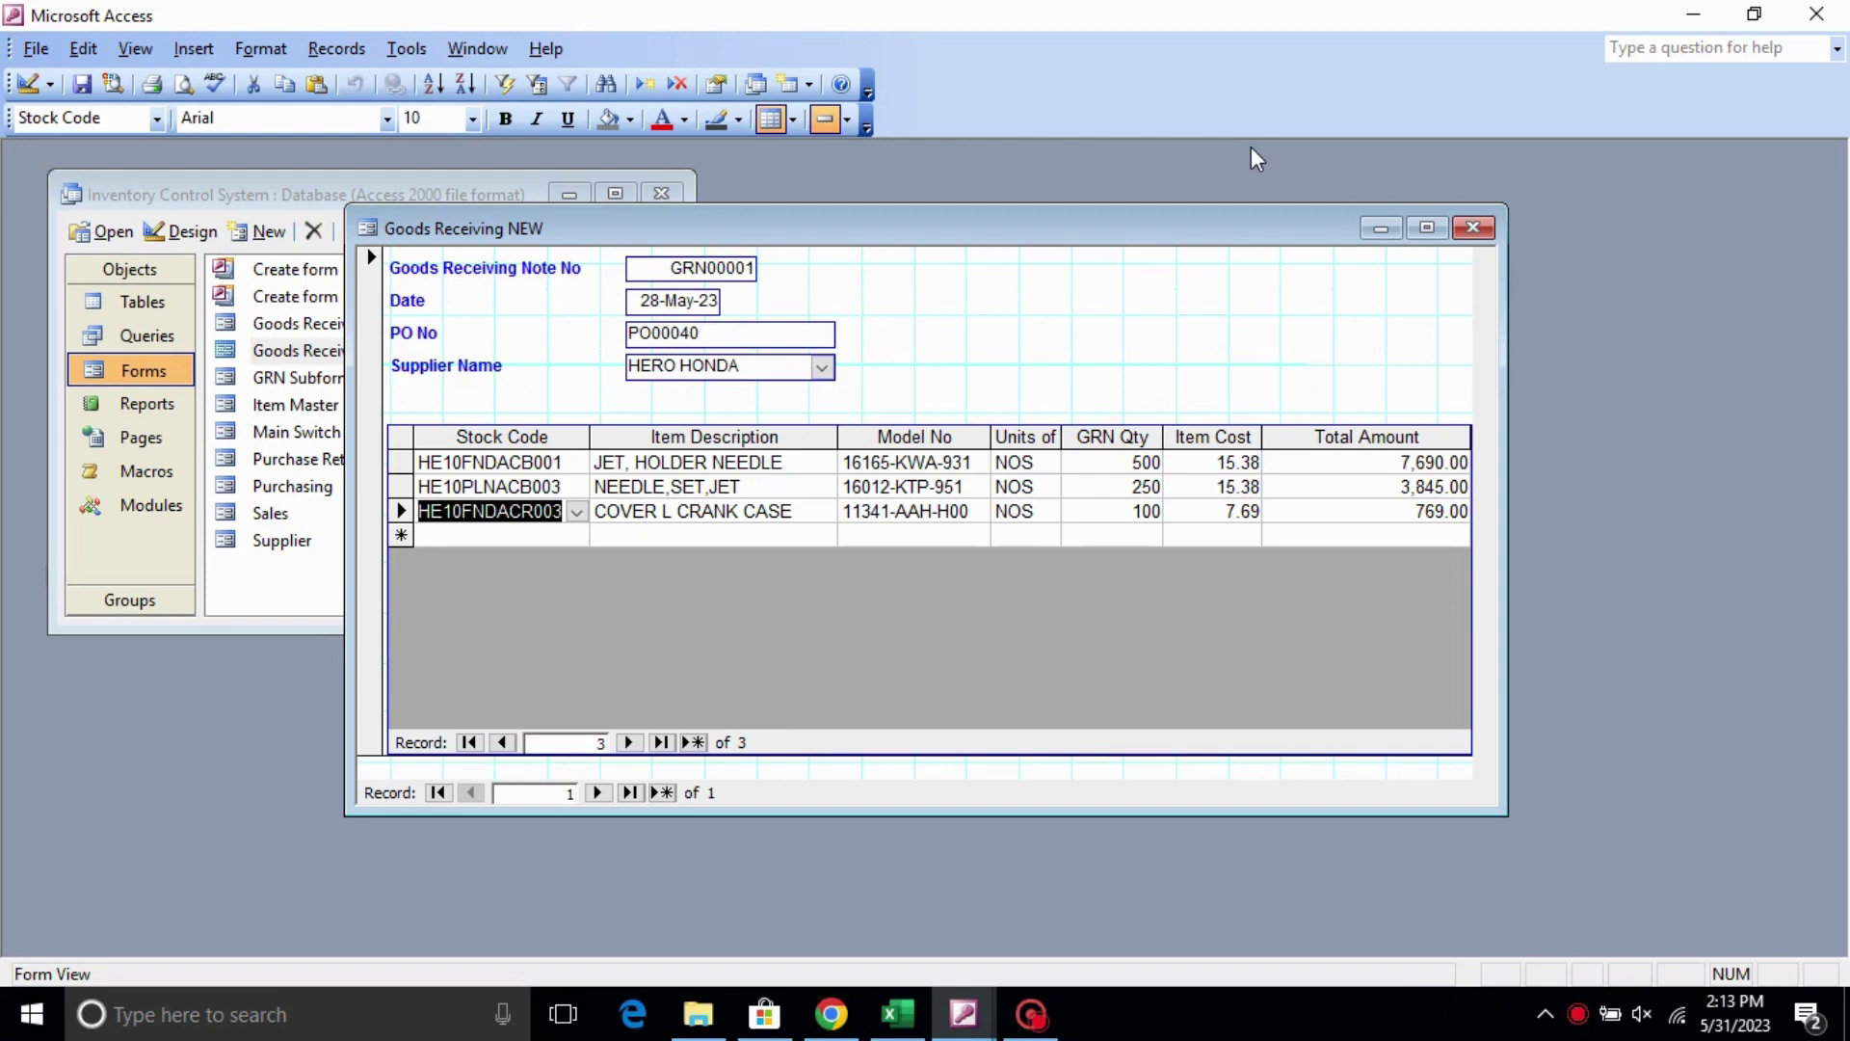
key(Tab)
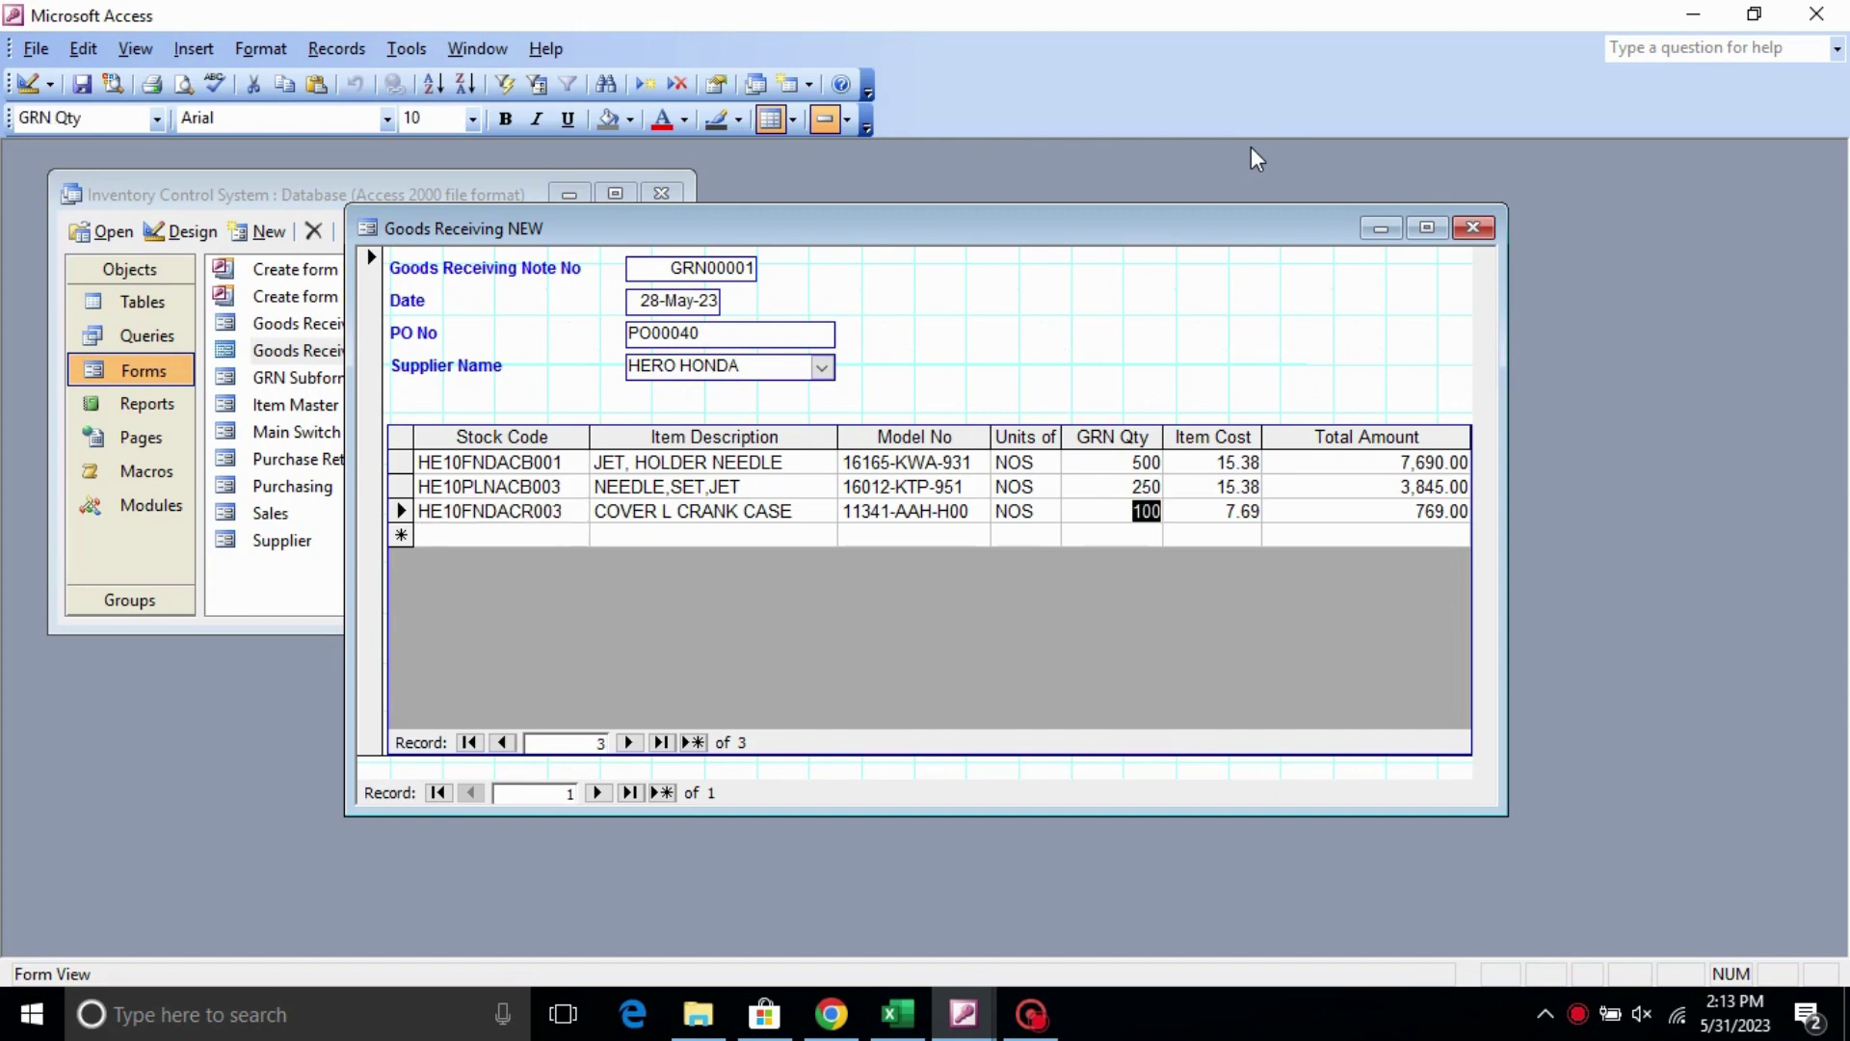
key(Tab)
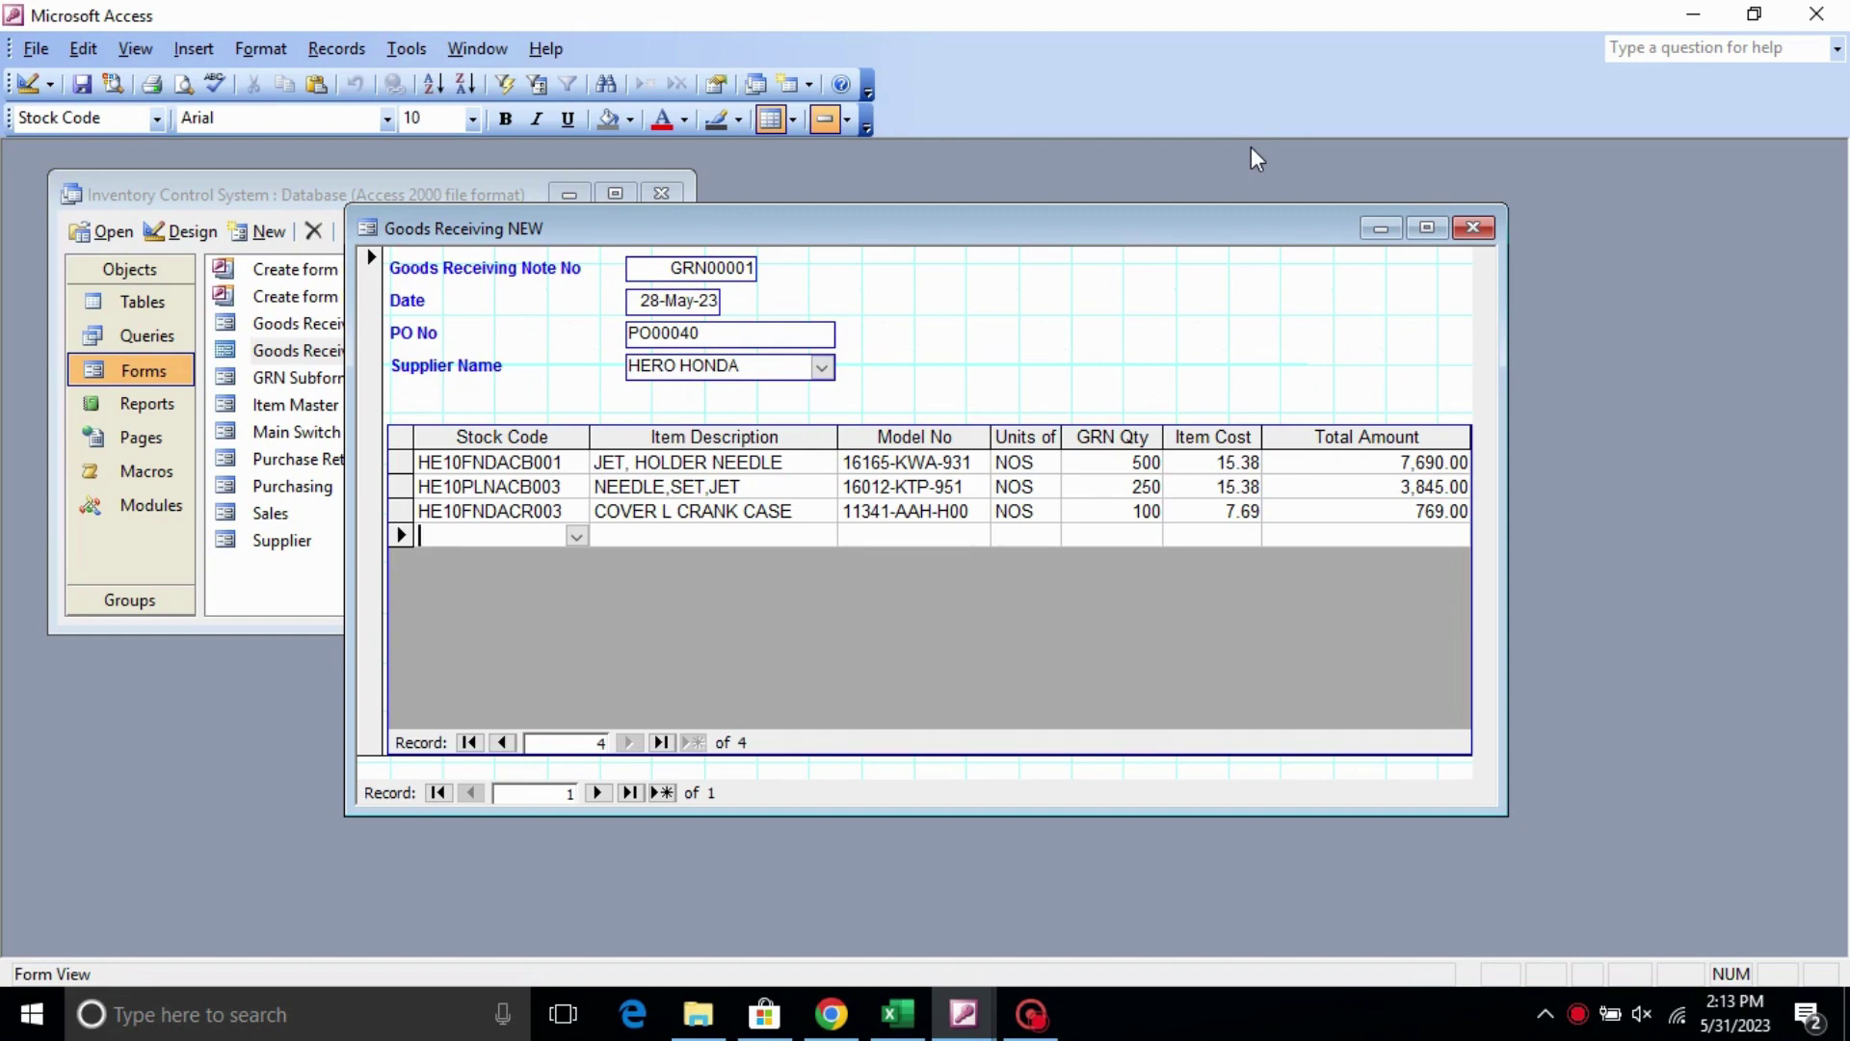
key(Tab)
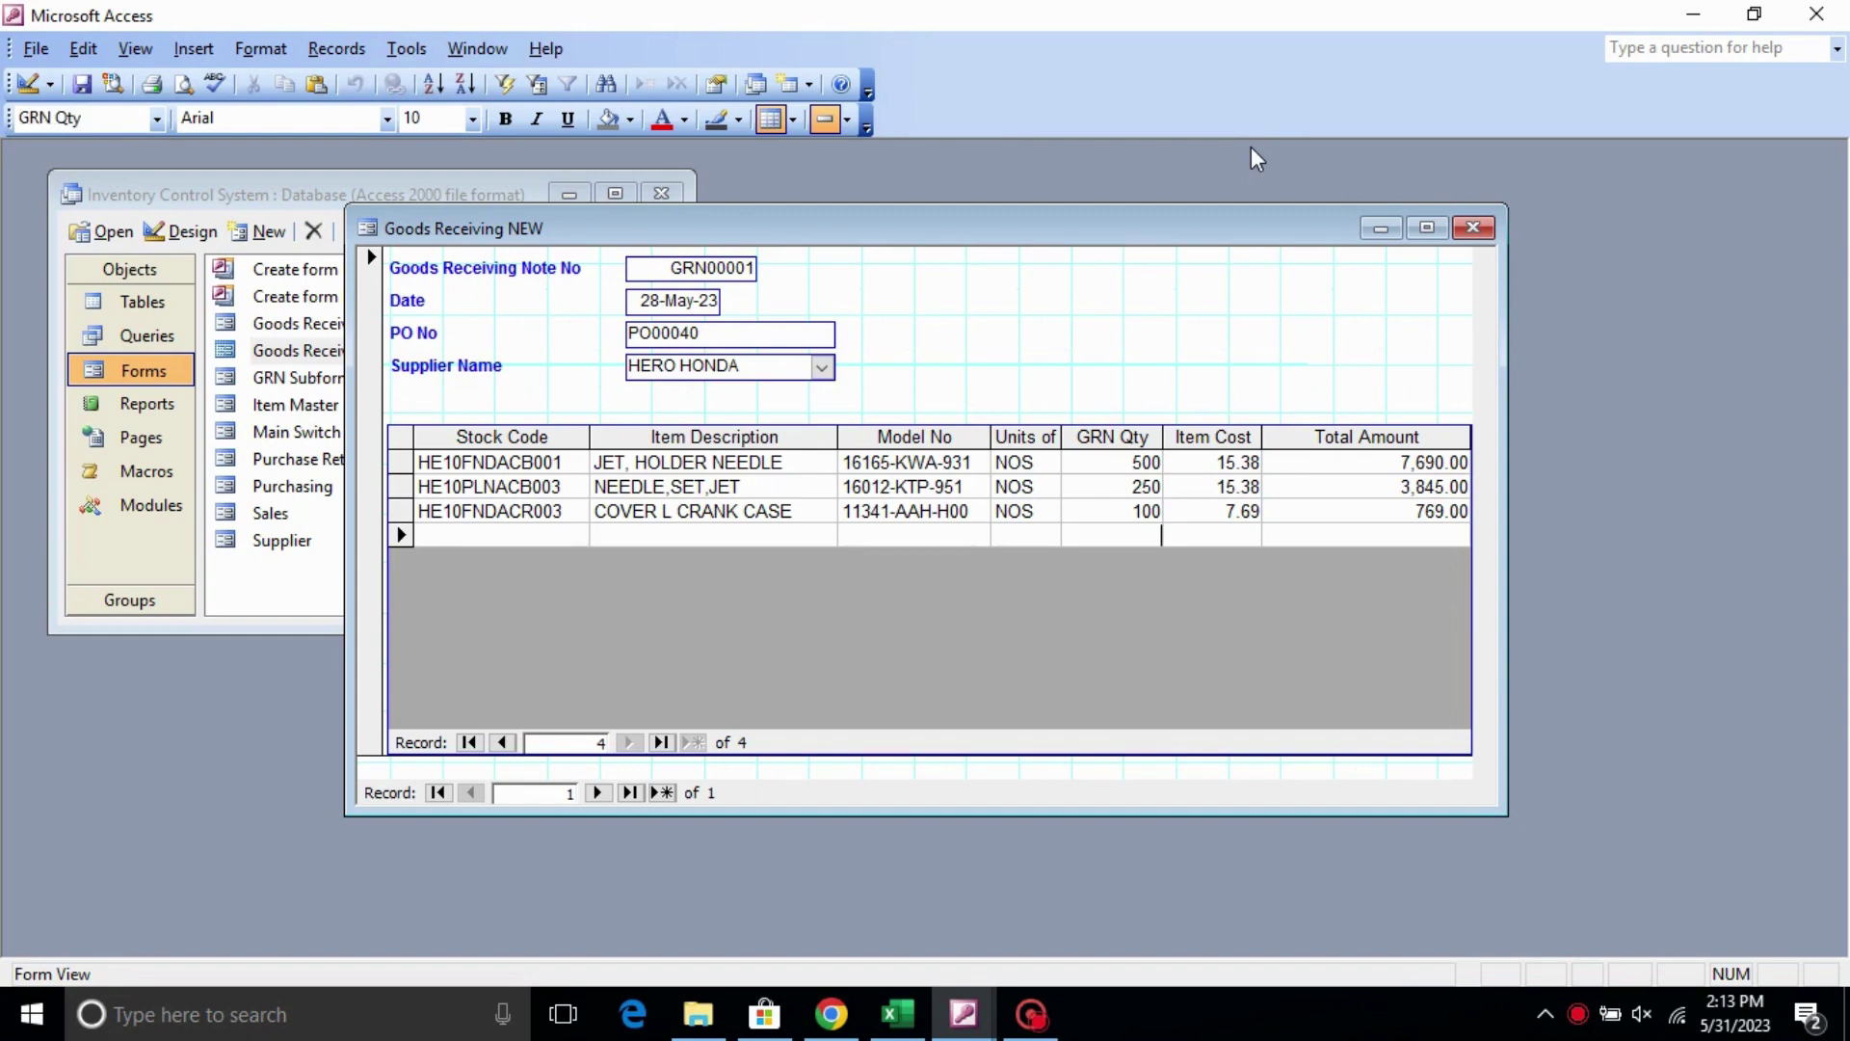
key(Tab)
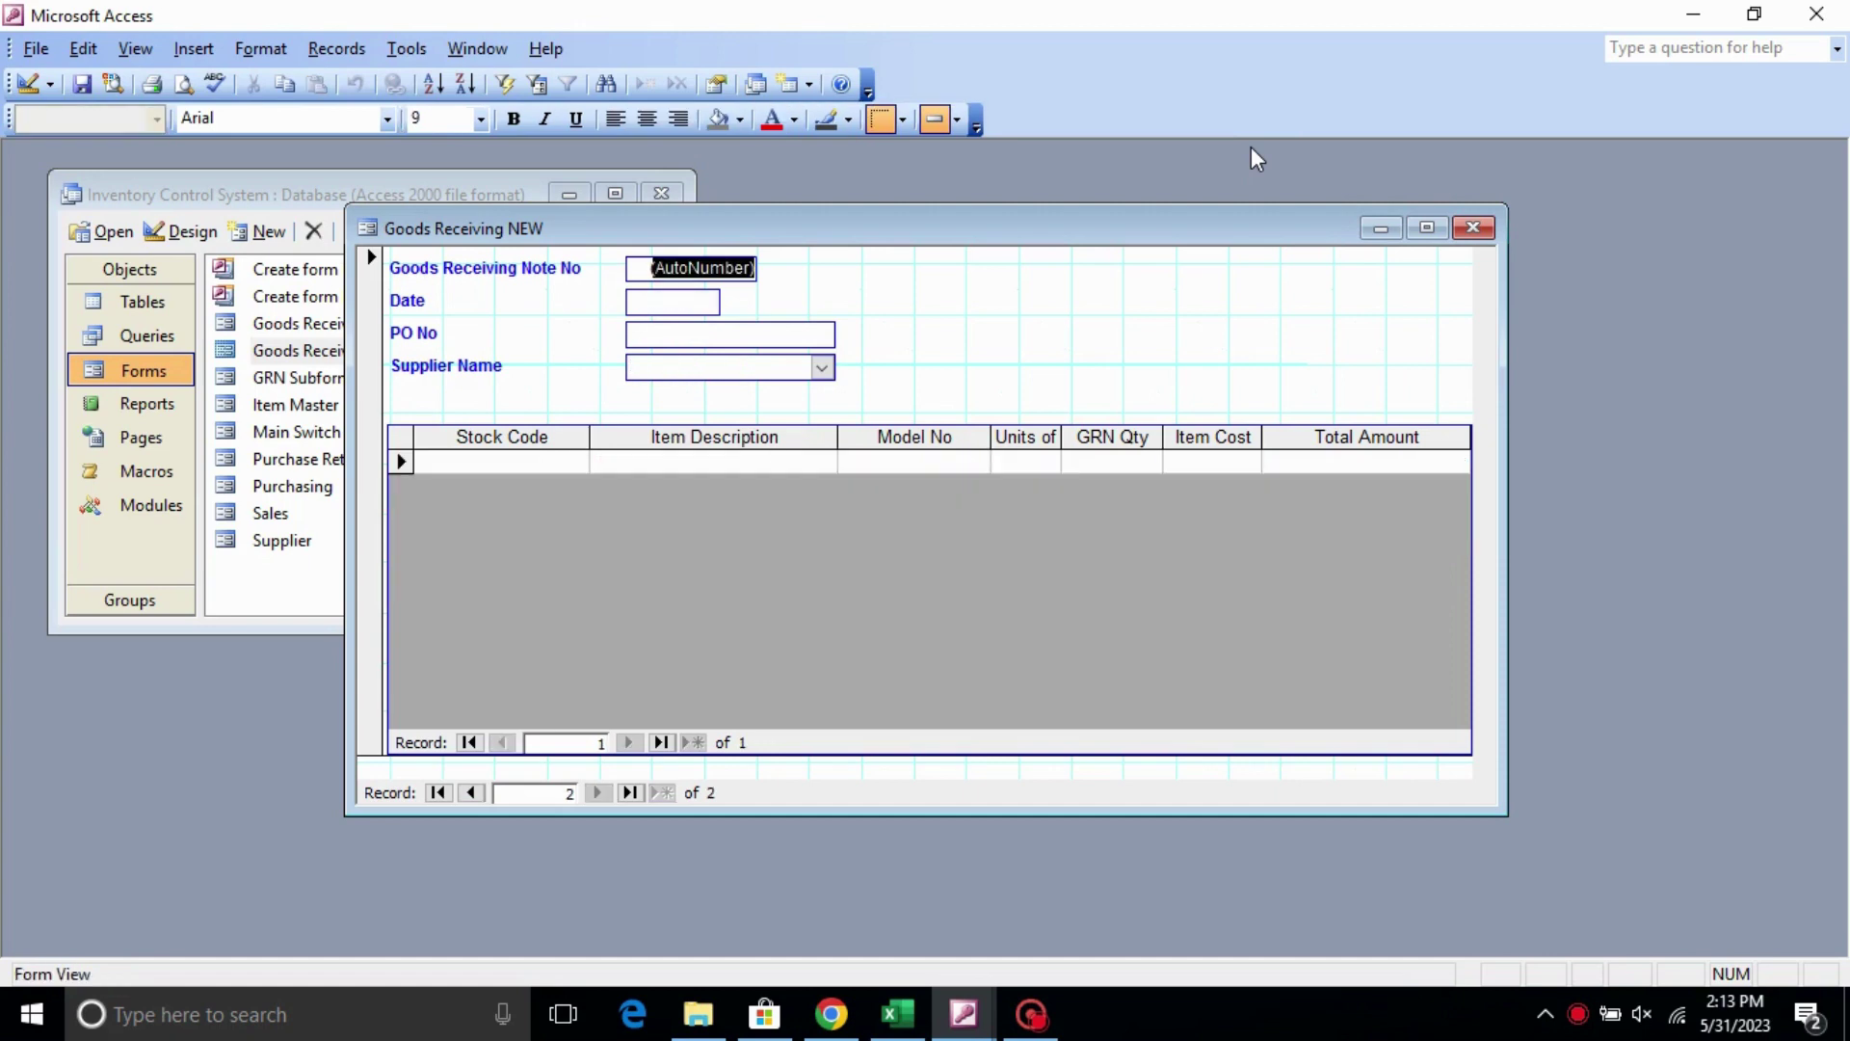
- Fill in the second receipt's header with the date 28/5, the purchase order number and supplier HERO HONDA
key(Tab)
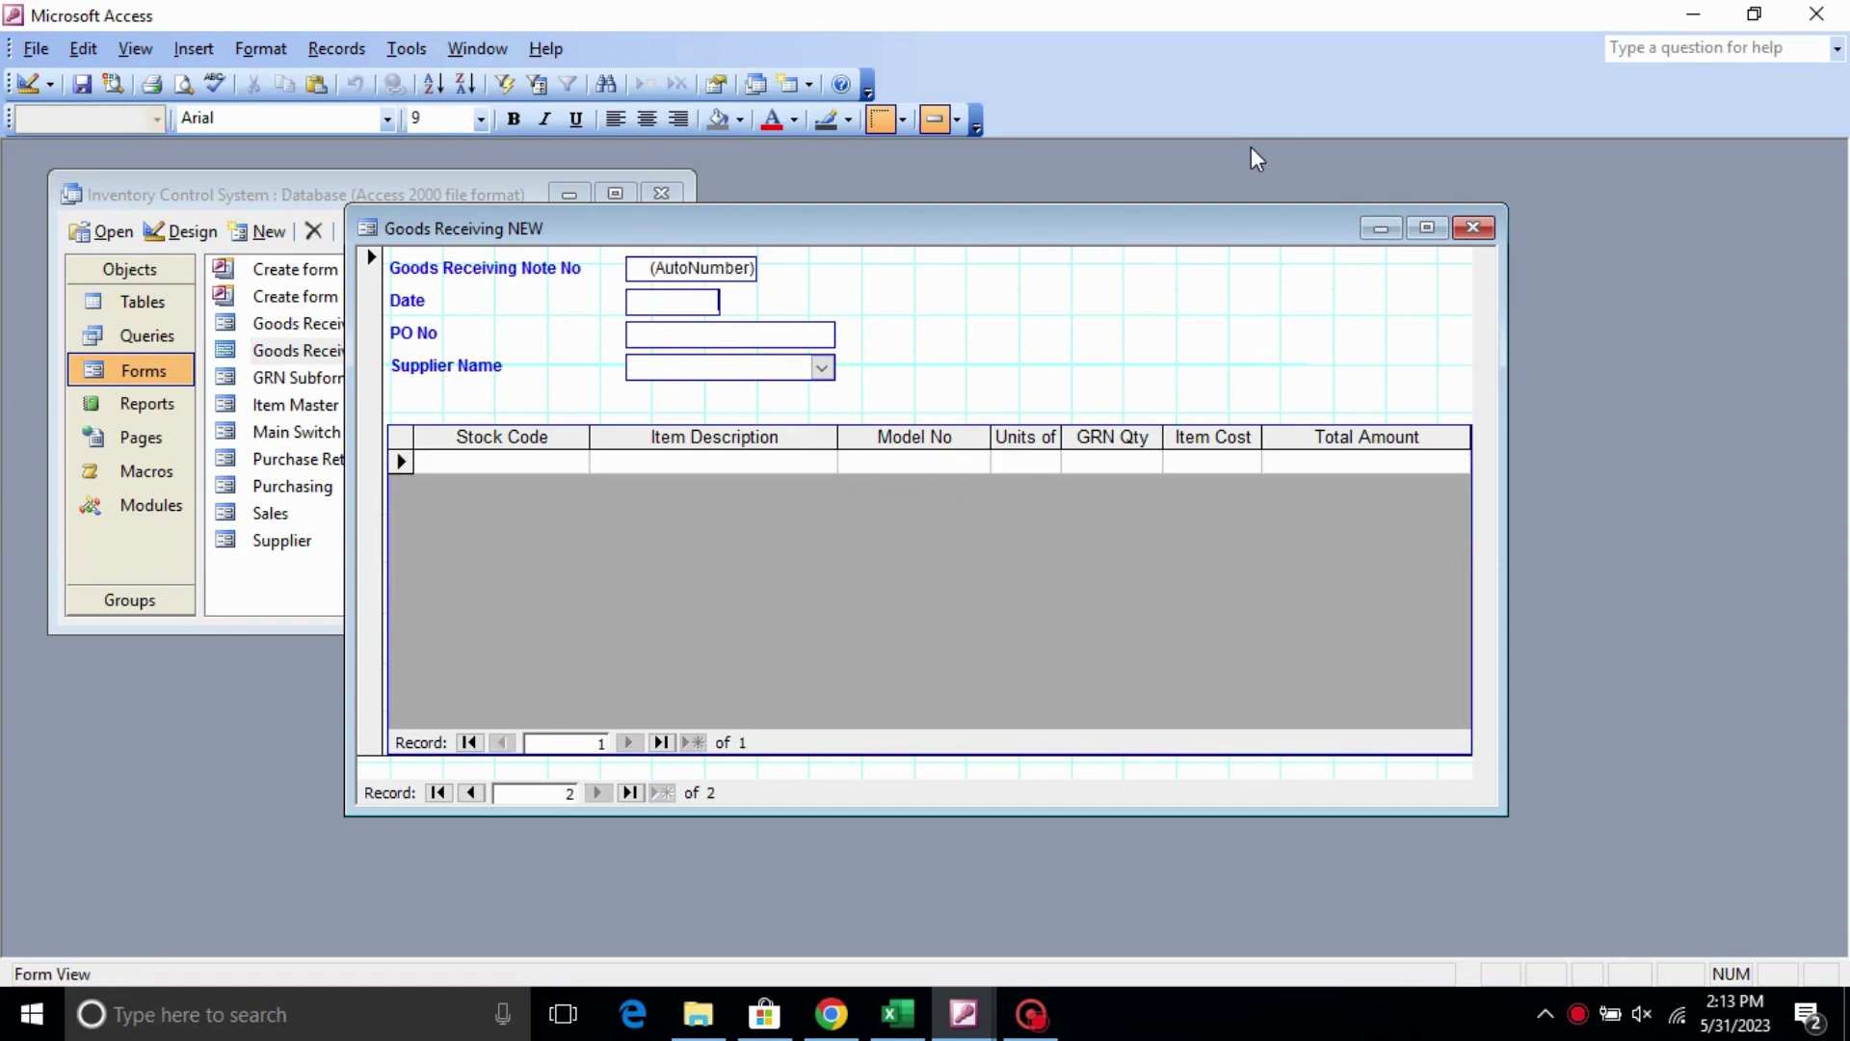
text(2)
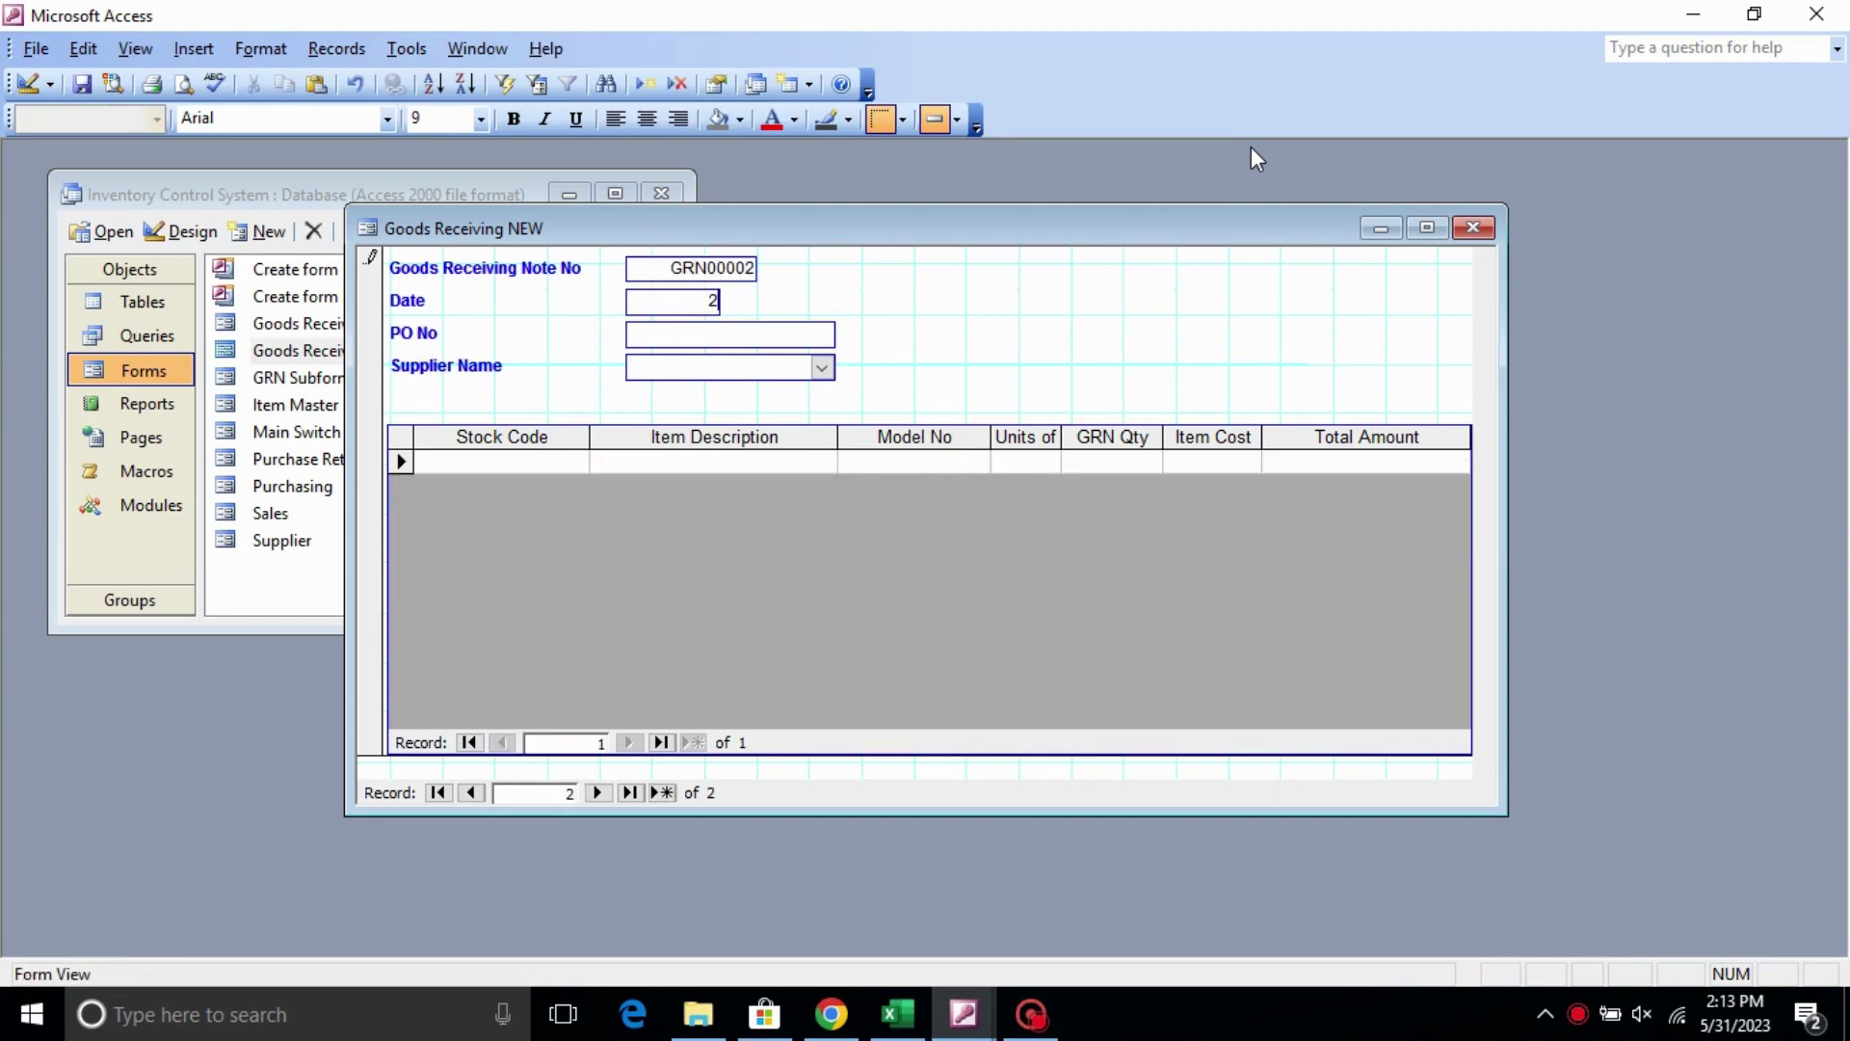
text(8/5)
key(Tab)
text(PO00041)
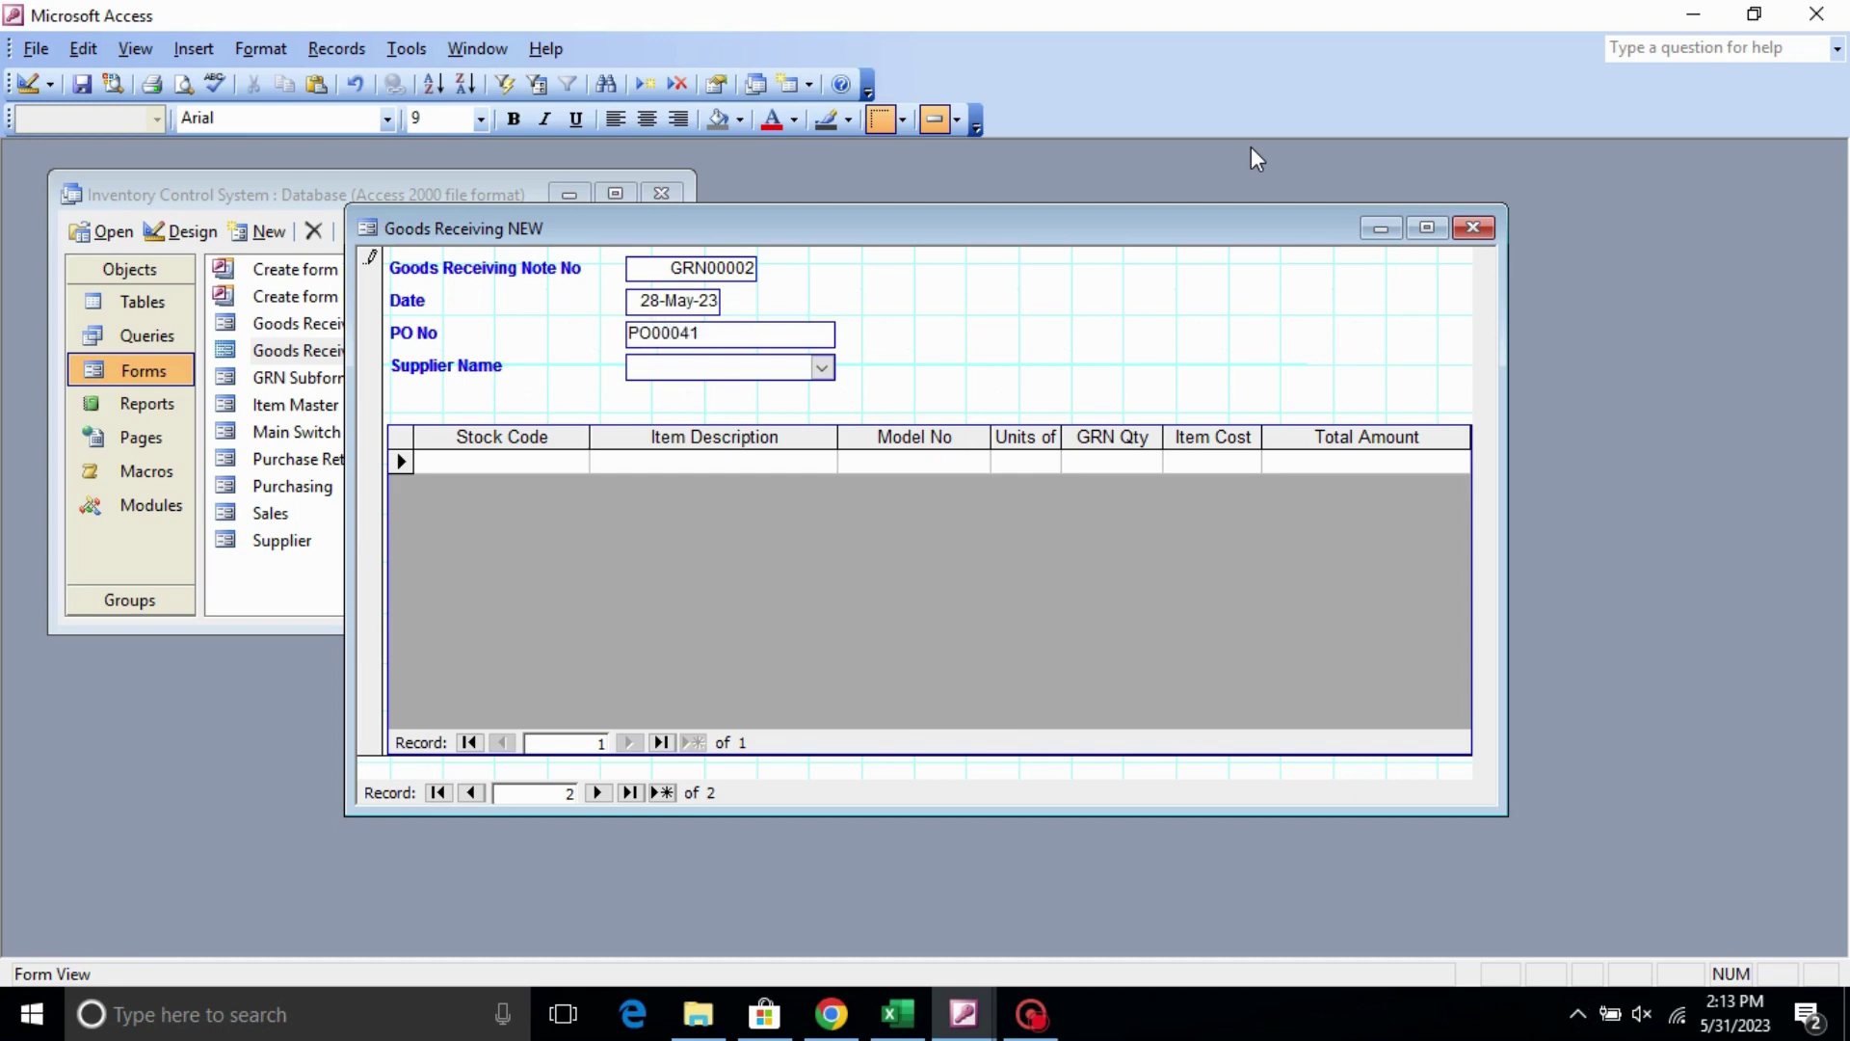
key(Tab)
click(823, 370)
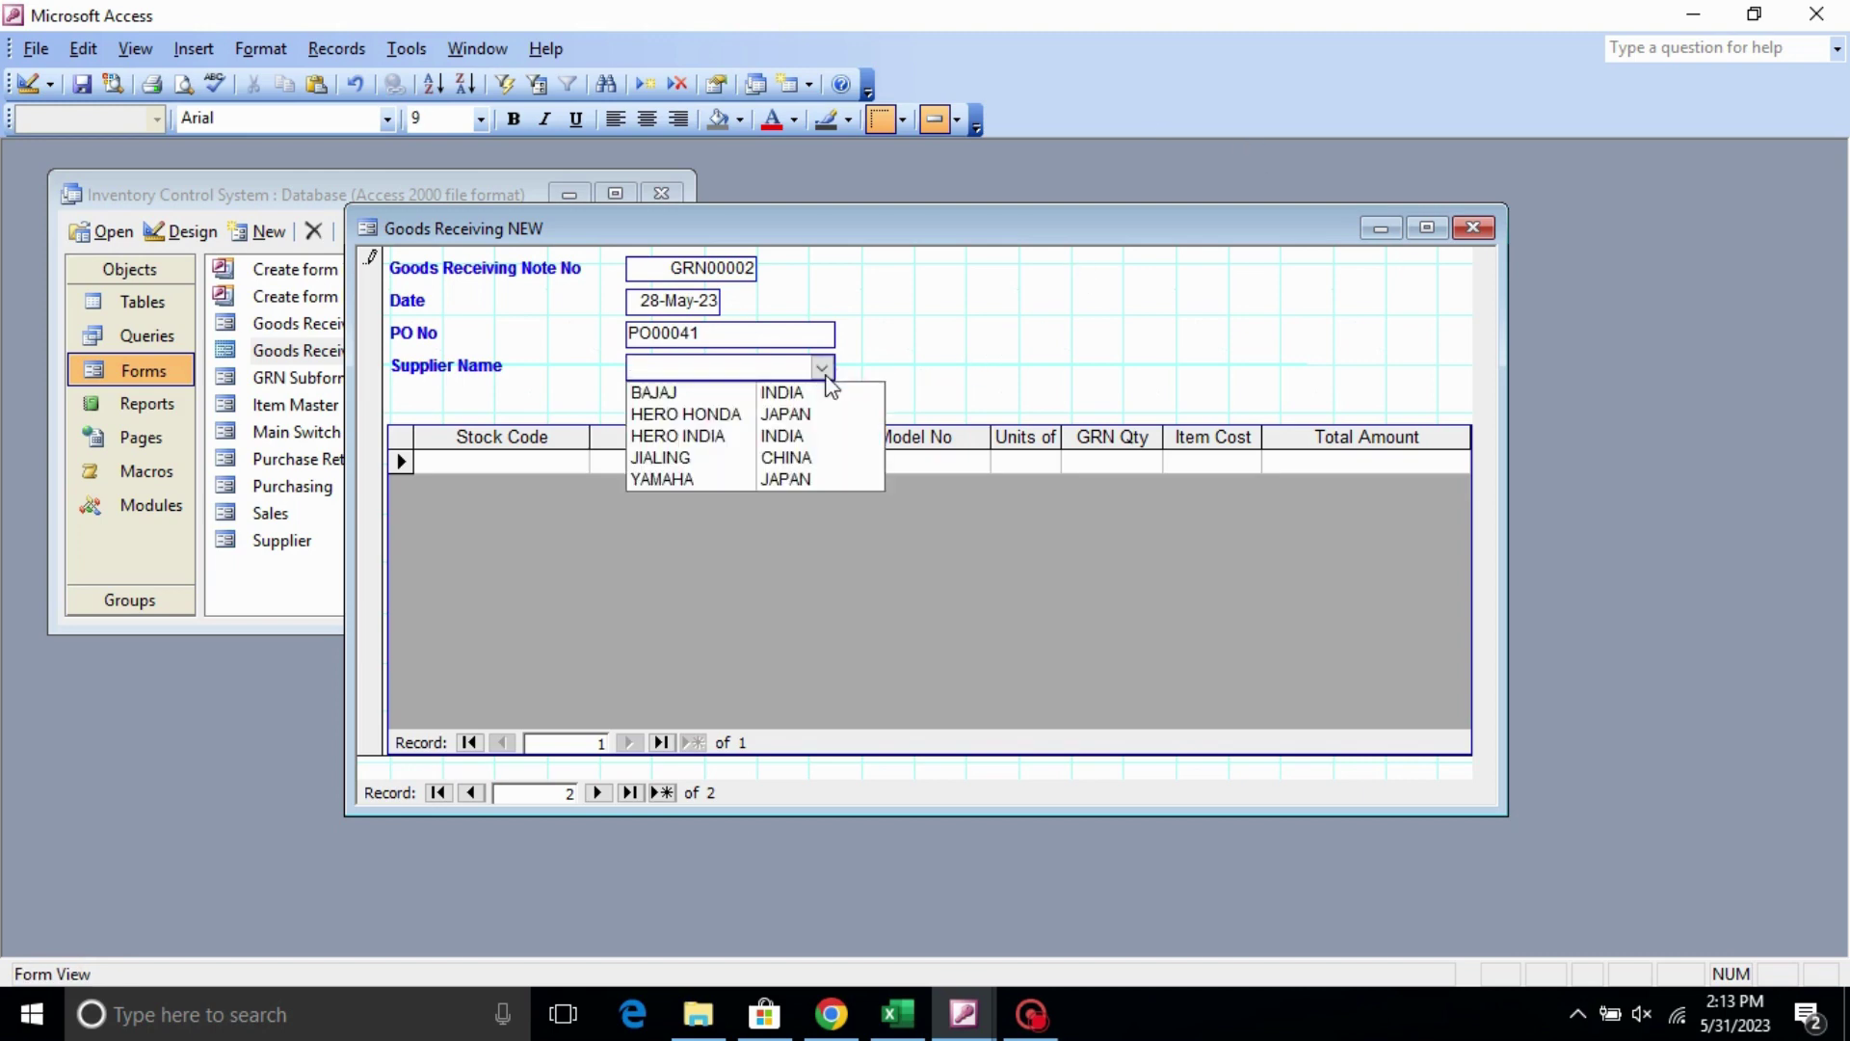
click(713, 413)
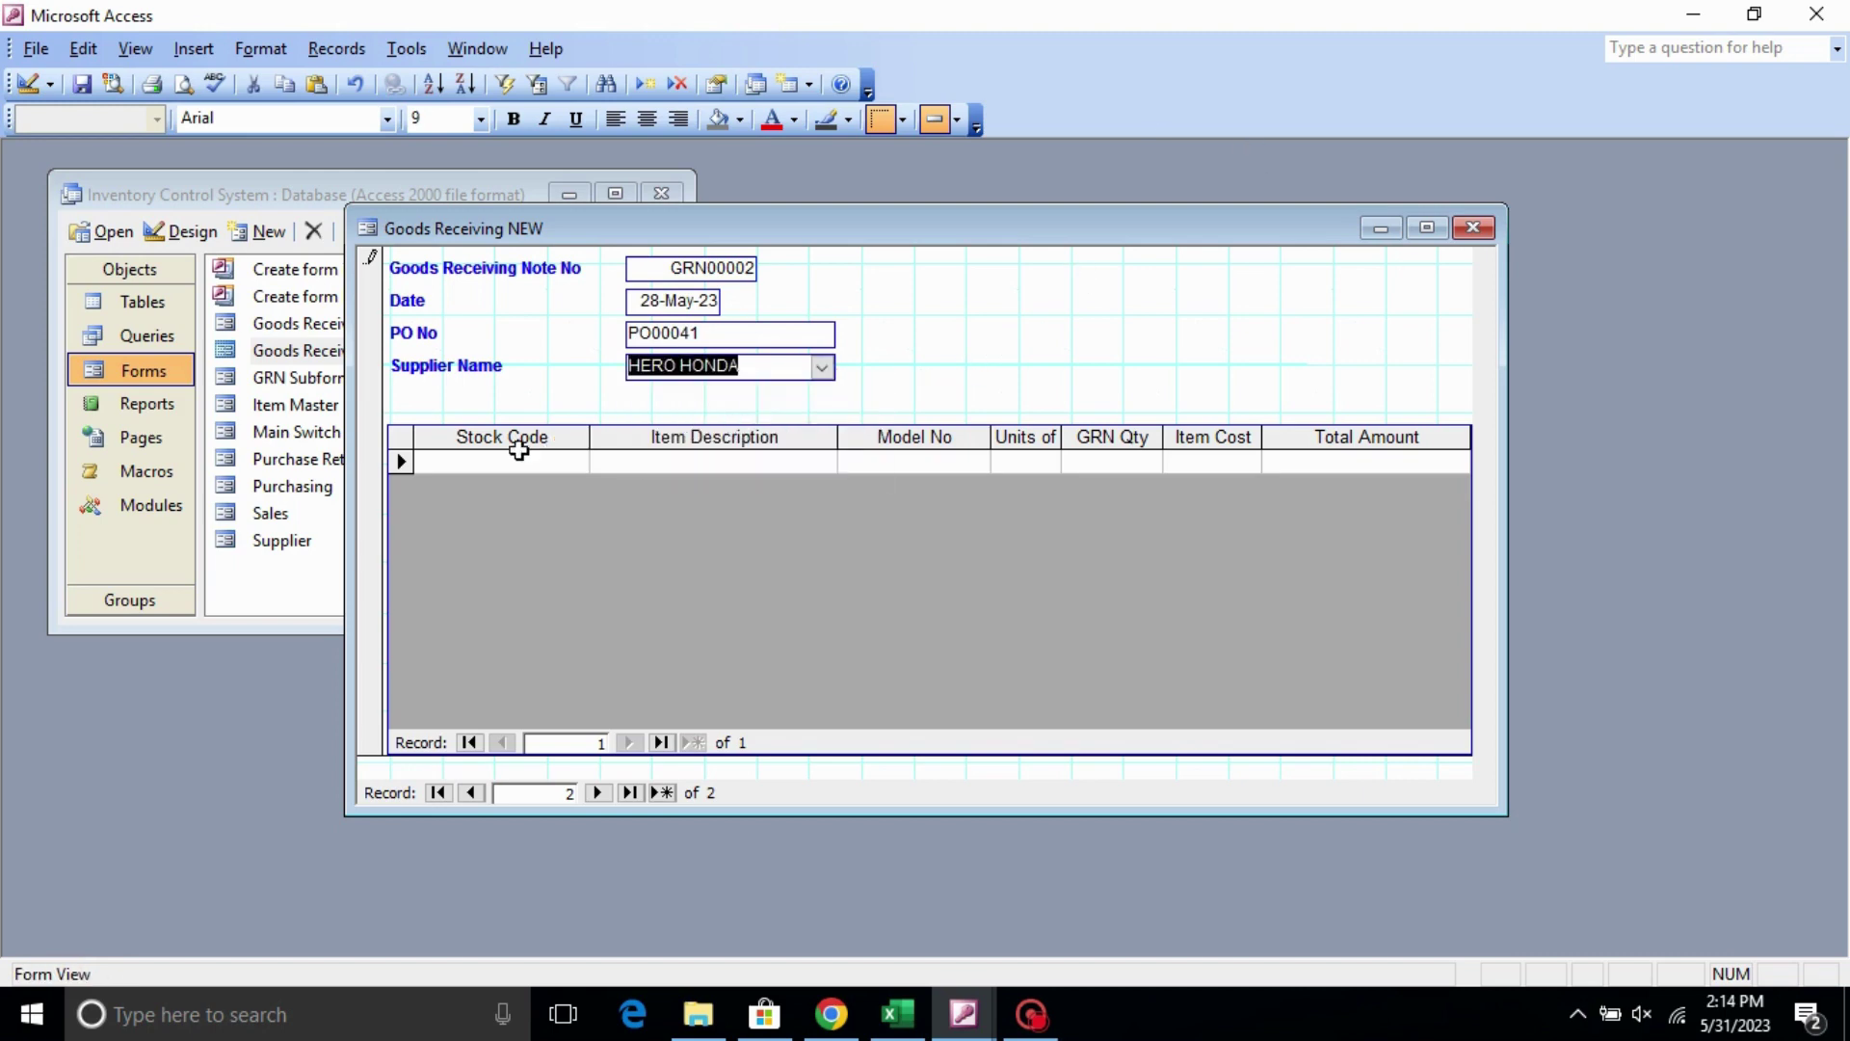
key(Tab)
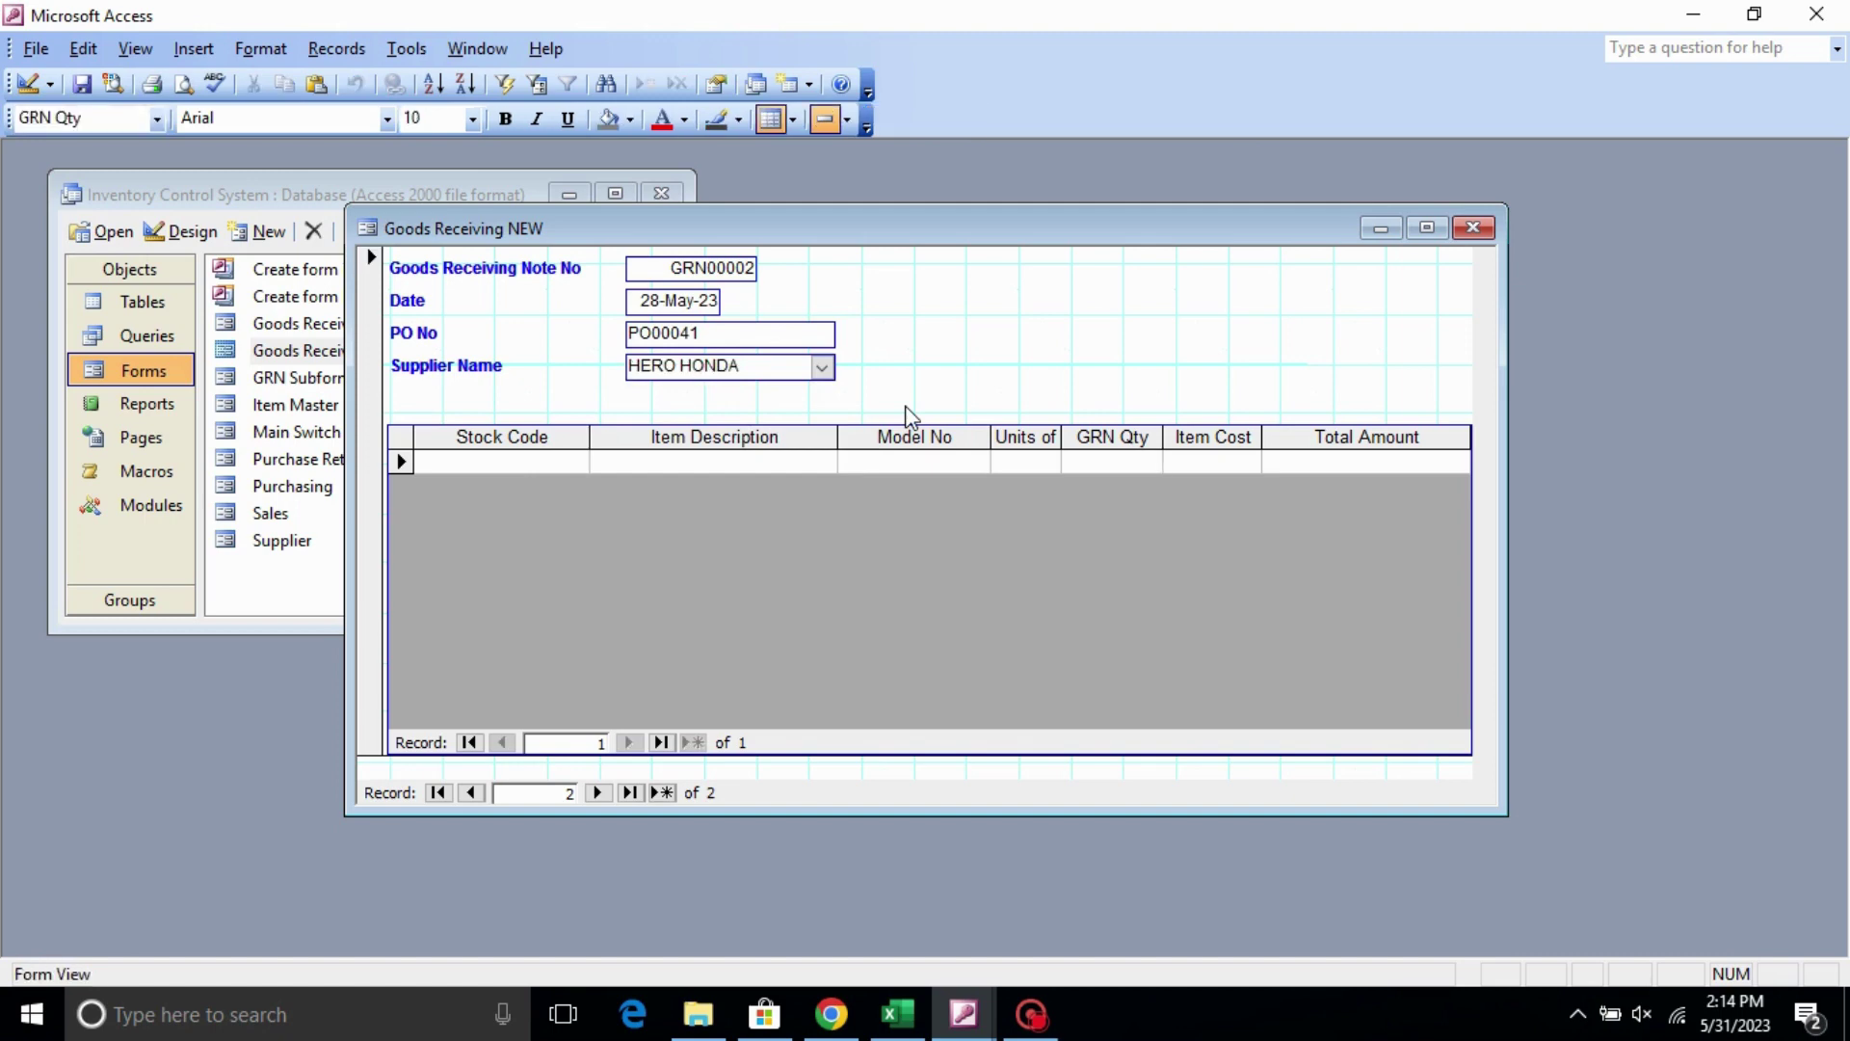
- Add stock item HE10FNDACO001 with a GRN quantity of 10 as the second receipt's first line
click(510, 461)
click(578, 464)
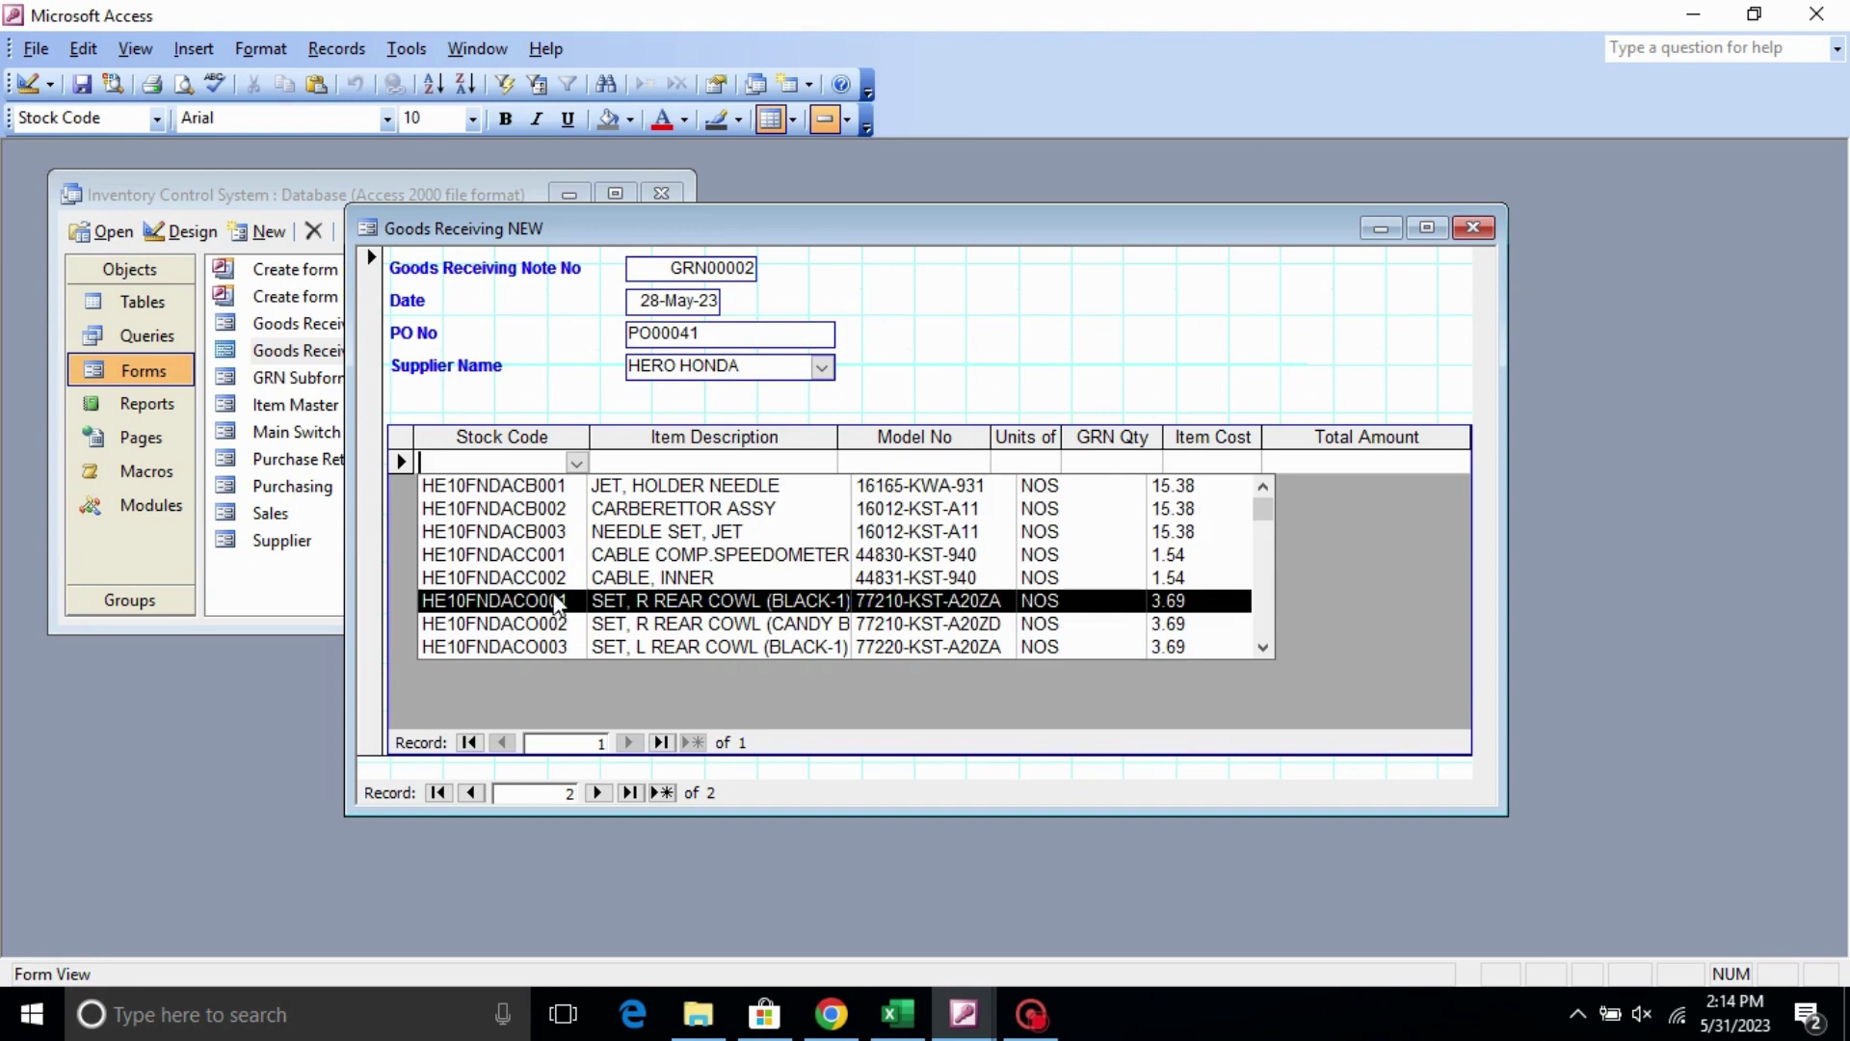
click(557, 602)
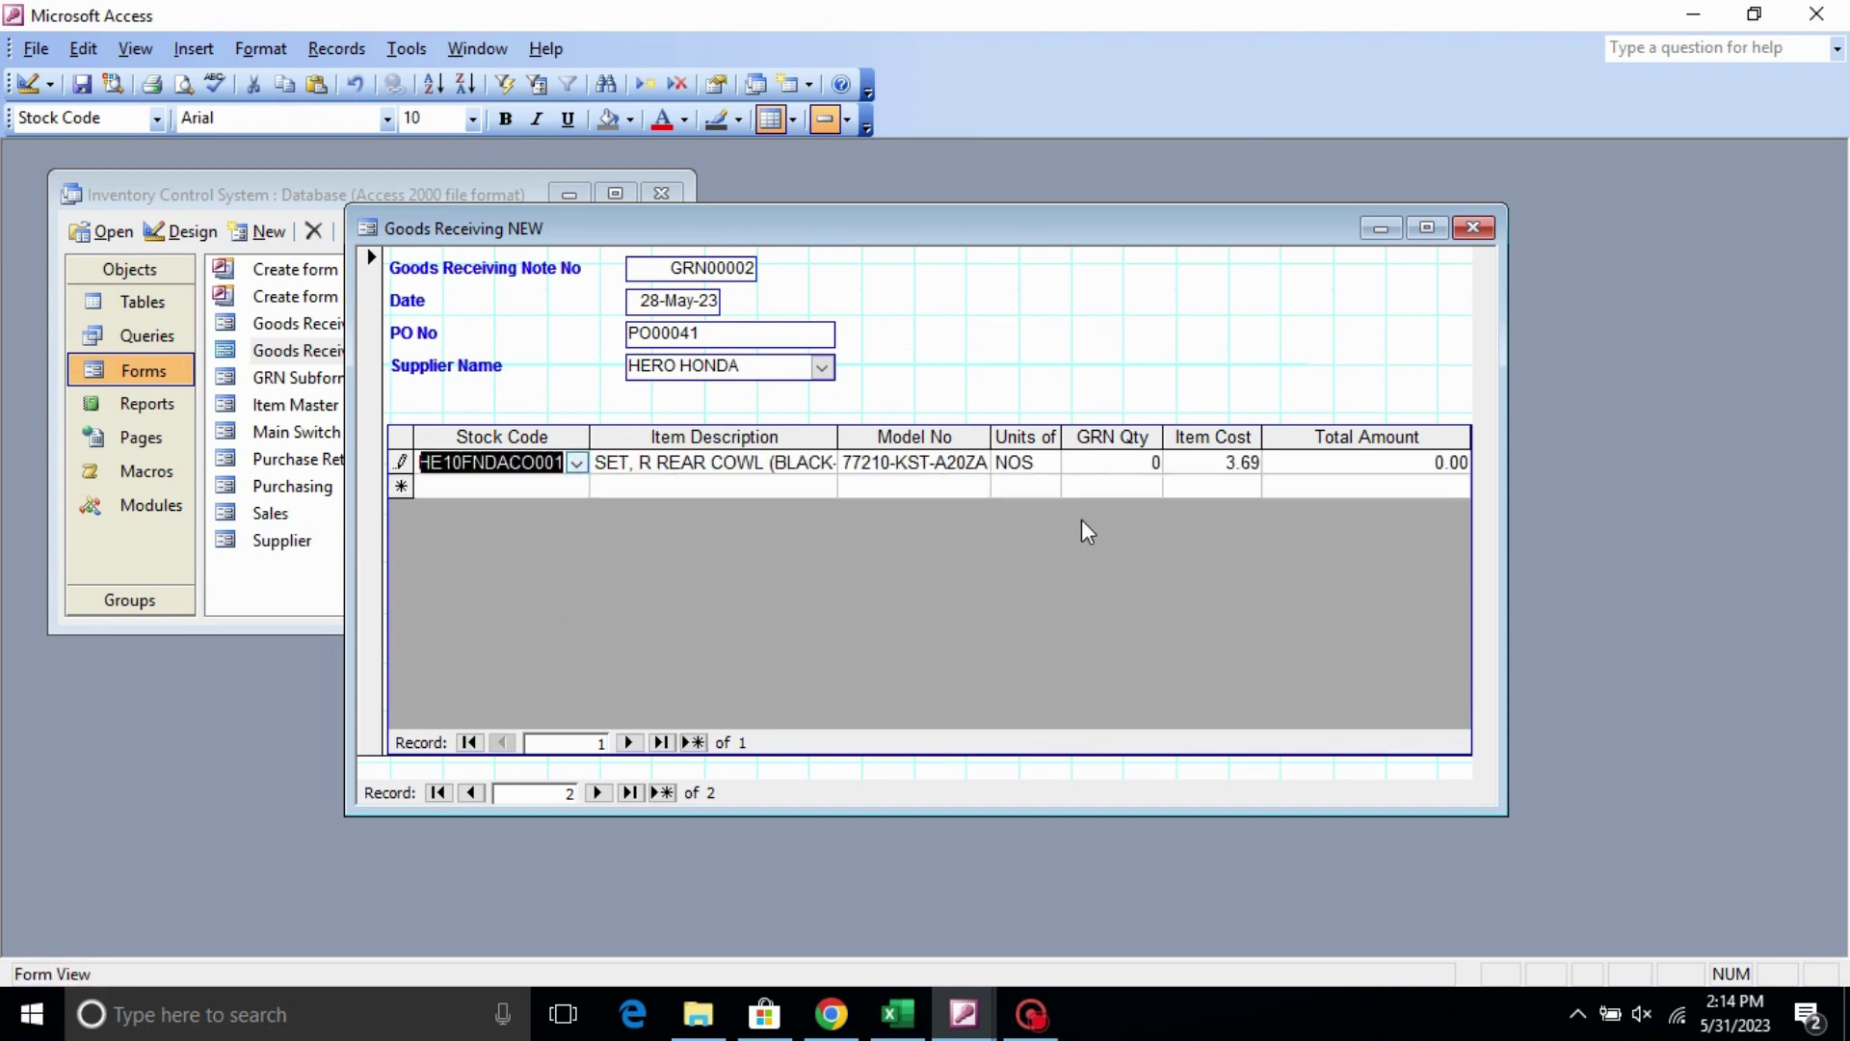
key(Tab)
text(10)
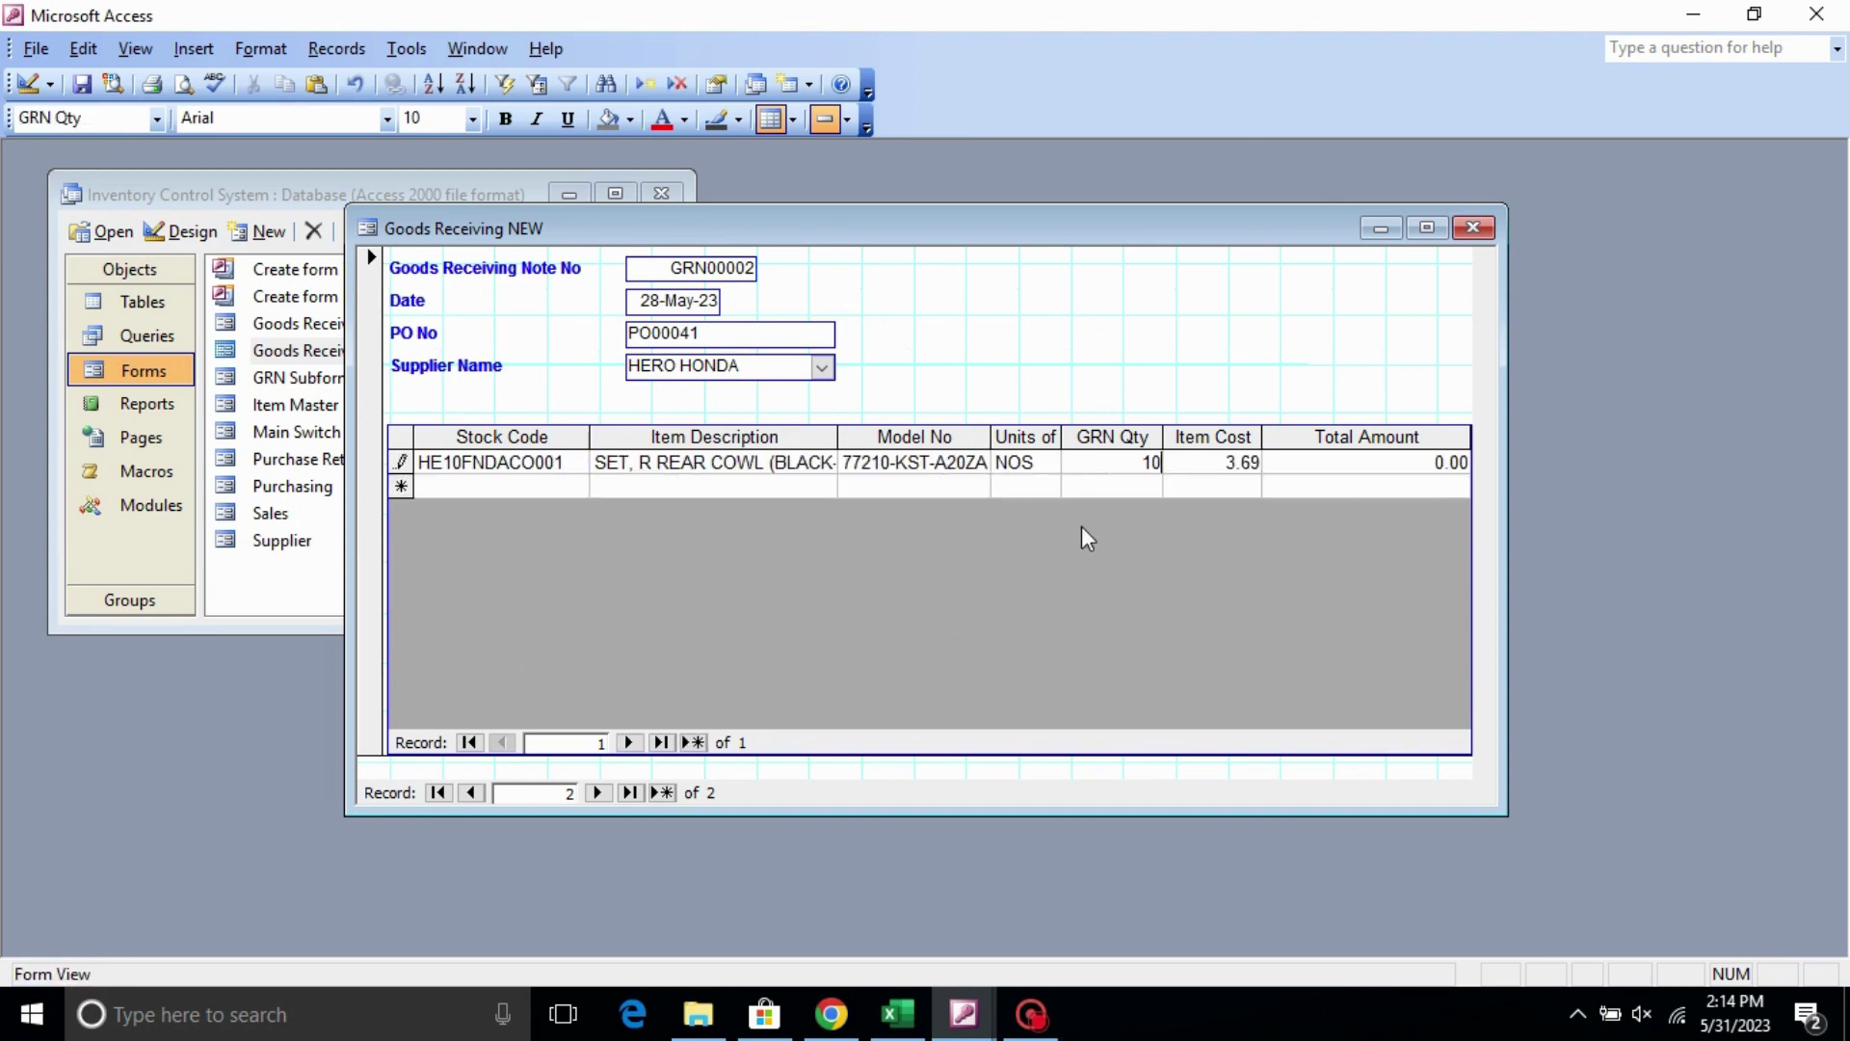
key(Tab)
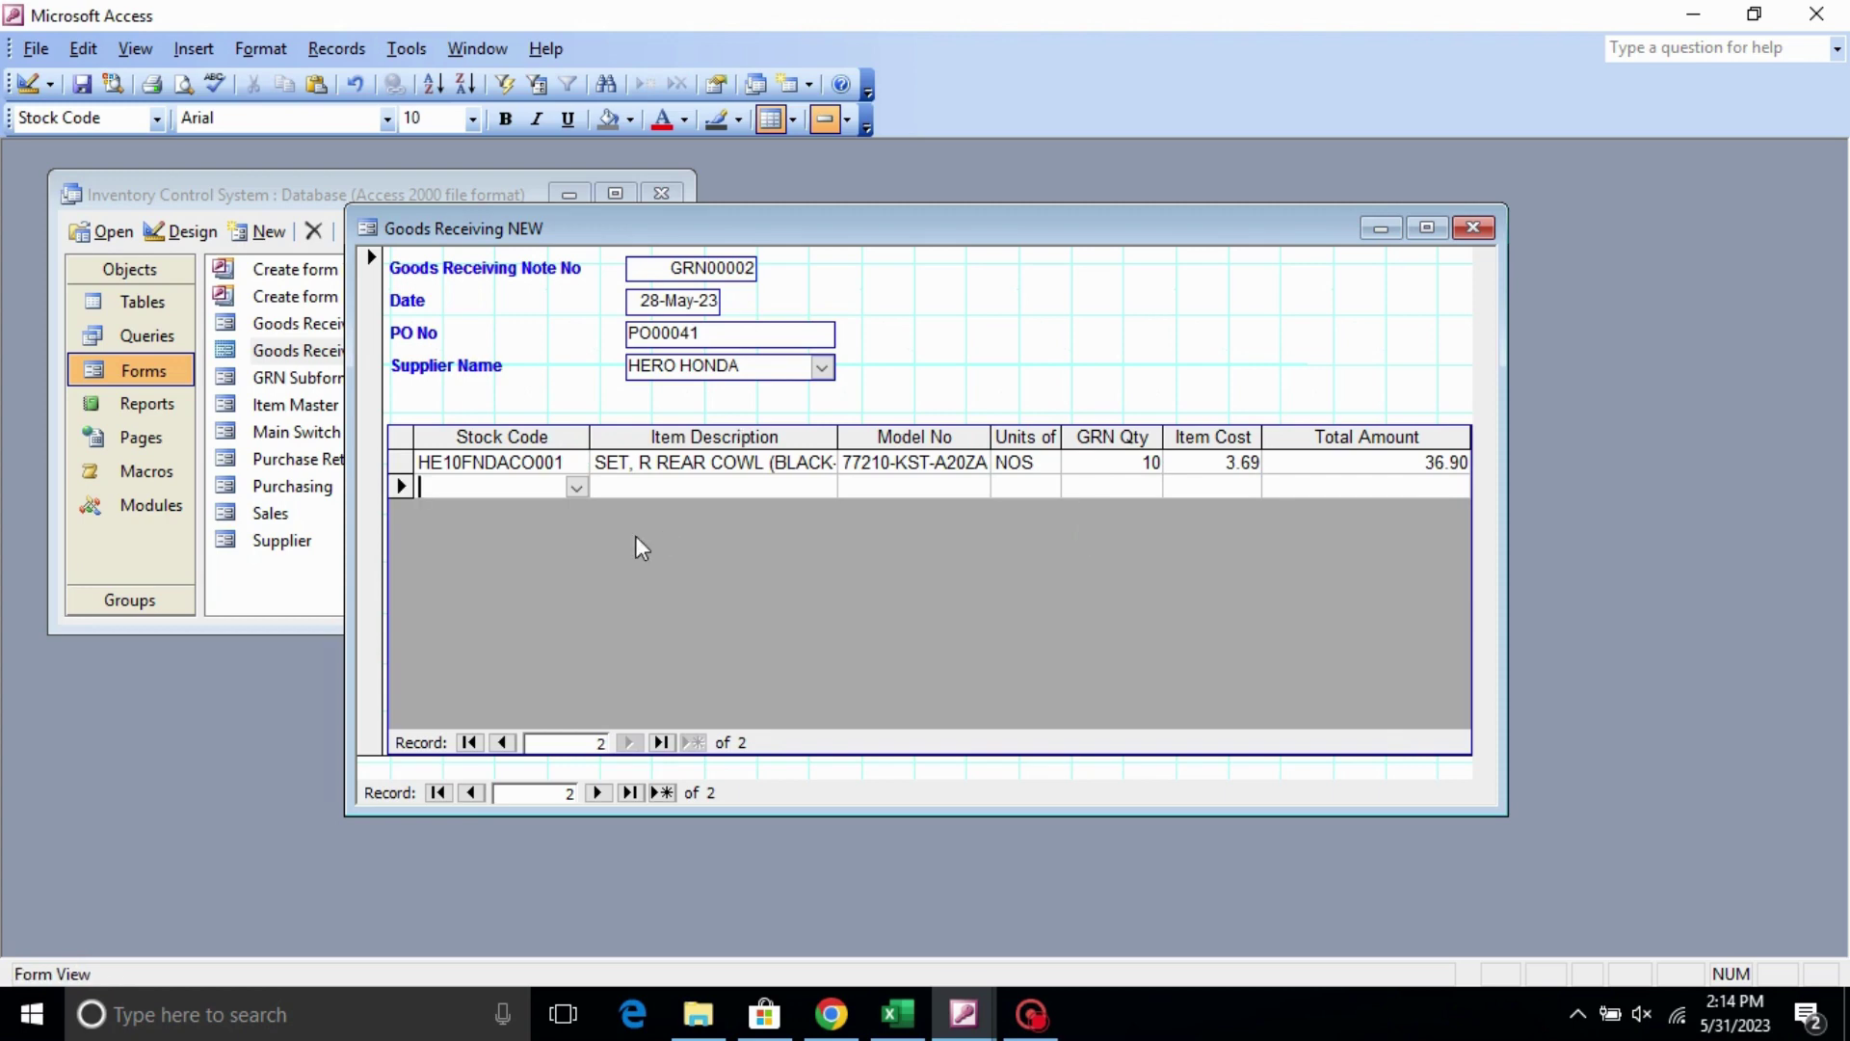
- Add stock item HE10FNDACC002, the inner cable, with a GRN quantity of 100 to the second receipt
click(576, 488)
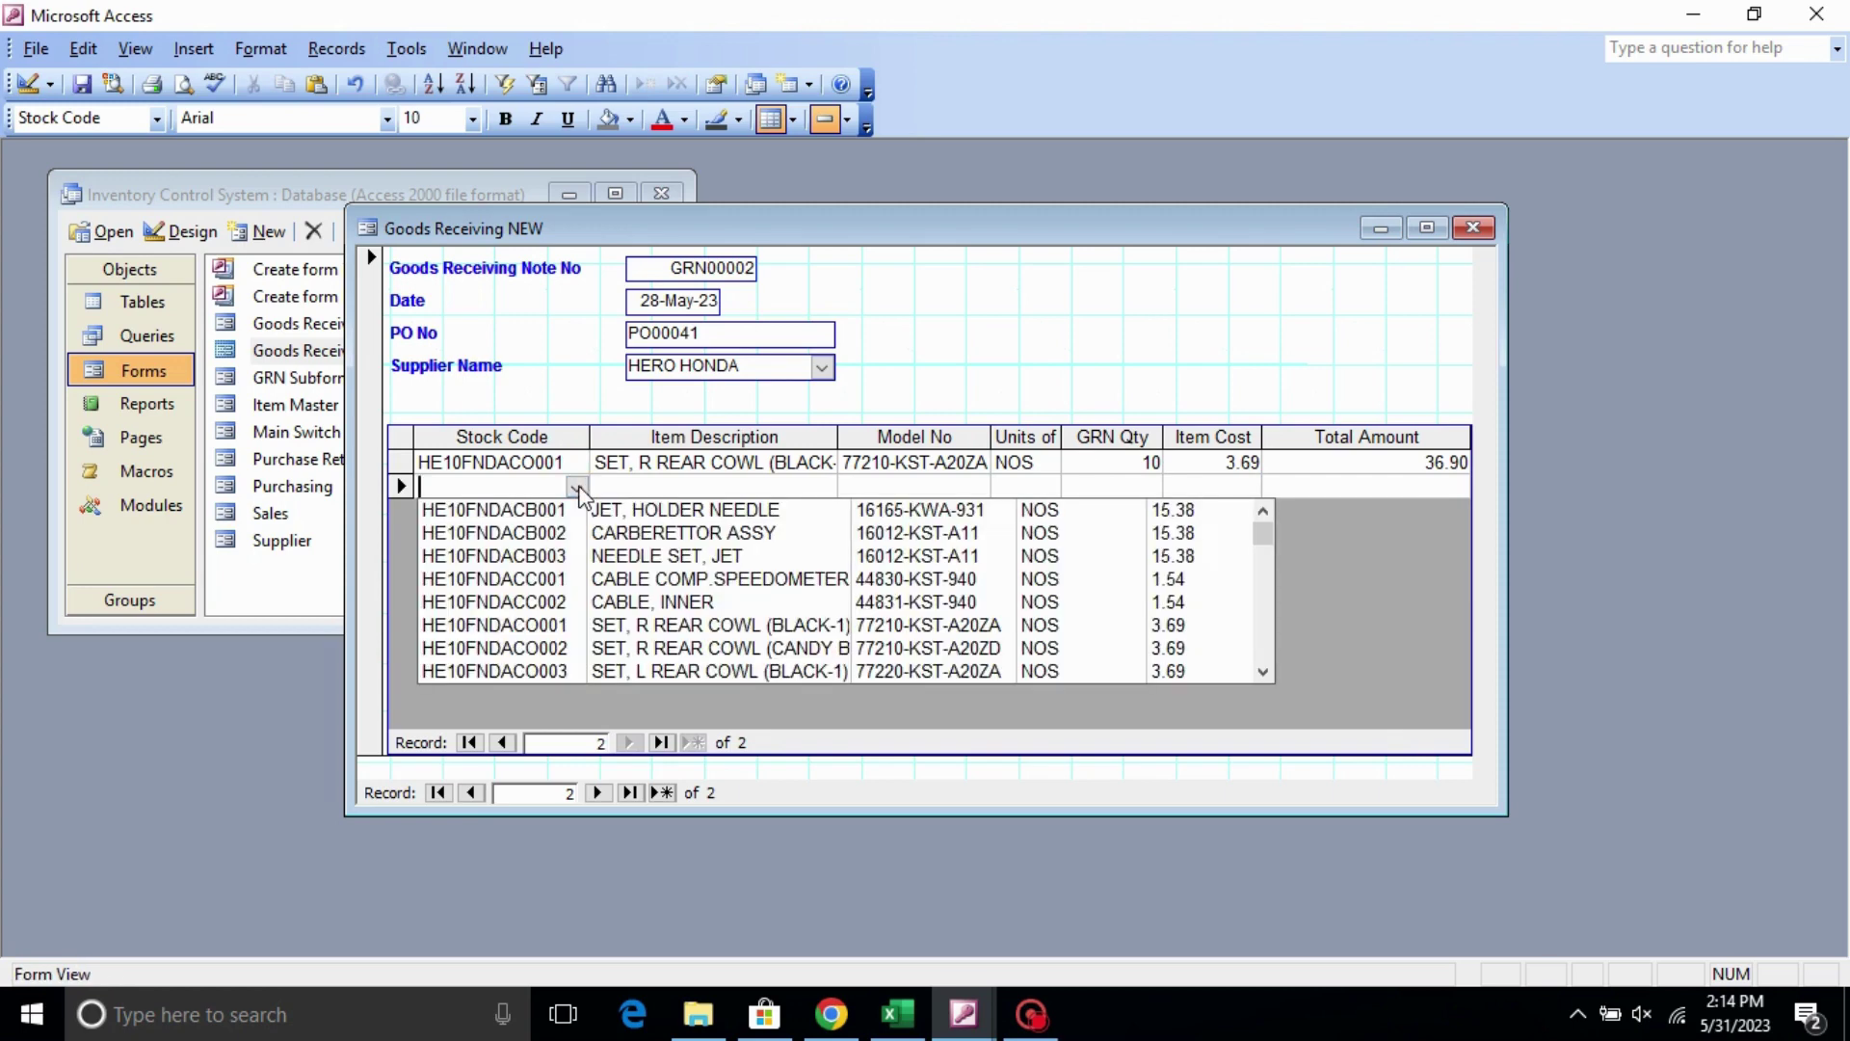
click(552, 607)
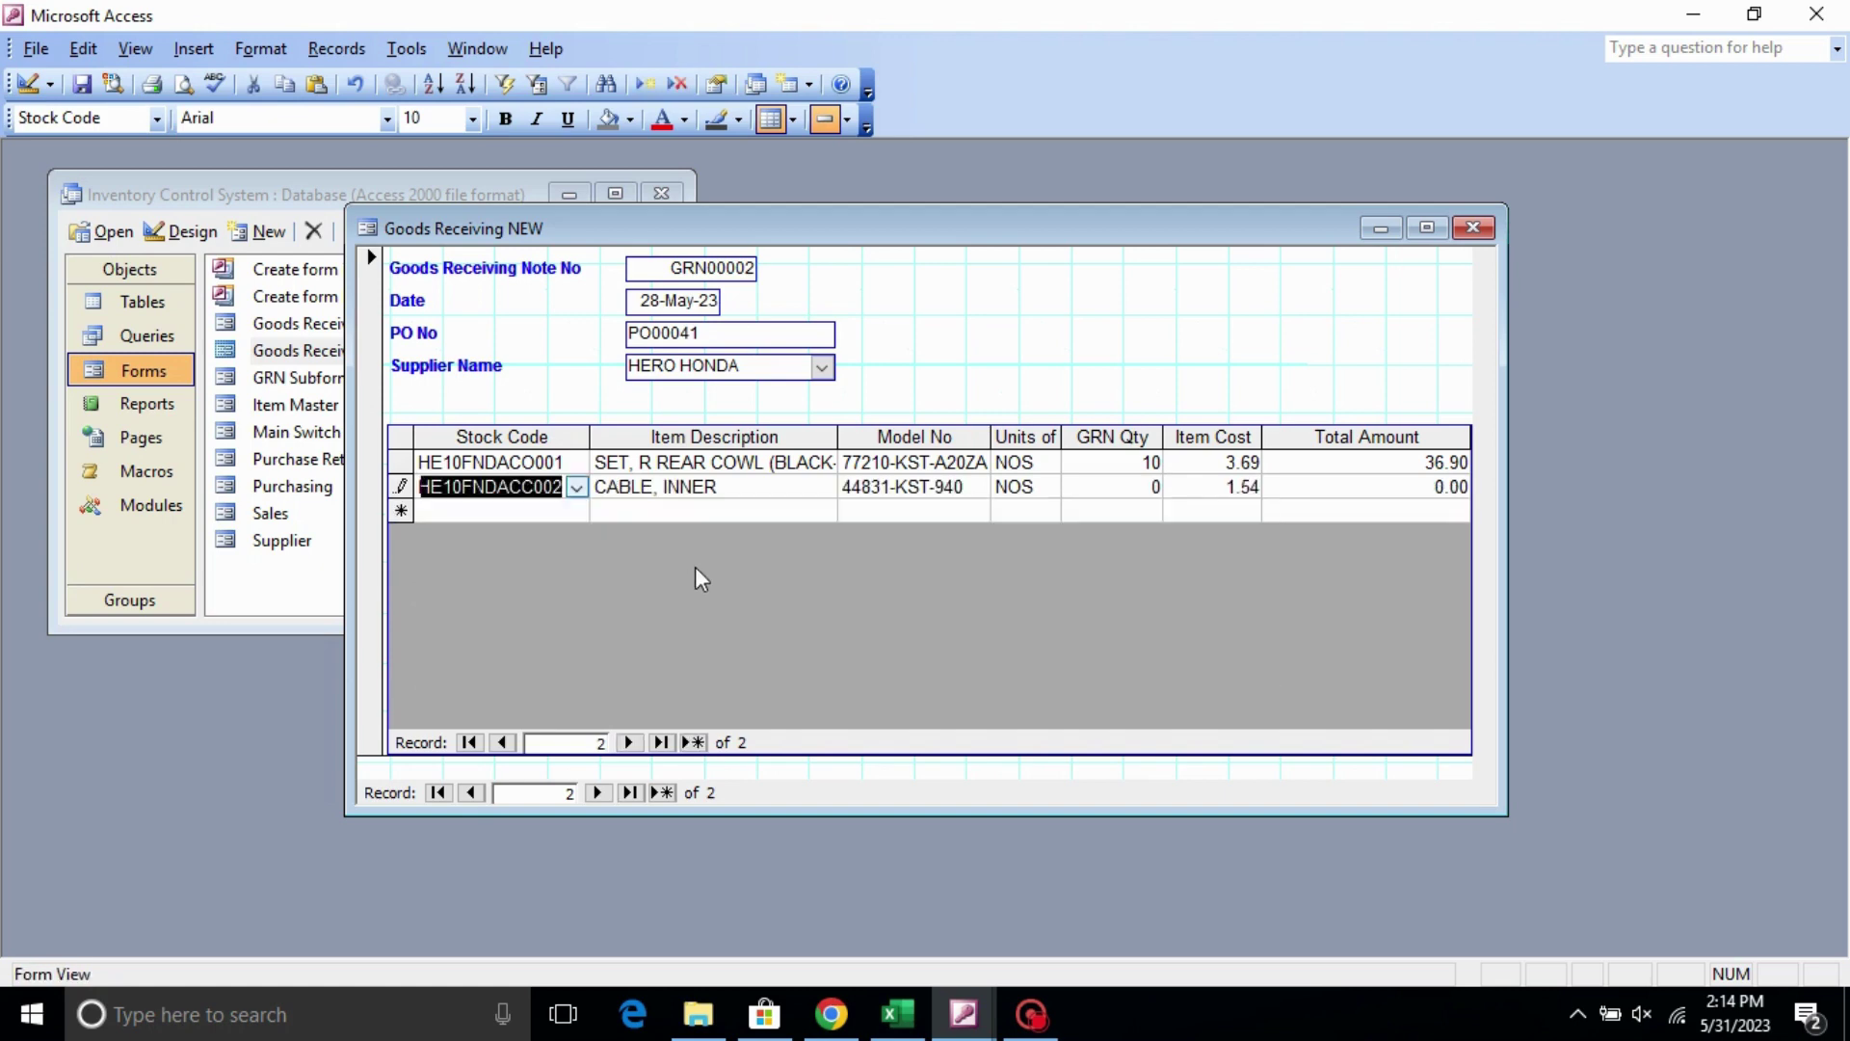
key(Tab)
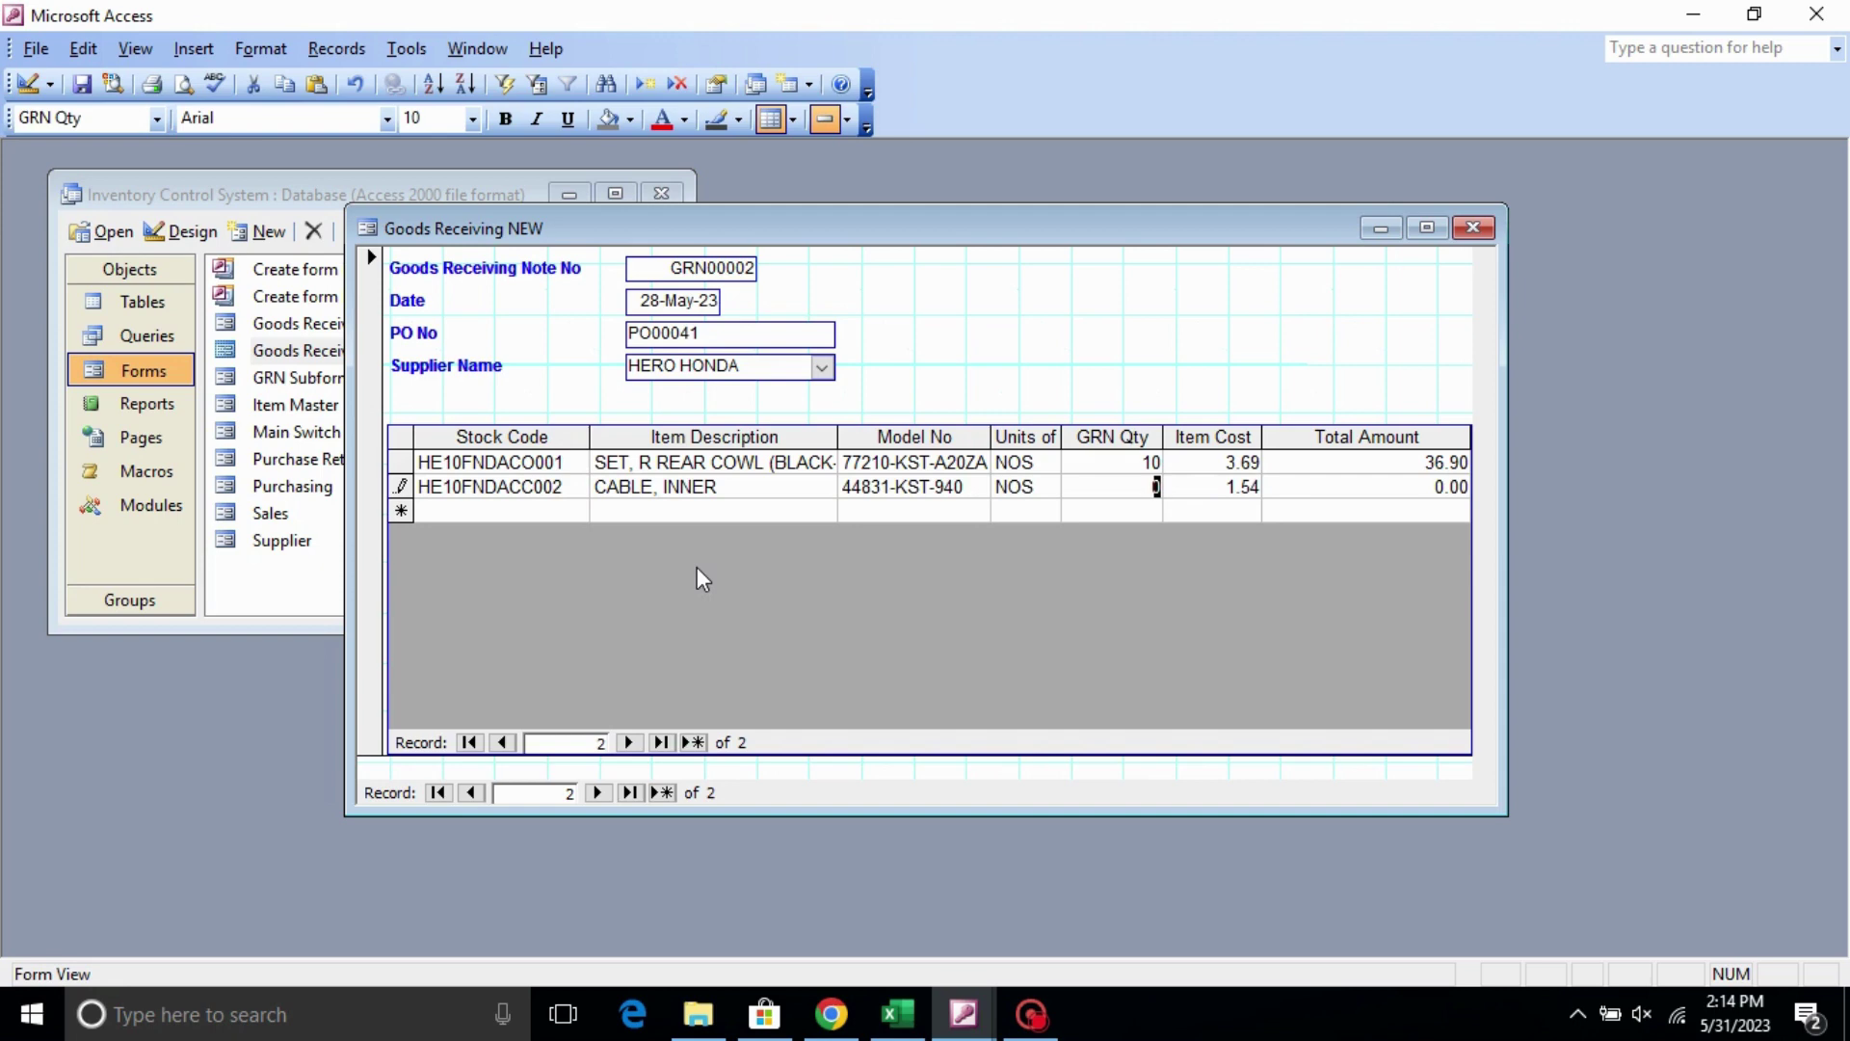
text(100)
key(Return)
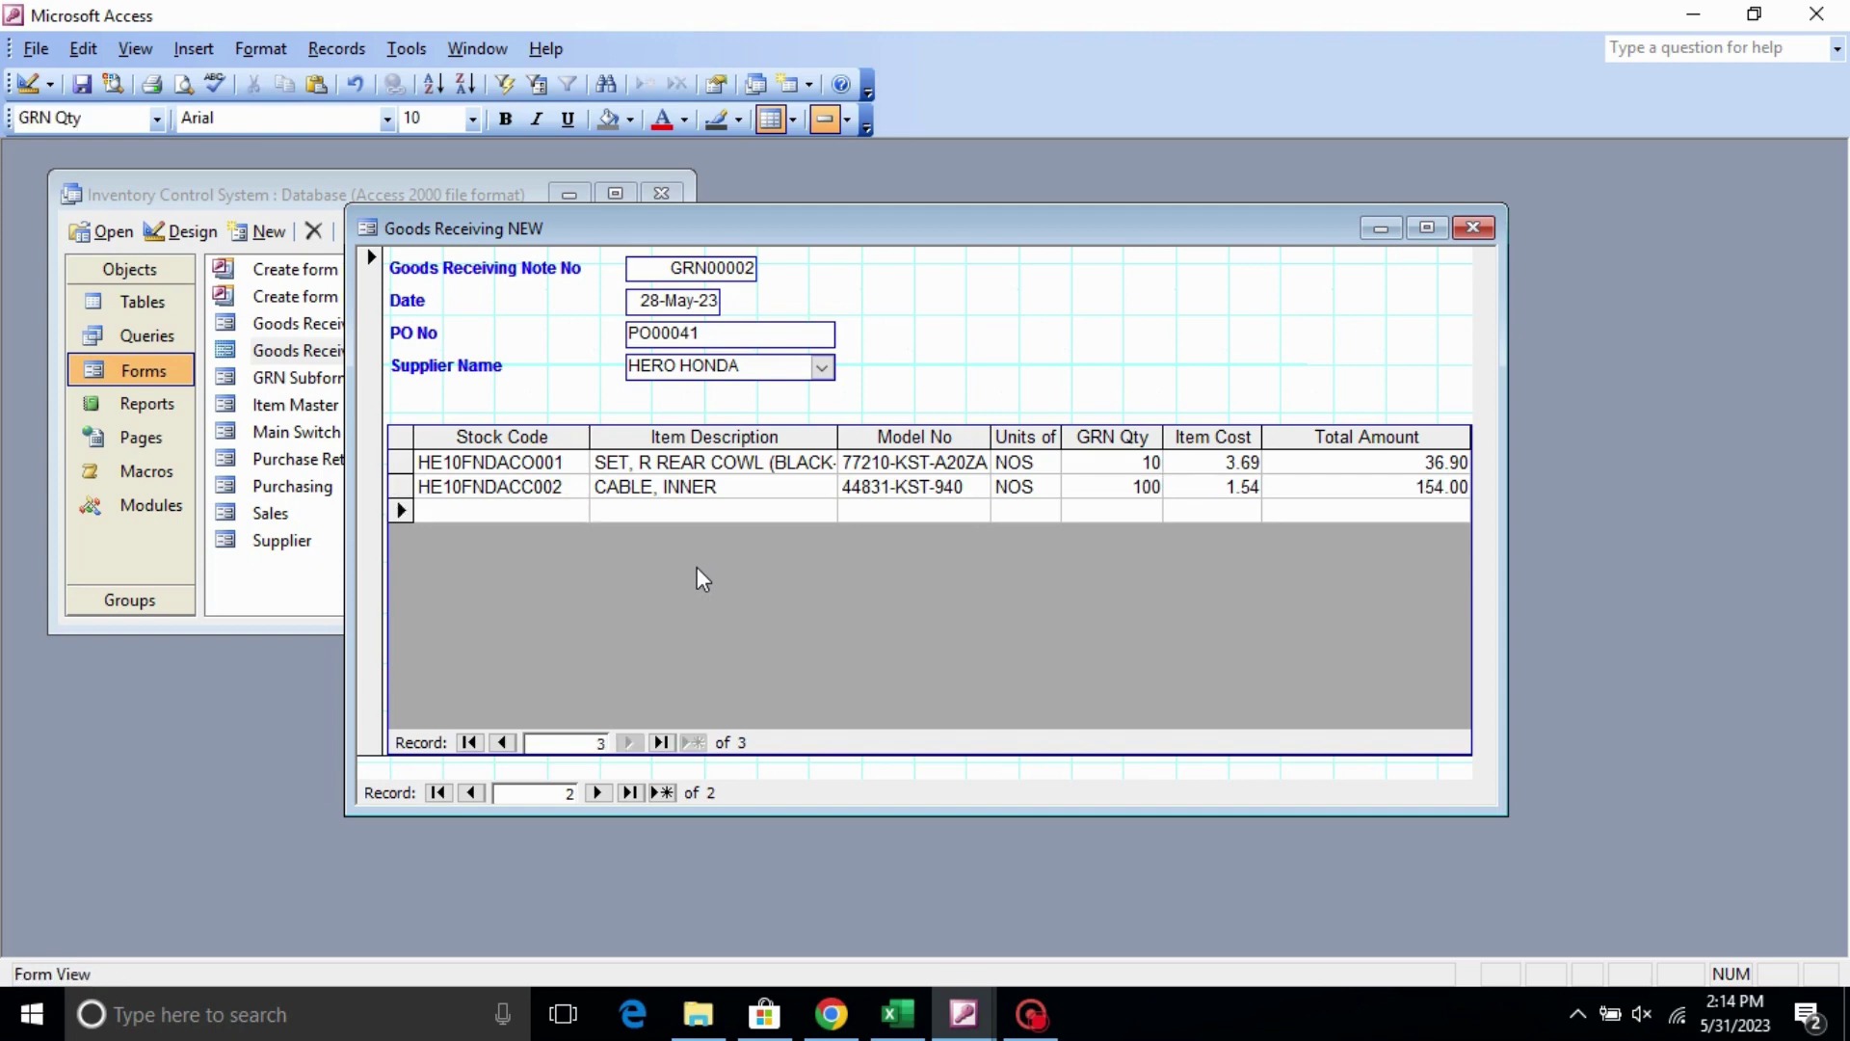
- Add stock item HE10FNDACO003 with a GRN quantity of 10 as the second receipt's third line
click(586, 508)
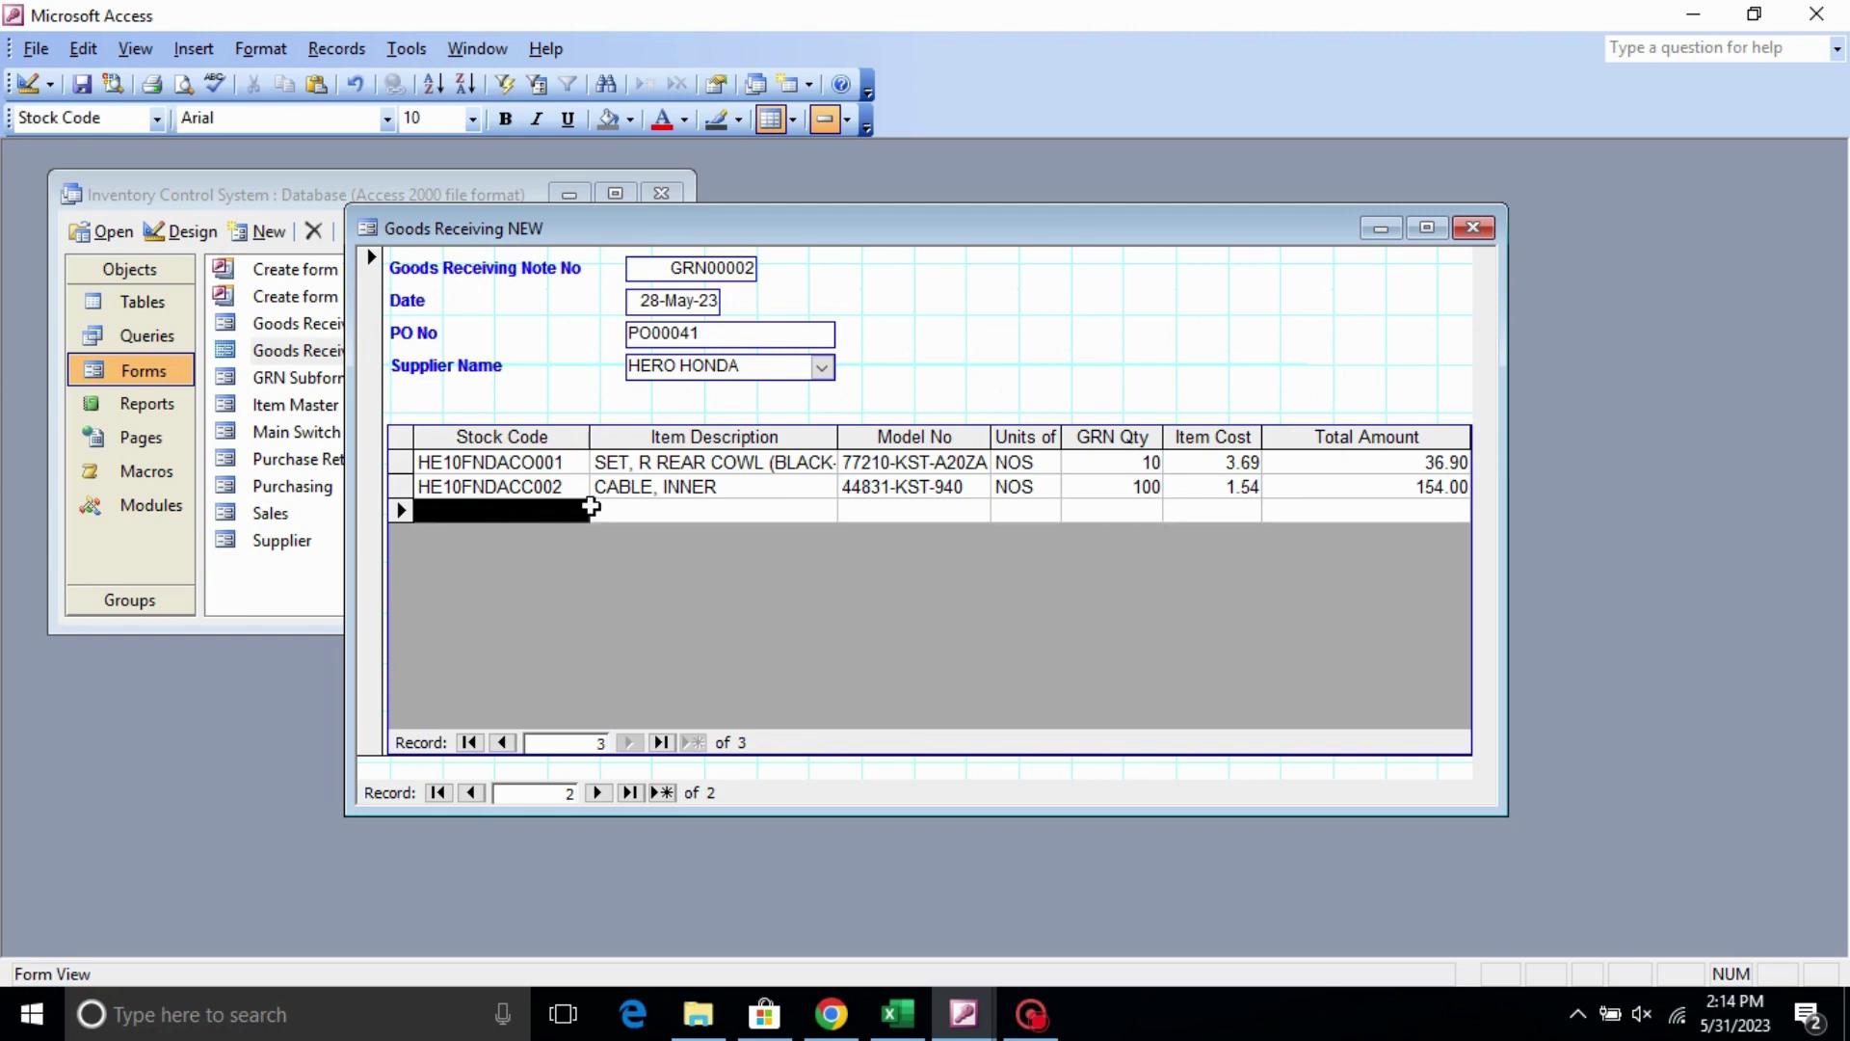
click(579, 512)
scroll(554, 636, down, 1)
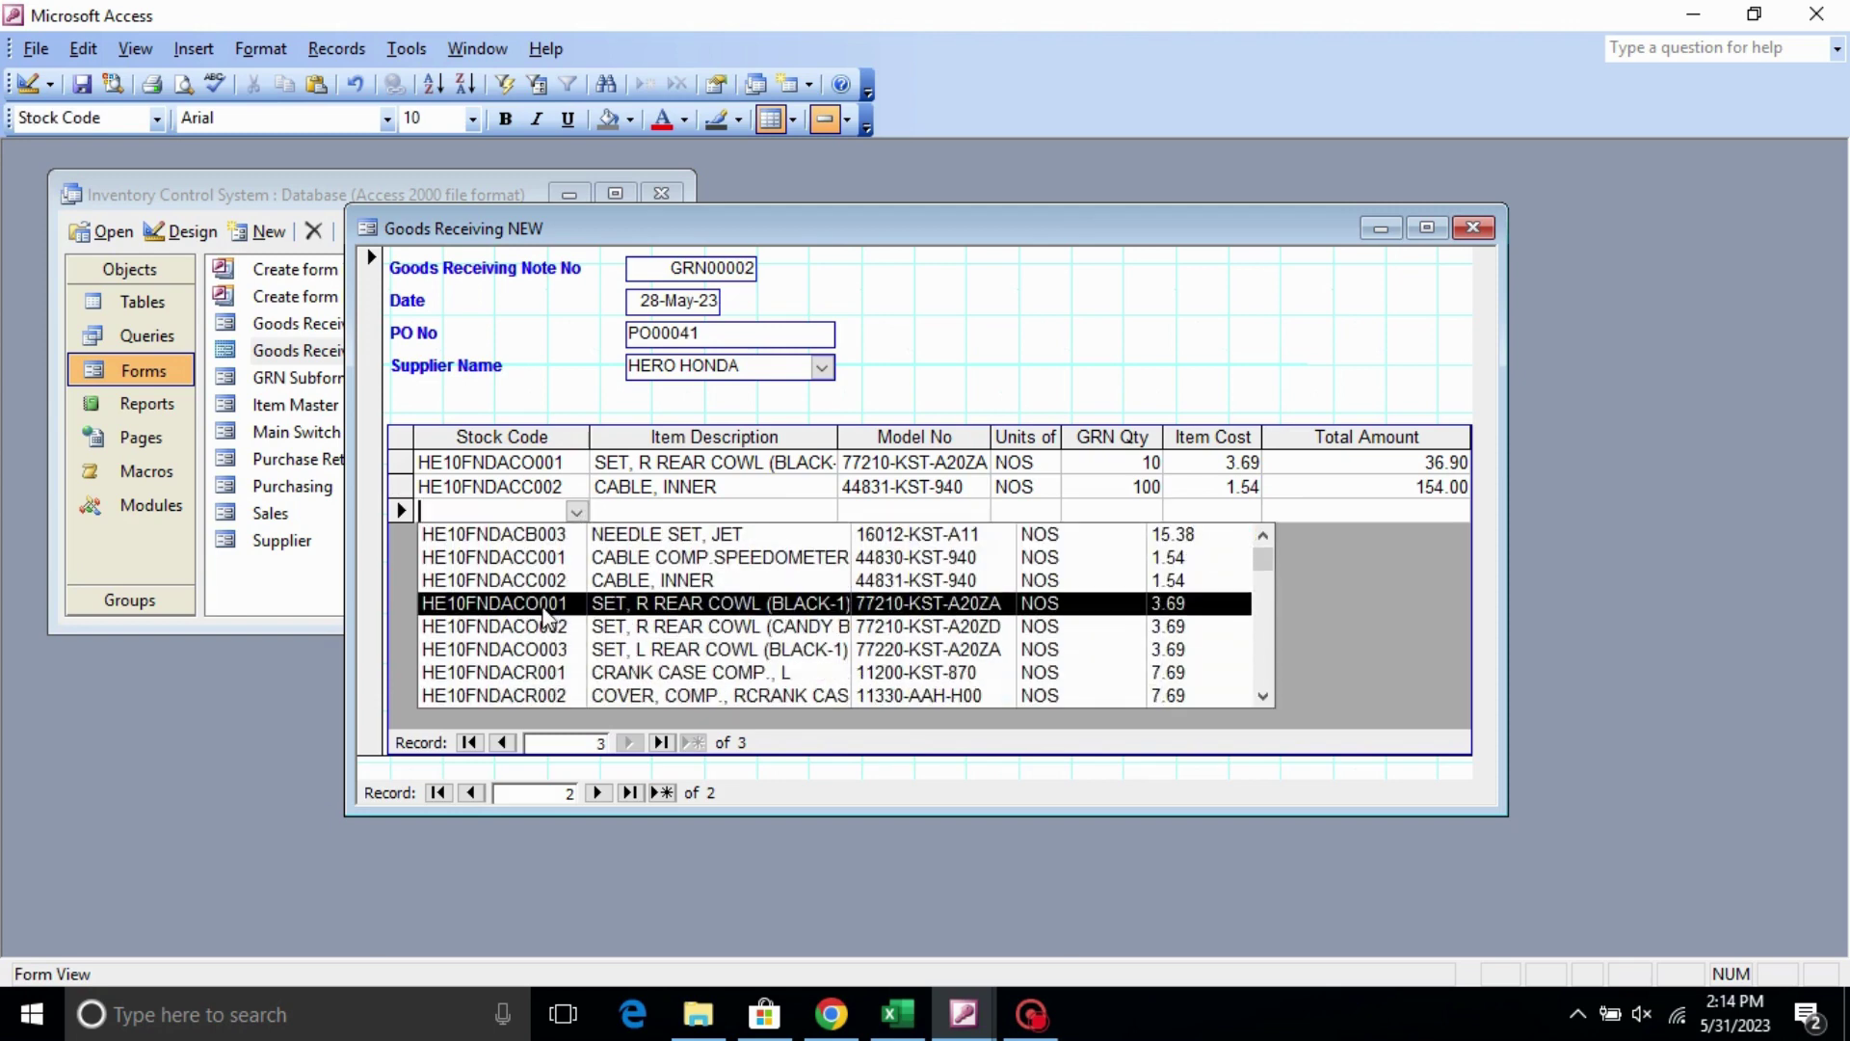
click(547, 650)
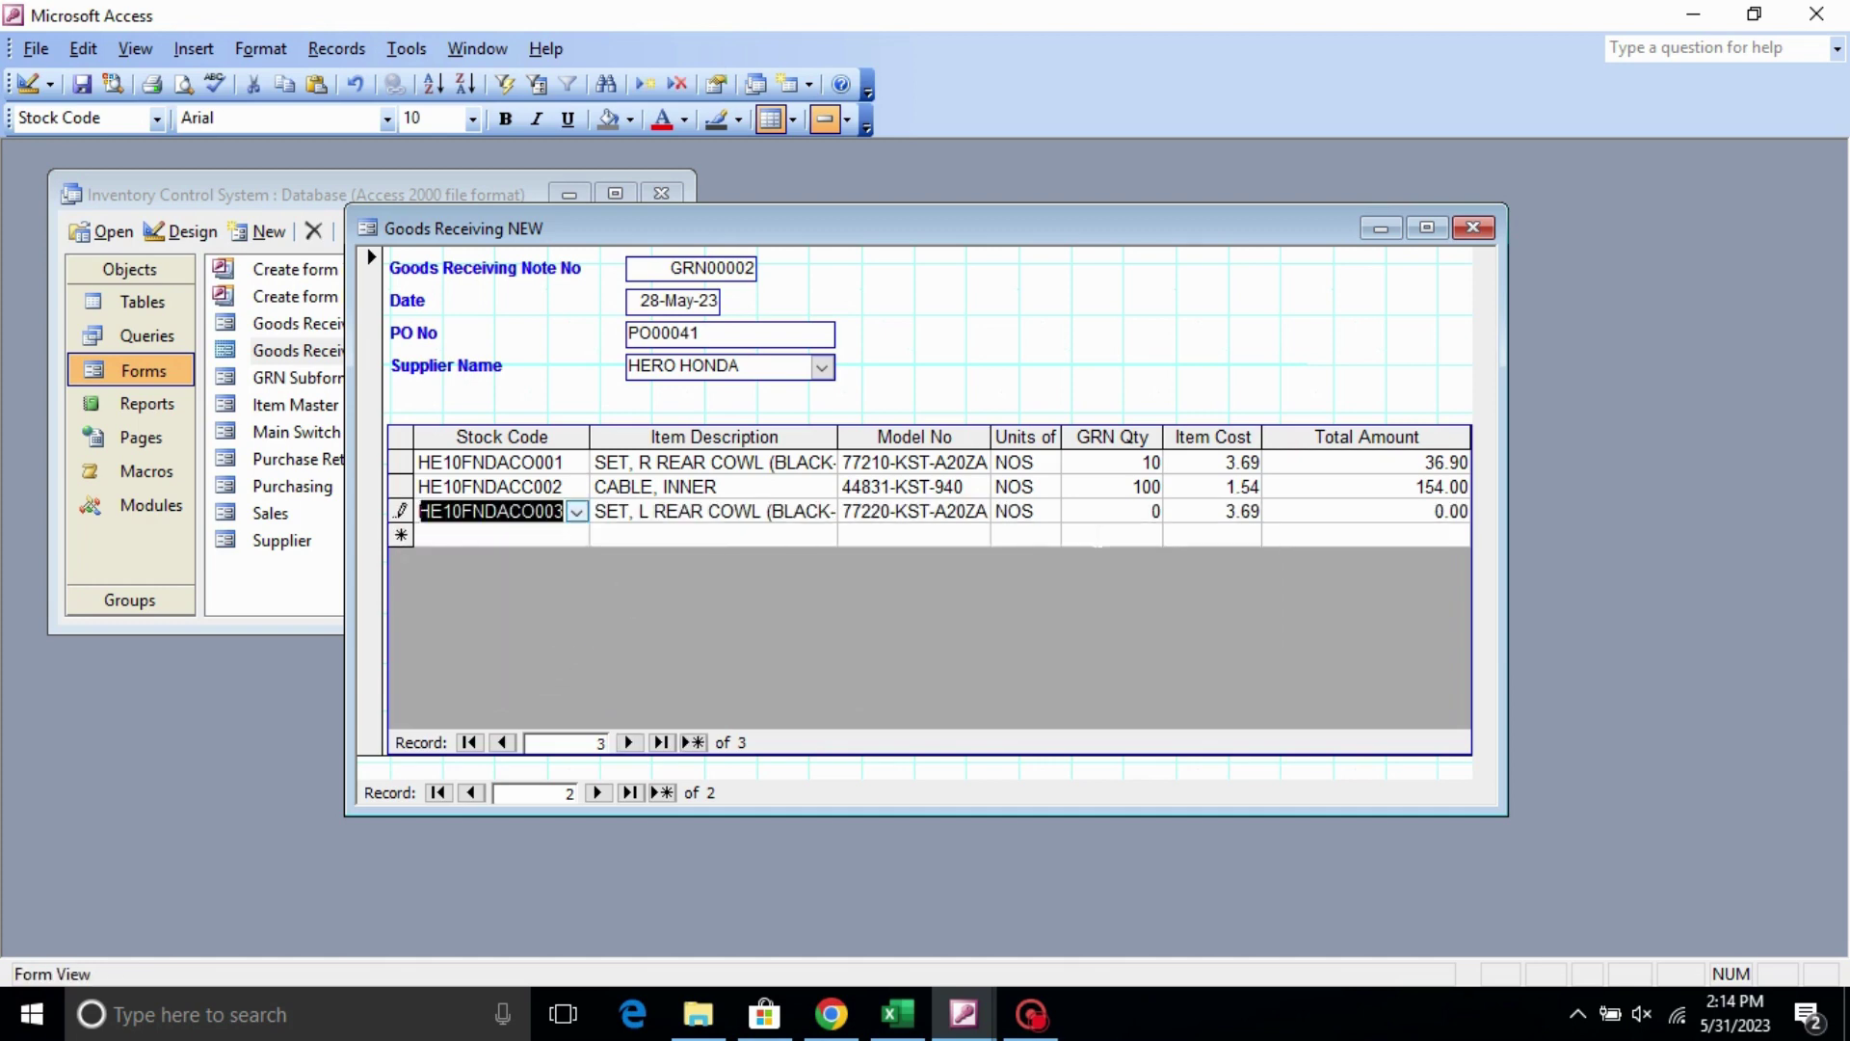
click(1100, 517)
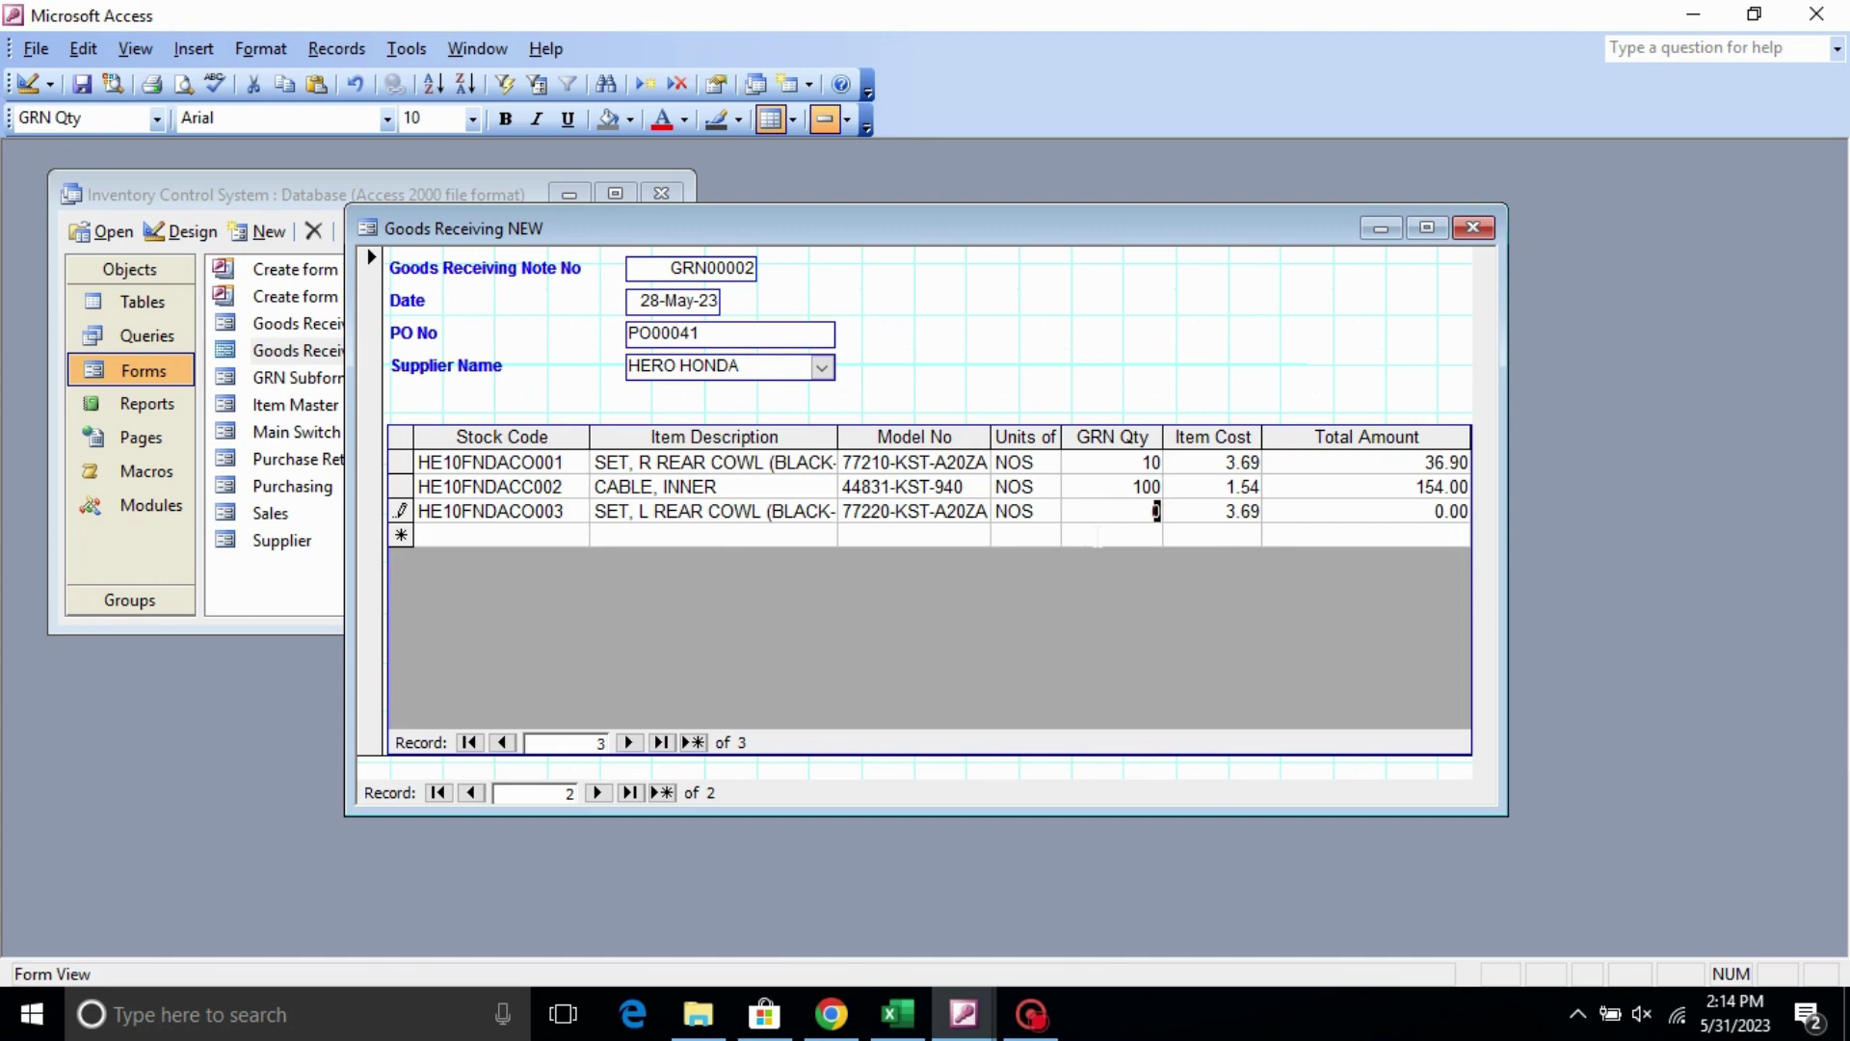
text(10)
key(Tab)
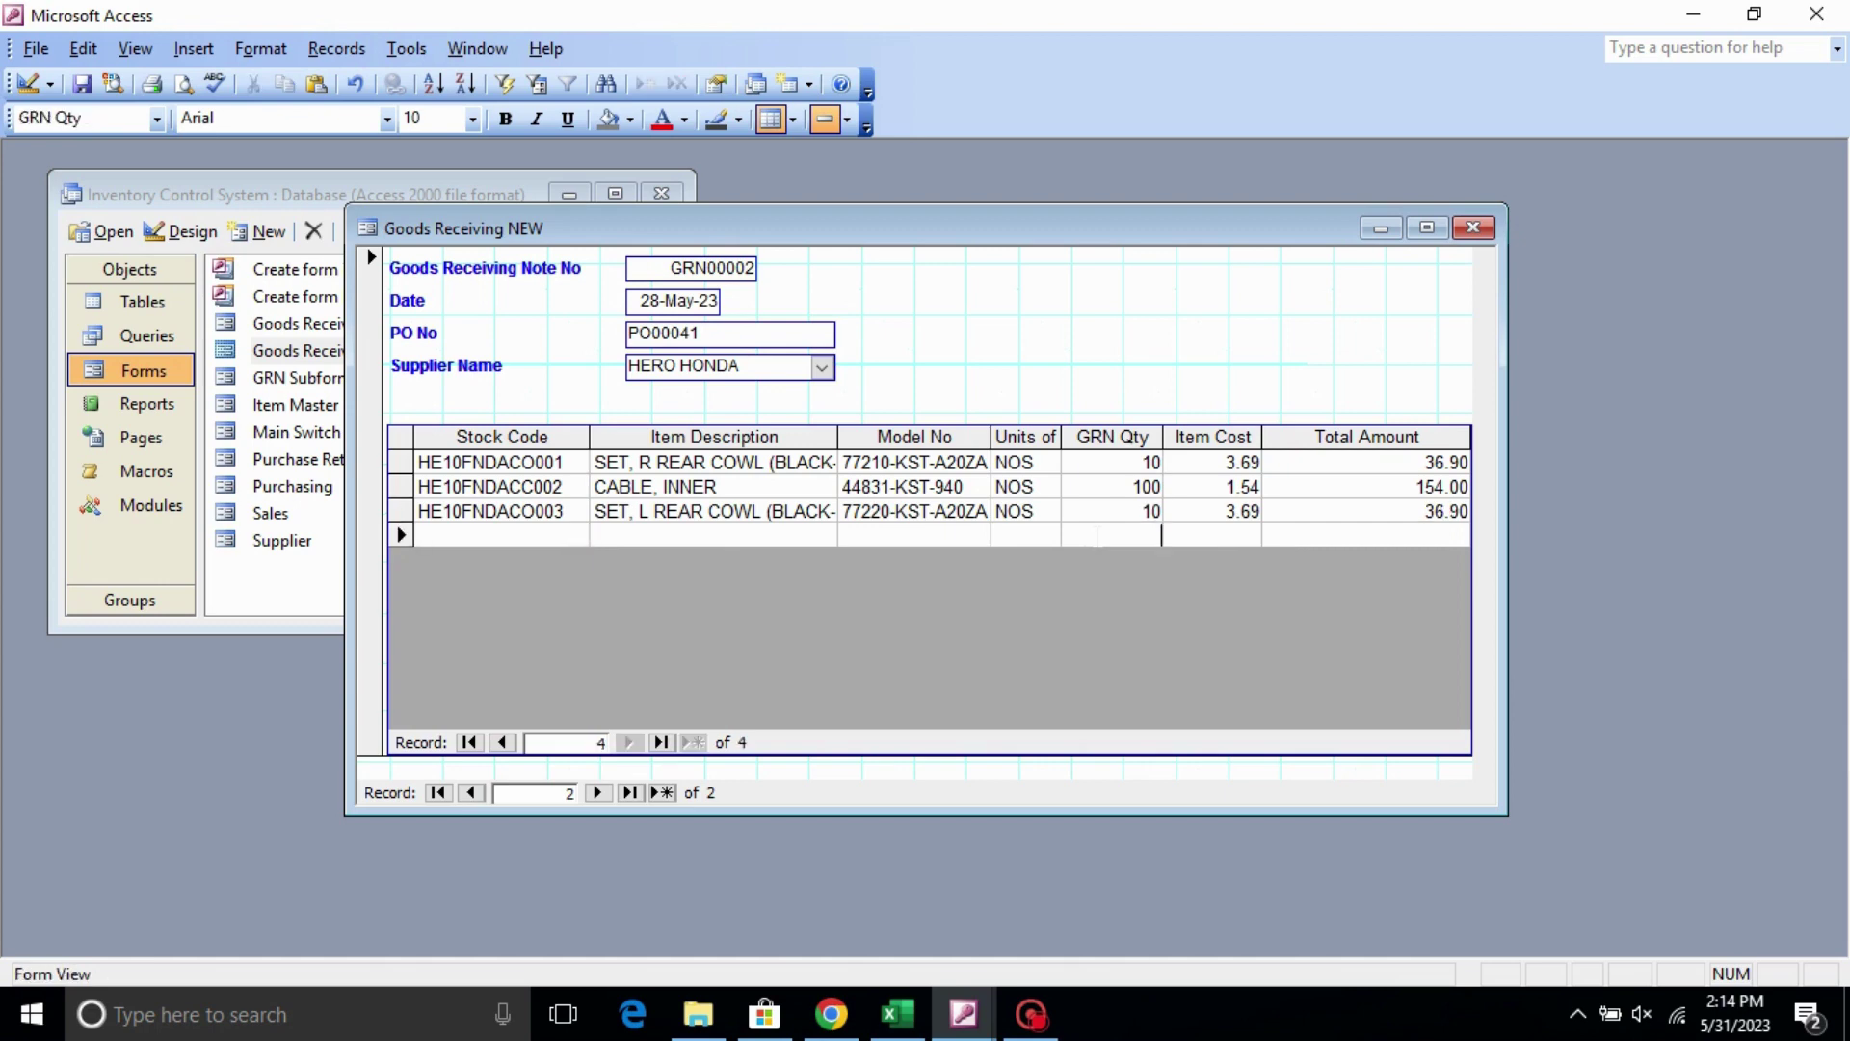
- Add stock item HE10FNDACR002 with a GRN quantity of 5 as the second receipt's fourth line
click(576, 536)
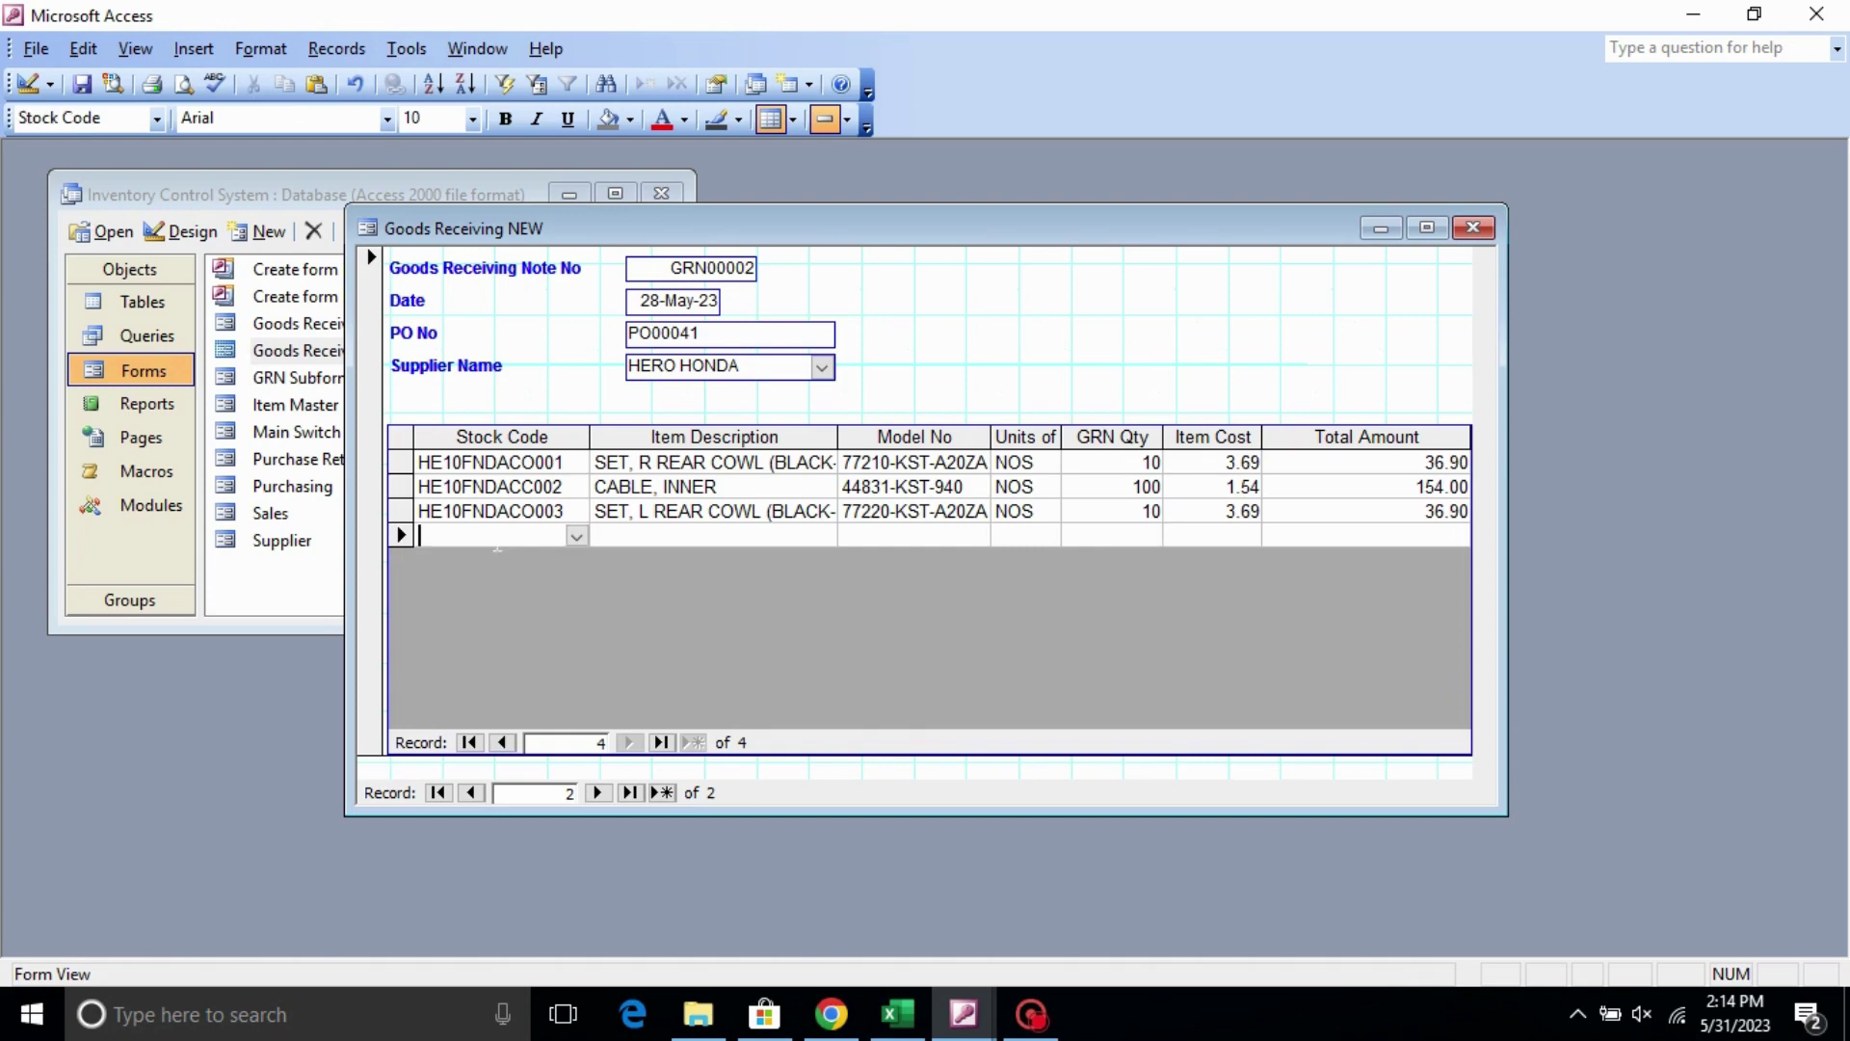
click(576, 536)
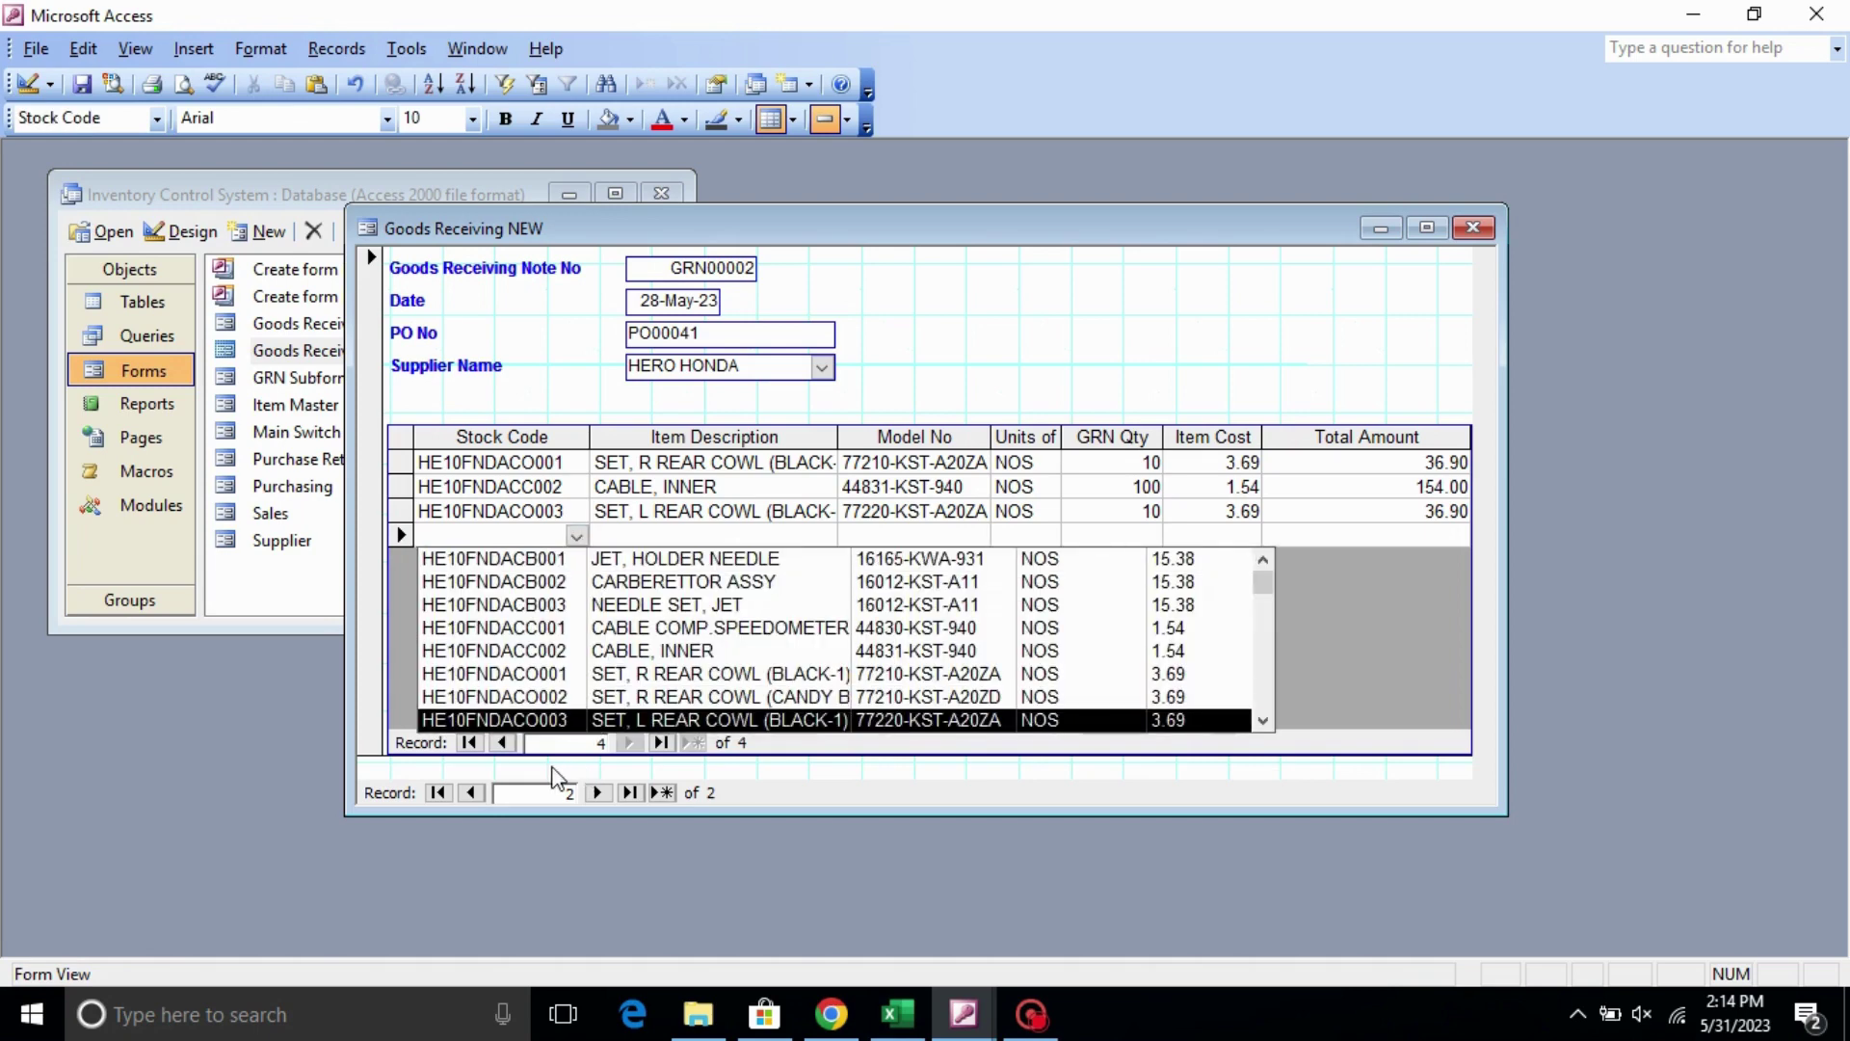
scroll(521, 723, down, 2)
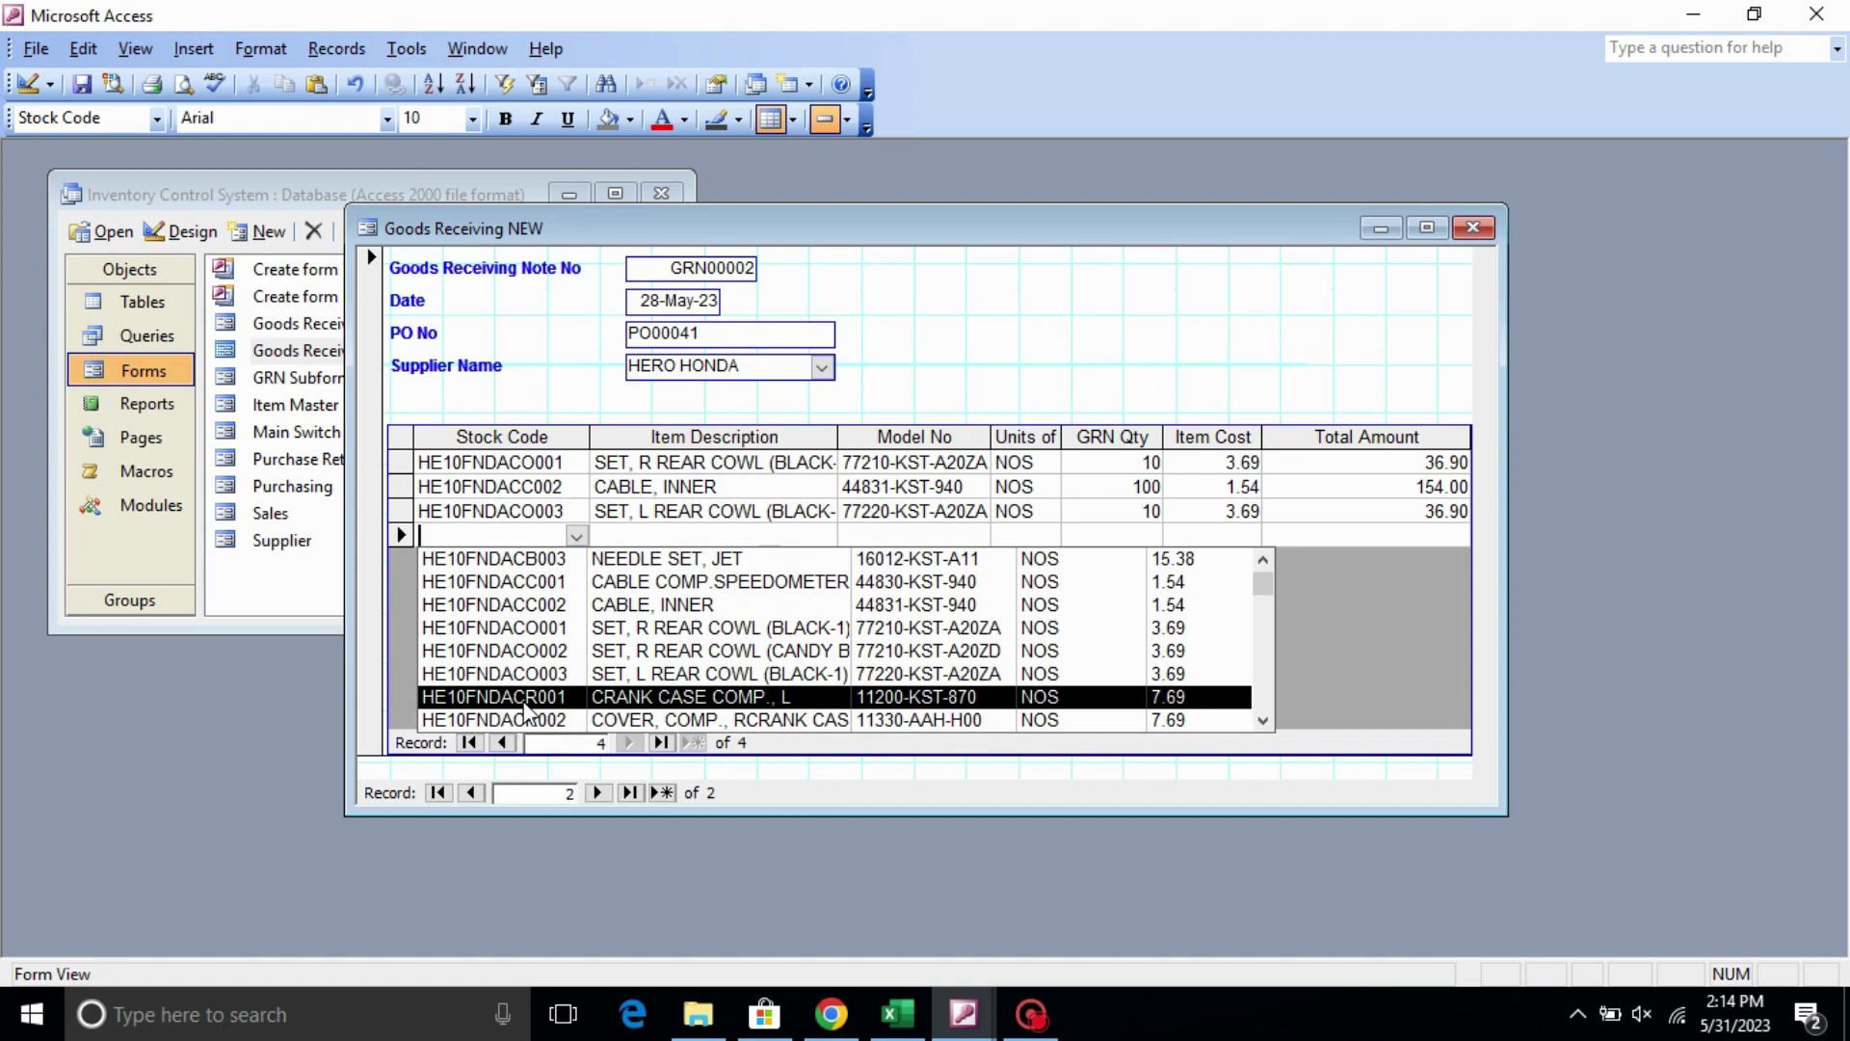
click(526, 720)
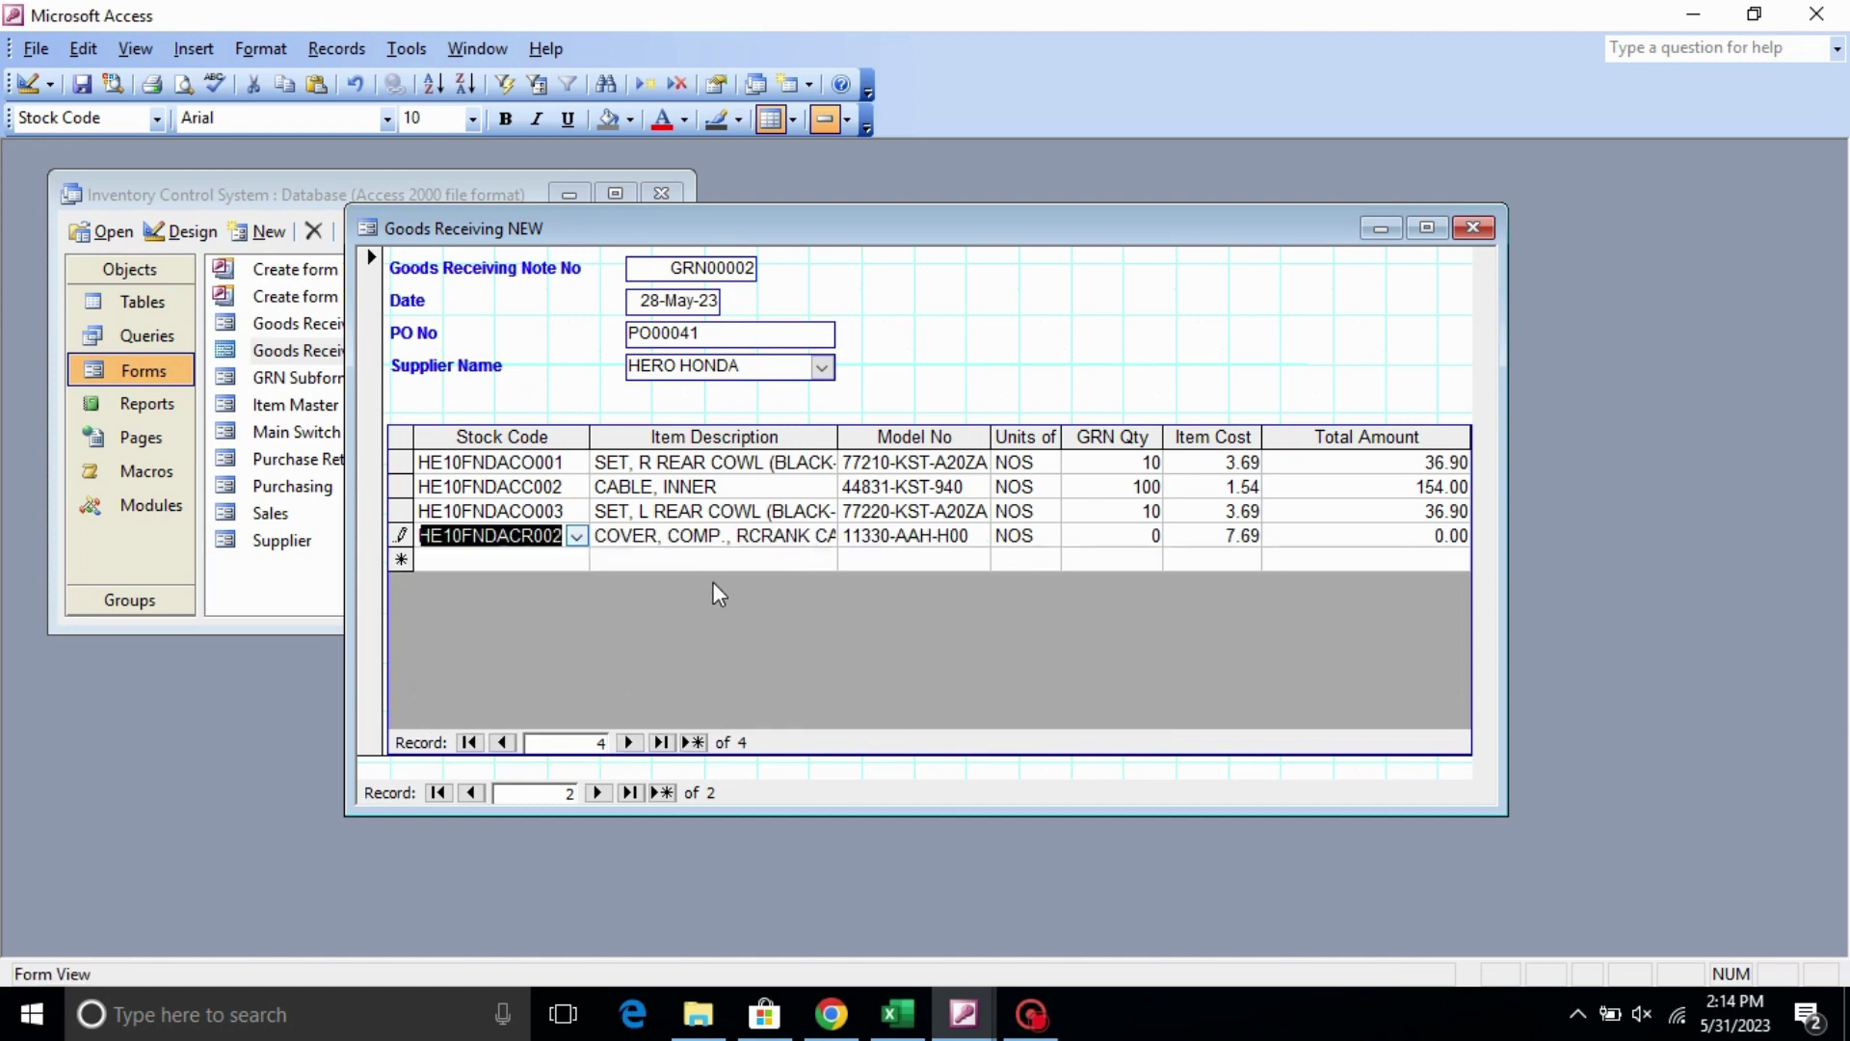
key(Tab)
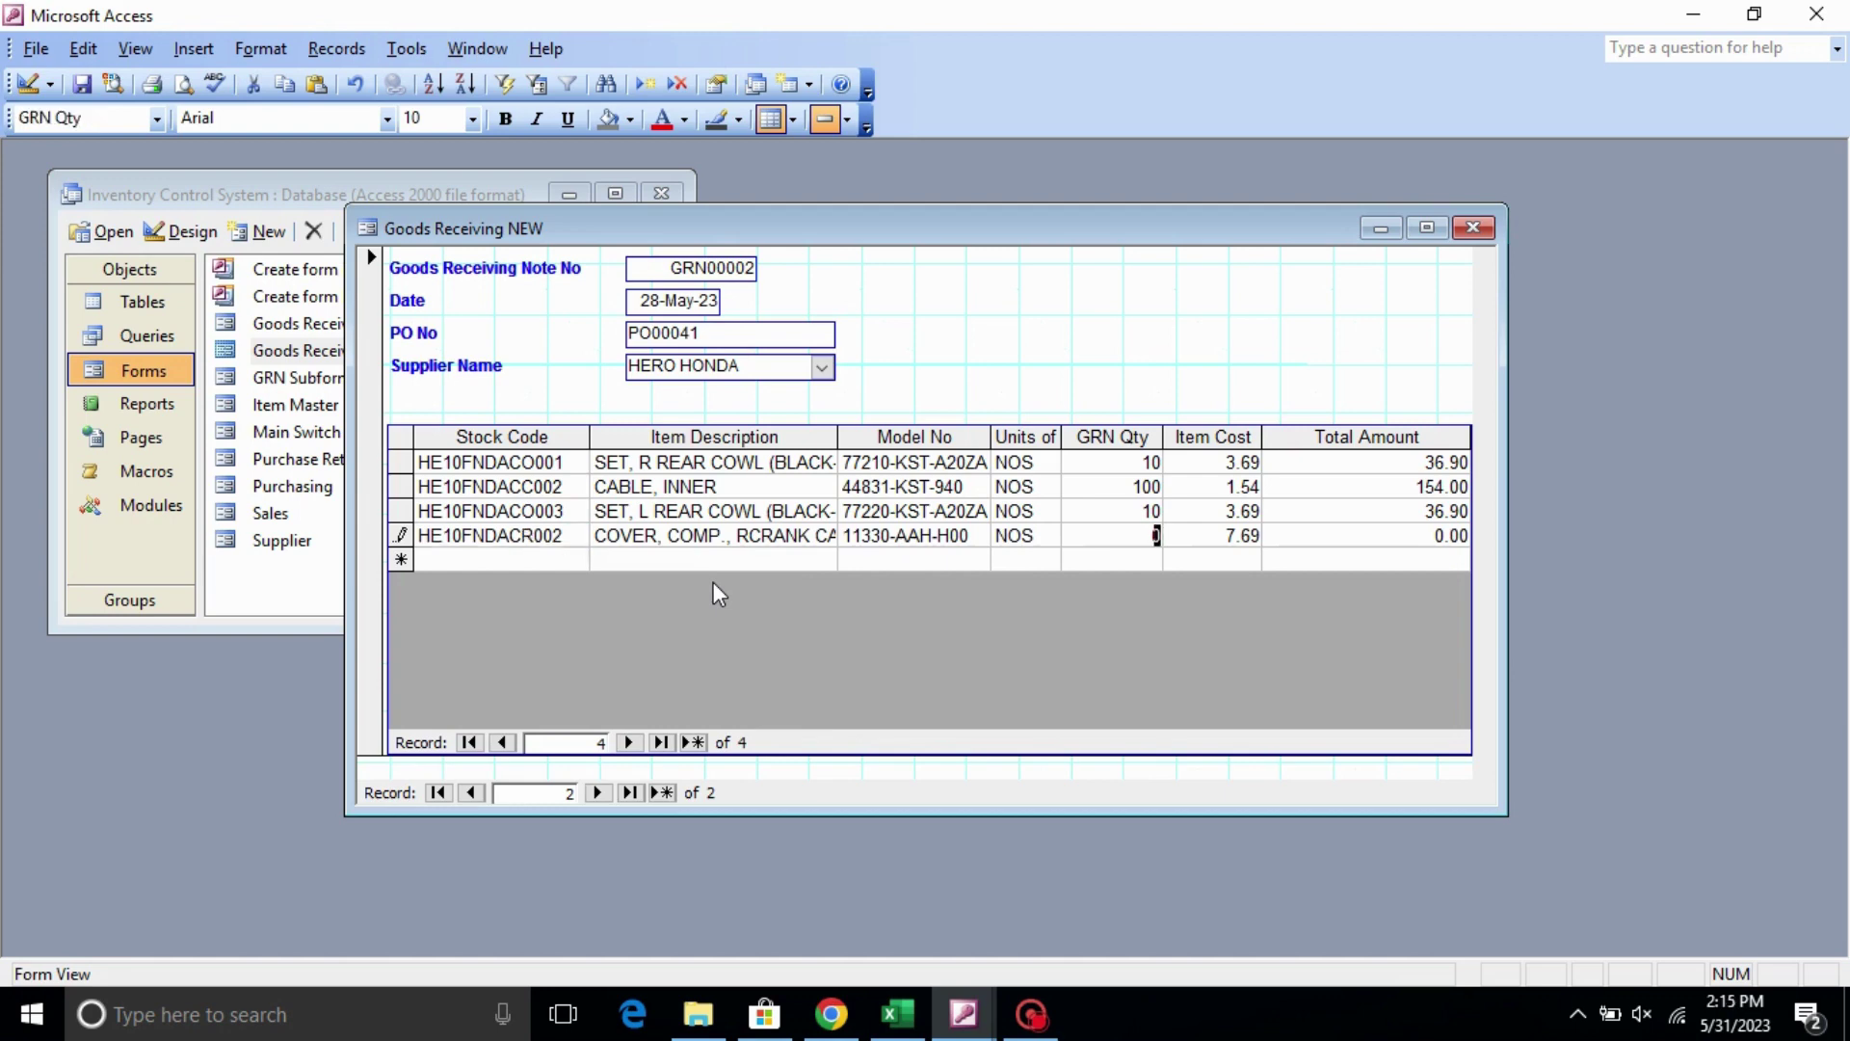
text(5)
key(Tab)
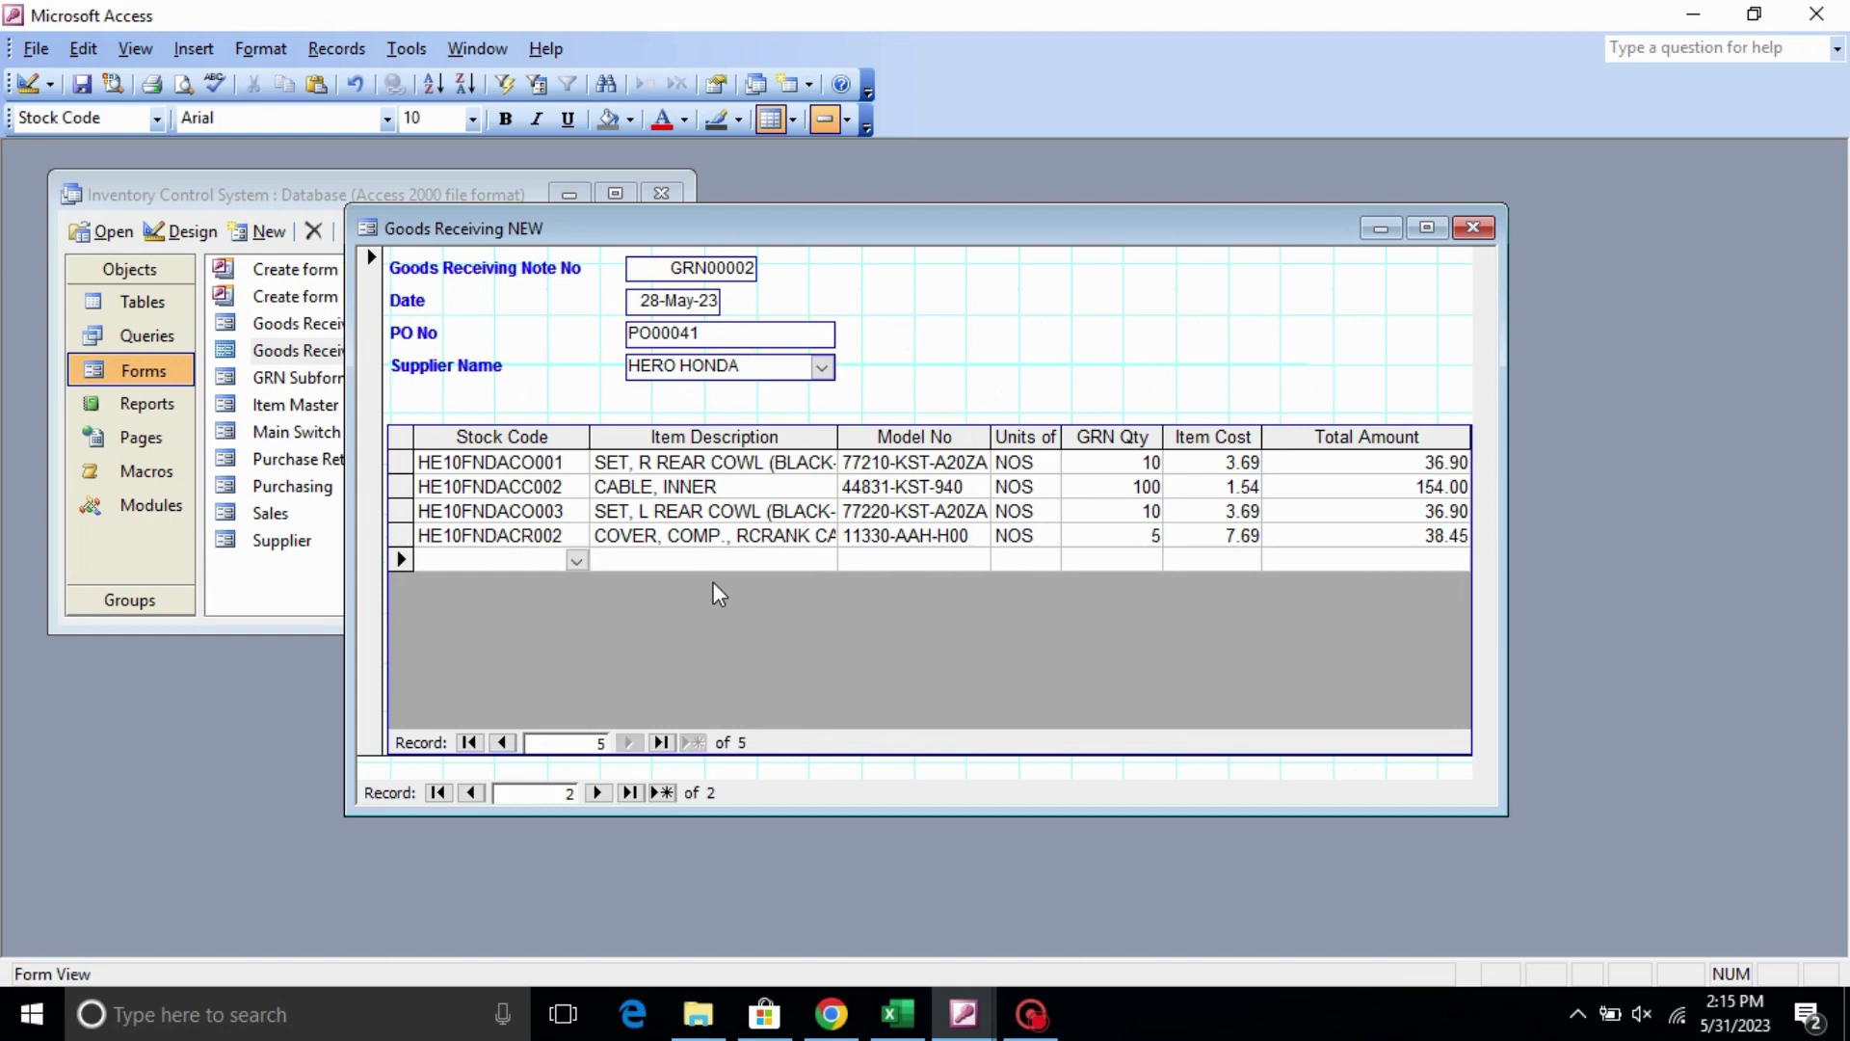
- Add stock item HE10FNDACY002, the inlet pipe, with a GRN quantity of 10 to the second receipt
click(577, 560)
scroll(578, 636, down, 3)
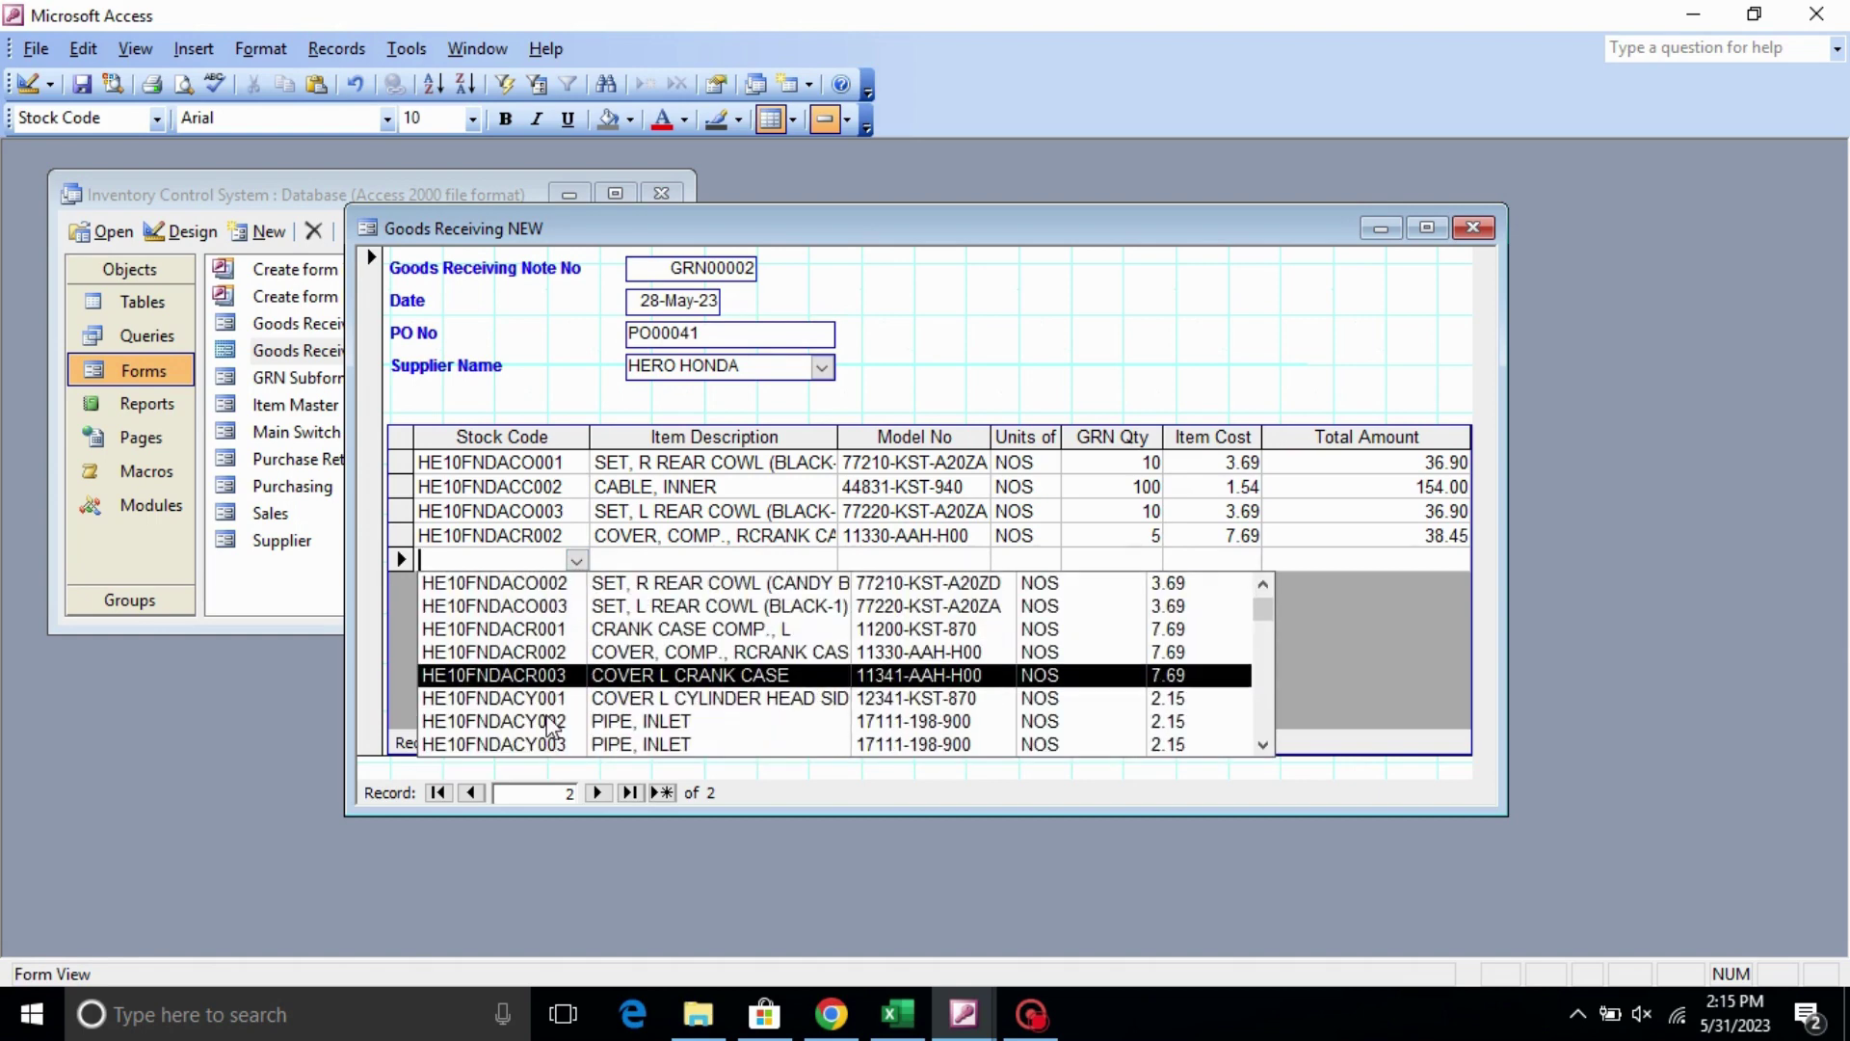
click(576, 675)
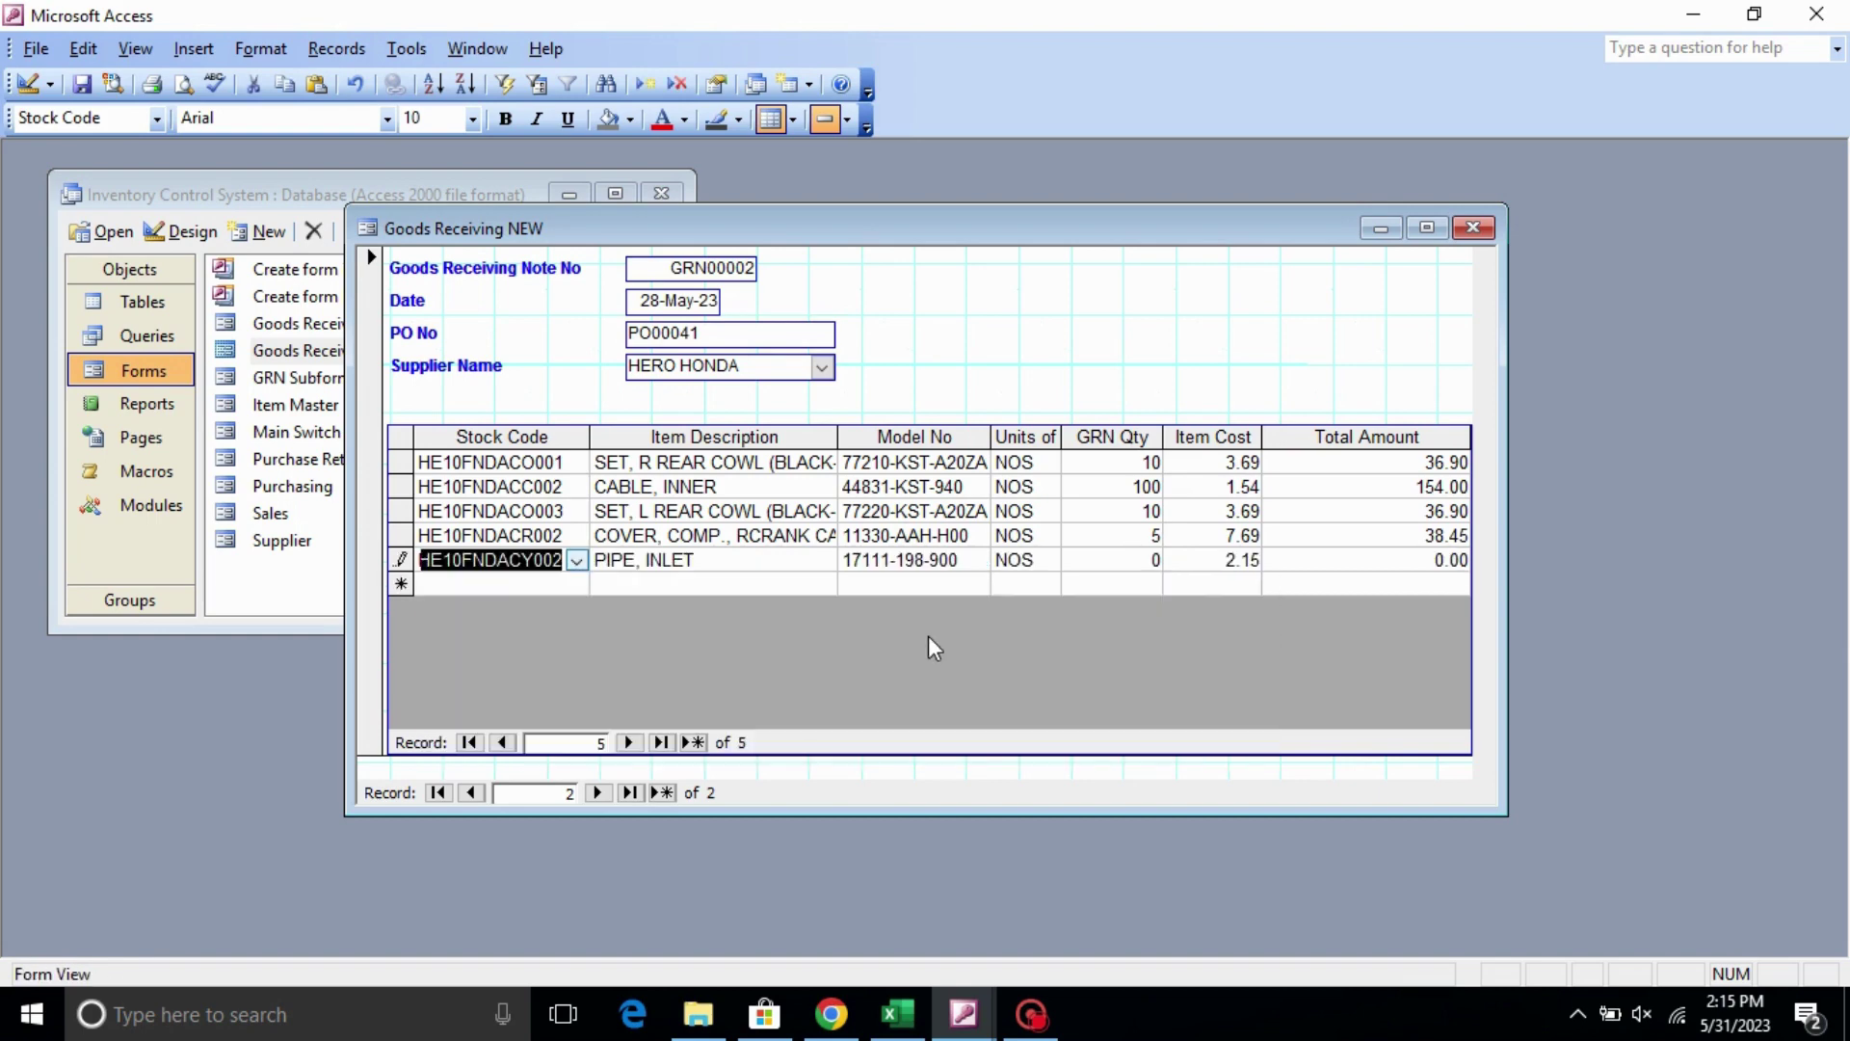
key(Tab)
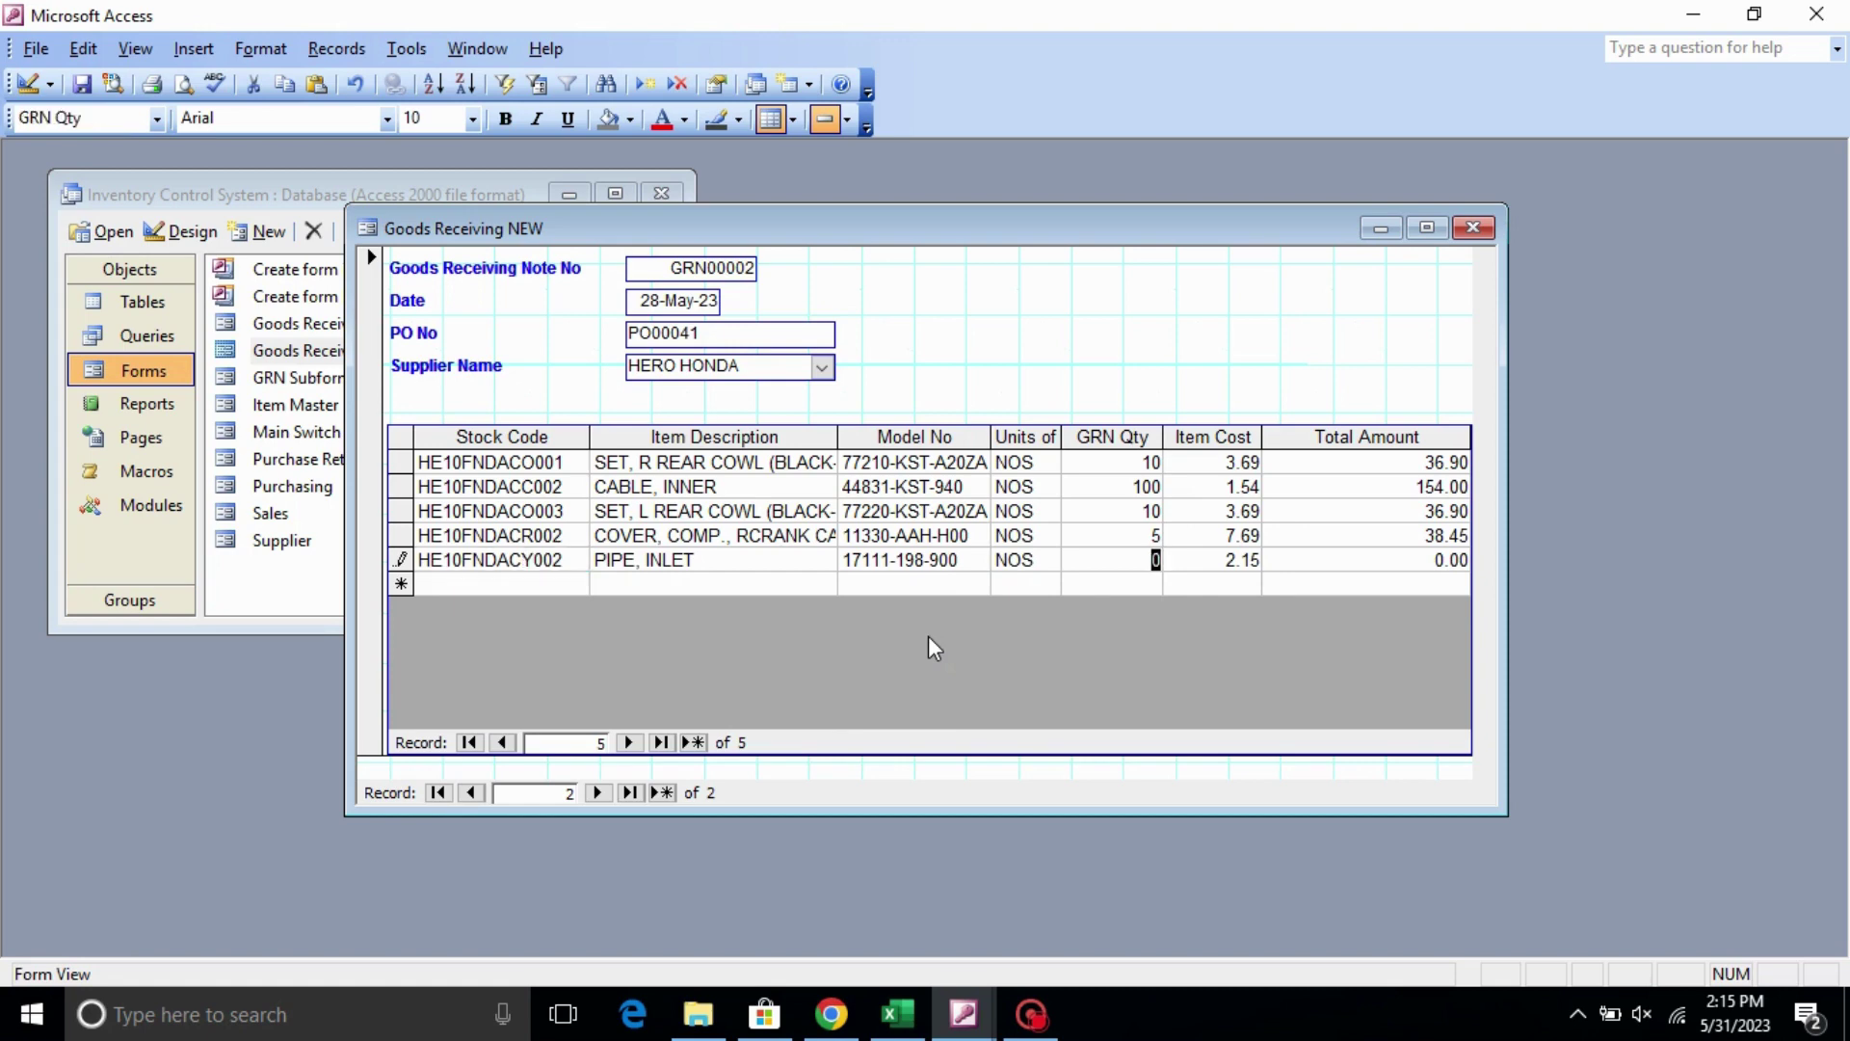
text(10)
key(Tab)
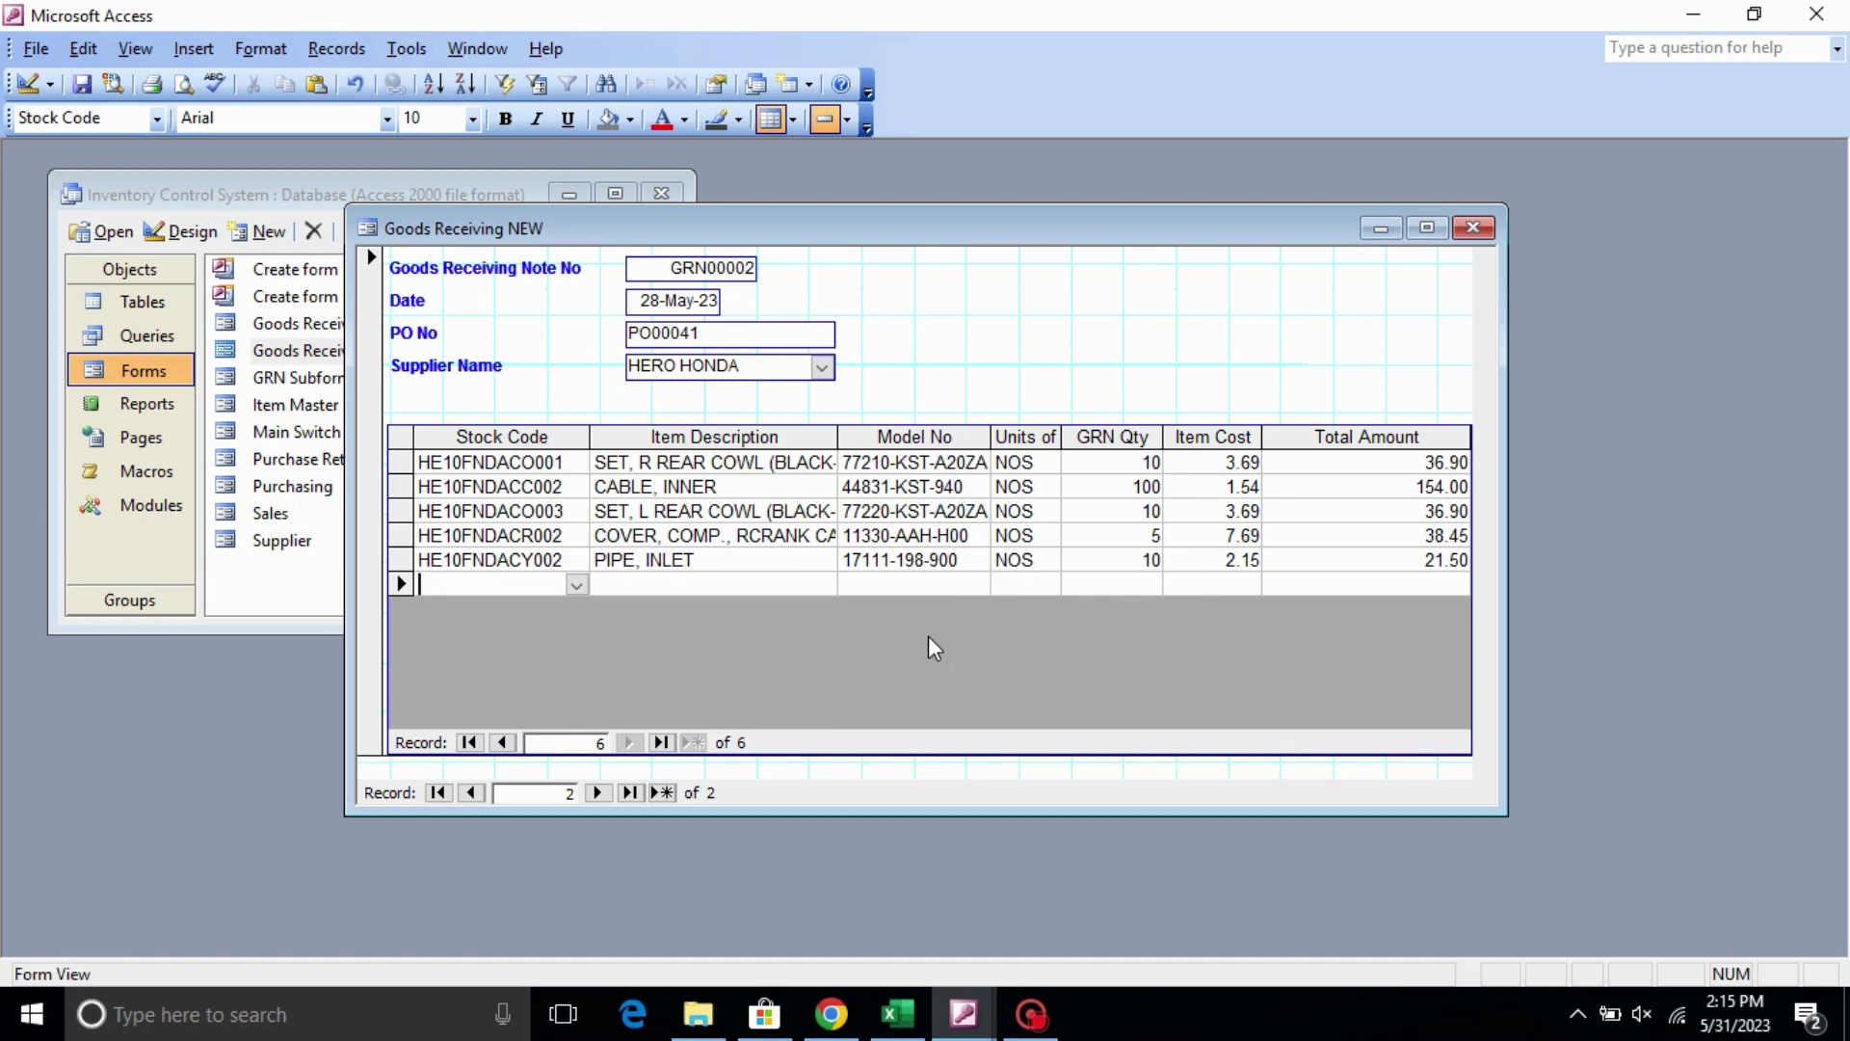
- Start a third goods receipt and fill in its header with the date 28/5, the purchase order number and supplier HERO HONDA
key(Tab)
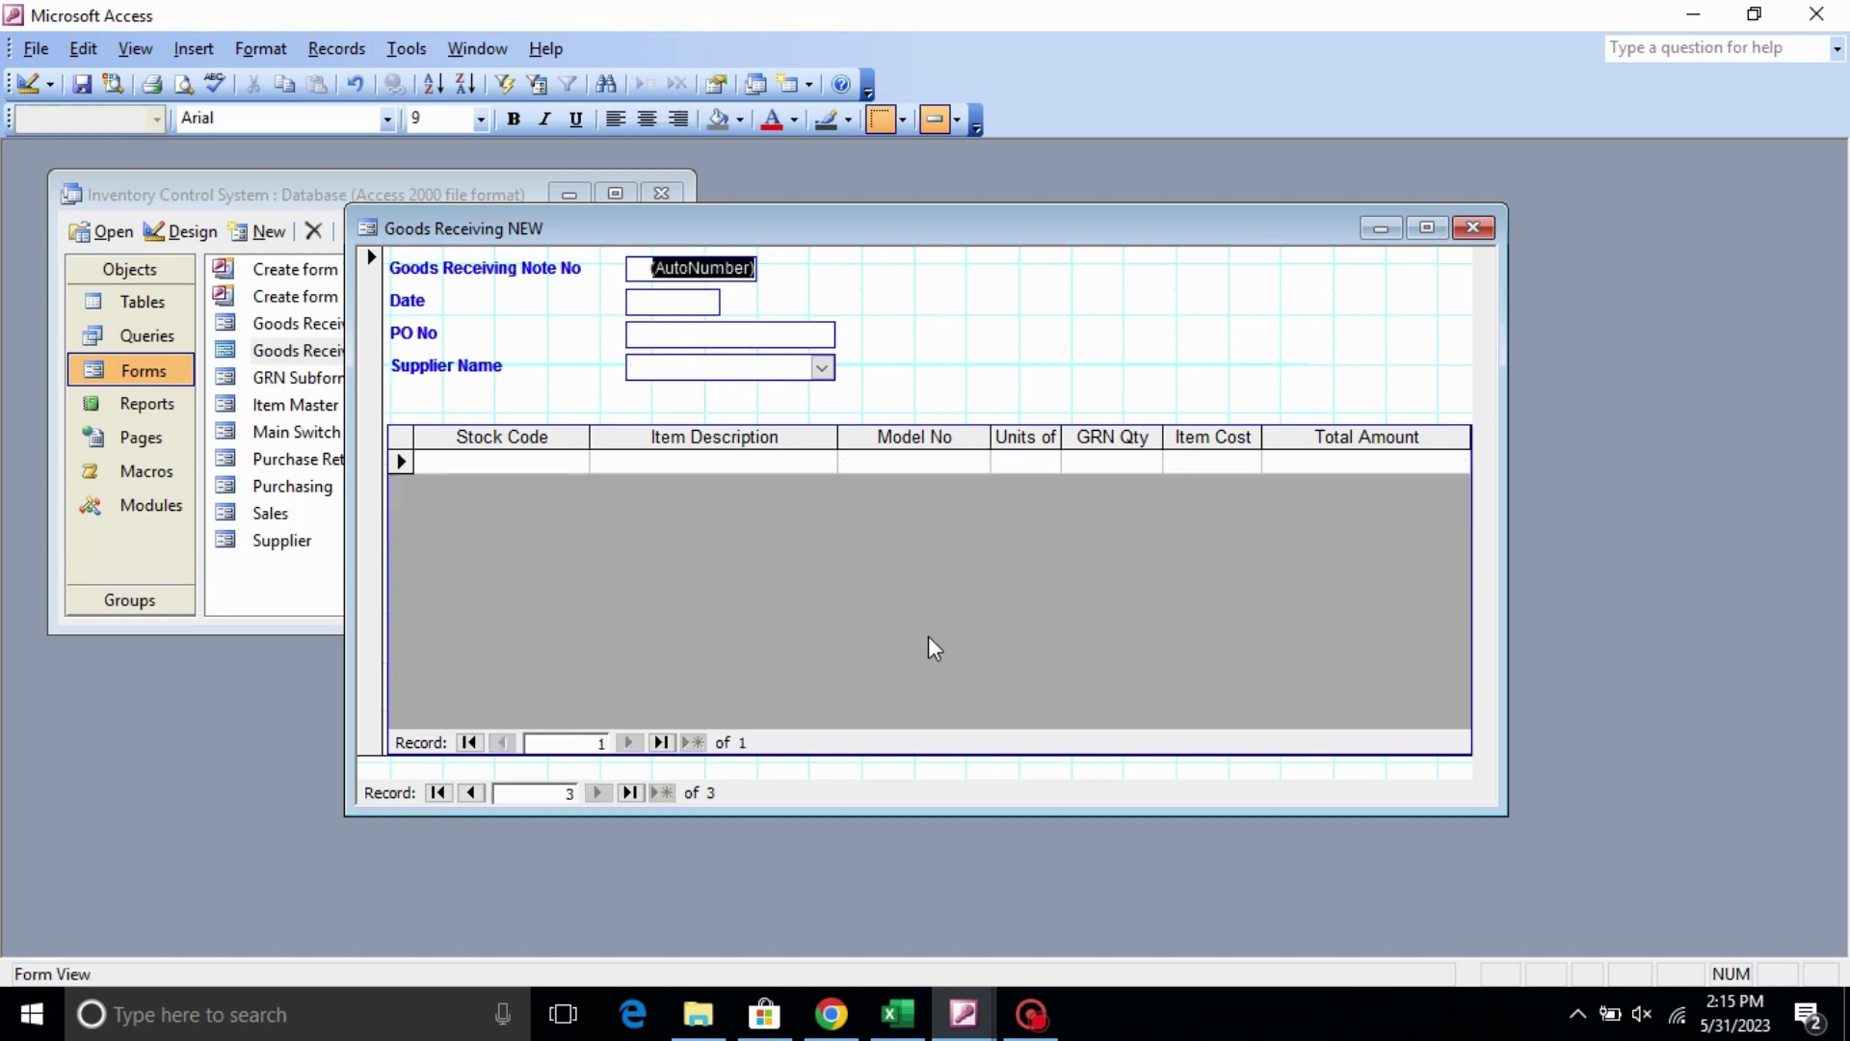
key(Tab)
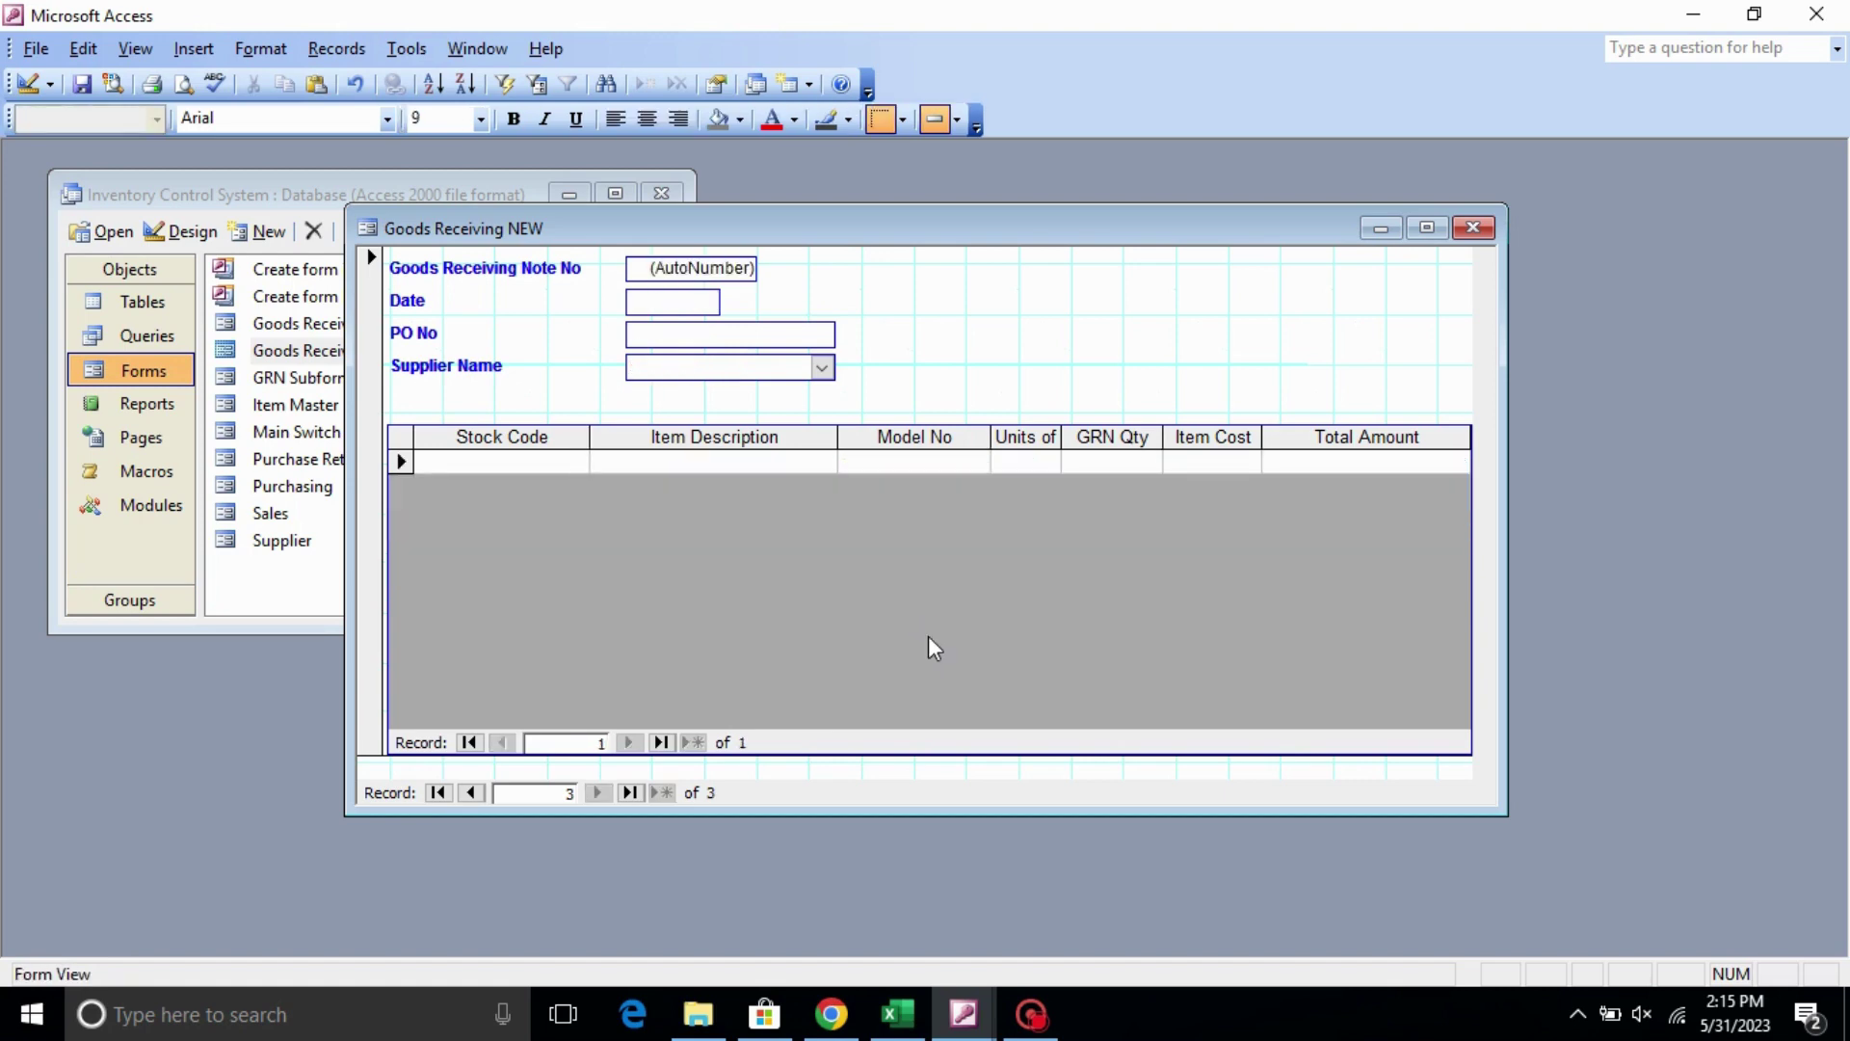
text(28)
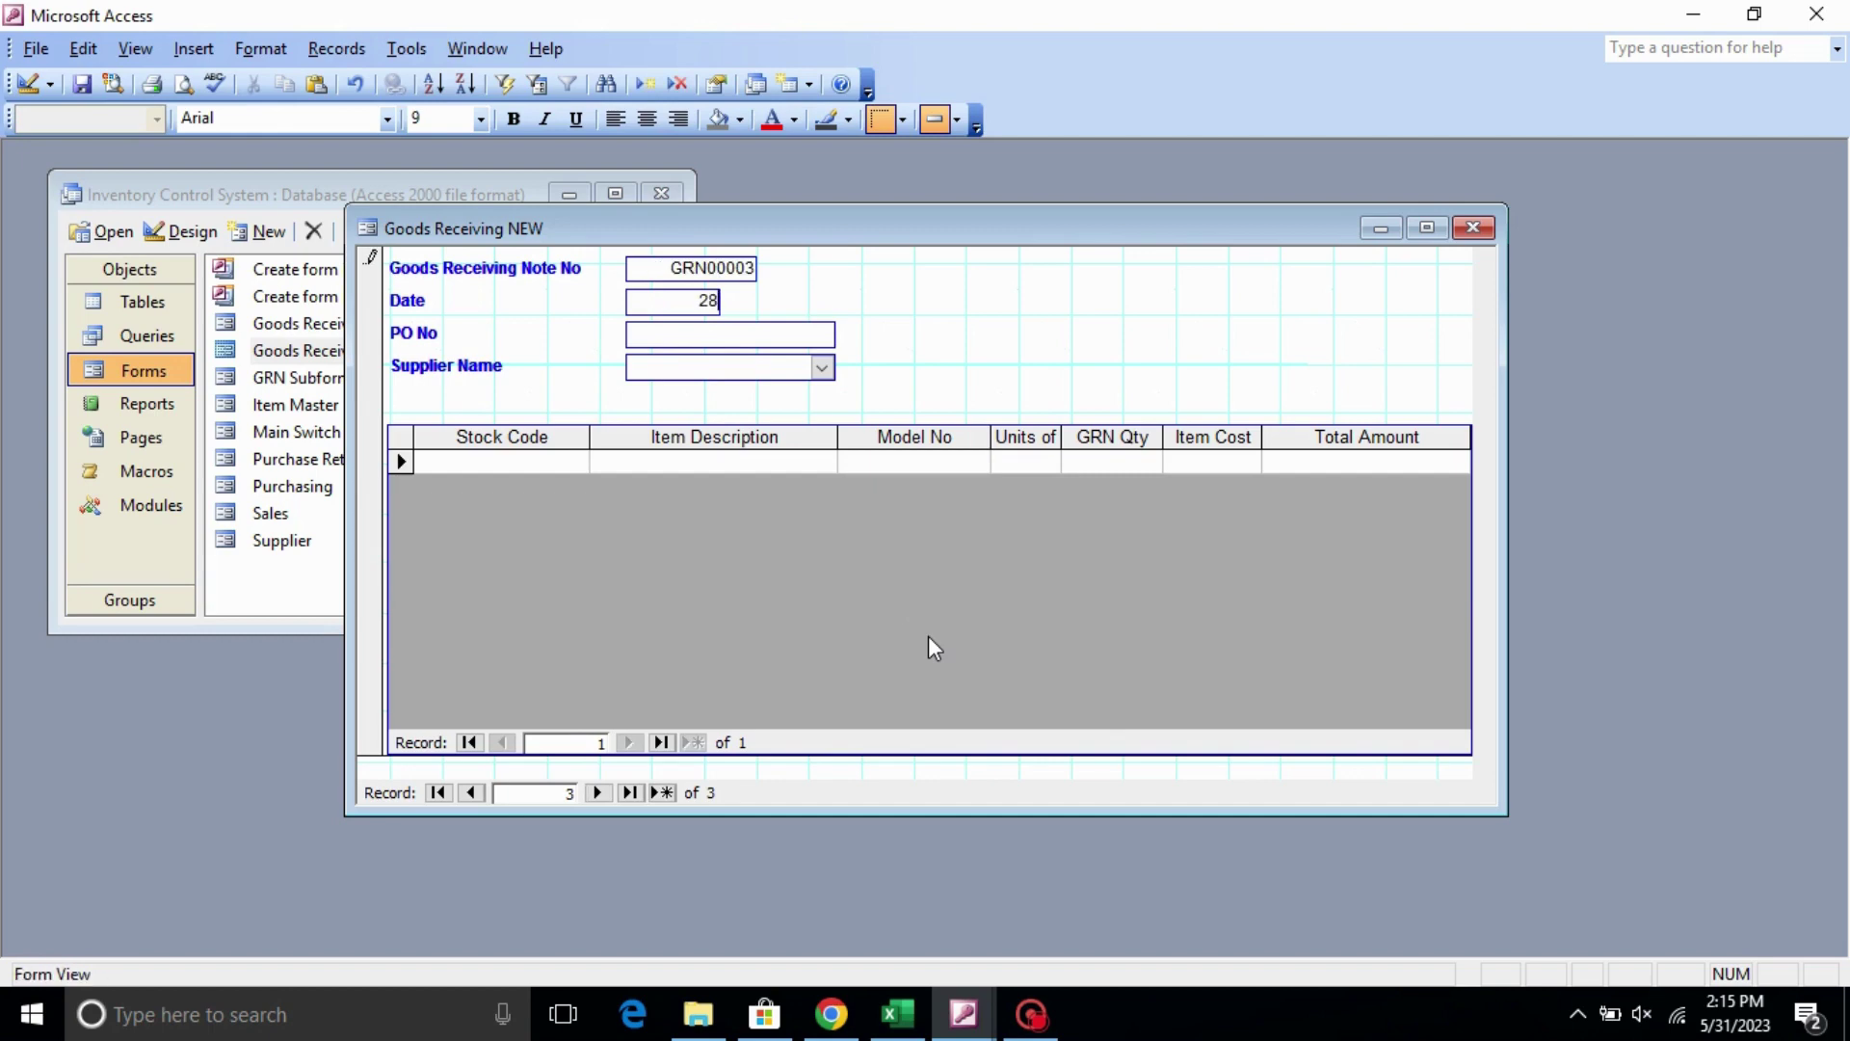
text(/5)
key(Tab)
text(PO00042)
key(Tab)
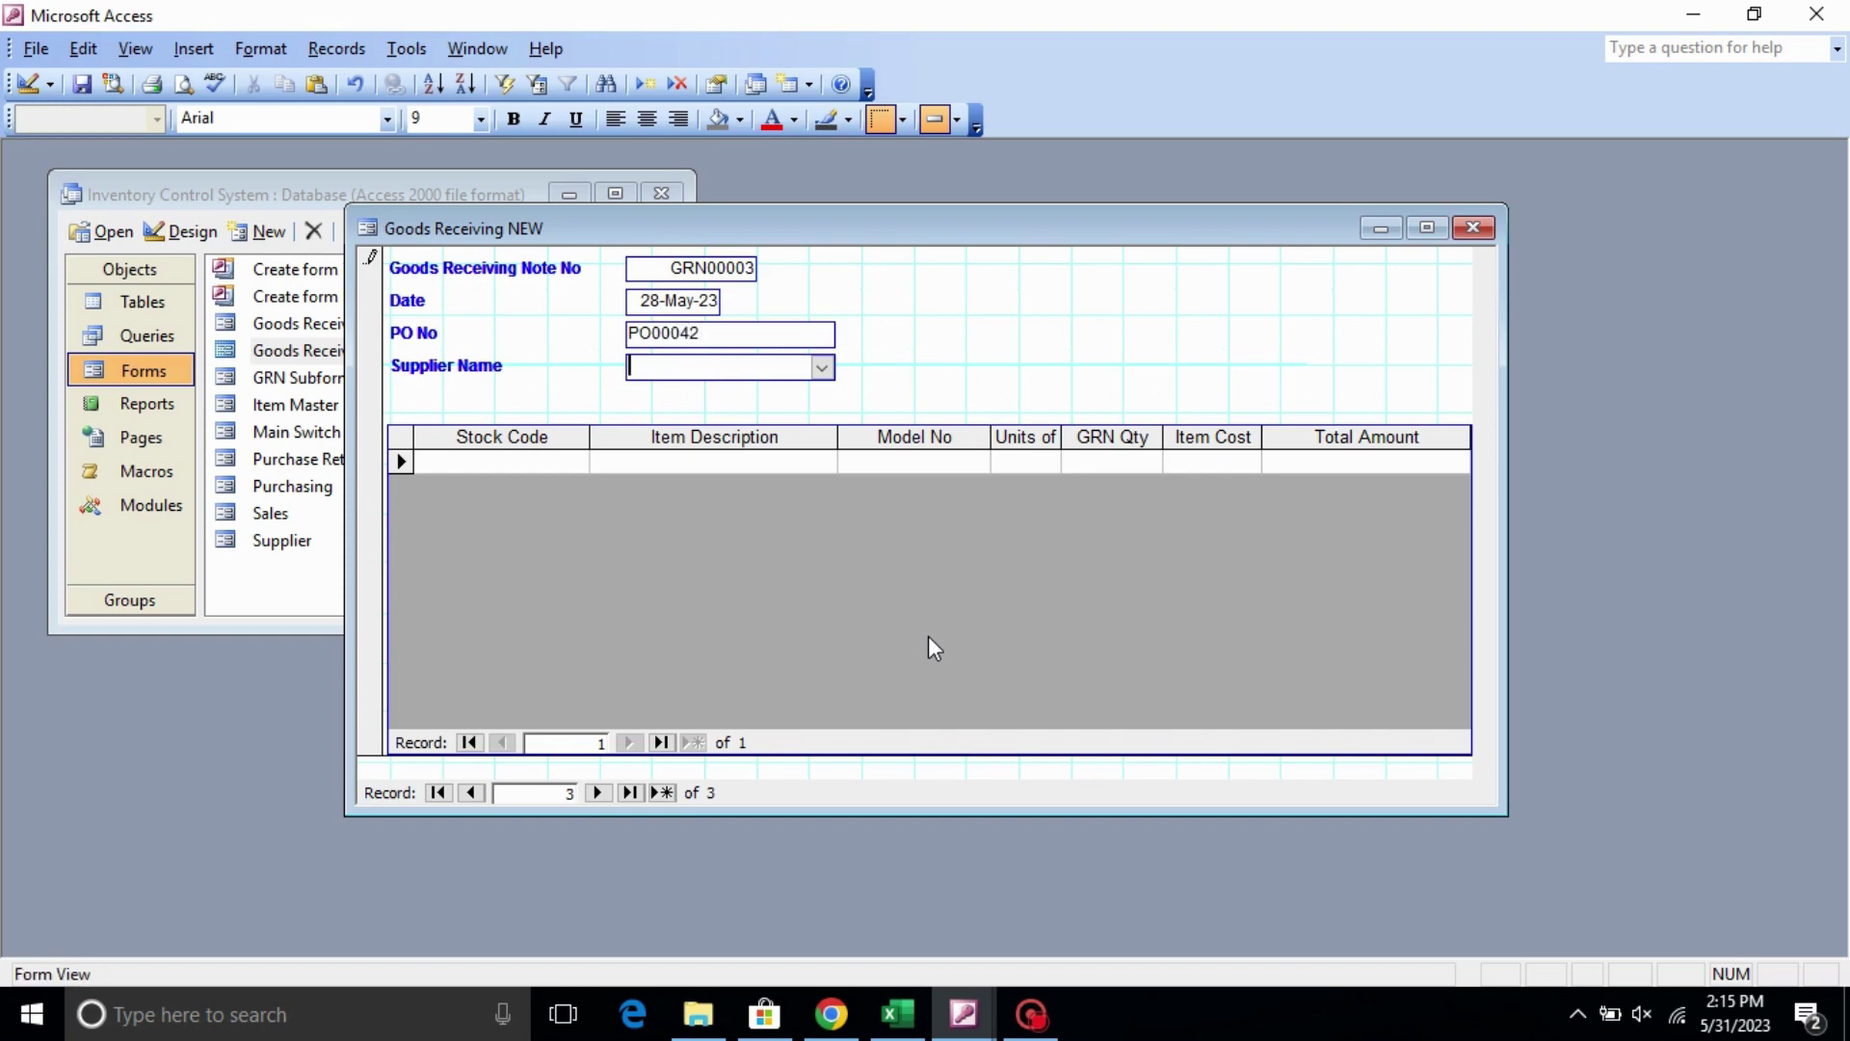
click(824, 367)
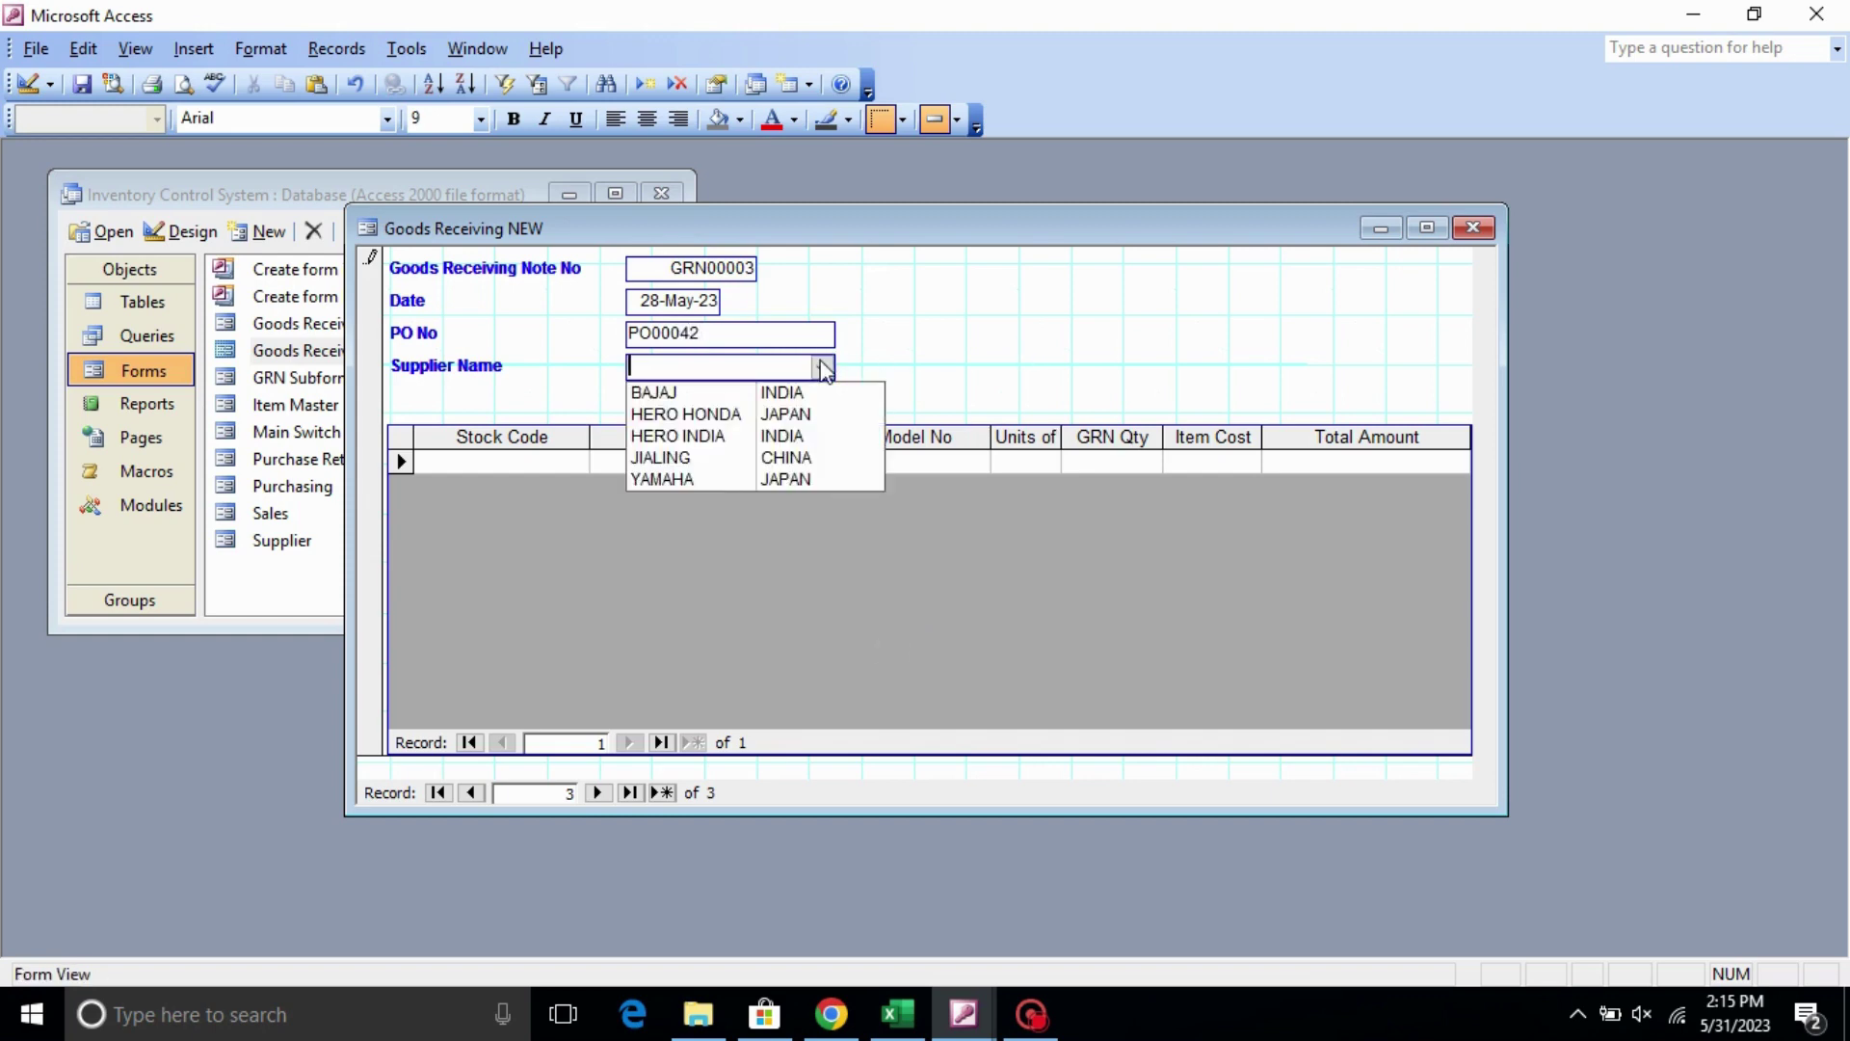
click(719, 411)
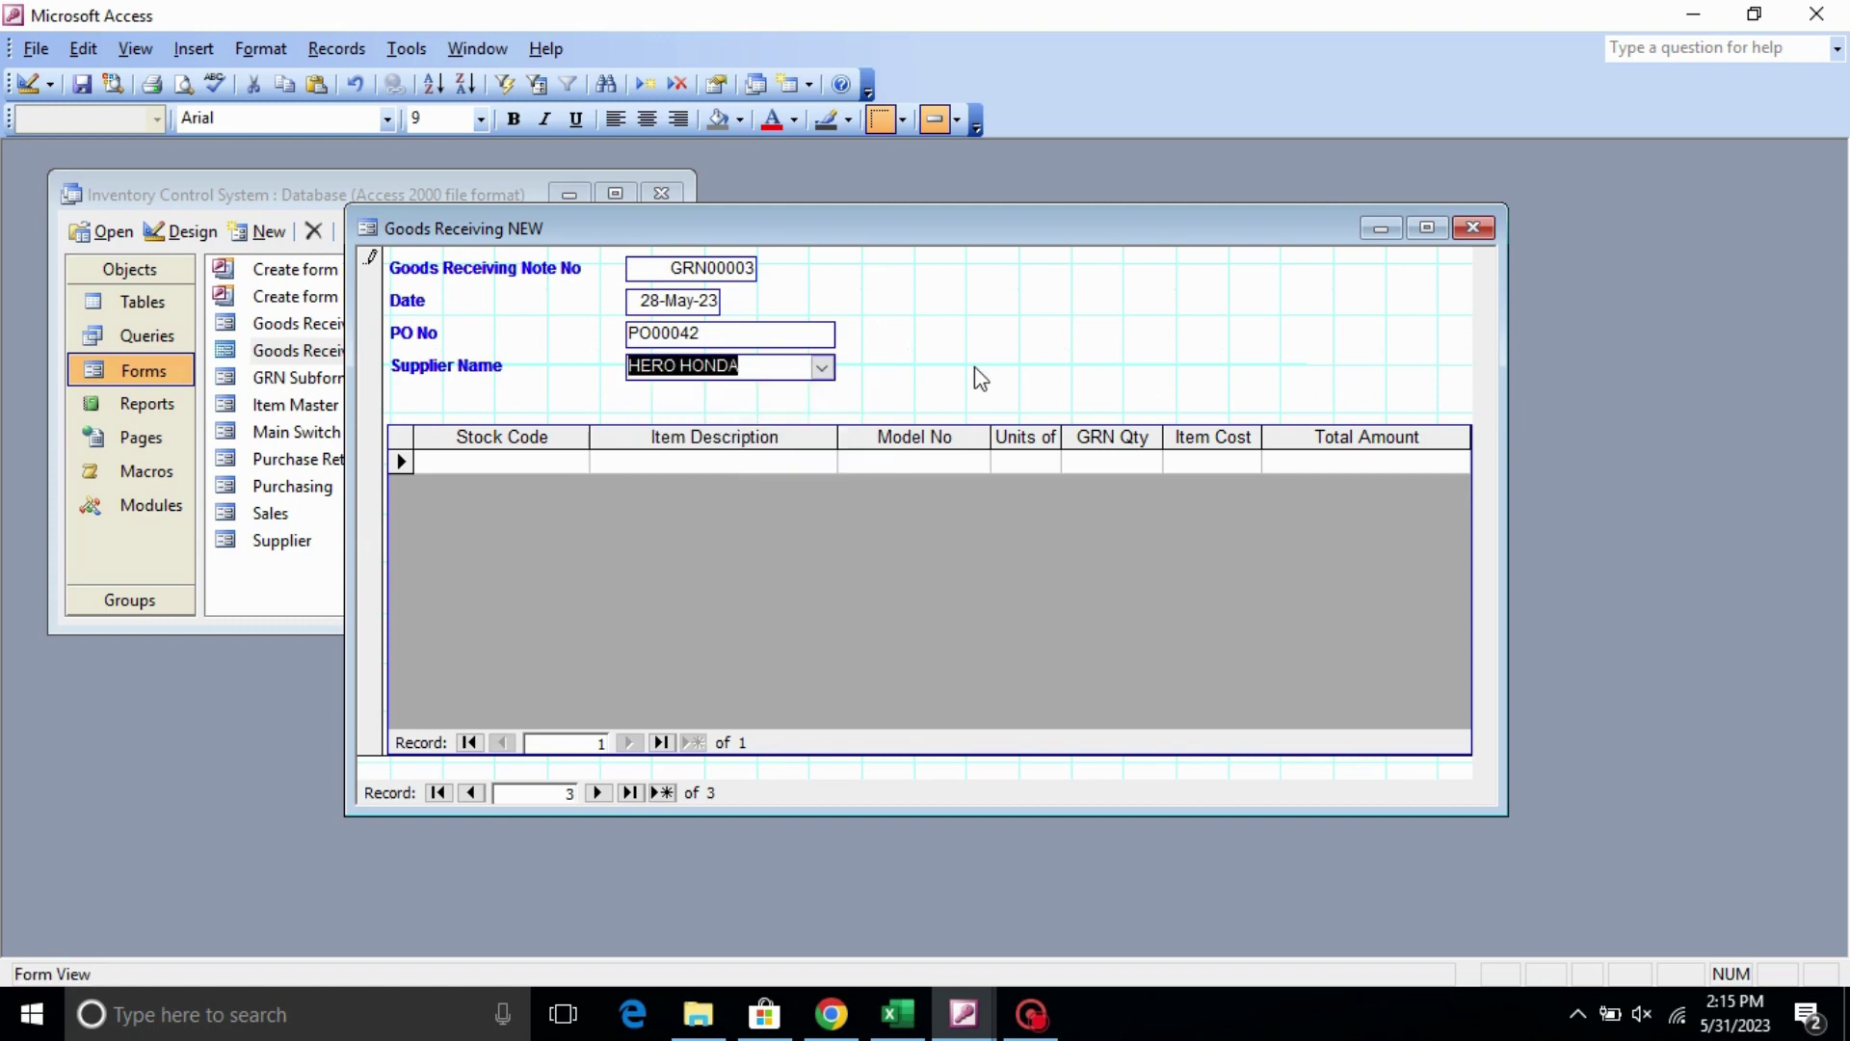
key(Tab)
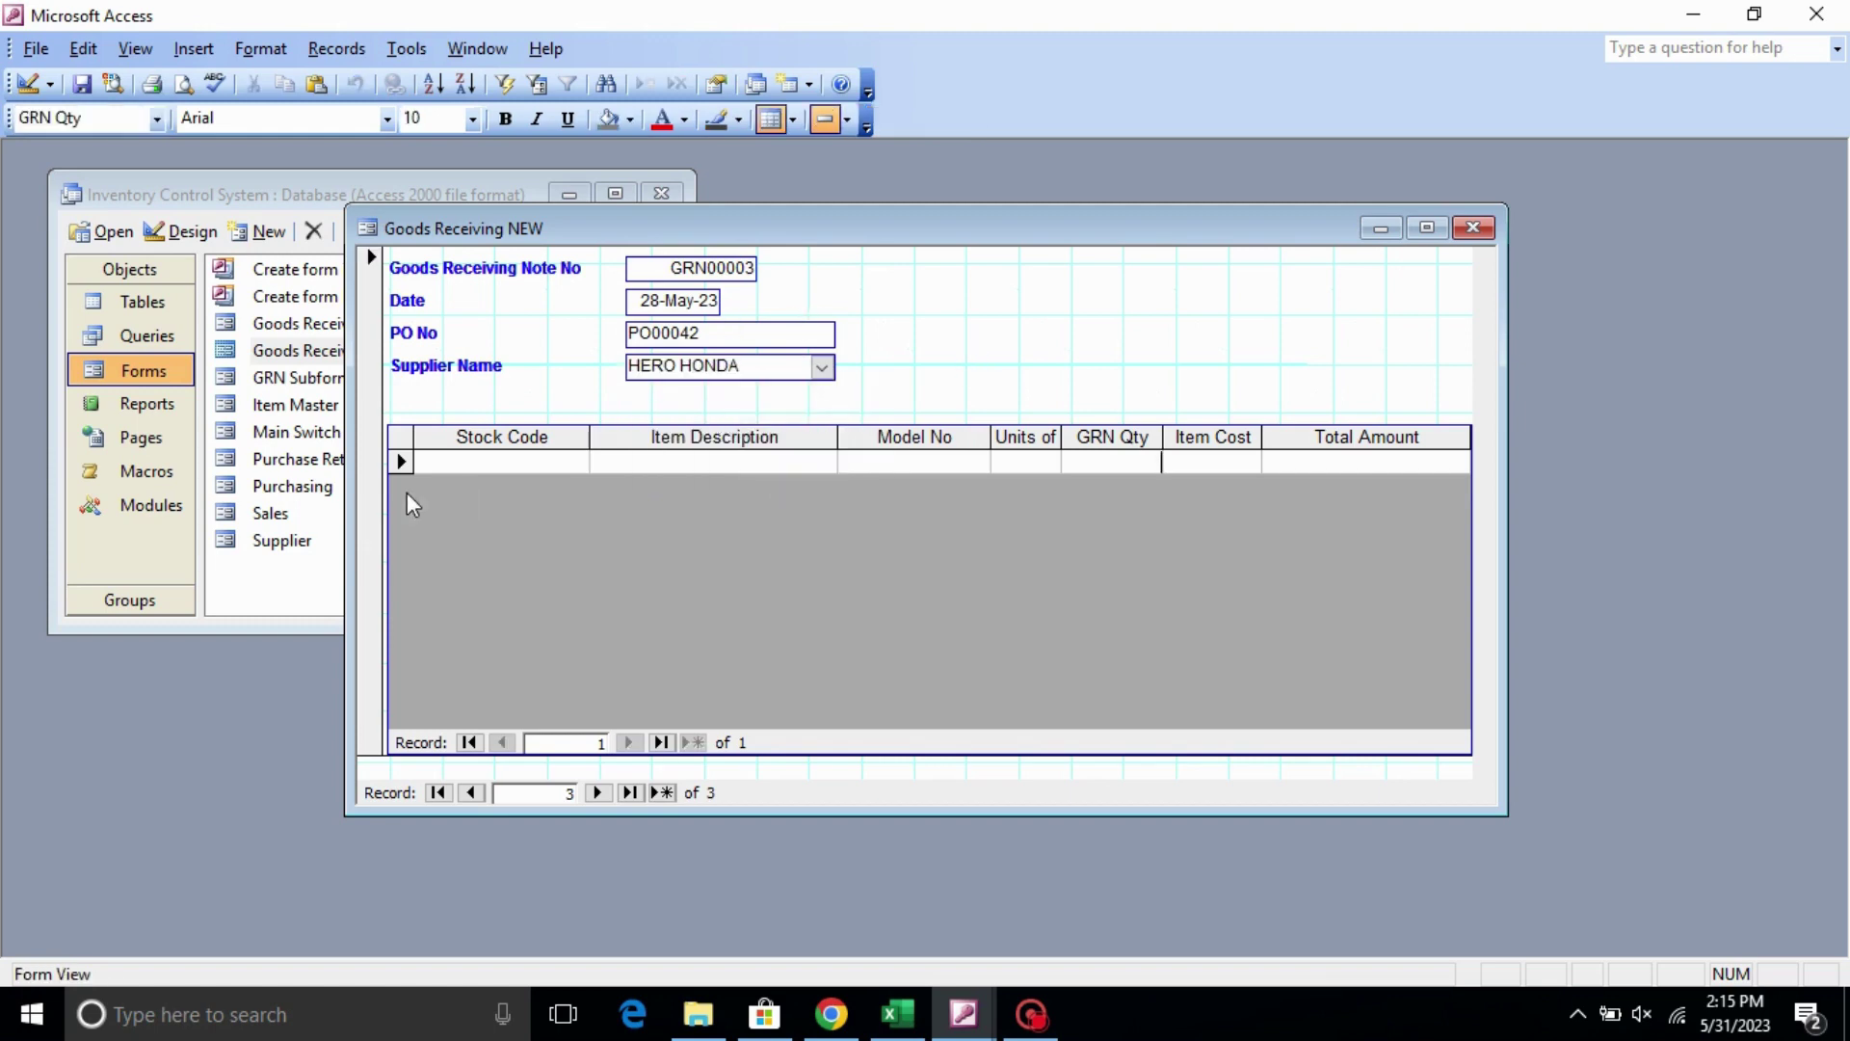
- Add stock item HE10PLNAEN001, the Pleasure engine assembly, with a GRN quantity of 3 as the third receipt's first line
click(487, 463)
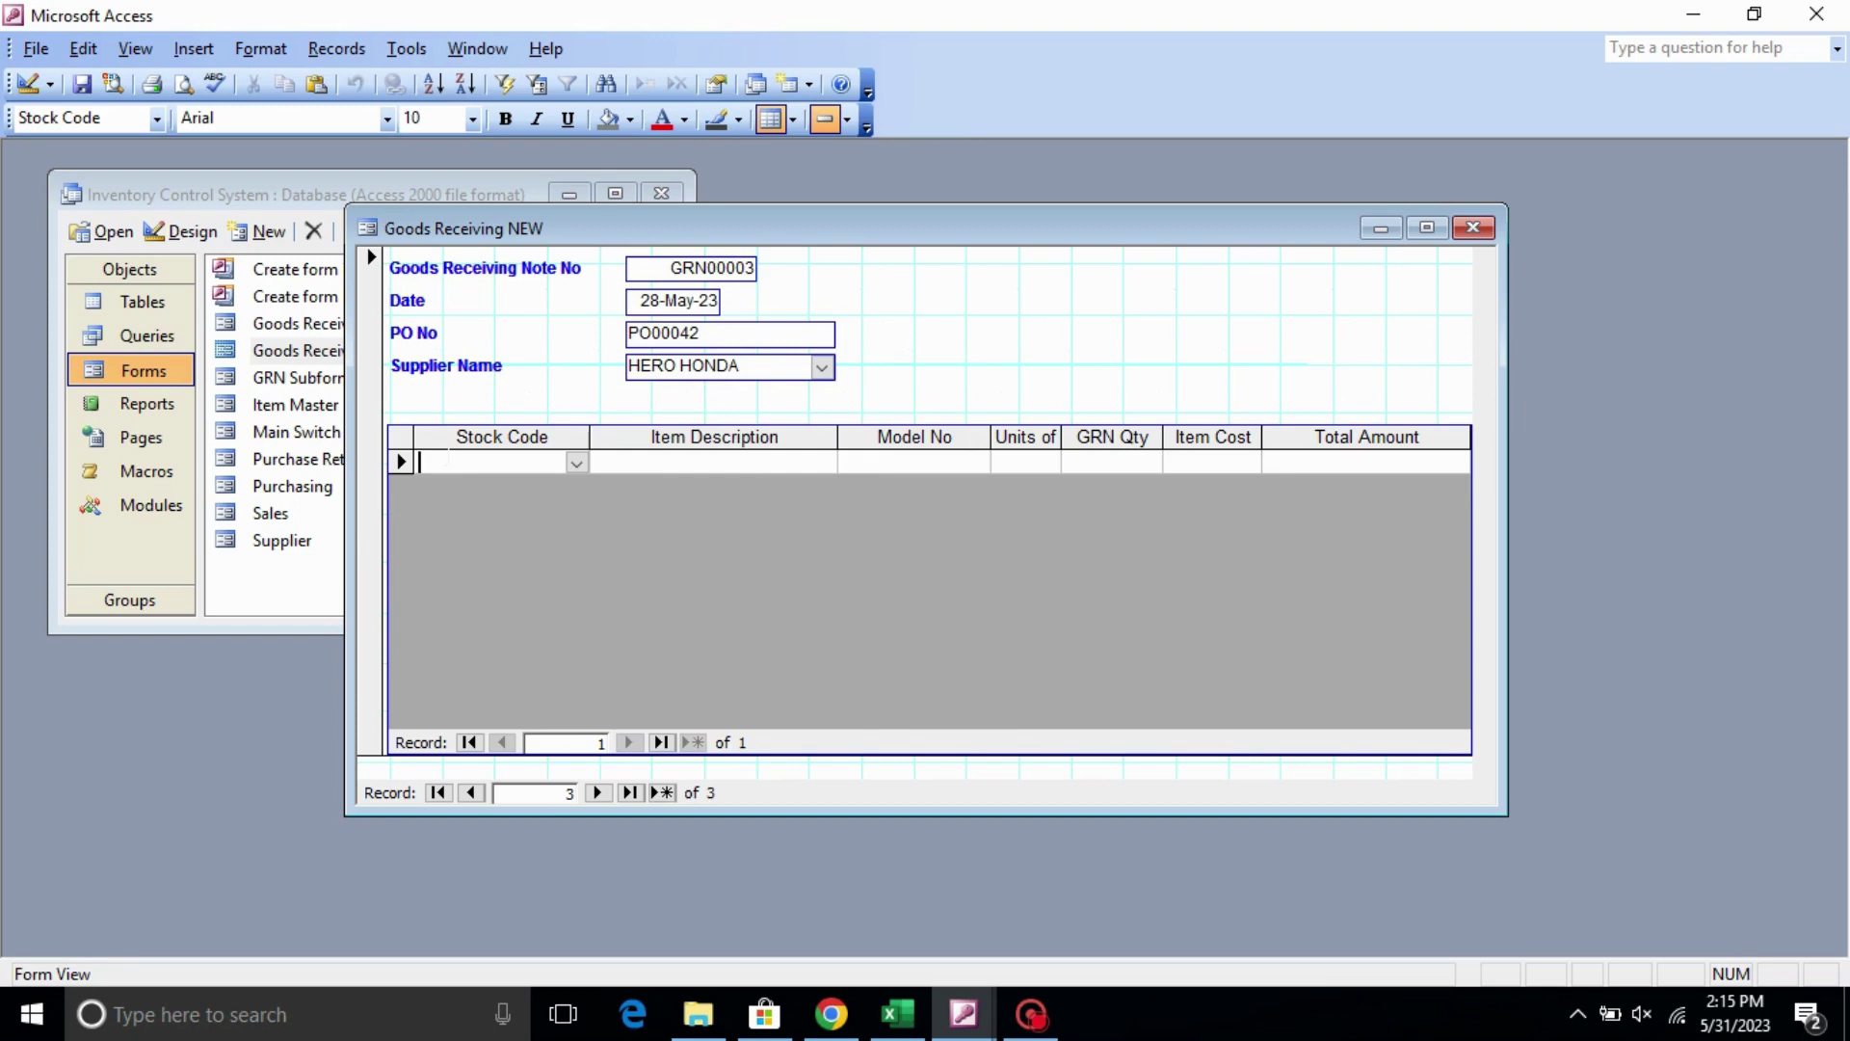
click(576, 461)
scroll(520, 578, down, 5)
scroll(516, 632, down, 10)
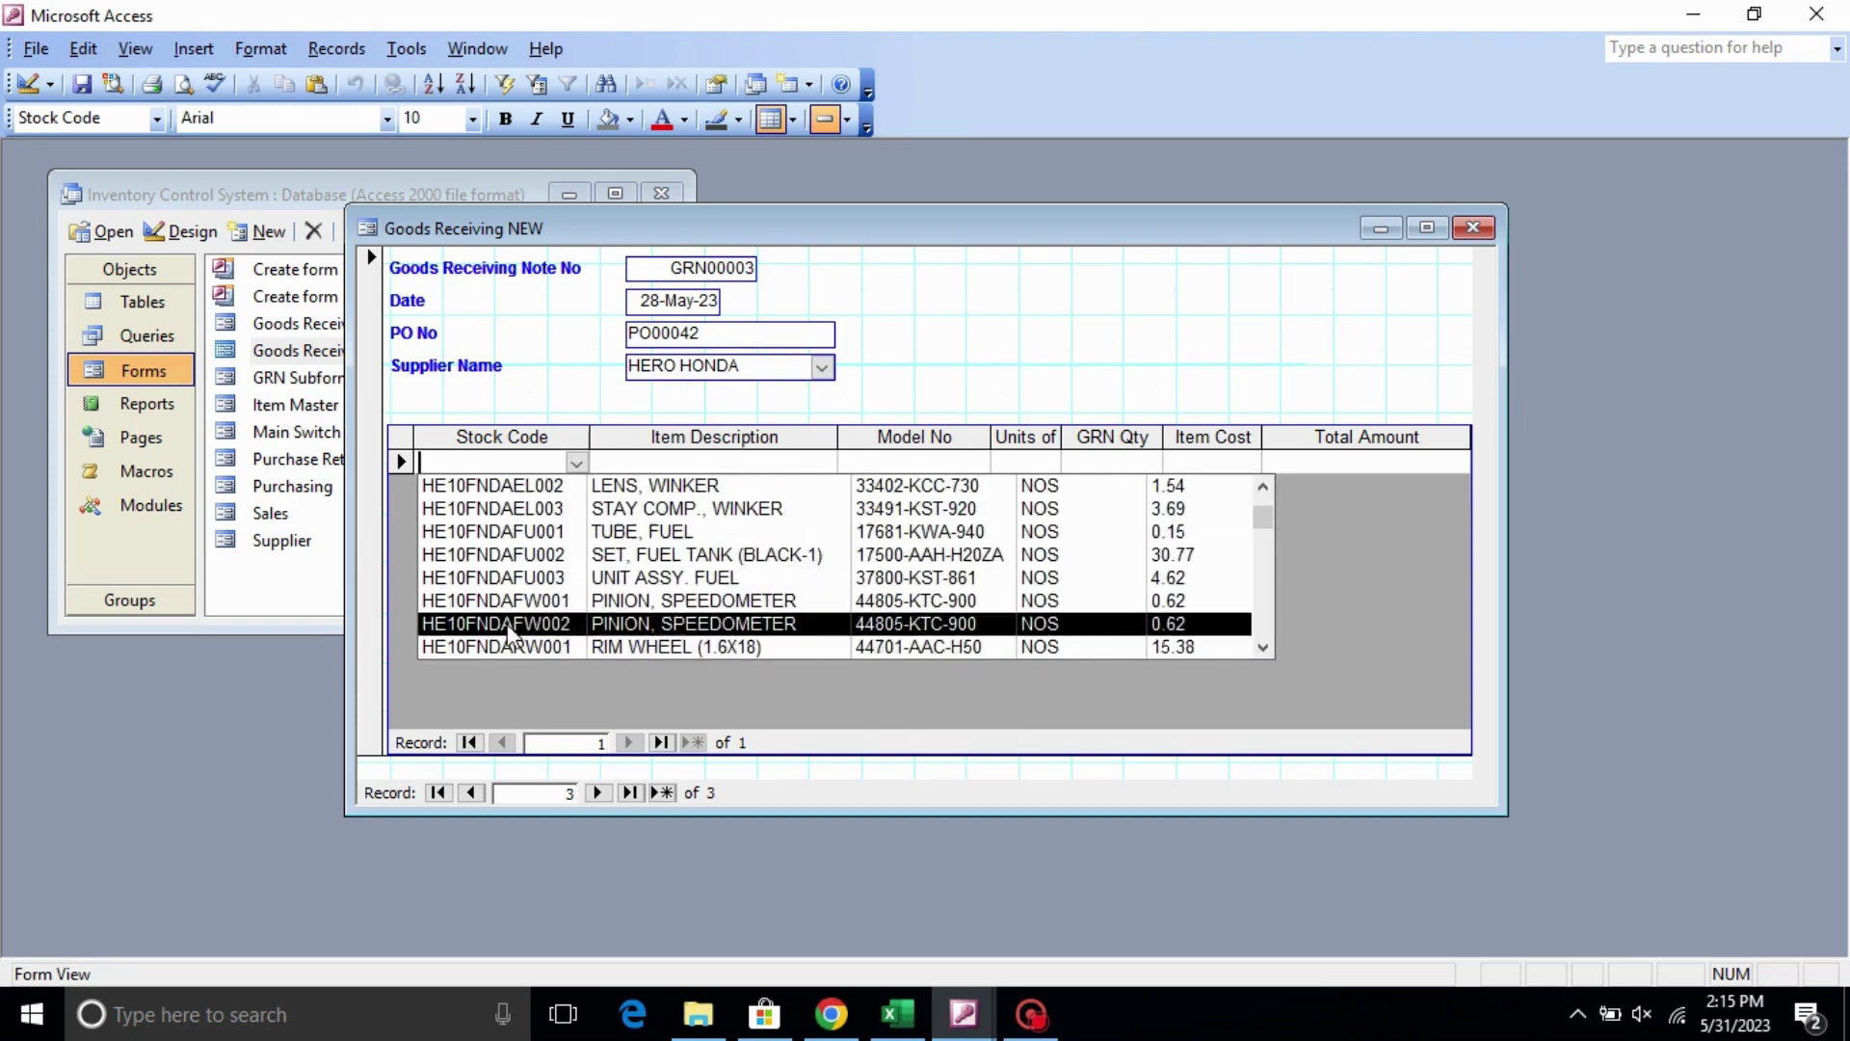
scroll(514, 636, down, 10)
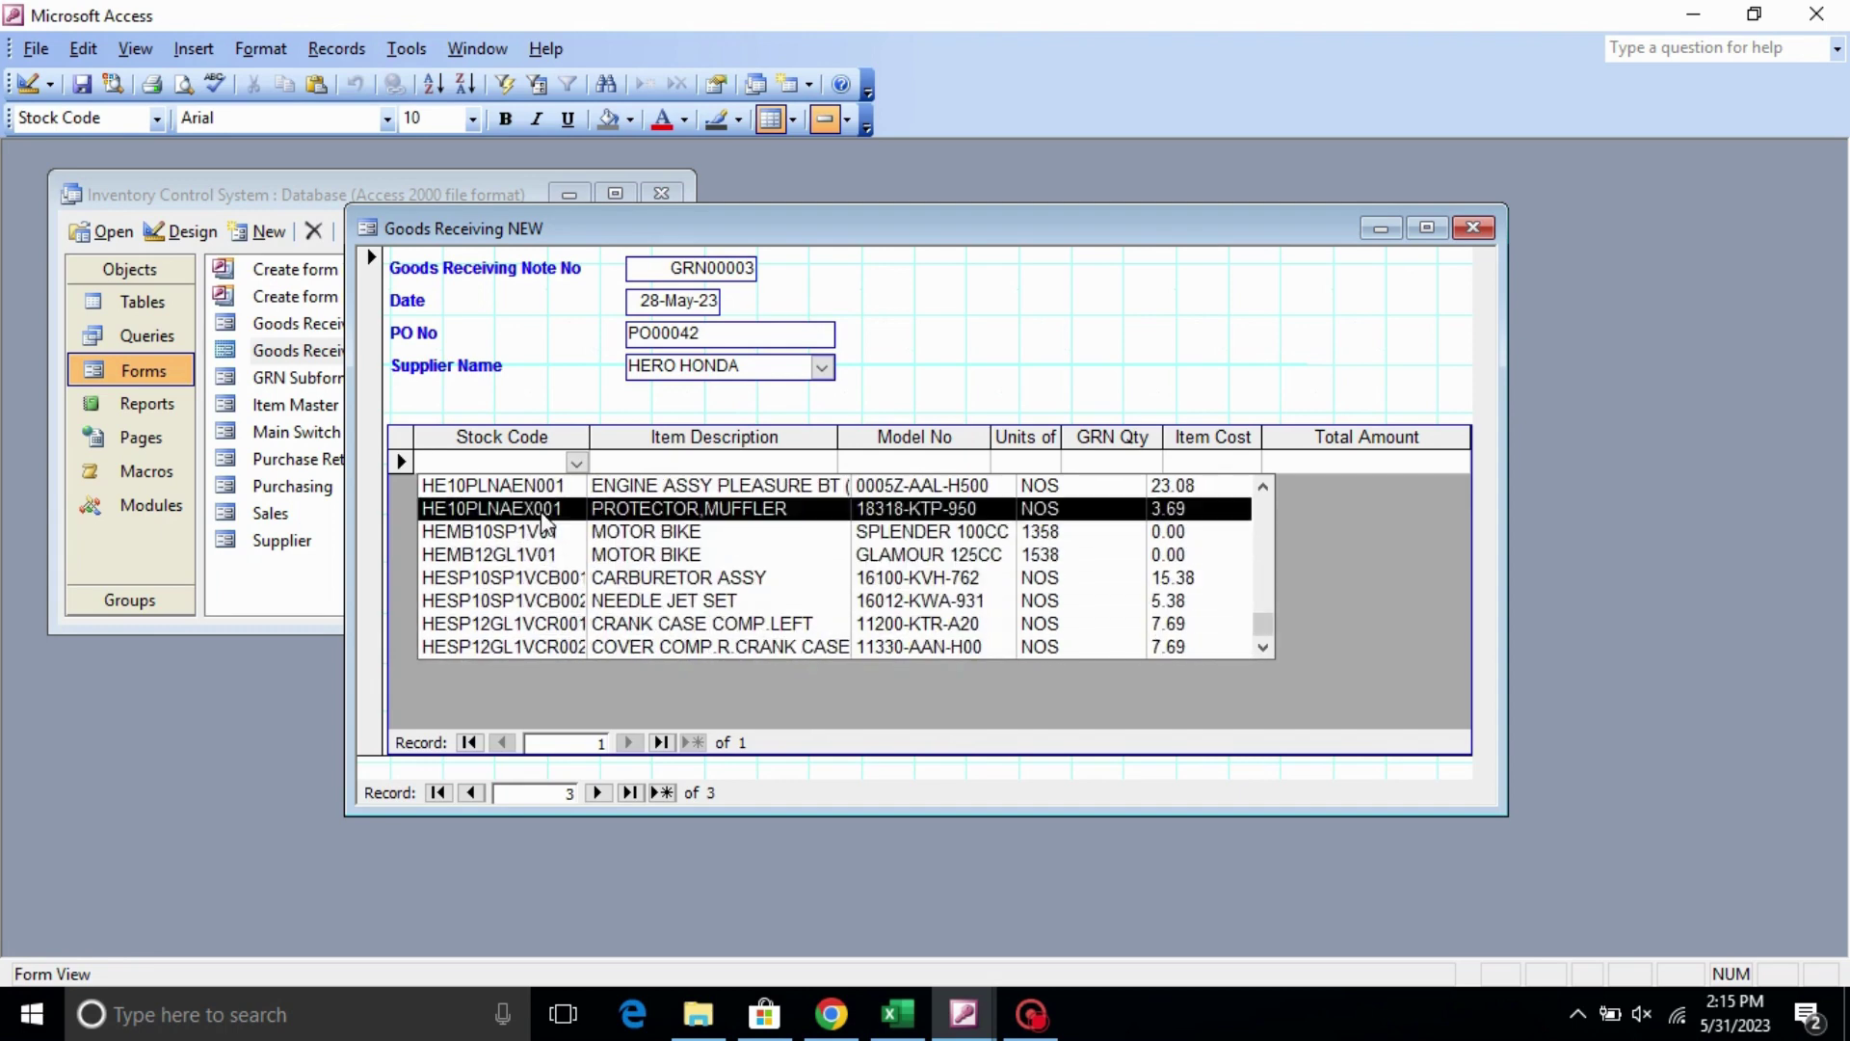
click(547, 486)
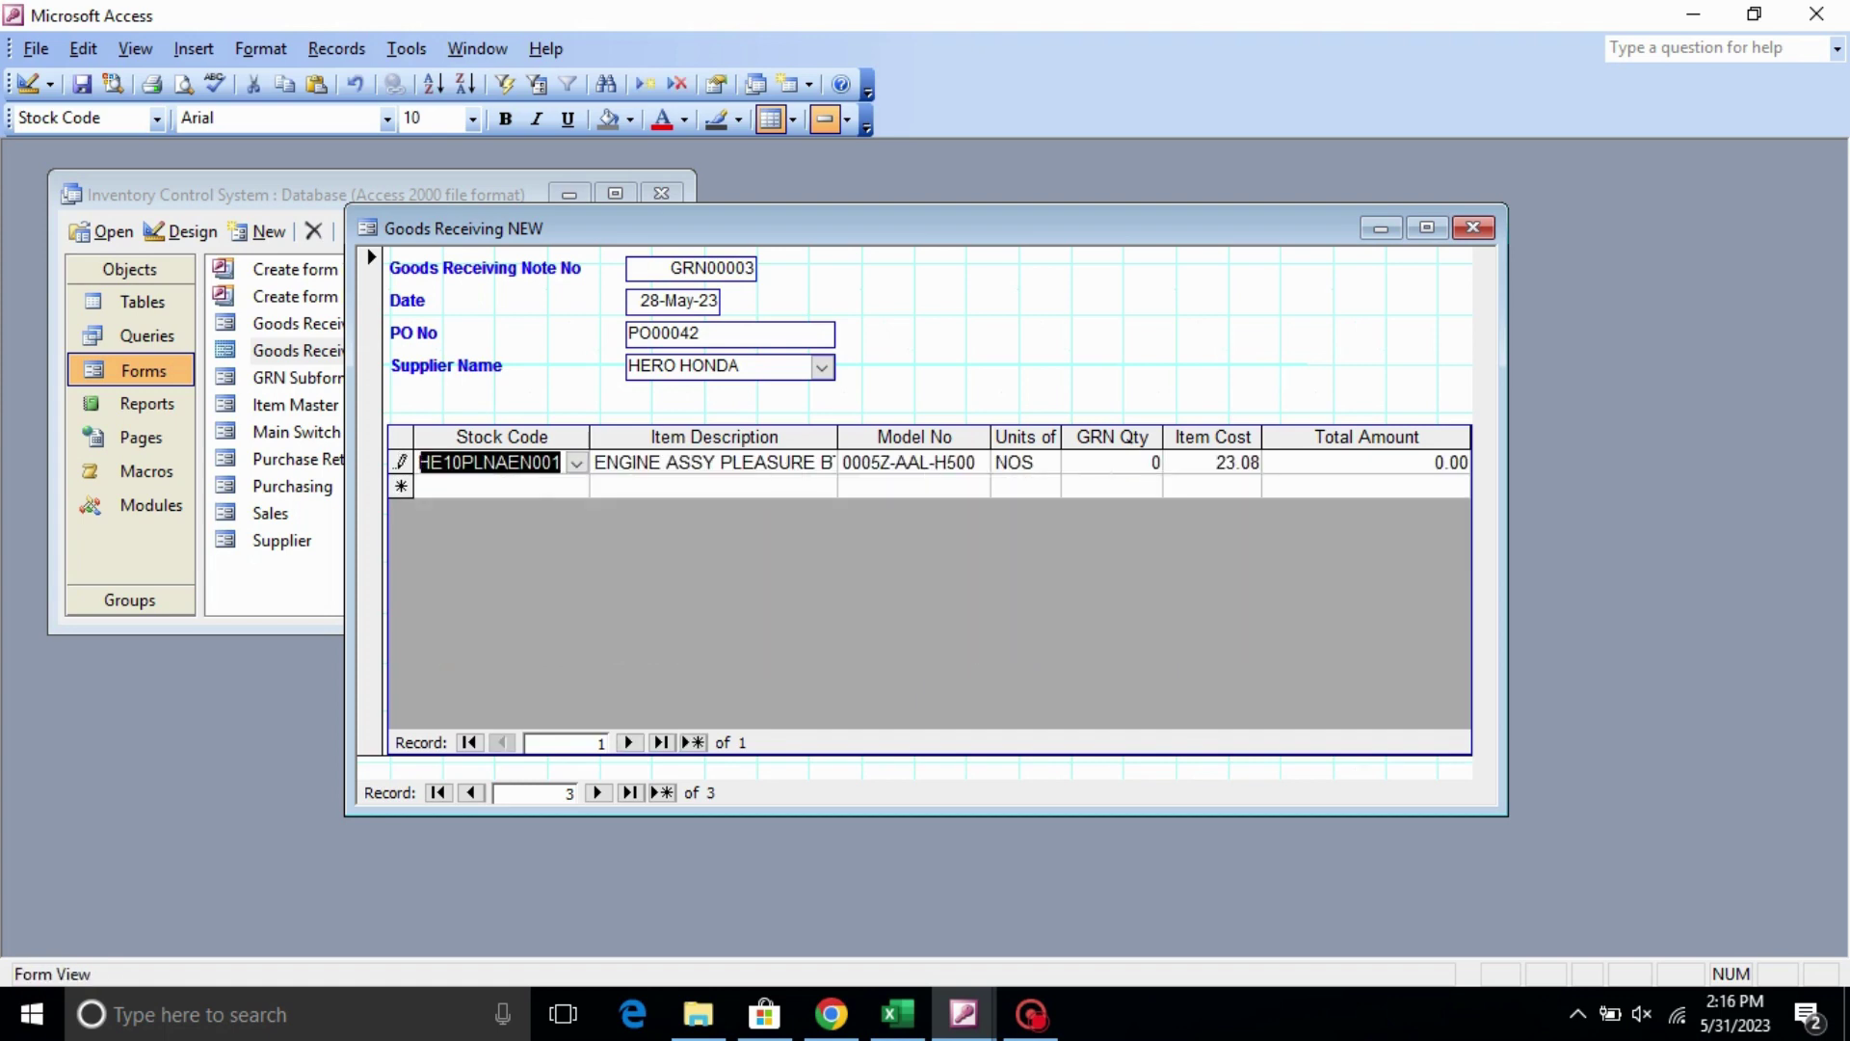
key(Tab)
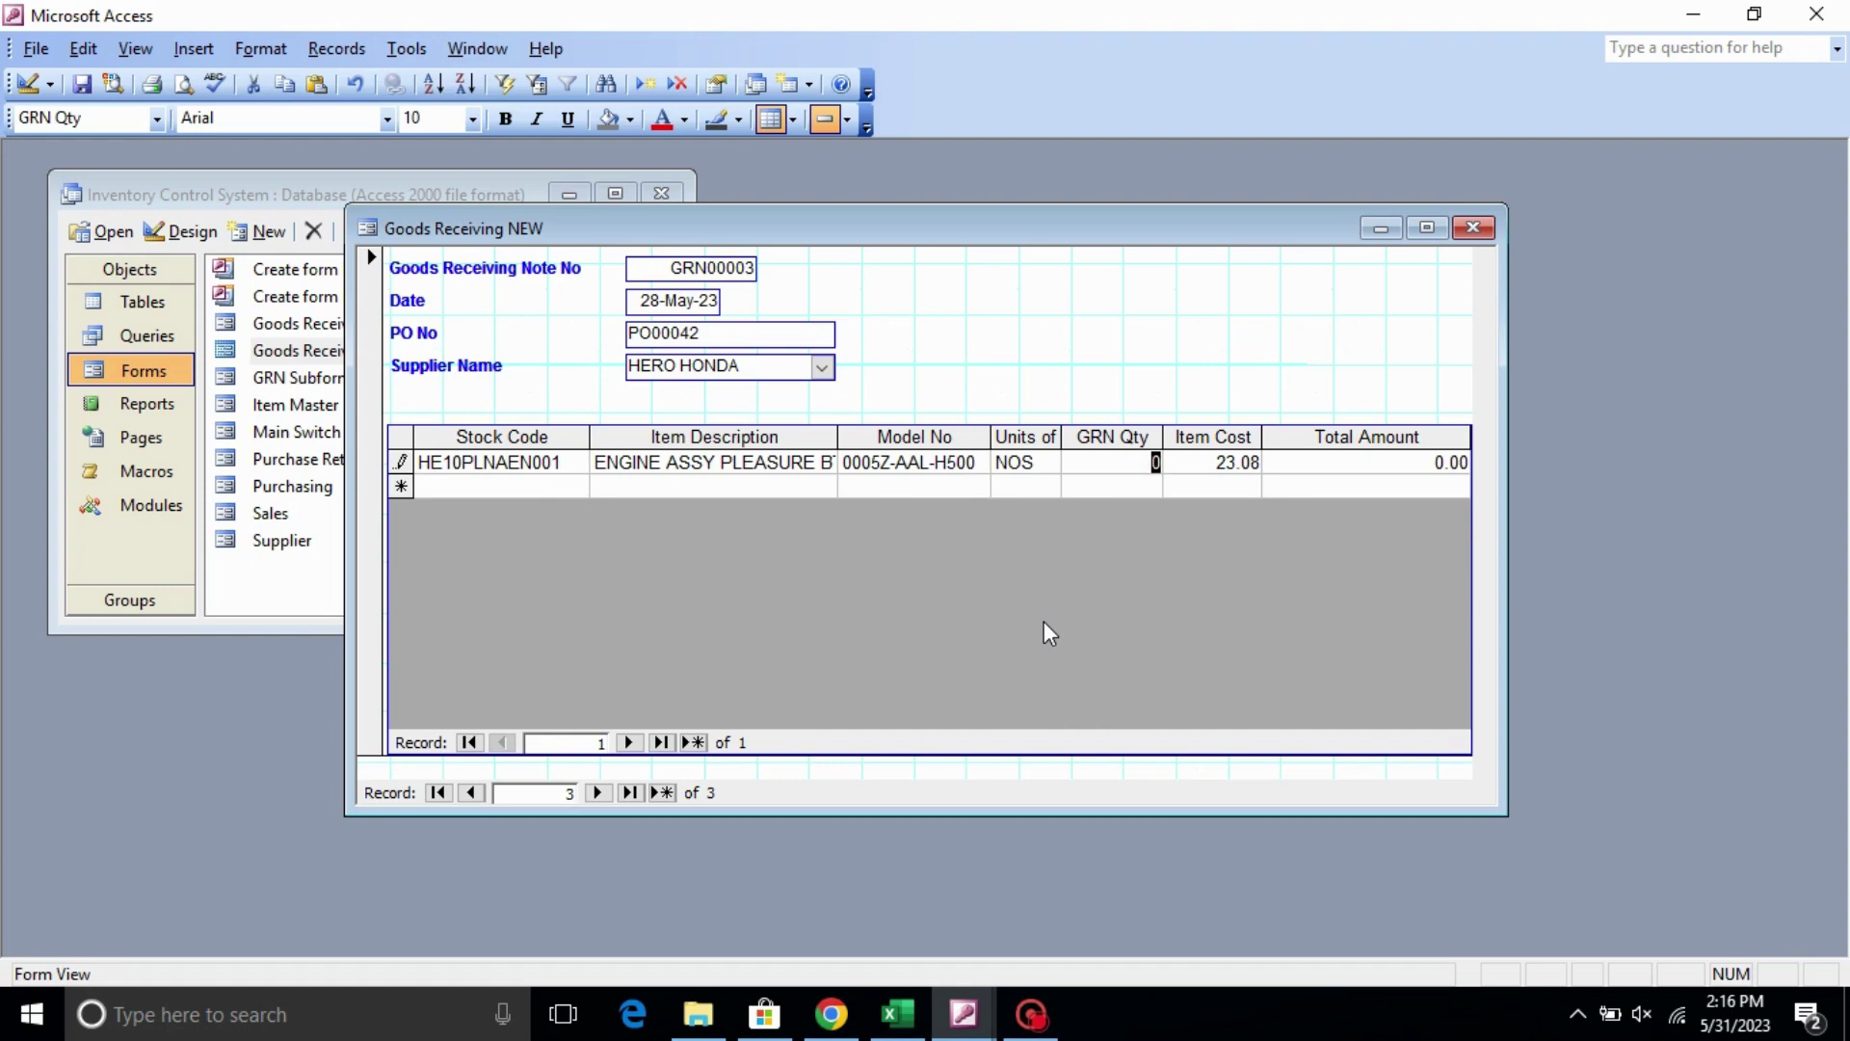
text(3)
key(Tab)
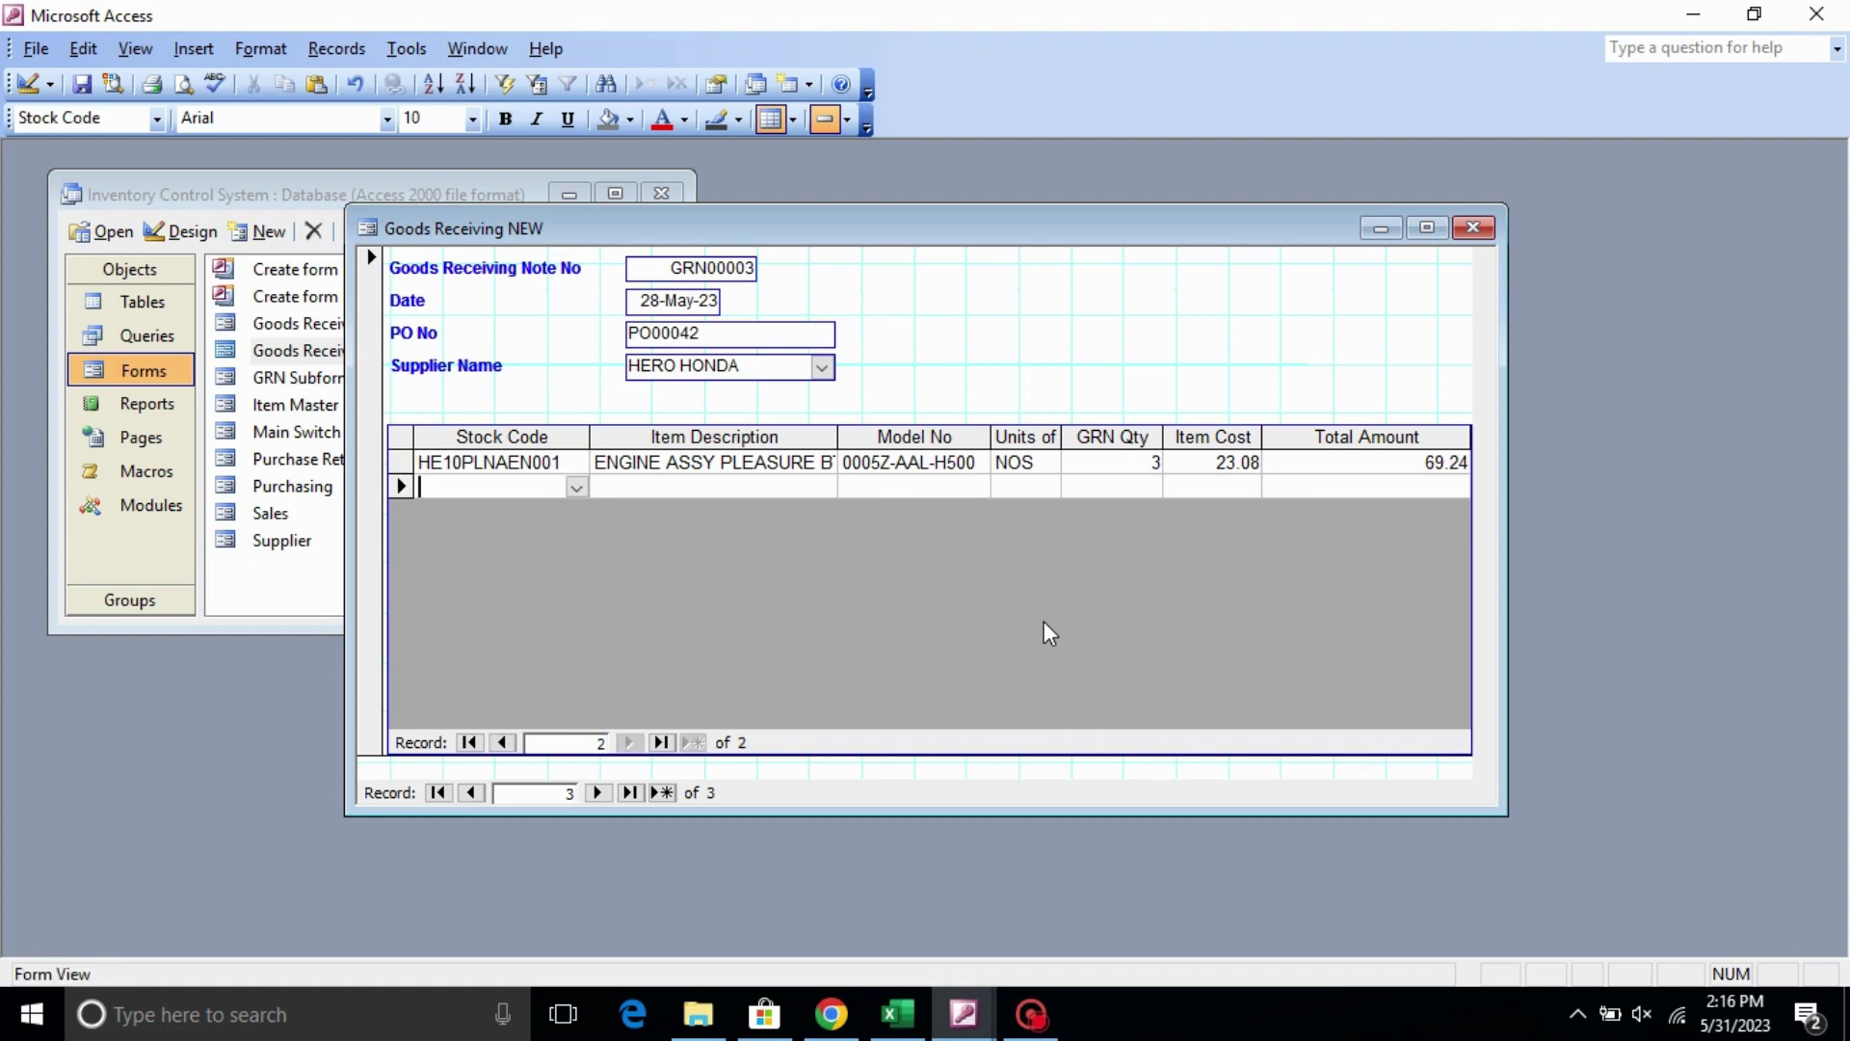
- Add stock item HE10FNDAFU001, the fuel tube, with a GRN quantity of 10 as the third receipt's second line
click(576, 489)
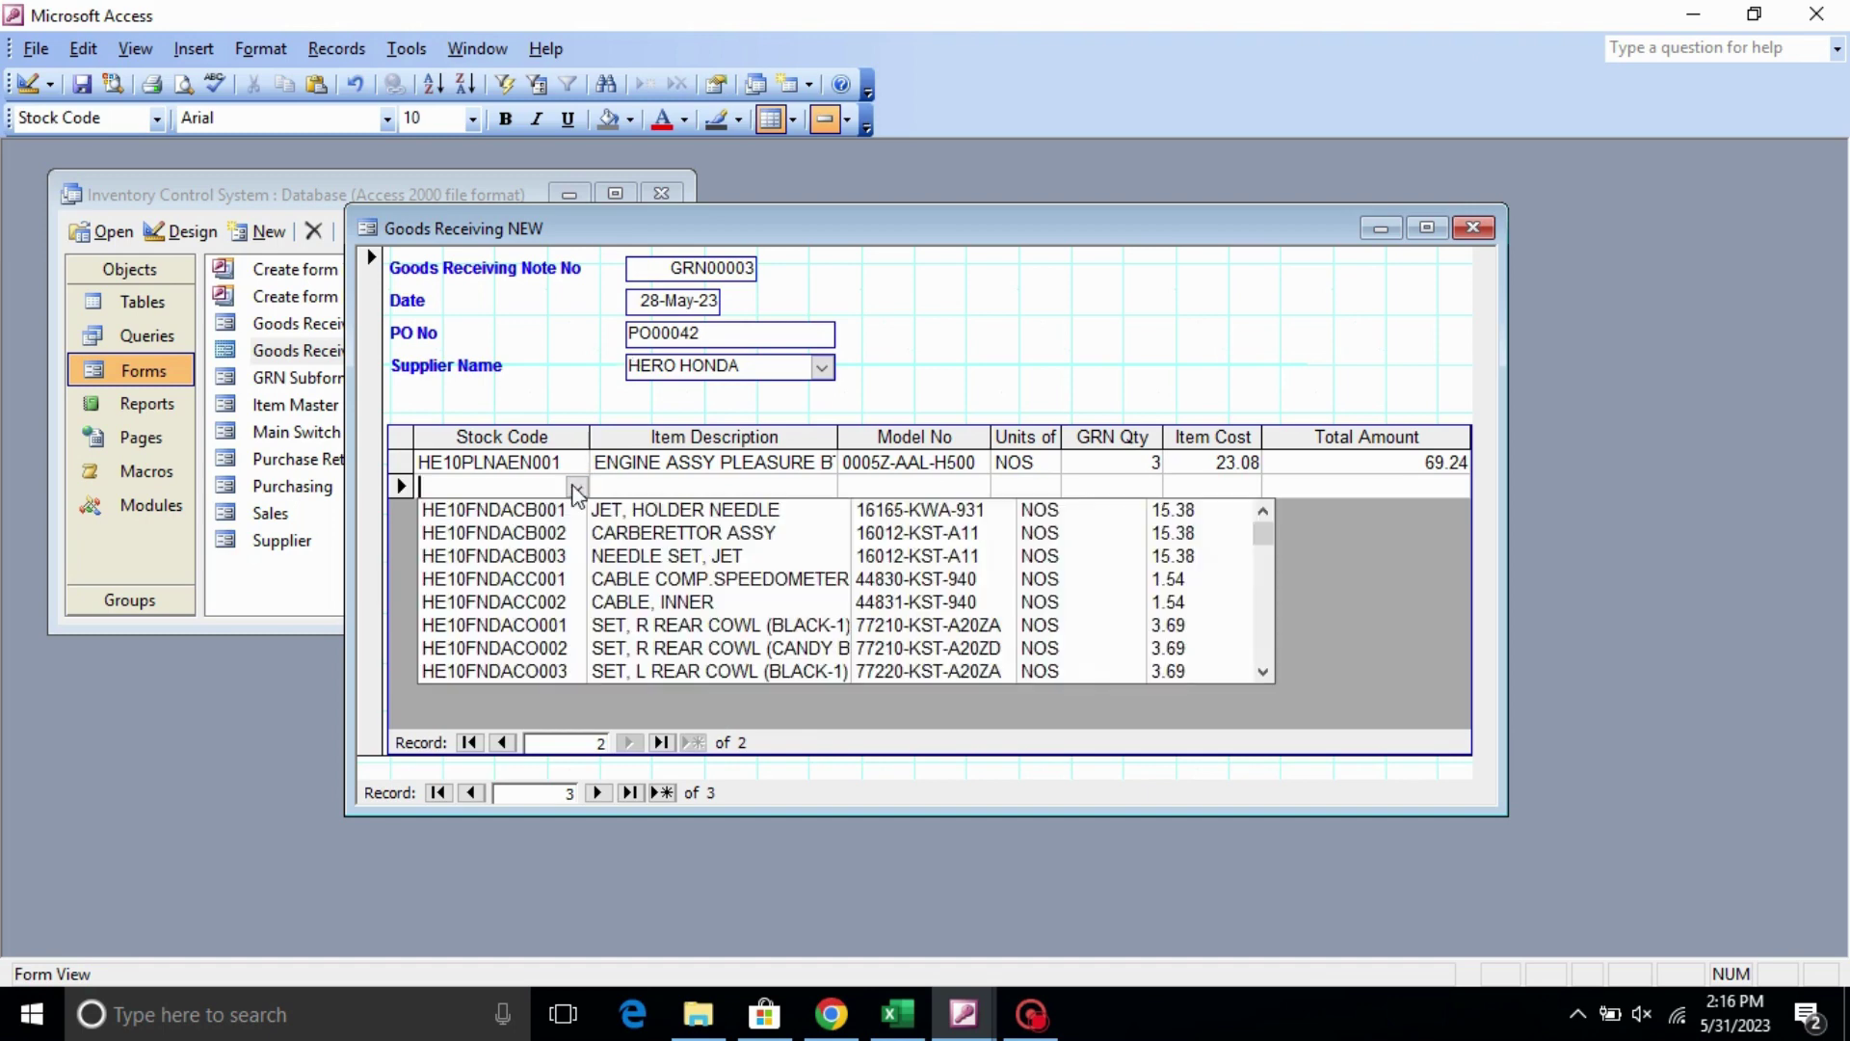
scroll(579, 636, down, 3)
scroll(578, 644, down, 2)
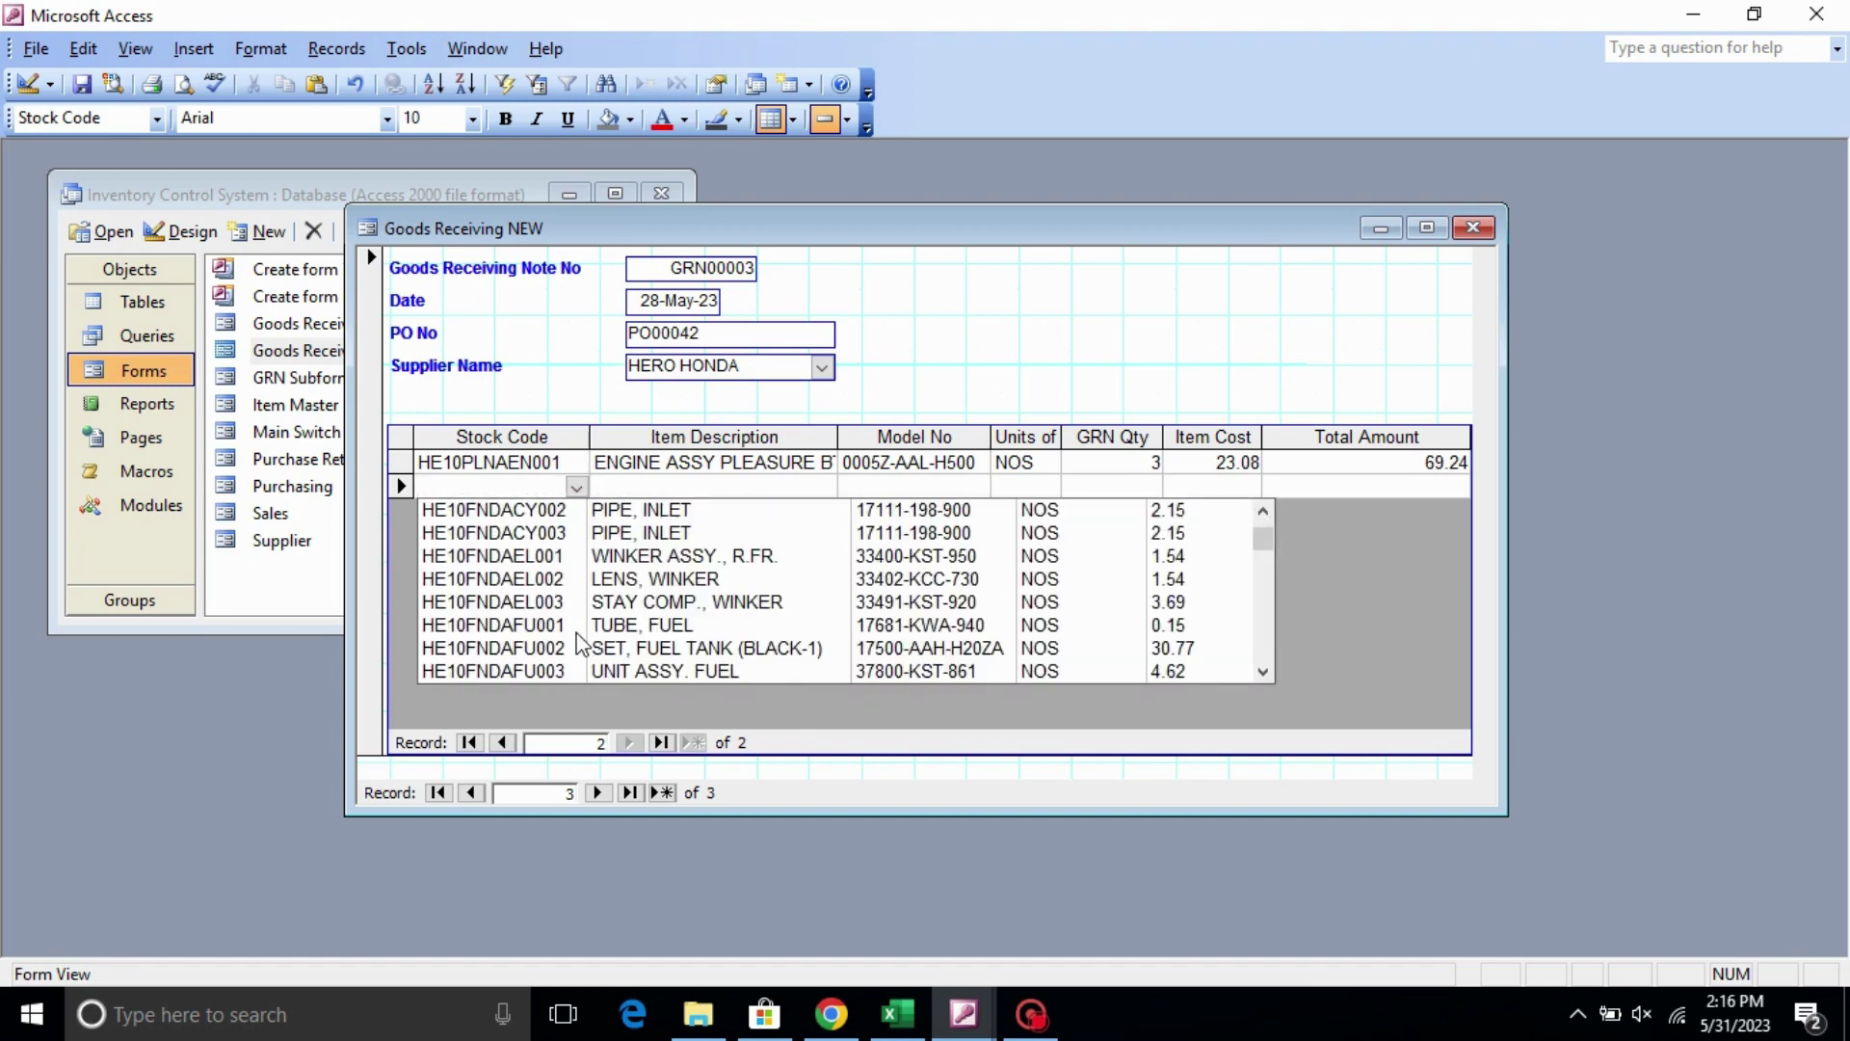
click(579, 625)
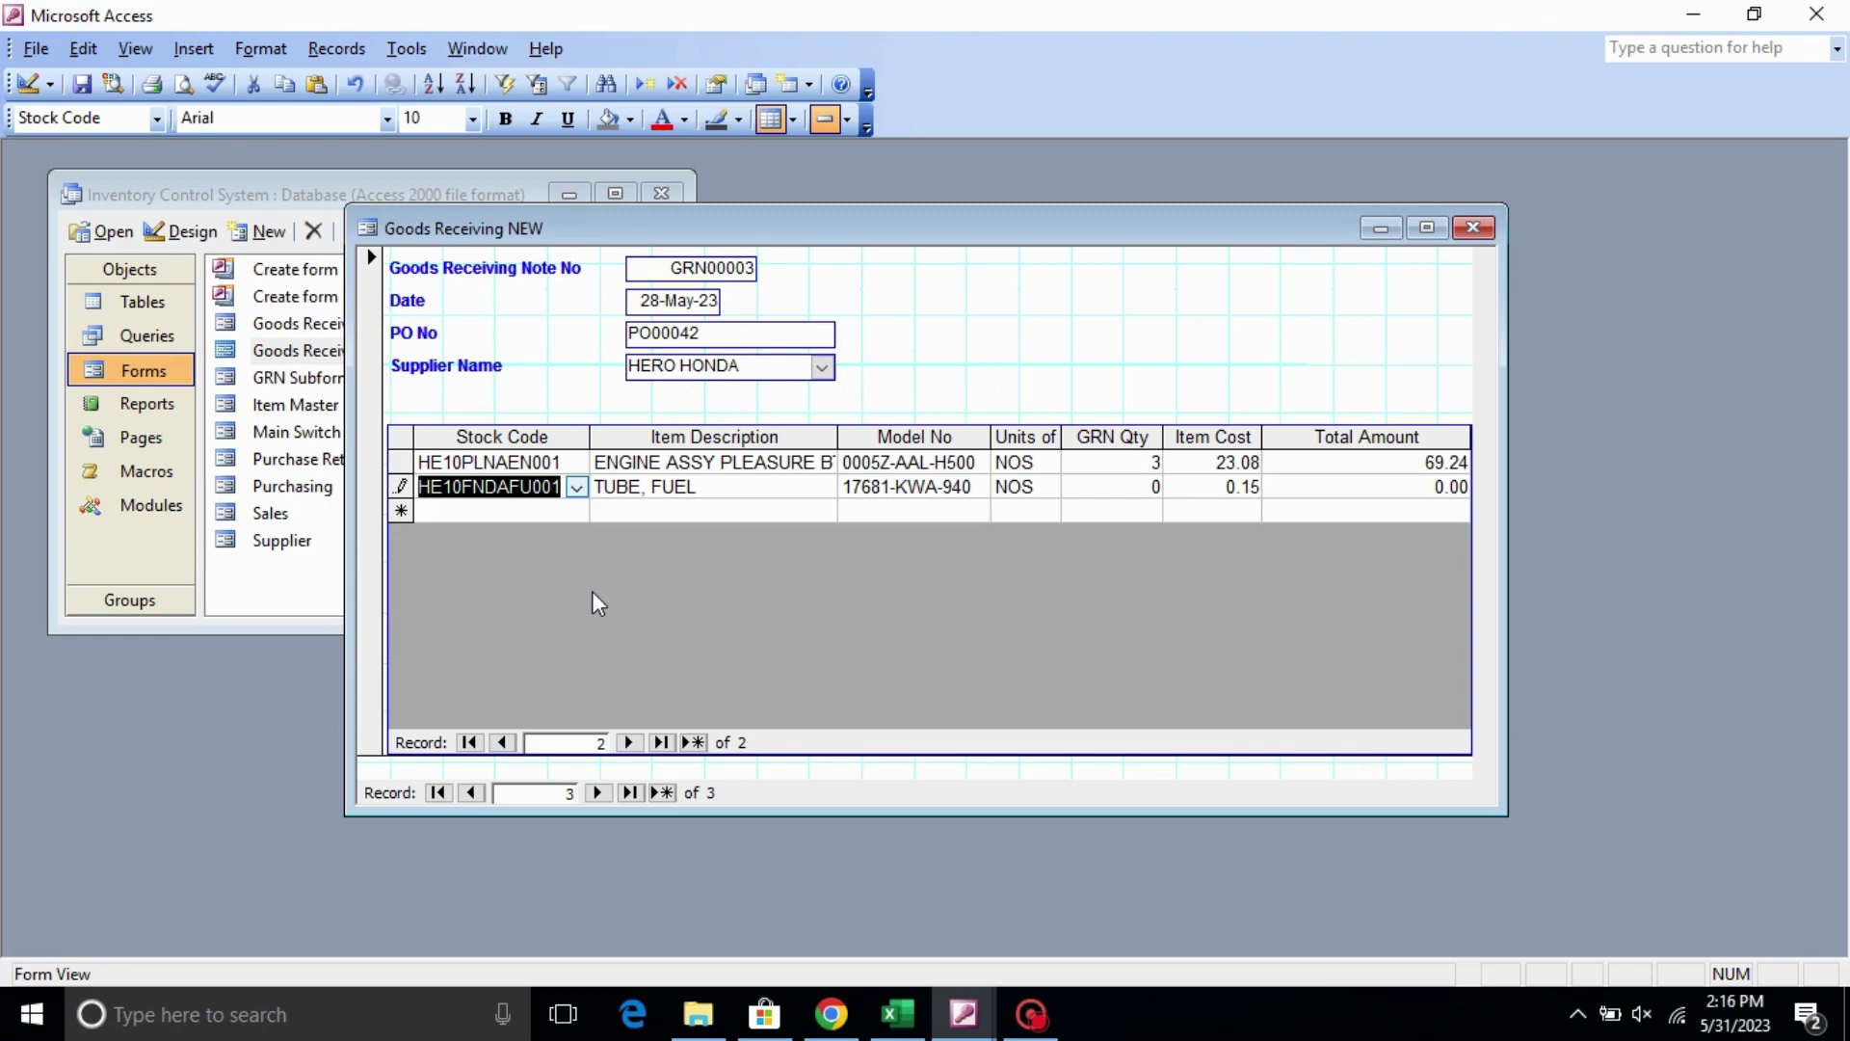
key(Tab)
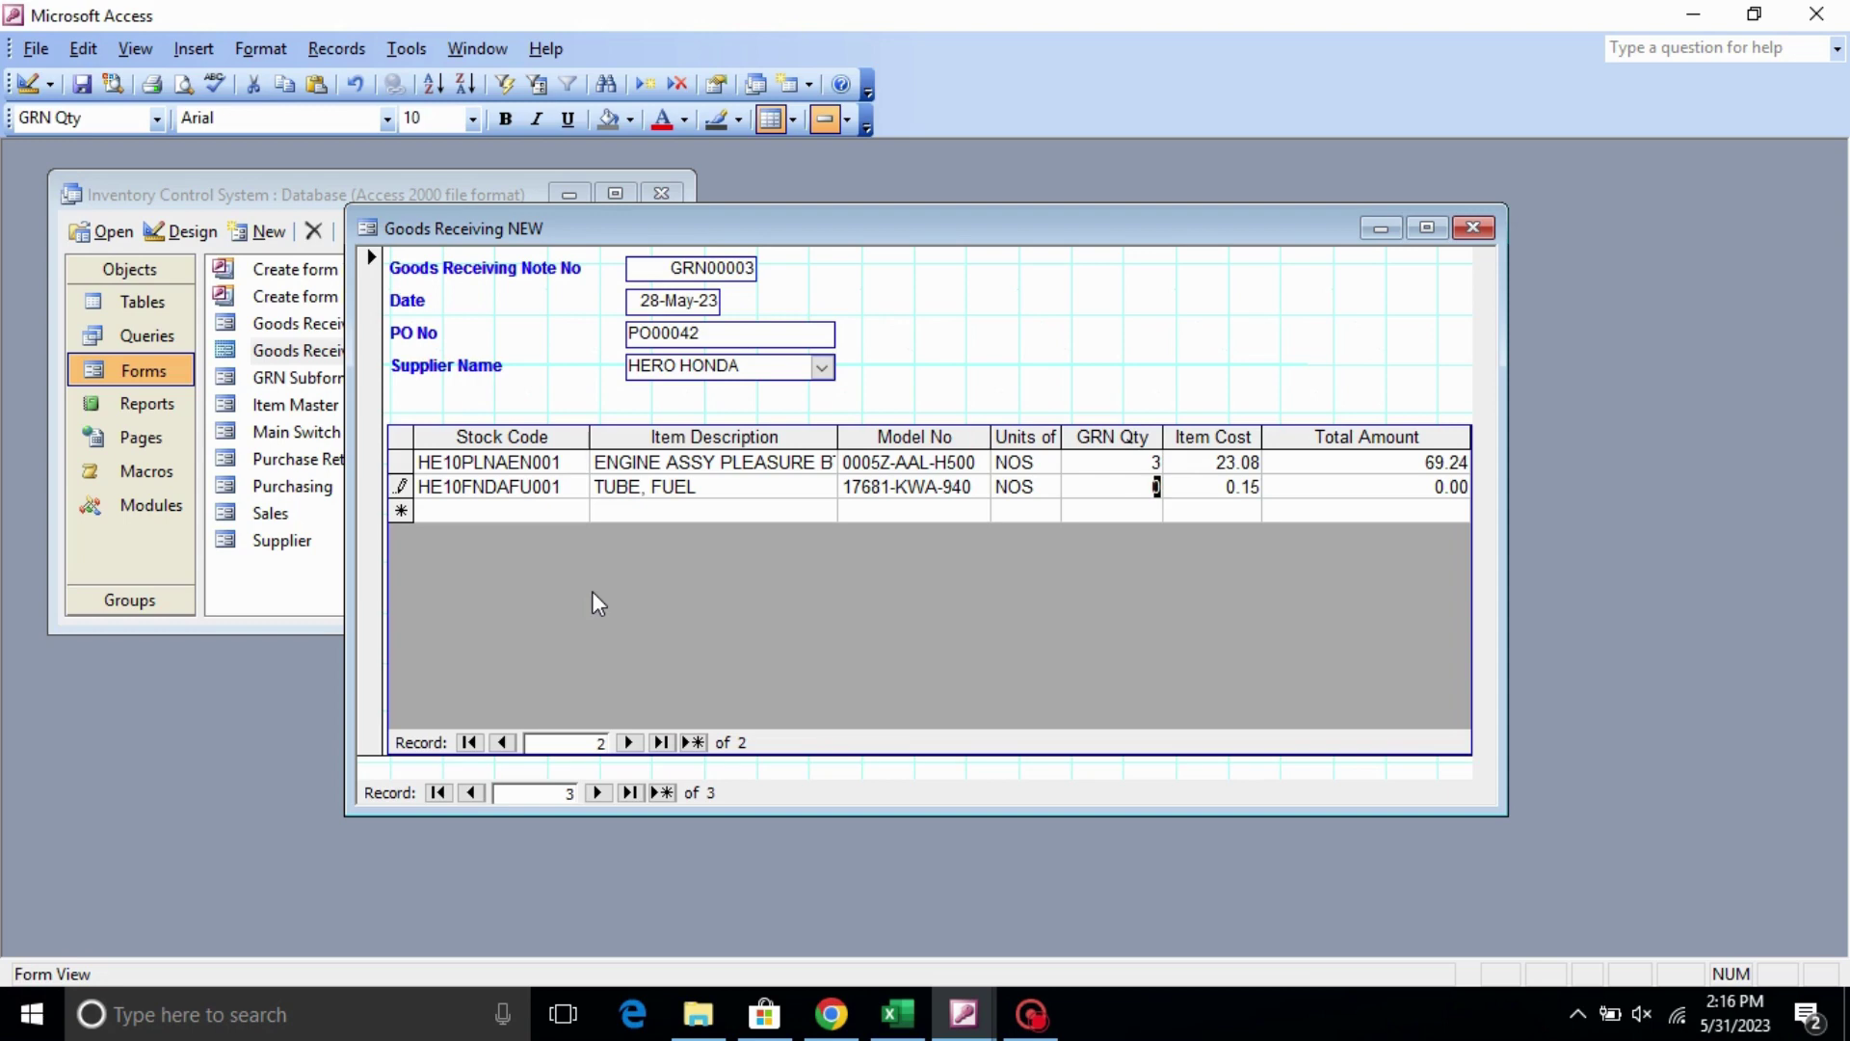
text(10)
key(Tab)
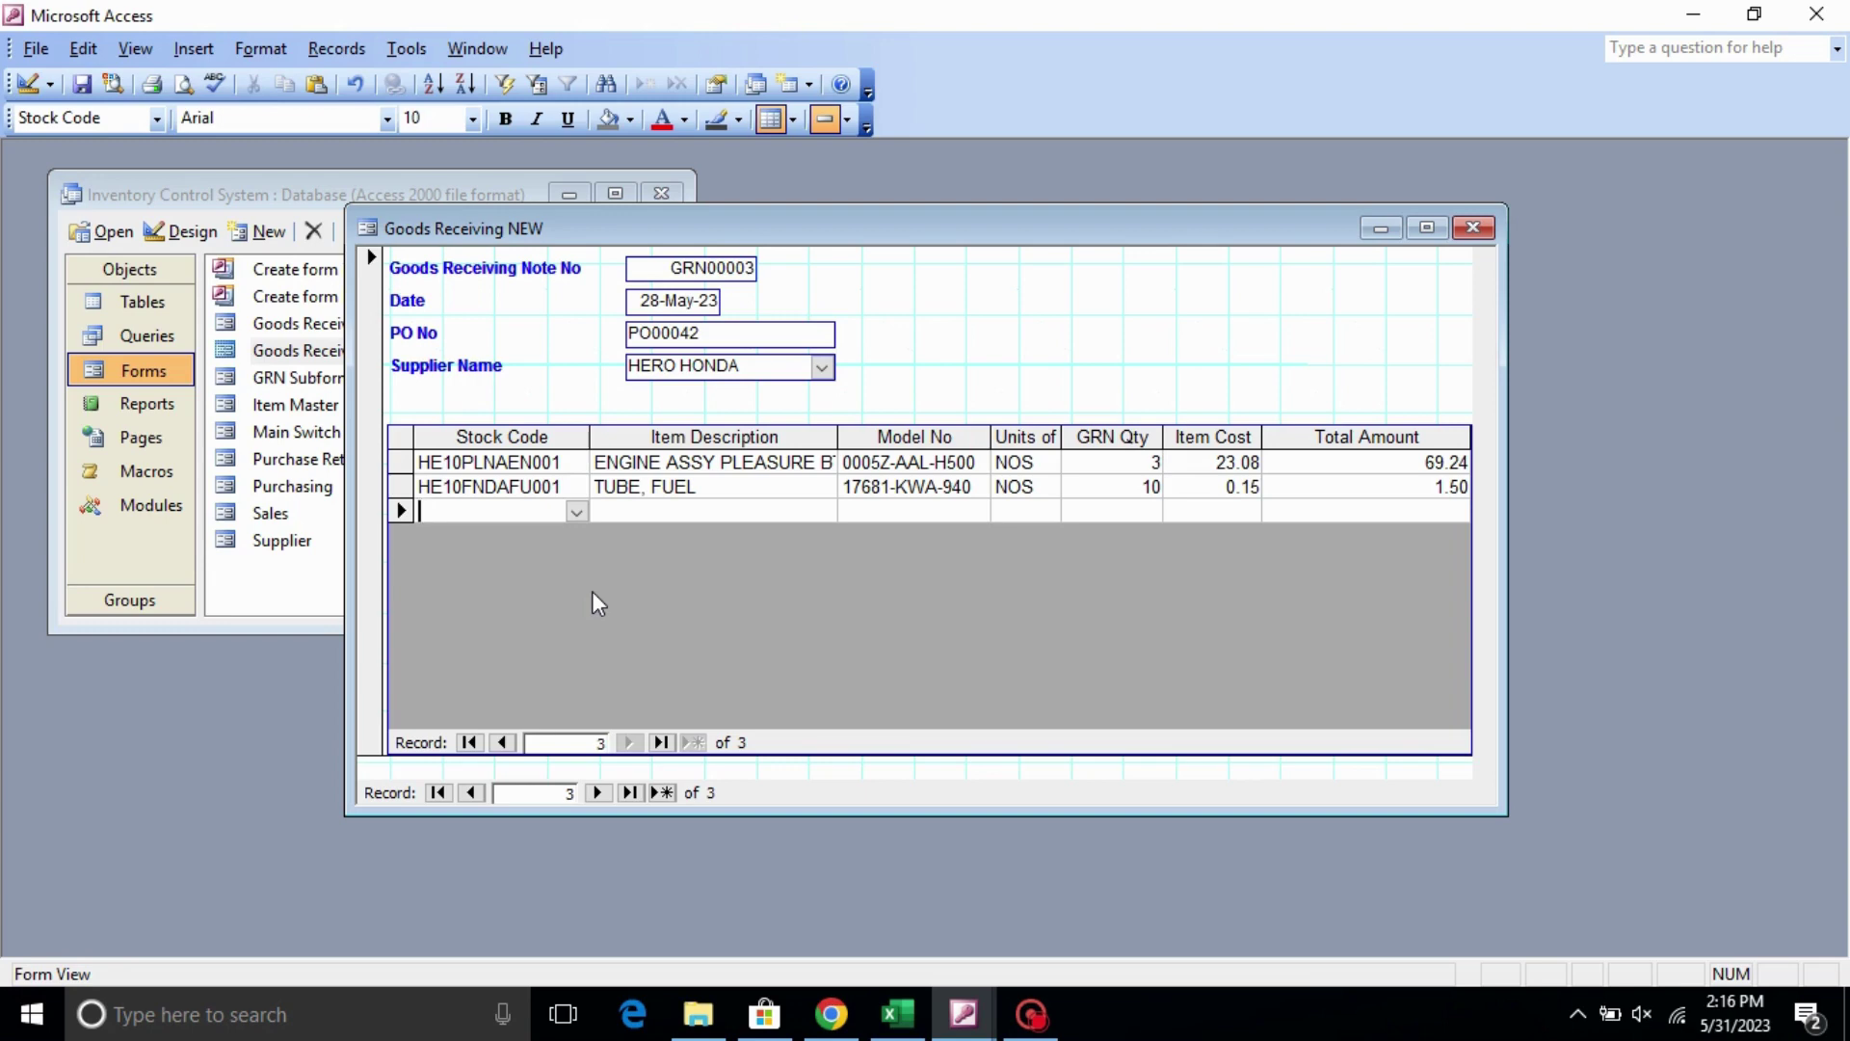
key(Tab)
key(Tab)
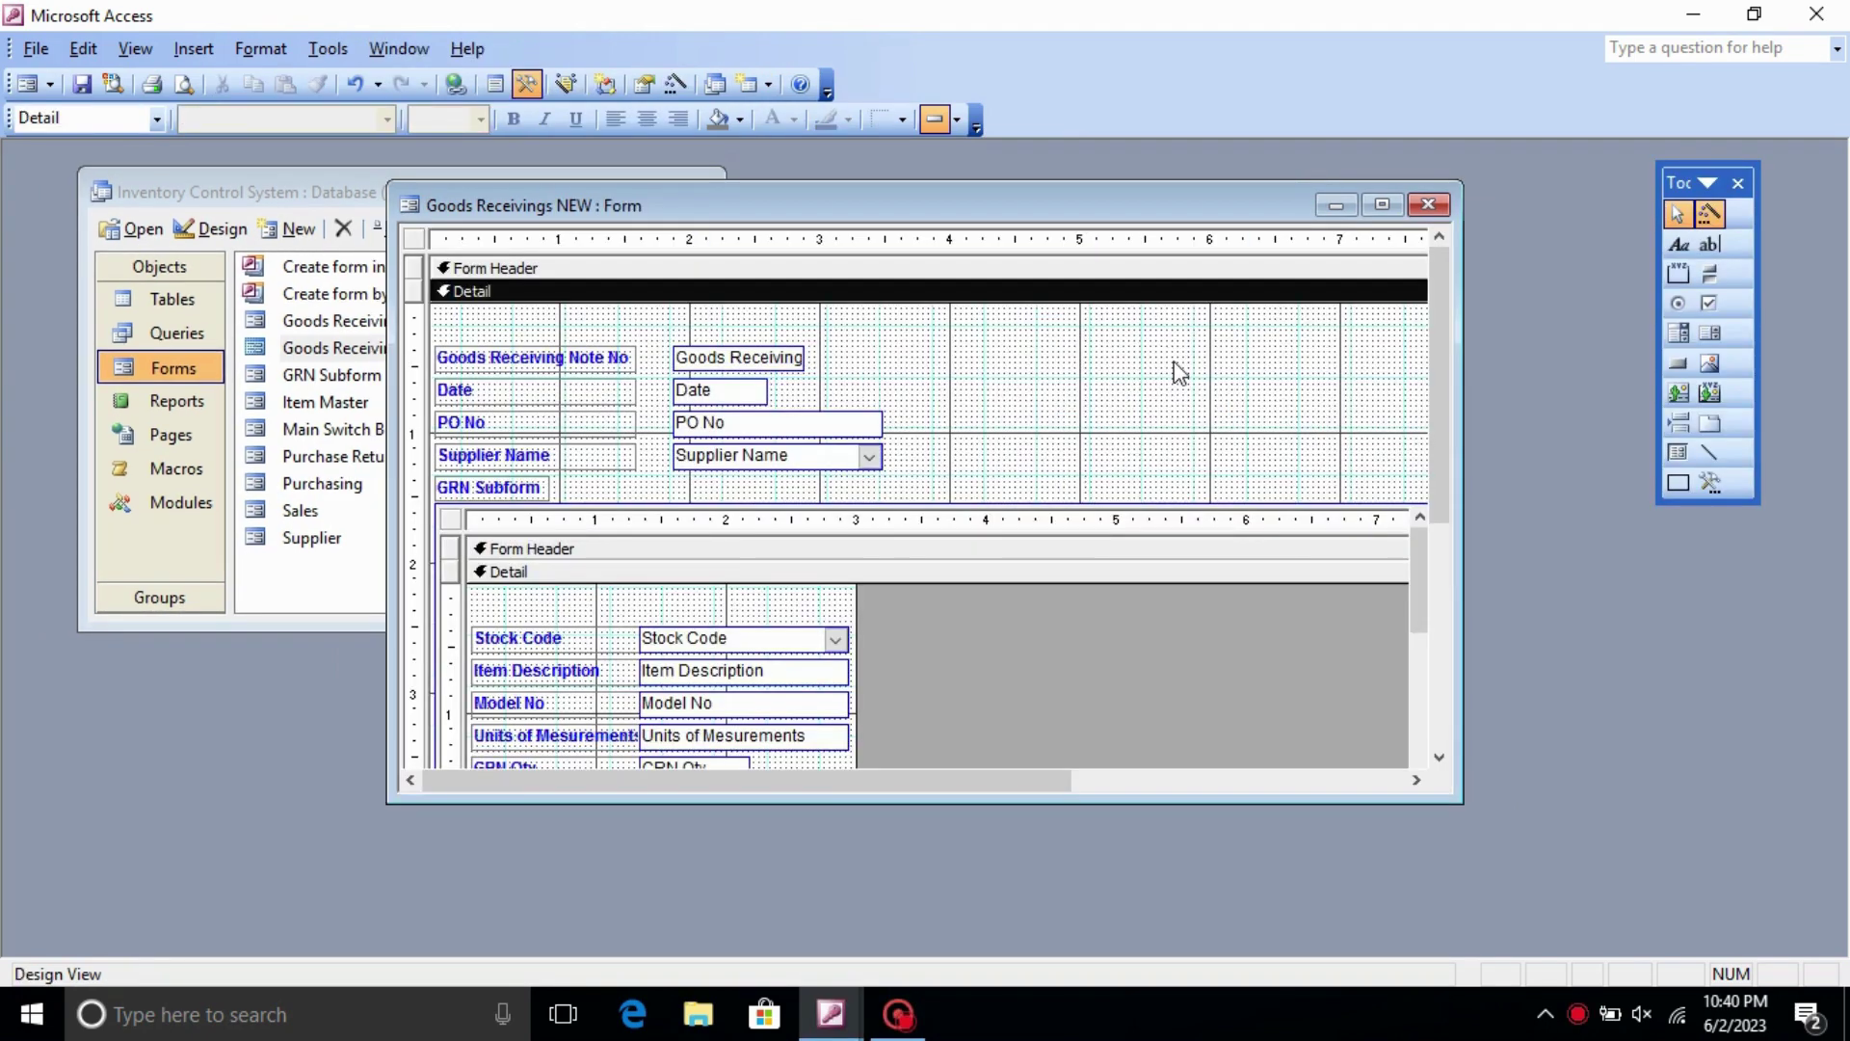
- Change the subform's label to "GRN Sub form" in the Goods Receivings NEW design, and close the form saving the changes
key(alt)
click(516, 487)
click(622, 494)
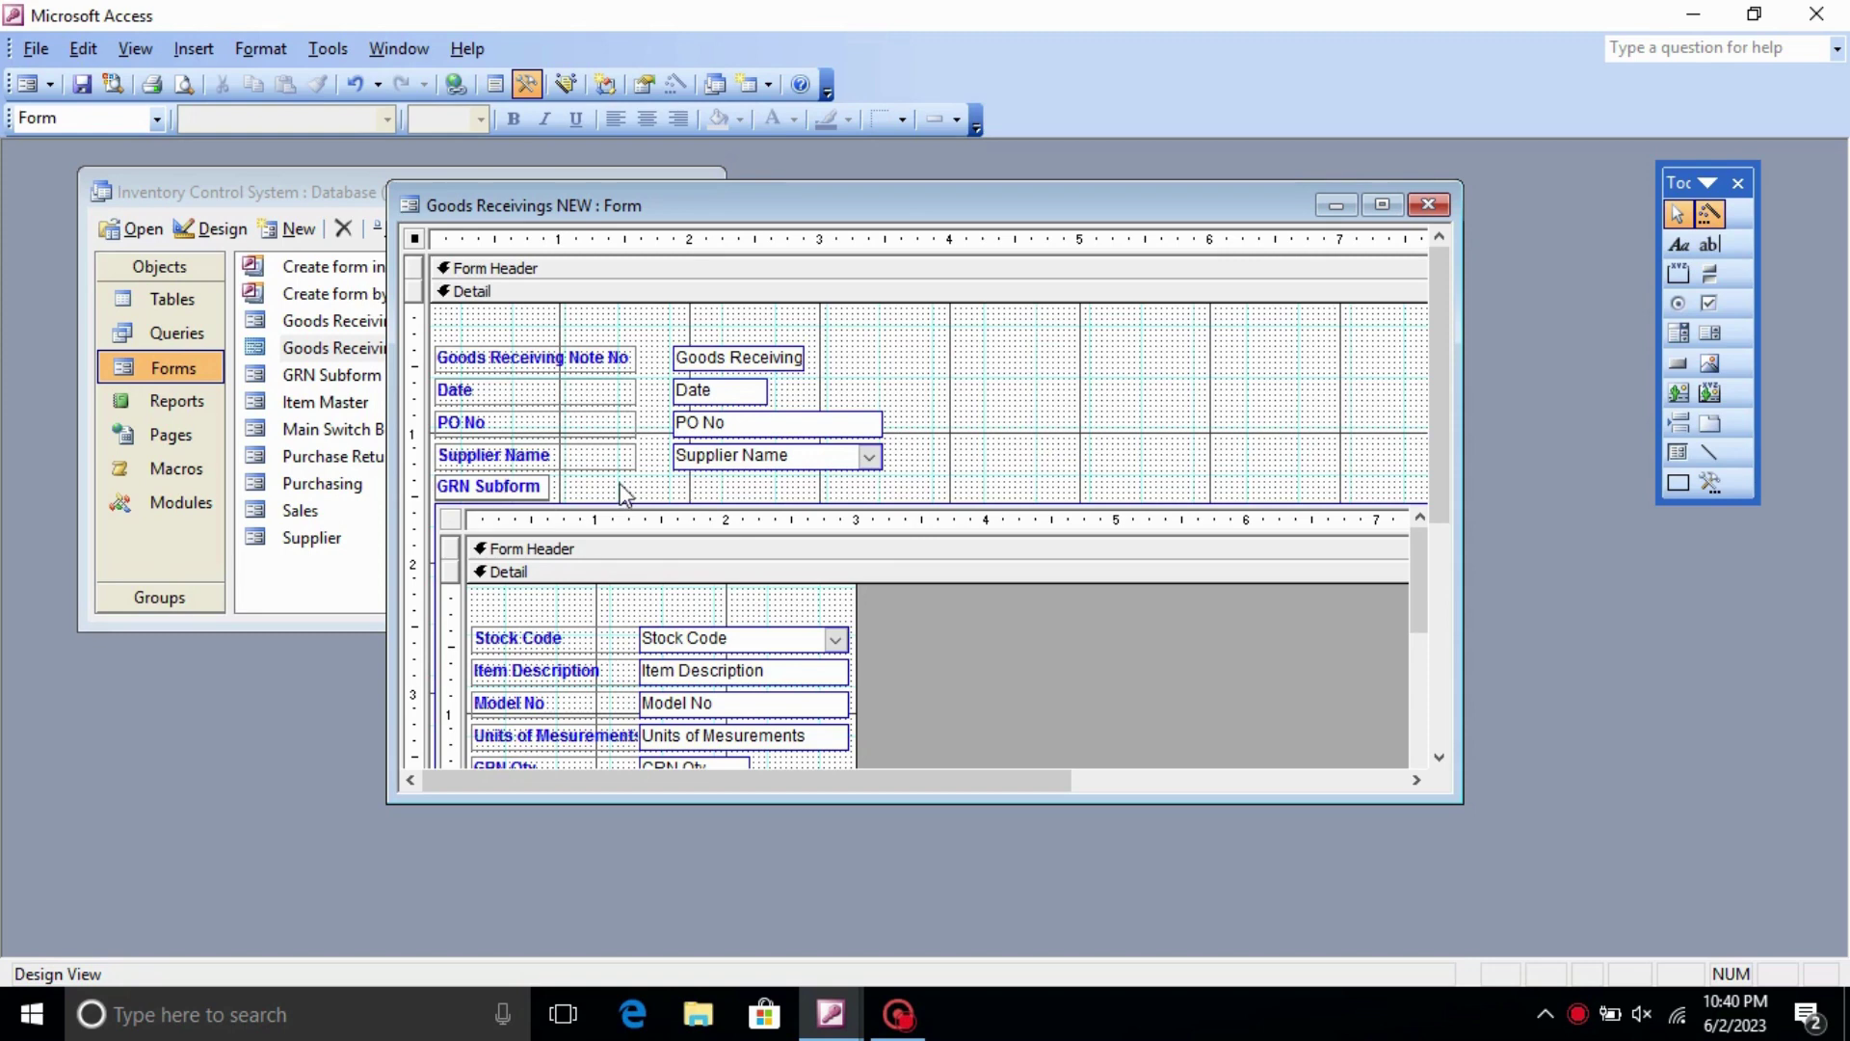
click(576, 480)
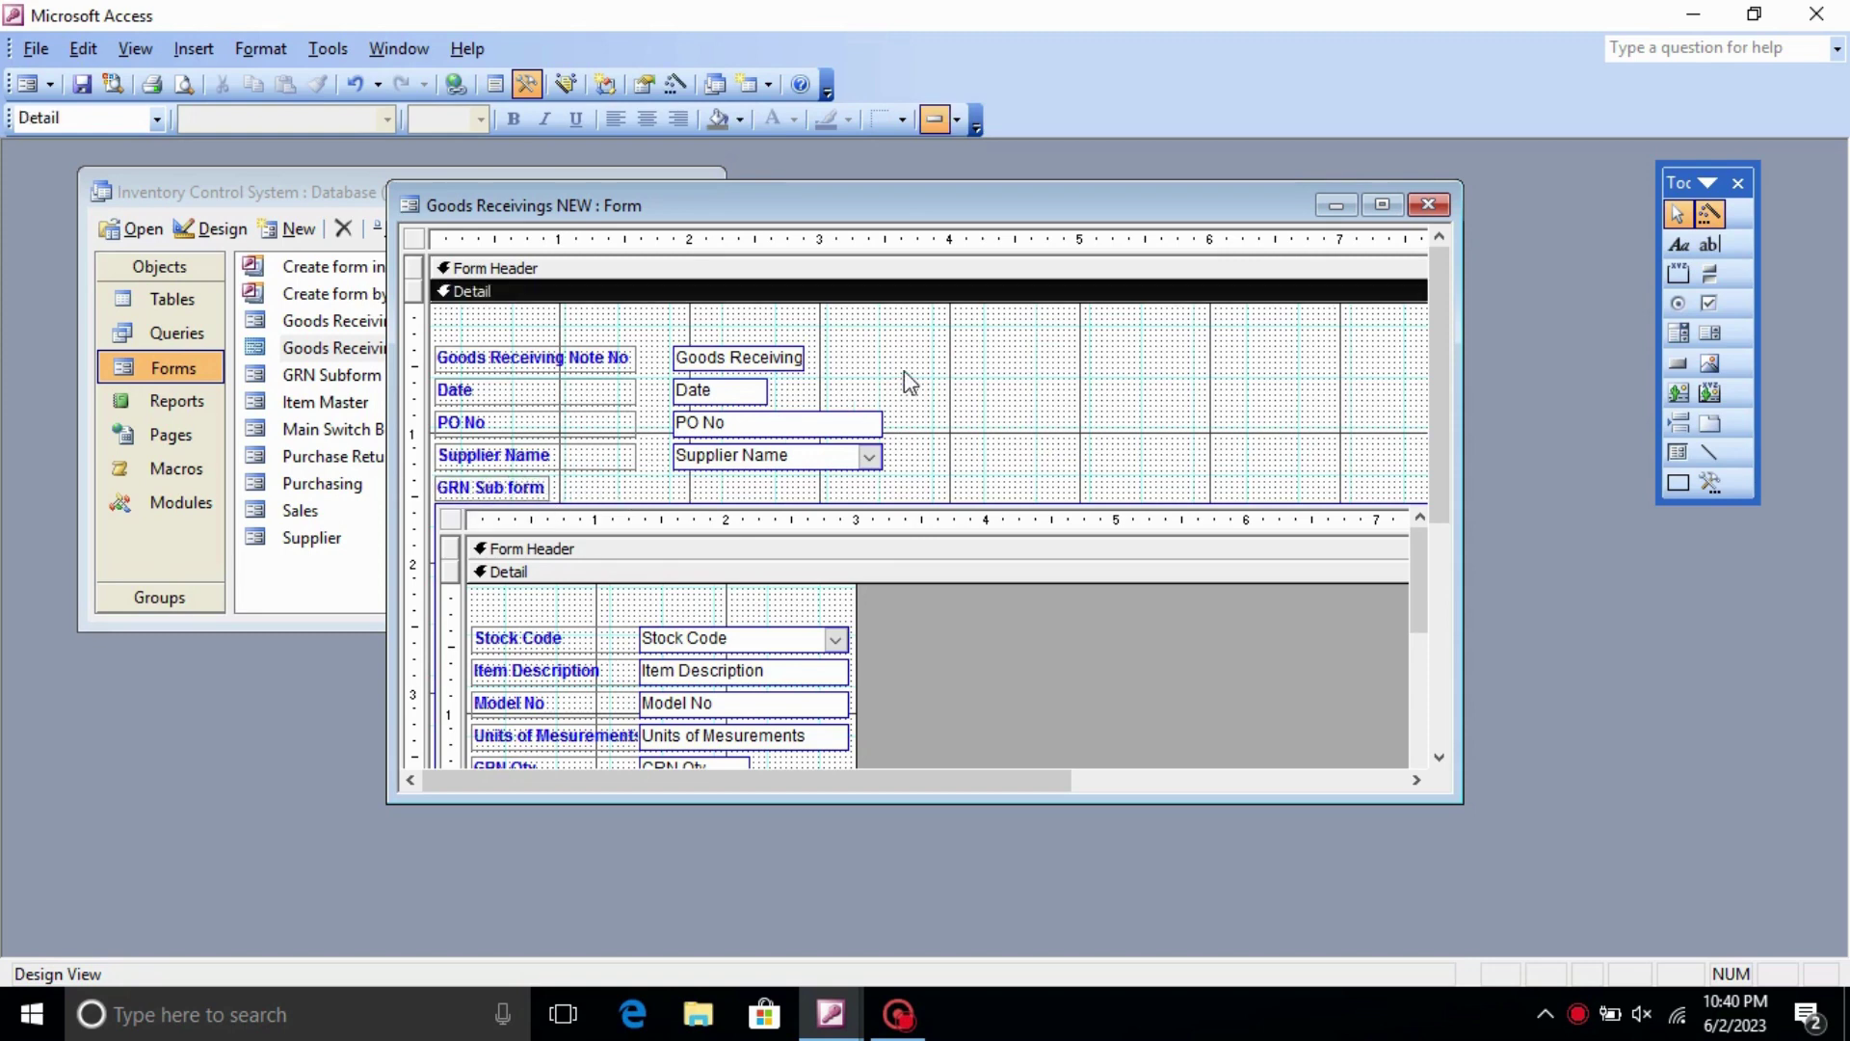
click(1429, 205)
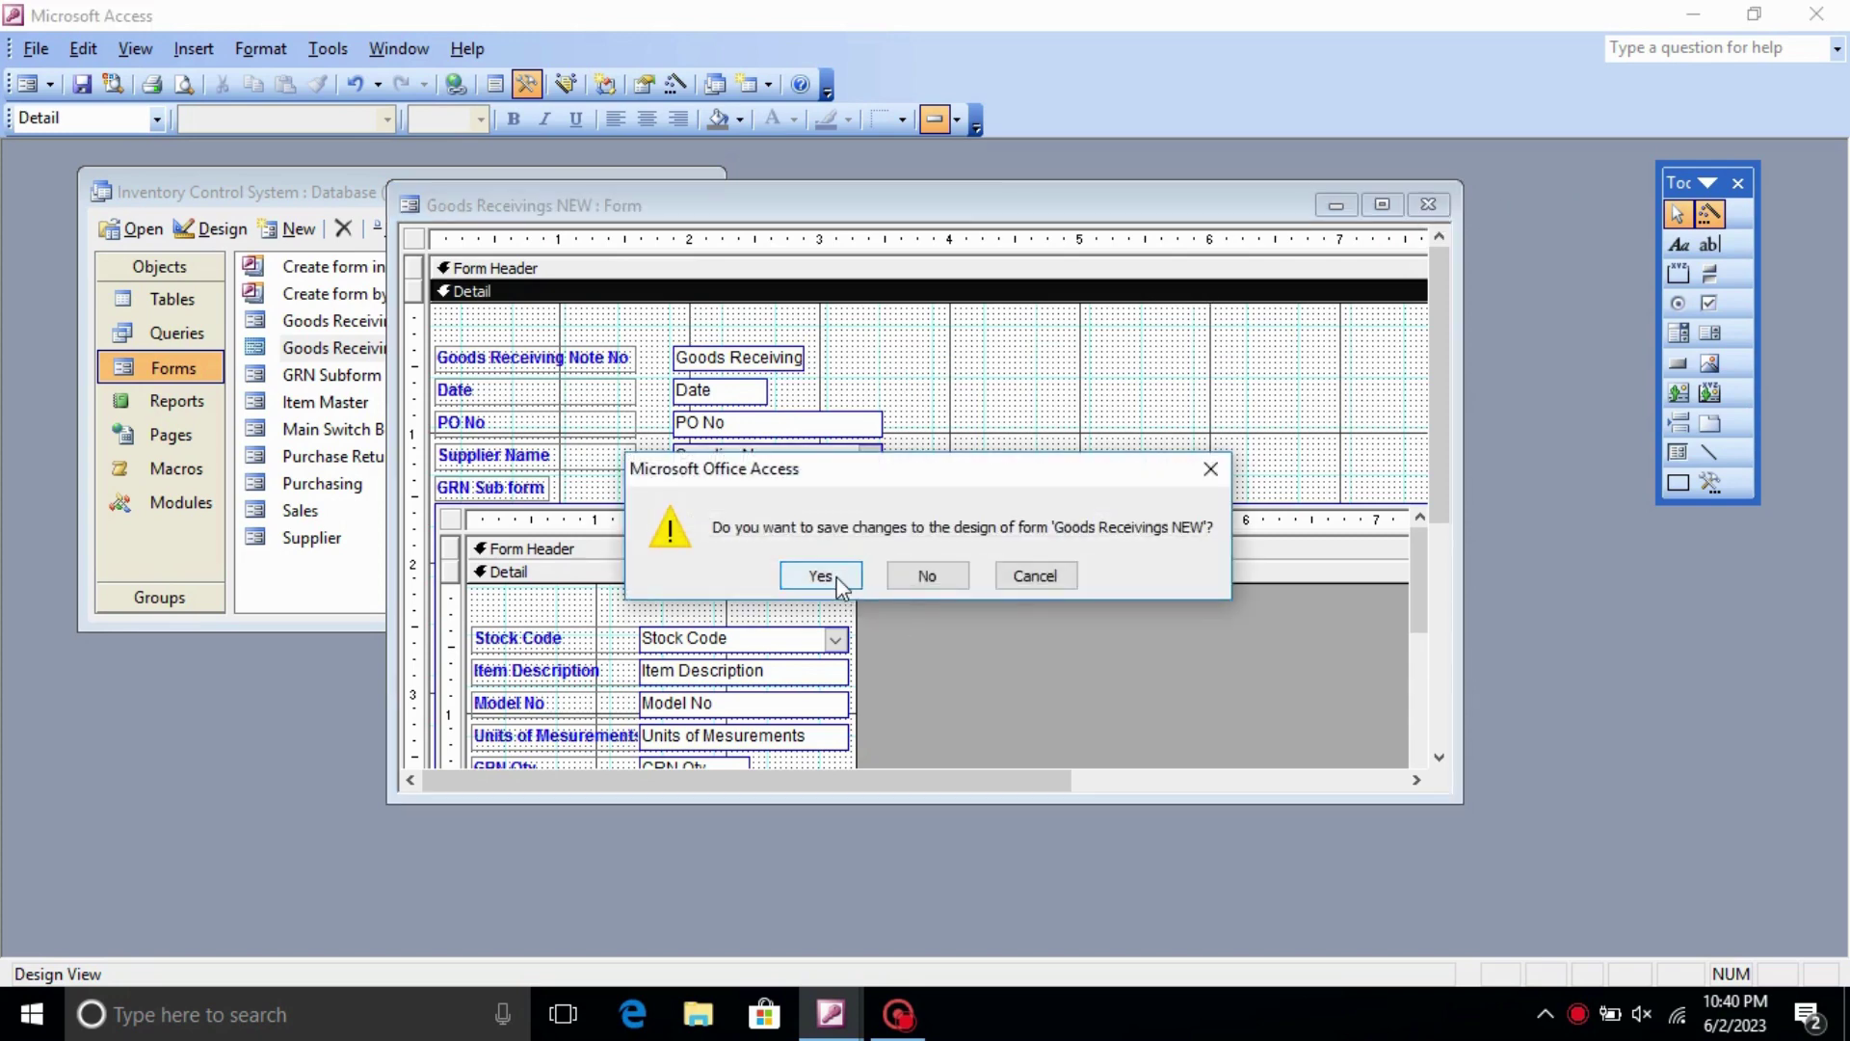
click(820, 577)
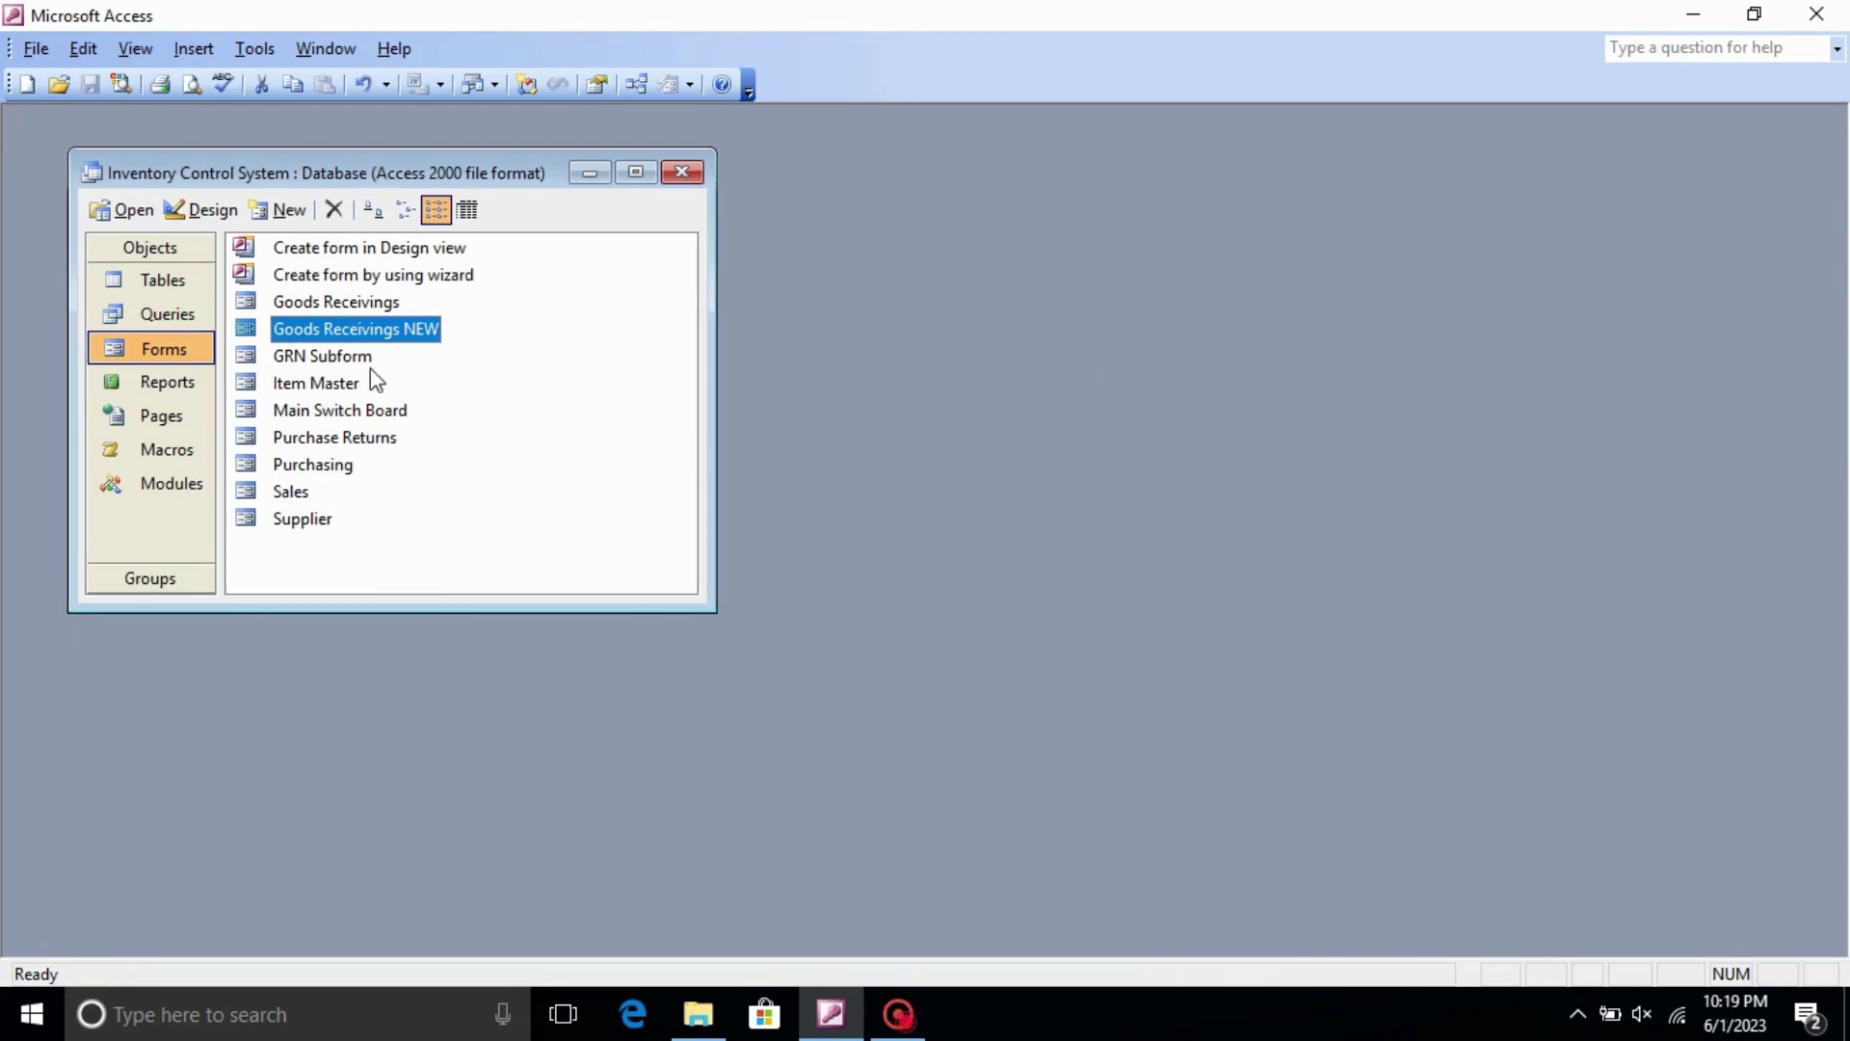
- Open the Goods Receivings NEW form in Design view and add a text box to the subform's Form Footer
right_click(395, 327)
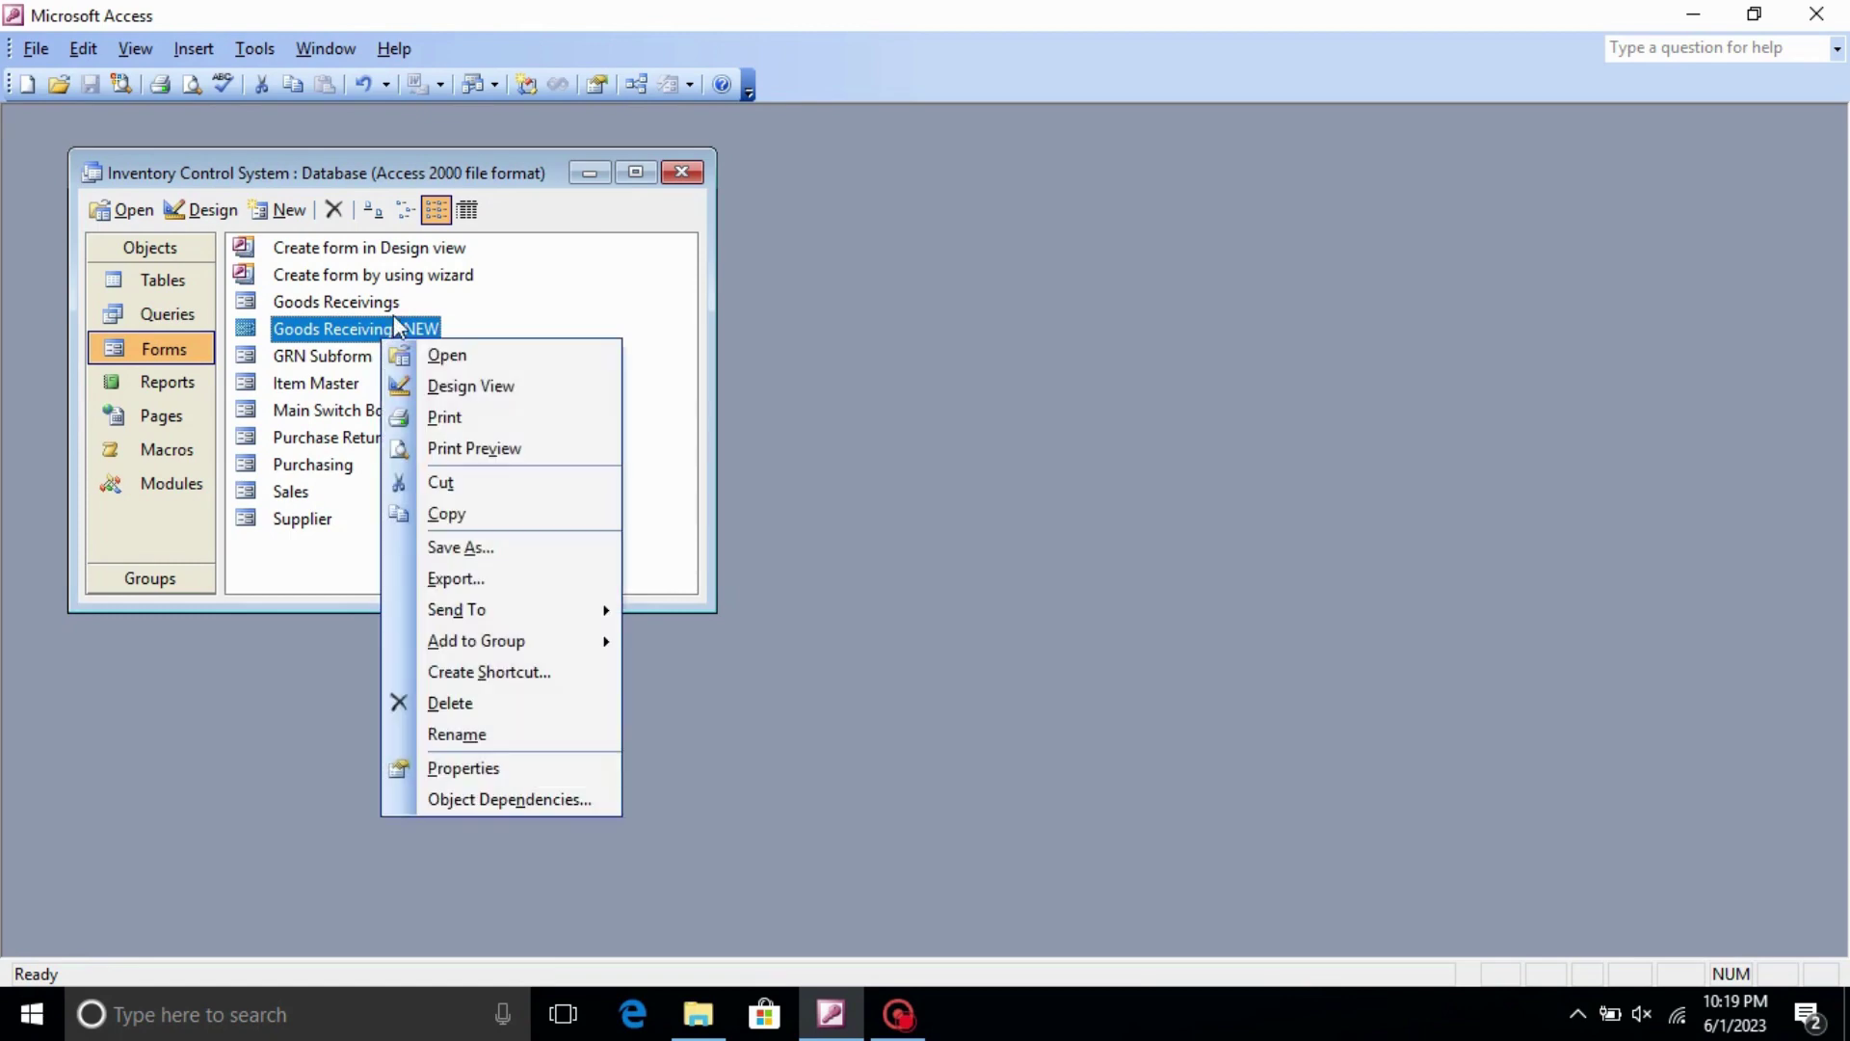
click(469, 385)
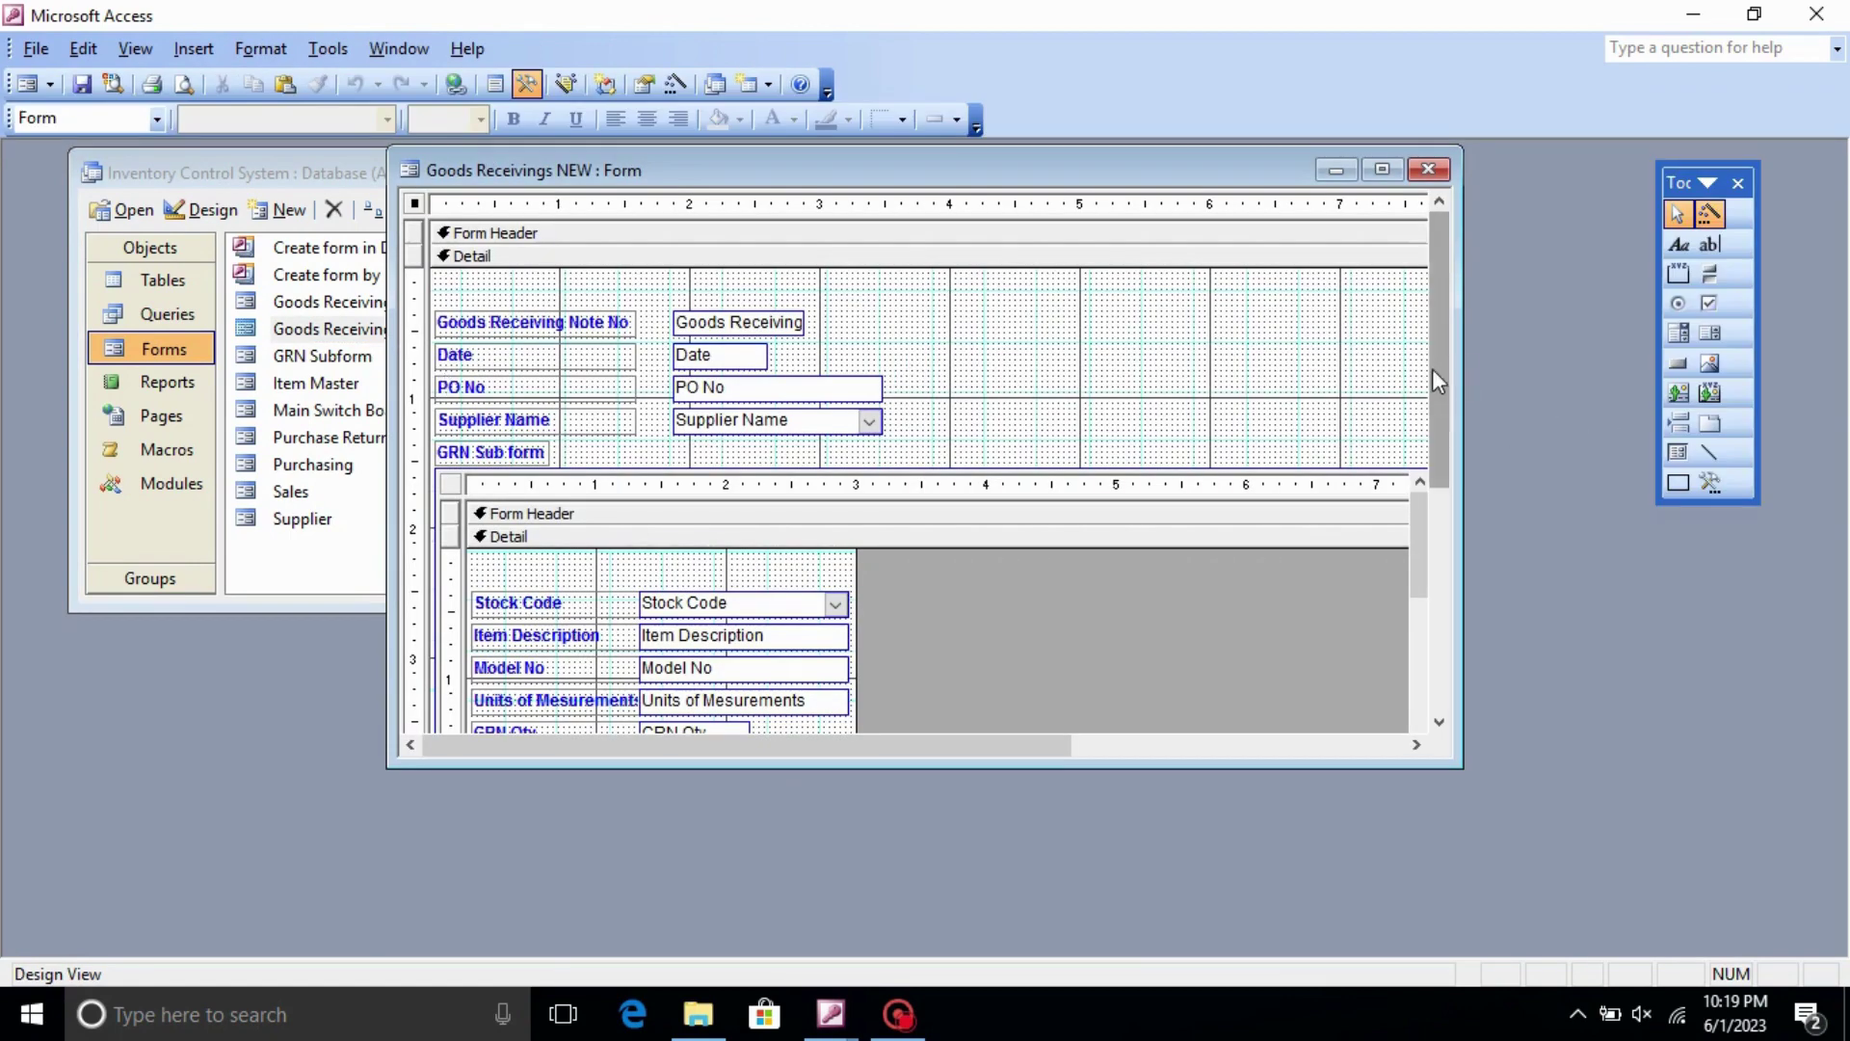
drag(1432, 368, 1415, 535)
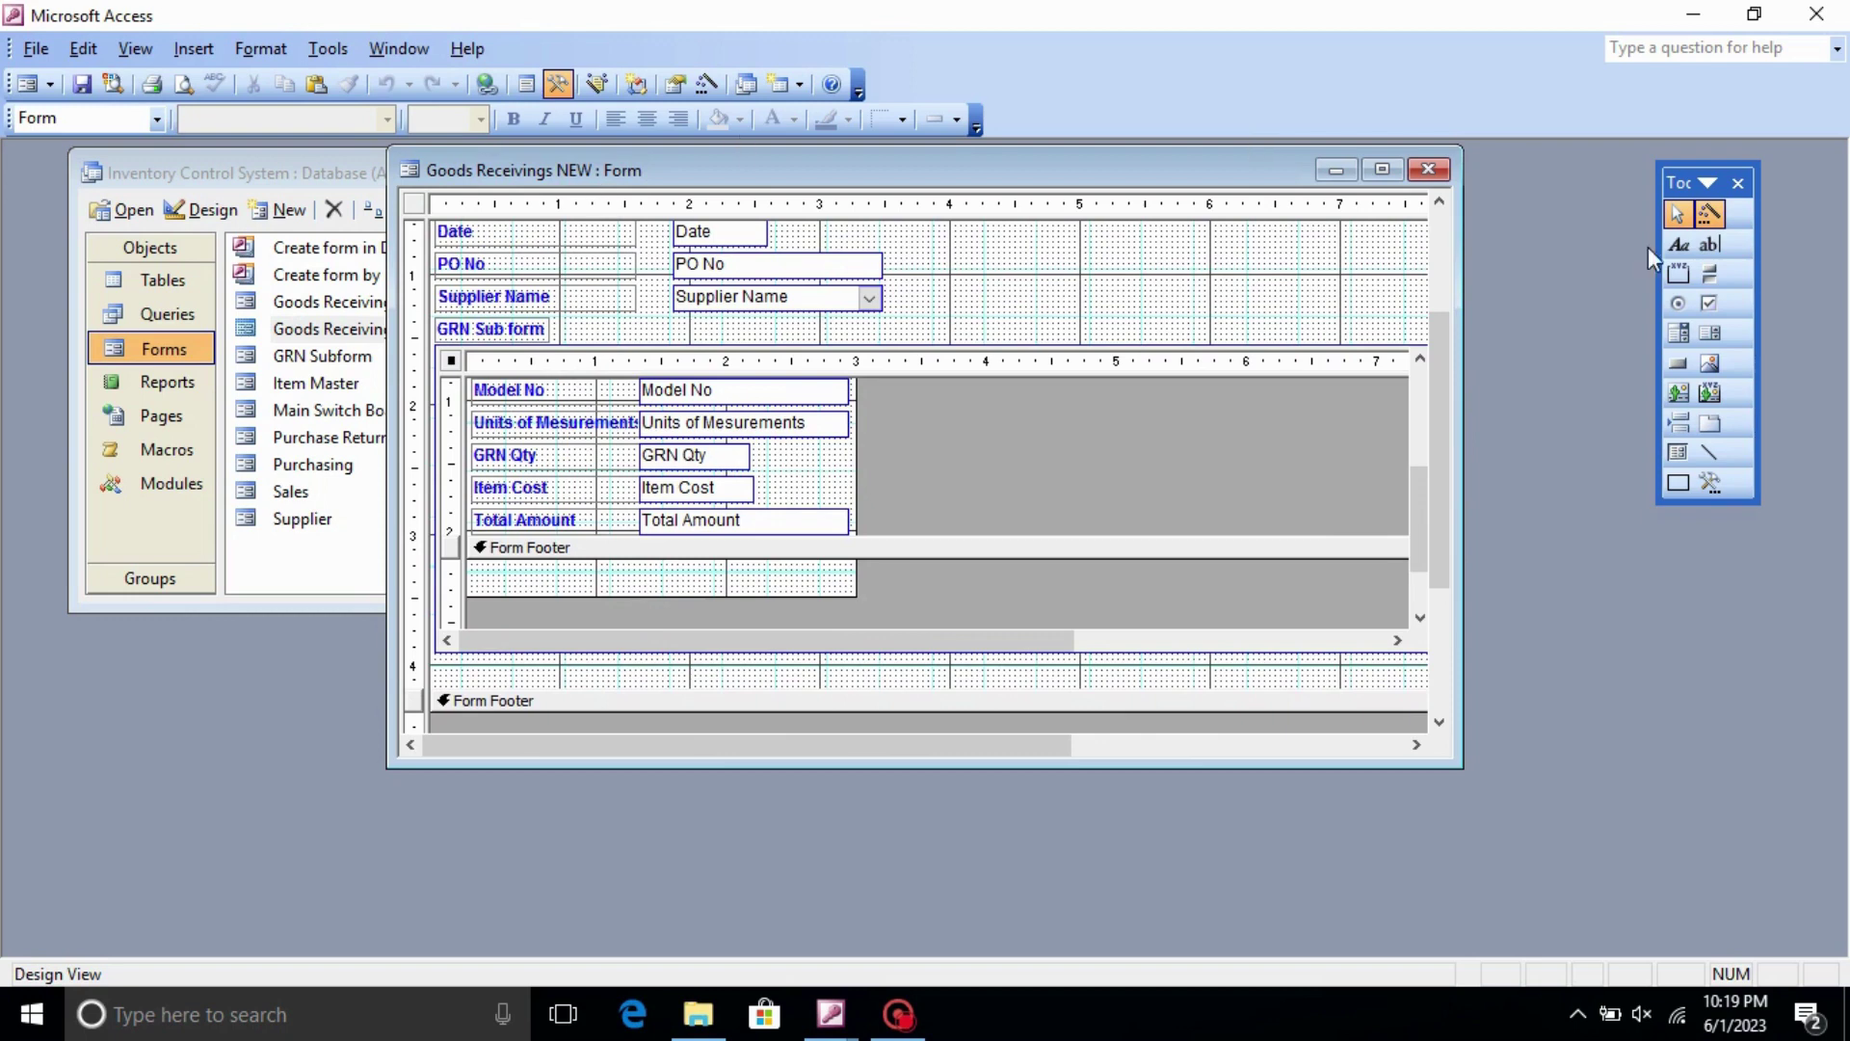
click(1710, 246)
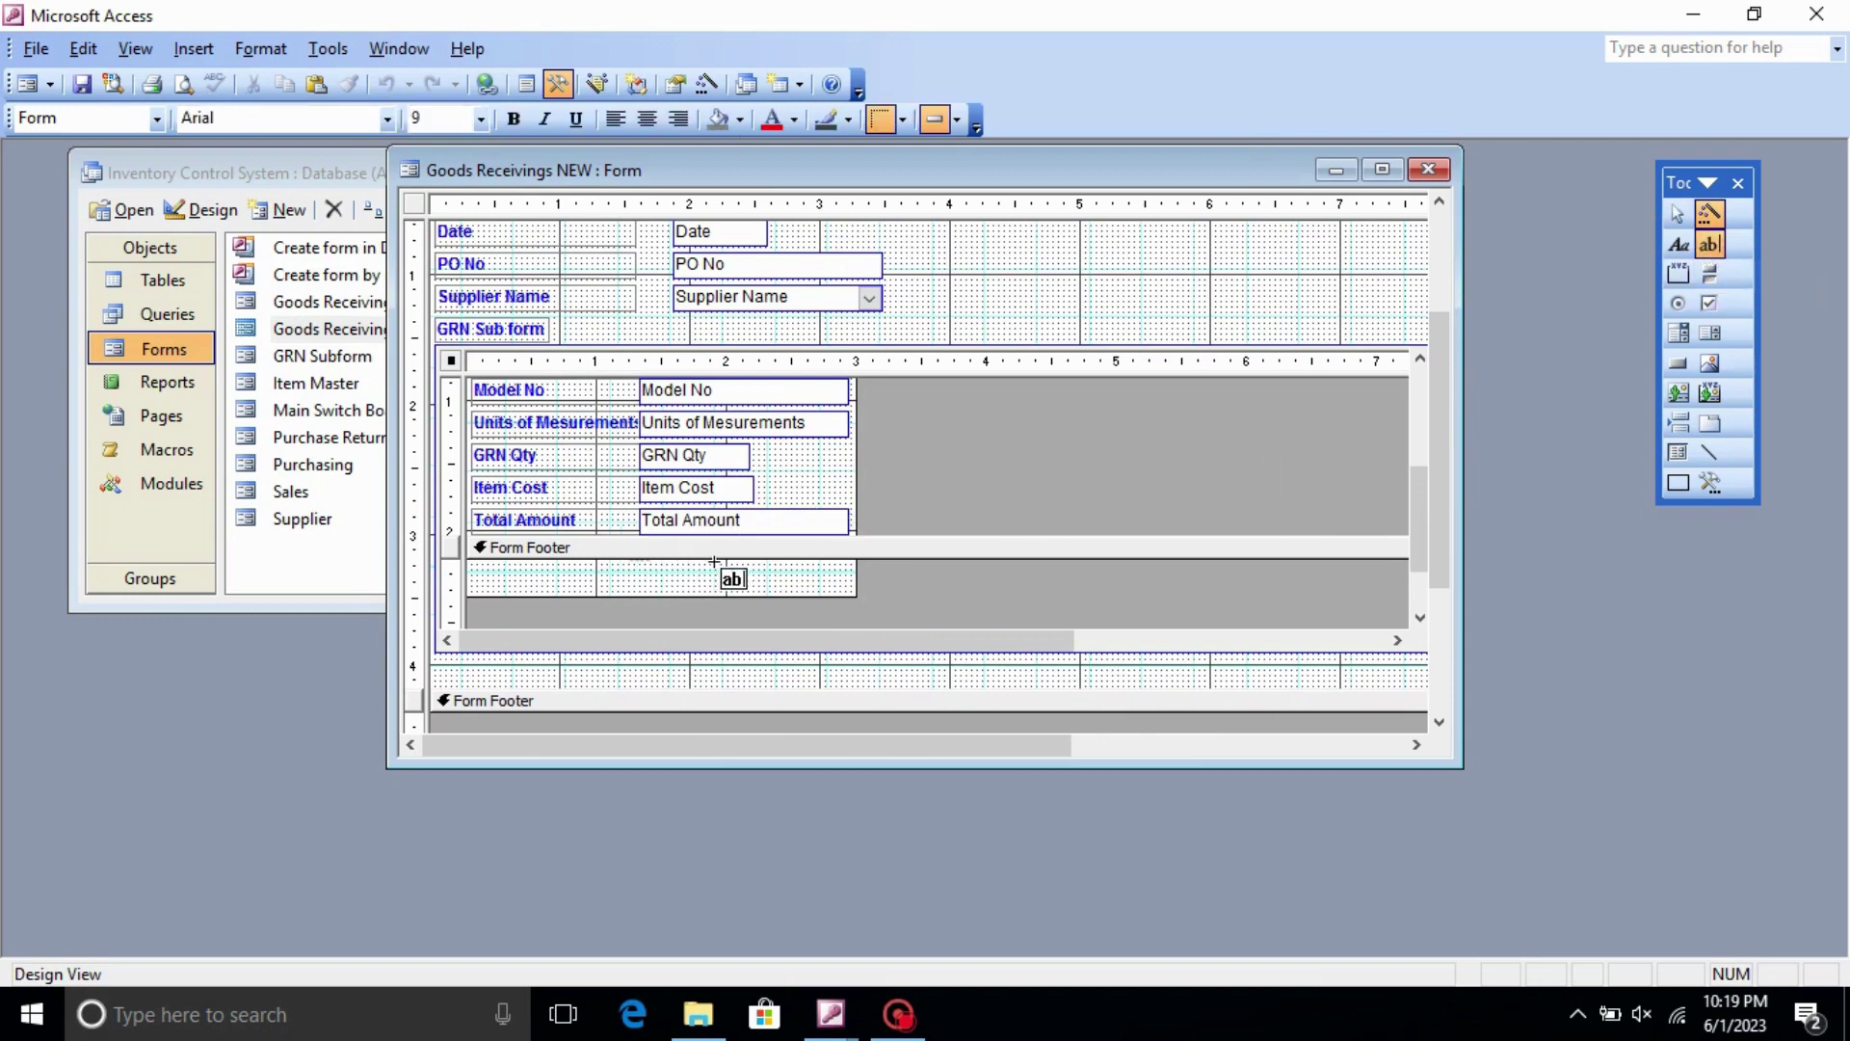
click(676, 565)
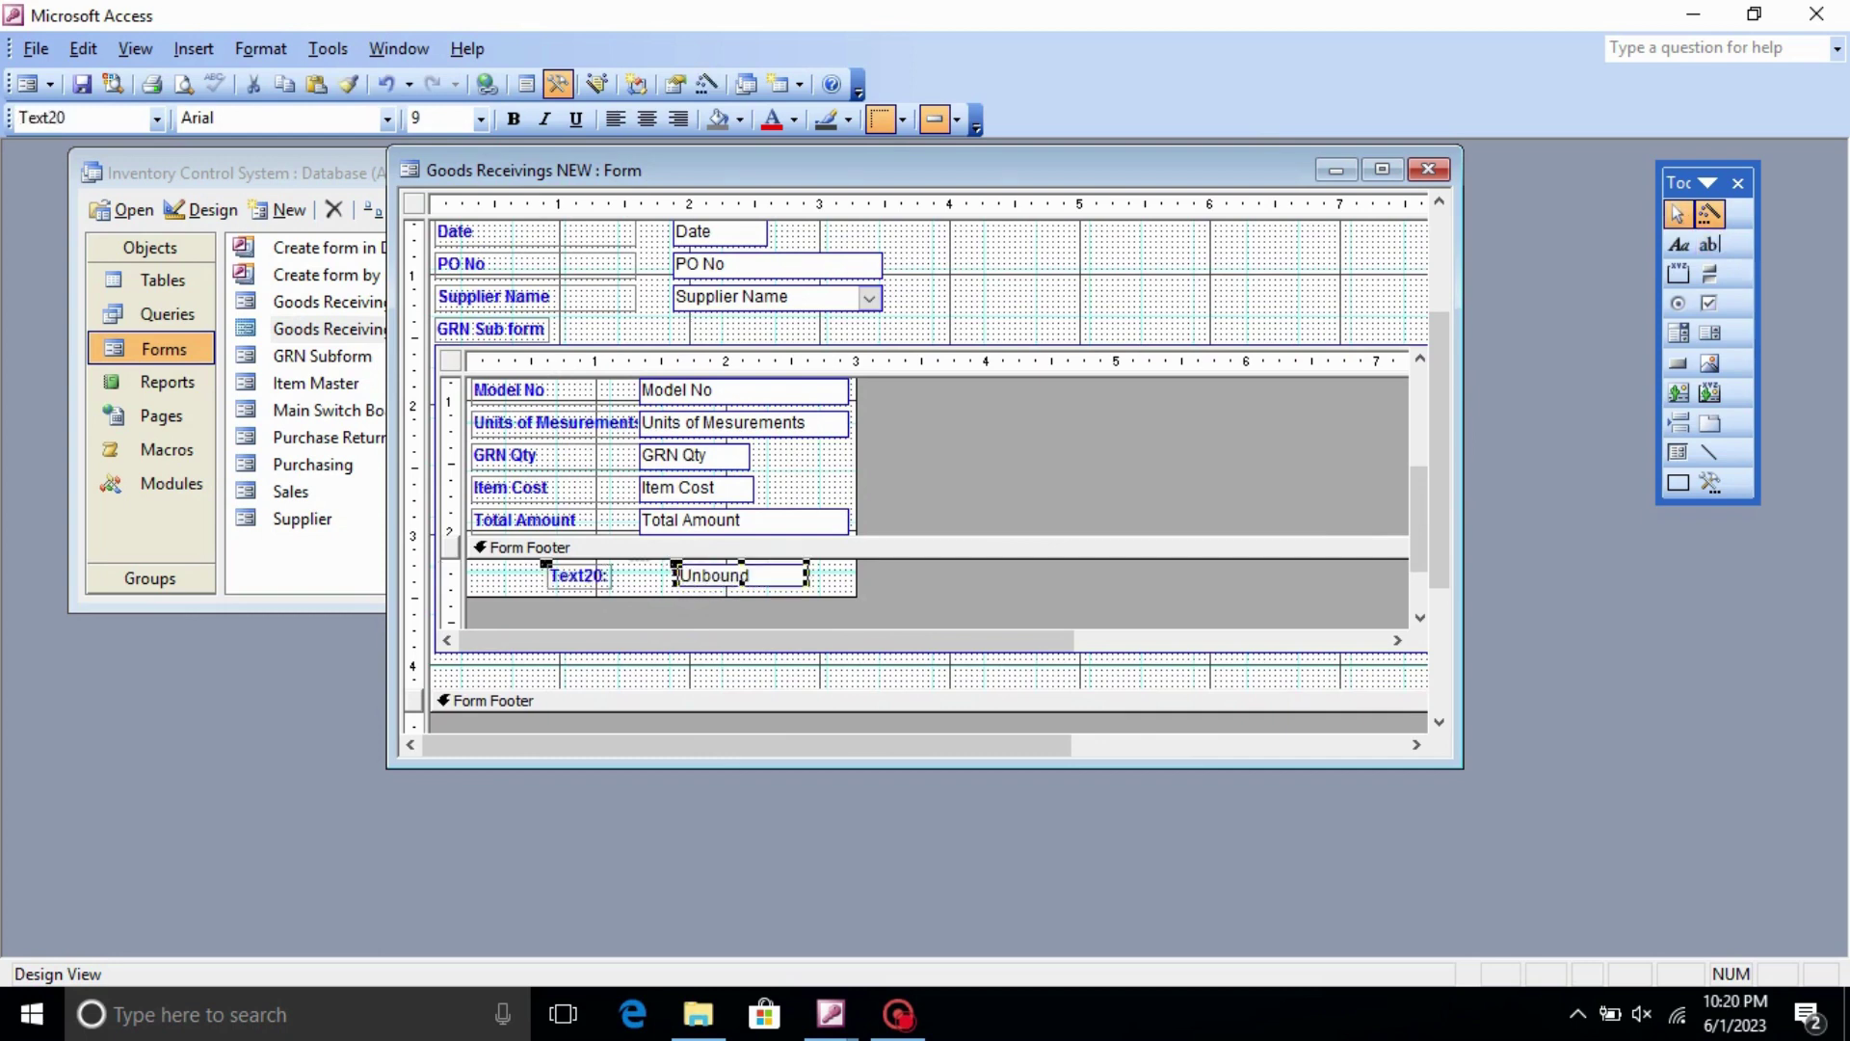
- Name the new text box in the subform footer GRNSubtotal
right_click(737, 576)
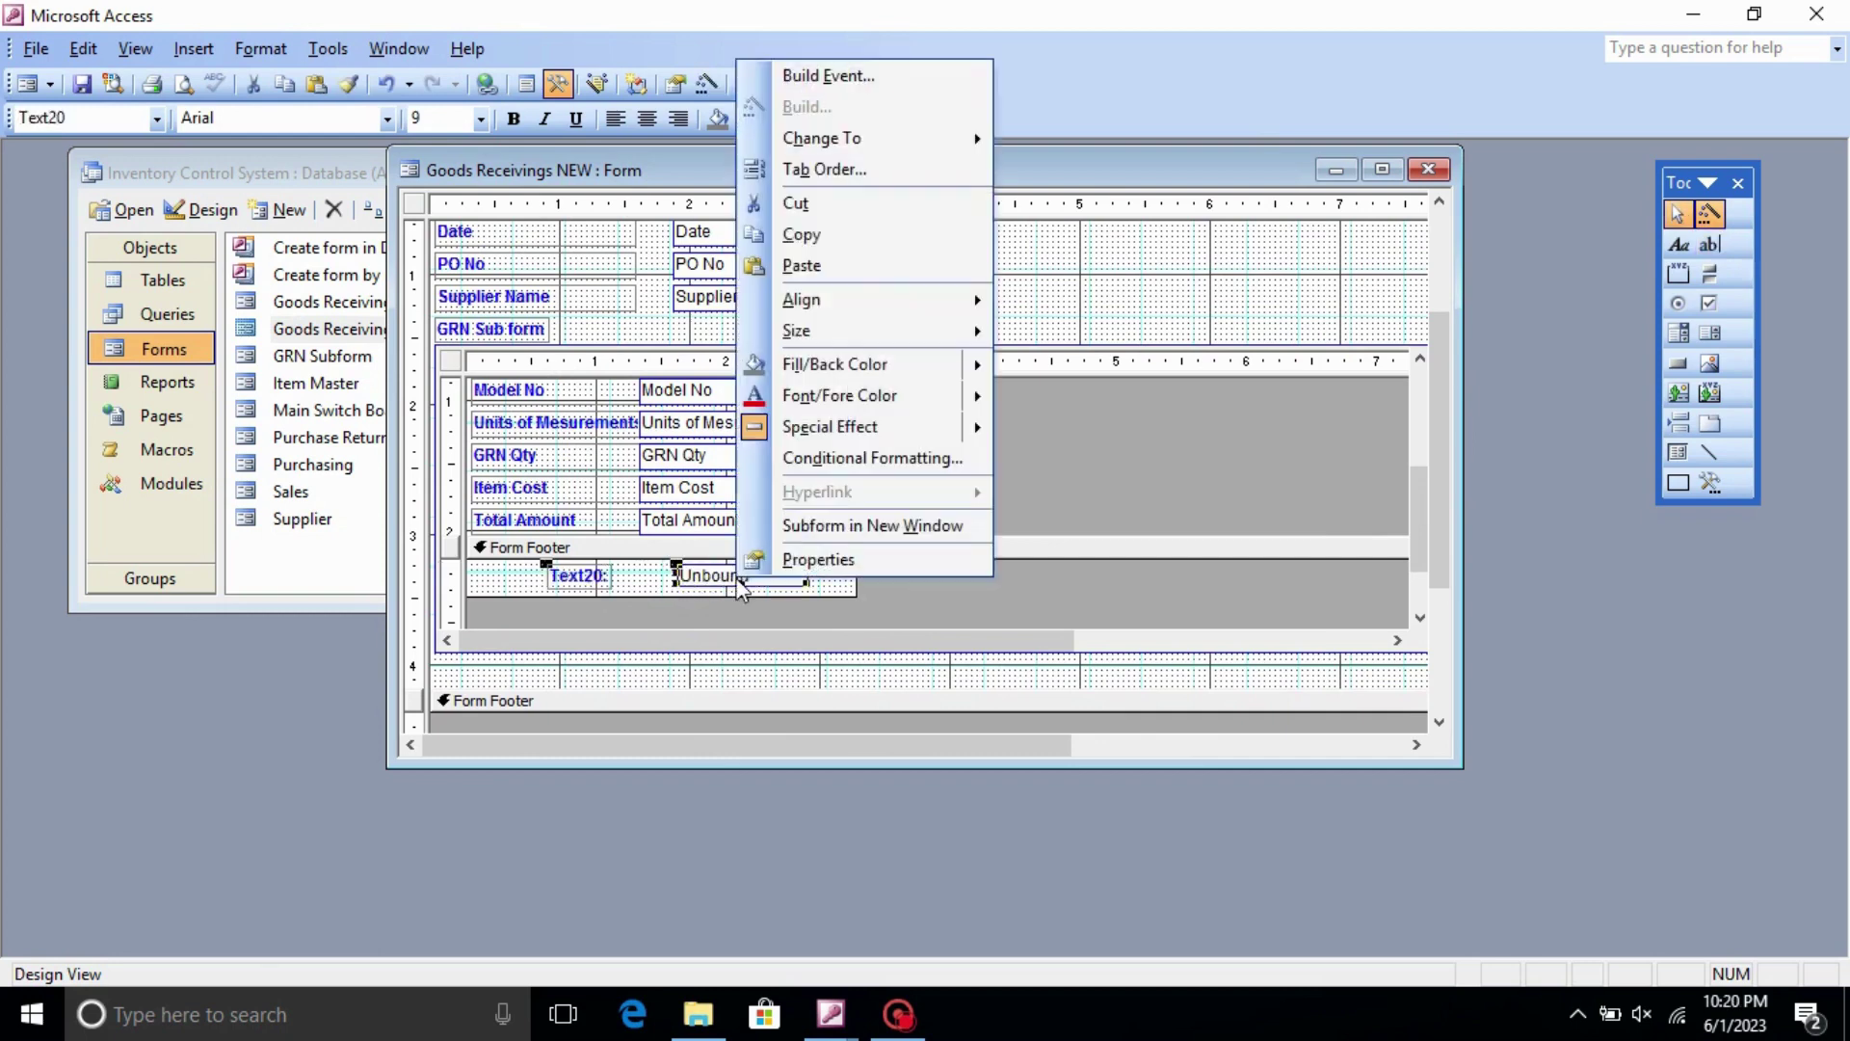
click(819, 554)
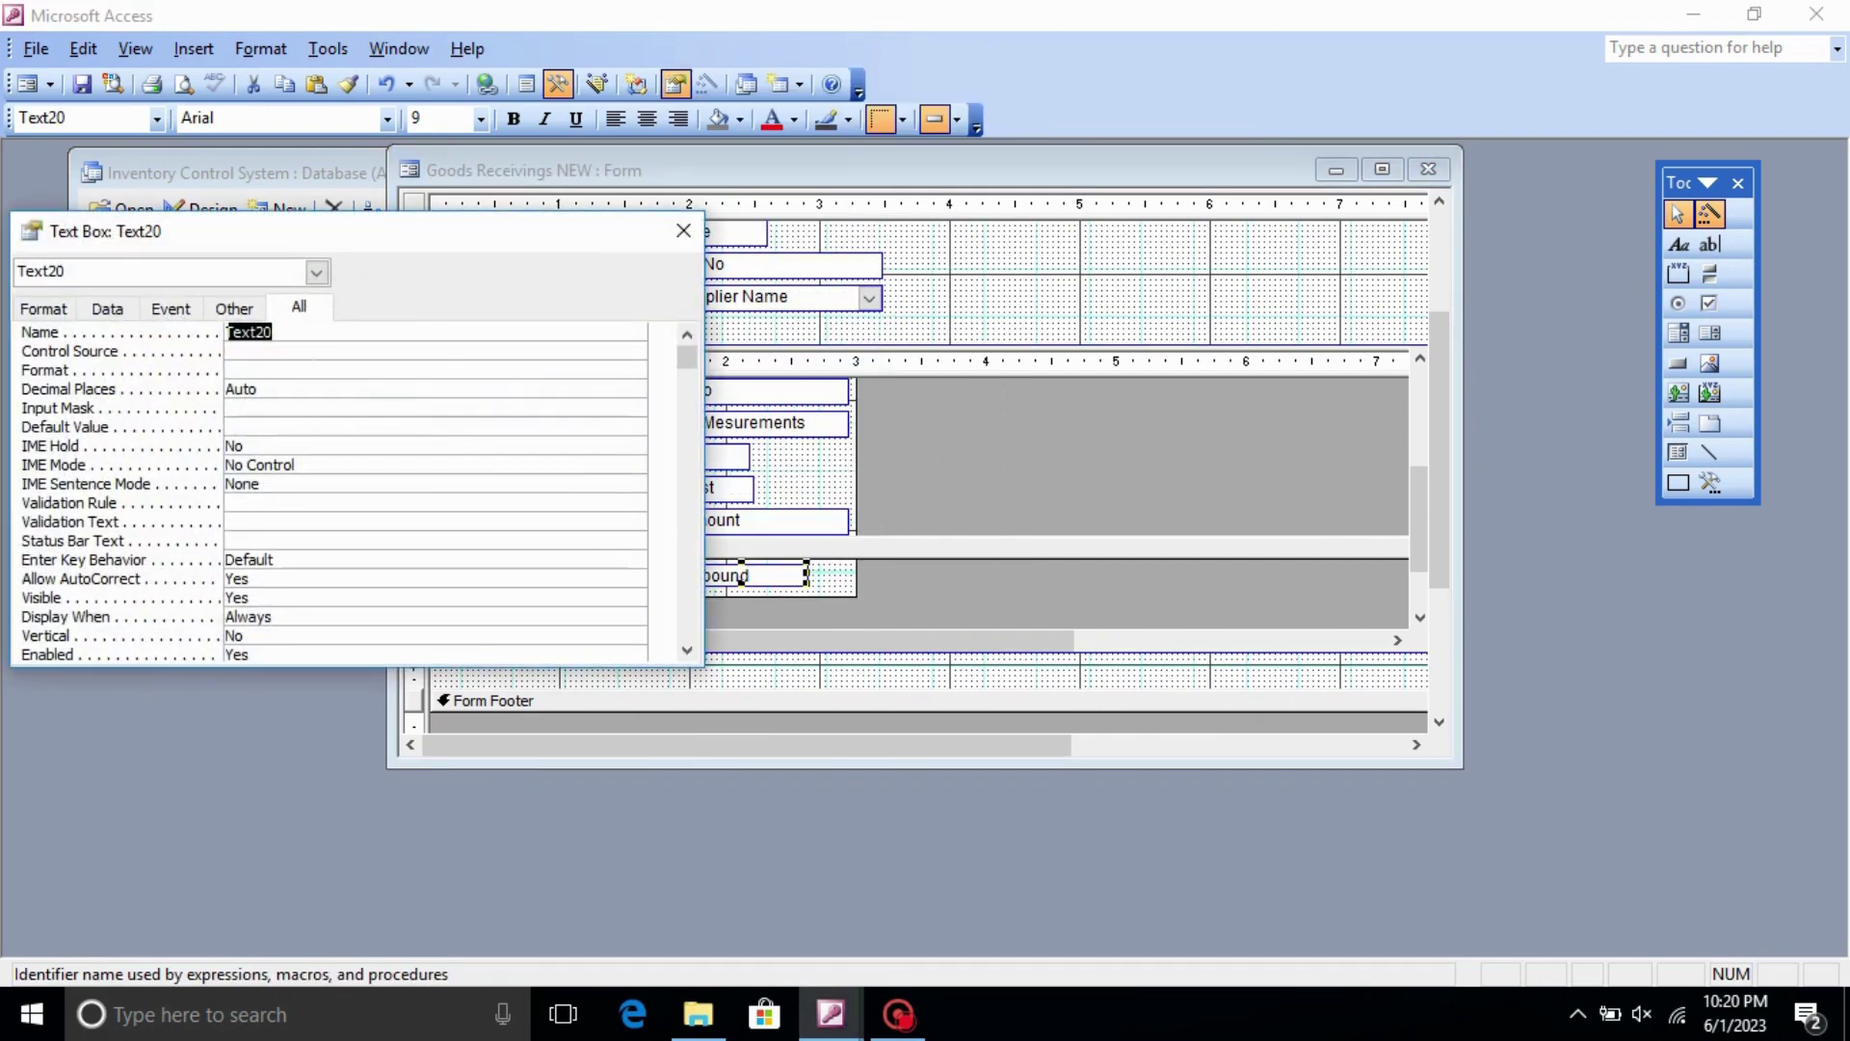
click(308, 334)
key(BackSpace)
key(BackSpace)
key(BackSpace)
key(BackSpace)
key(BackSpace)
key(BackSpace)
text(GRNSubtotal)
key(Return)
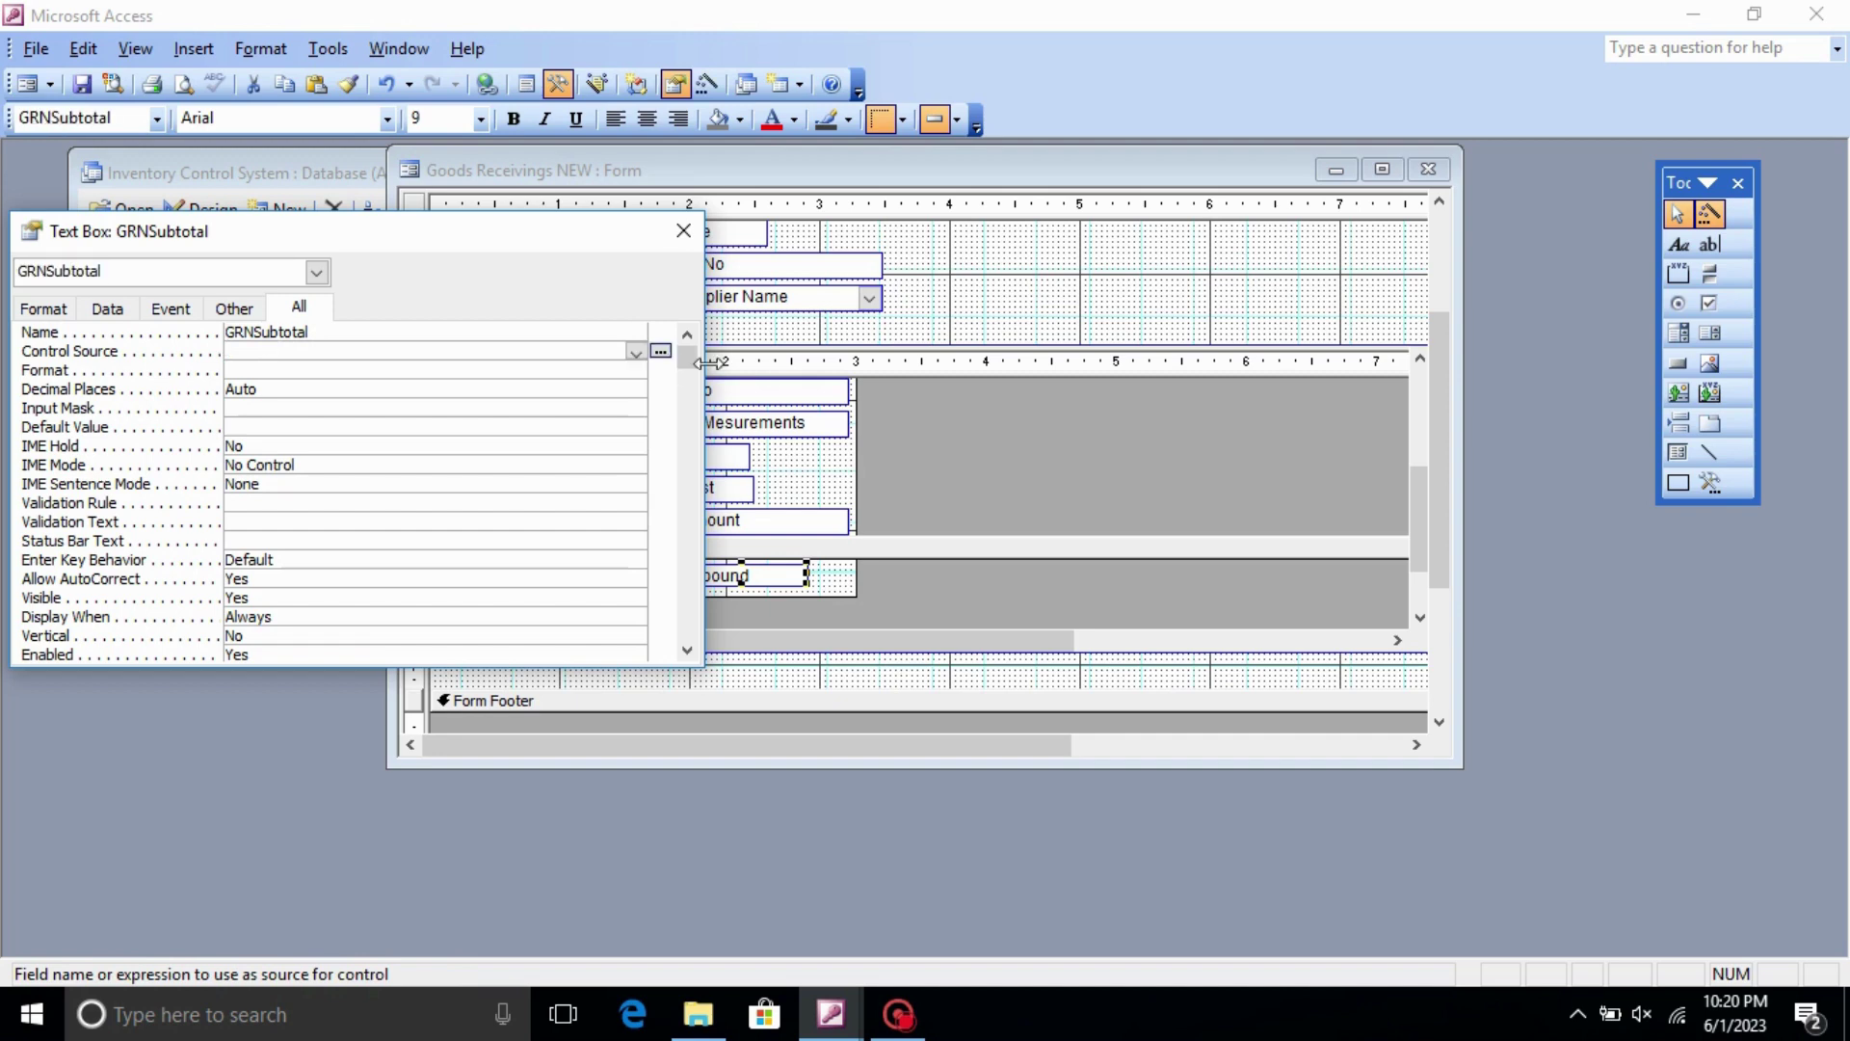
- Build the expression =Sum([Total Amount]) from the GRN Subform's fields as the GRNSubtotal text box's control source
click(662, 351)
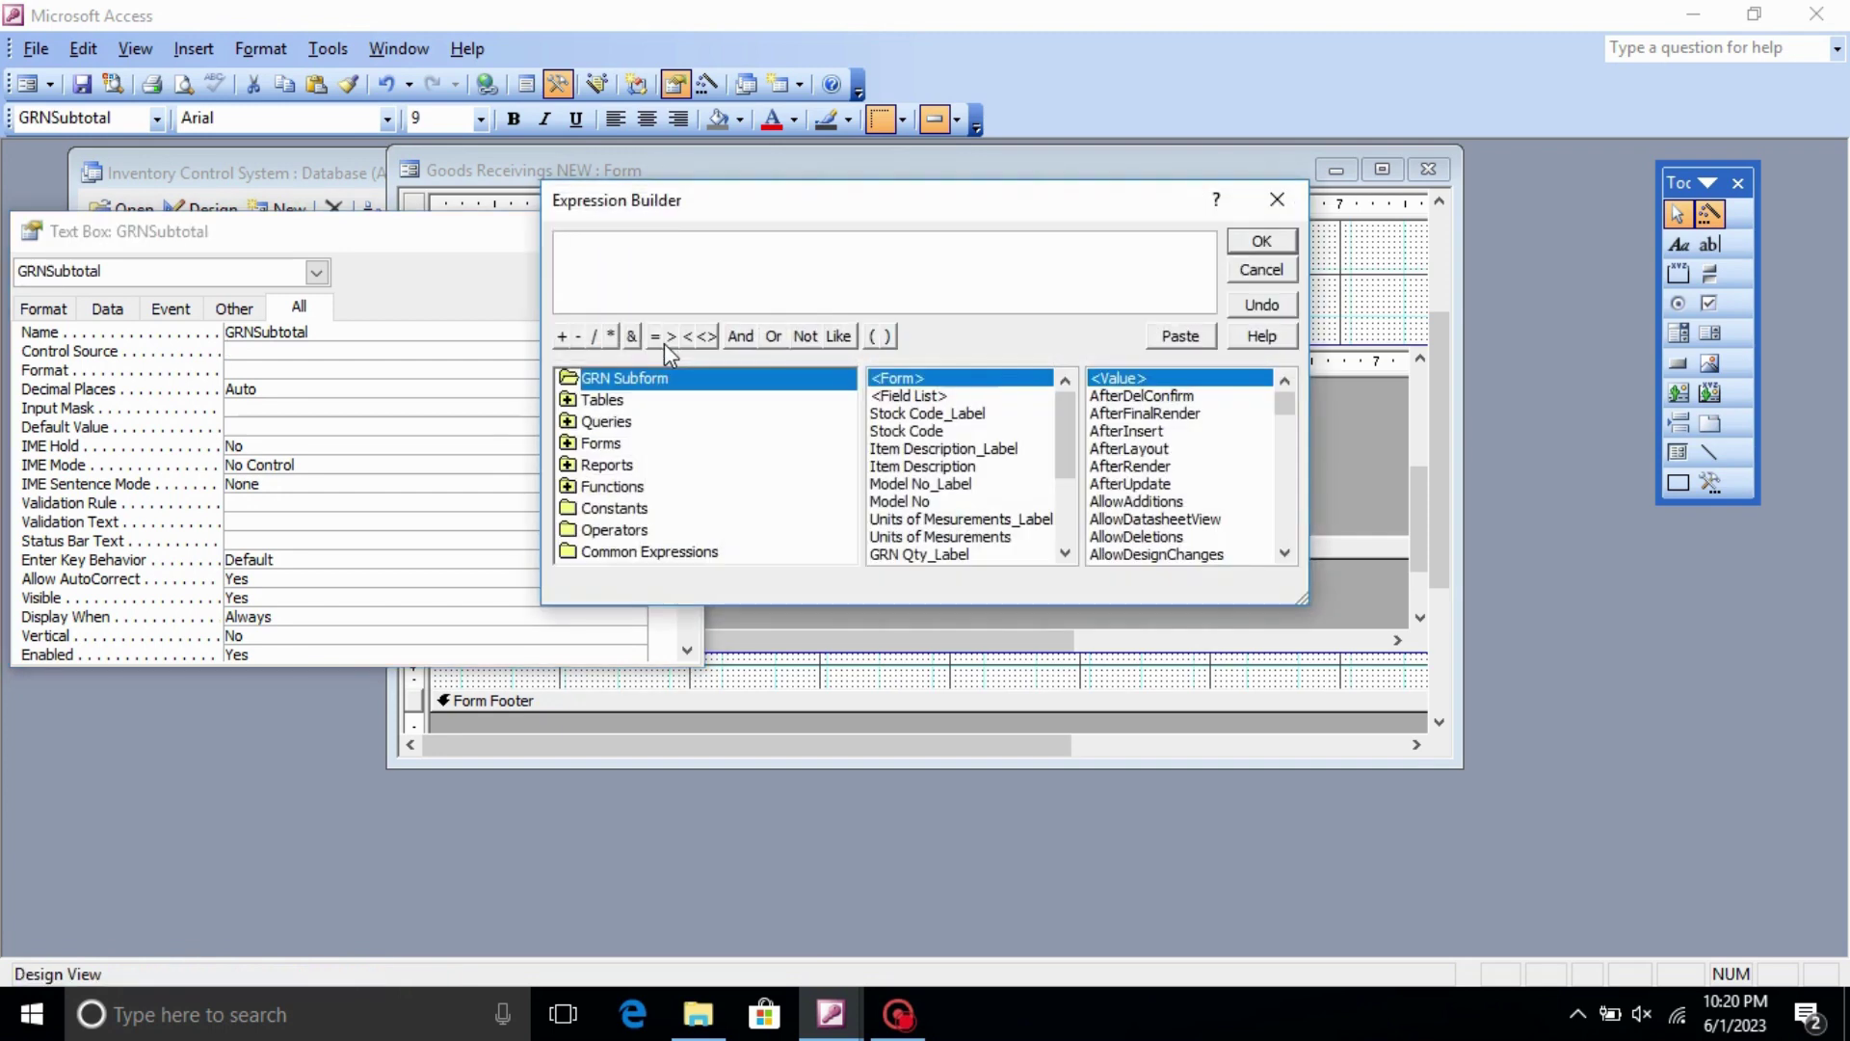
text(Sum()
double_click(617, 443)
double_click(648, 466)
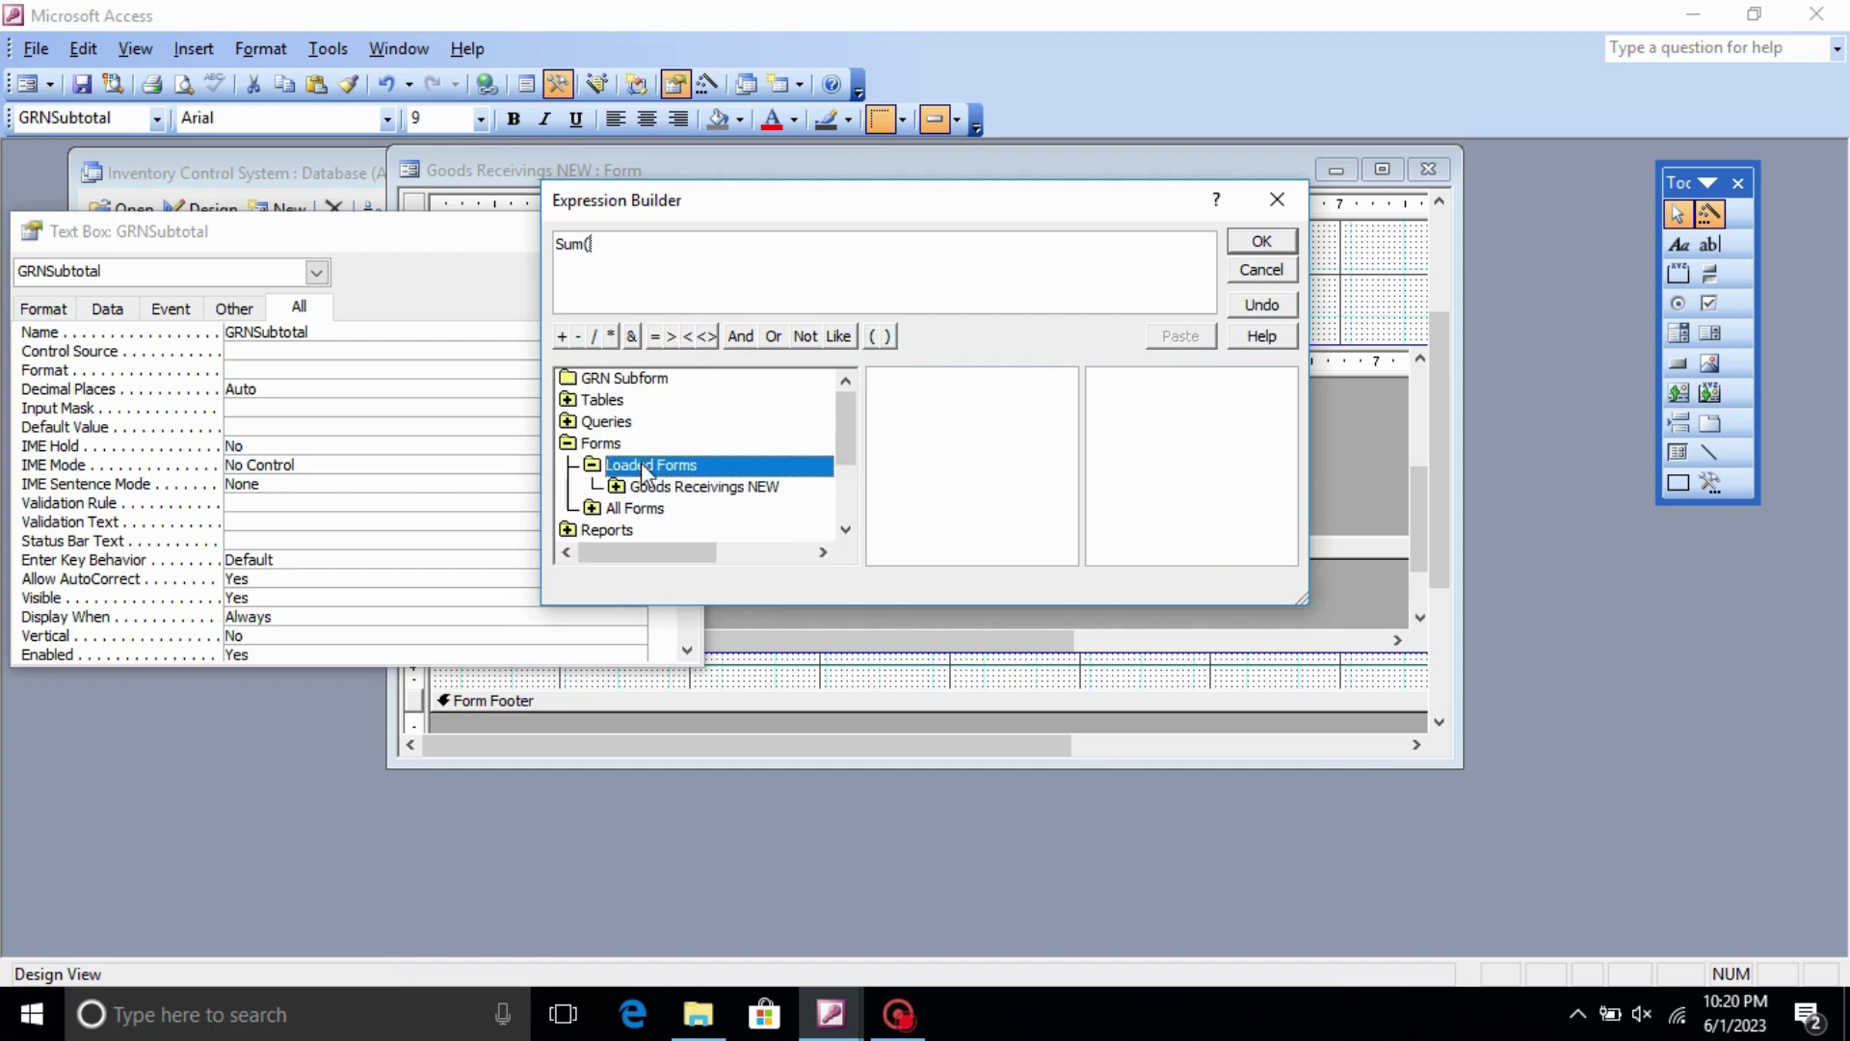
double_click(688, 487)
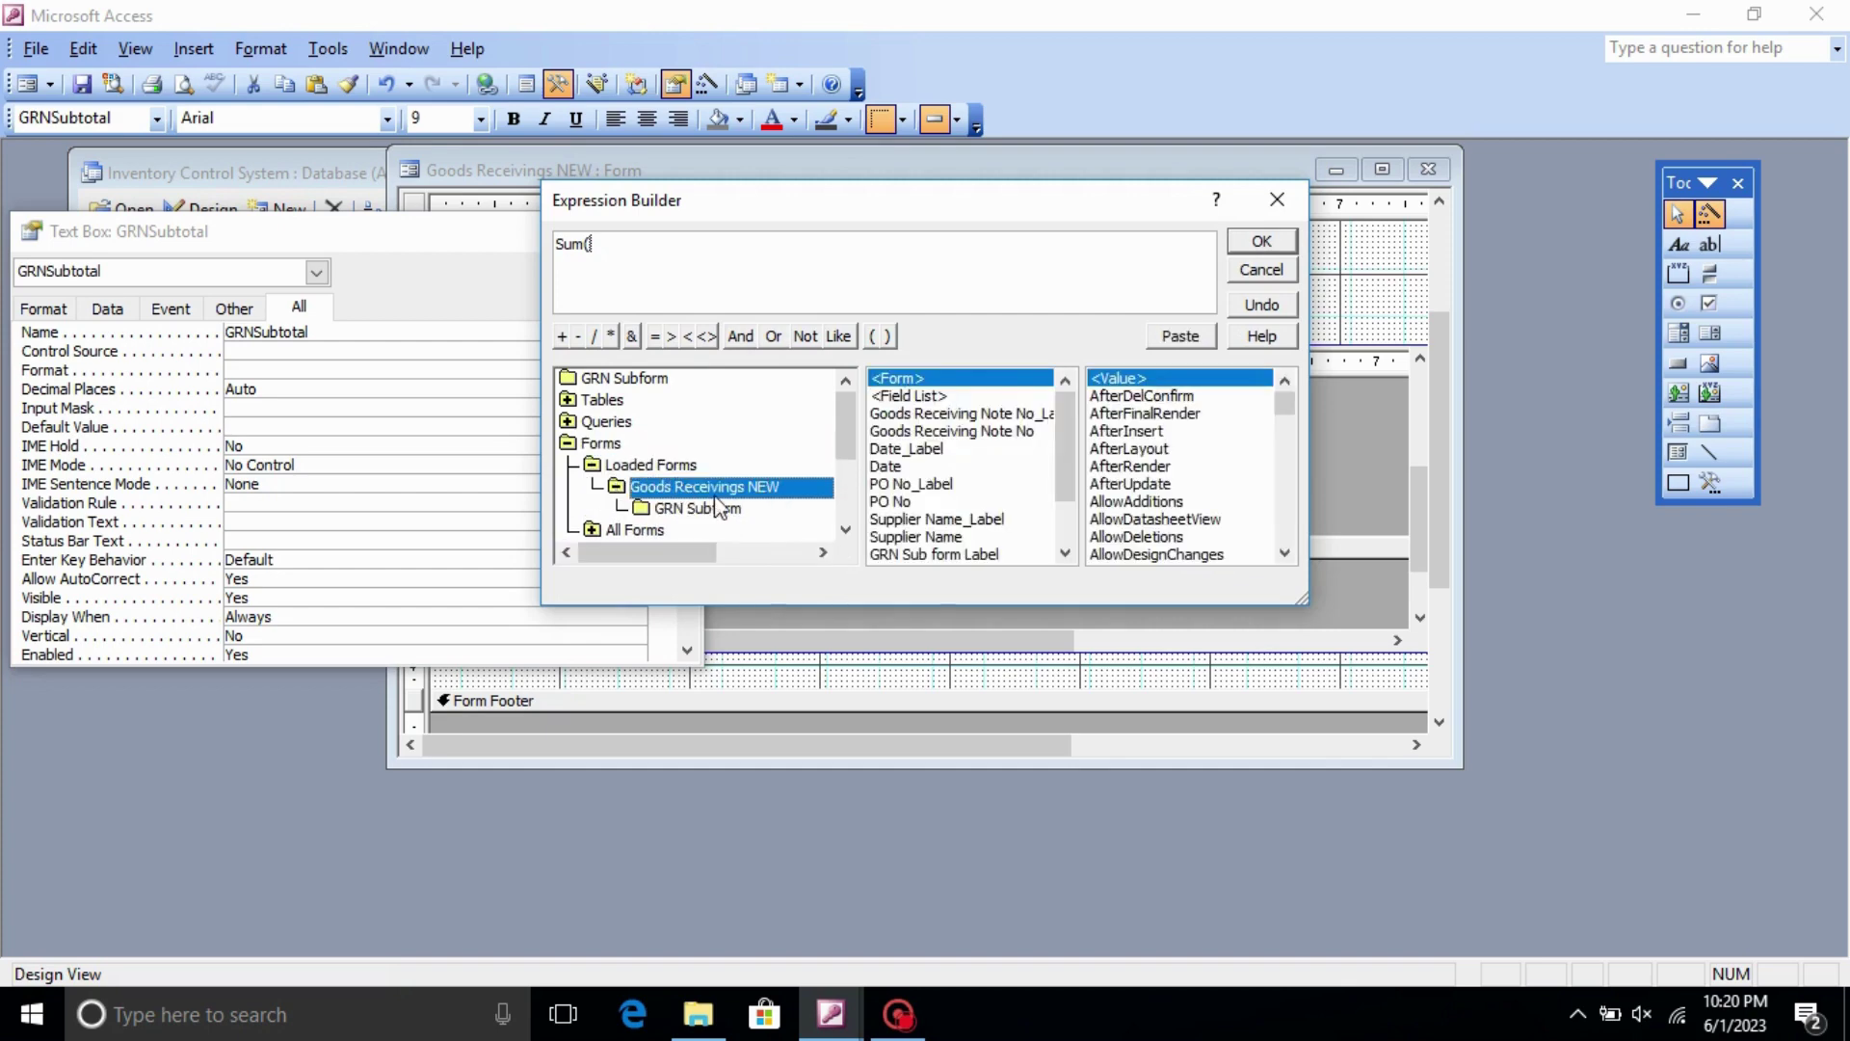
click(701, 510)
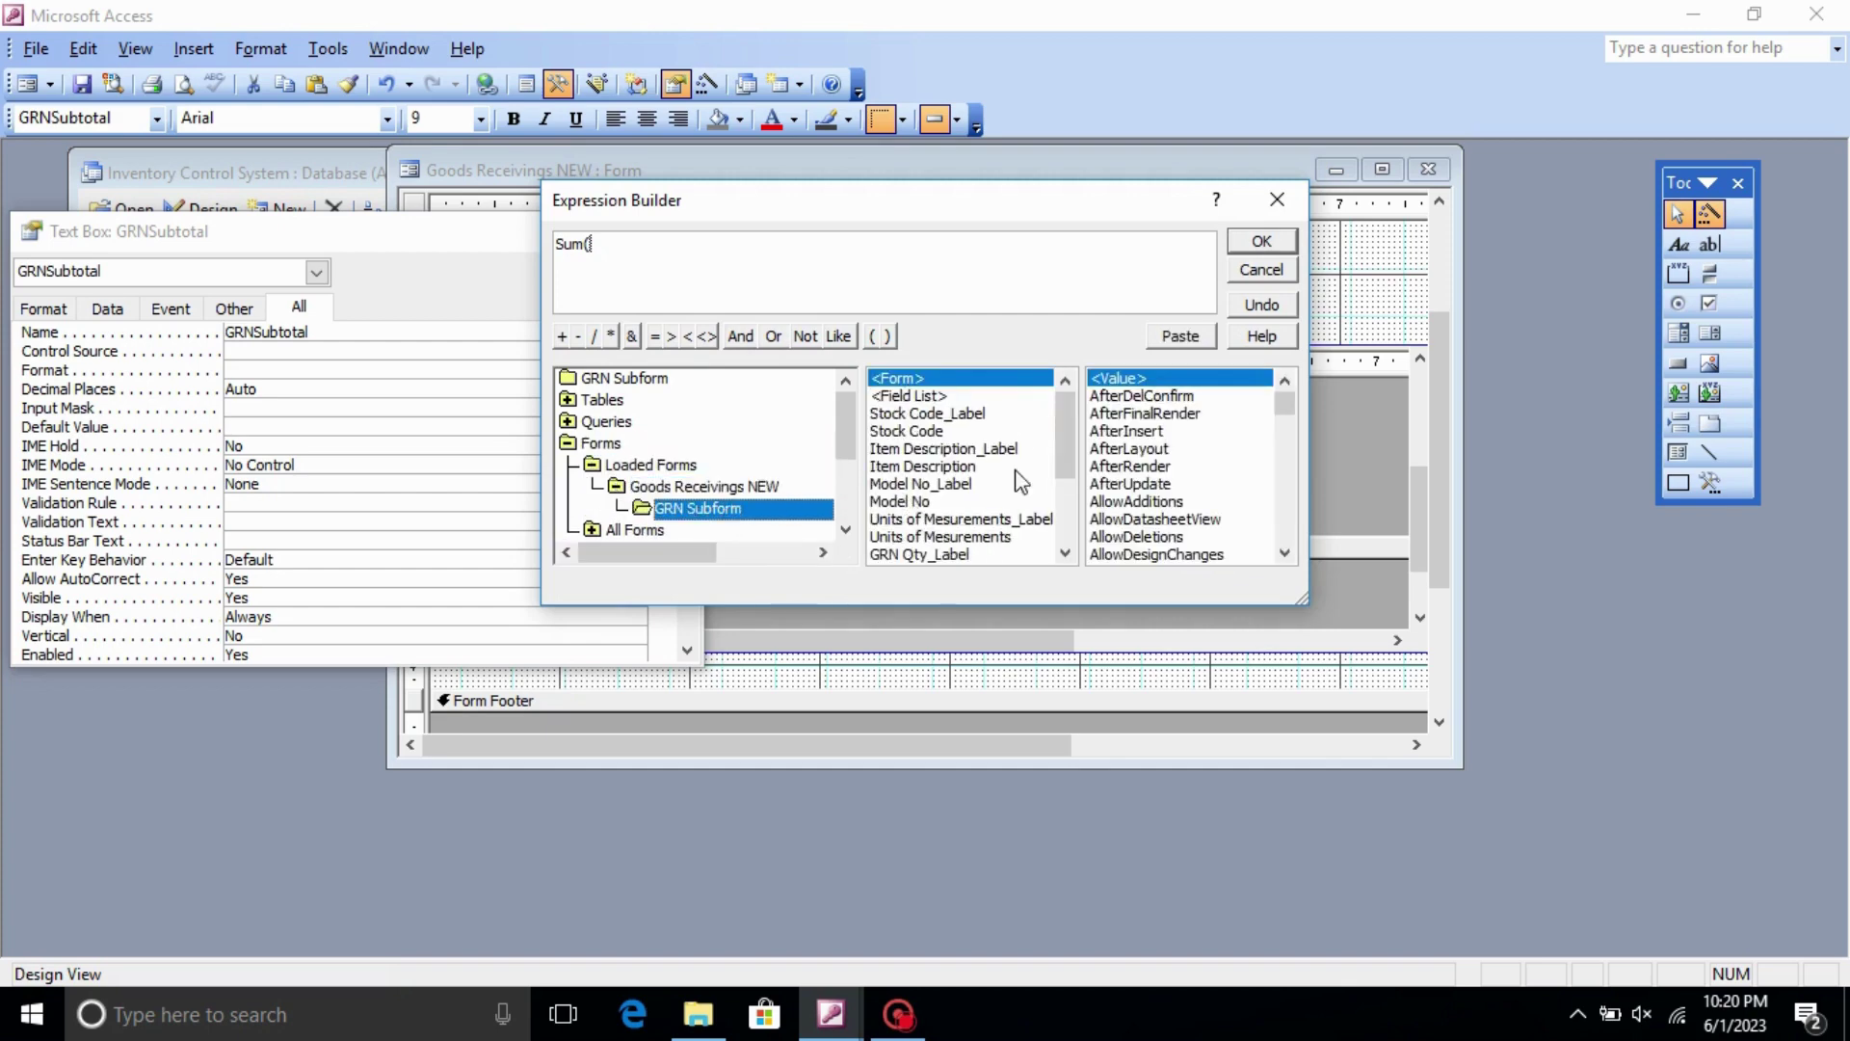
drag(1072, 432, 1072, 506)
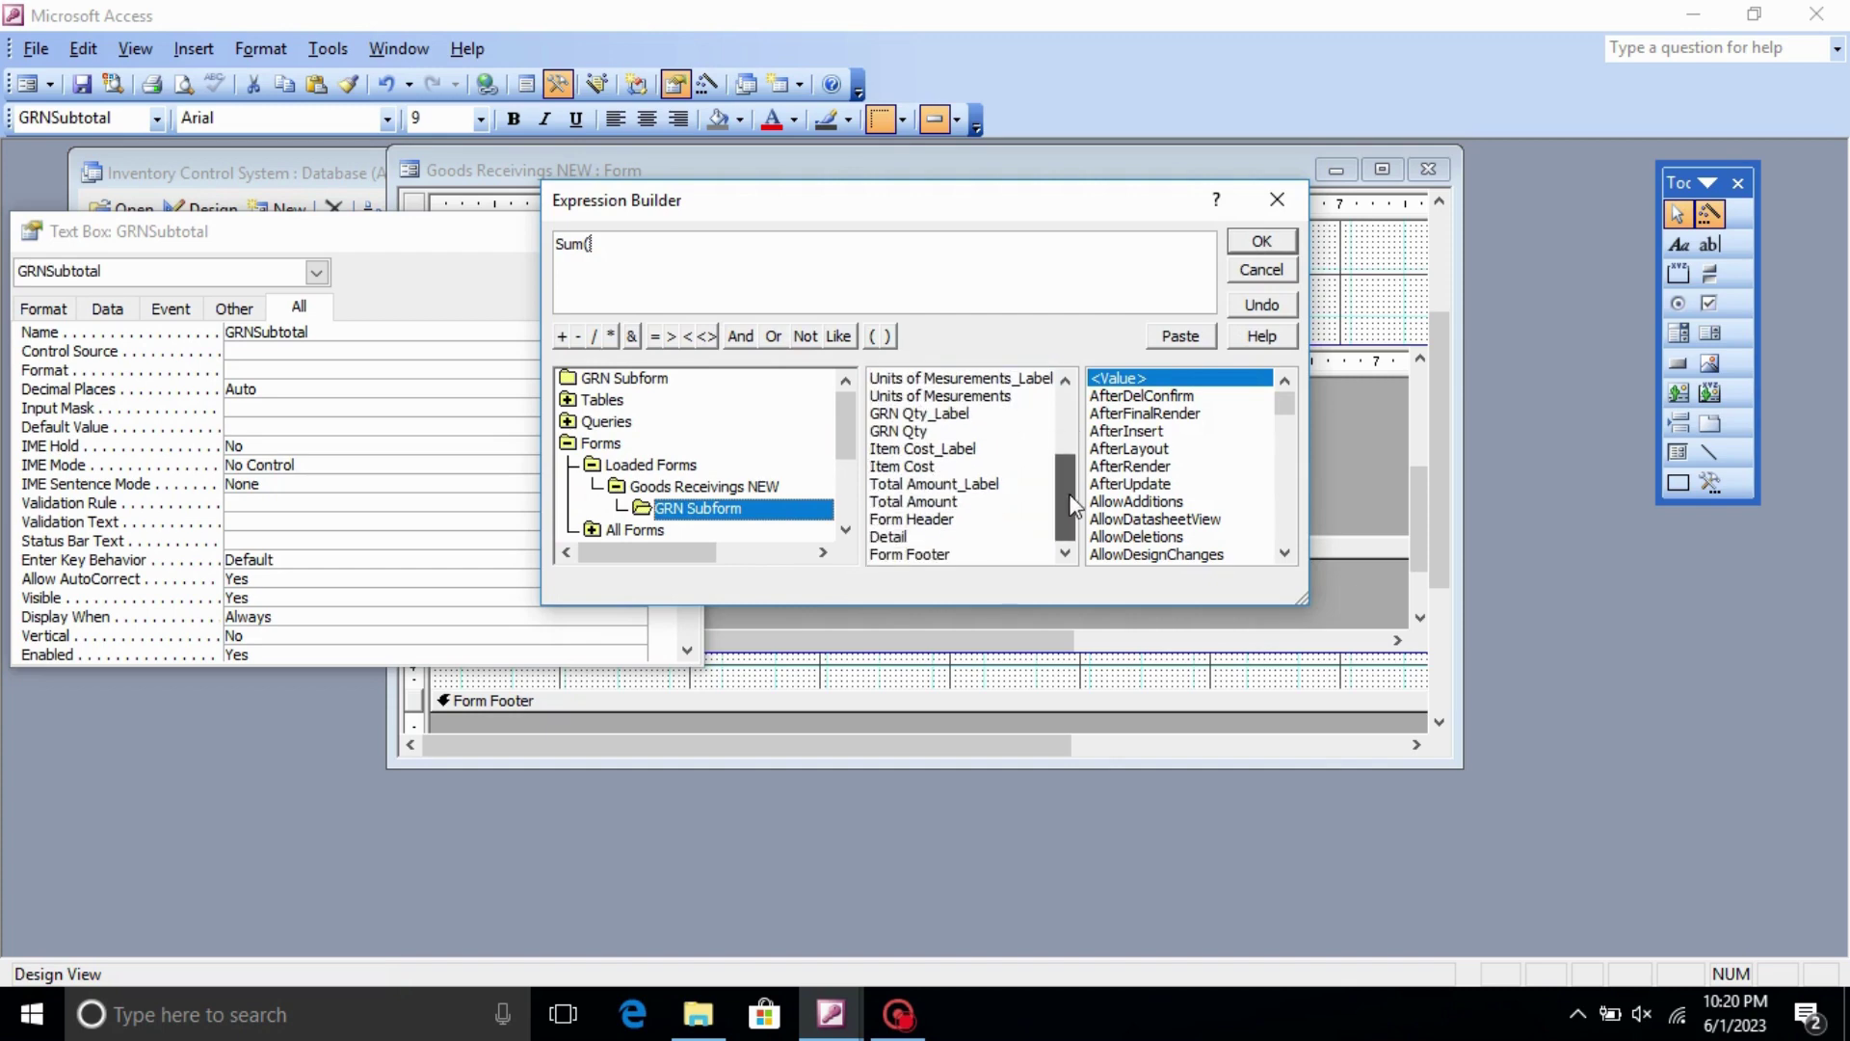
double_click(914, 502)
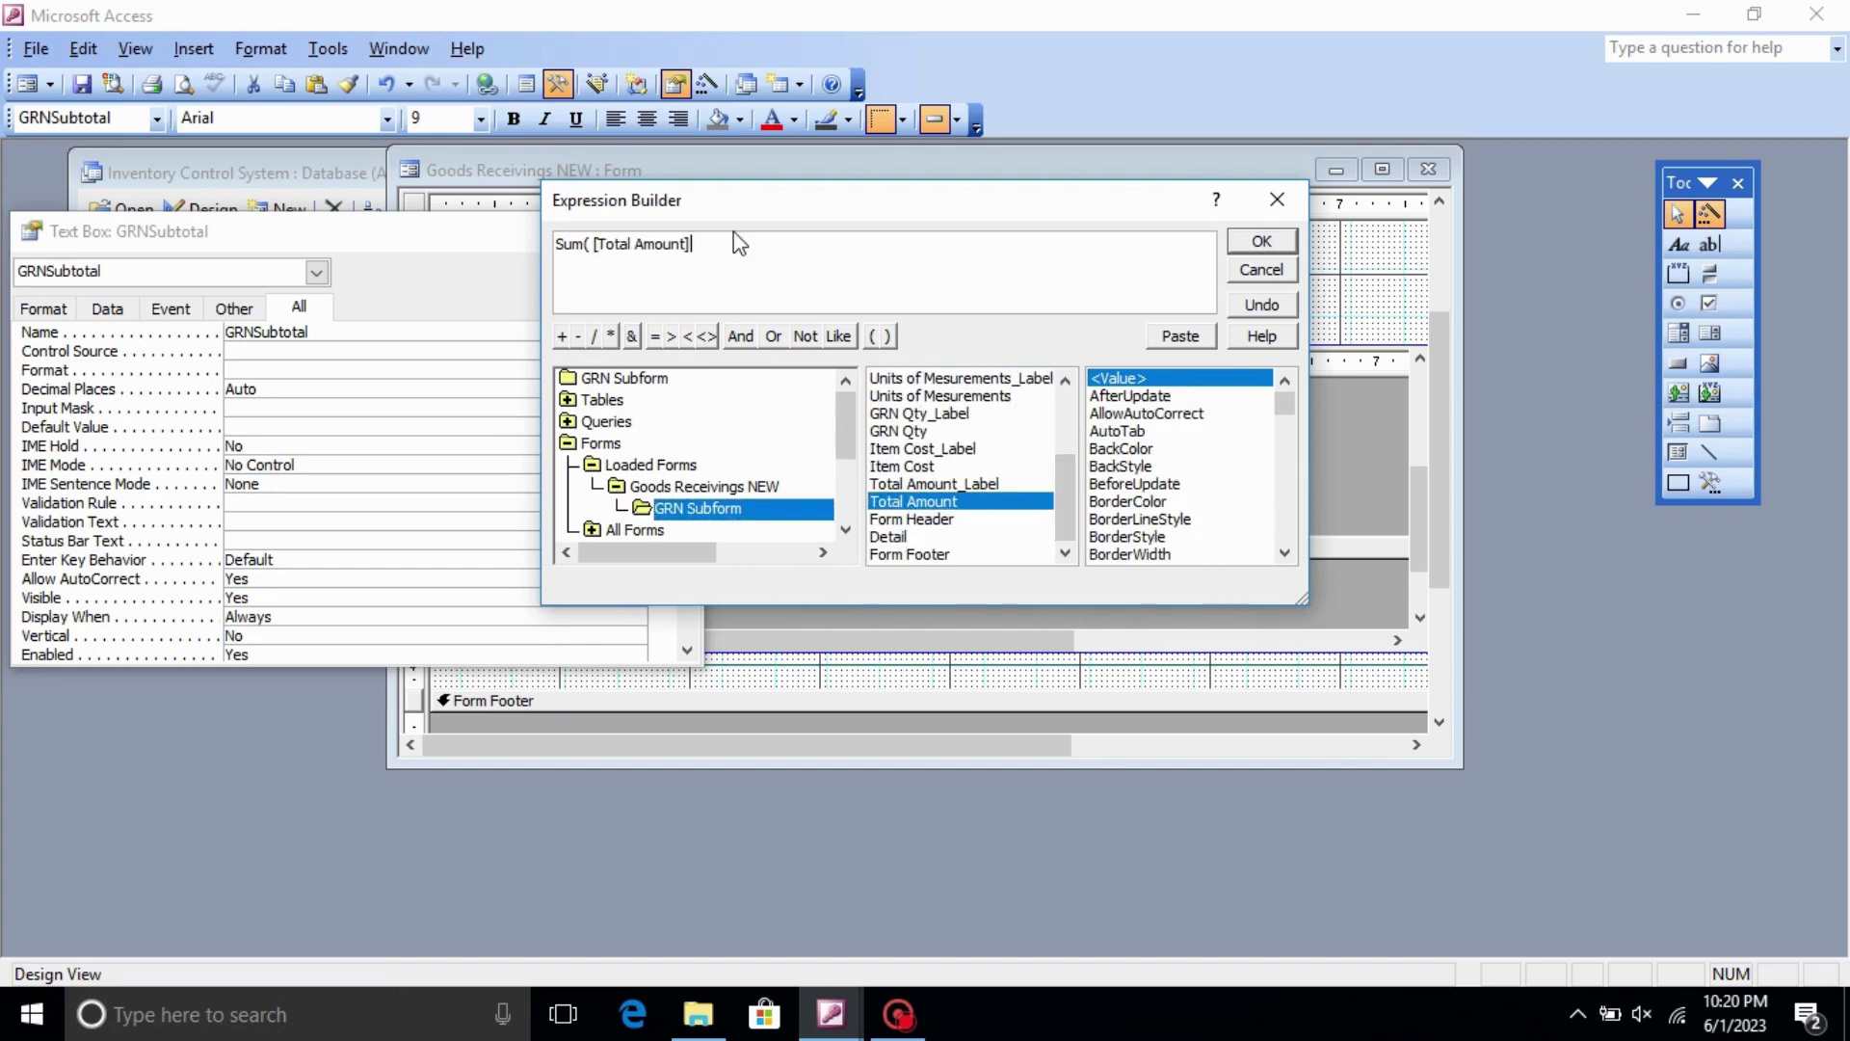
text())
click(1262, 243)
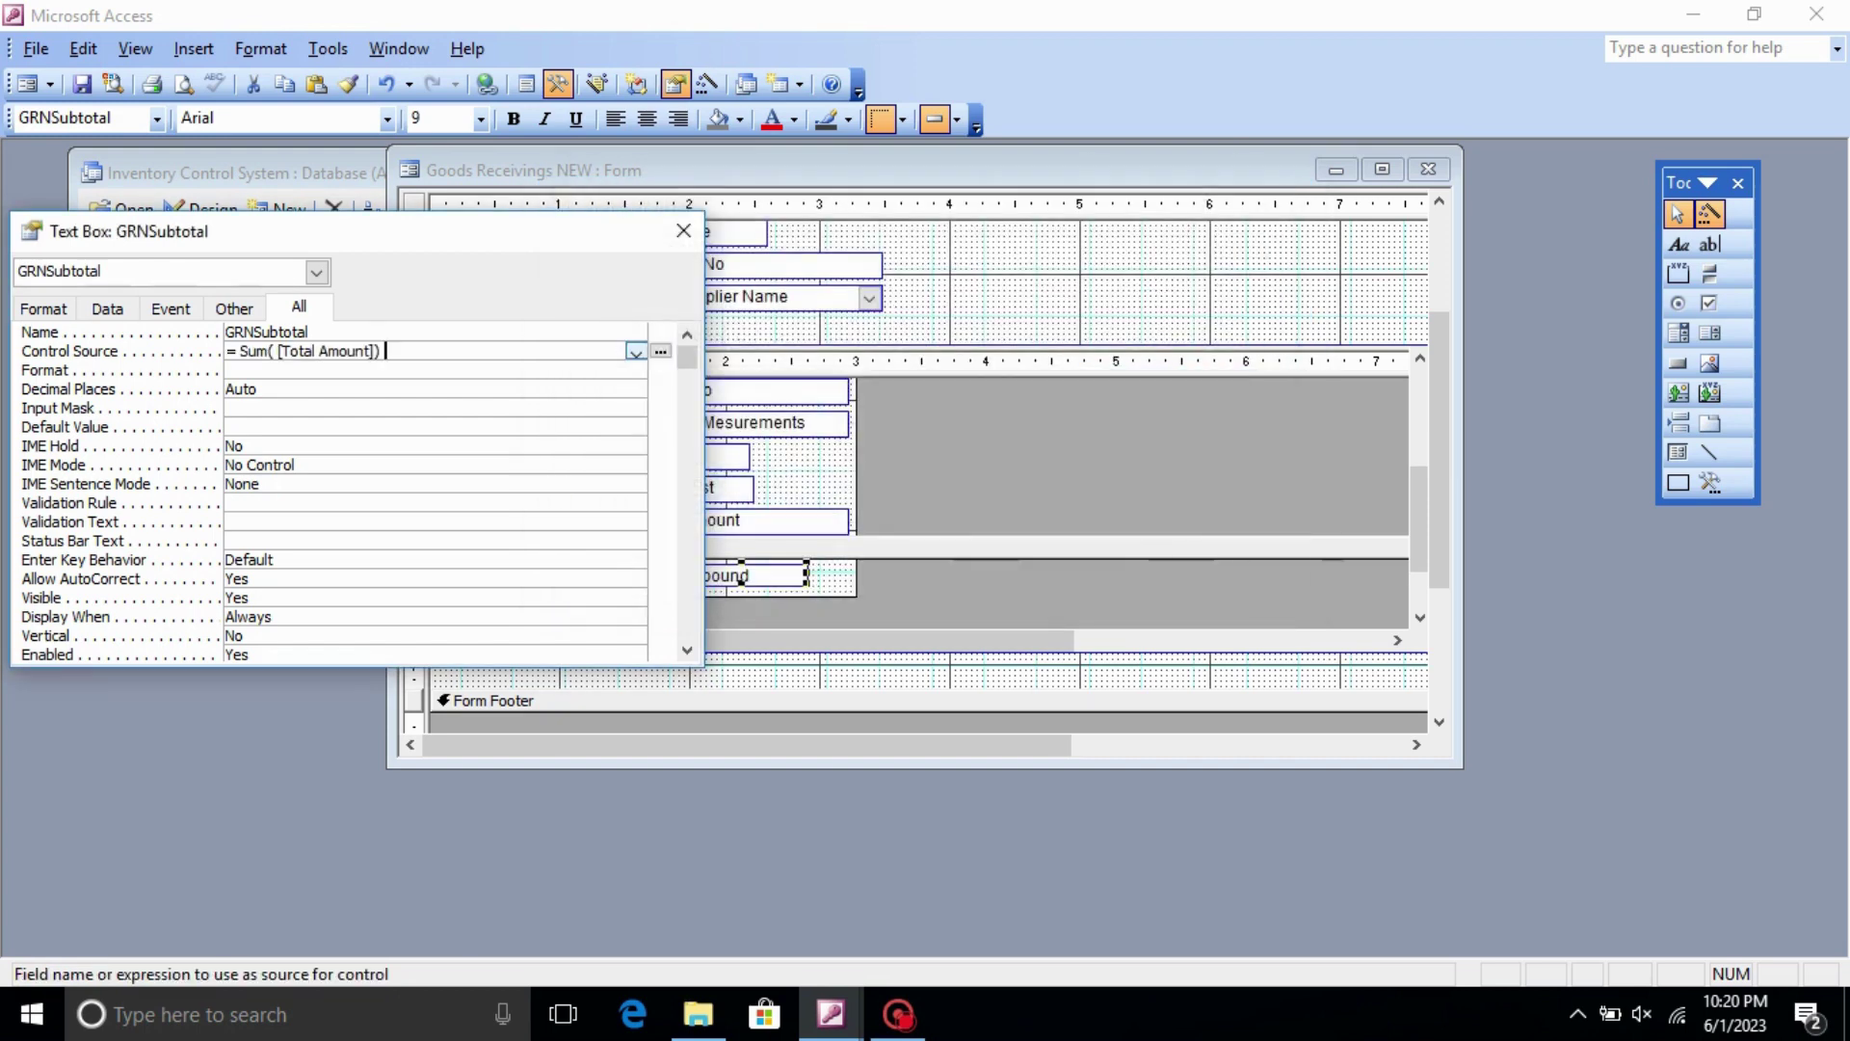
key(Return)
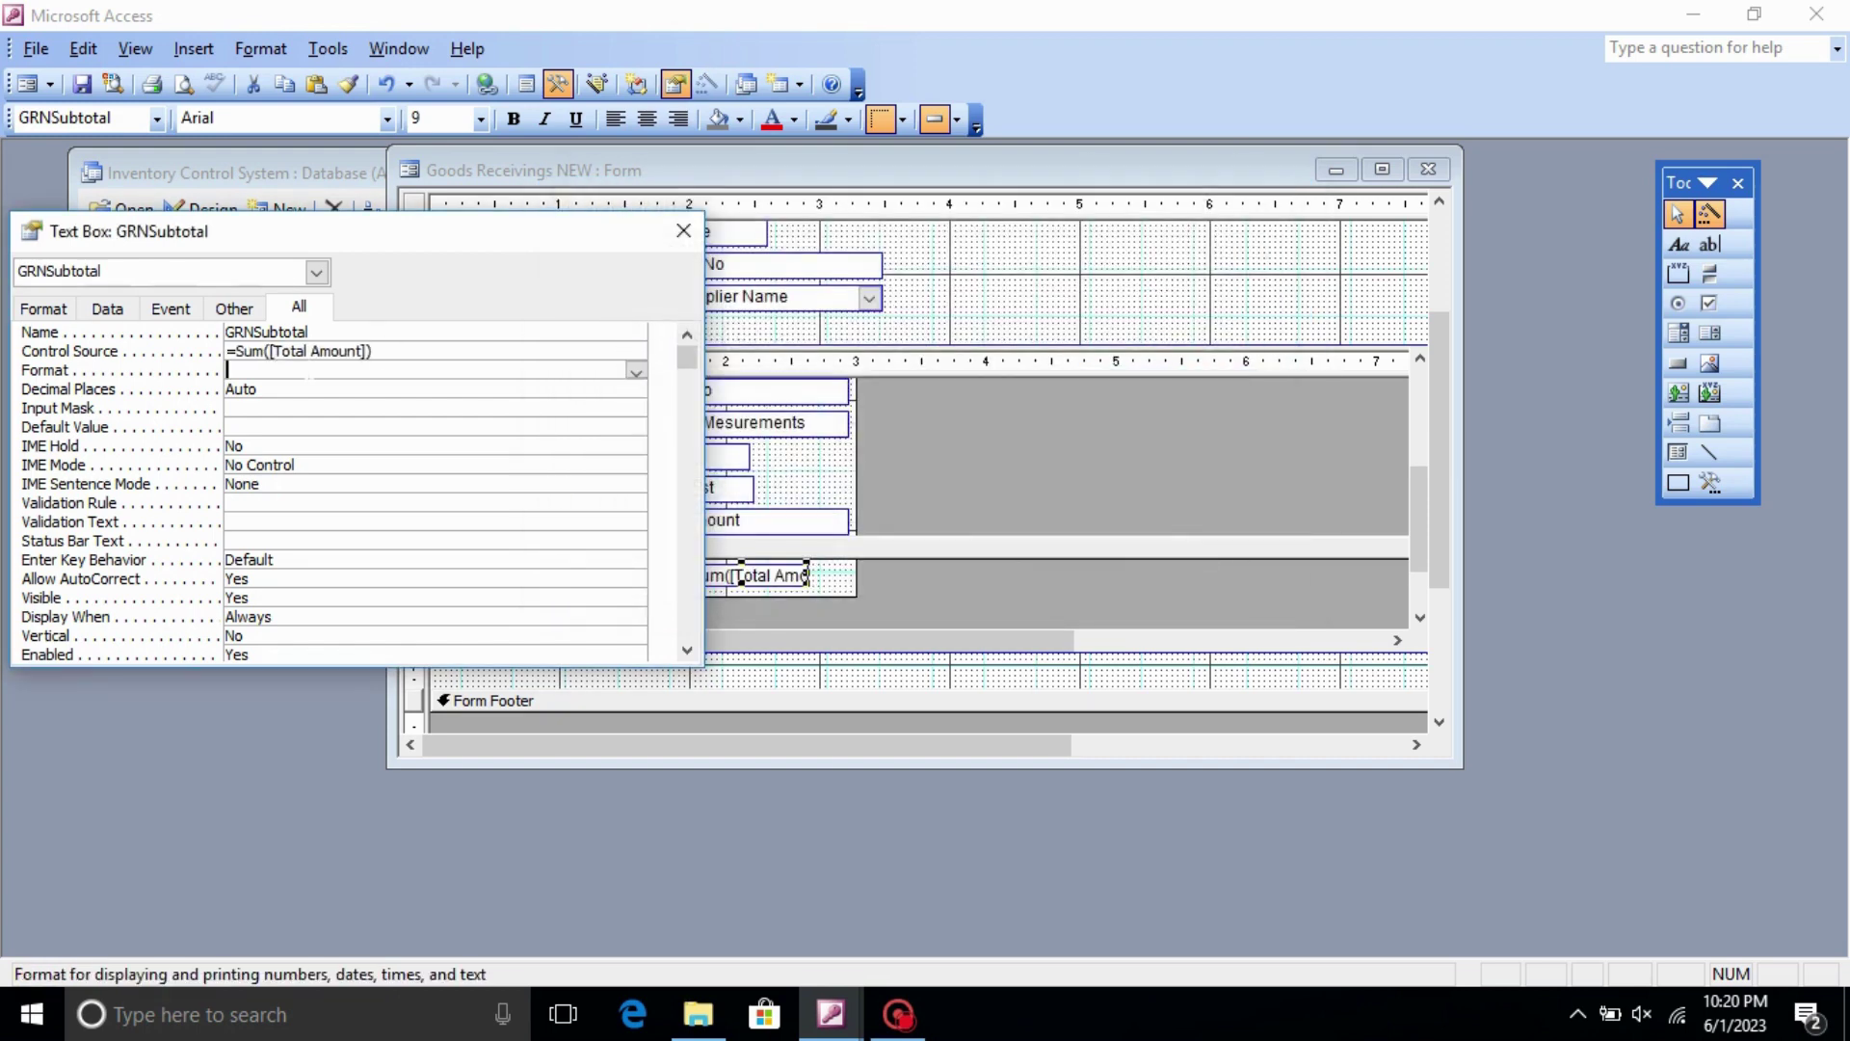
click(685, 232)
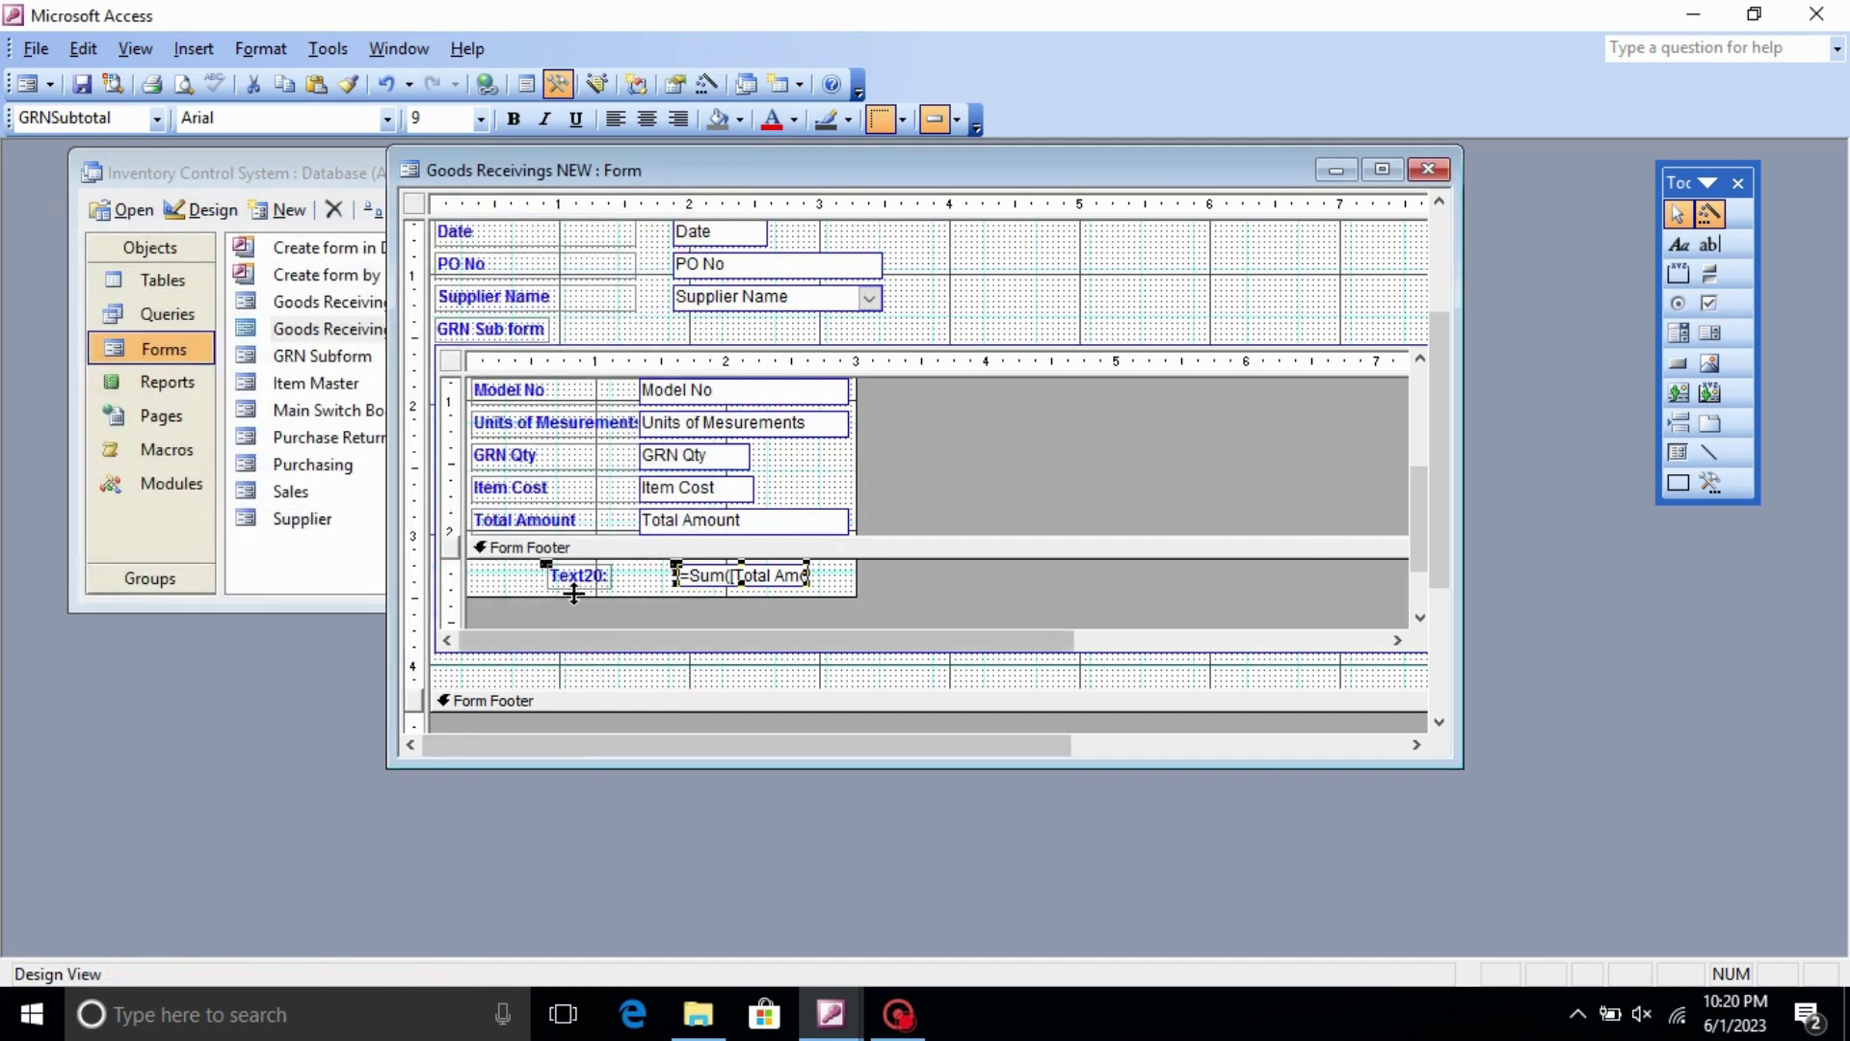
- Name the label of the subform footer's subtotal text box "GRN Subtotal Amount Label"
click(577, 577)
right_click(582, 577)
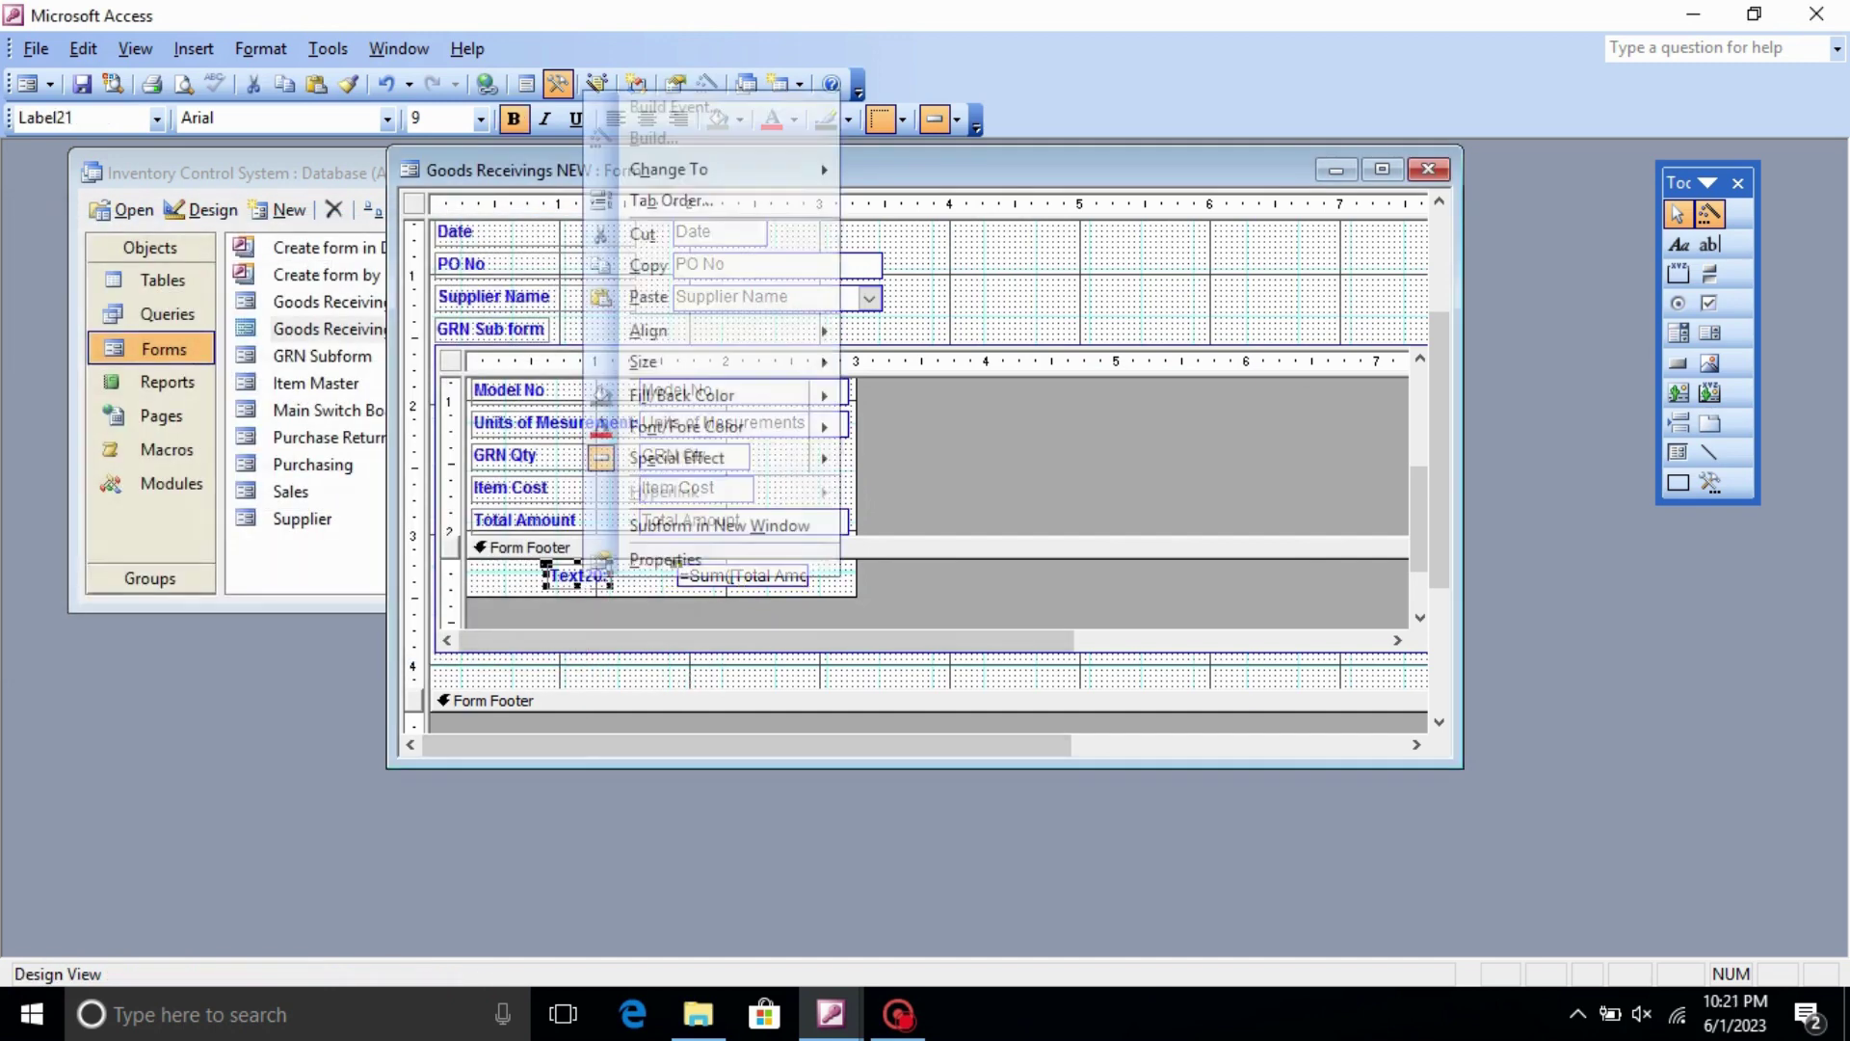
click(712, 561)
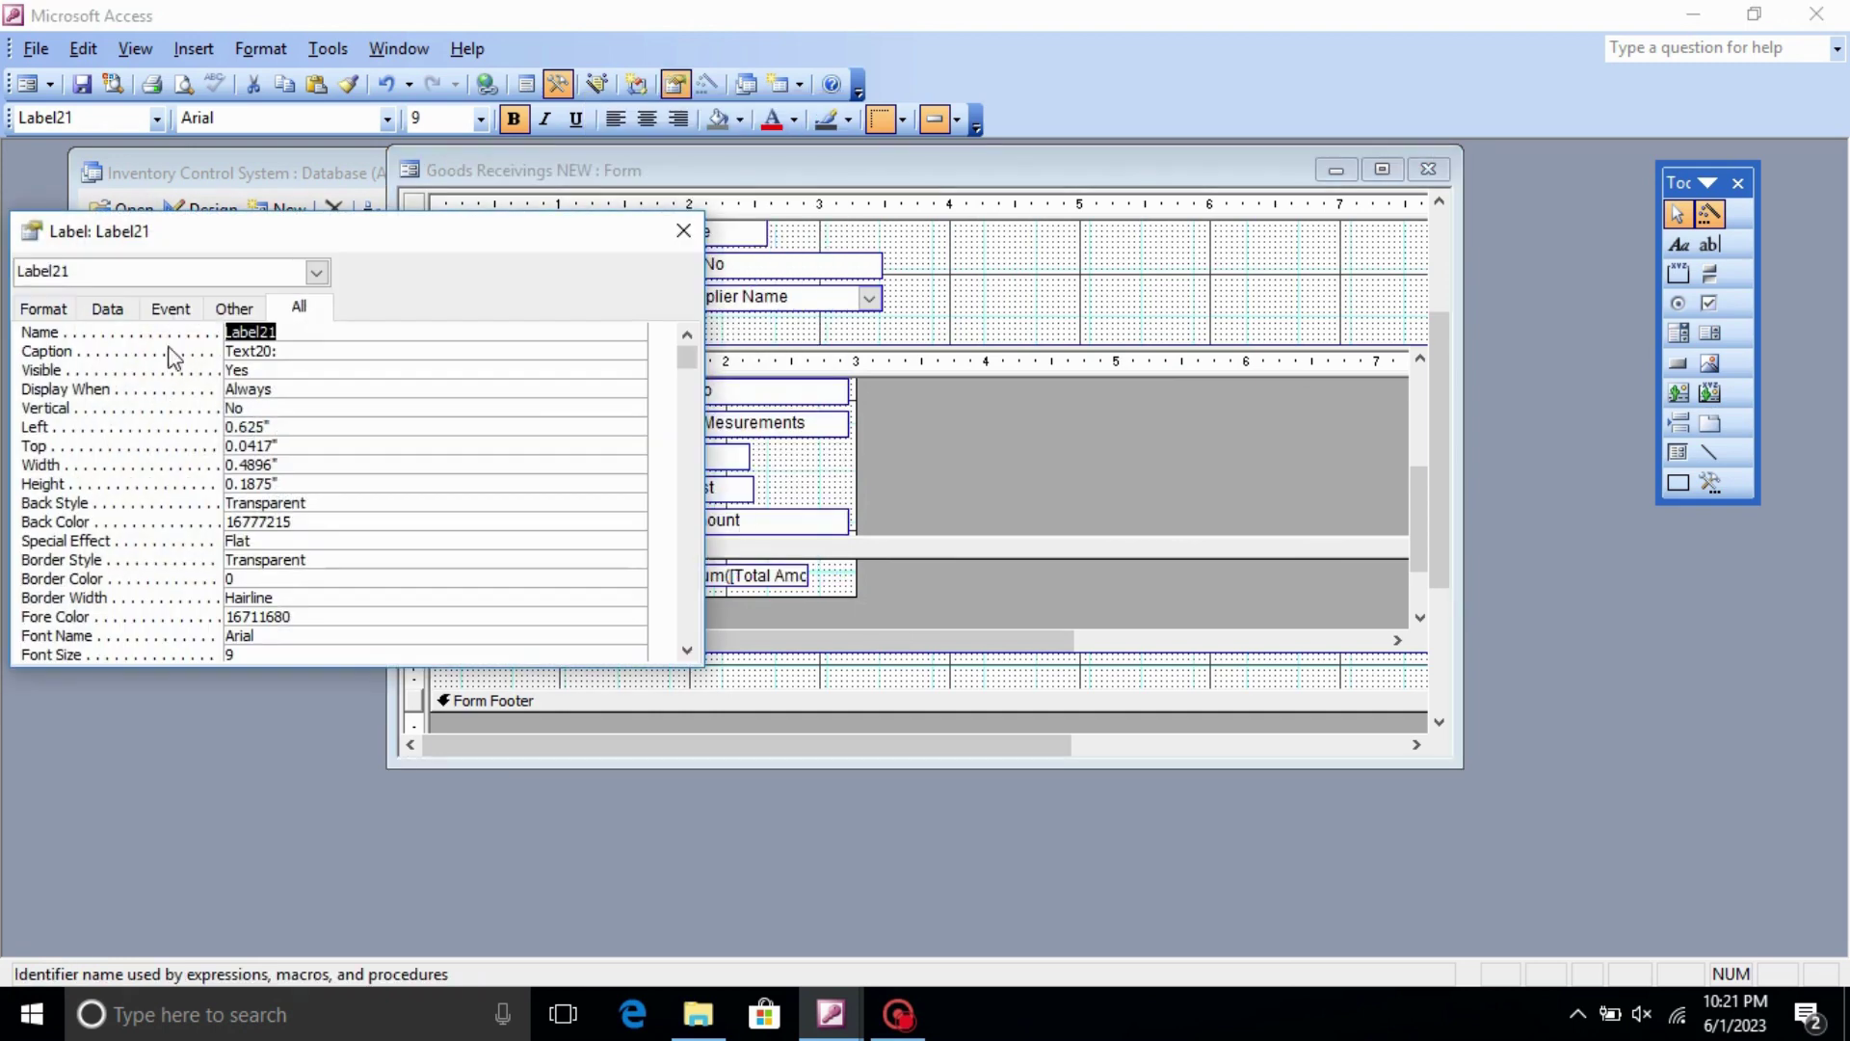
click(289, 332)
key(BackSpace)
key(BackSpace)
key(BackSpace)
key(BackSpace)
key(BackSpace)
key(BackSpace)
key(BackSpace)
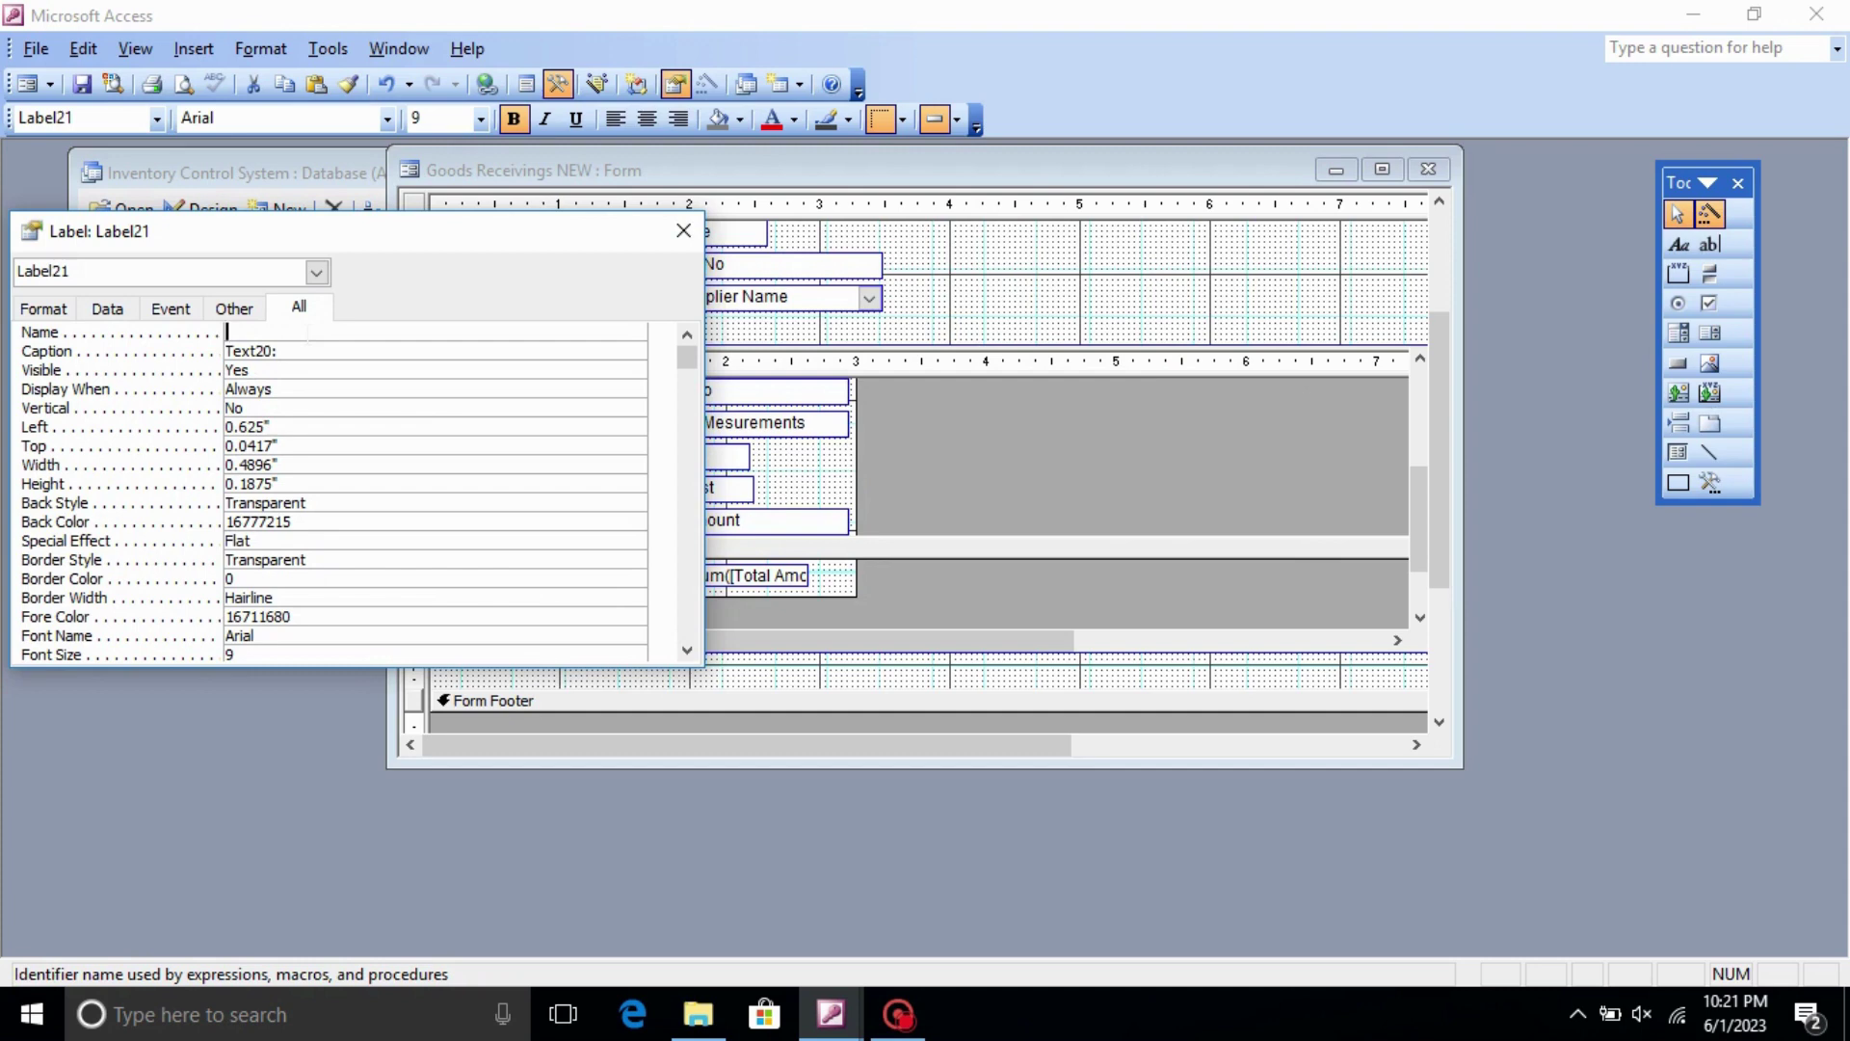
text(GRN Subtotal)
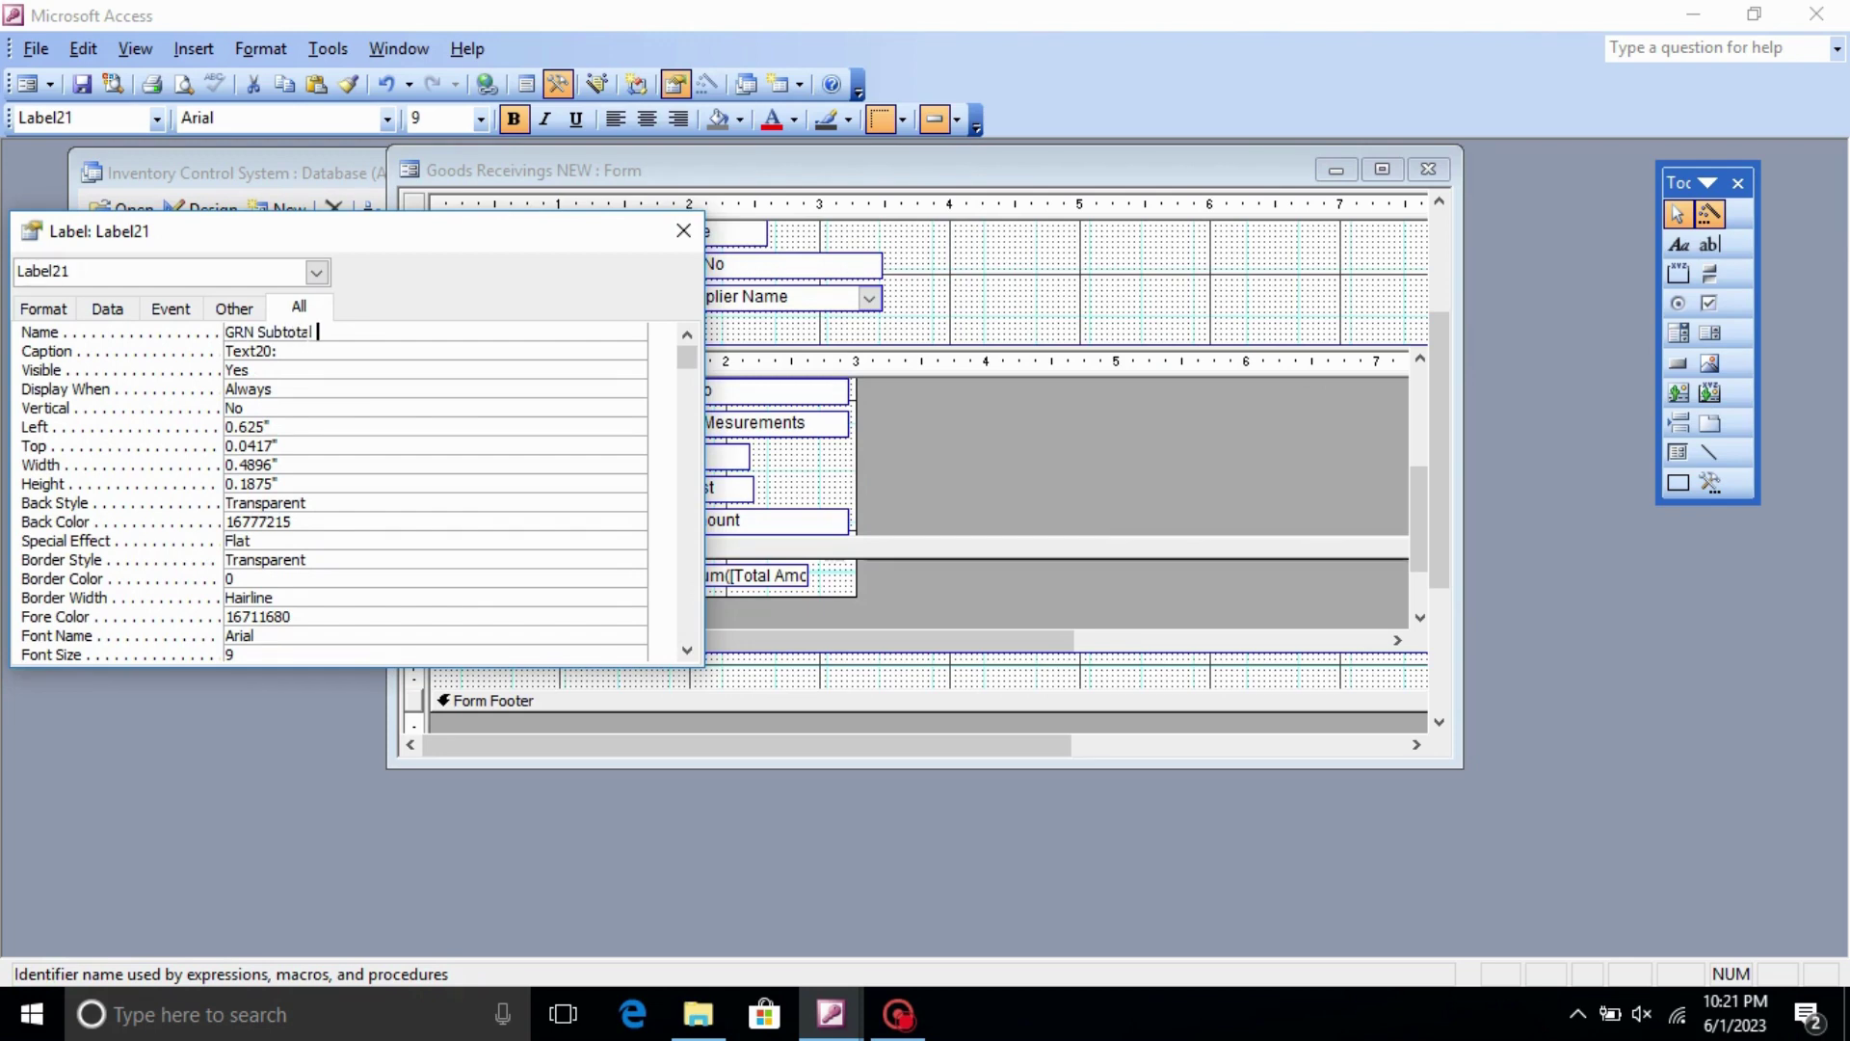
text( Amount Label)
- Set the subtotal label's caption to "GRN Subtotal Amount:"
click(310, 353)
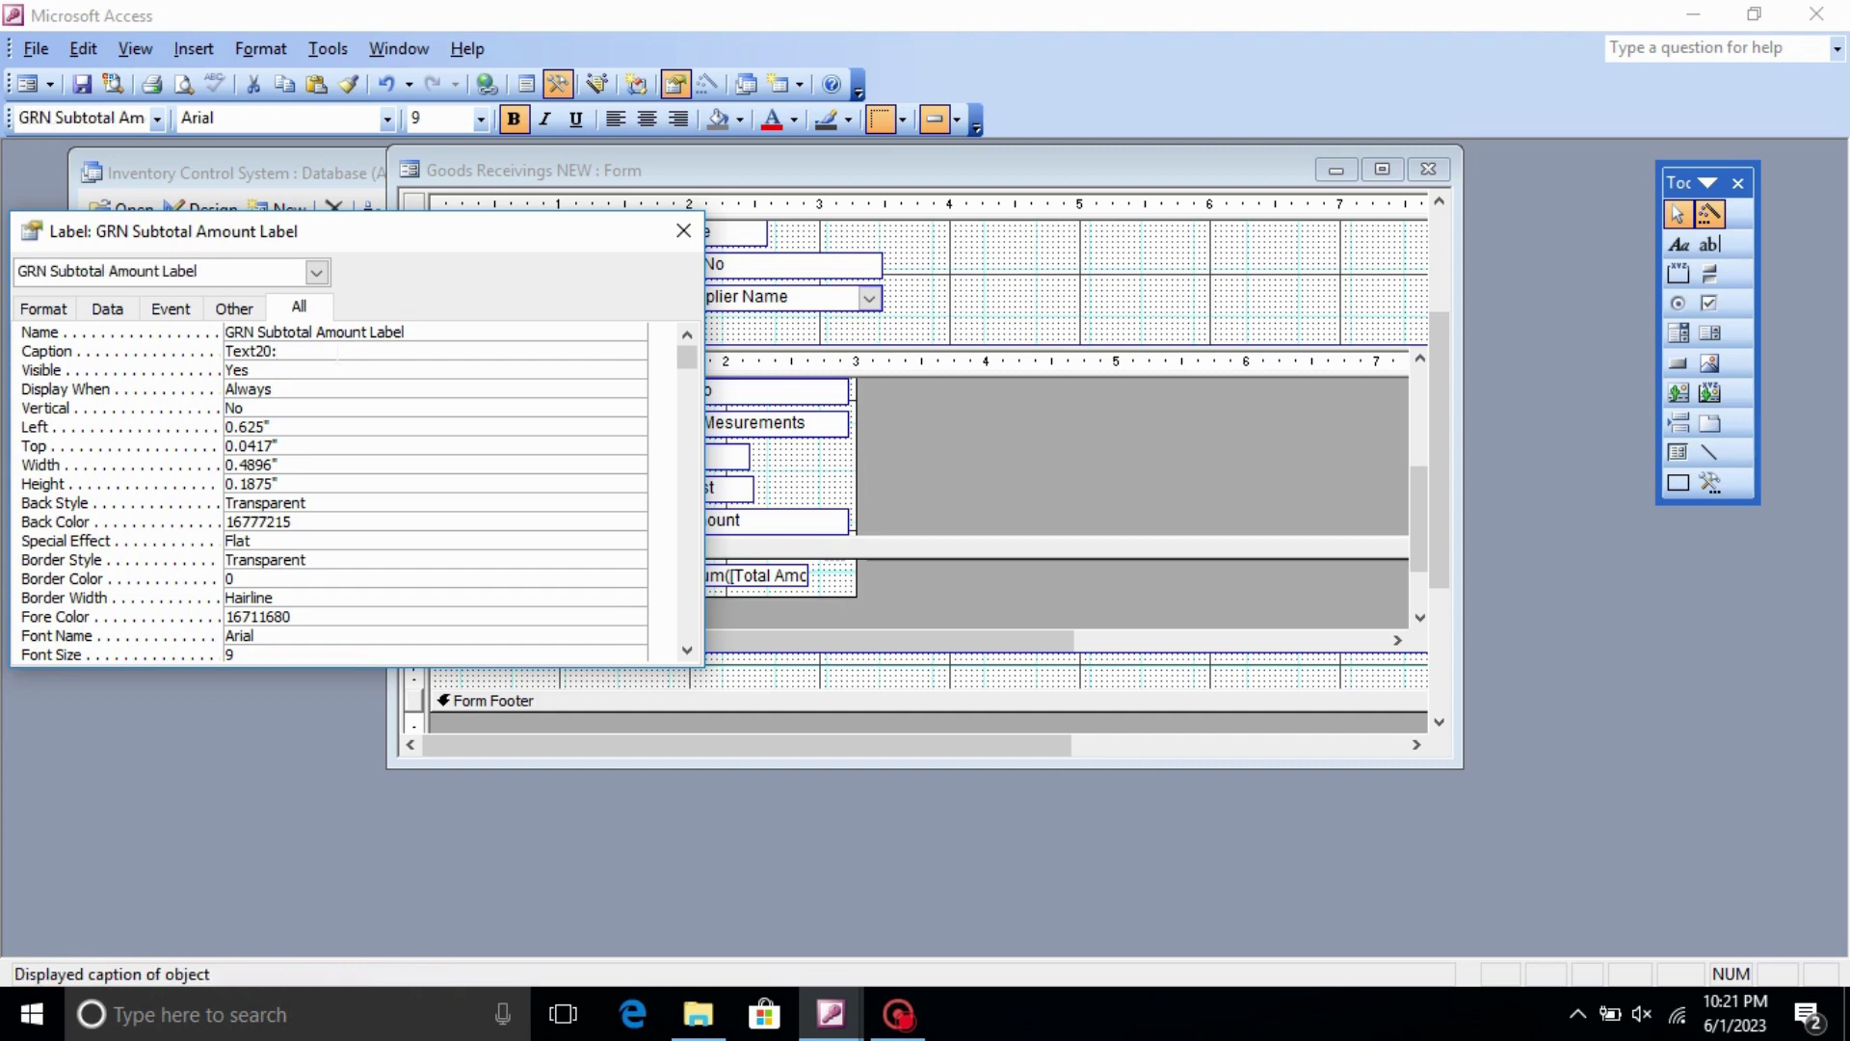
key(BackSpace)
key(BackSpace)
key(BackSpace)
key(BackSpace)
key(BackSpace)
key(BackSpace)
text(GRN Subtotal Amount:)
key(Return)
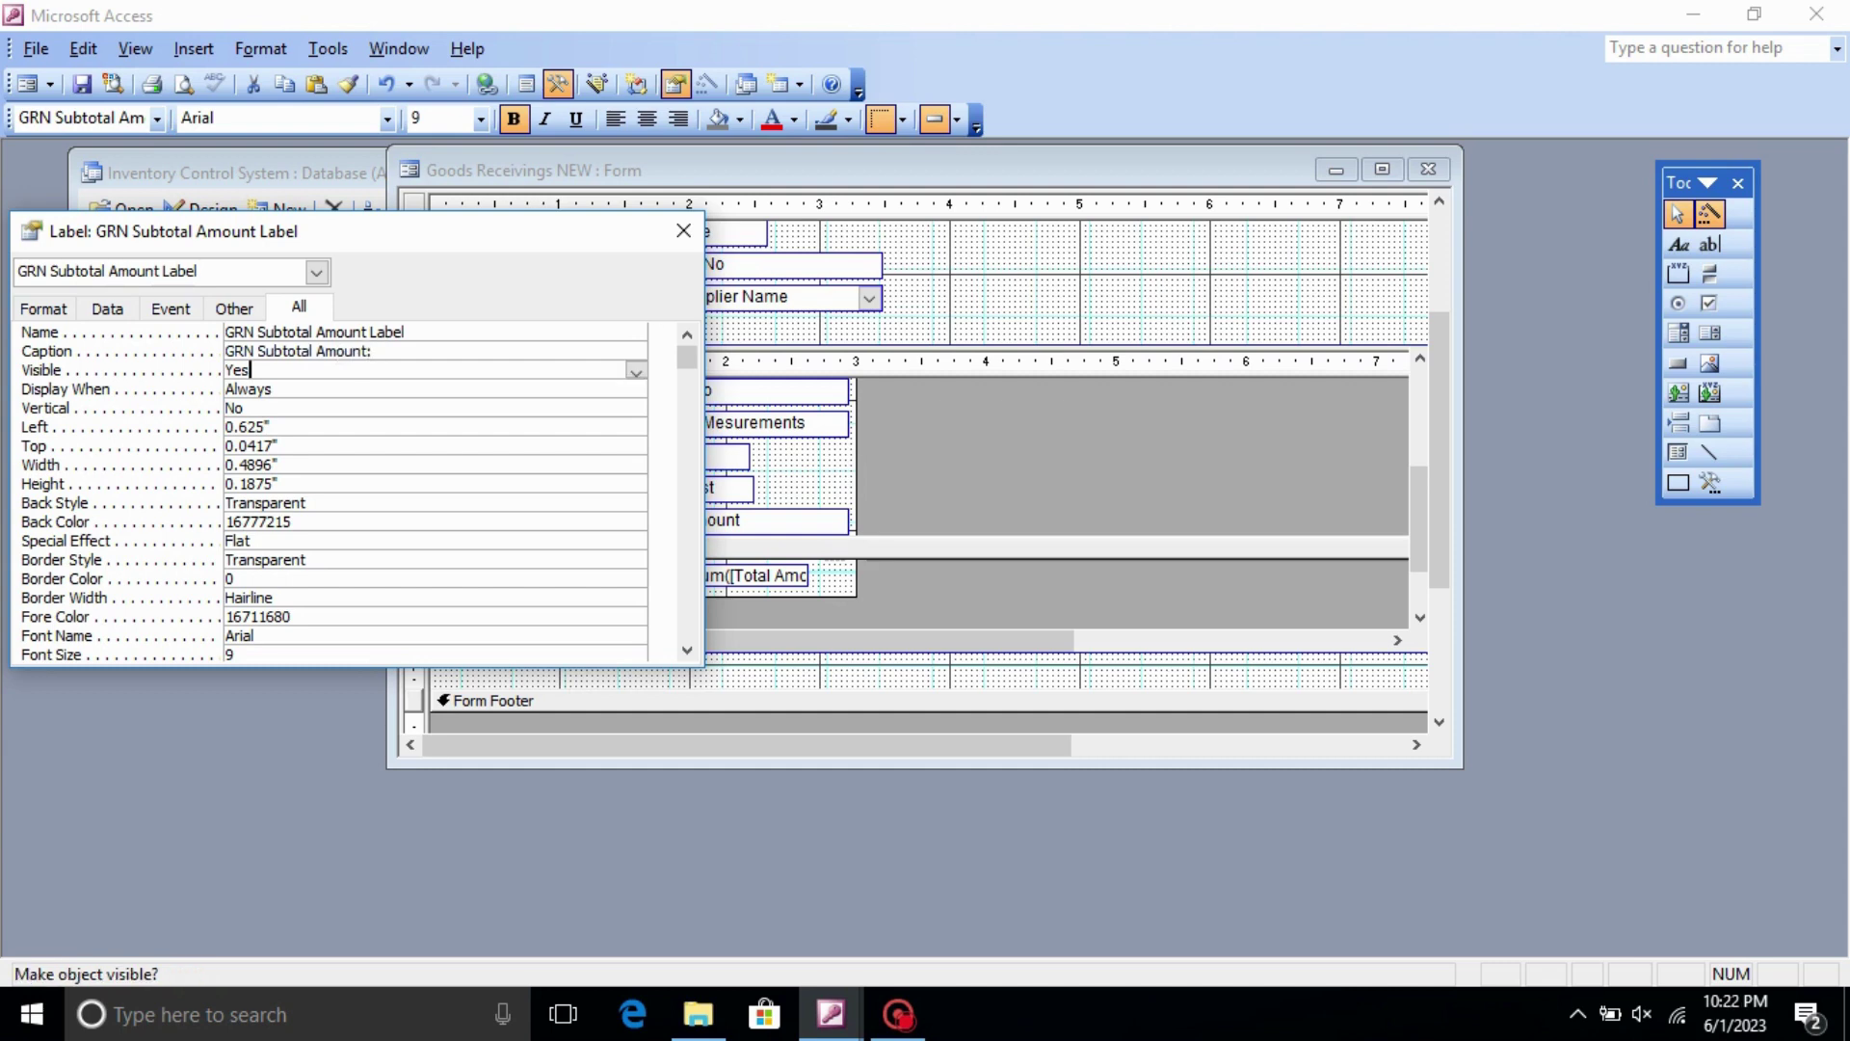
- Close the label's properties and the Goods Receivings NEW form, saving the design changes to GRN Subform
click(685, 231)
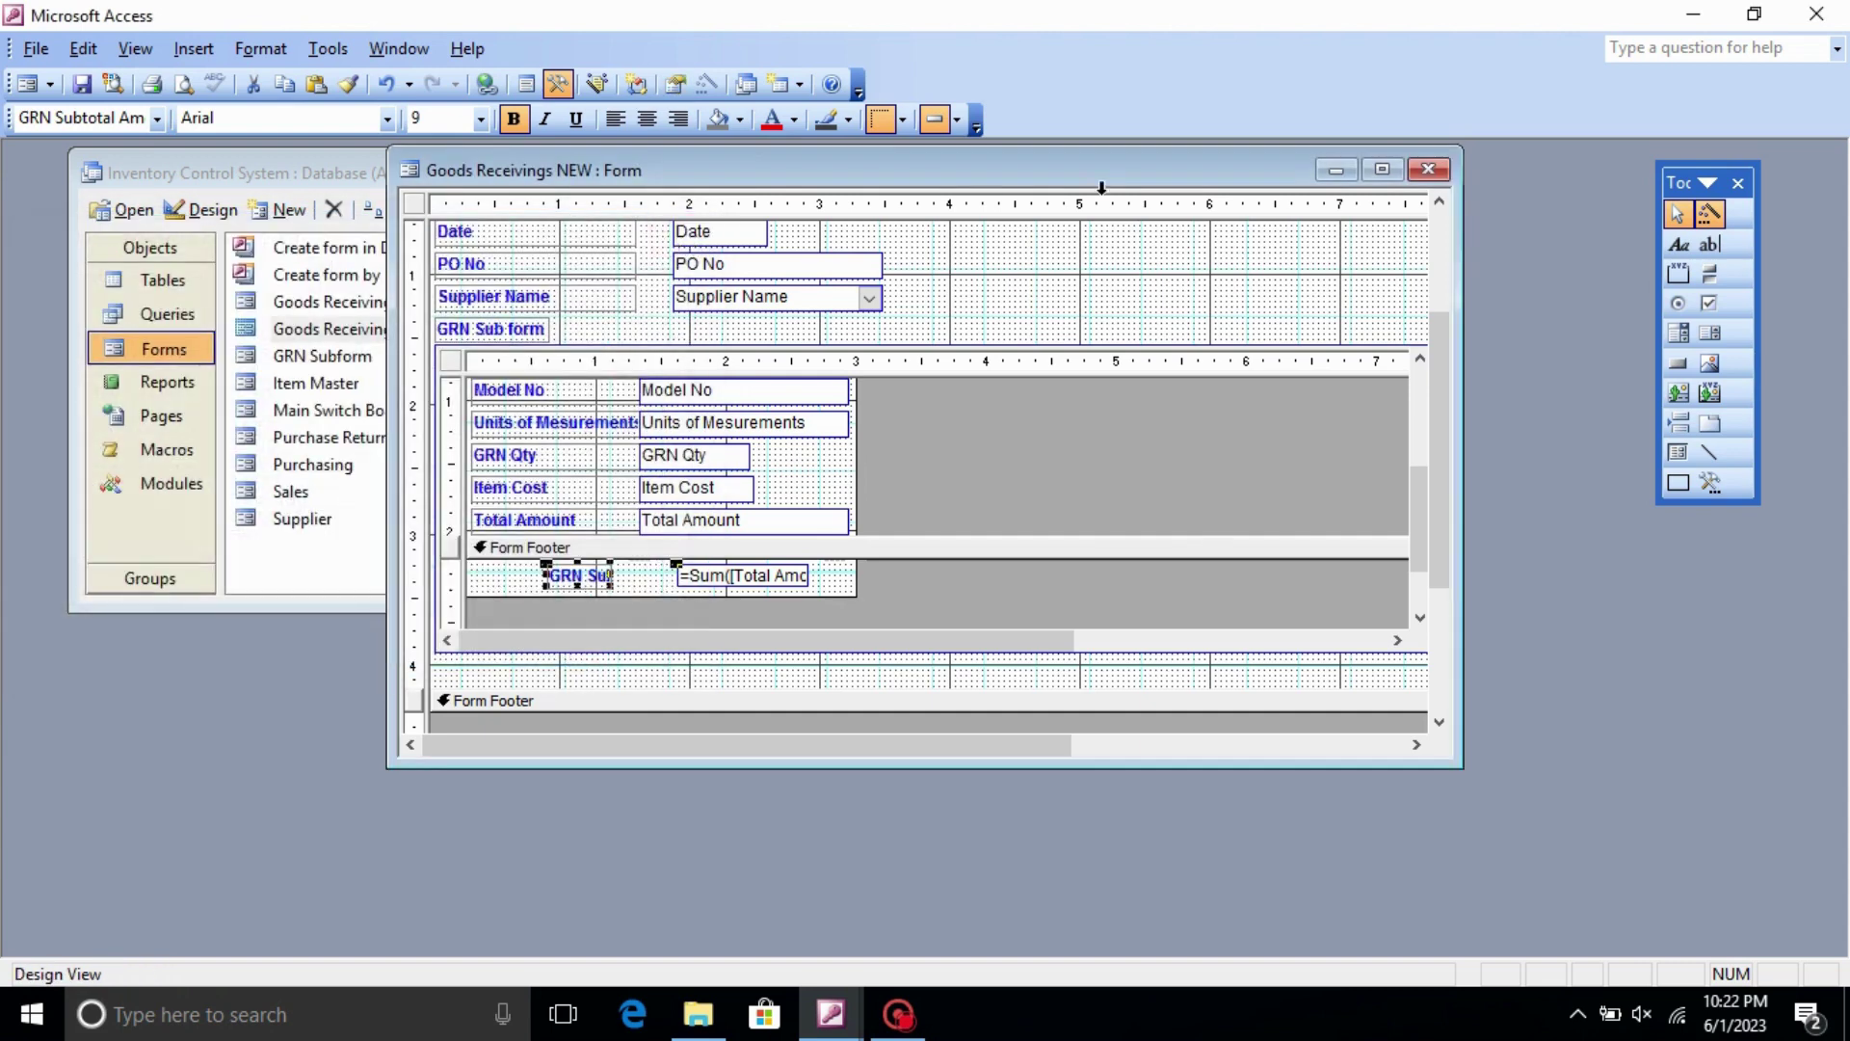
click(1445, 169)
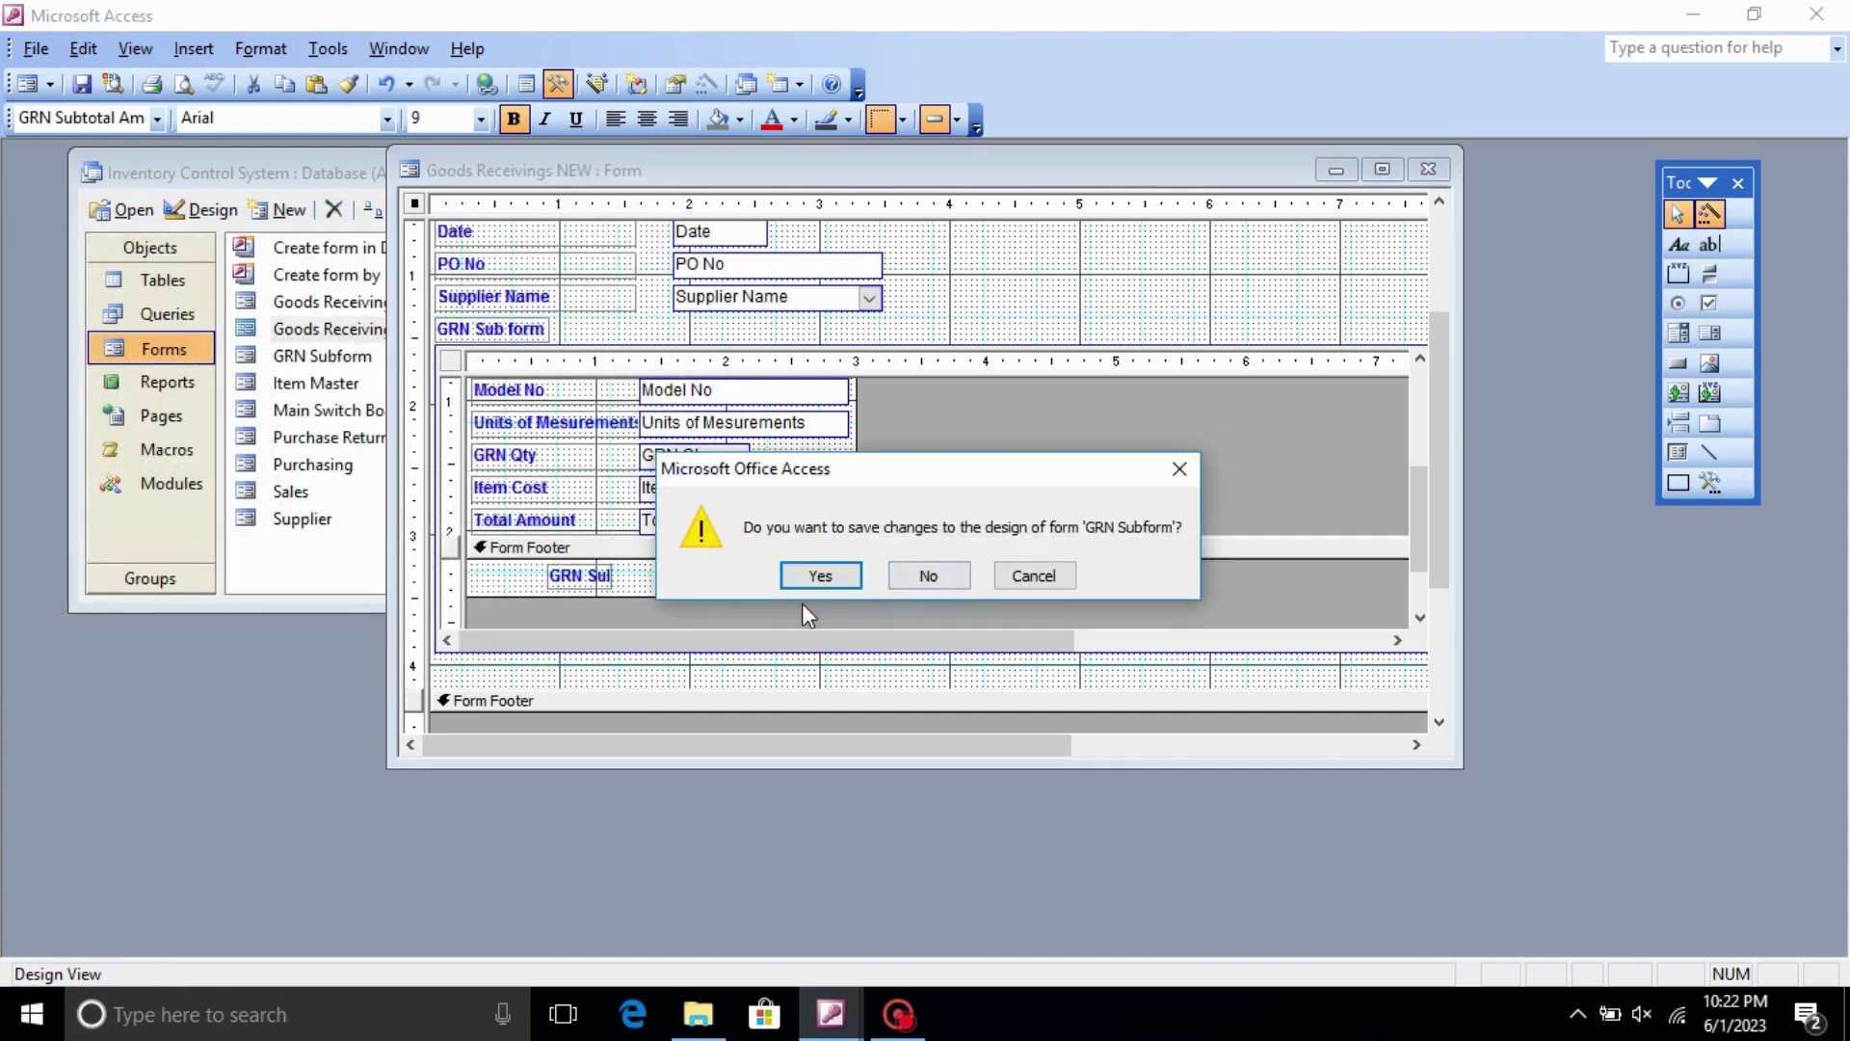
click(815, 577)
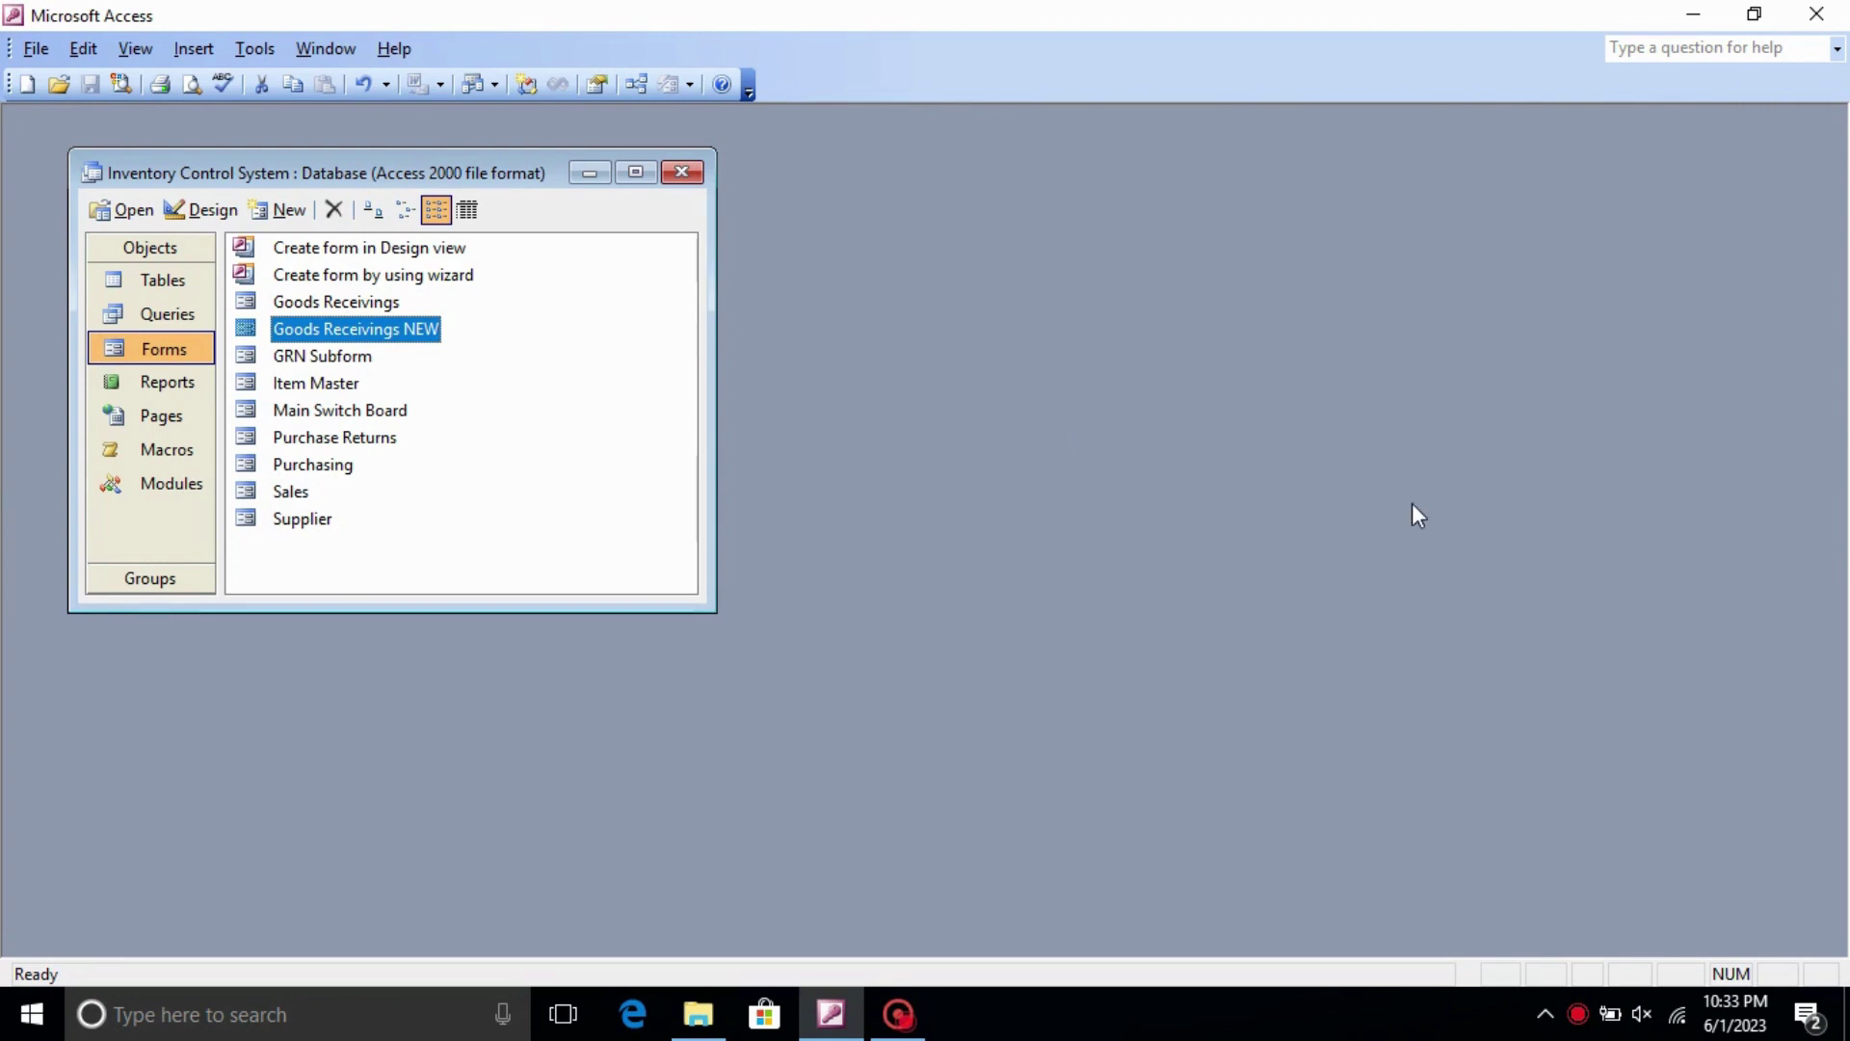
- Open the Goods Receivings NEW form in Design view and add a text box to the main form's Detail section below the subform
double_click(380, 331)
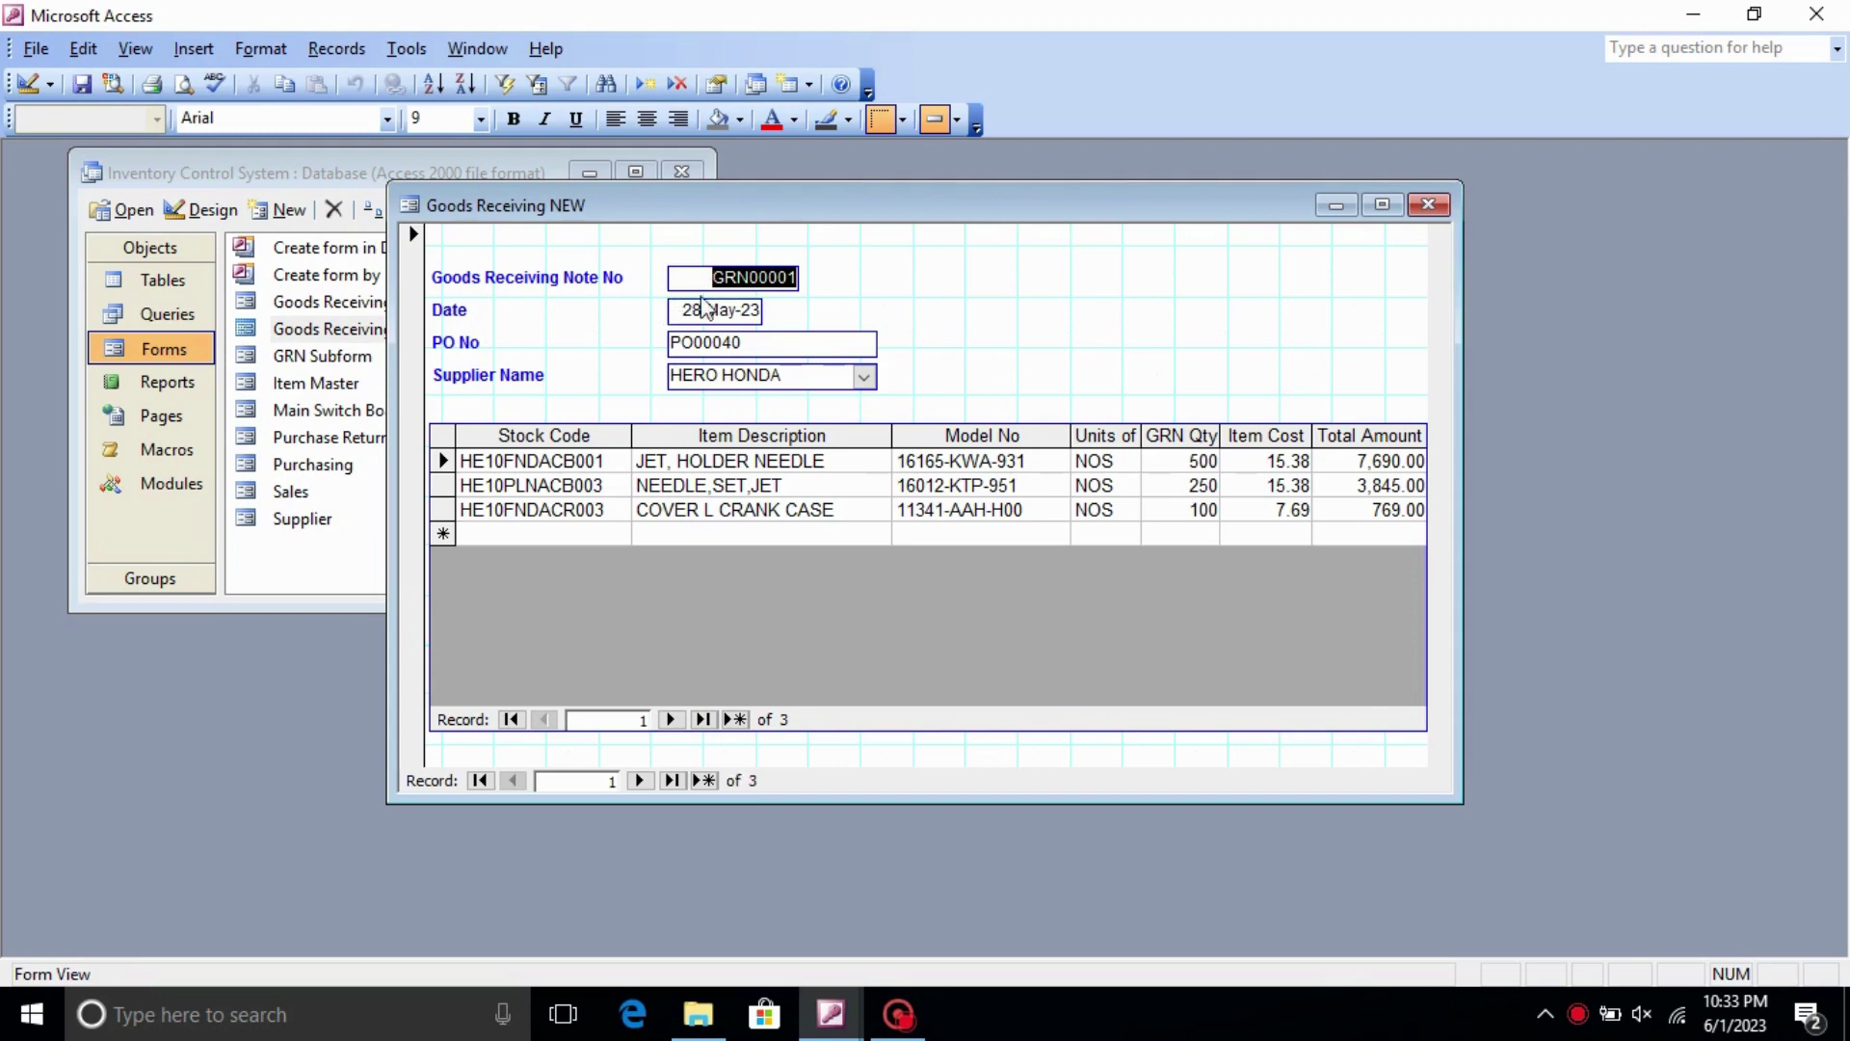
right_click(735, 203)
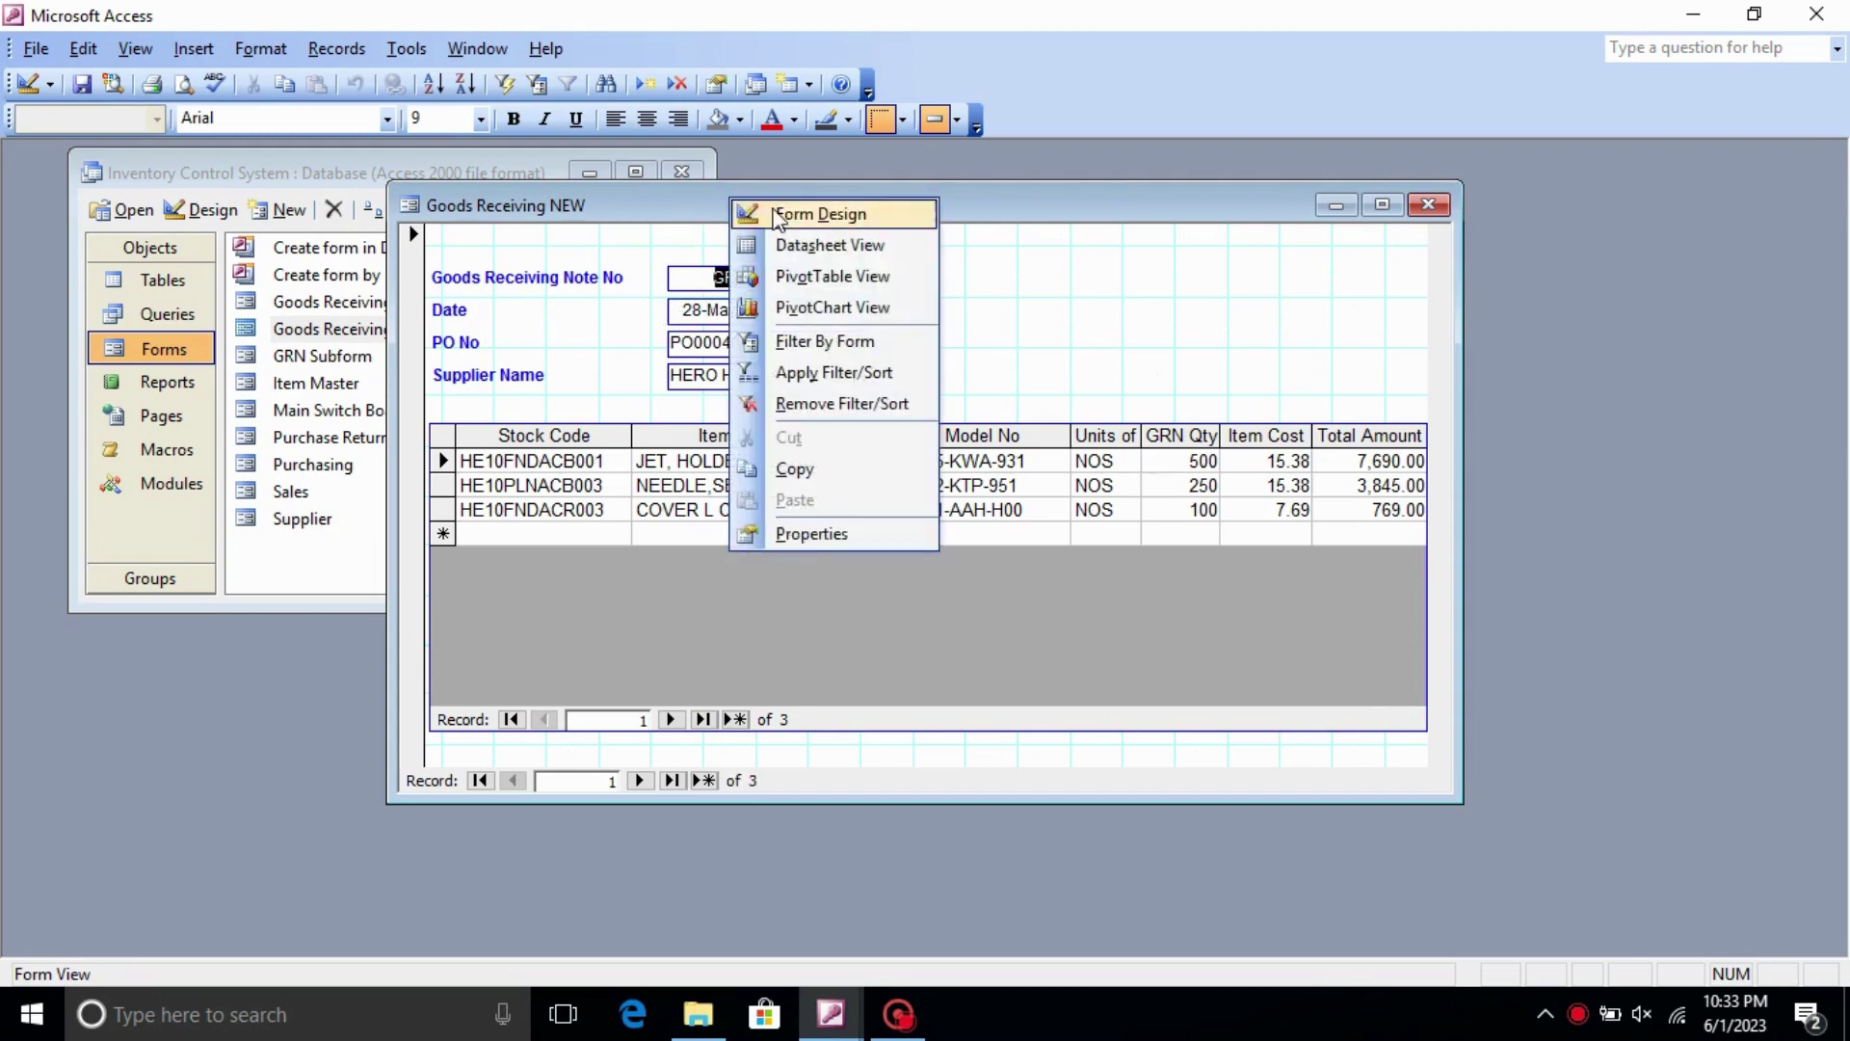
click(838, 222)
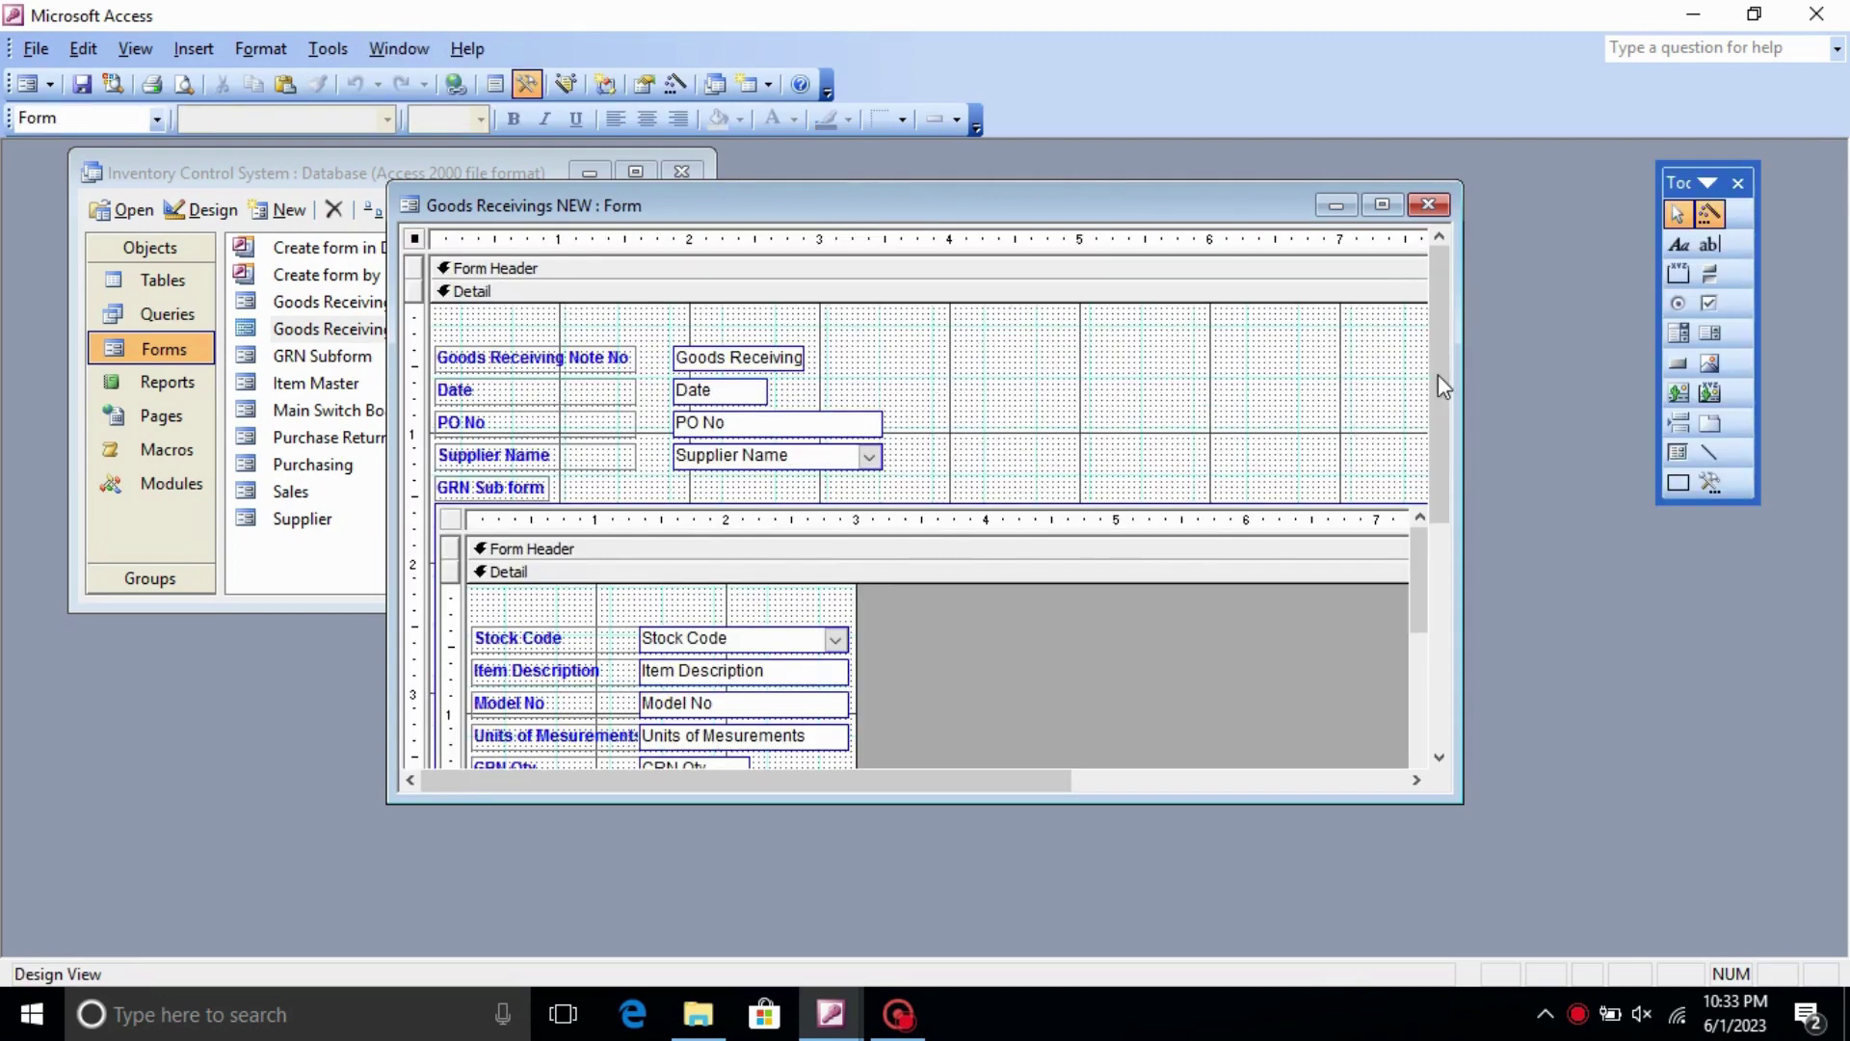
drag(1443, 386, 1421, 559)
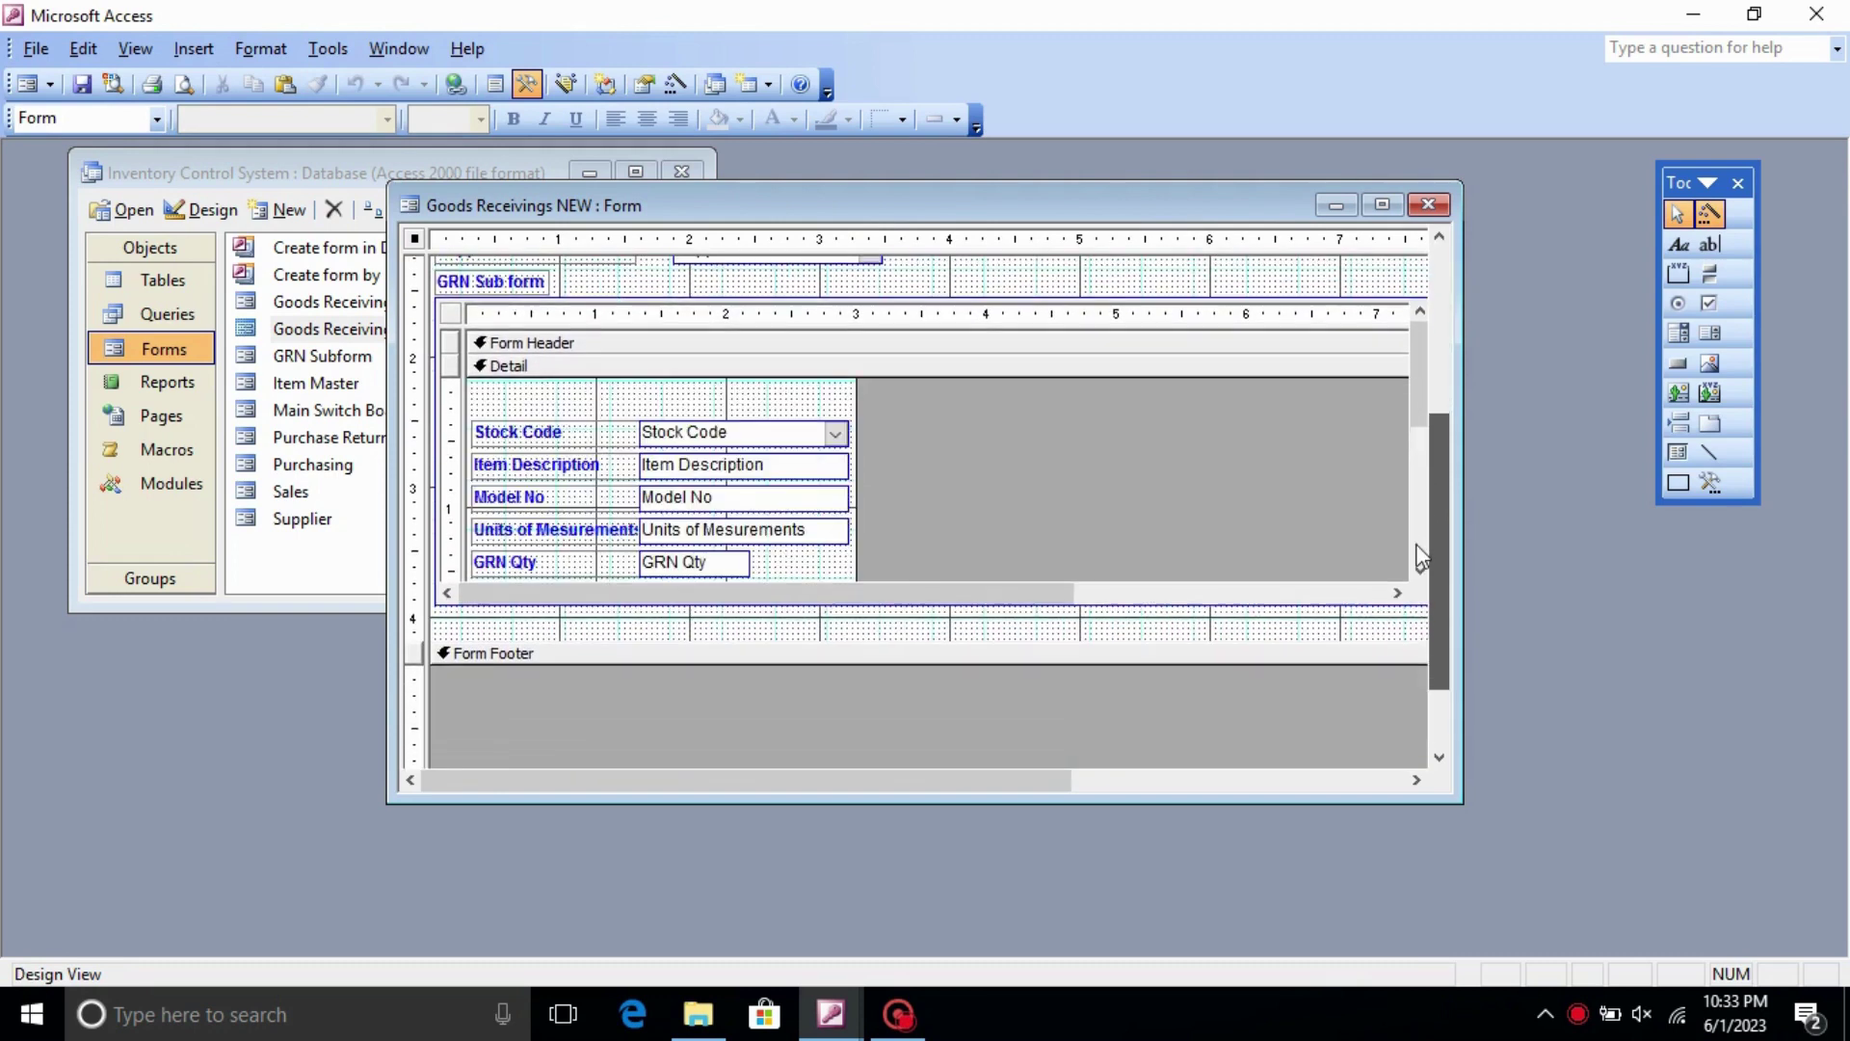
drag(998, 781, 1194, 800)
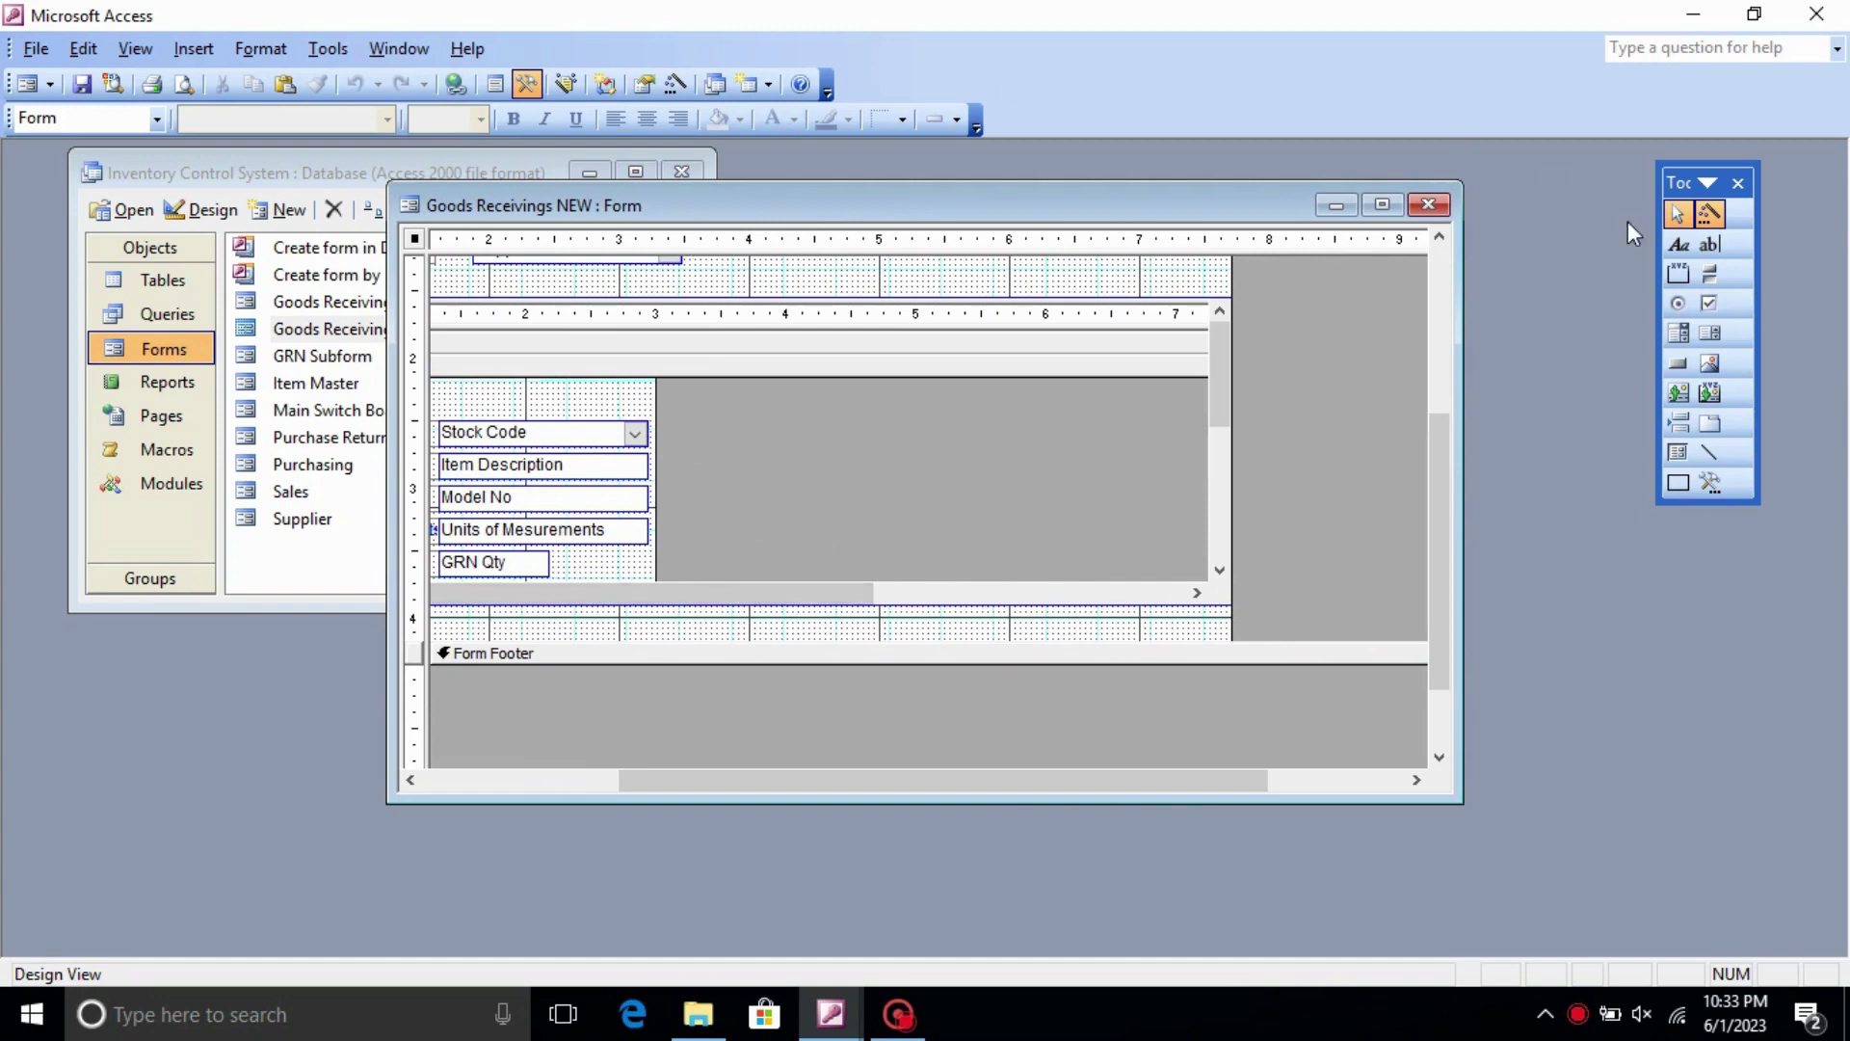
click(1710, 244)
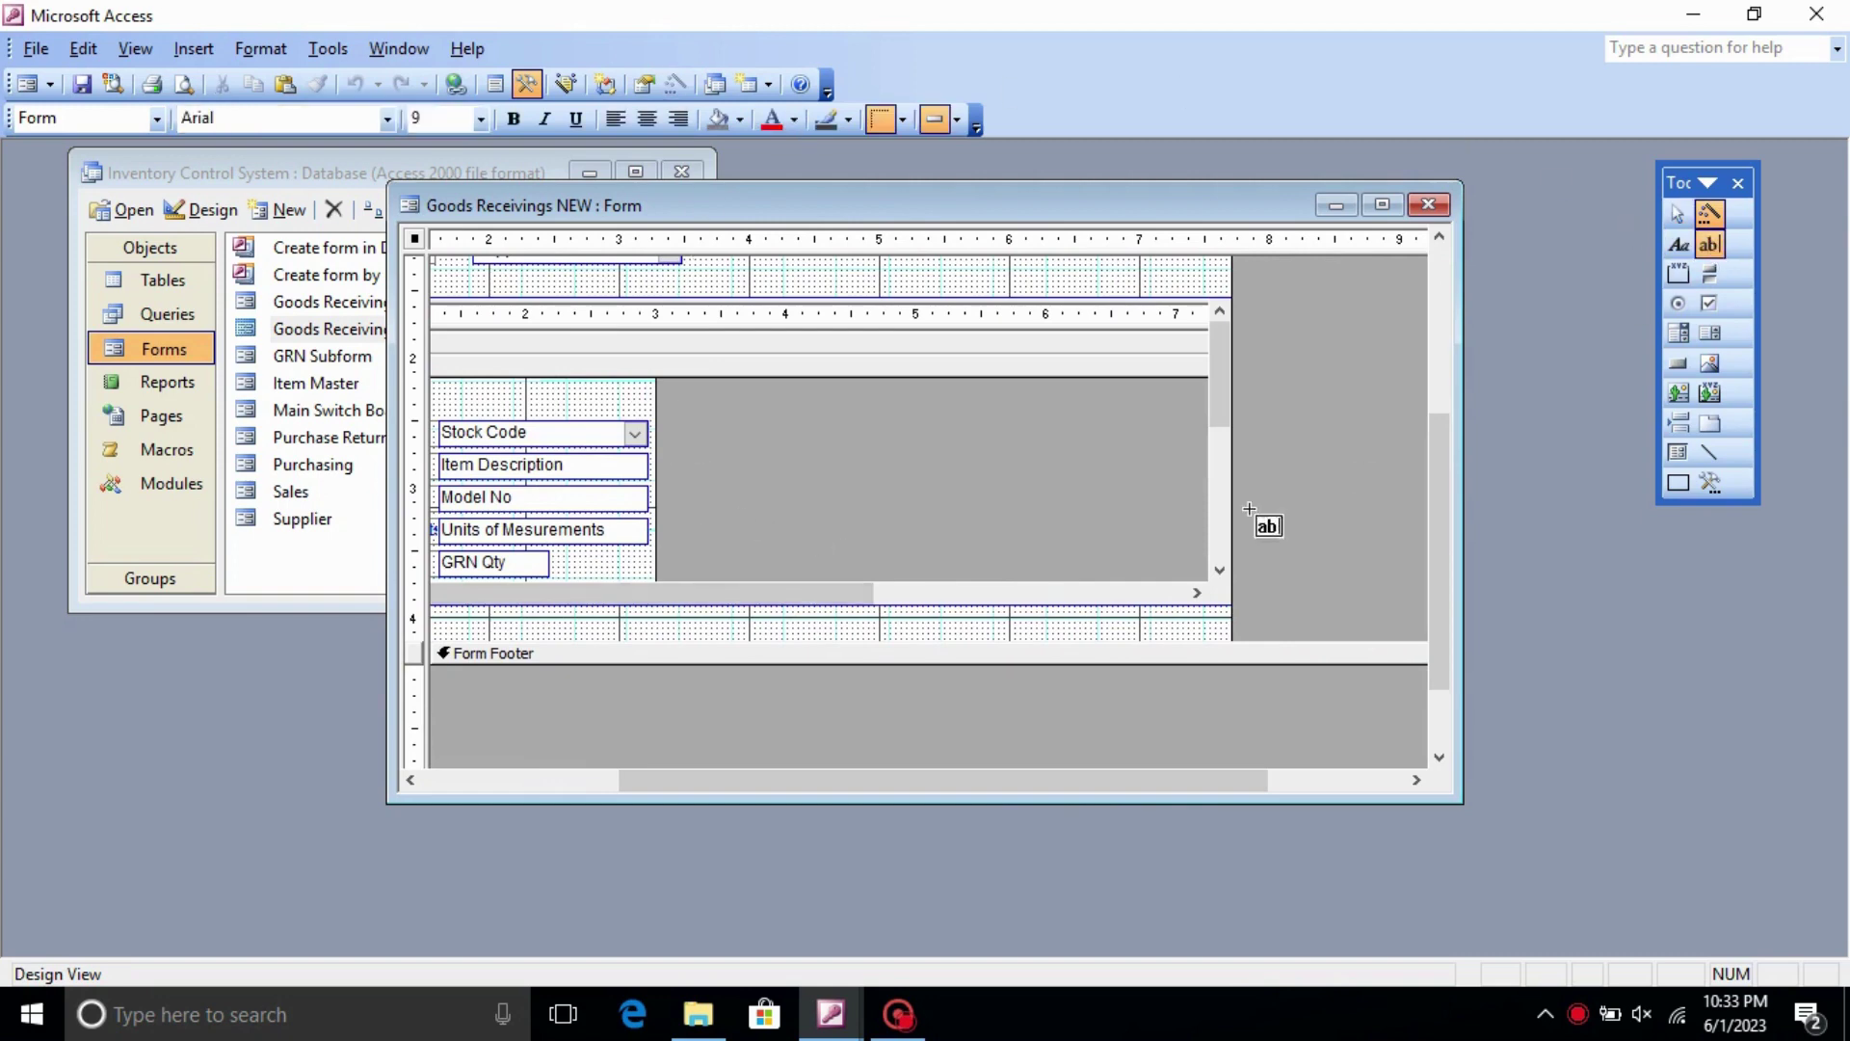
click(1042, 606)
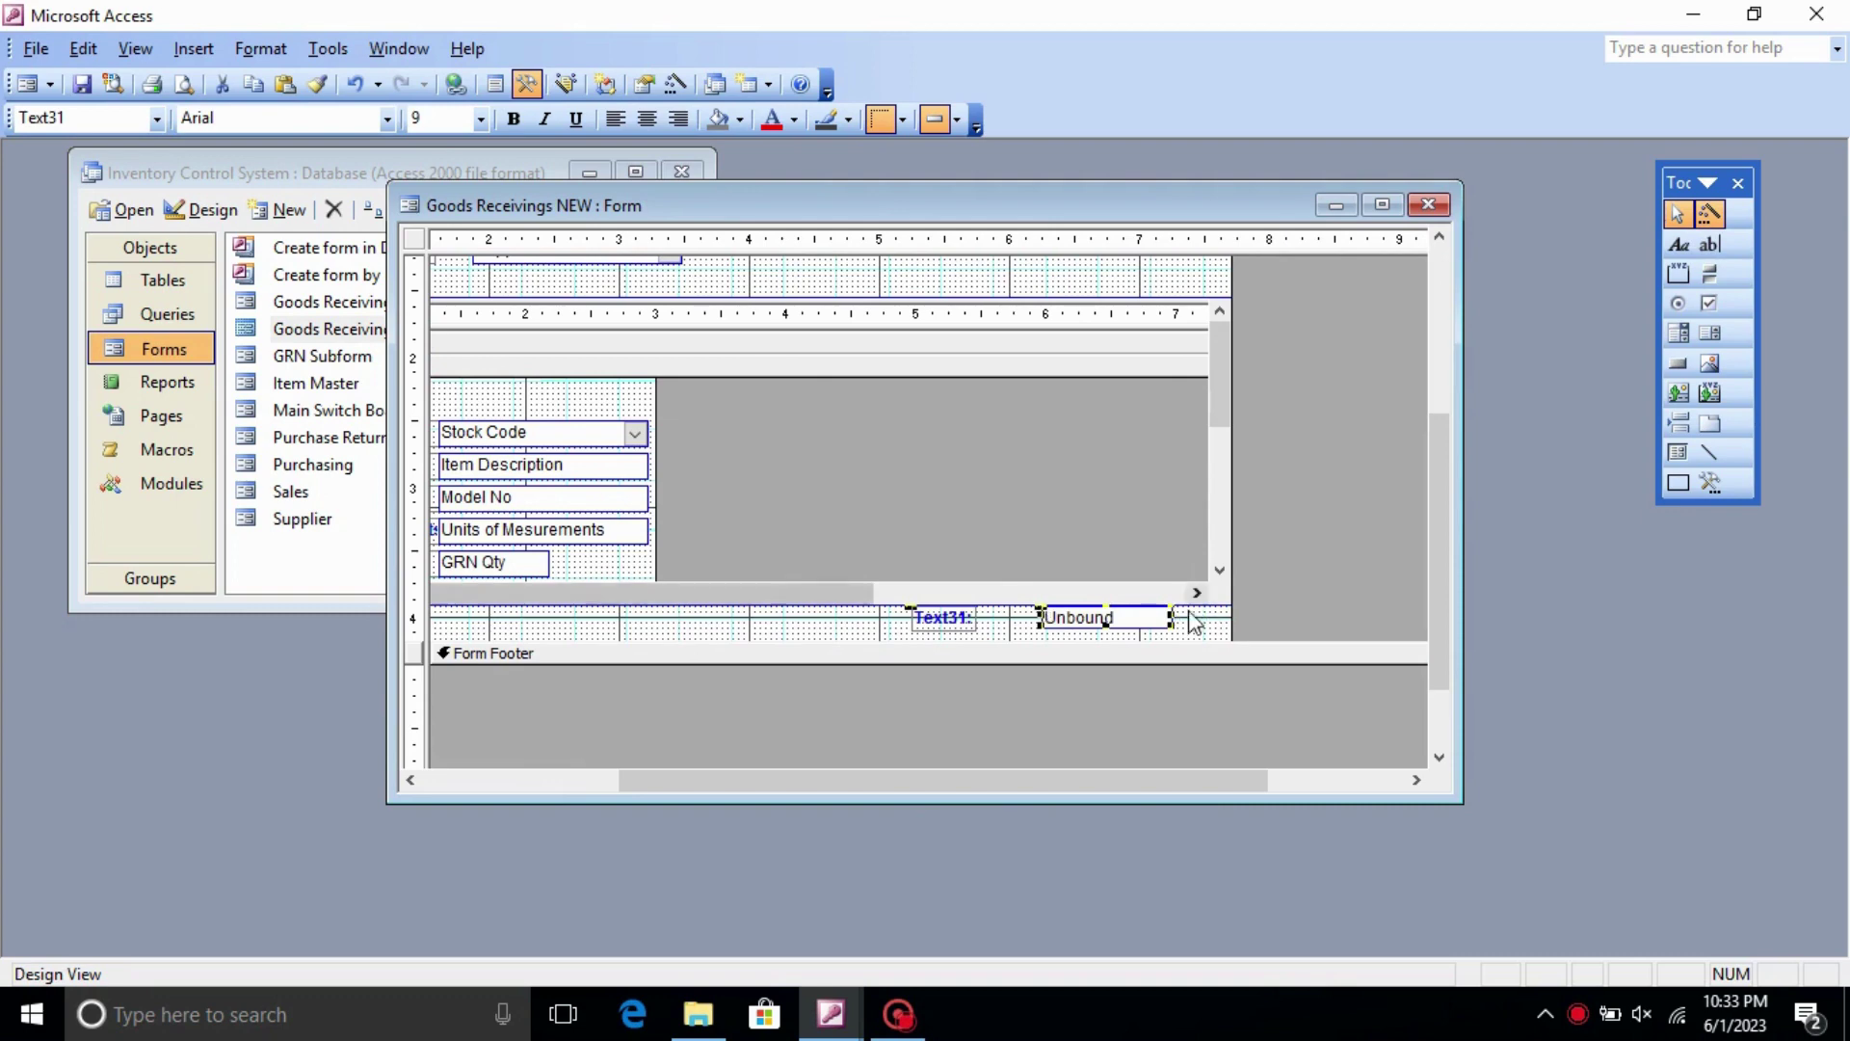
- Name the new text box below the subform GRNSubtotal
right_click(1115, 617)
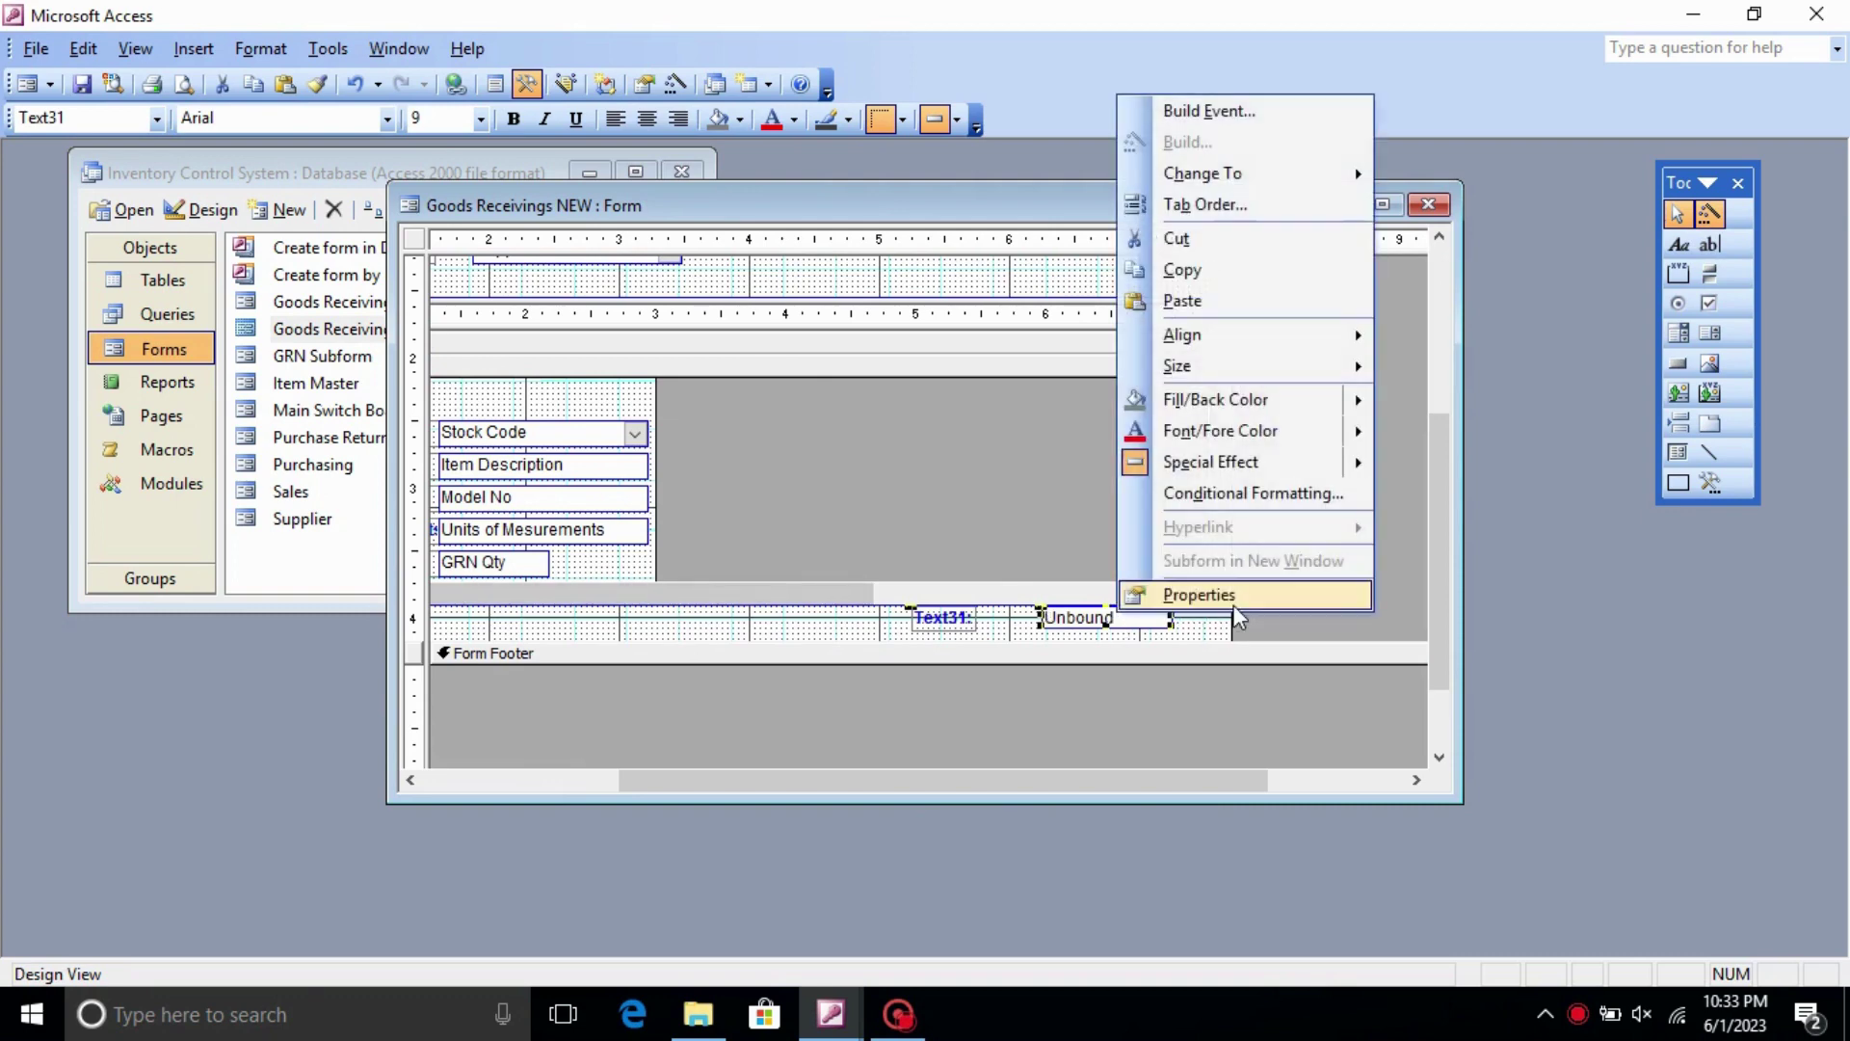
click(1235, 602)
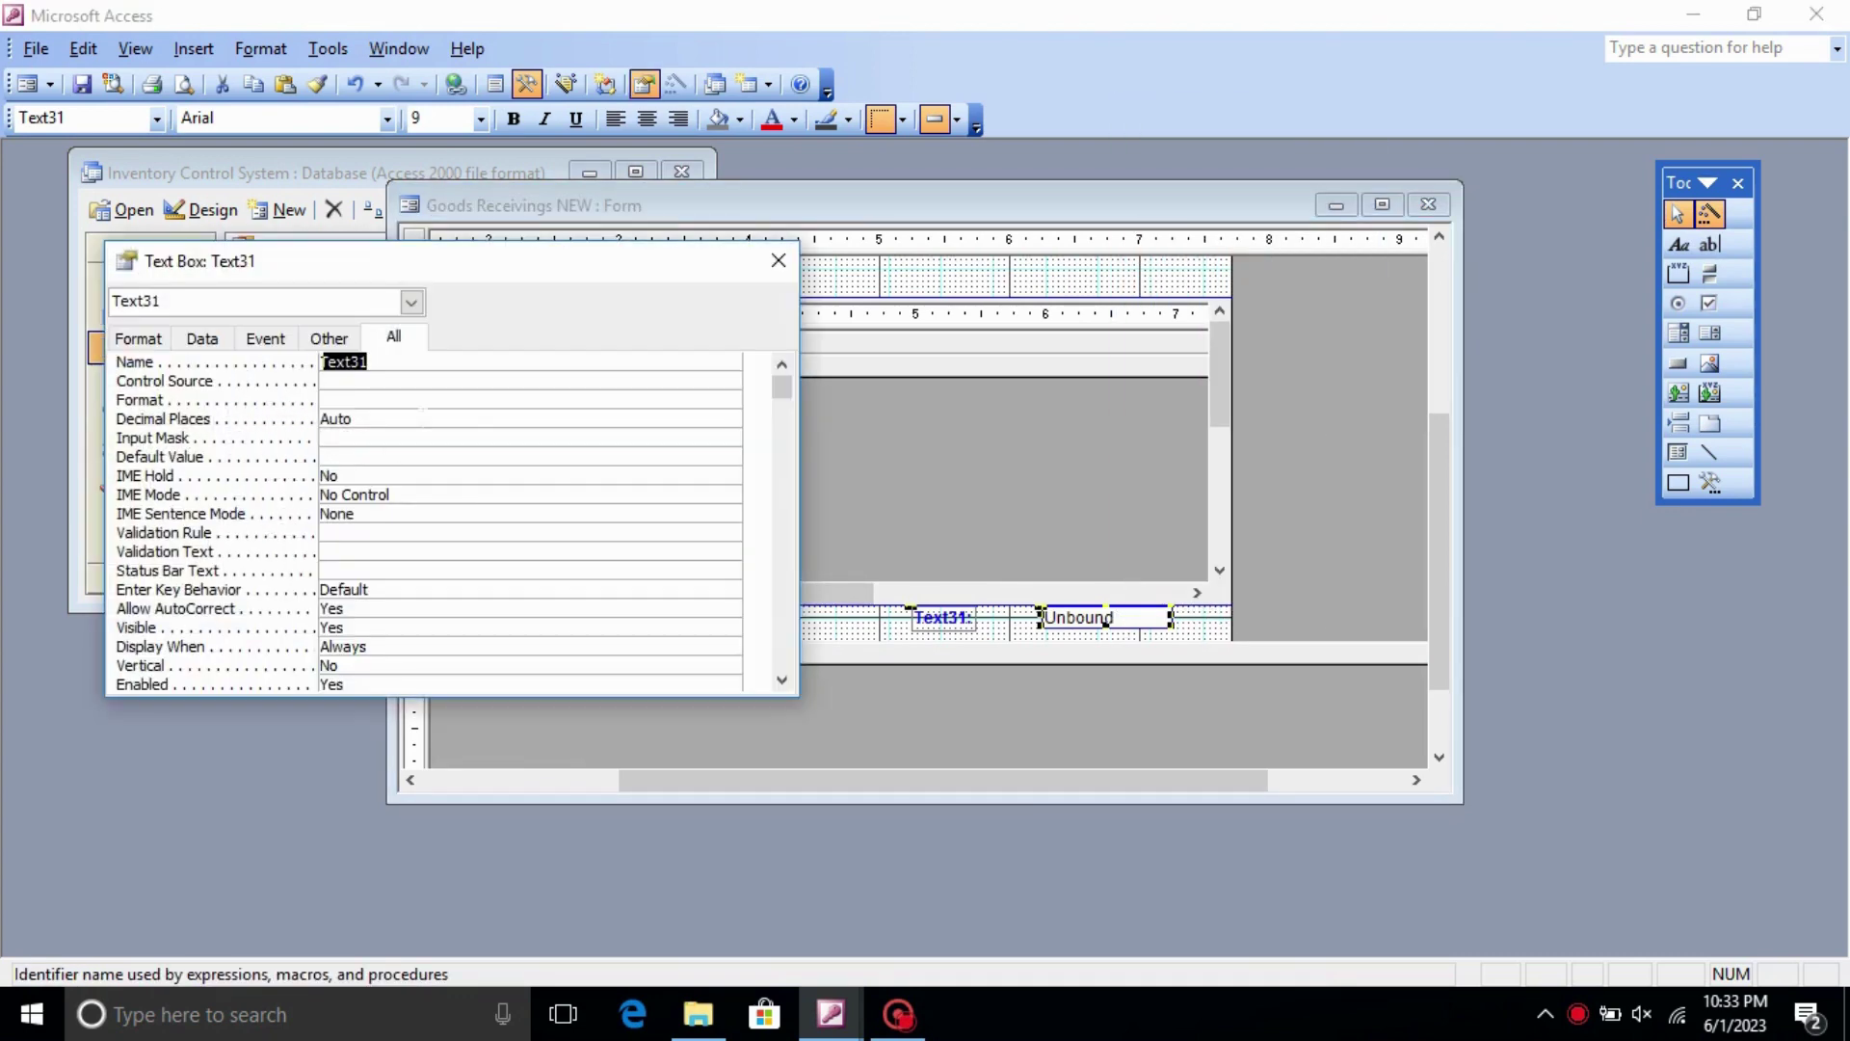
click(397, 368)
key(BackSpace)
key(BackSpace)
key(BackSpace)
key(BackSpace)
key(BackSpace)
key(BackSpace)
text(GRNSubtotal)
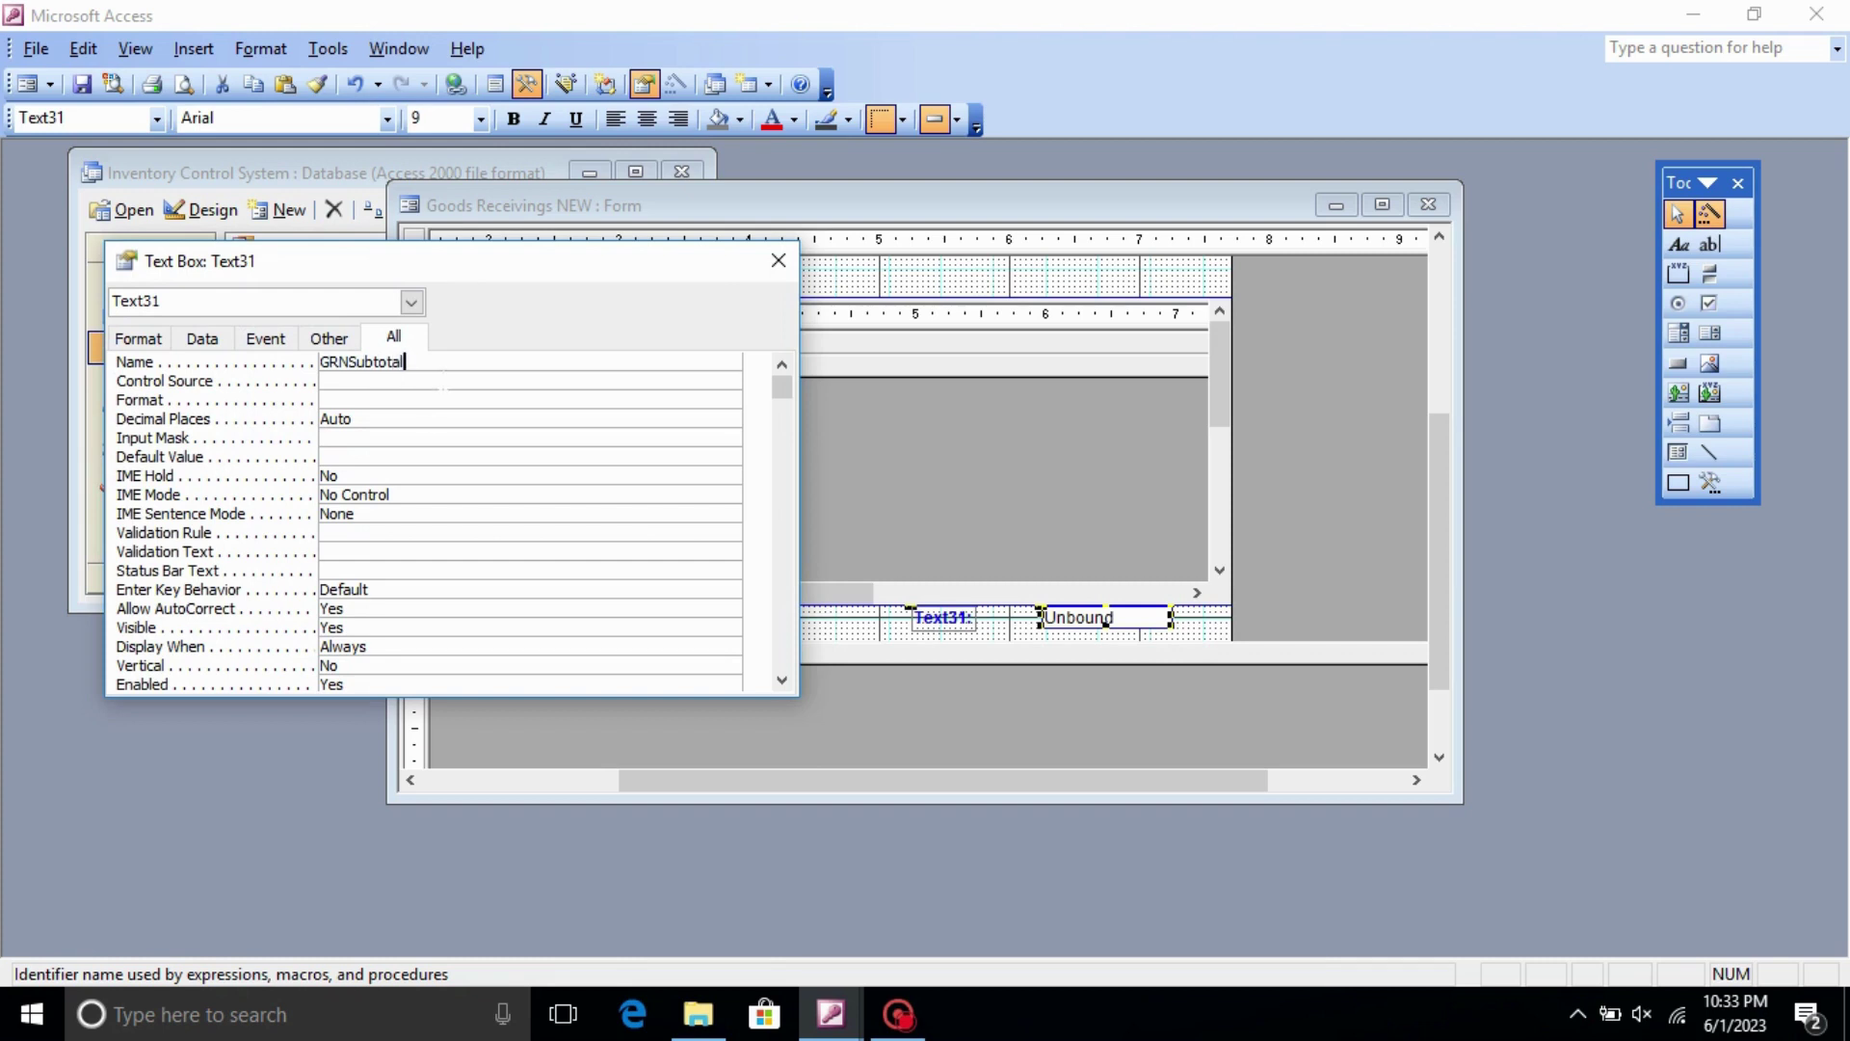
- Build the expression [GRN Sub Form].Form!GRNSubtotal as the main form text box's control source and close its properties
click(443, 381)
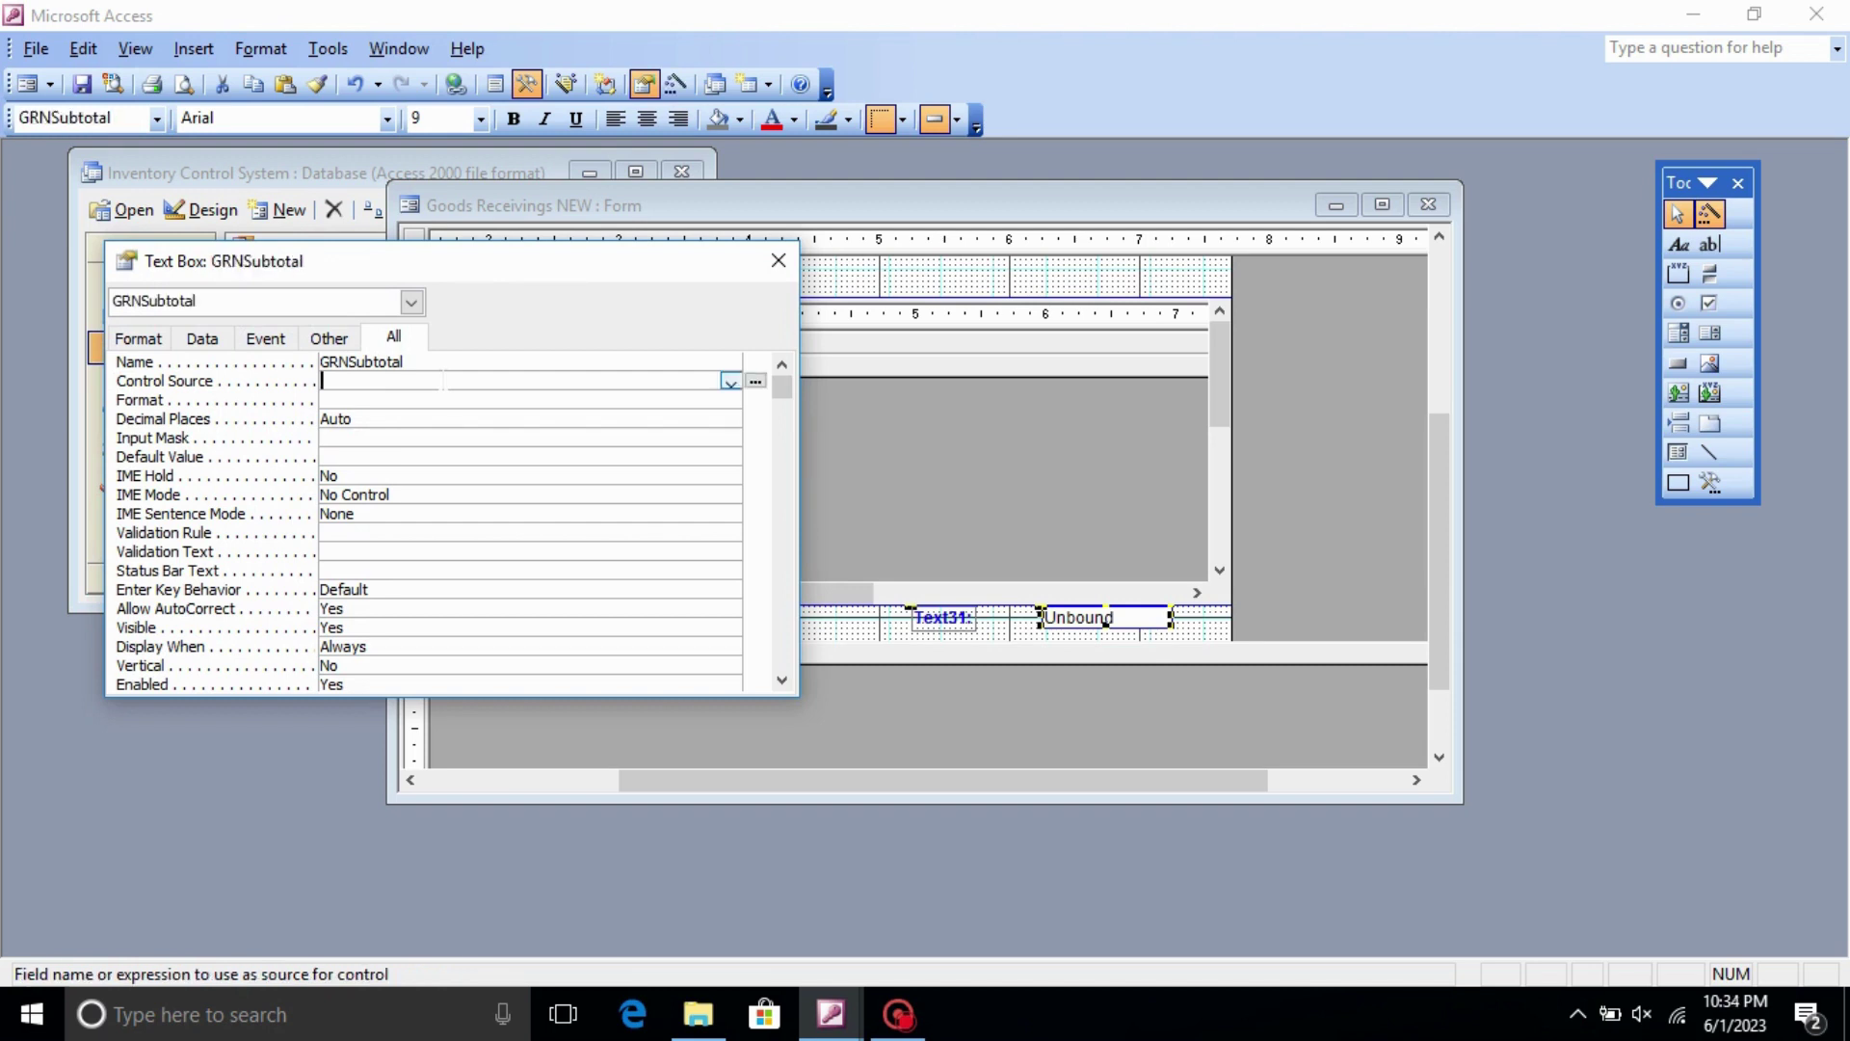
click(757, 382)
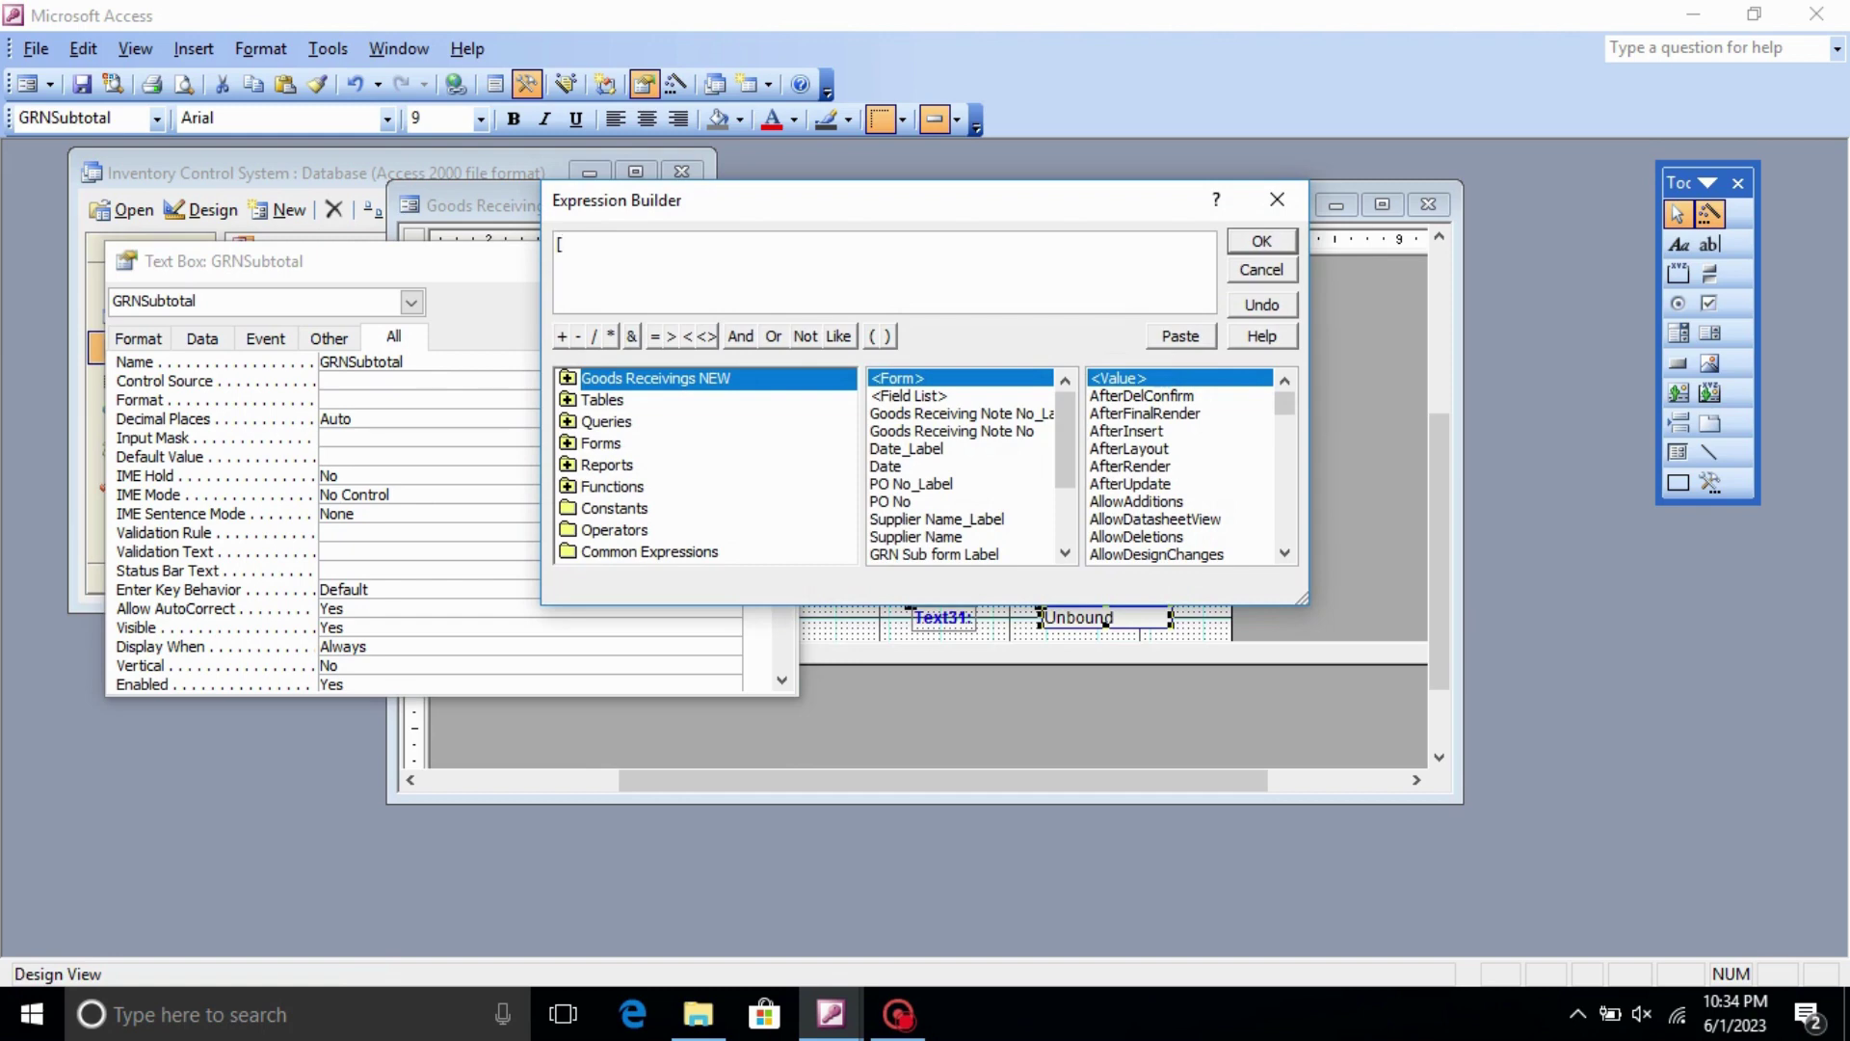
text(GRN Sub Form].Form!)
text(GRN)
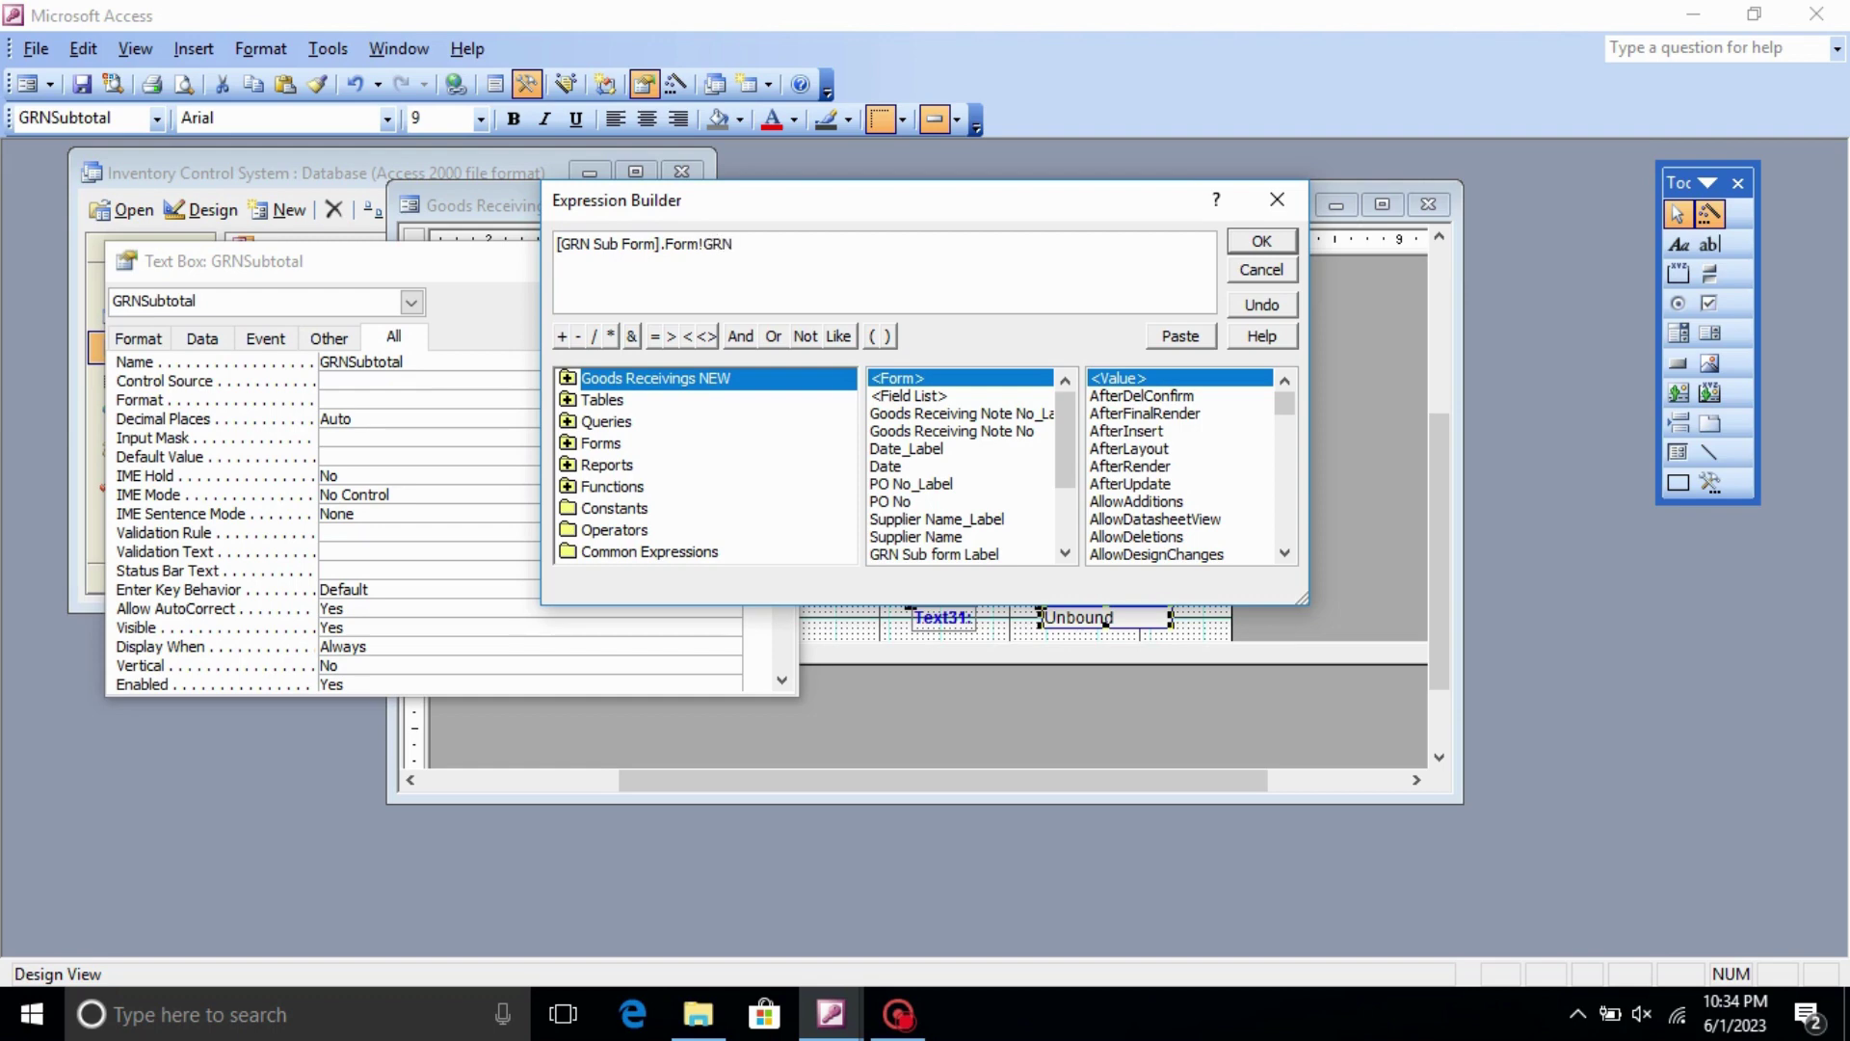
text(Subtotal)
click(1261, 242)
key(Return)
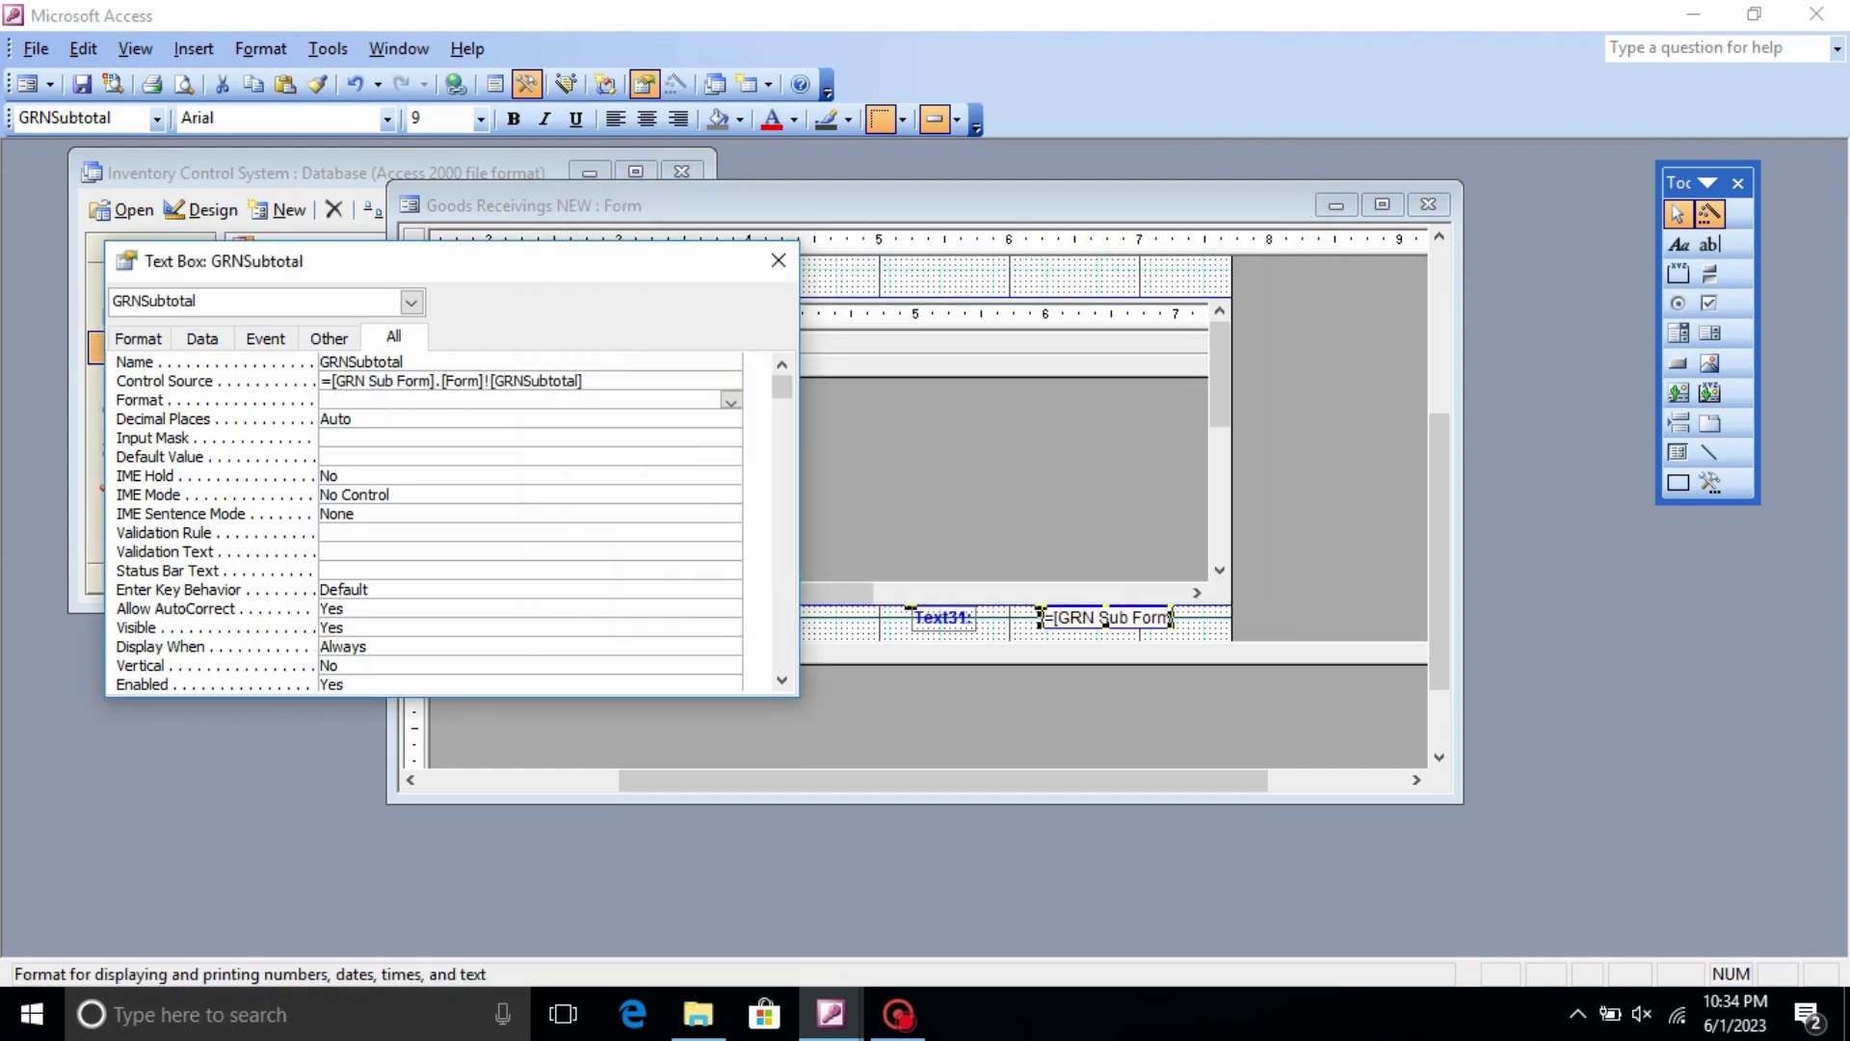
click(778, 261)
- Shift the text box and its label to the form's right edge, and name the label "GRN Grand Total Label"
click(925, 618)
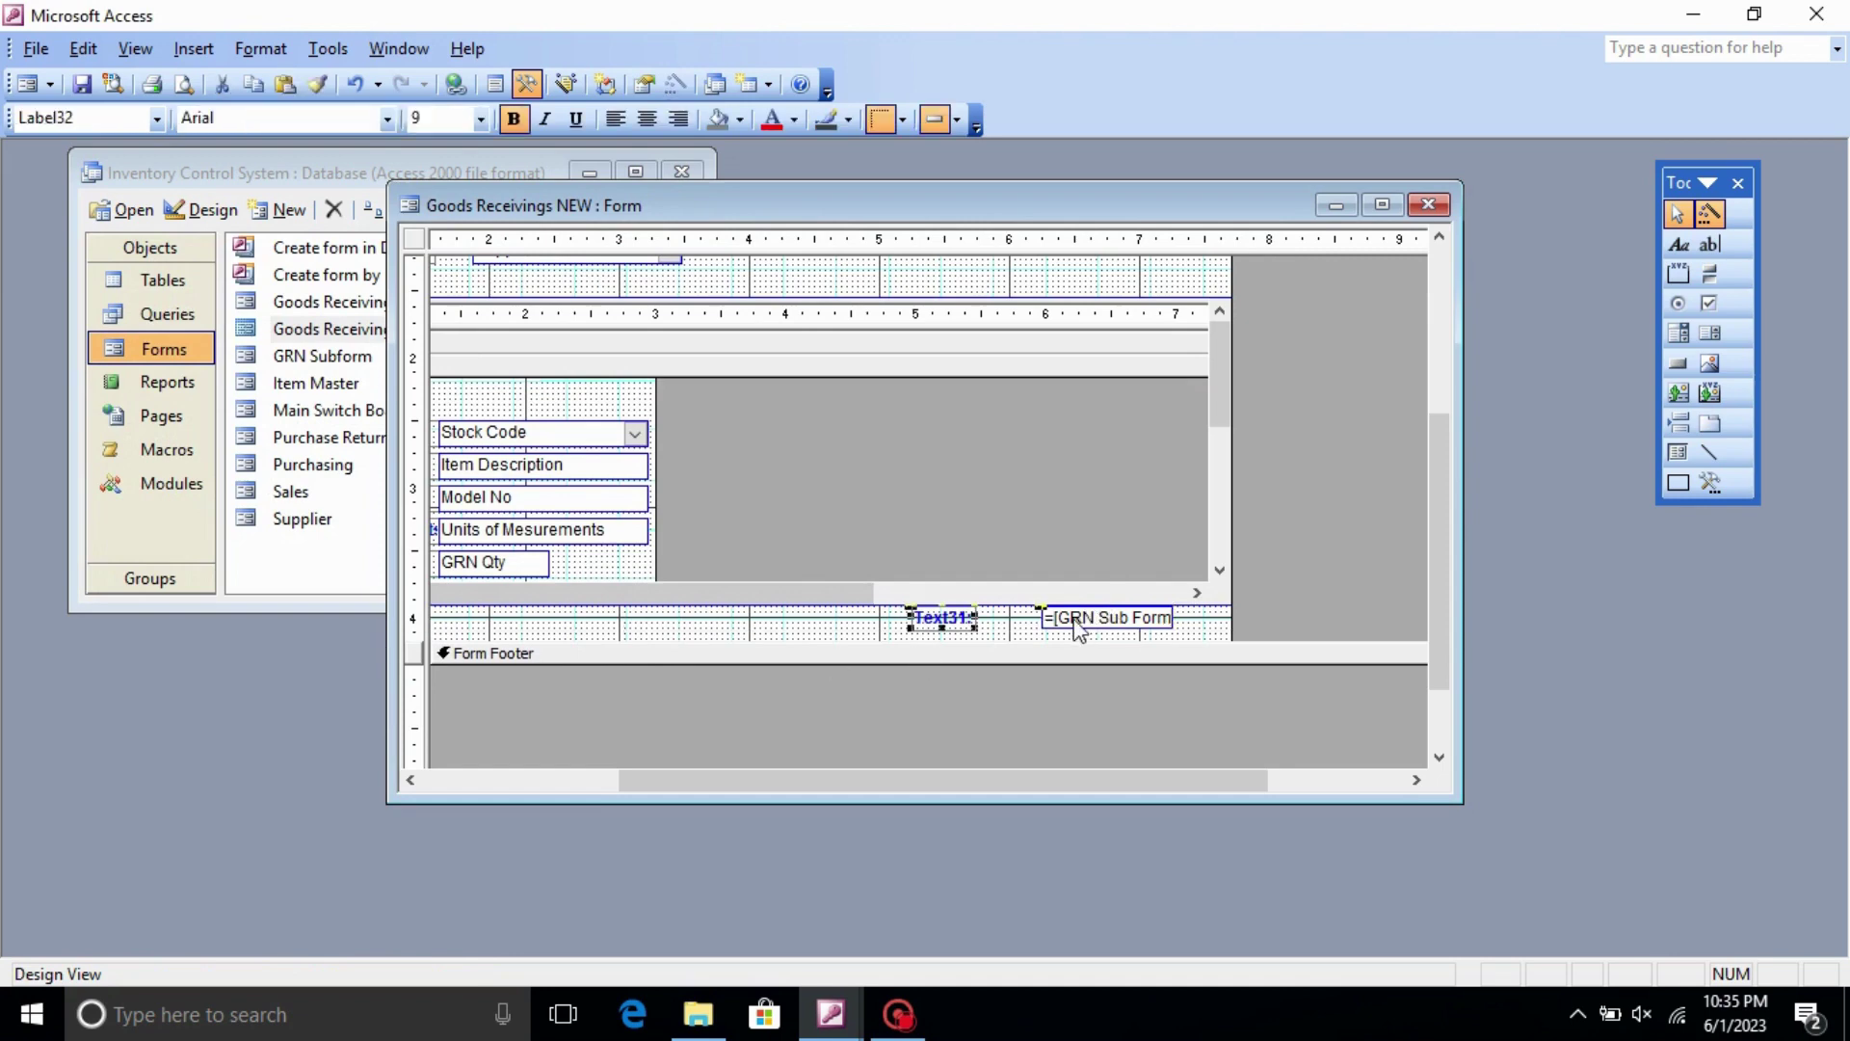
drag(1075, 621, 1134, 619)
right_click(1004, 621)
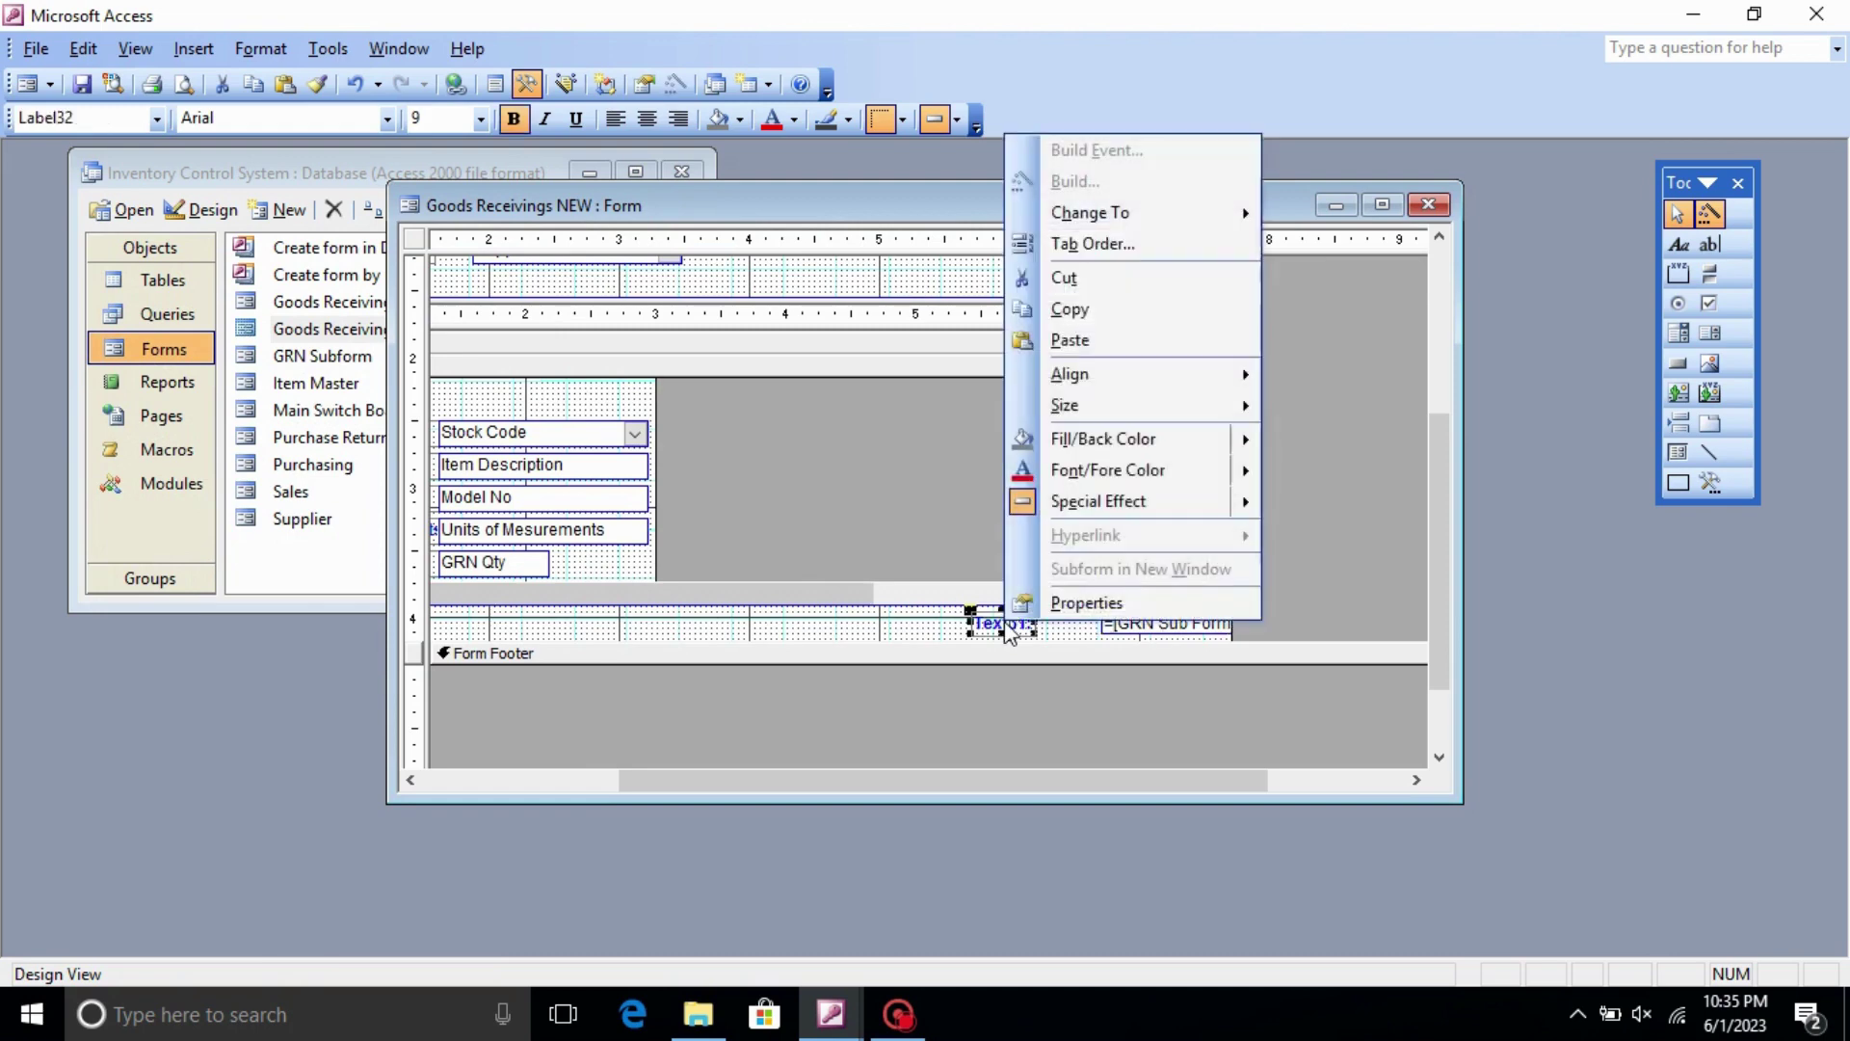
click(1075, 603)
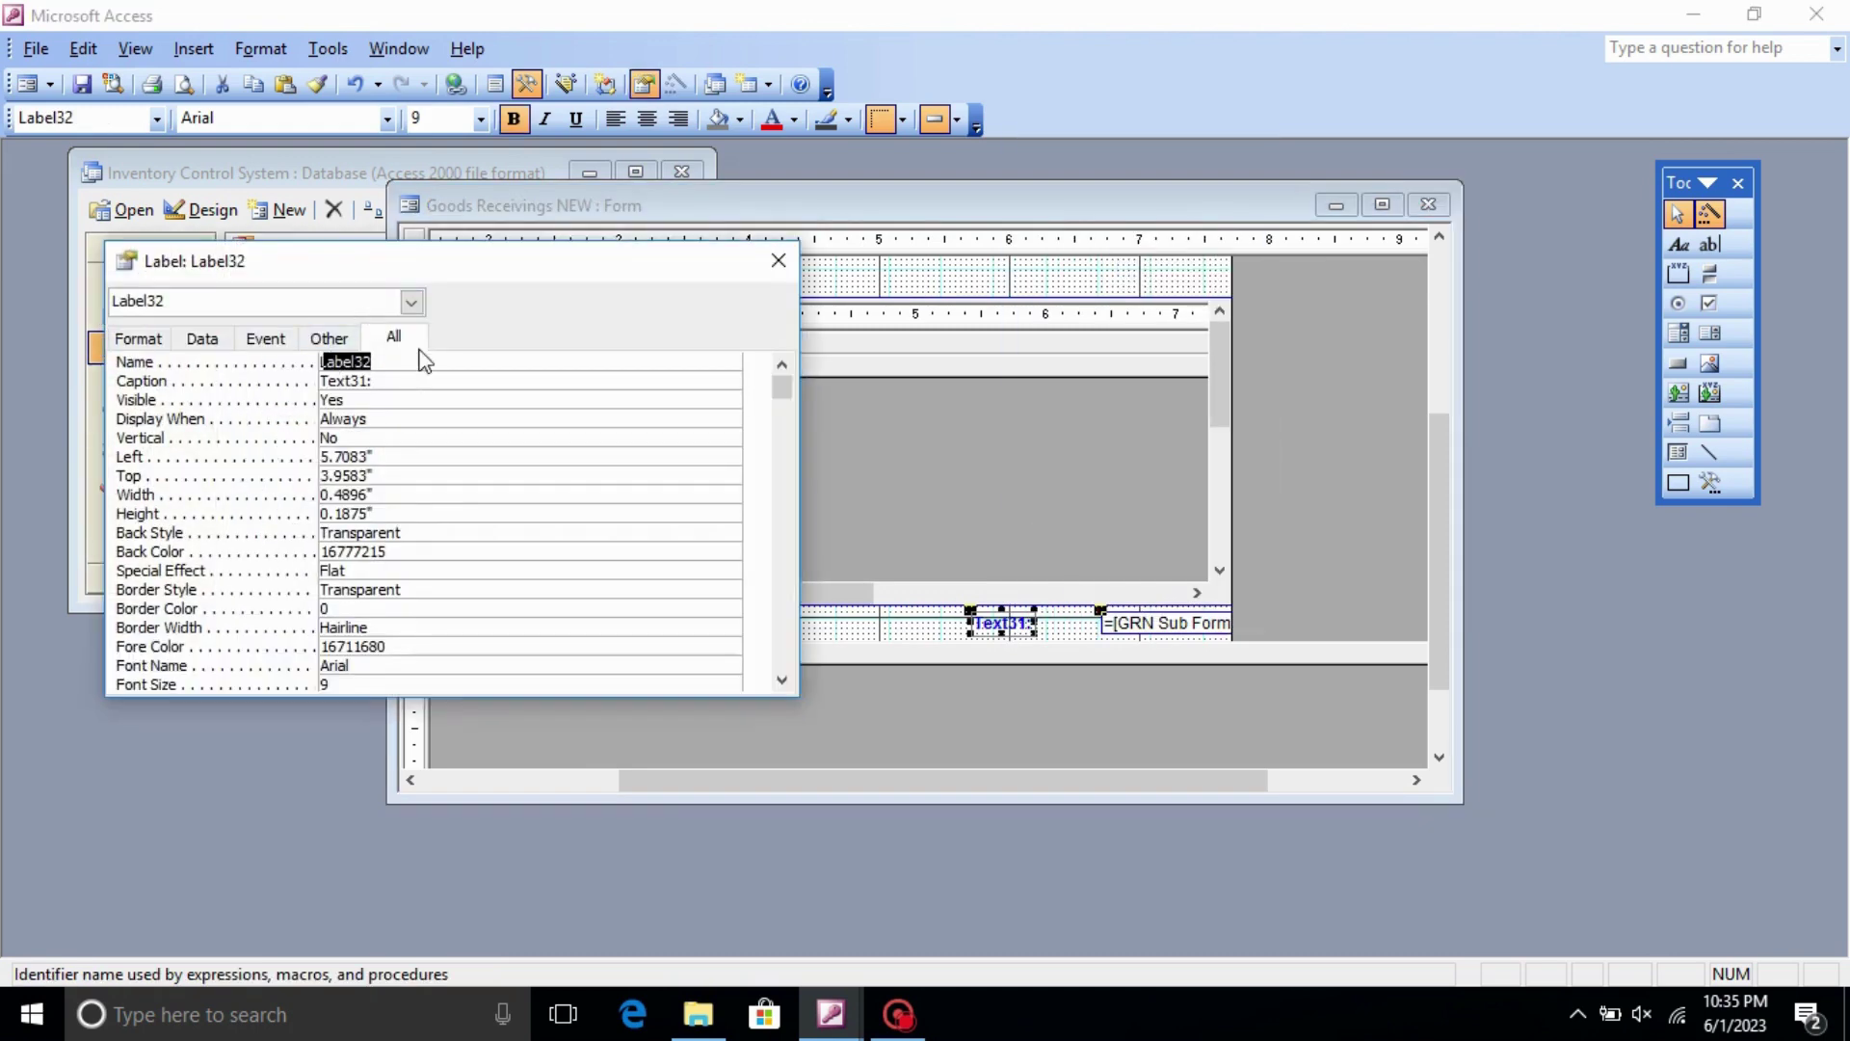
key(BackSpace)
text(GRN Gr)
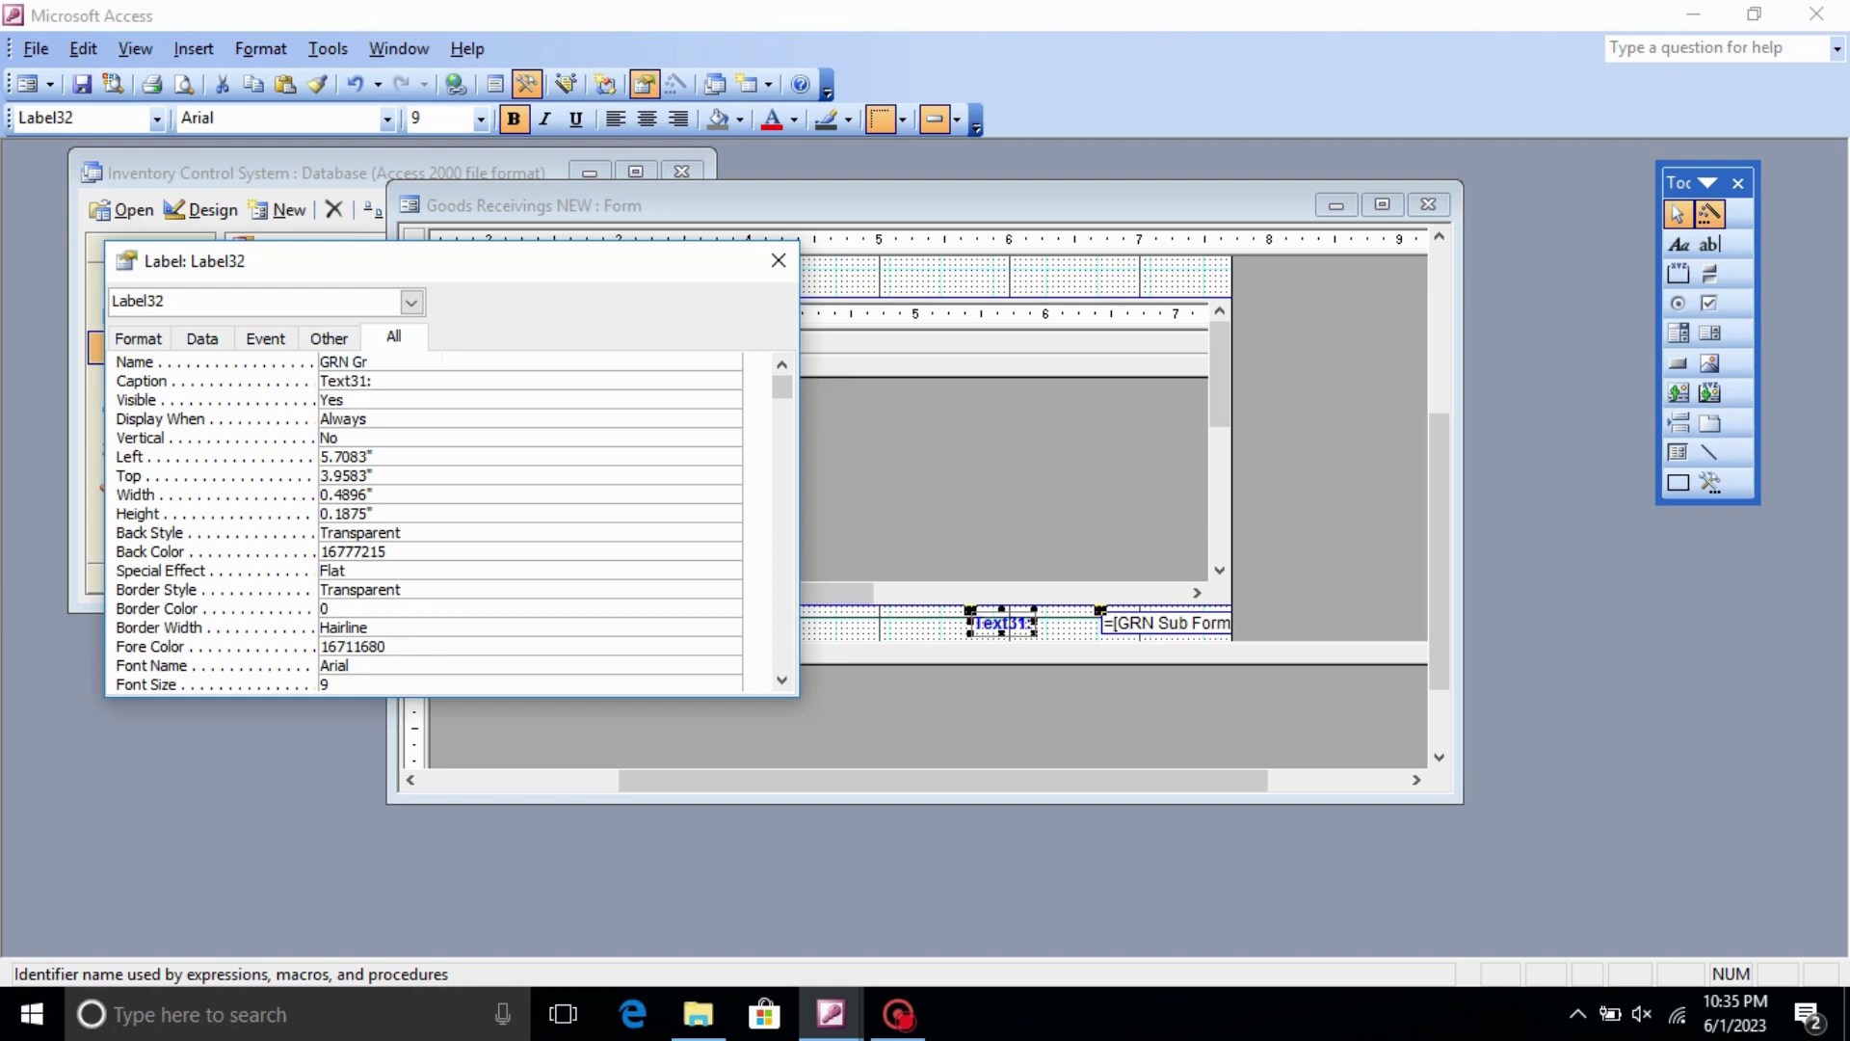
text(and Total Label)
- Set the label's caption to "Grand Total:" and close its properties
click(374, 381)
key(BackSpace)
key(BackSpace)
key(BackSpace)
key(BackSpace)
key(BackSpace)
key(BackSpace)
key(BackSpace)
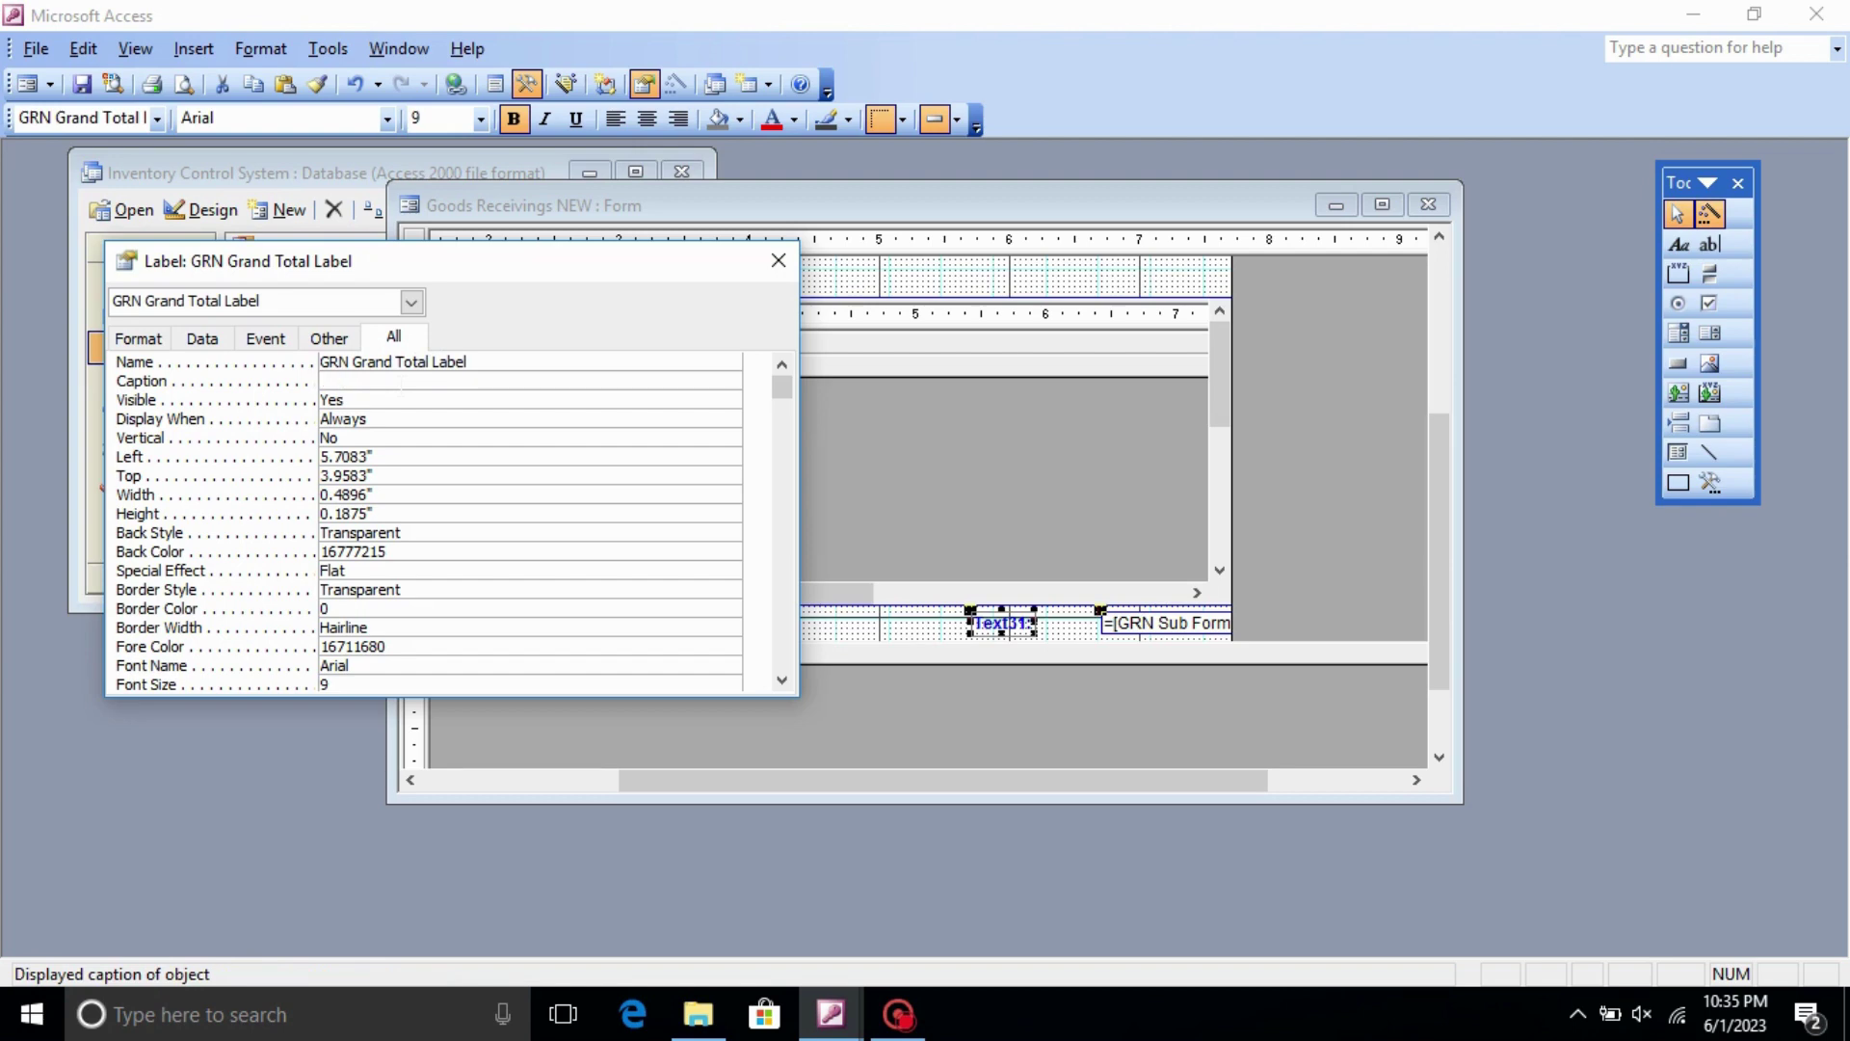
text(Grand Total)
text(:)
key(Return)
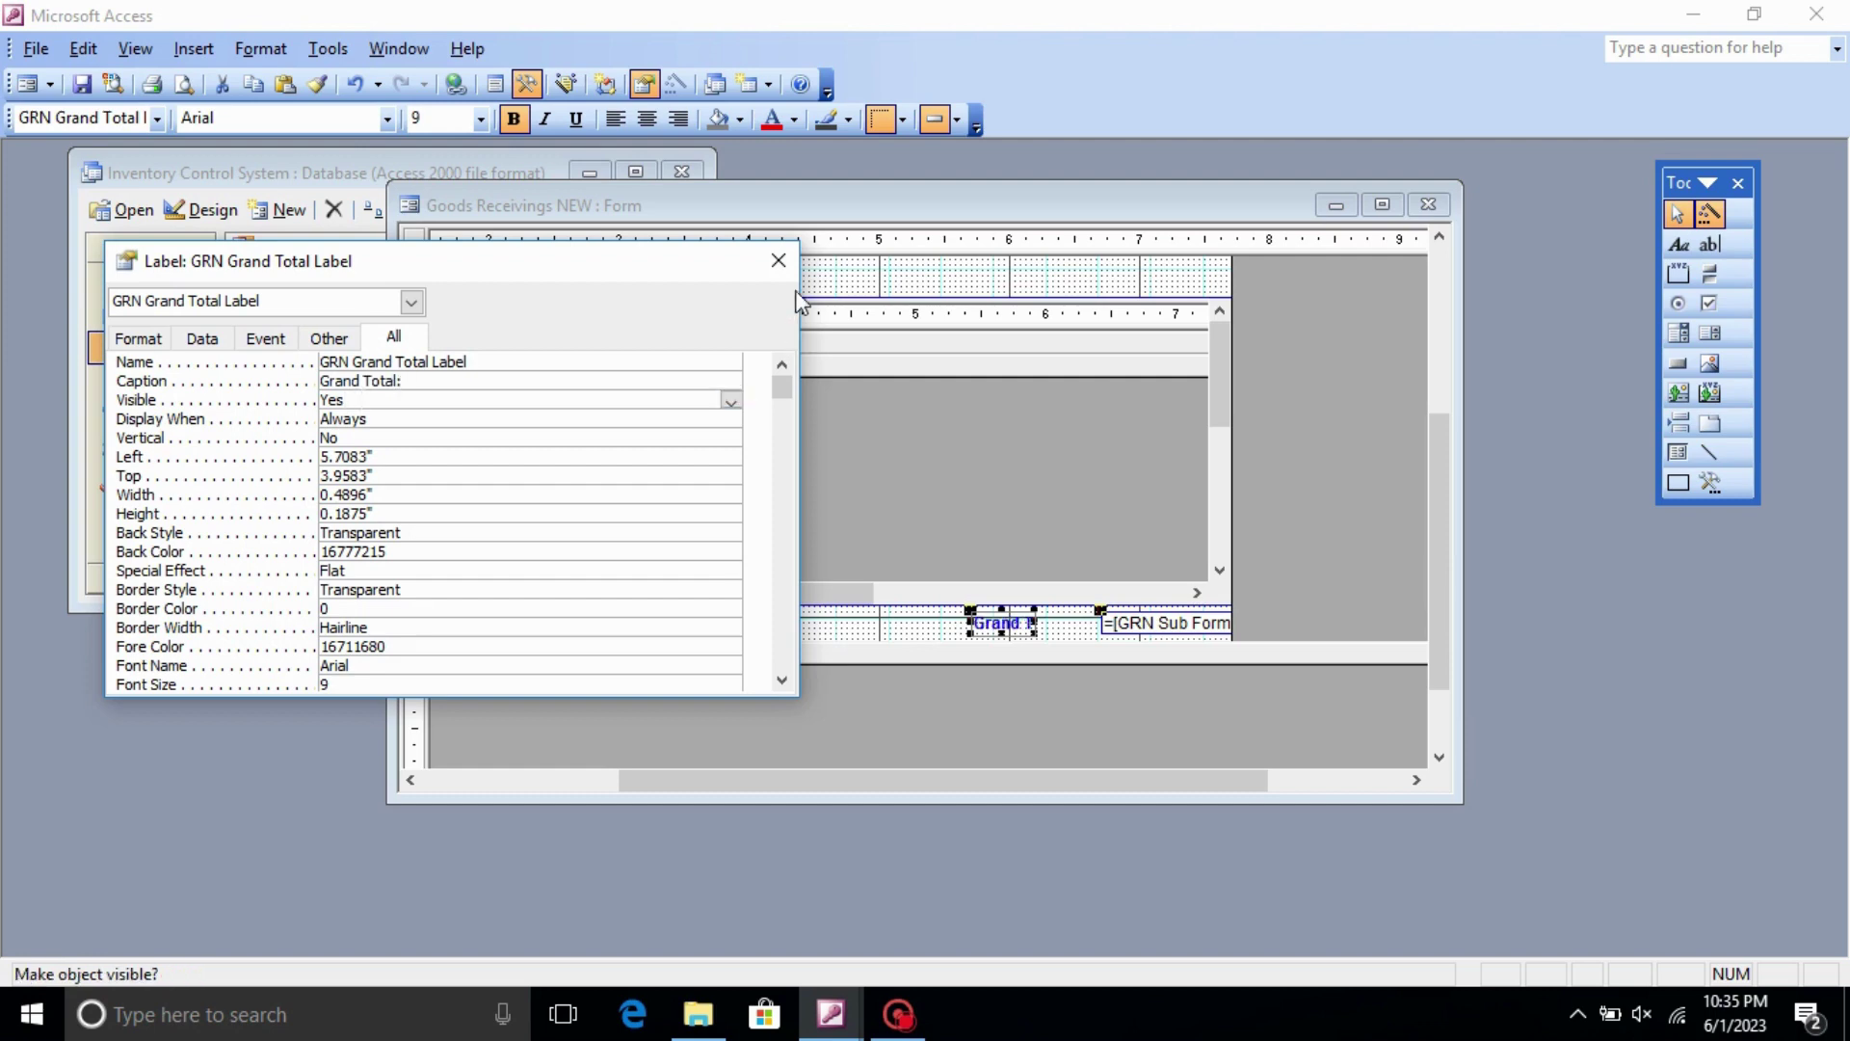
click(779, 261)
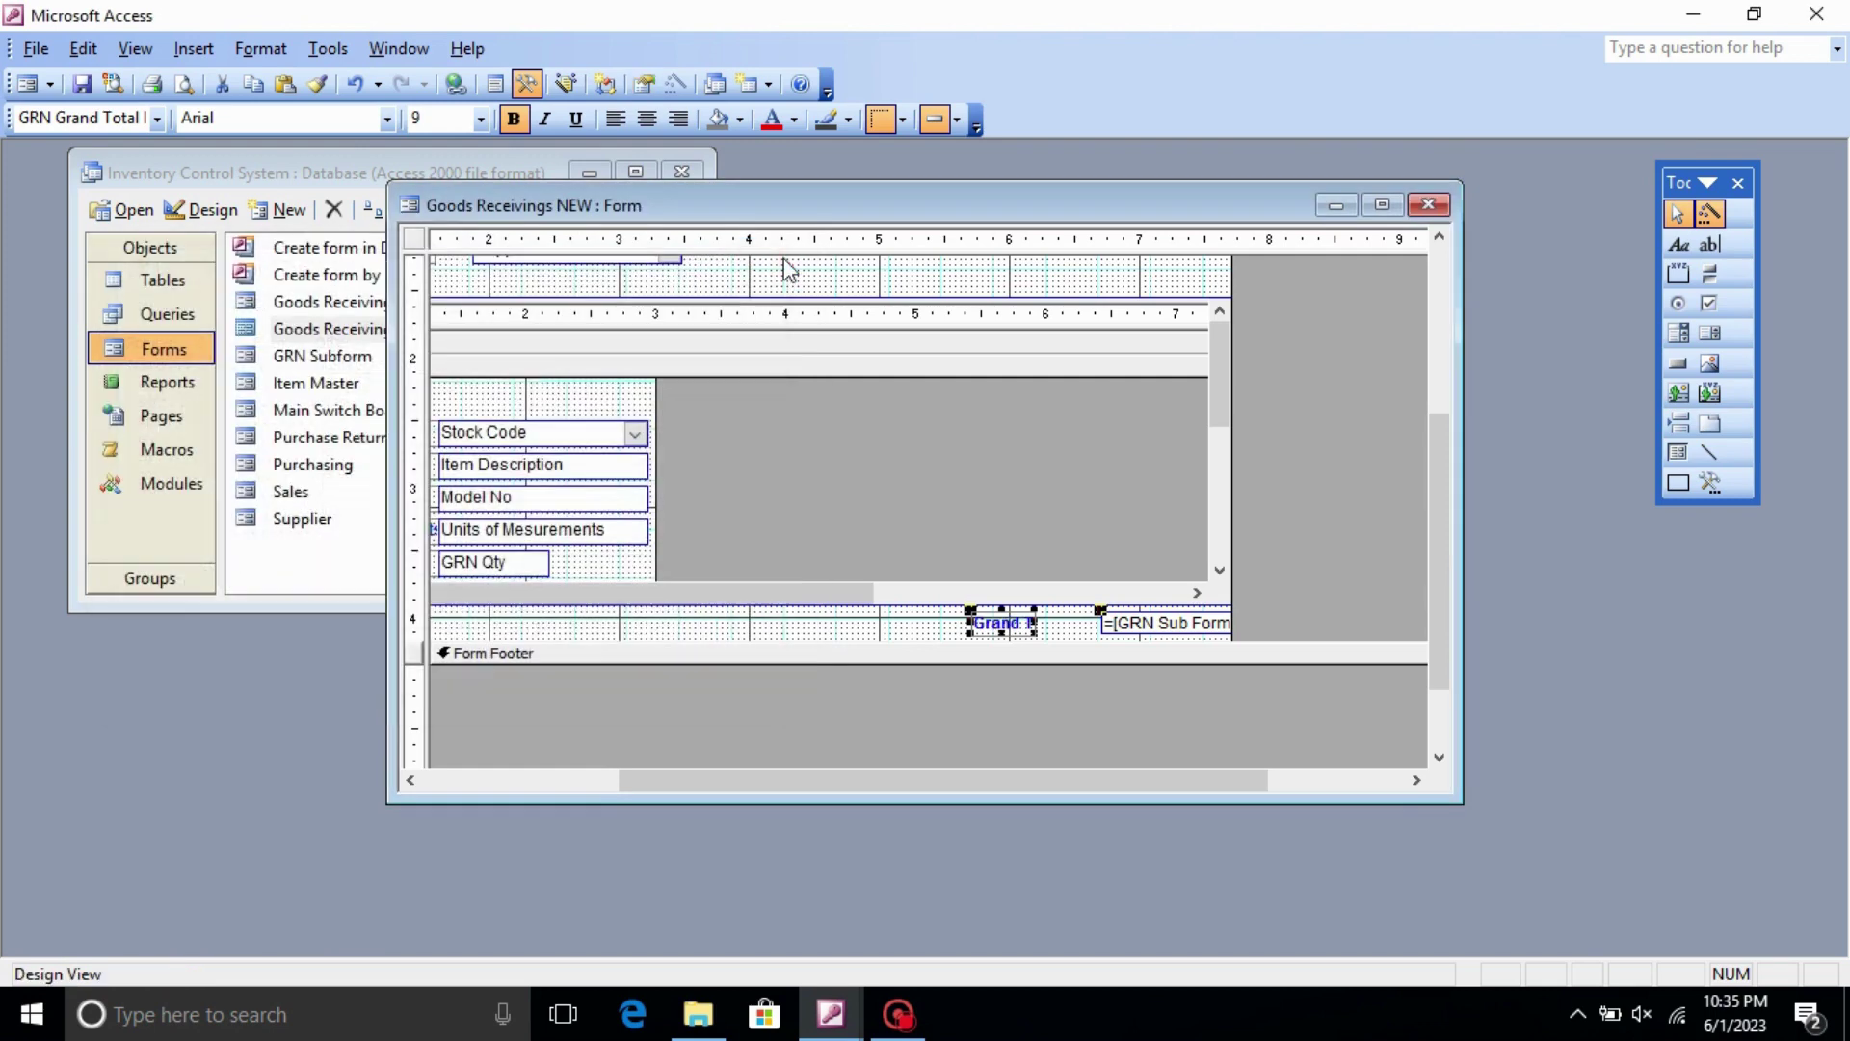
- Save the form design and widen the Grand Total label to fit its full caption
click(83, 87)
drag(969, 624, 1059, 624)
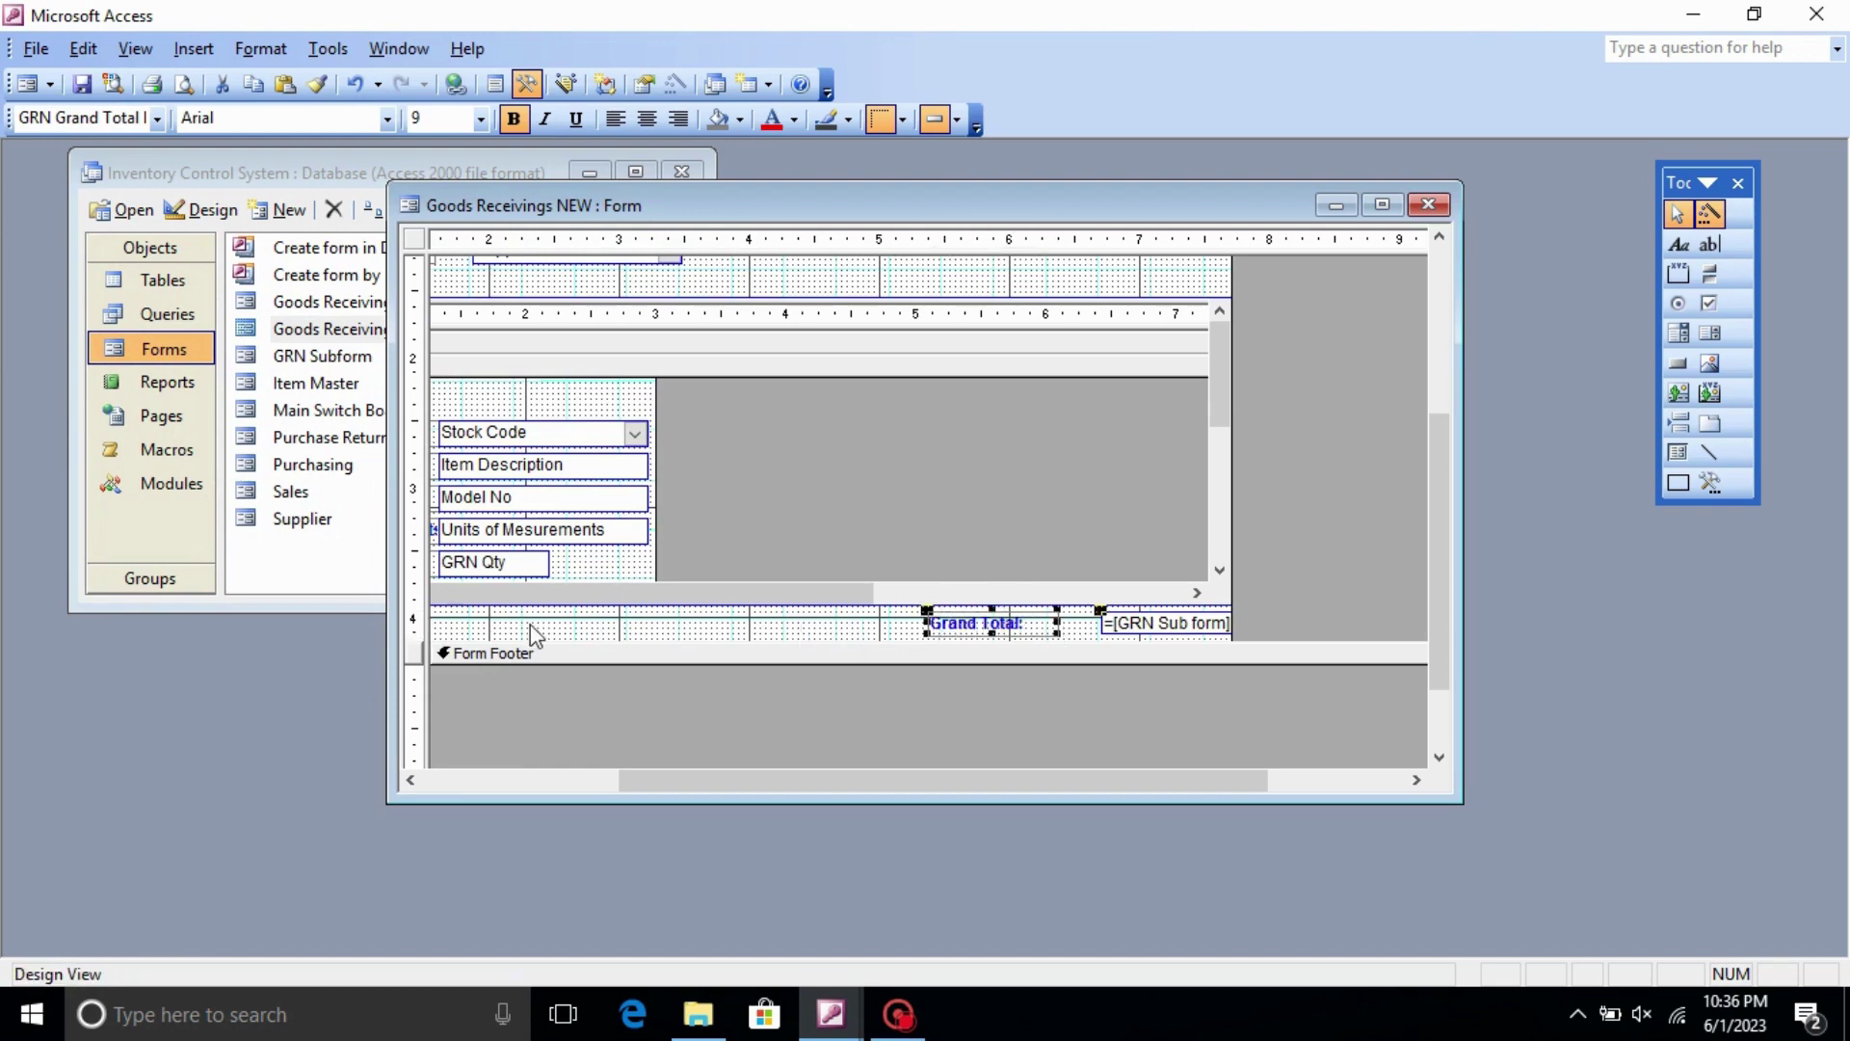
- Format the Grand Total label and its text box as bold 11-point text, and display the form in Form view
click(424, 624)
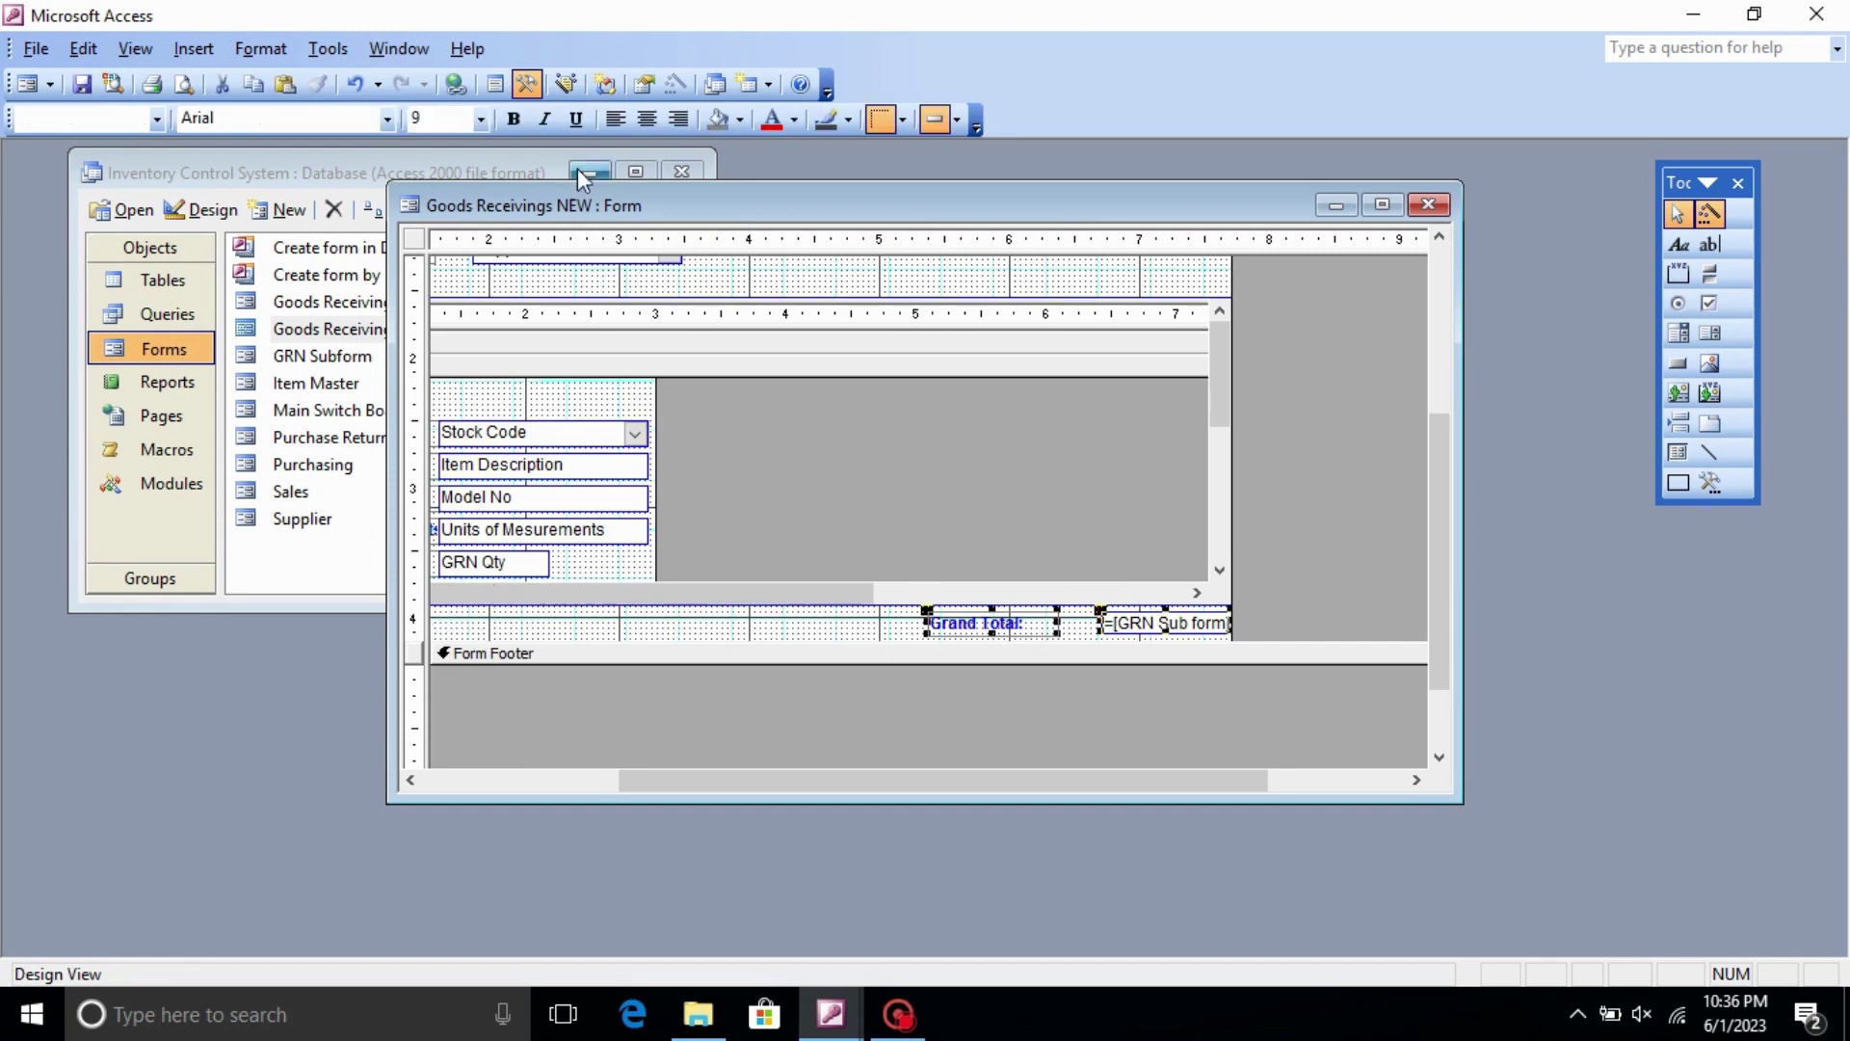
click(482, 121)
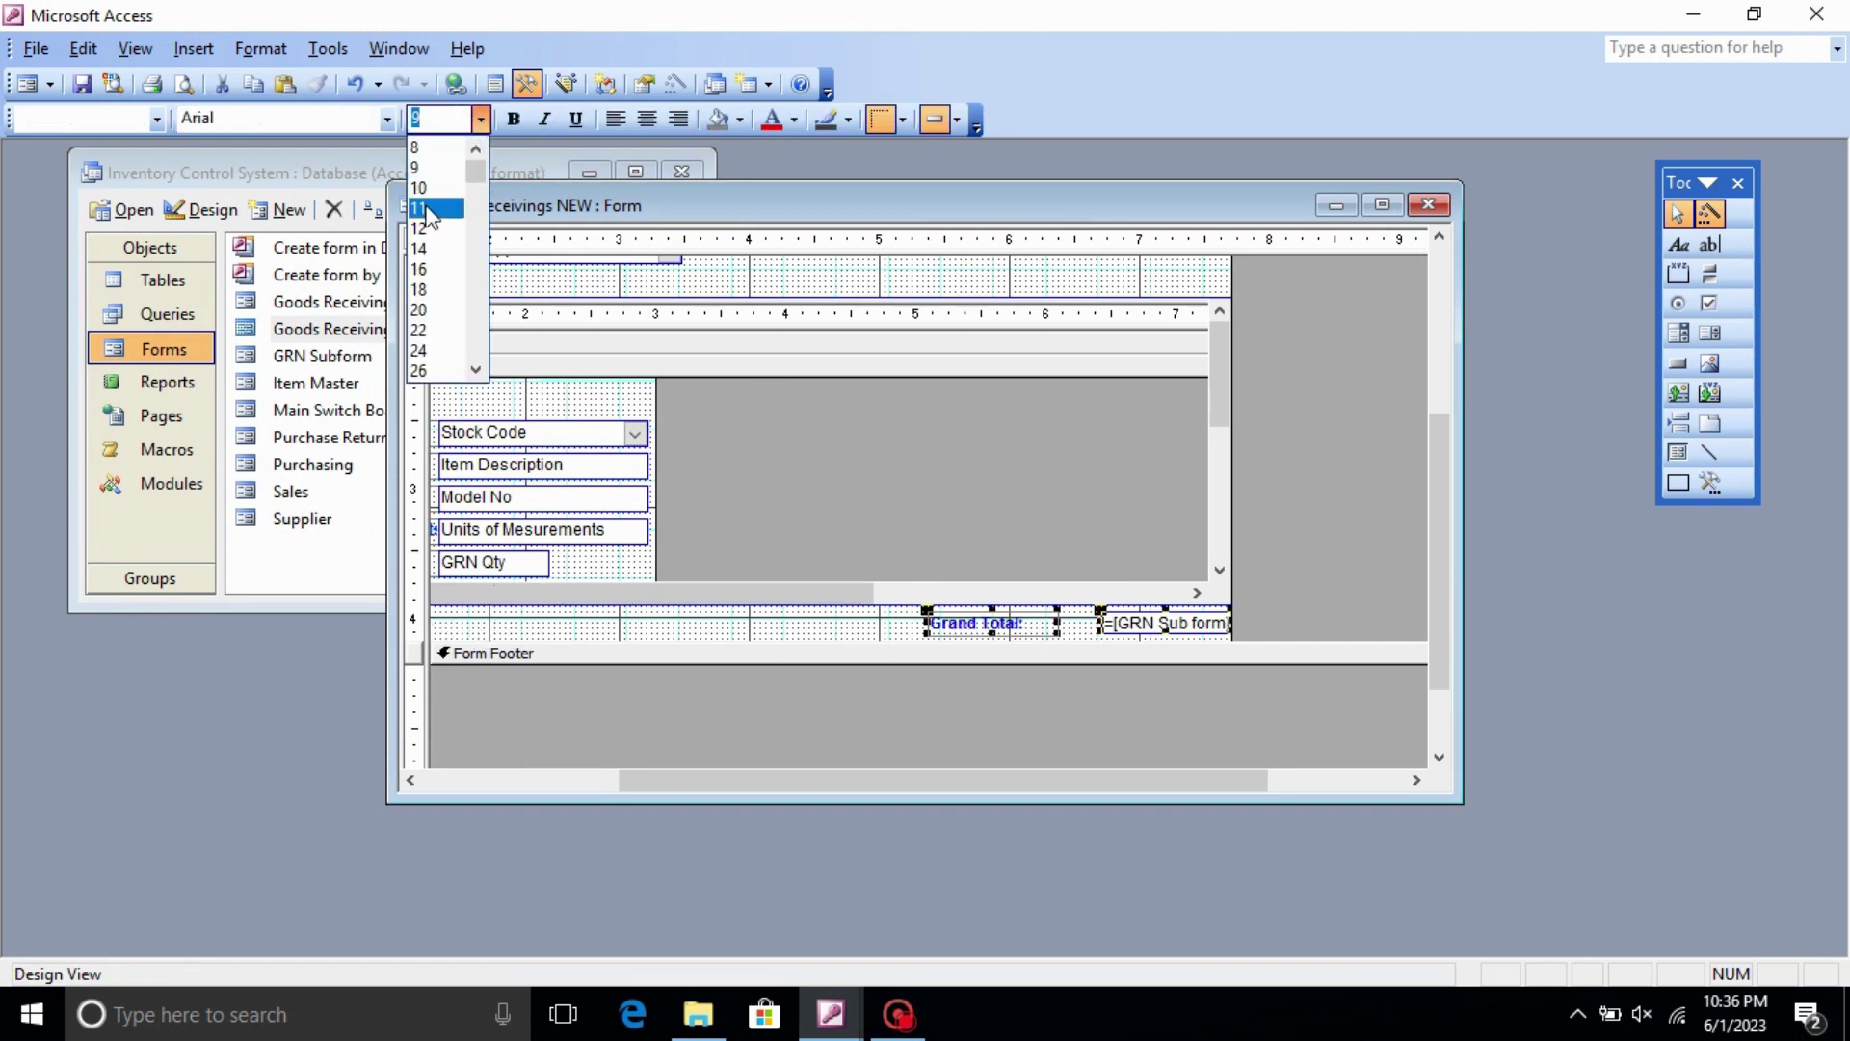
click(434, 208)
click(518, 122)
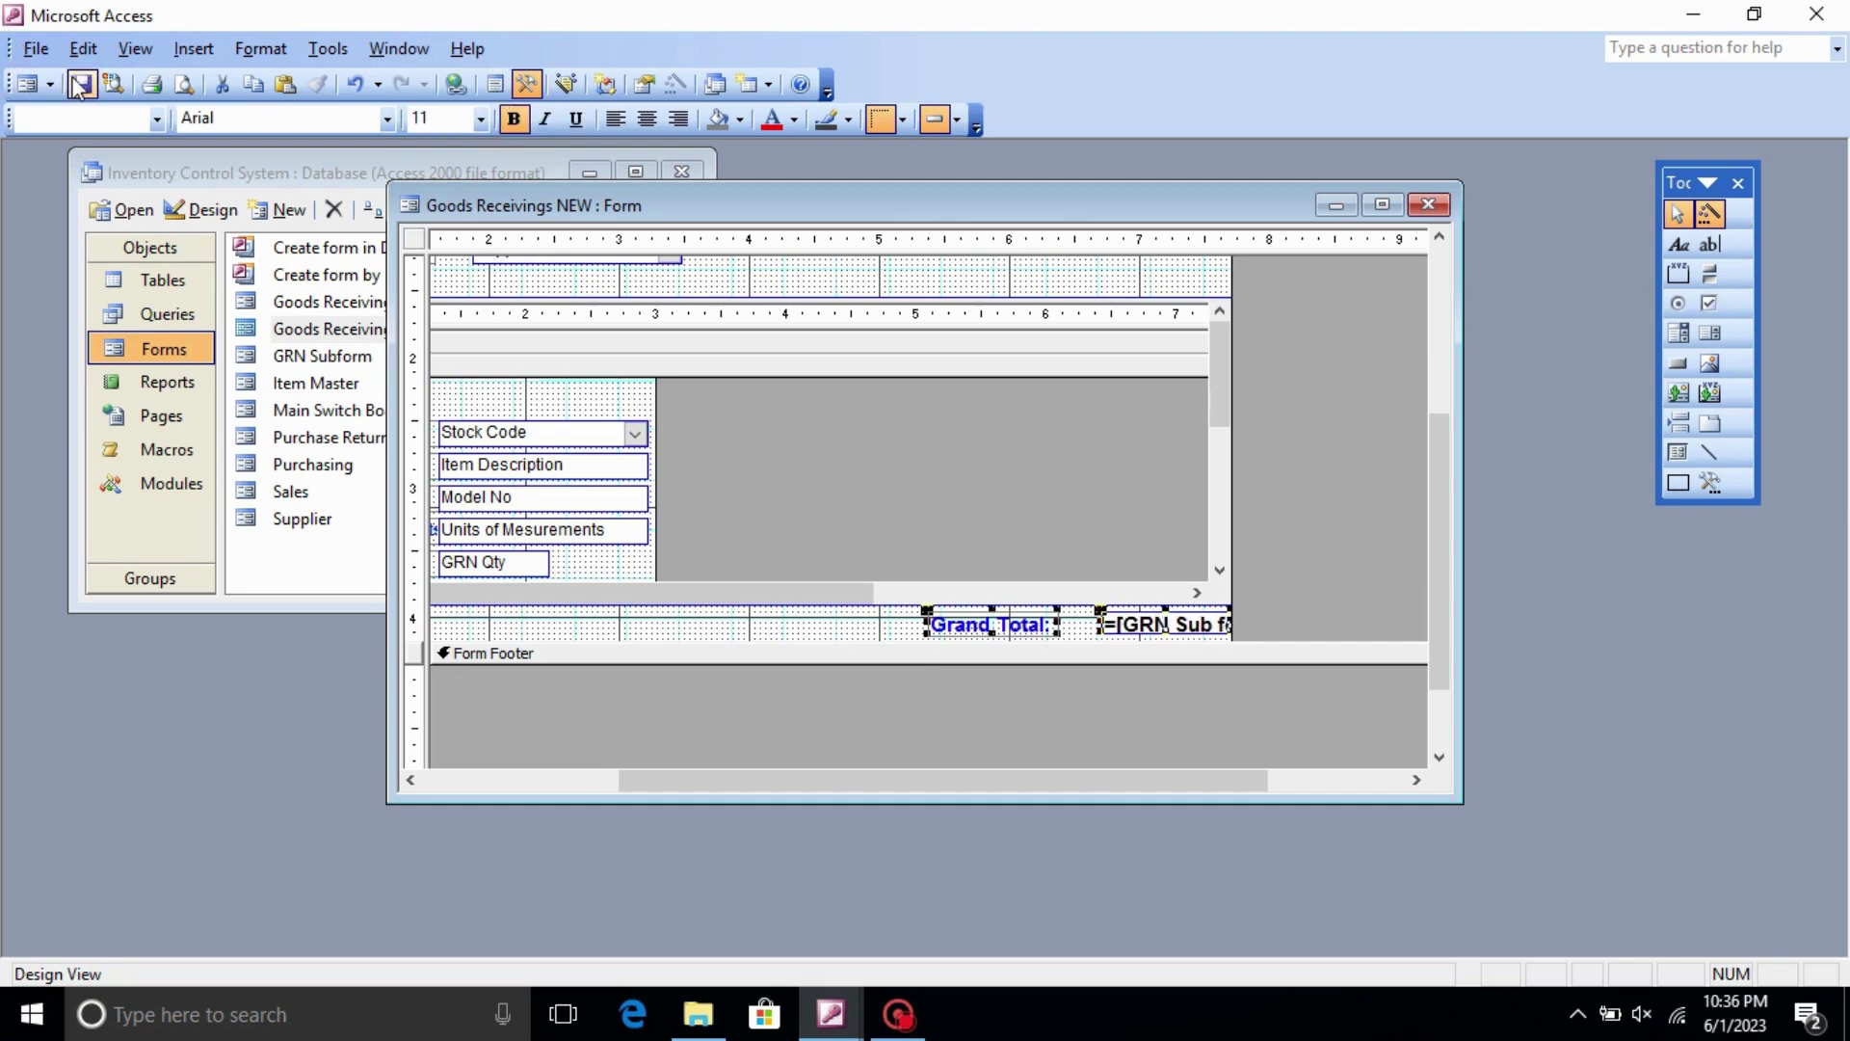
click(27, 85)
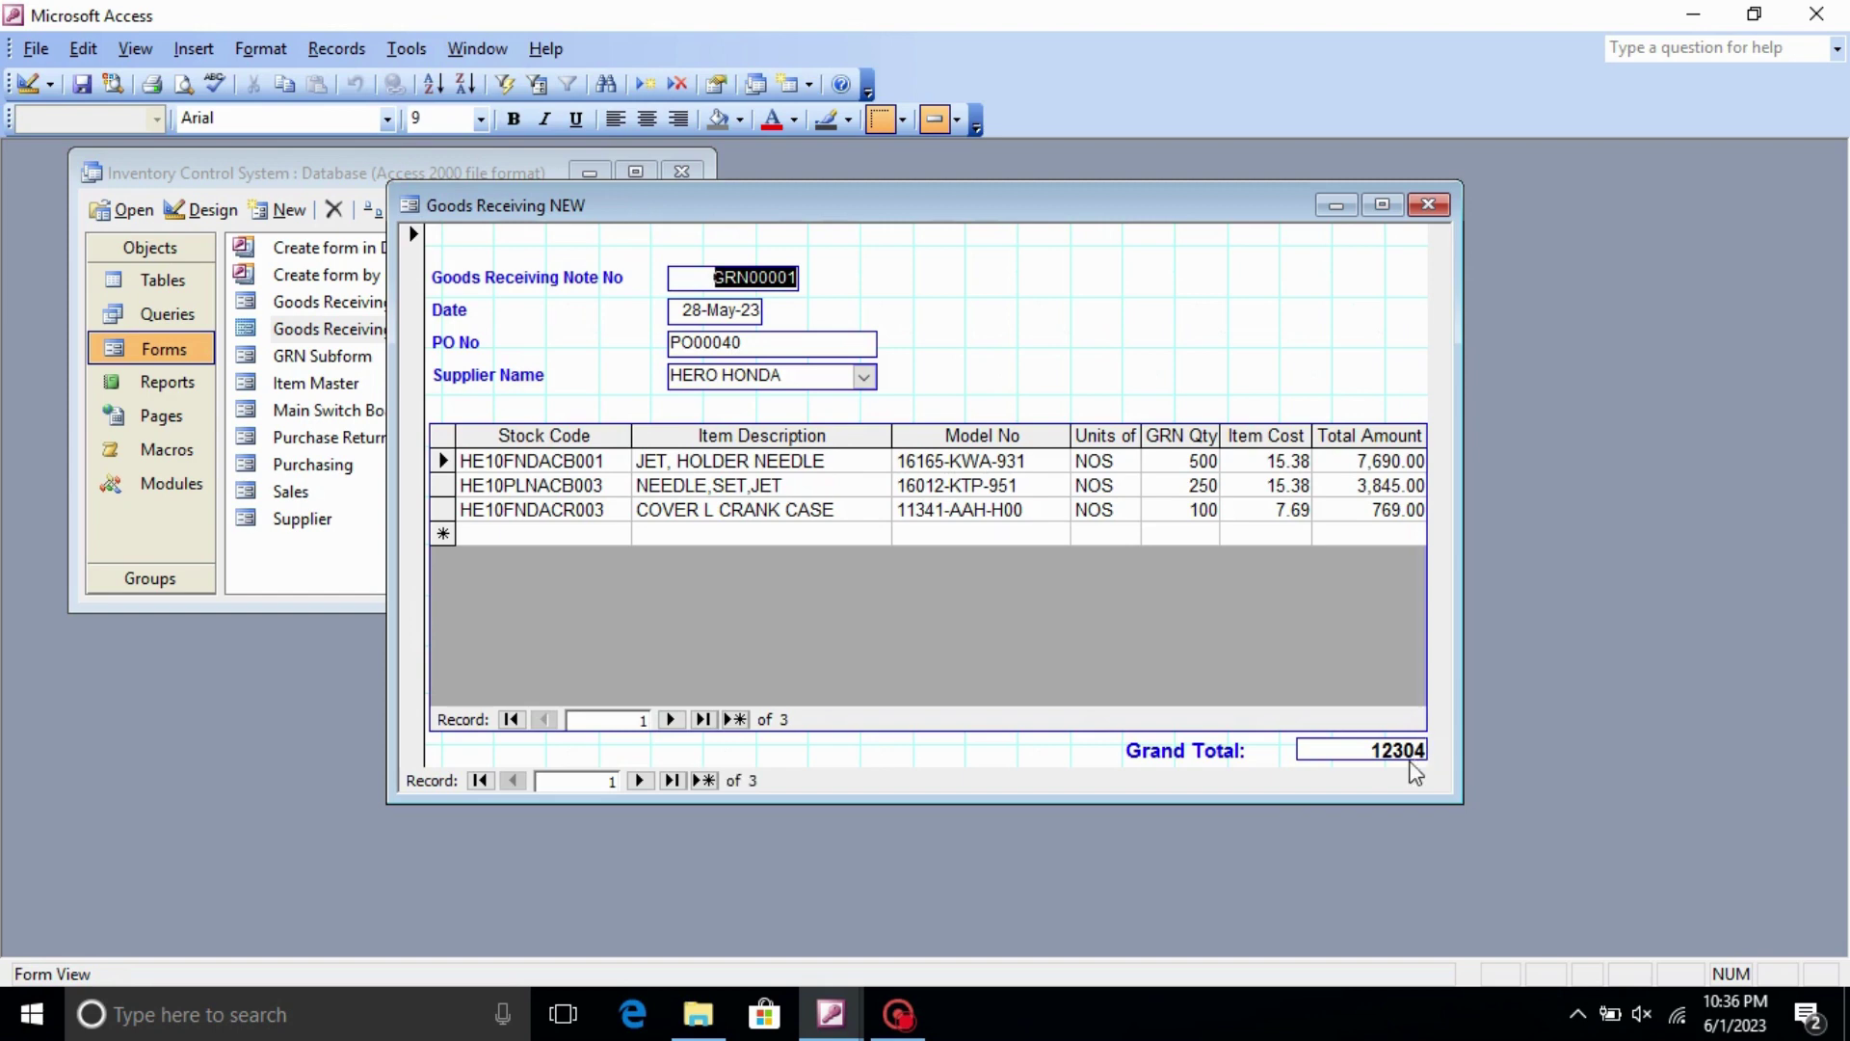
- Browse the goods receiving records to check their Grand Totals, return to the first record, and reopen the form in Design view
click(640, 781)
click(640, 781)
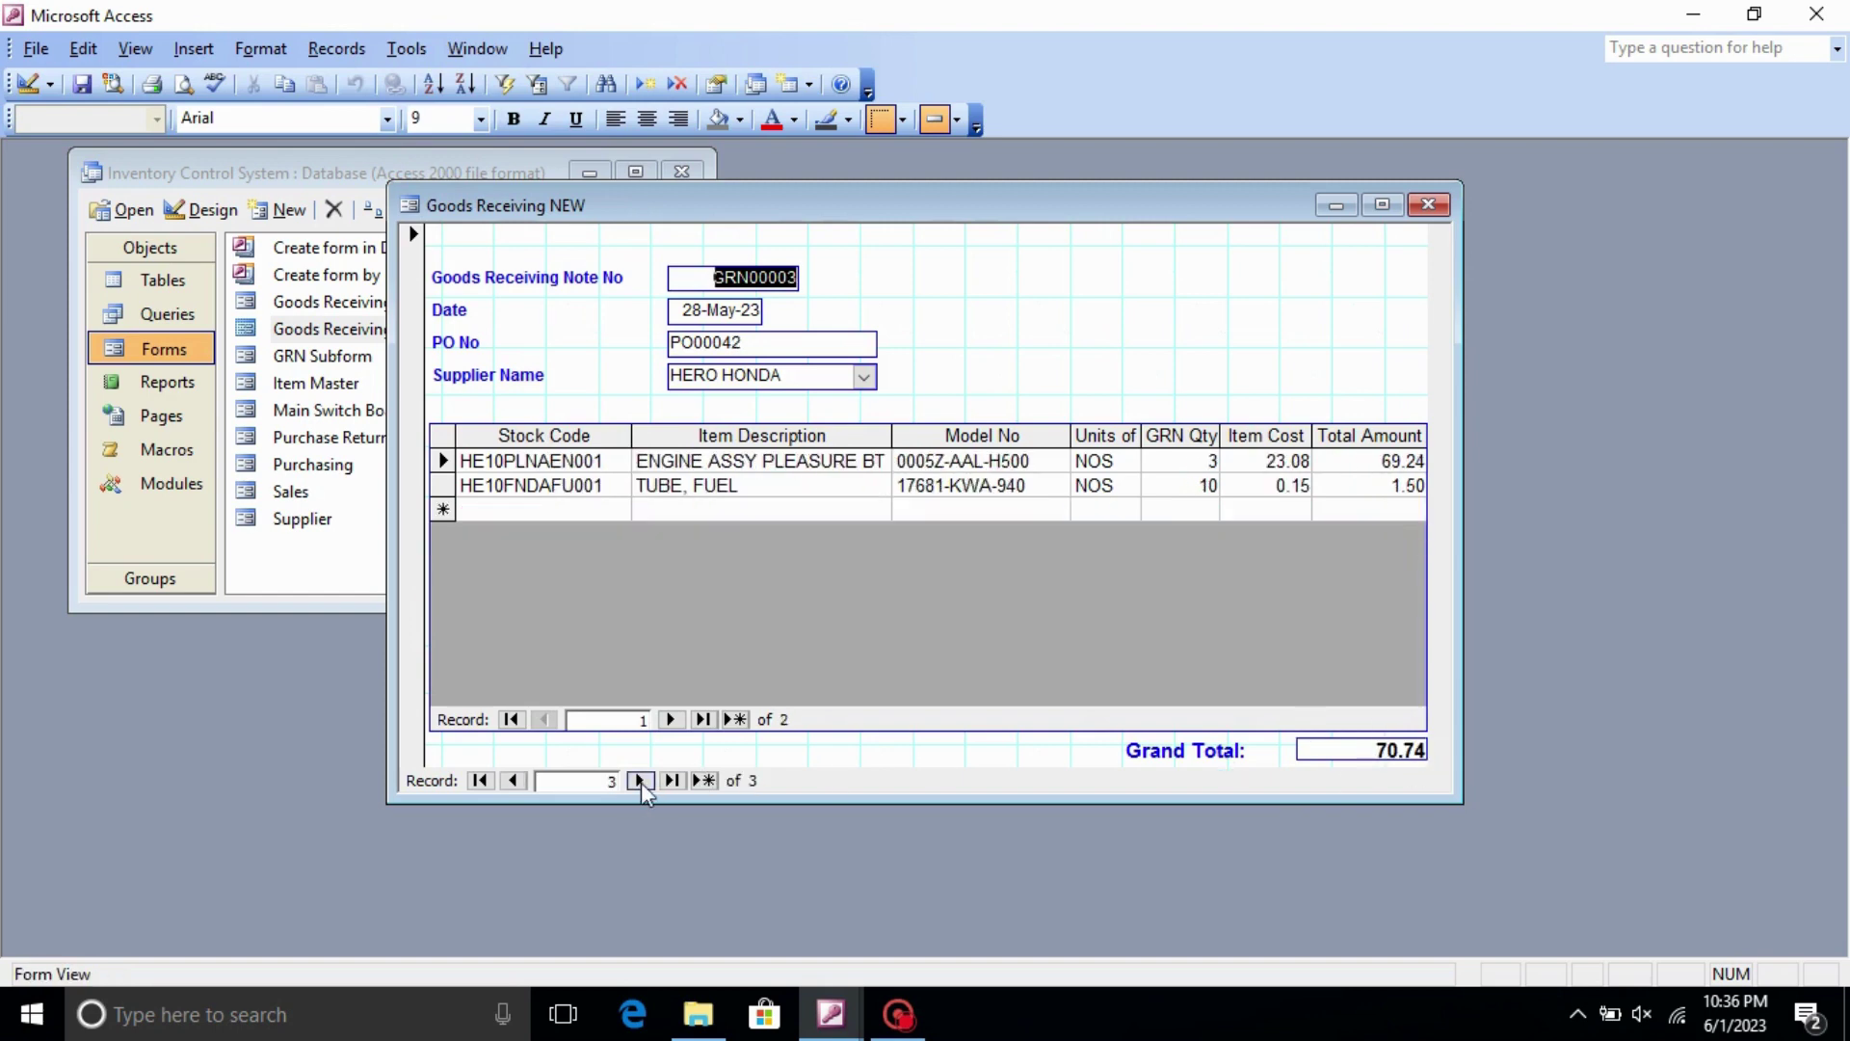
click(514, 781)
click(517, 780)
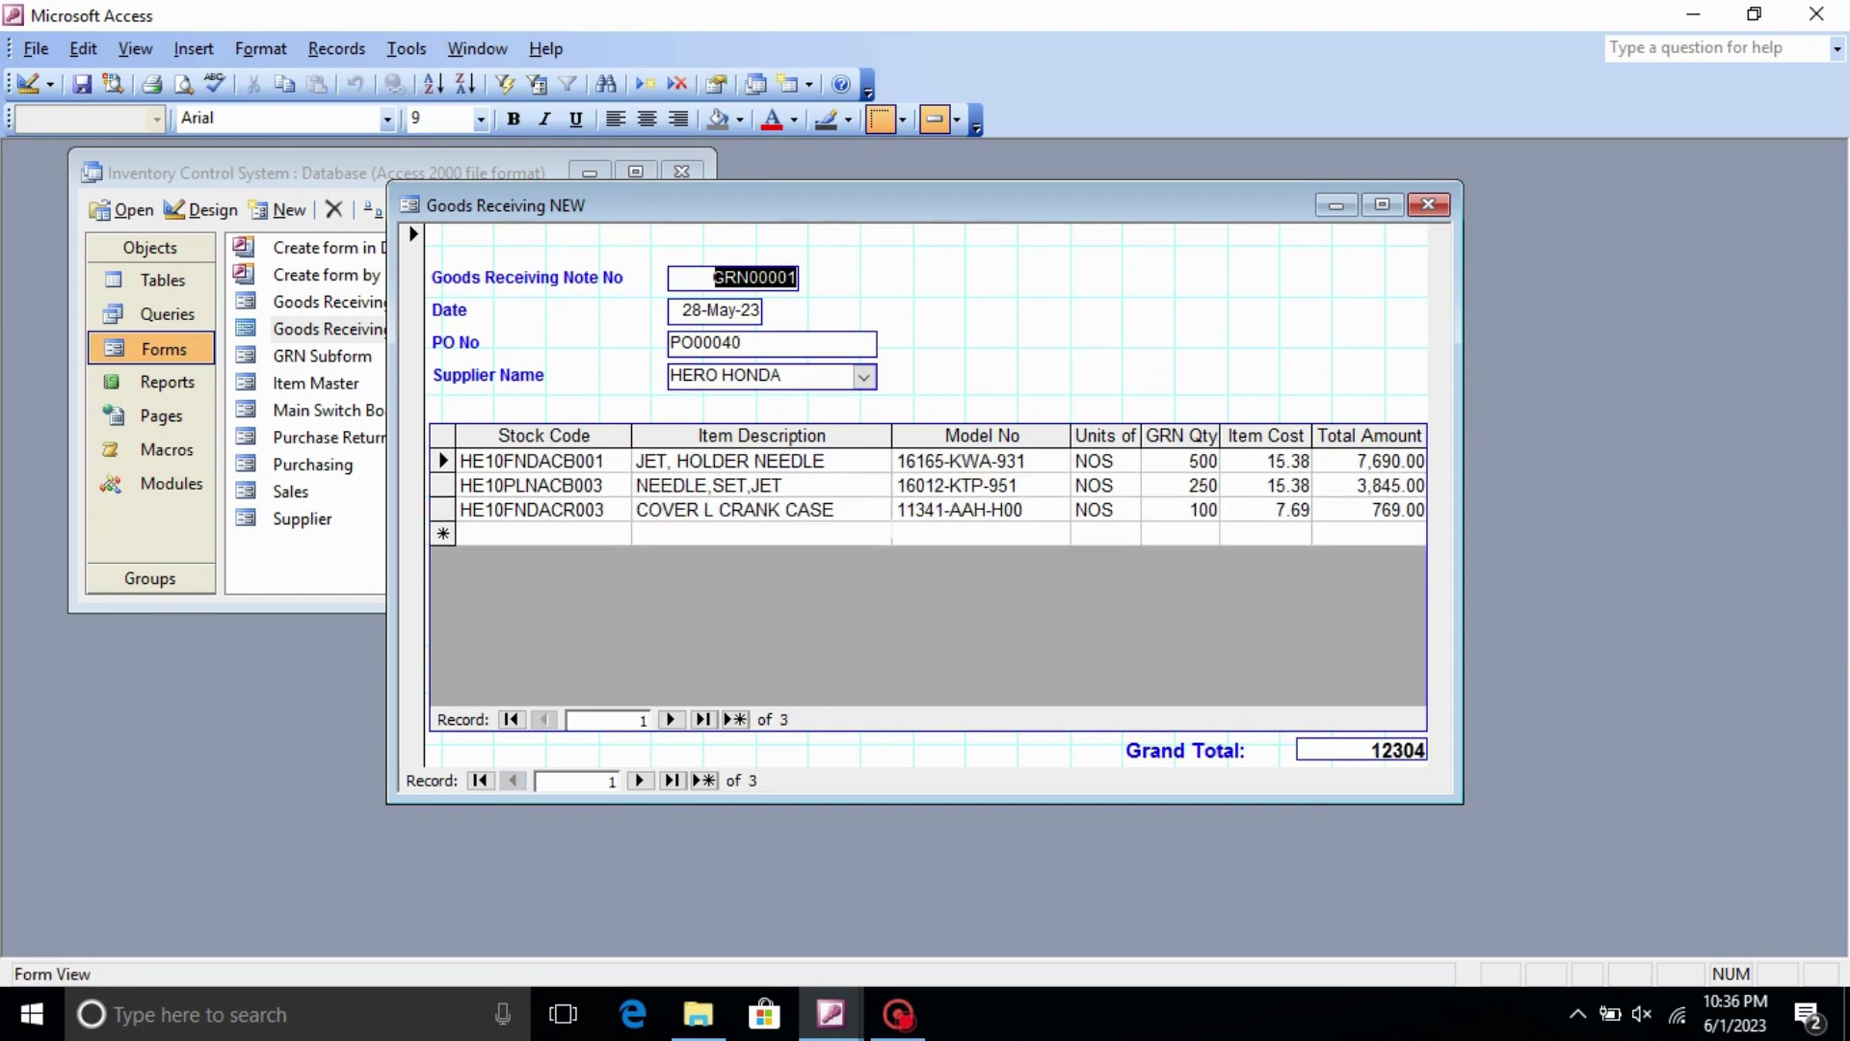
click(27, 85)
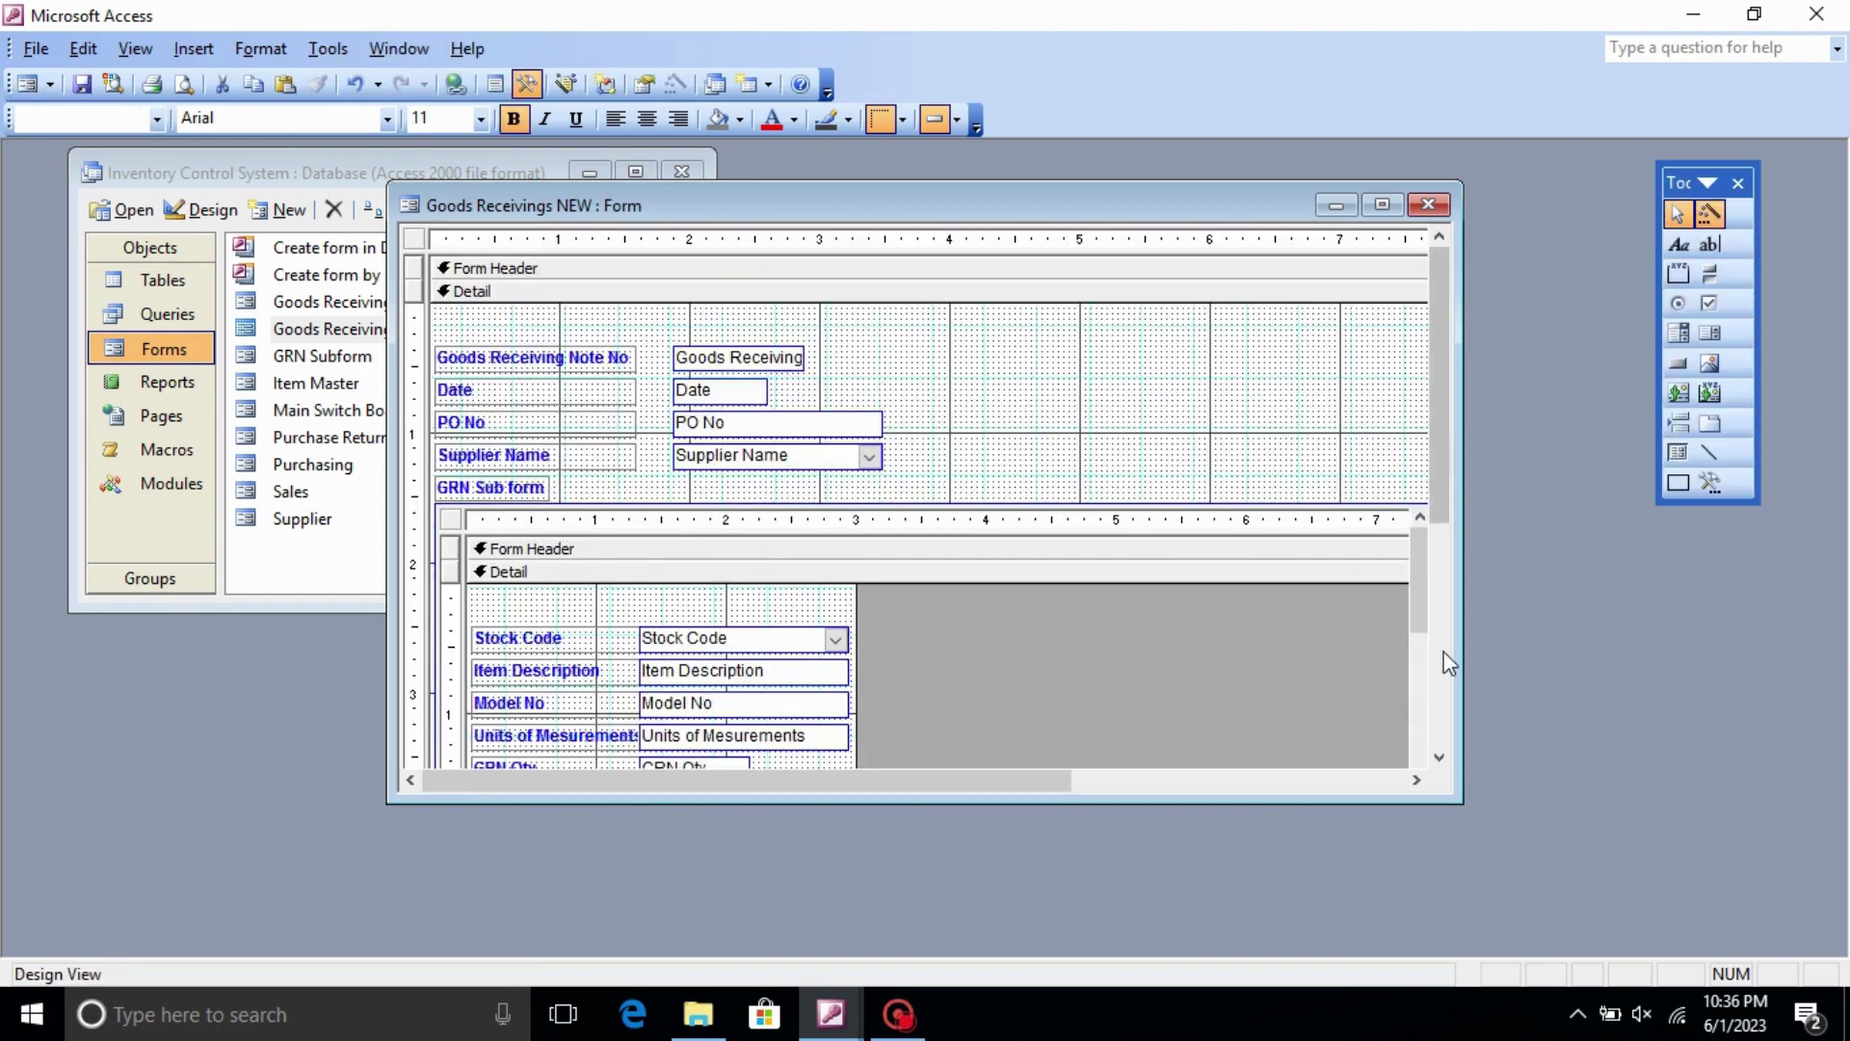
drag(1446, 488, 1438, 640)
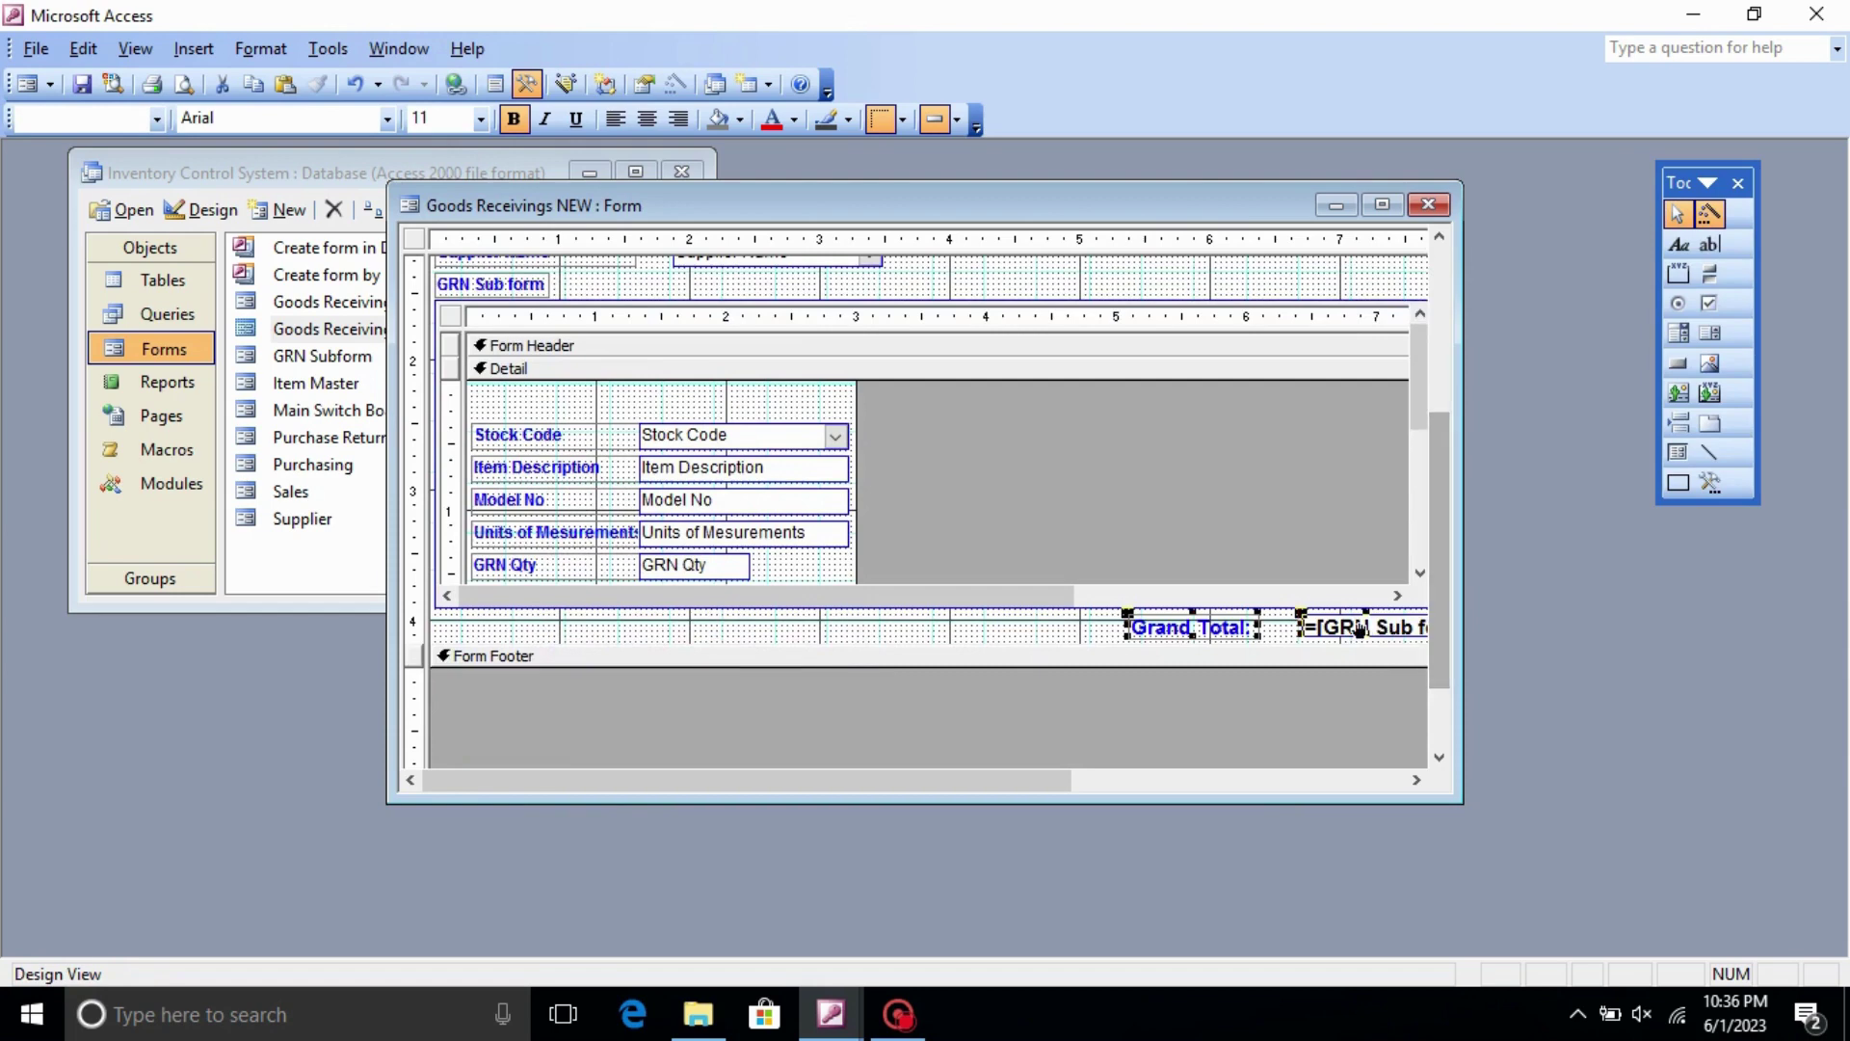
right_click(1357, 629)
click(1419, 615)
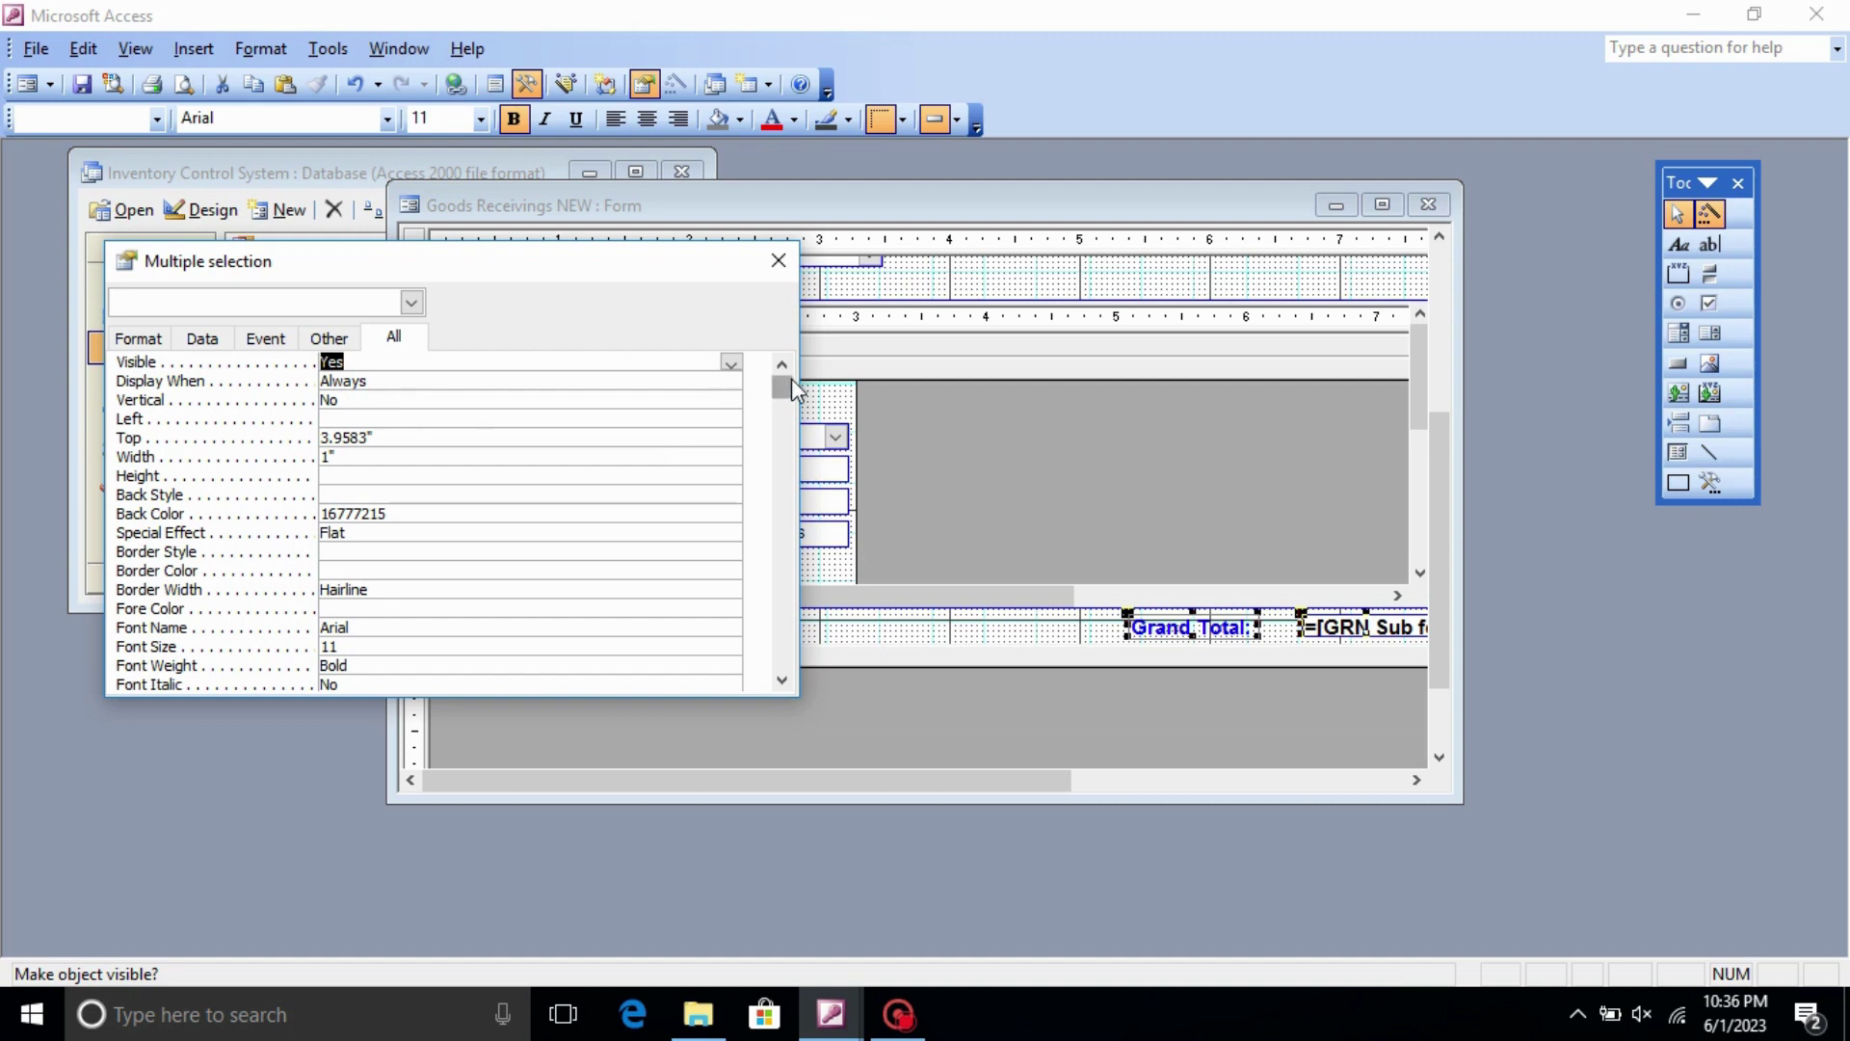
scroll(433, 520, down, 1)
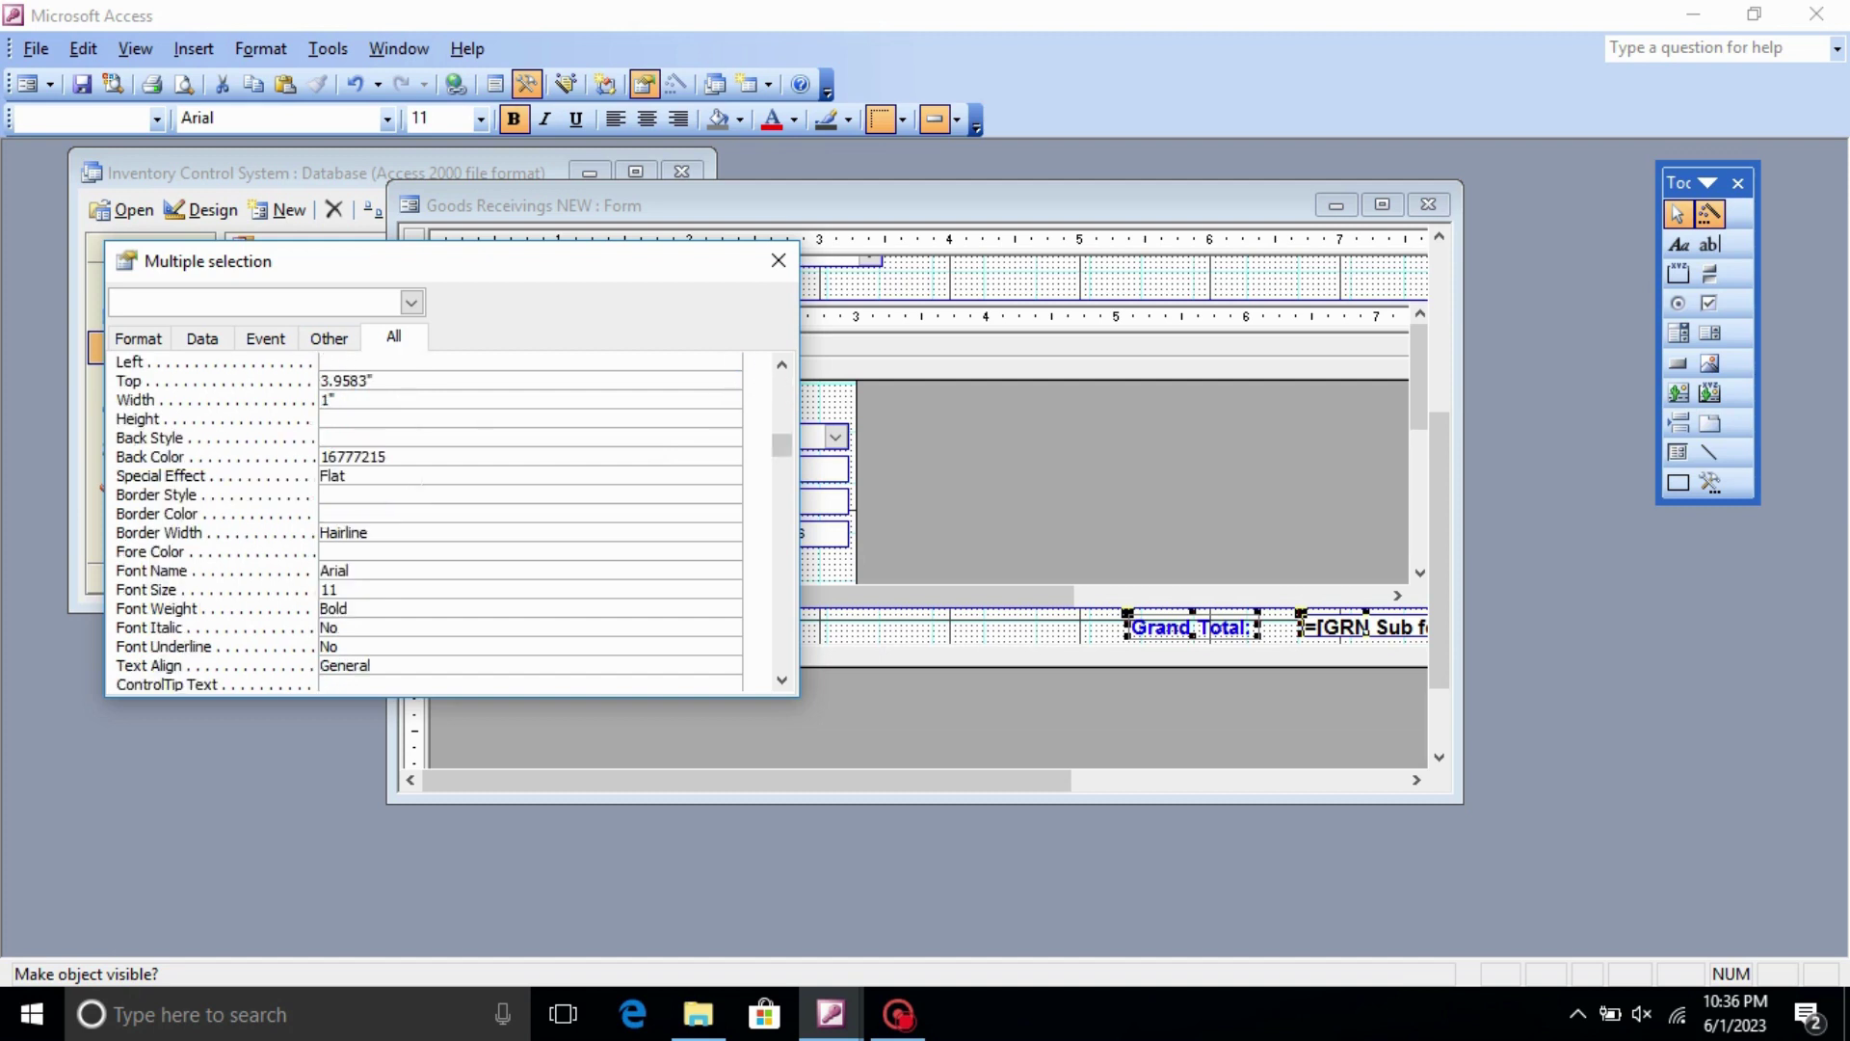
scroll(433, 520, up, 1)
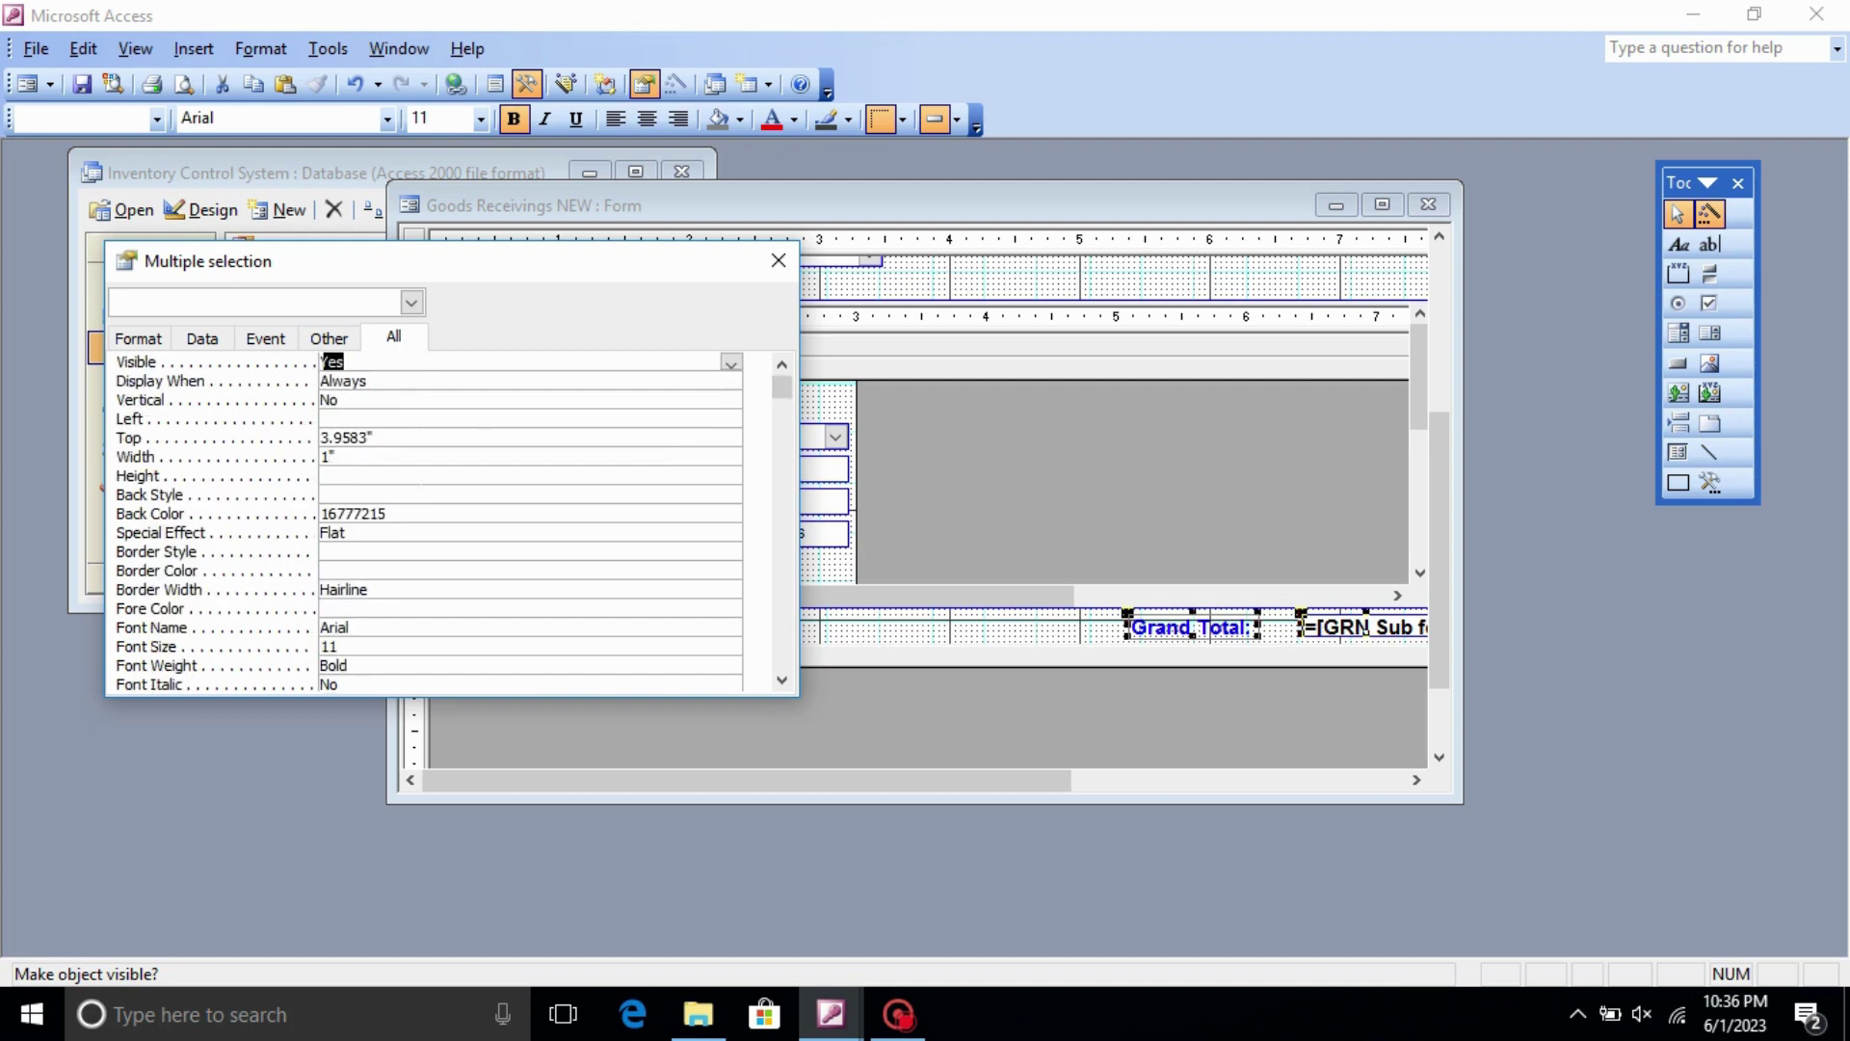
click(778, 261)
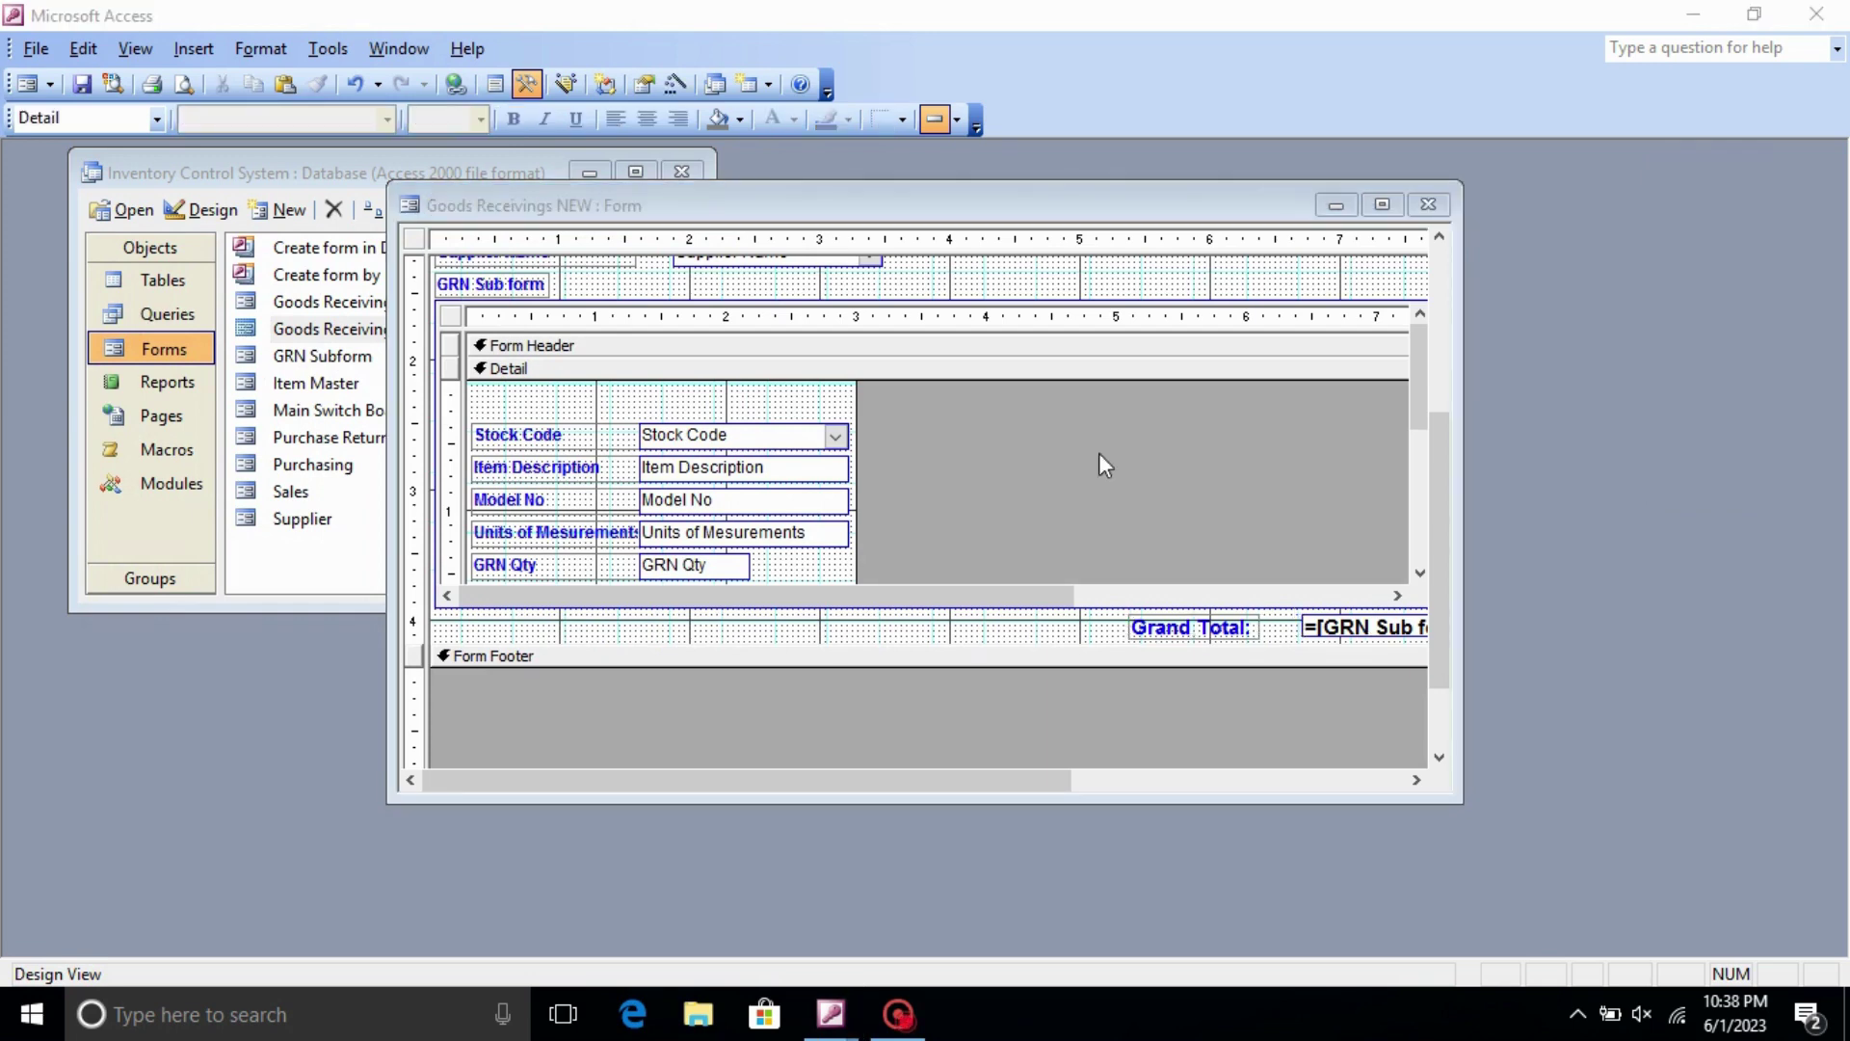
- Set the number format of the Grand Total text box to Standard and close its properties
click(1368, 638)
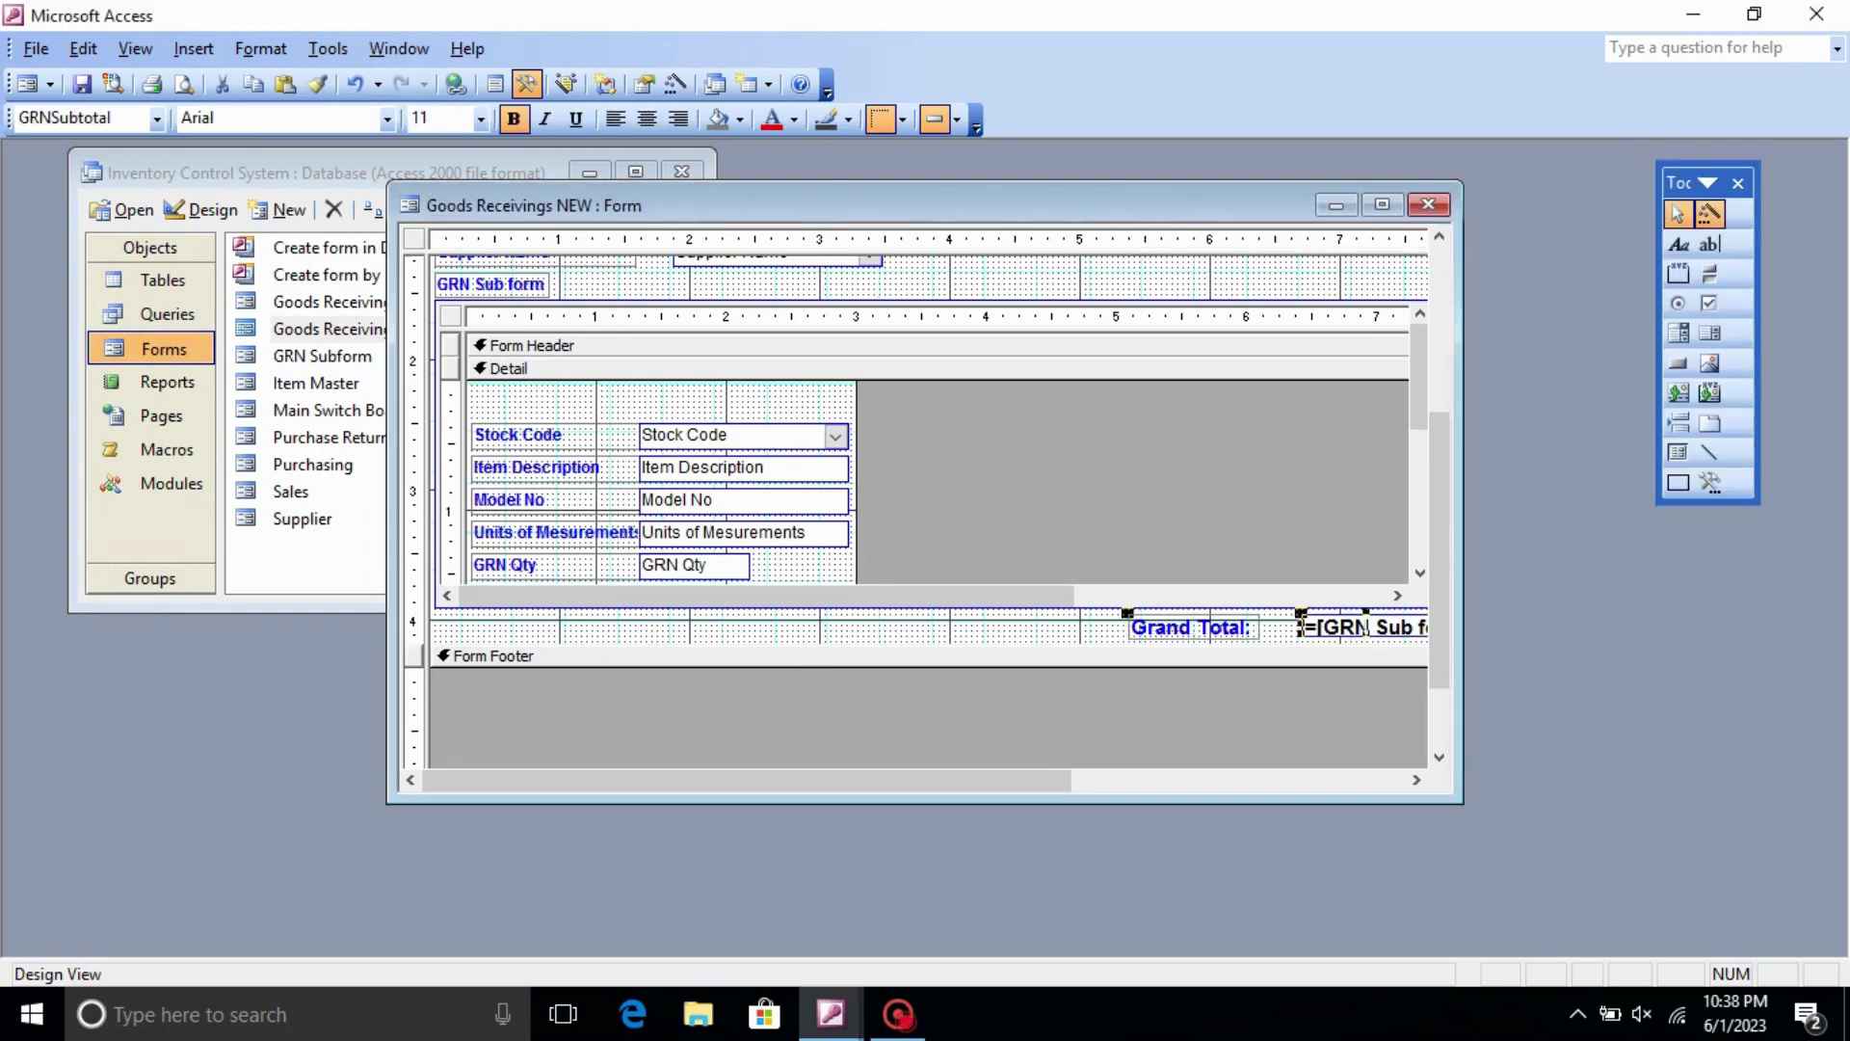
right_click(1369, 638)
click(1440, 608)
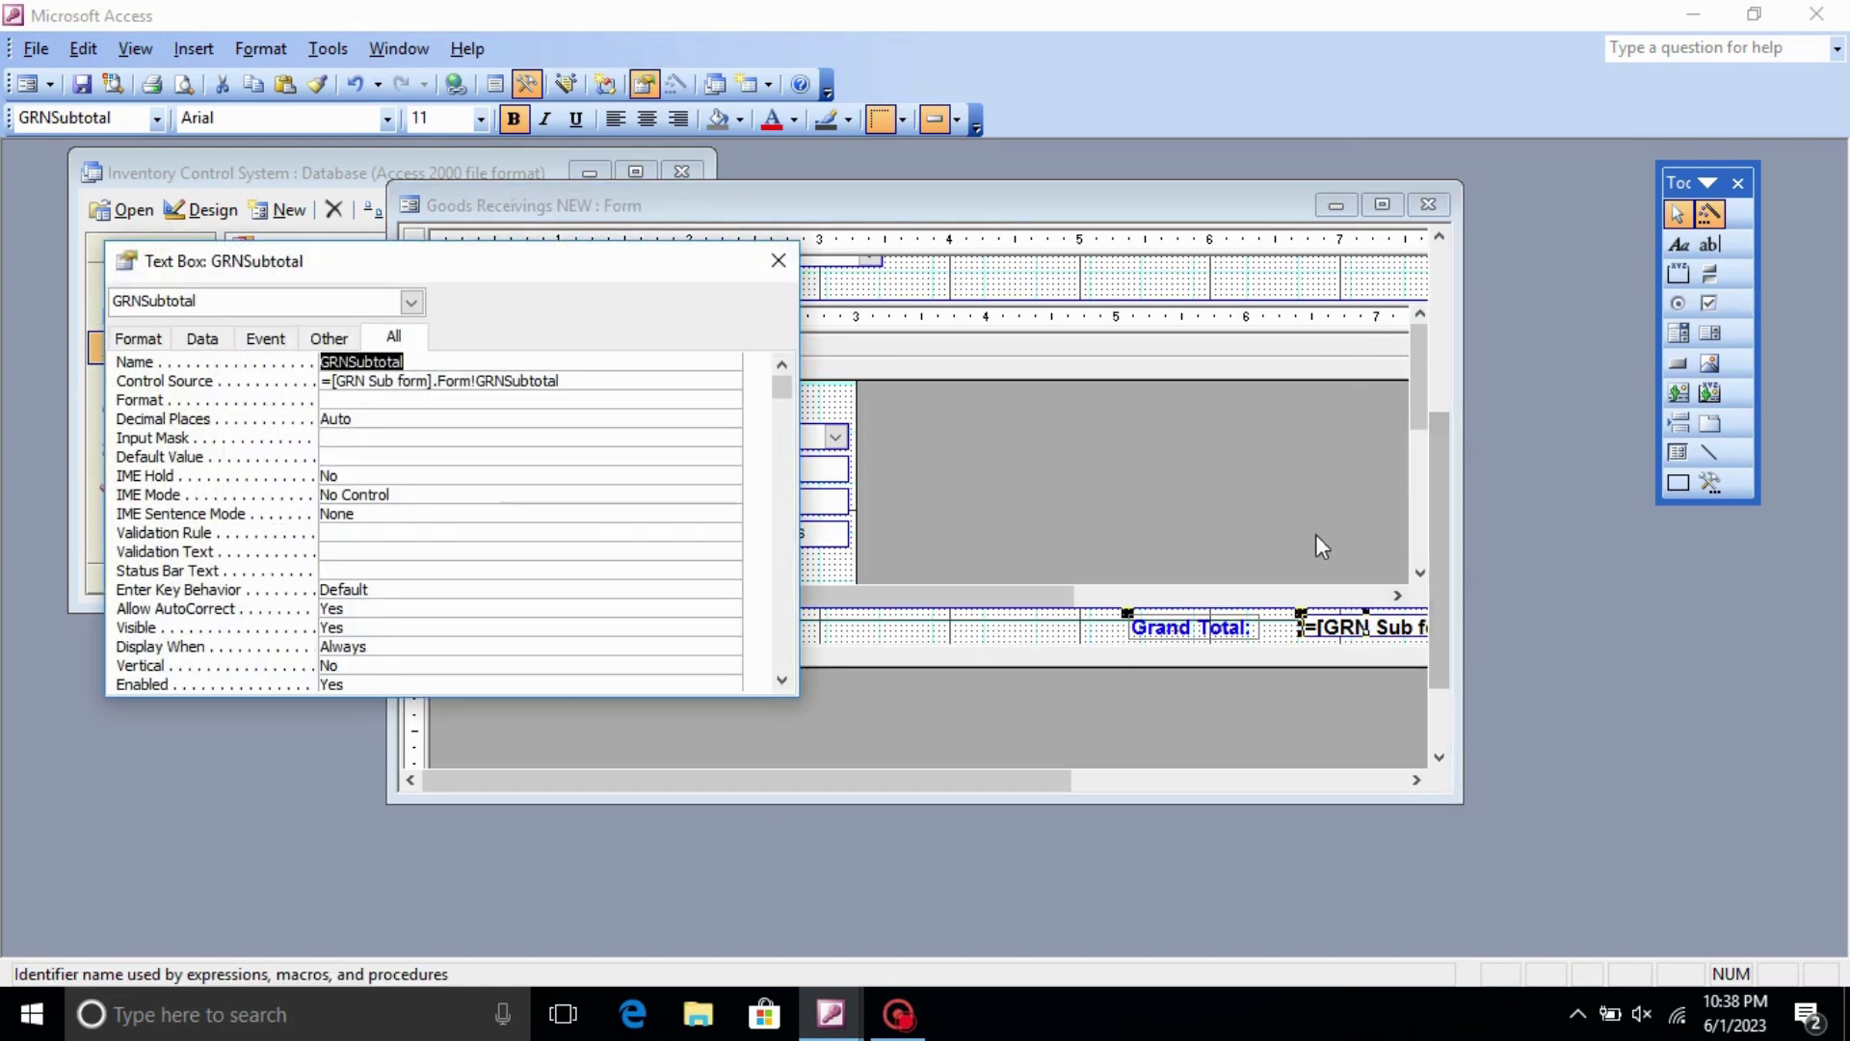
click(414, 401)
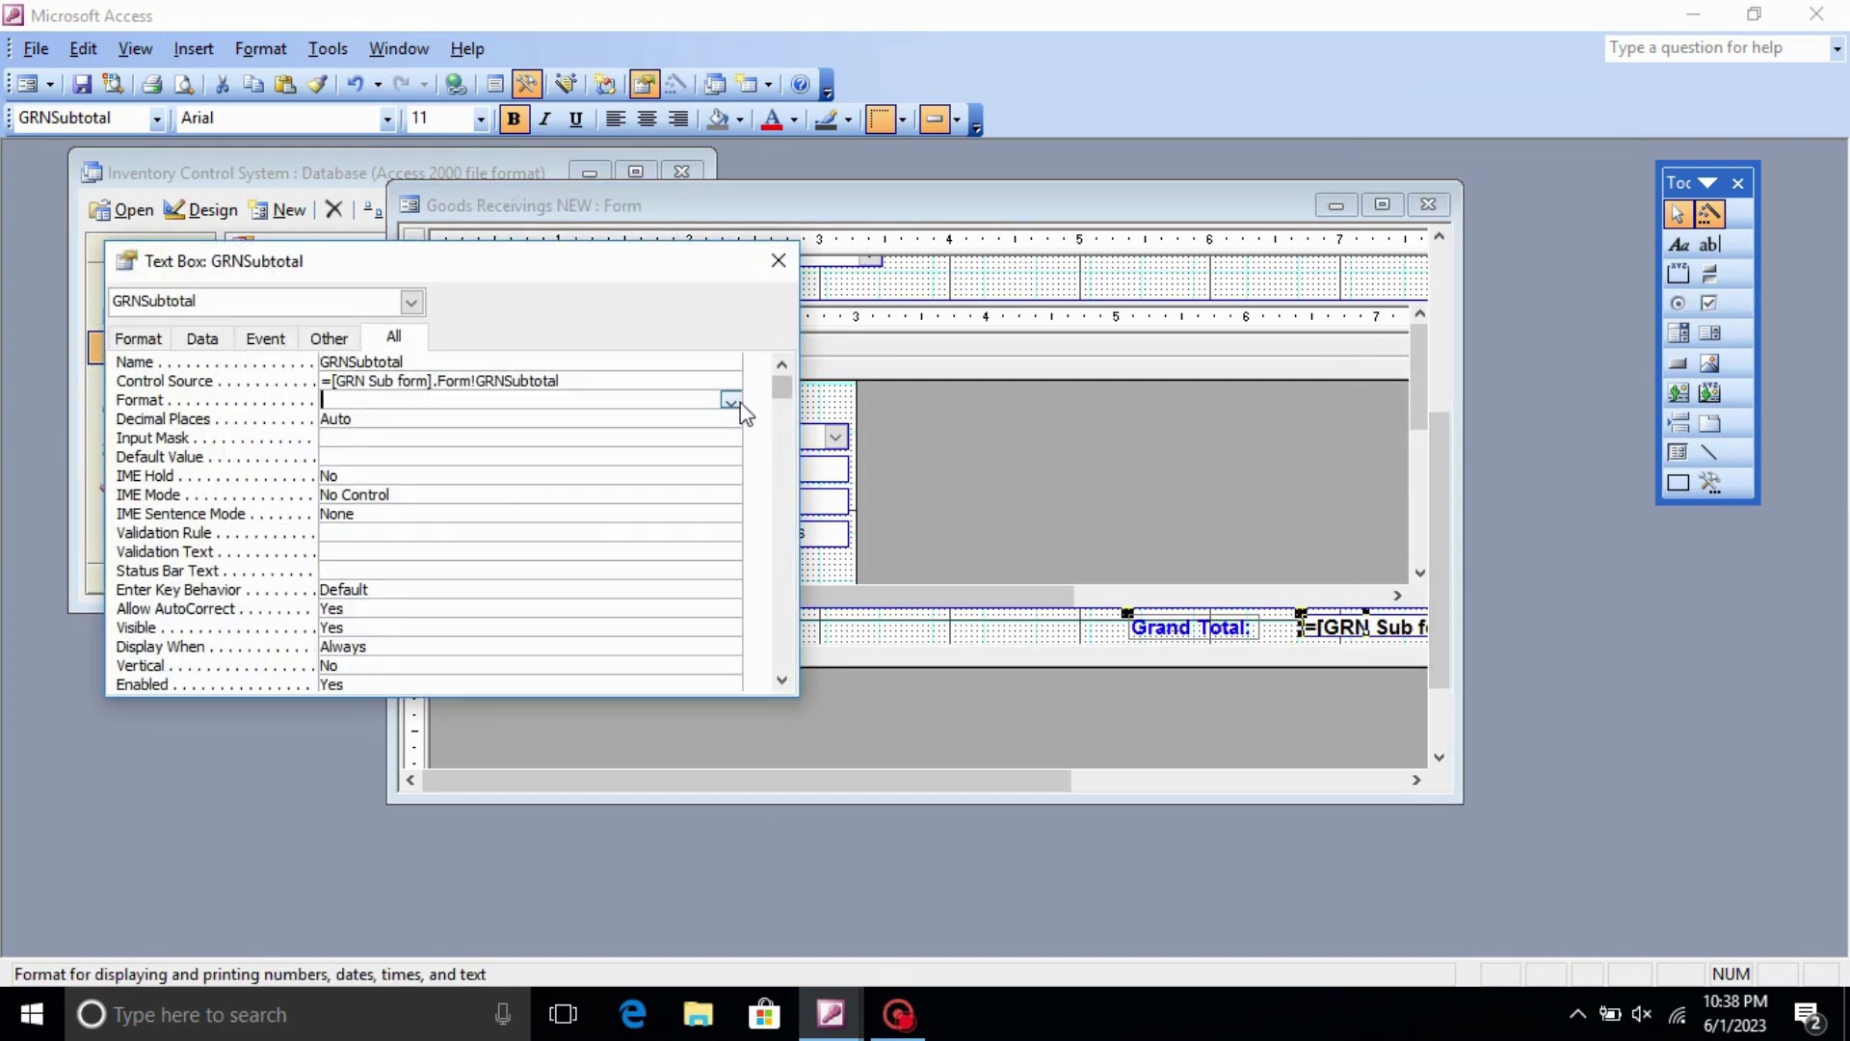
click(731, 402)
drag(726, 441, 729, 497)
click(414, 532)
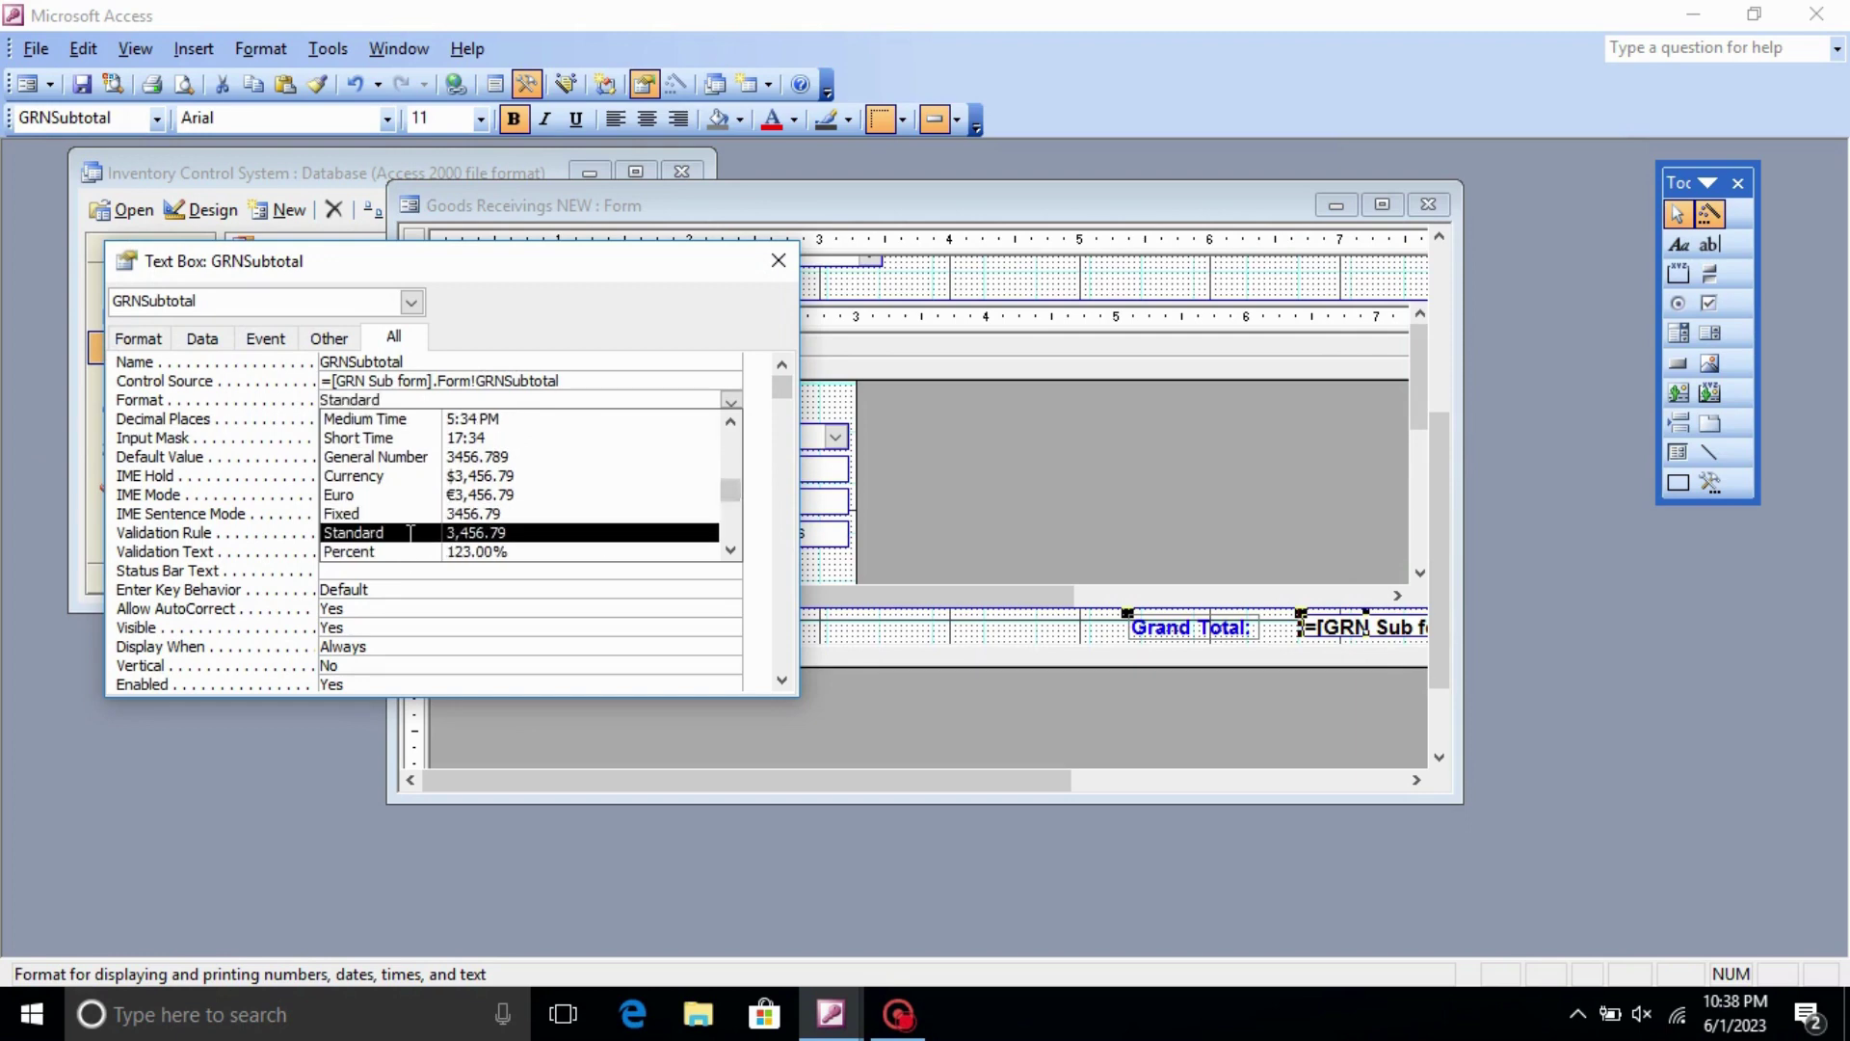
click(782, 262)
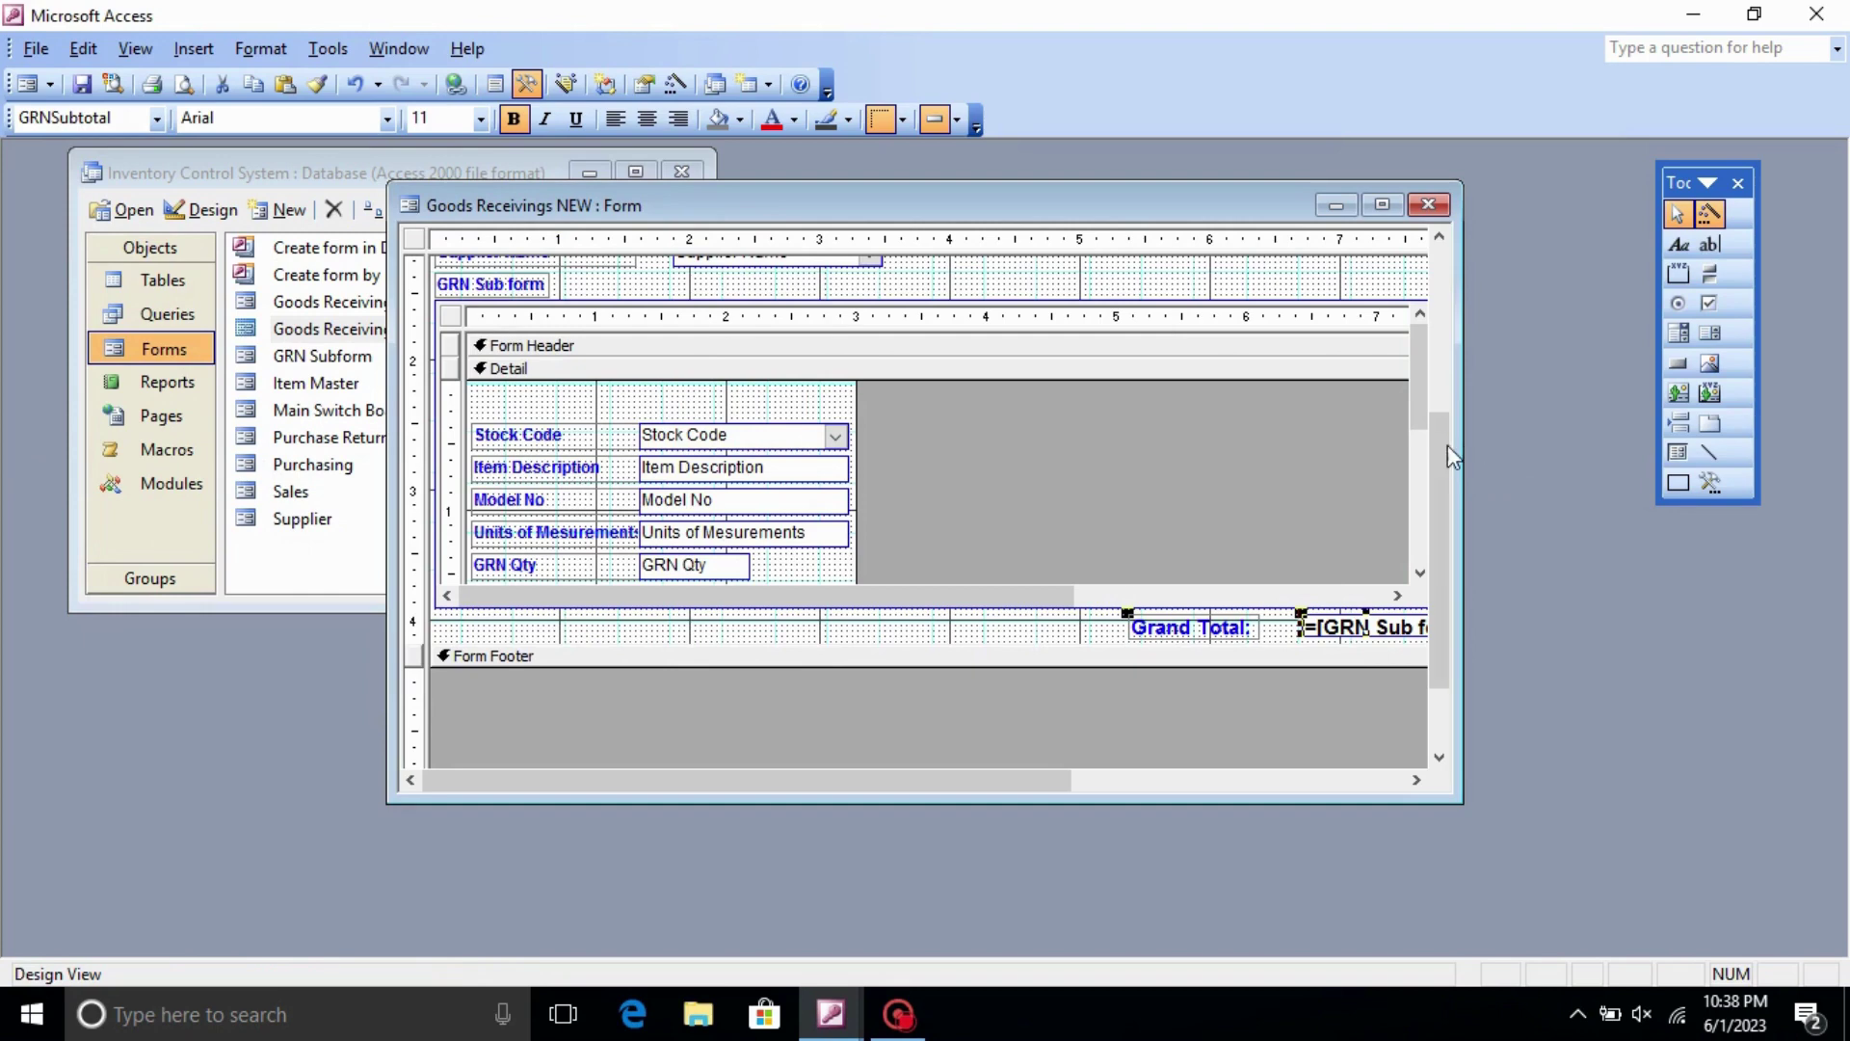
- Add a label reading "ABC COMPANY" at the upper right of the main form's Detail section
drag(1448, 443, 1447, 275)
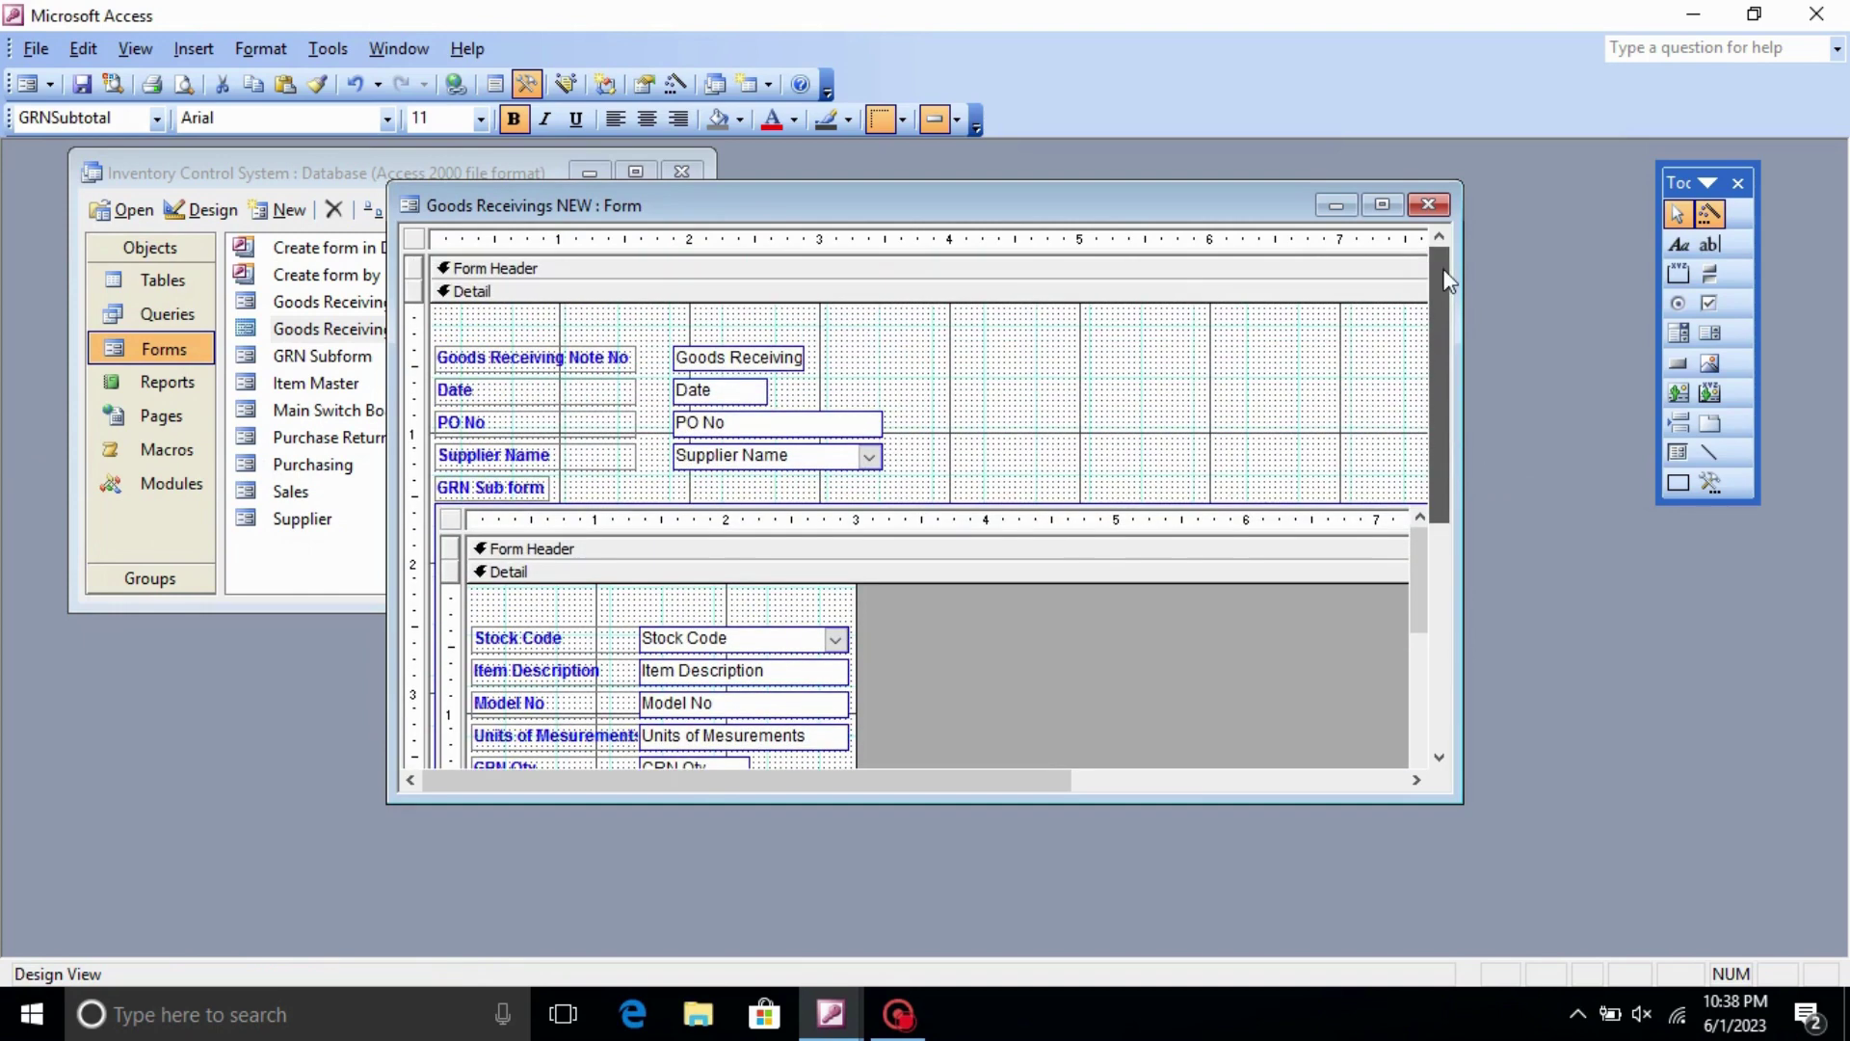
click(1678, 244)
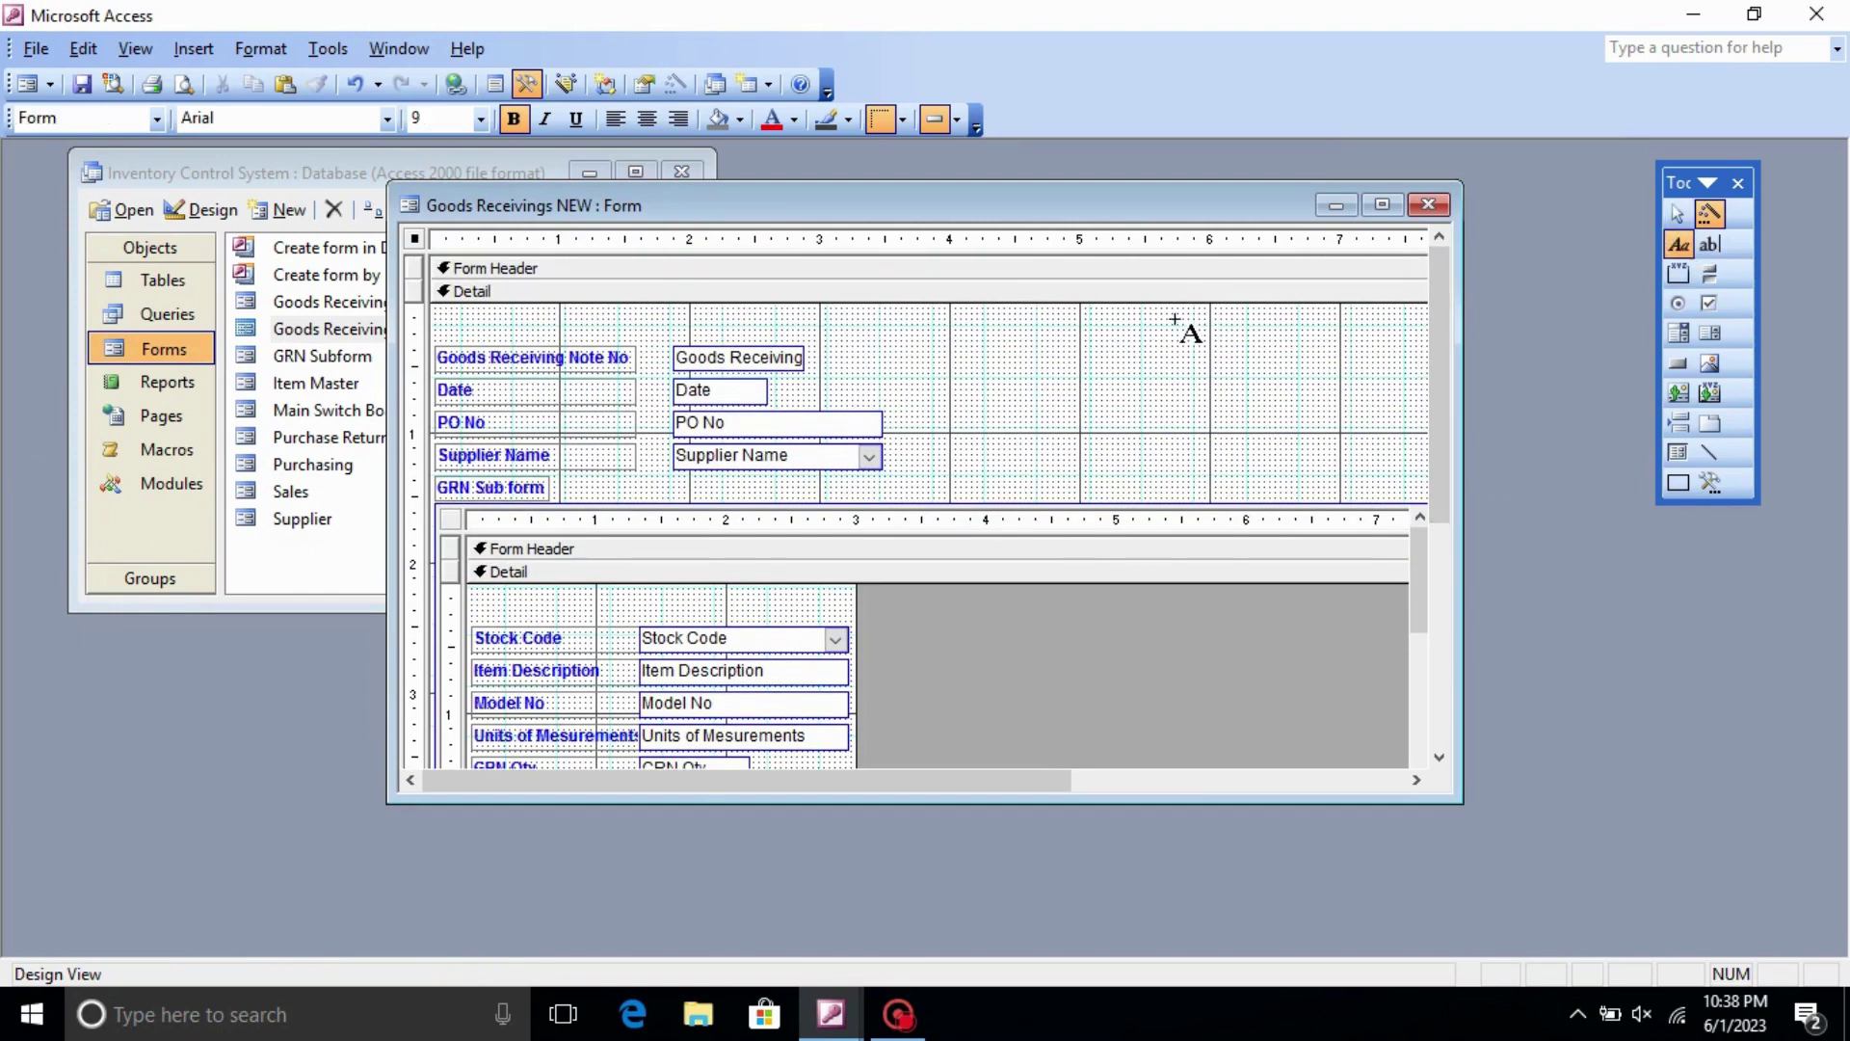
click(1176, 319)
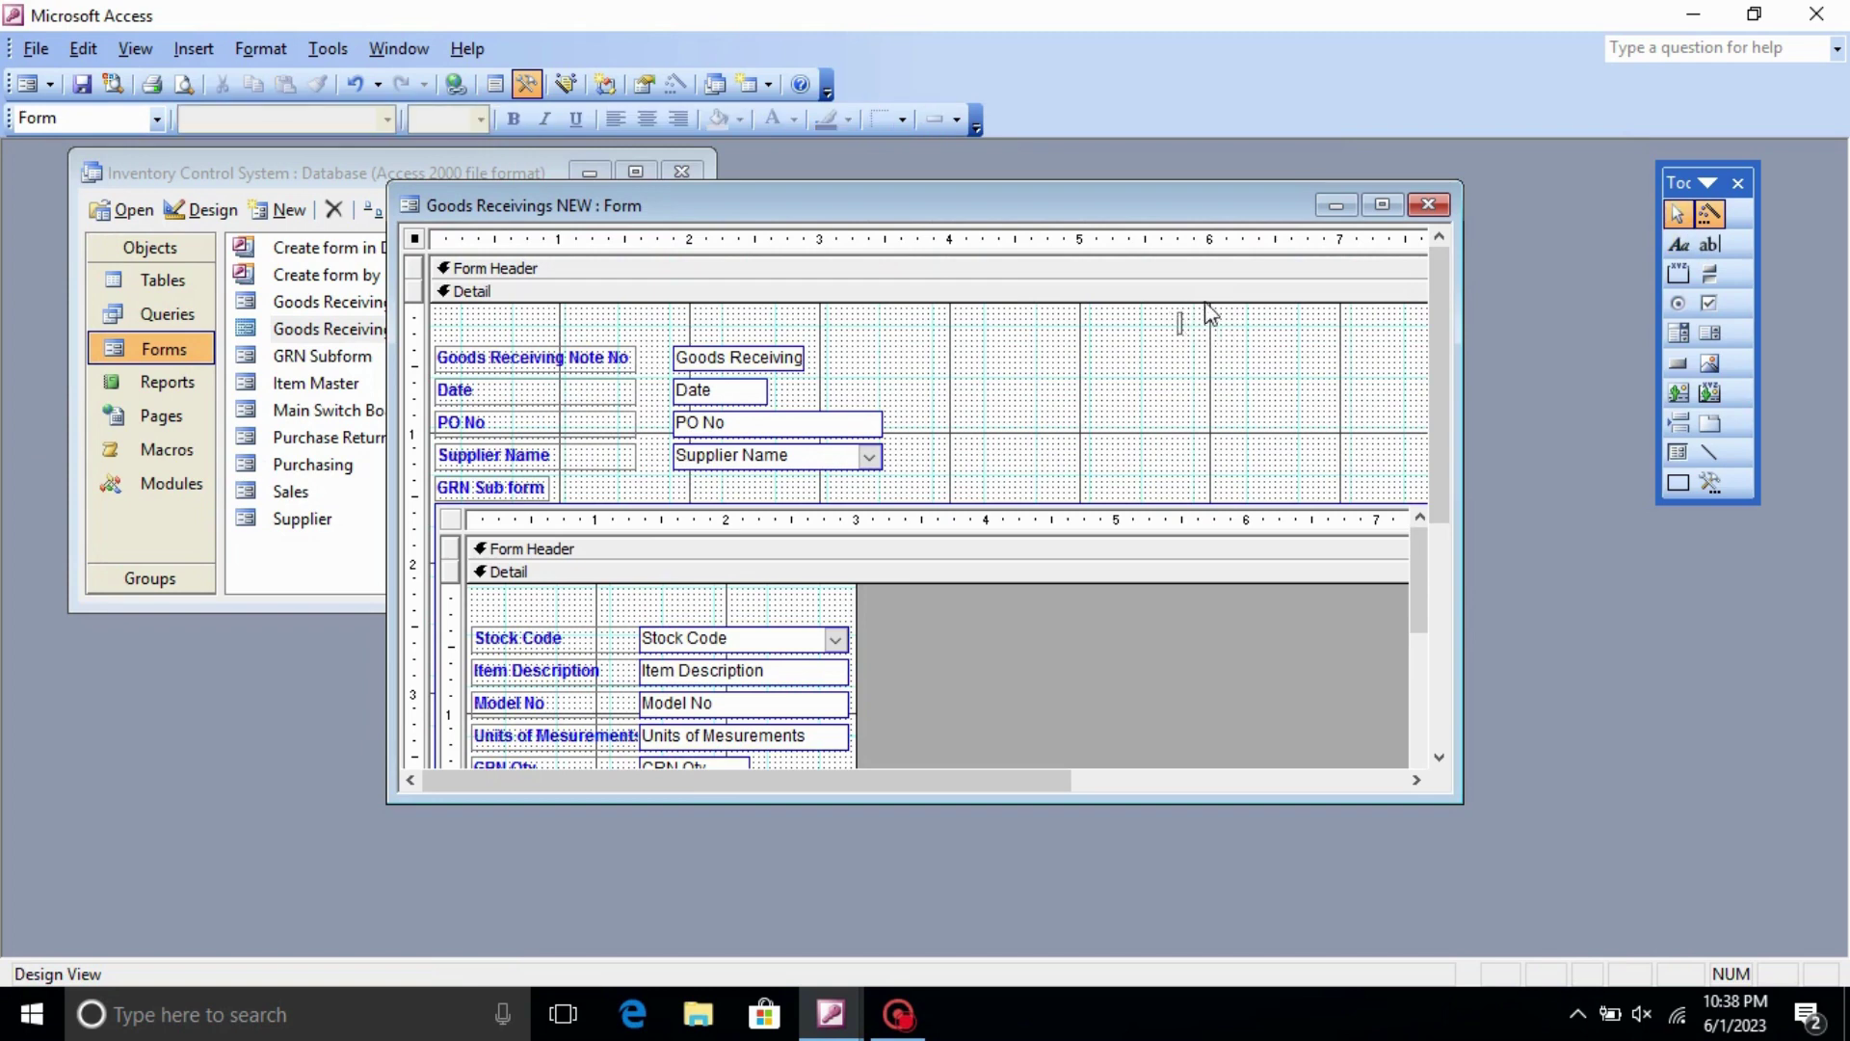
text(ABC COMPANY)
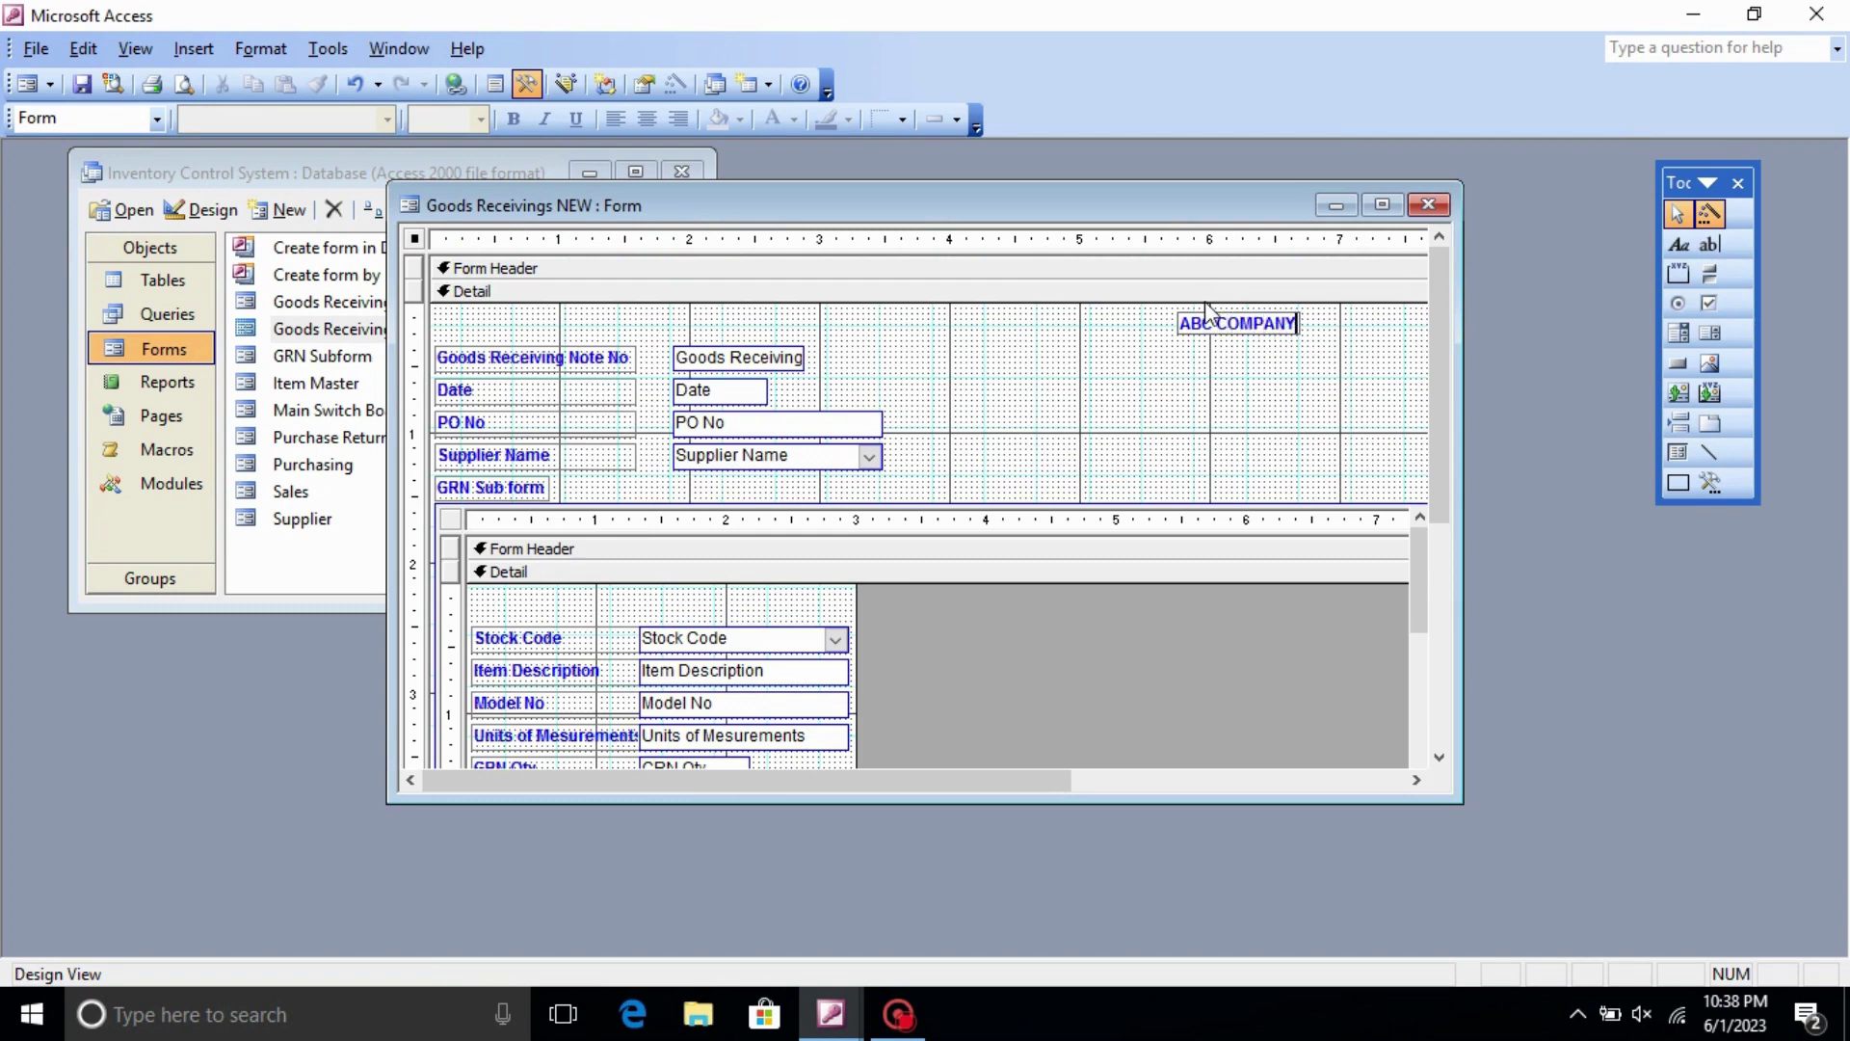
click(1293, 355)
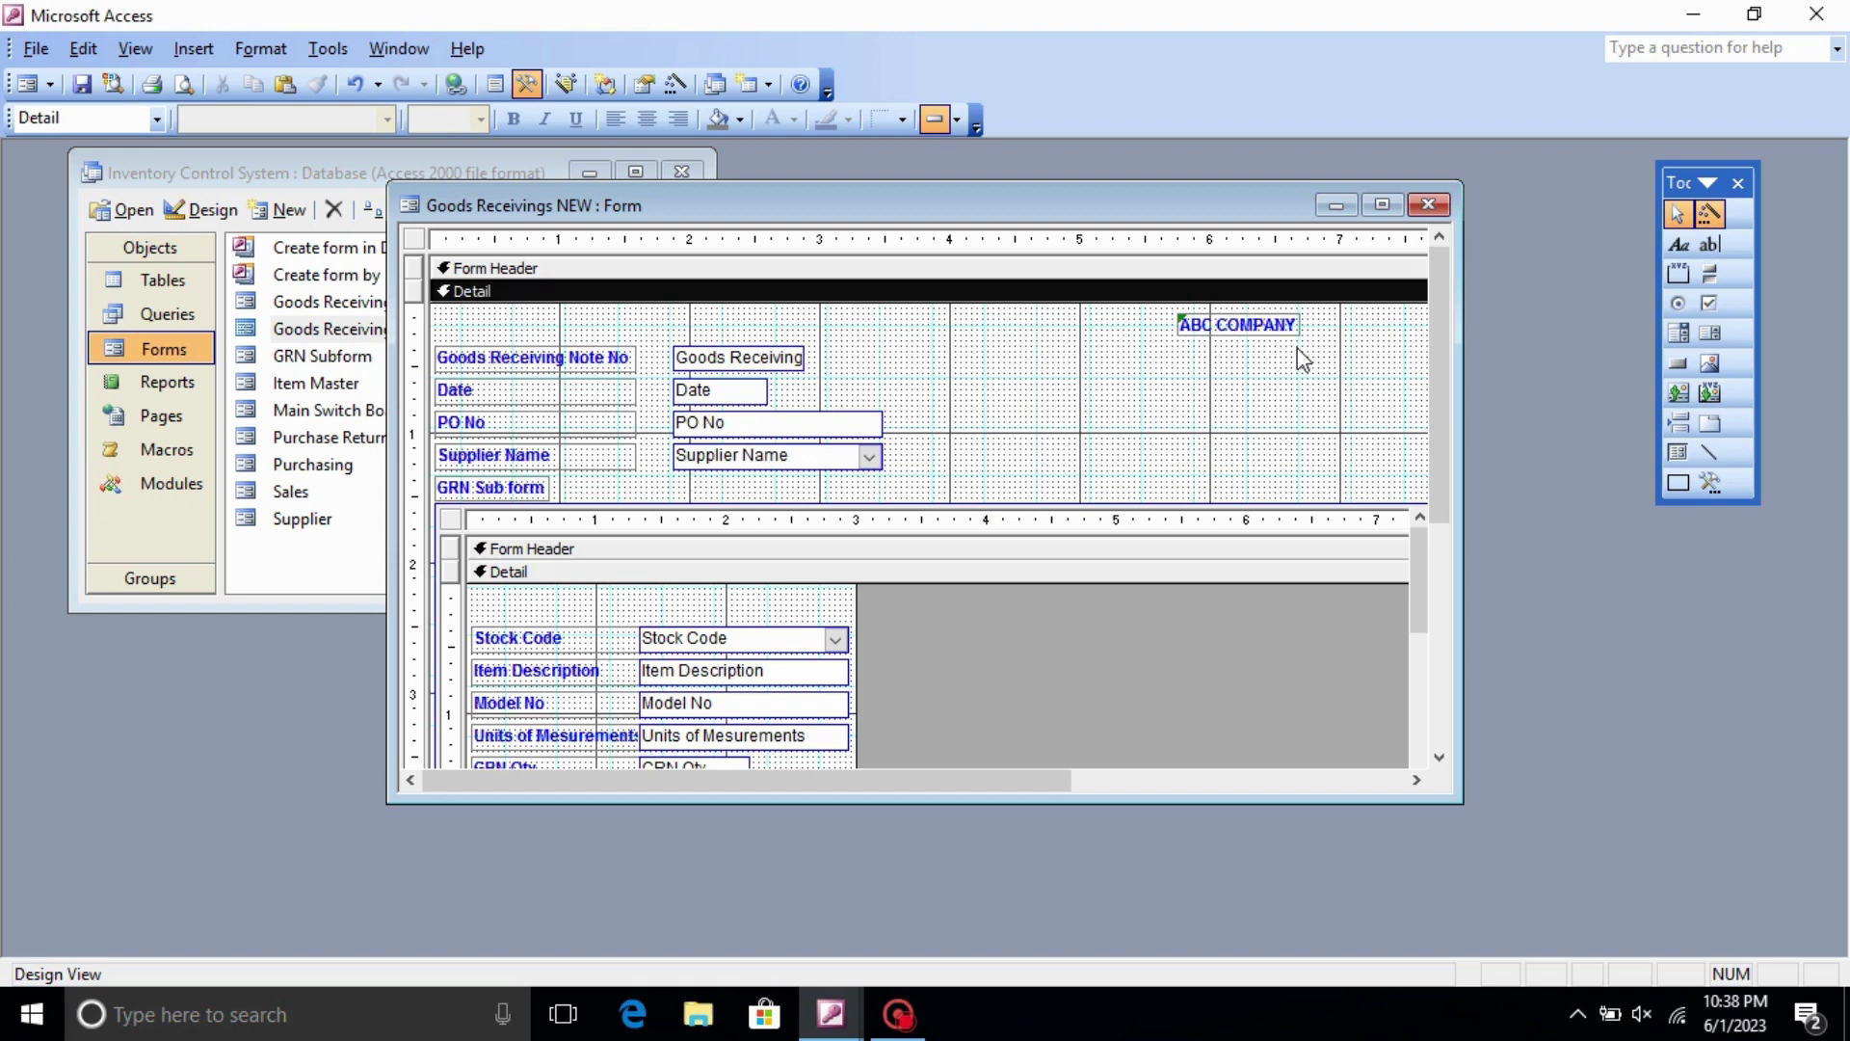
- Set the ABC COMPANY label to 12-point text and enlarge its frame to about 1.75 inches wide
click(1245, 333)
click(479, 118)
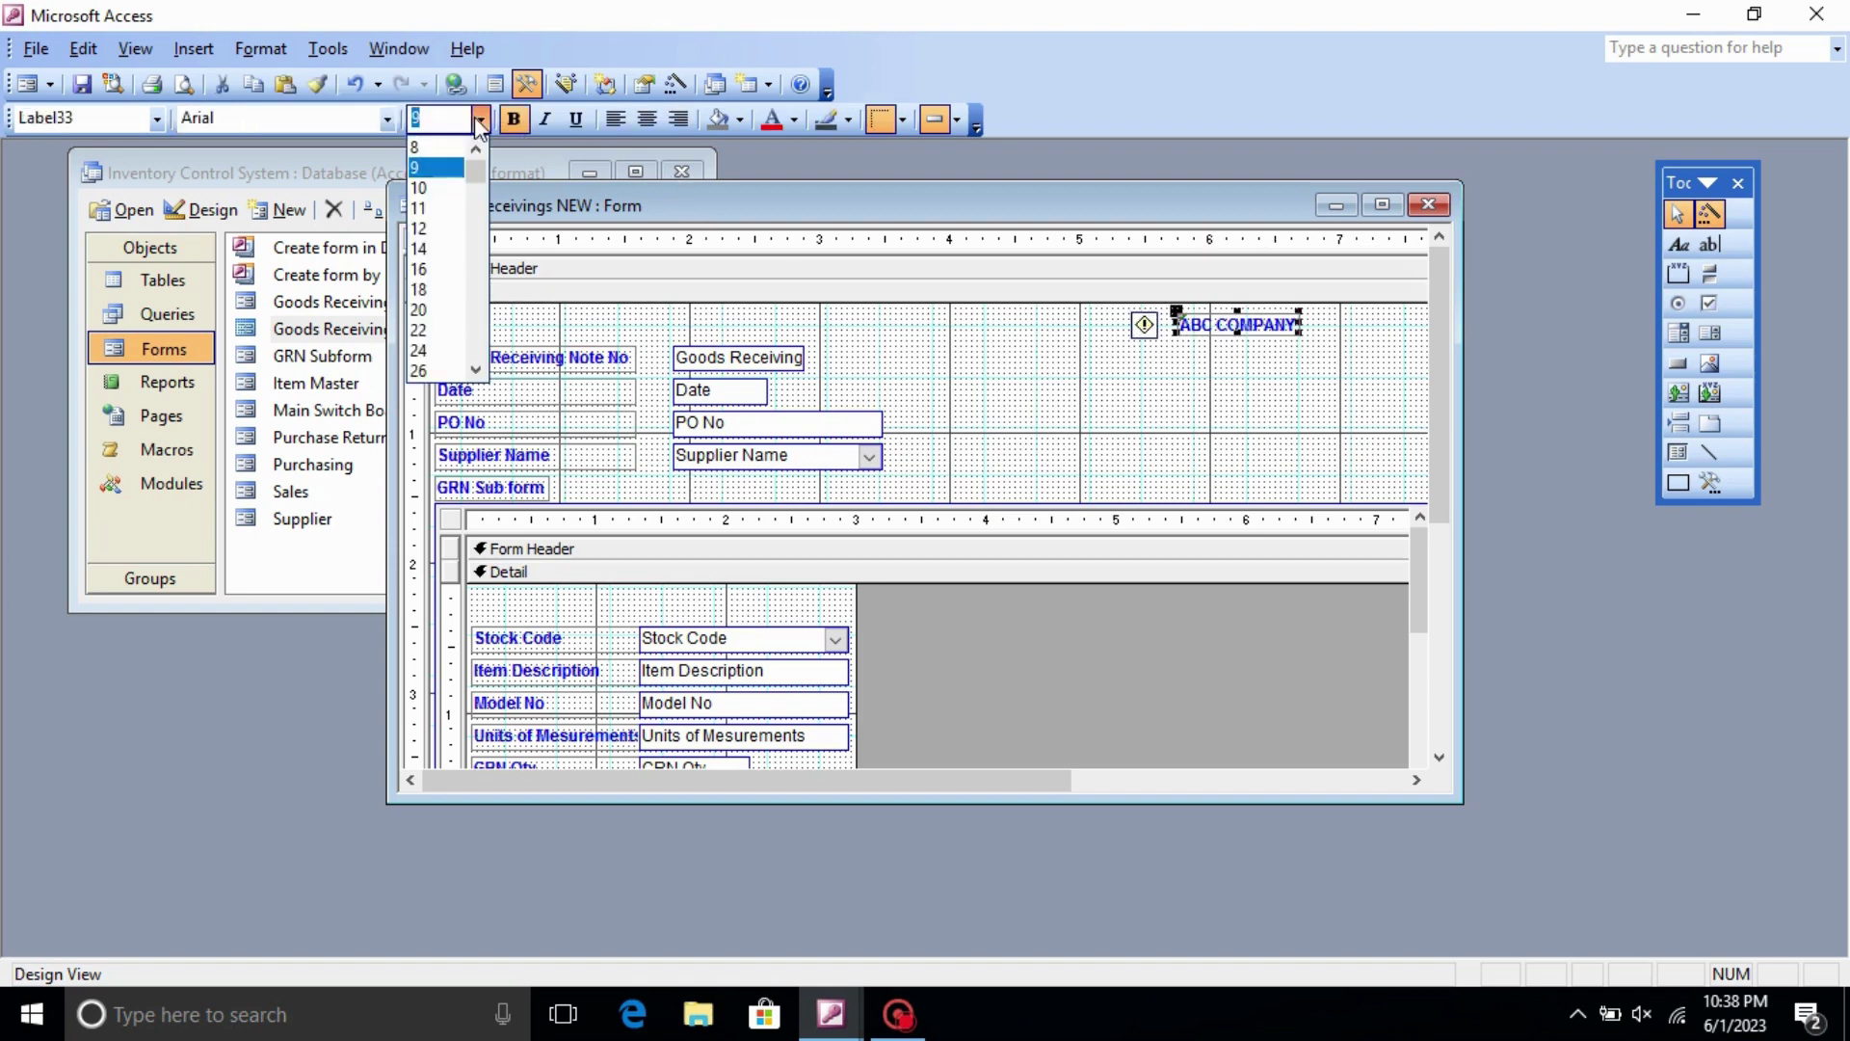
click(431, 233)
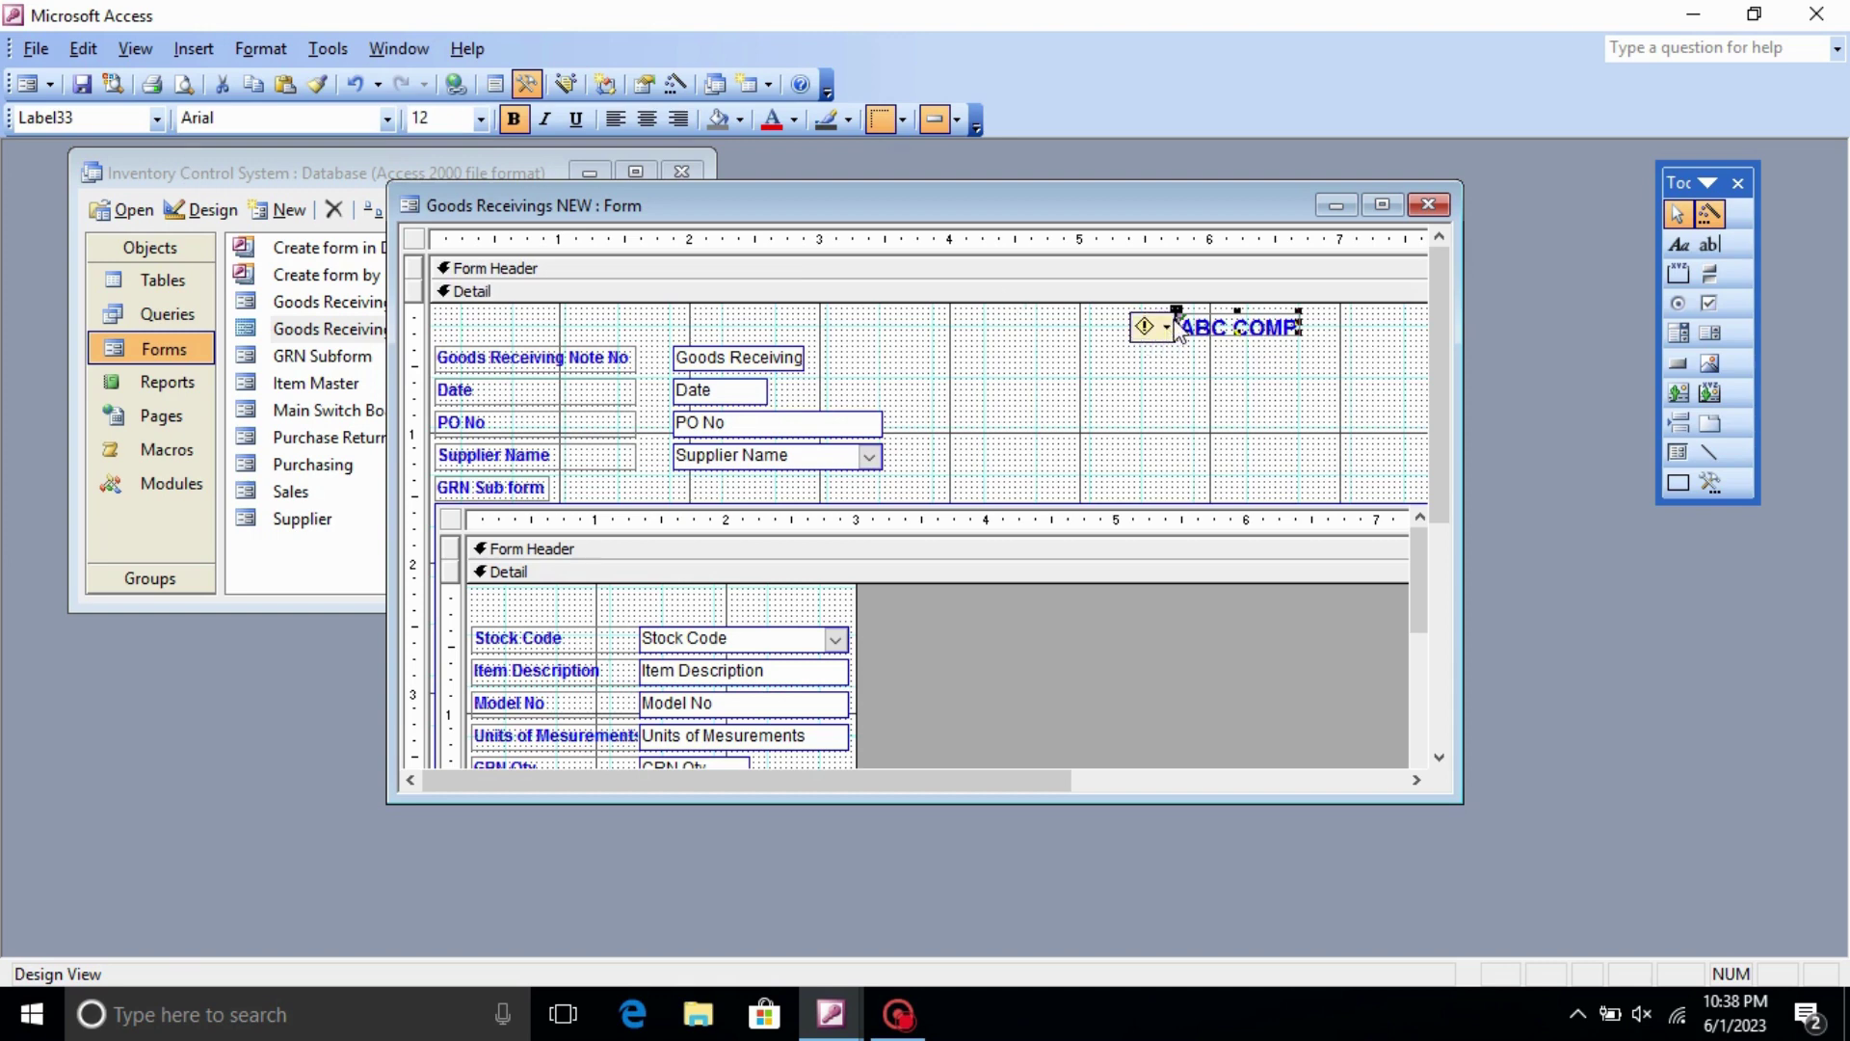
drag(1300, 327, 1409, 329)
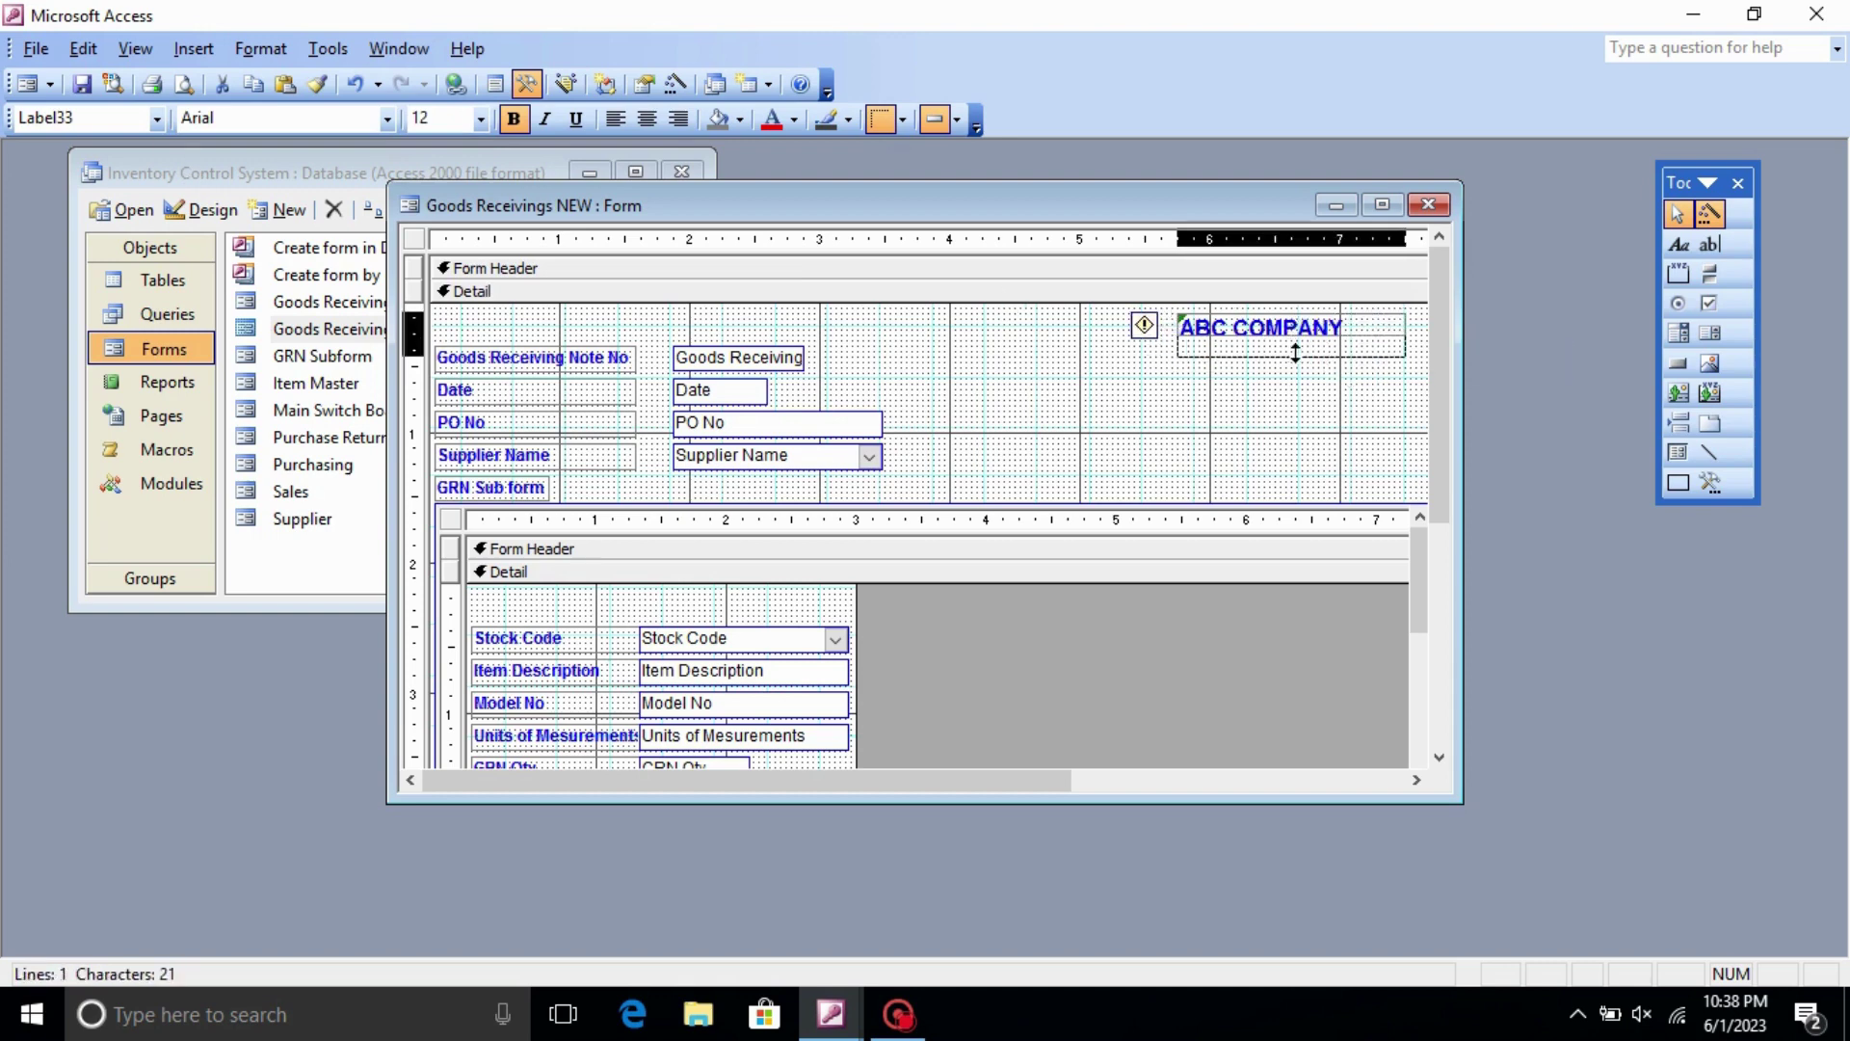
click(1321, 364)
drag(1338, 342, 1353, 341)
- Right-align the text of the ABC COMPANY label and display the form in Form view
drag(1024, 771, 1068, 769)
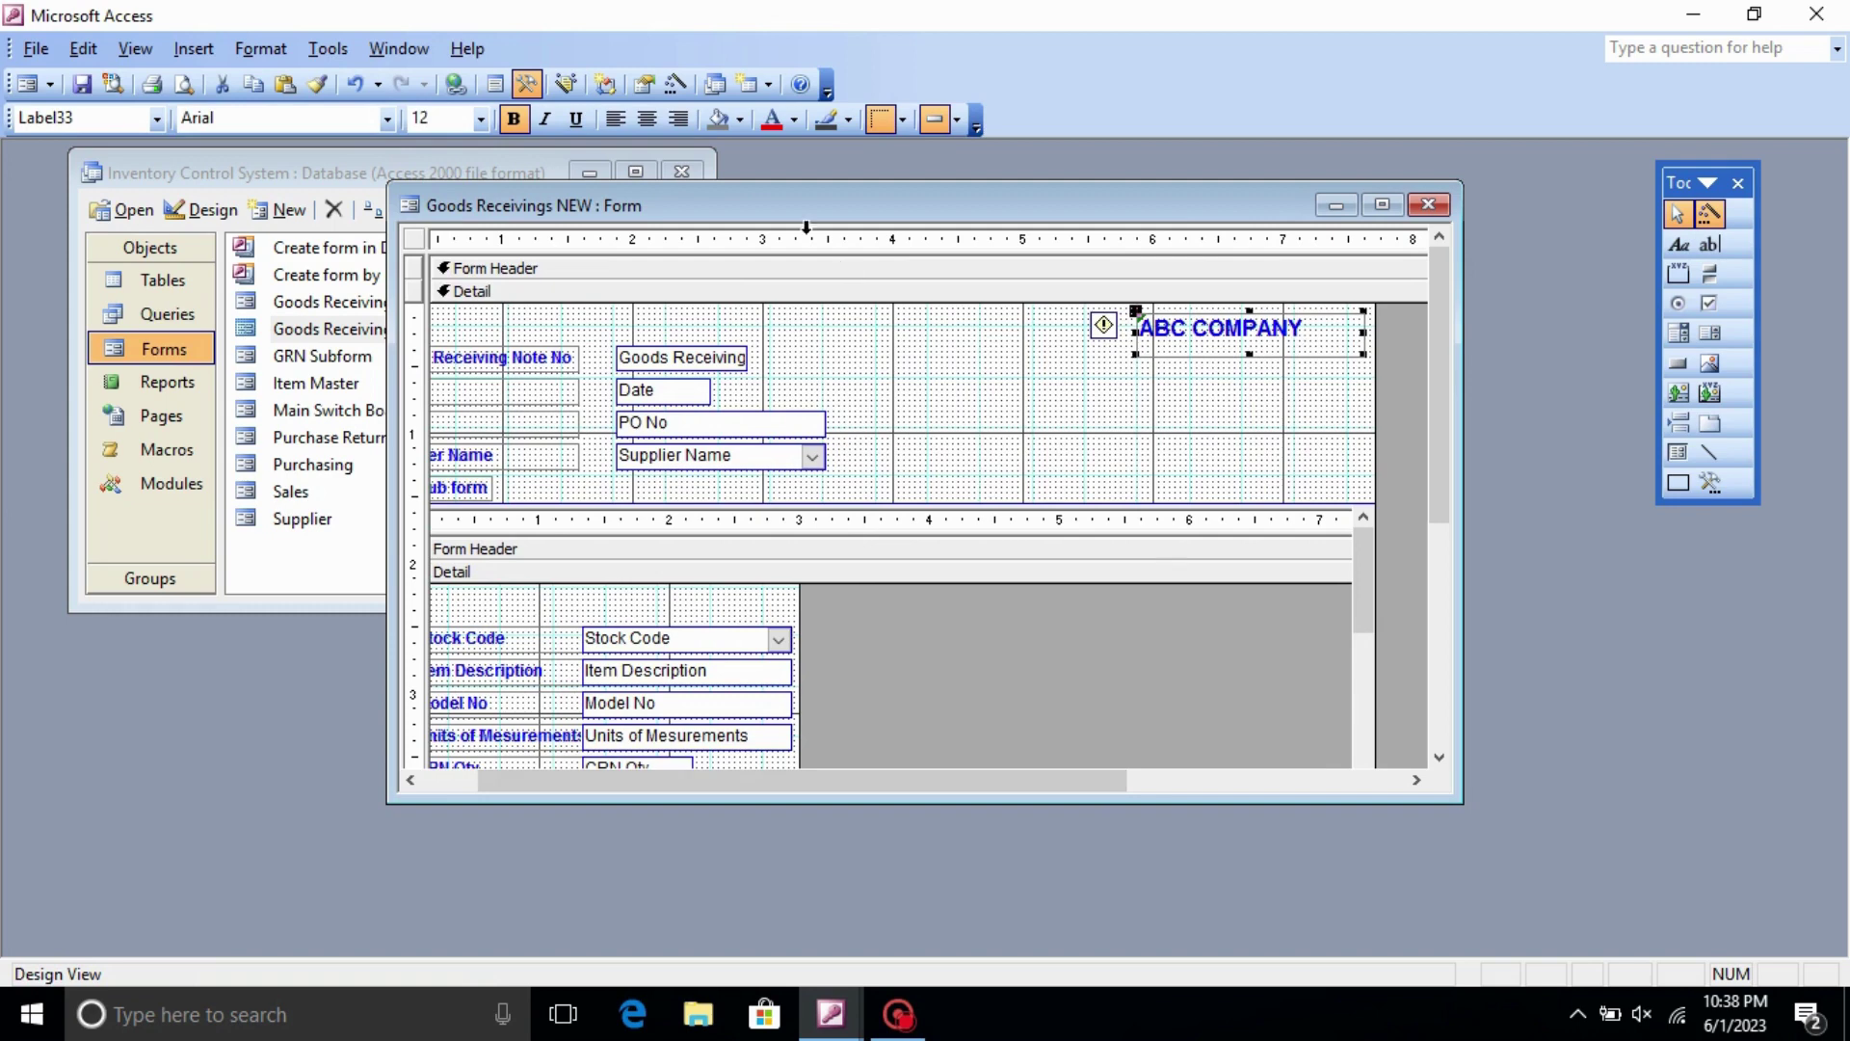
click(688, 120)
click(1253, 412)
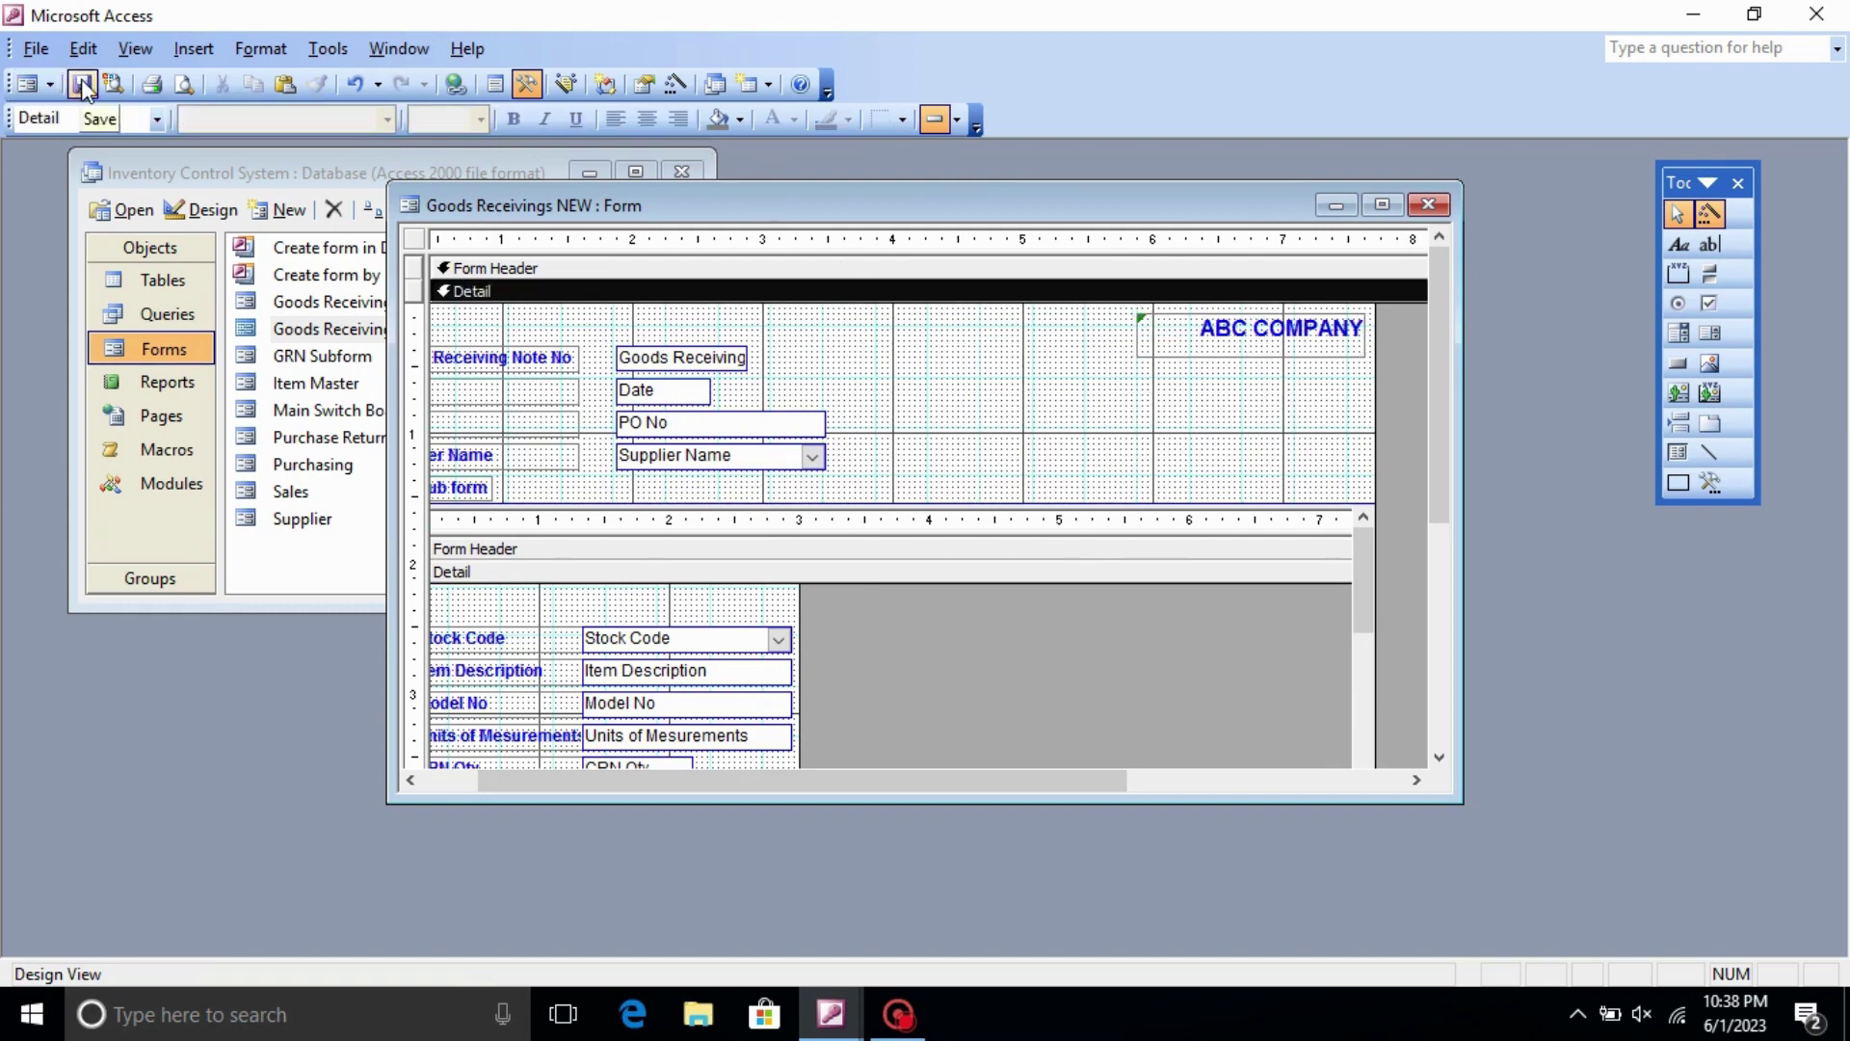
click(28, 85)
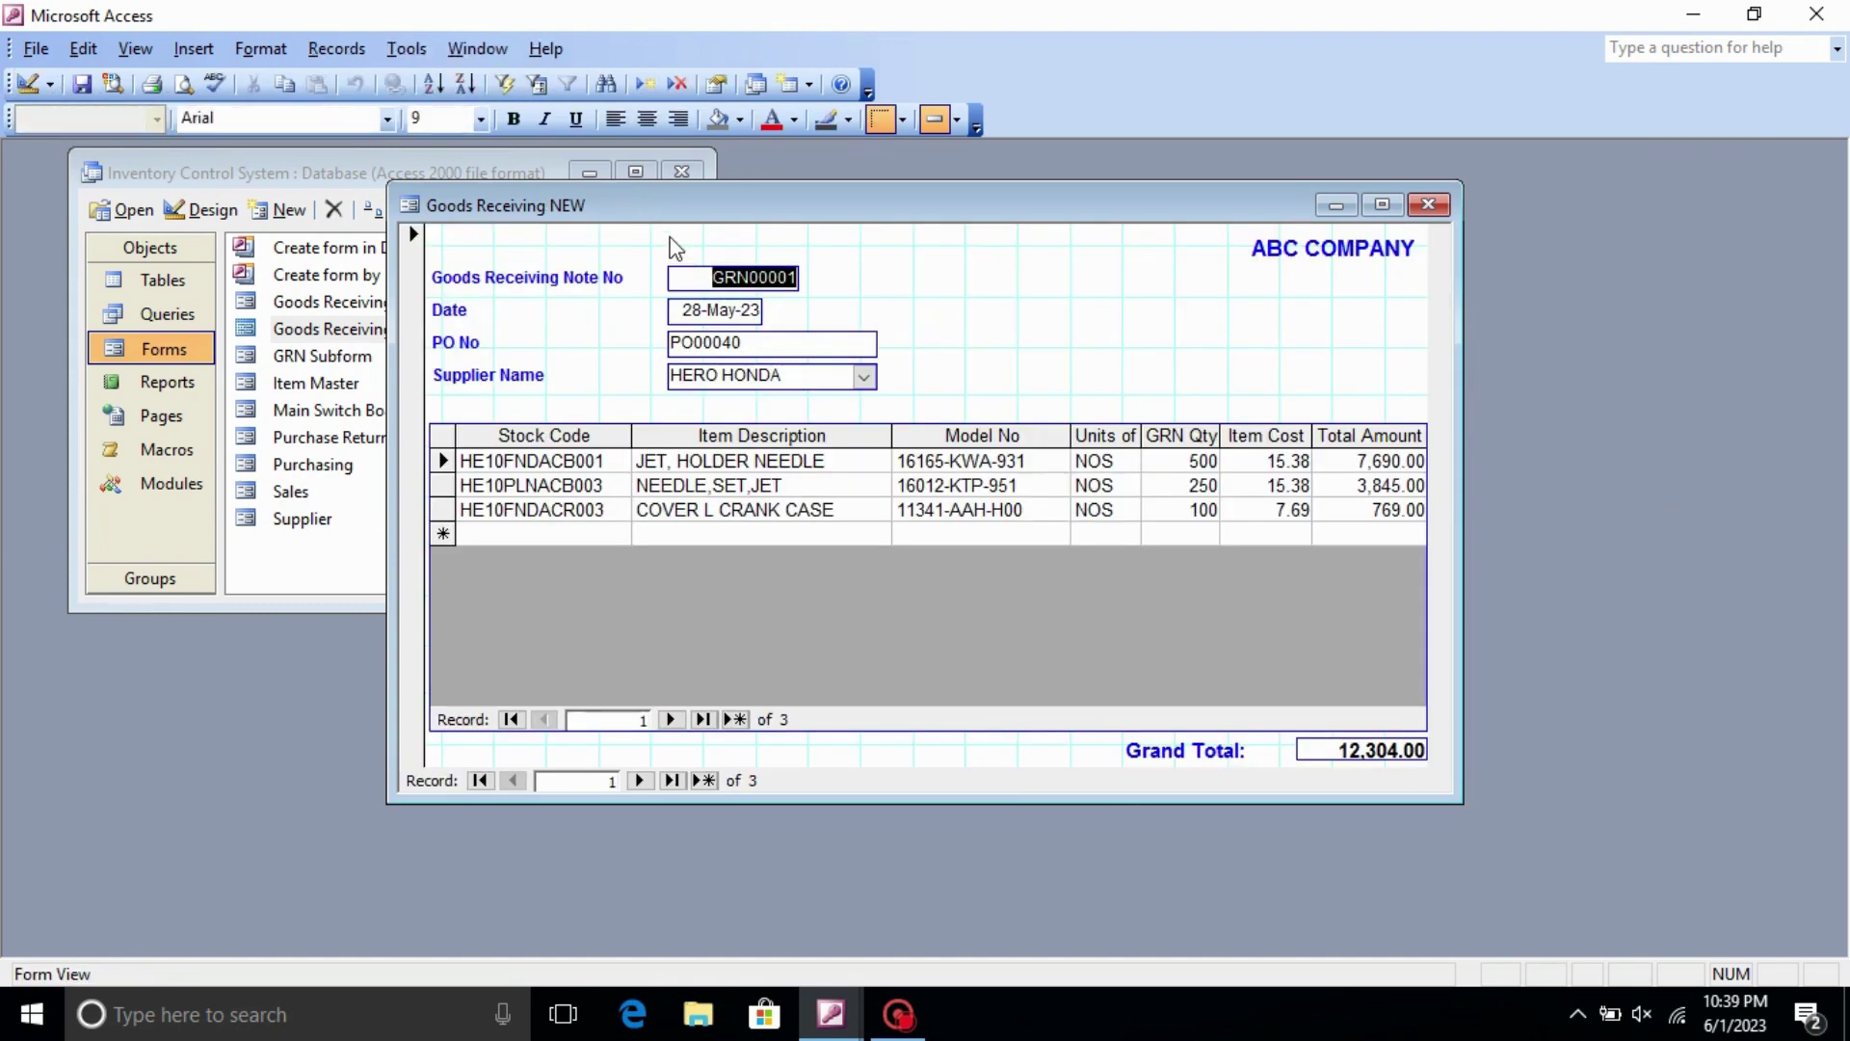
- Move through the fields, item rows and Grand Total of the first goods receiving record, and continue to the second record
key(Tab)
key(Tab)
key(Tab)
key(Tab)
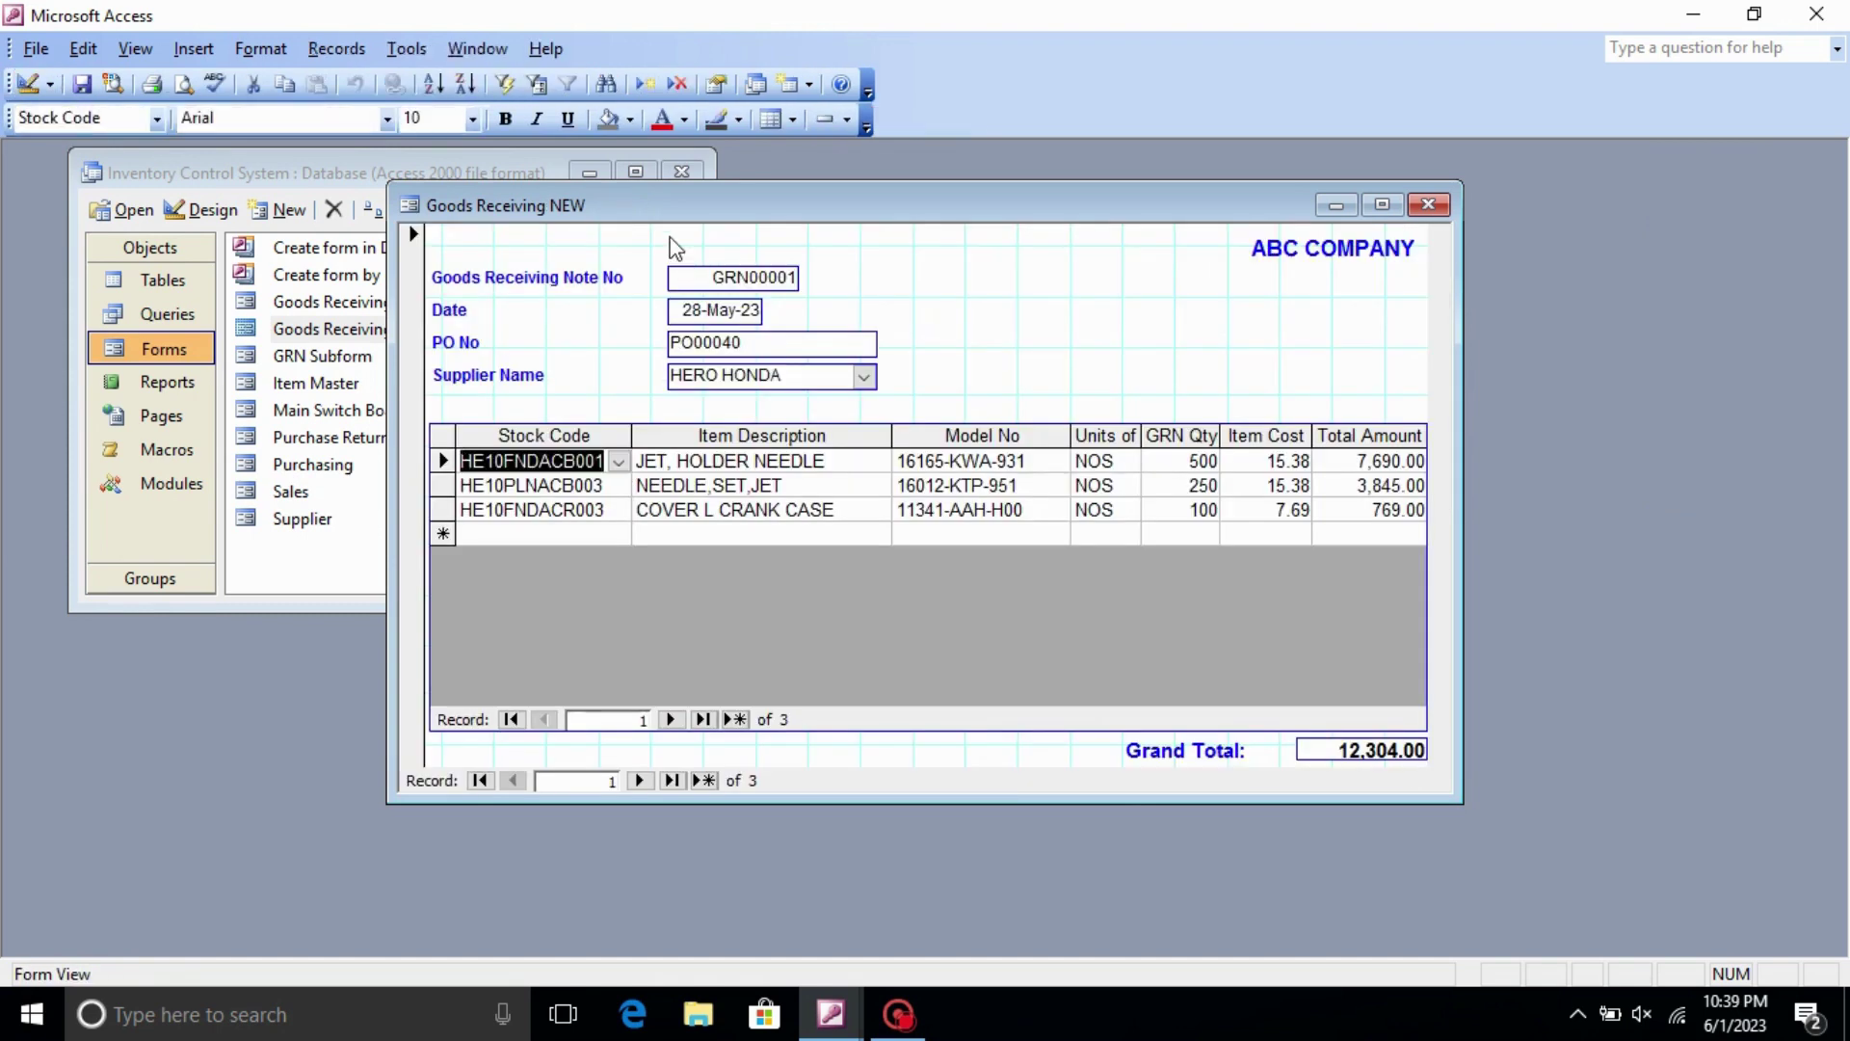
key(Tab)
key(Tab)
key(Tab)
key(Tab)
key(Tab)
key(Tab)
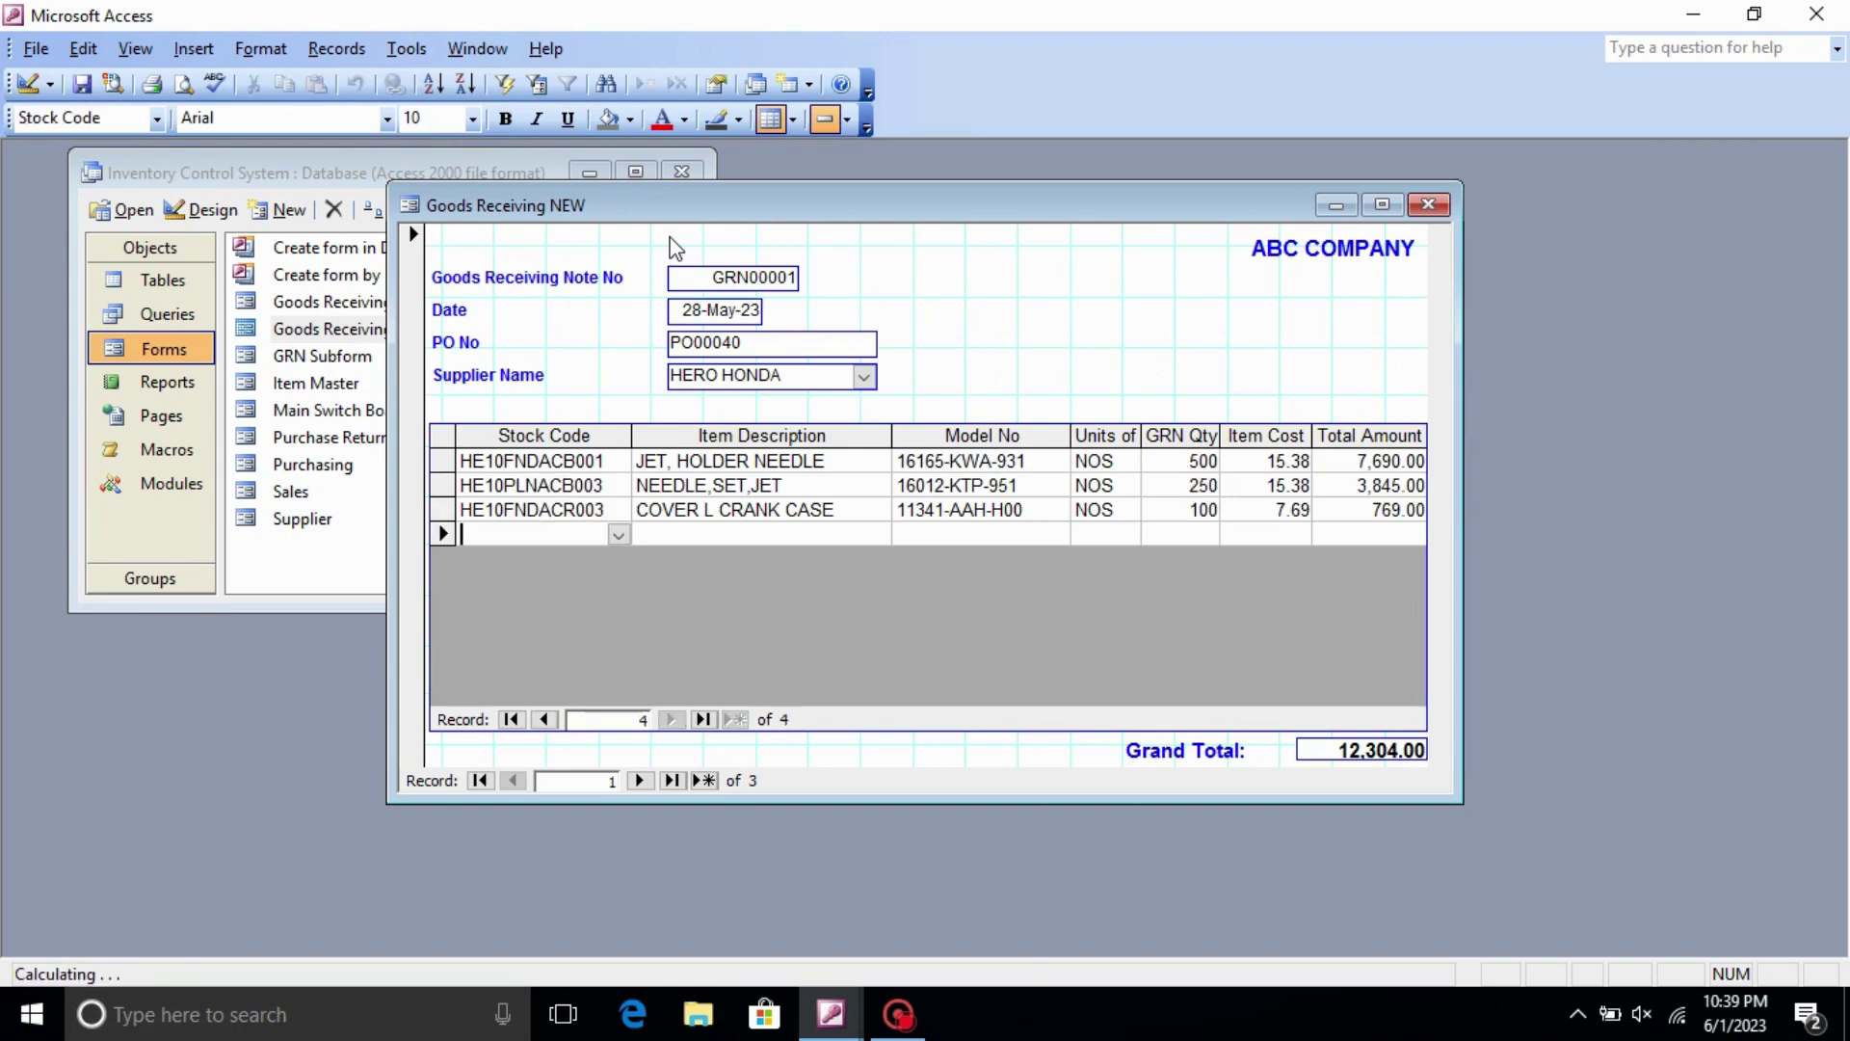
key(Tab)
key(Tab)
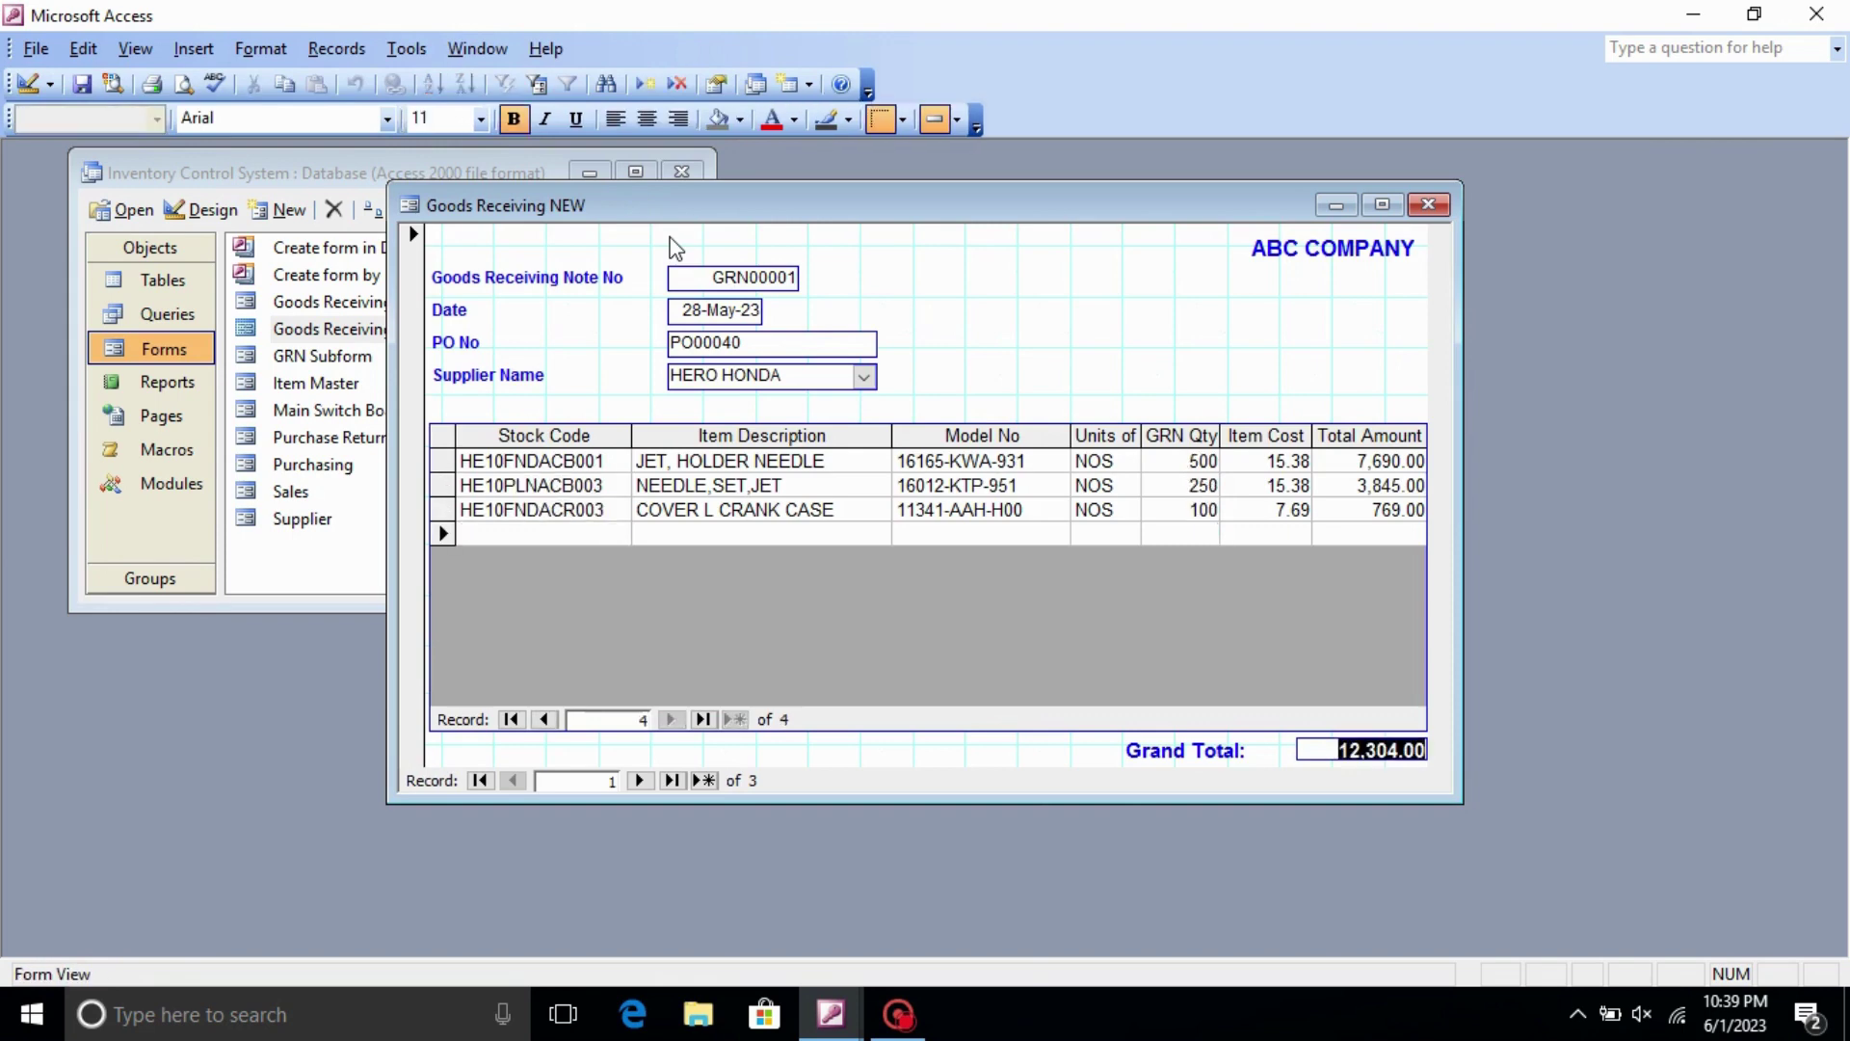
key(Tab)
- Walk through the header fields and item rows of the second goods receiving record, and leave the subform for the third record
key(Tab)
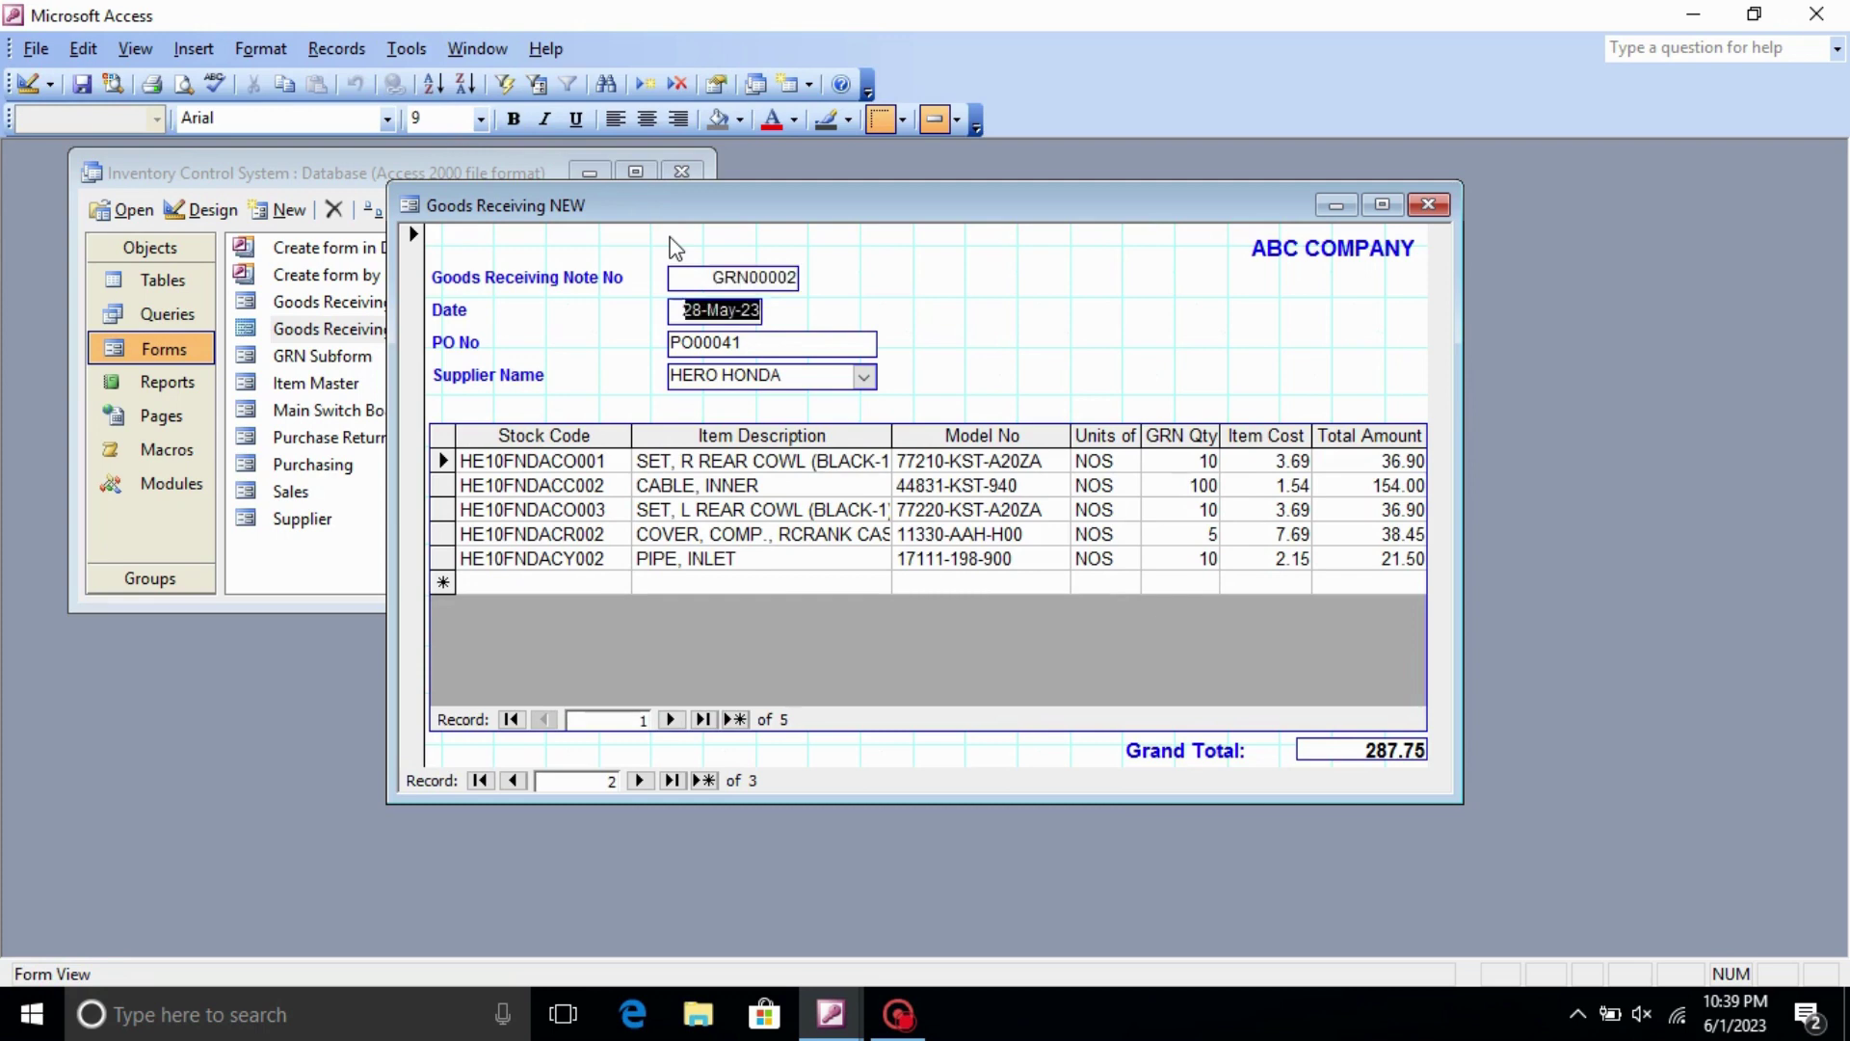
key(Tab)
key(Tab)
key(Tab)
key(Tab)
key(Tab)
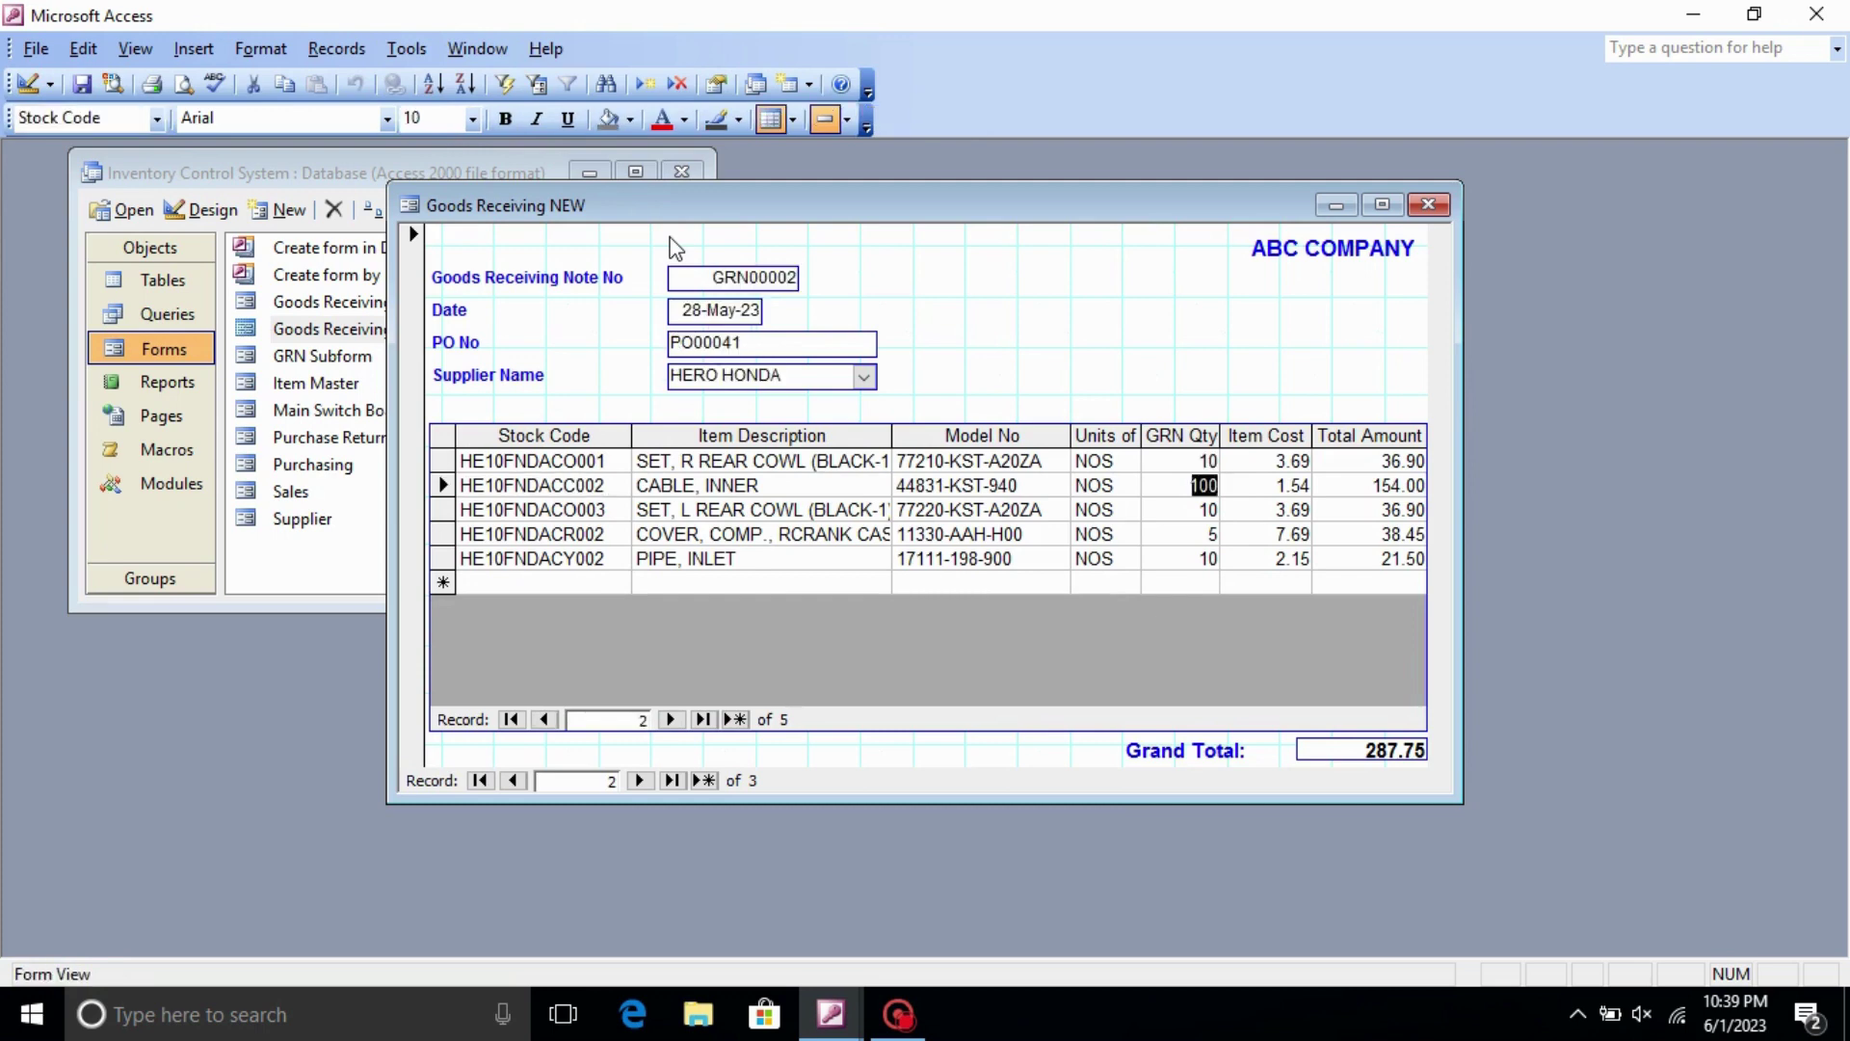
key(Tab)
key(Tab)
key(Tab)
key(Tab)
key(Tab)
key(Tab)
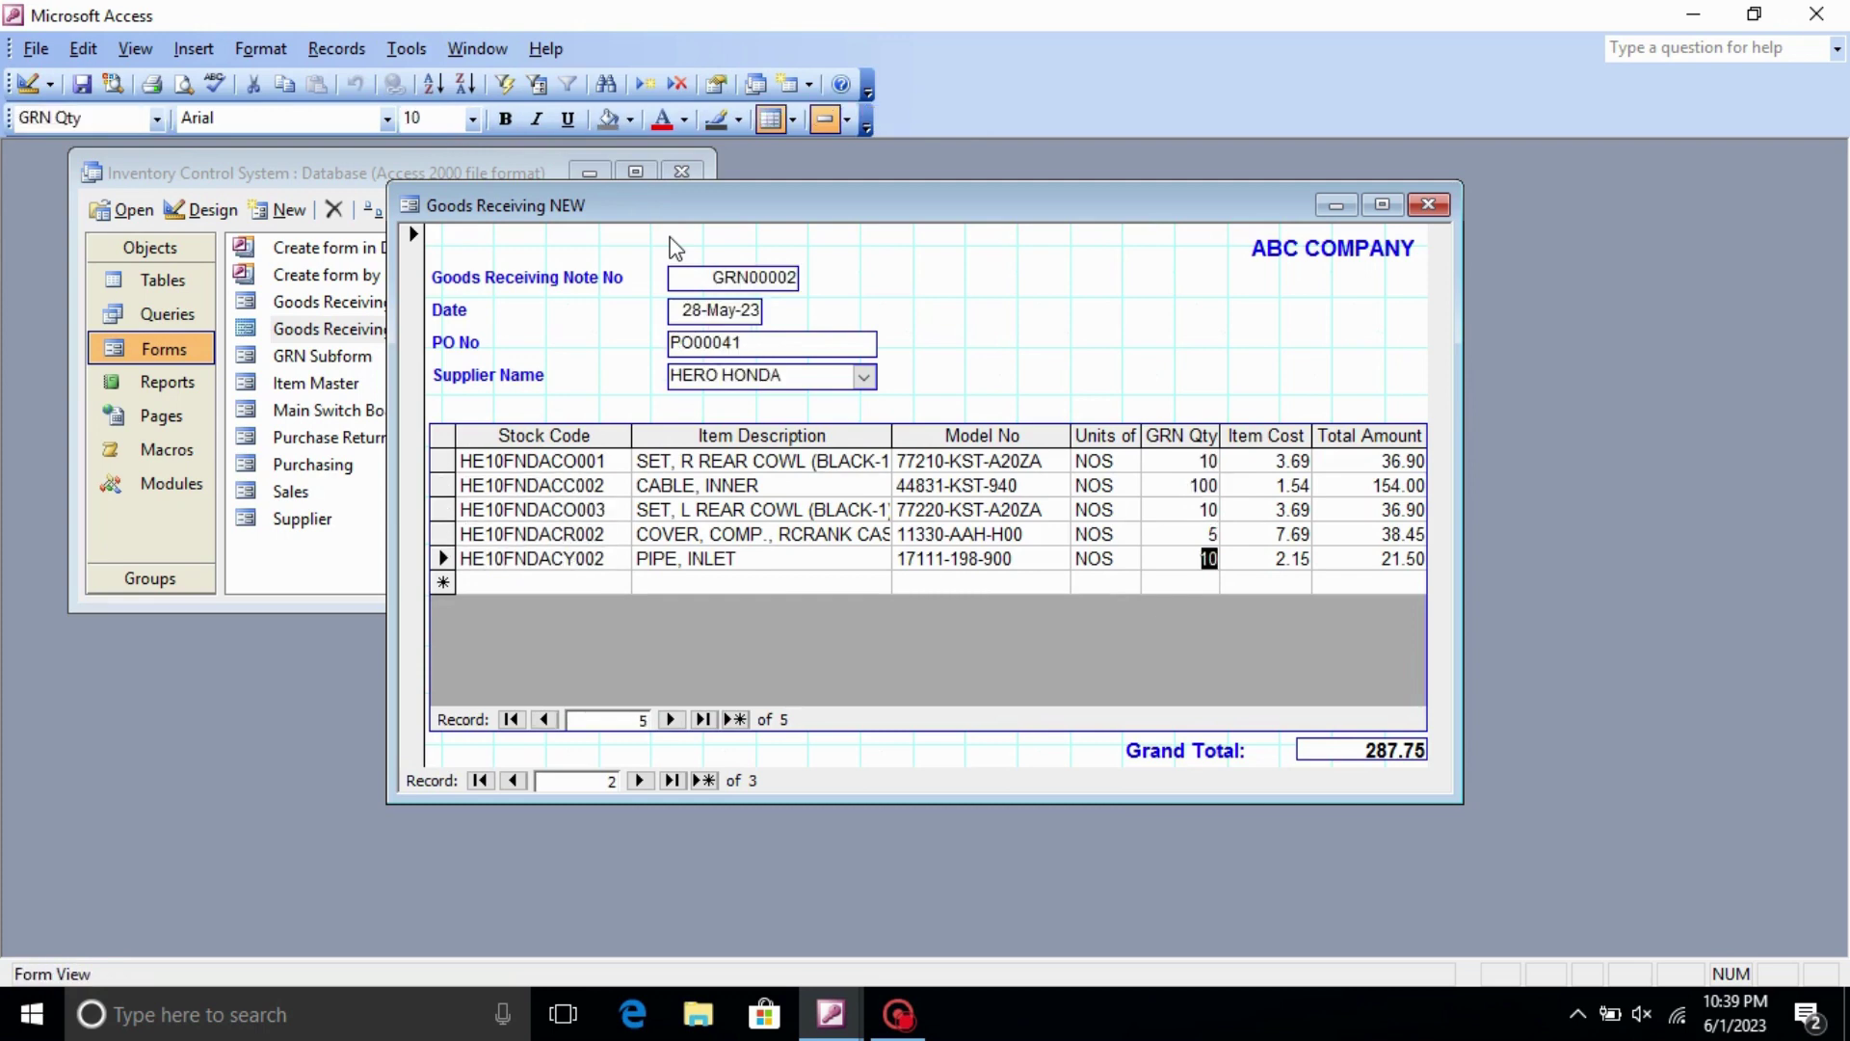
key(Tab)
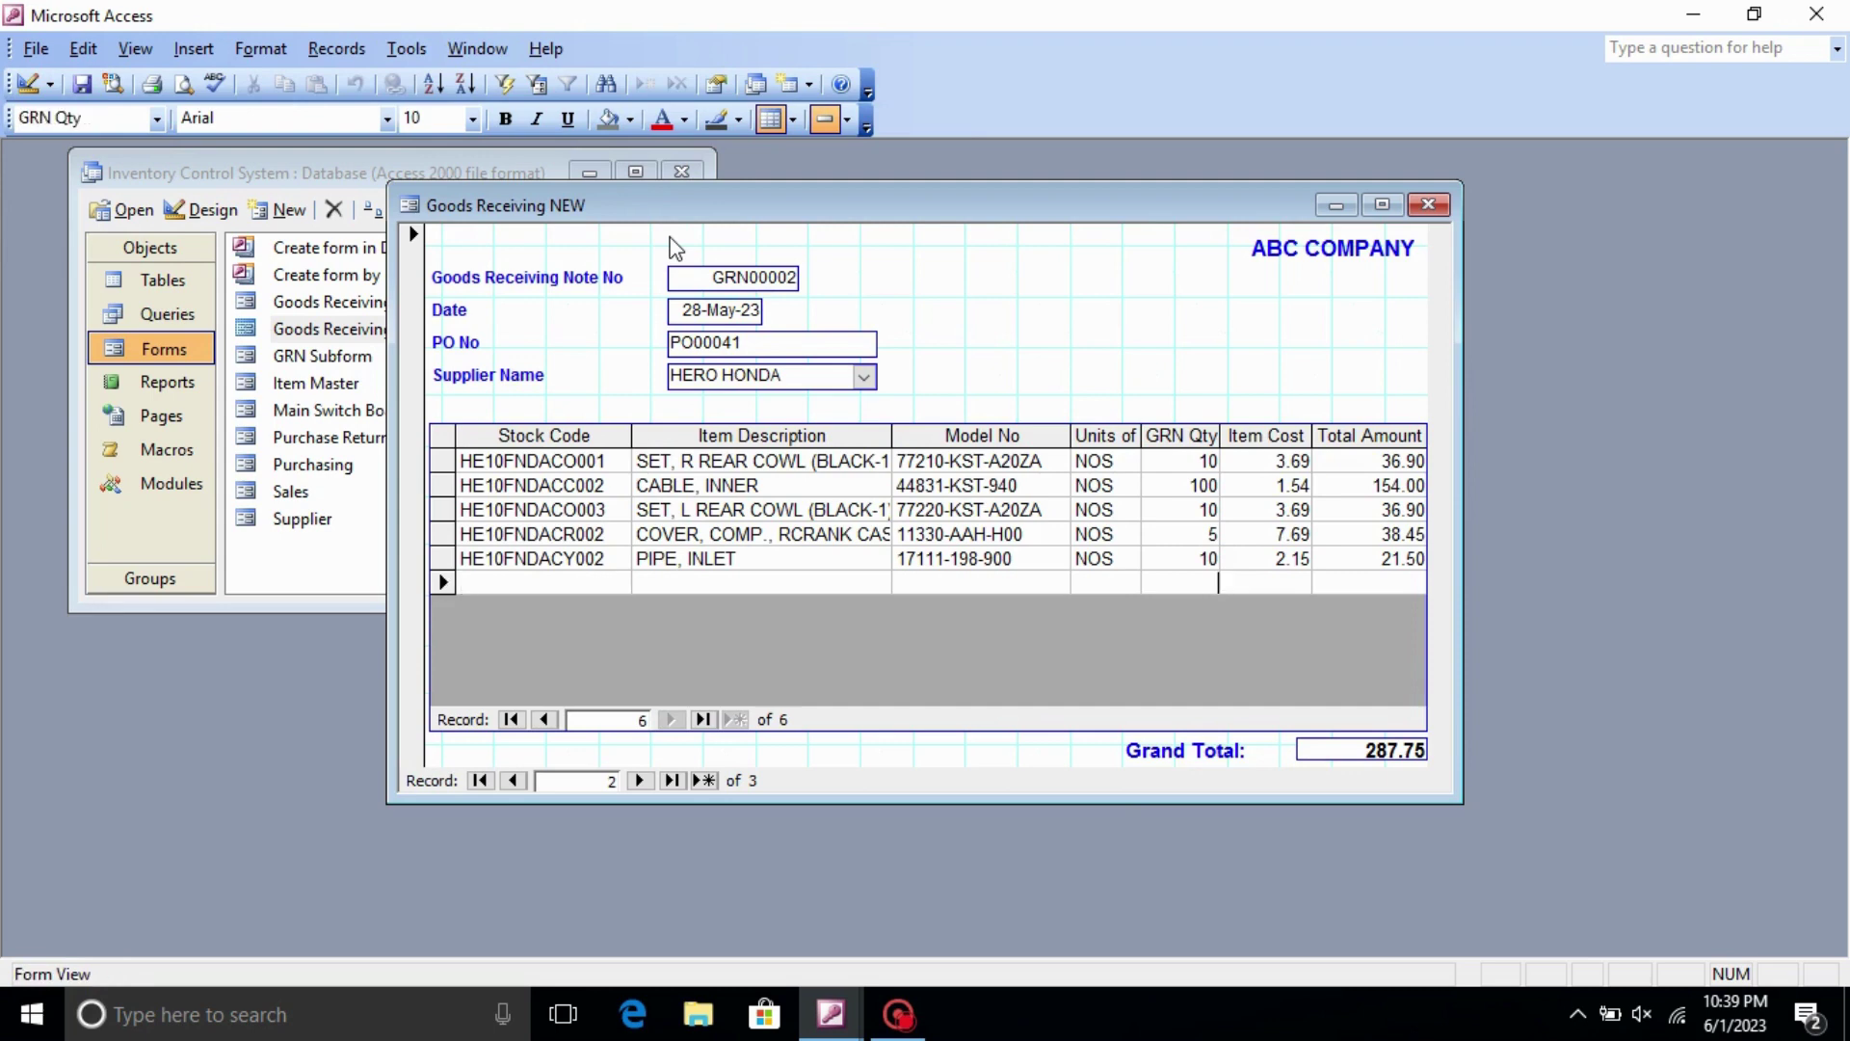
key(ctrl+Tab)
key(Tab)
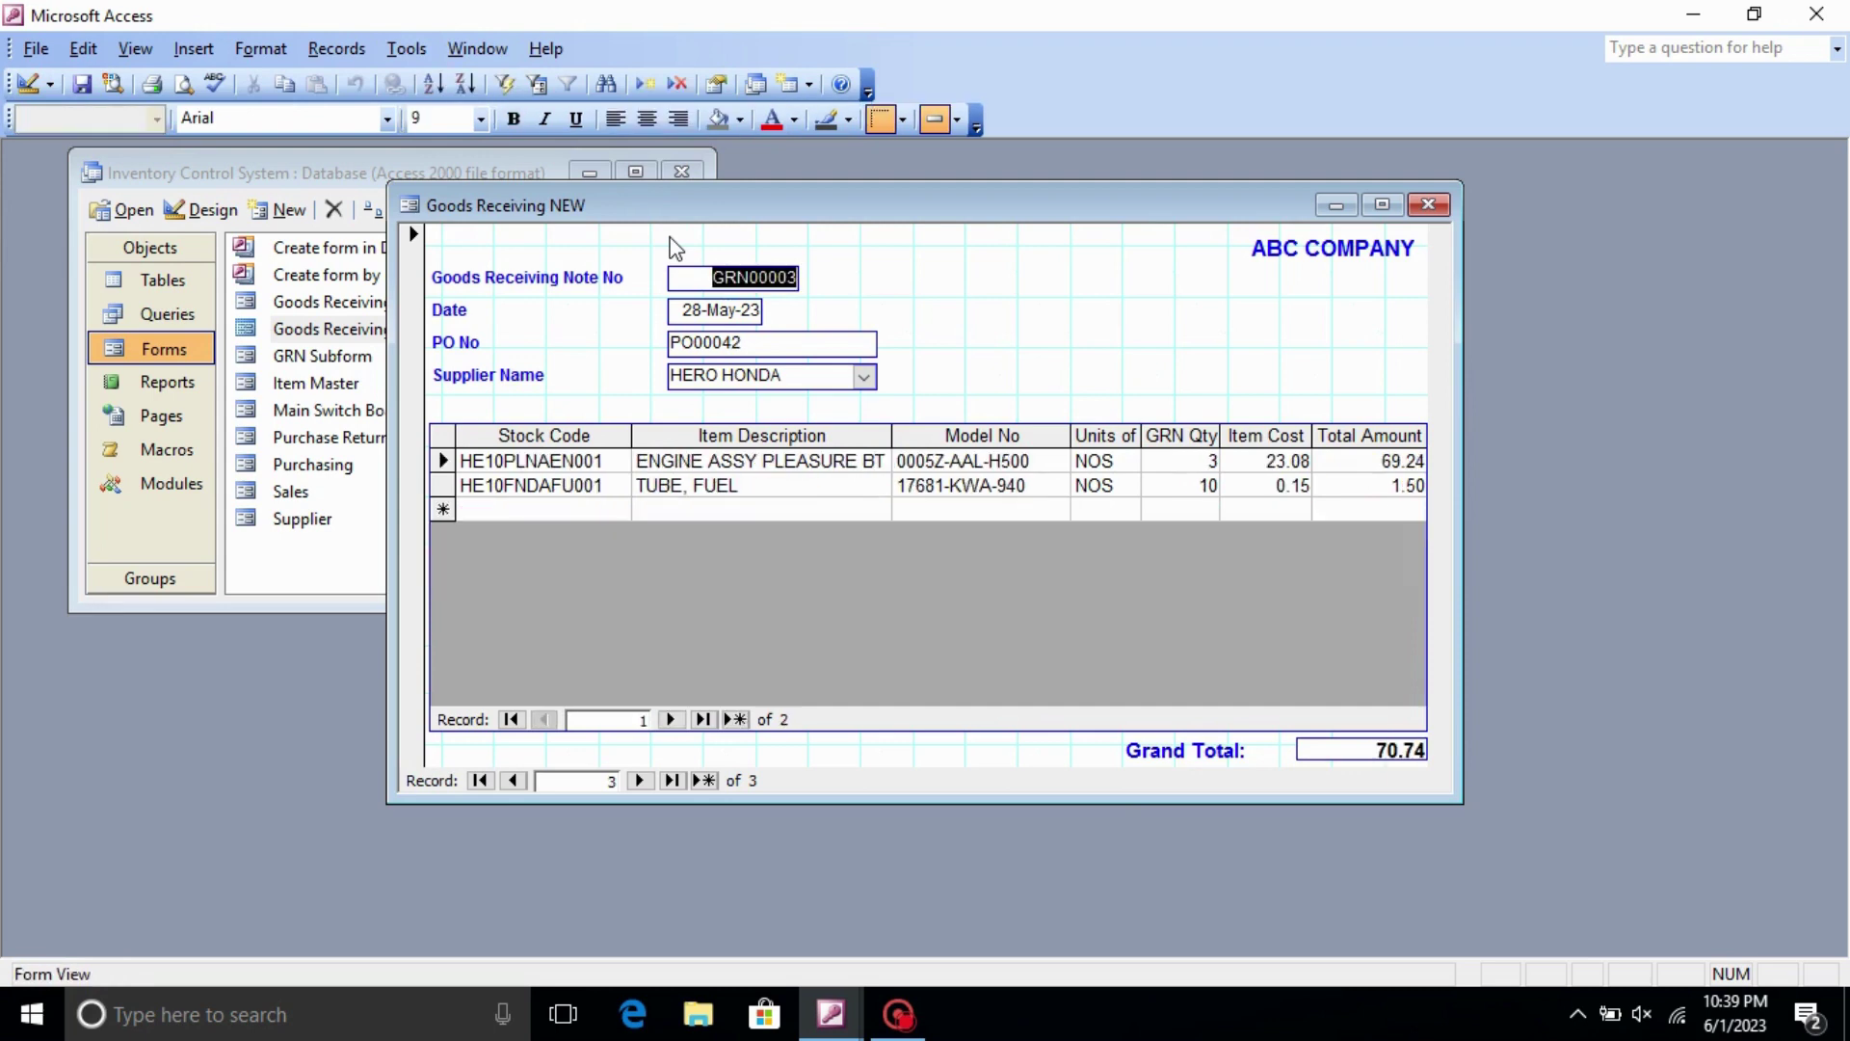
- Go through the header fields and item rows of the third goods receiving record, ending on its Grand Total
key(Tab)
key(Tab)
key(Tab)
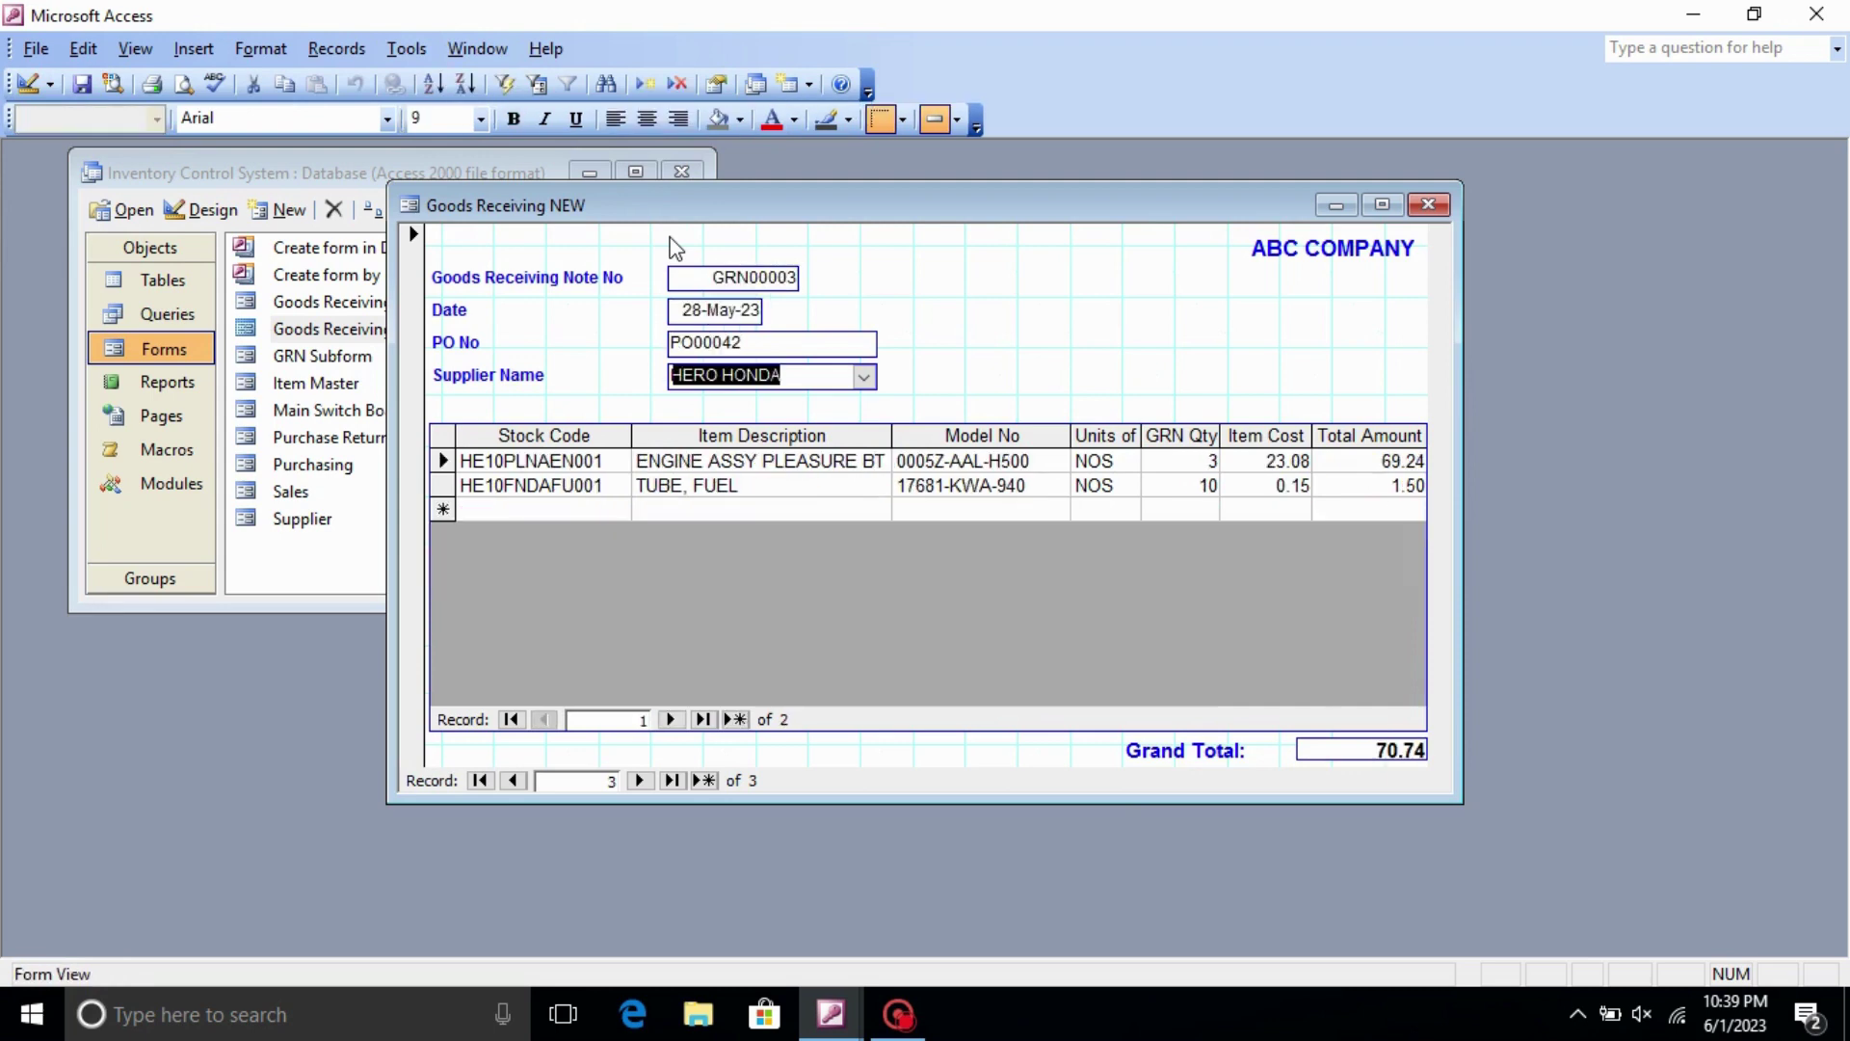
key(Tab)
key(Tab)
key(Tab)
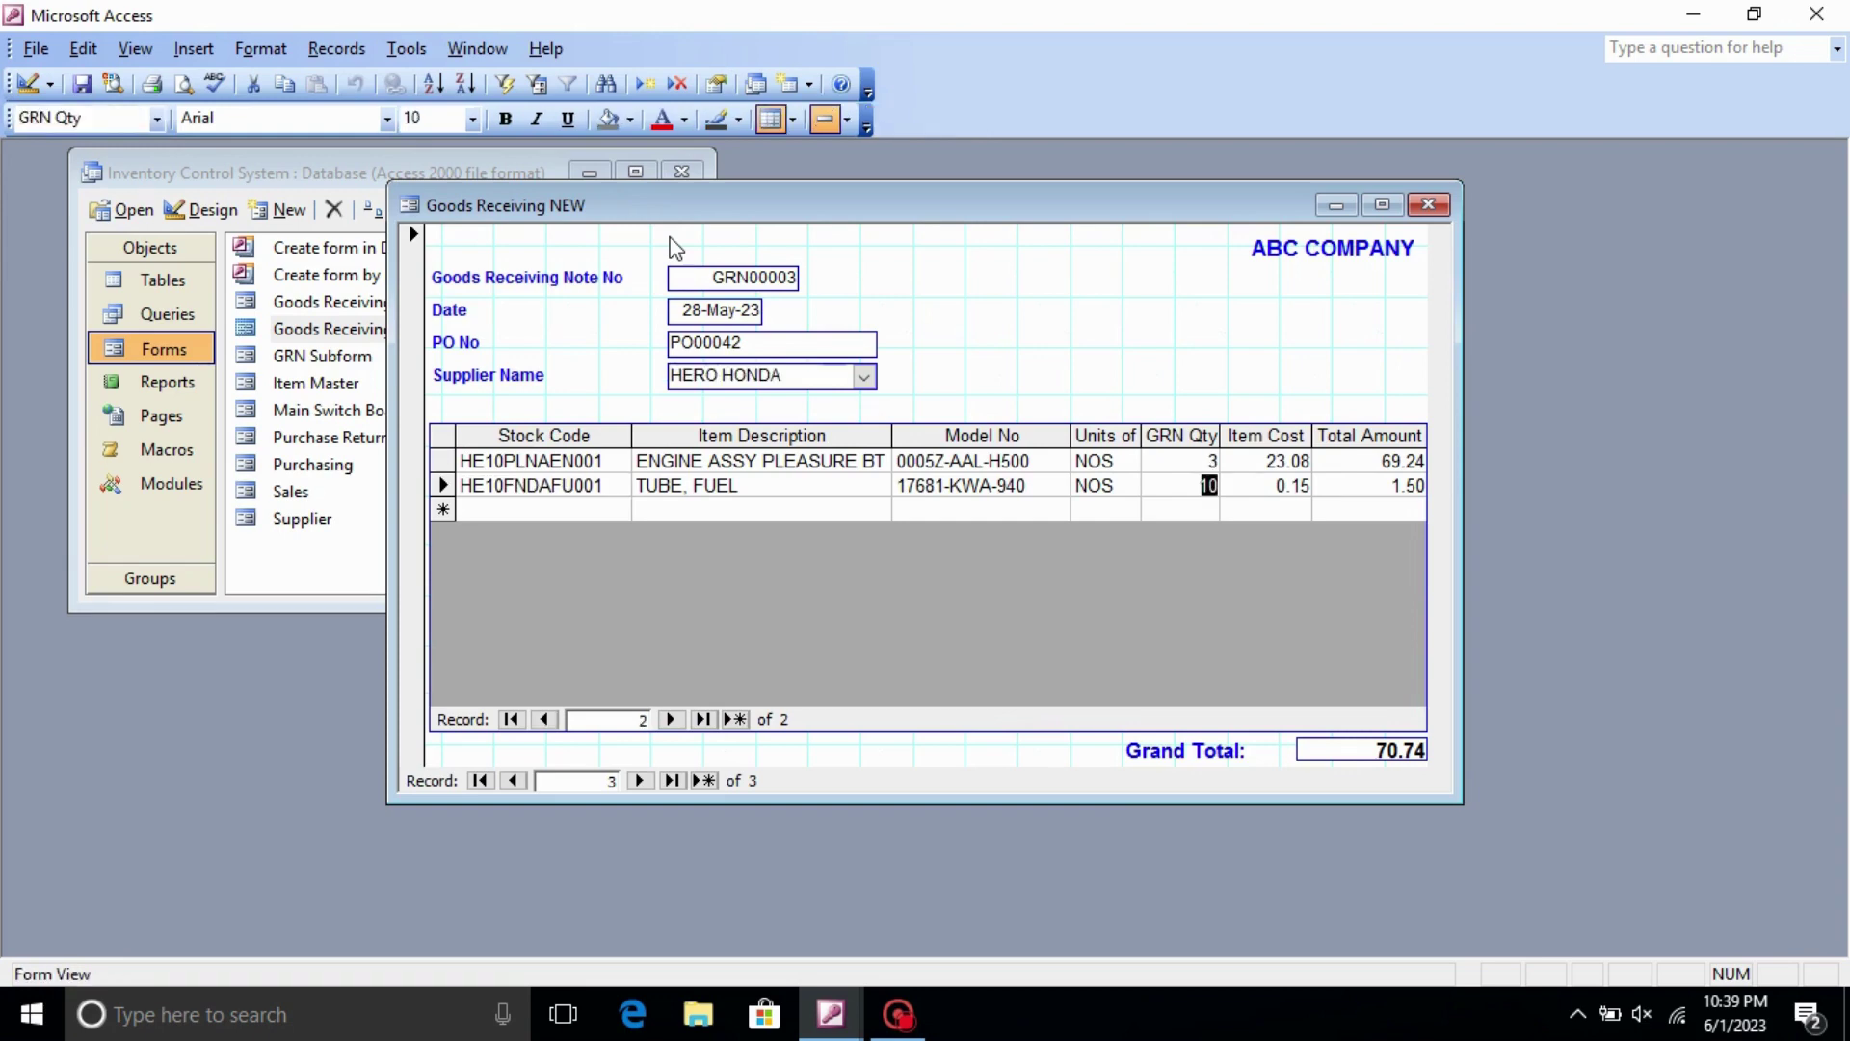
key(Tab)
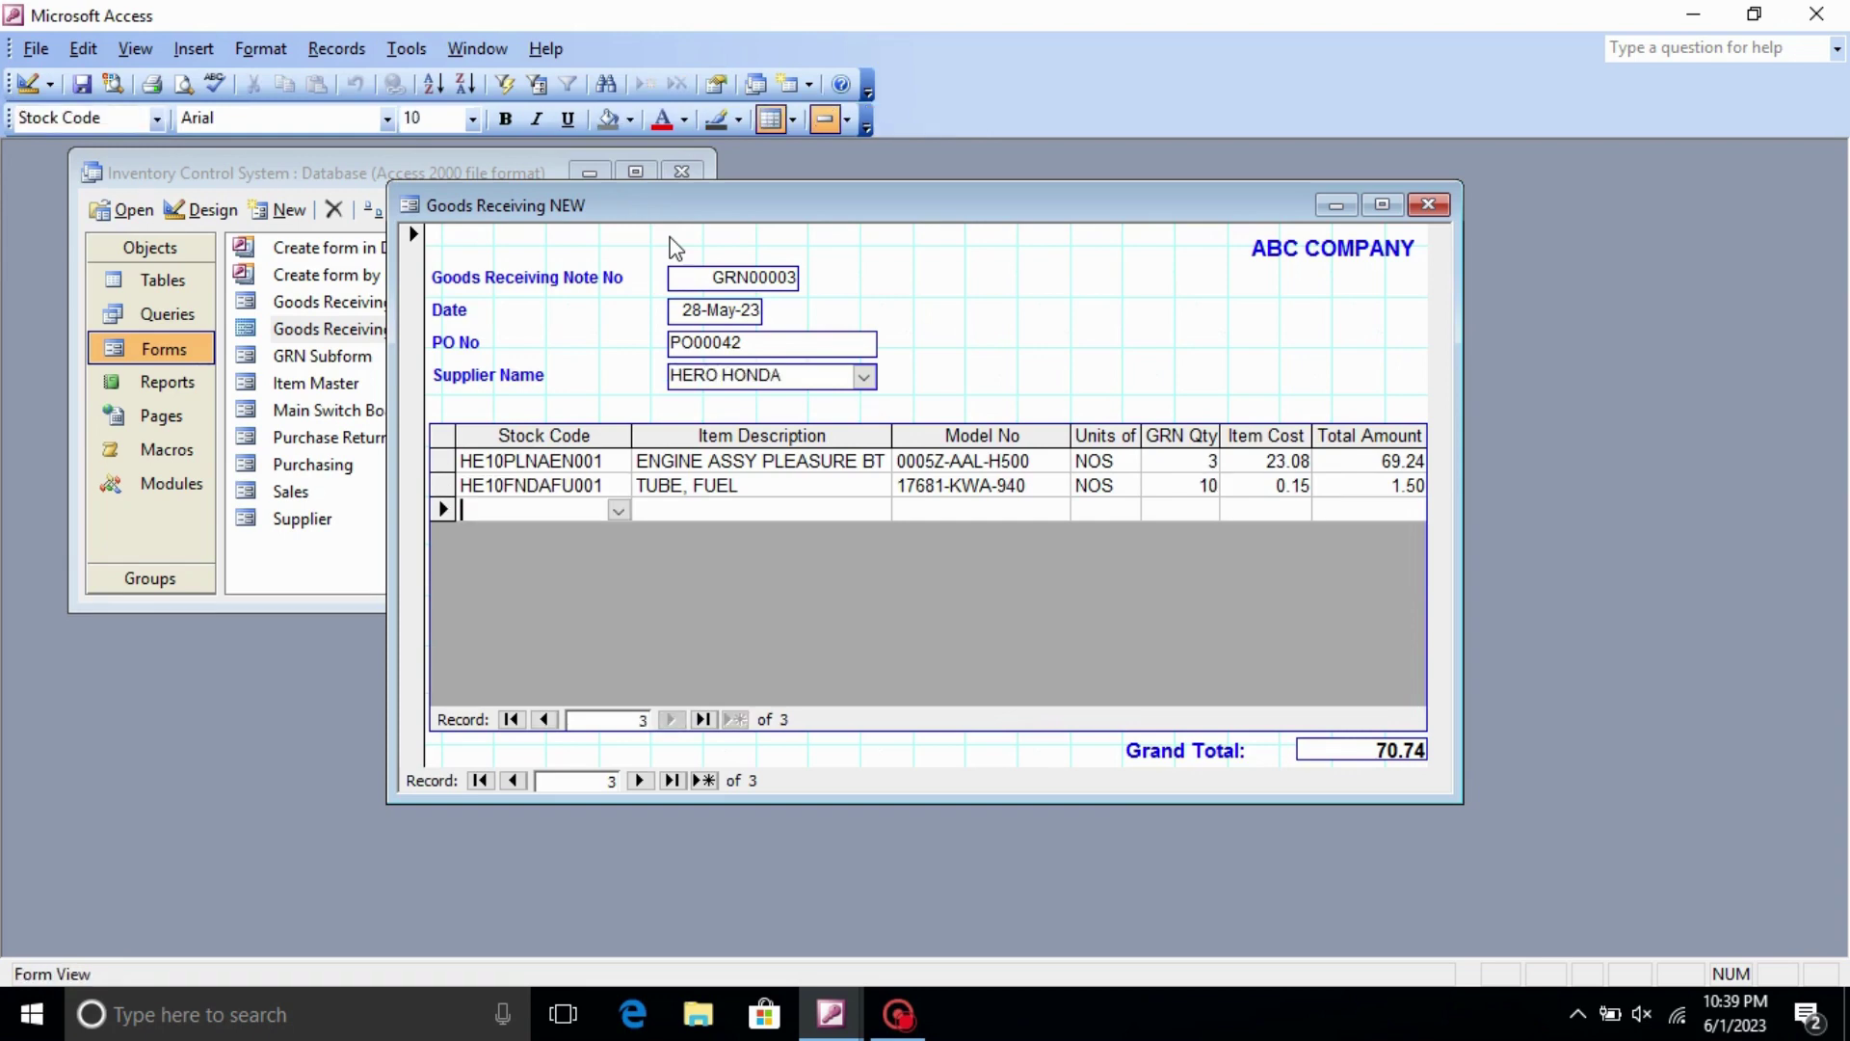
key(Tab)
key(Tab)
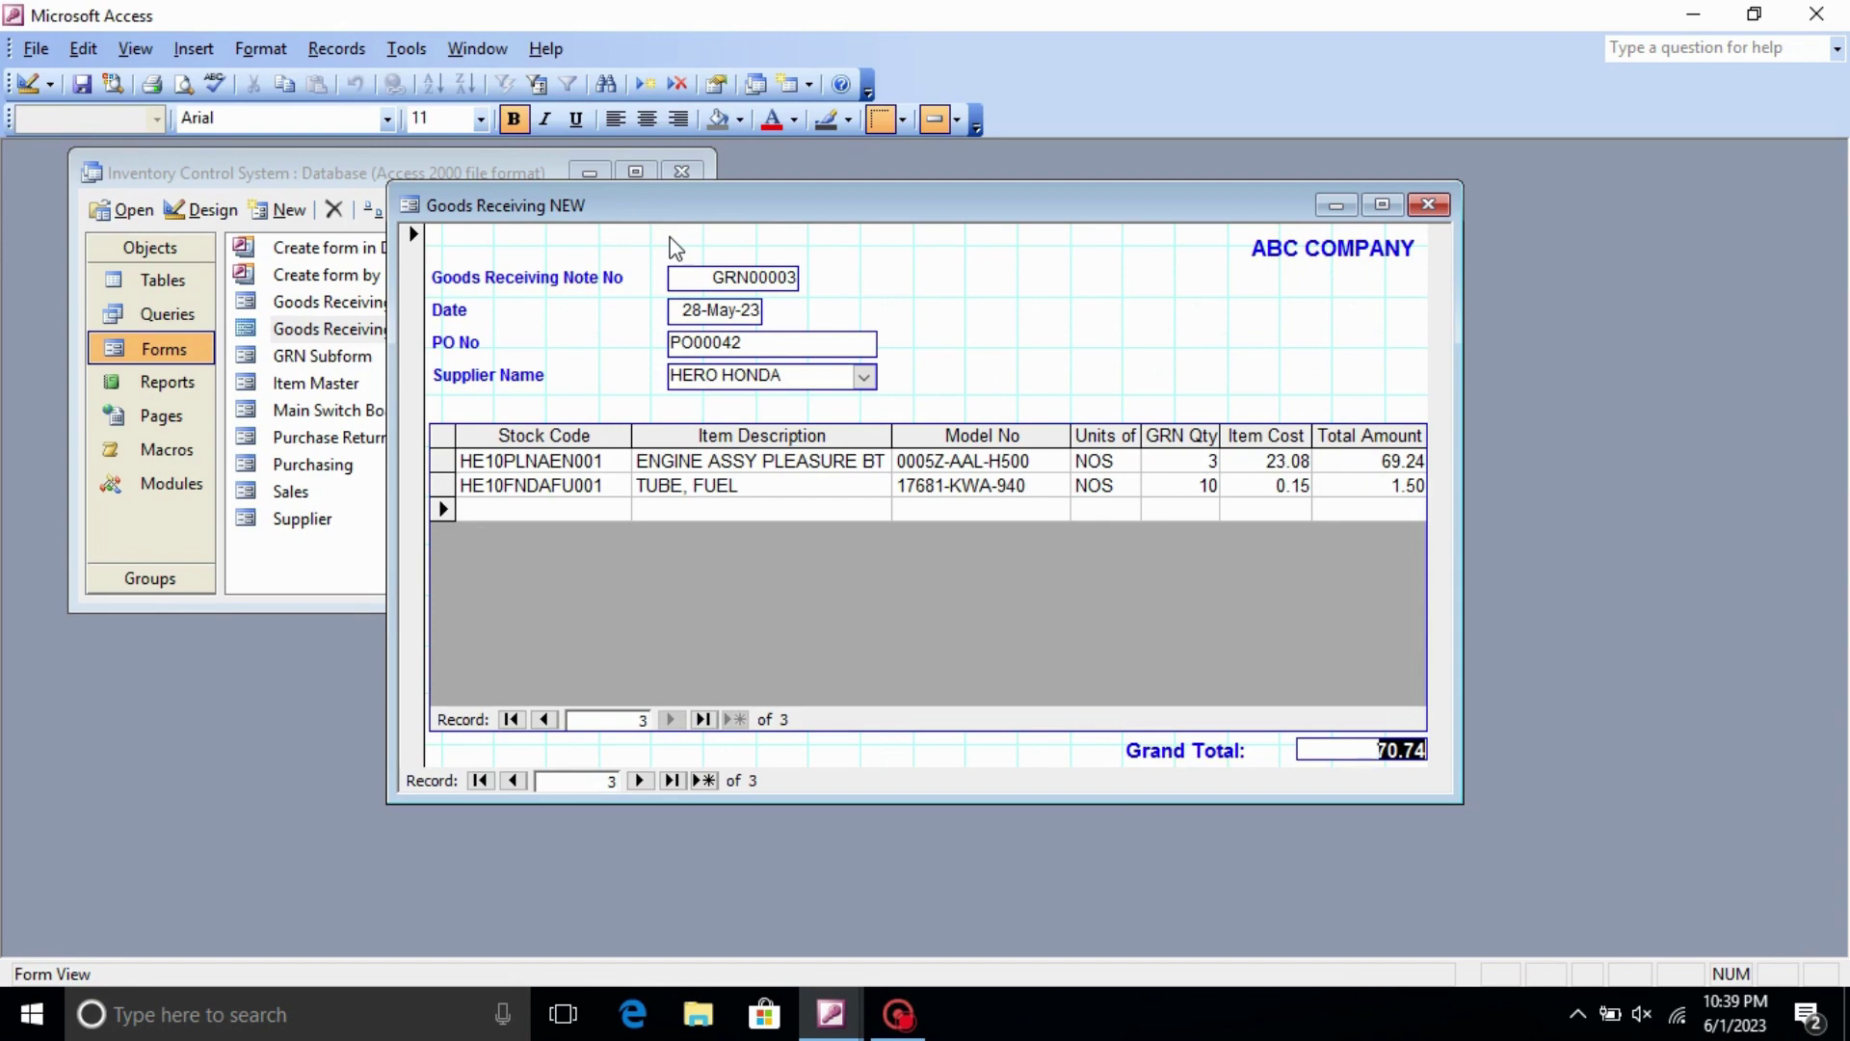